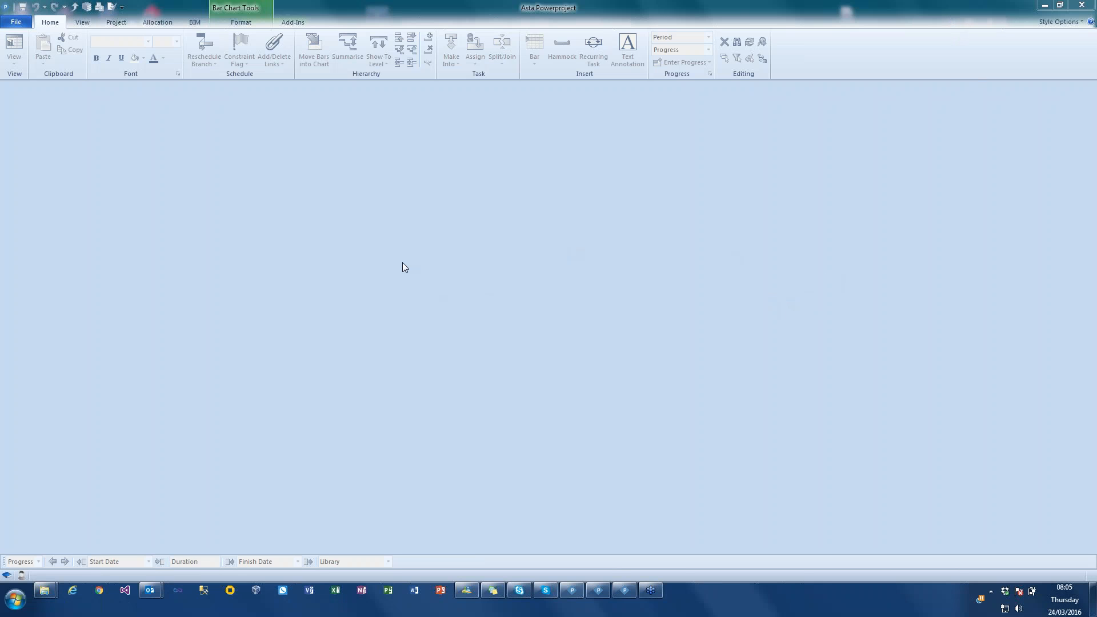
- Create a new project from the Blank template with the file name Demo 123
click(16, 22)
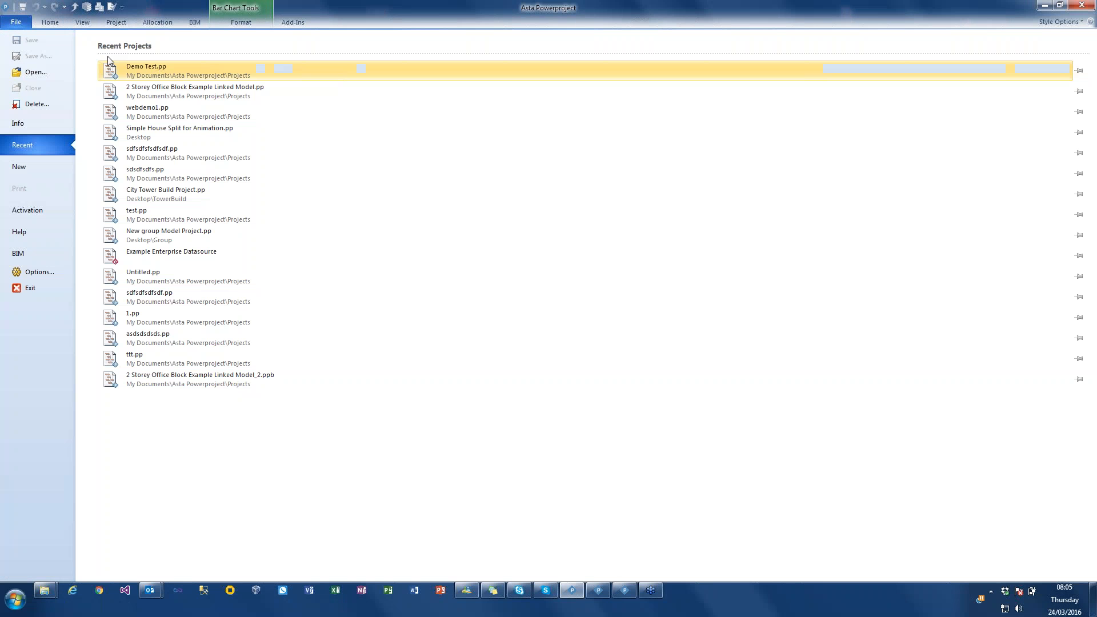
click(34, 165)
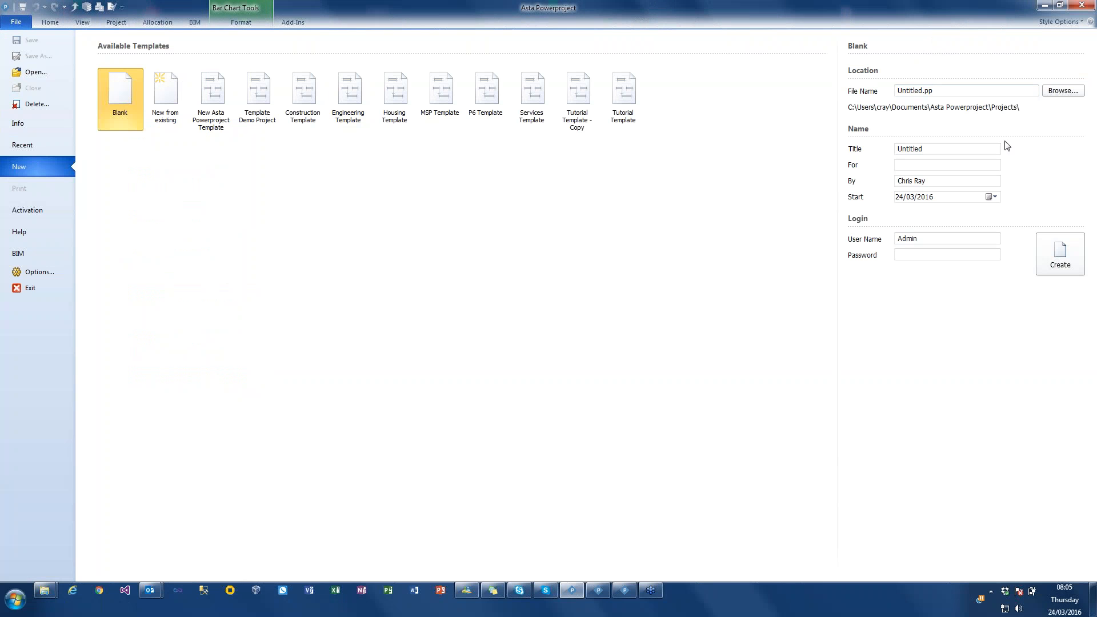
drag(966, 91, 783, 91)
text(Demo 123)
click(1046, 251)
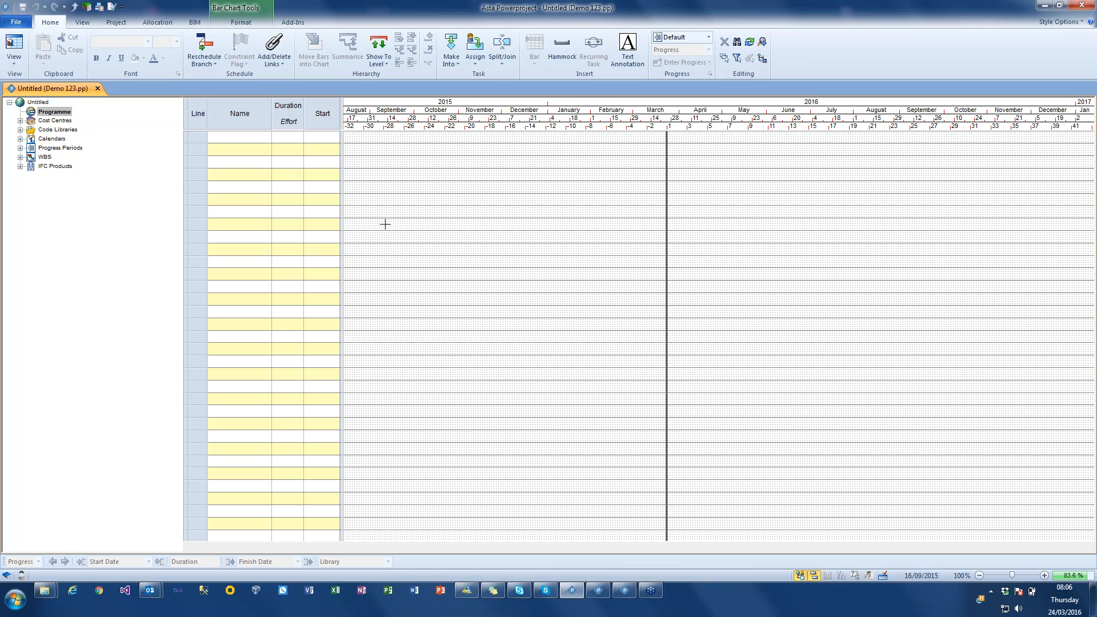
- Add the local IFC file Asta Office Block.ifc from the Projects folder to the project's BIM model configuration
click(195, 25)
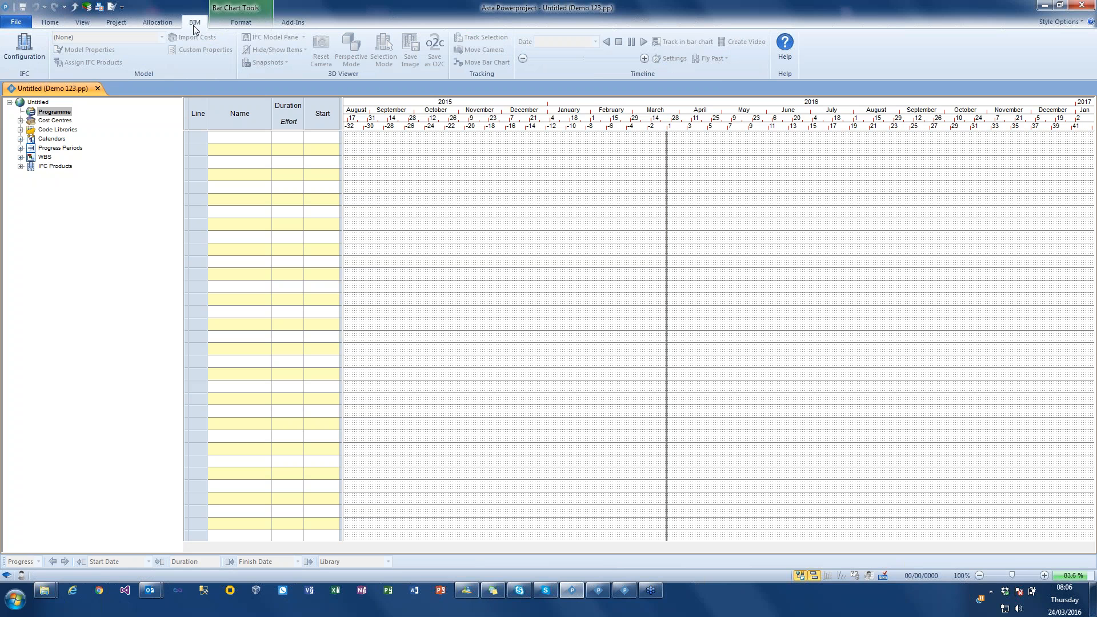
click(32, 55)
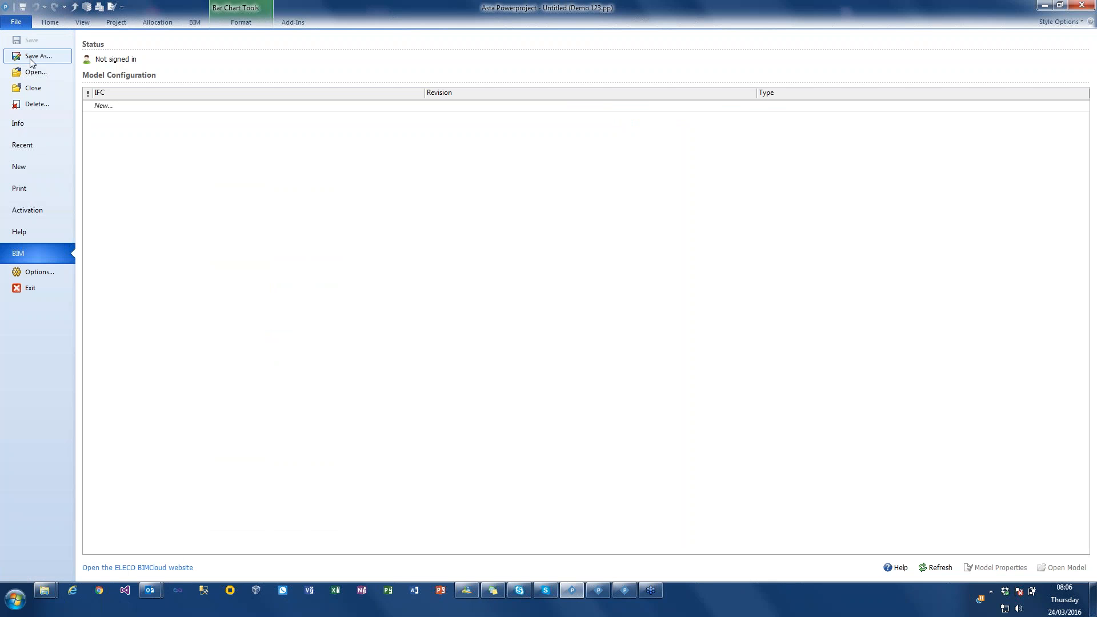
click(141, 108)
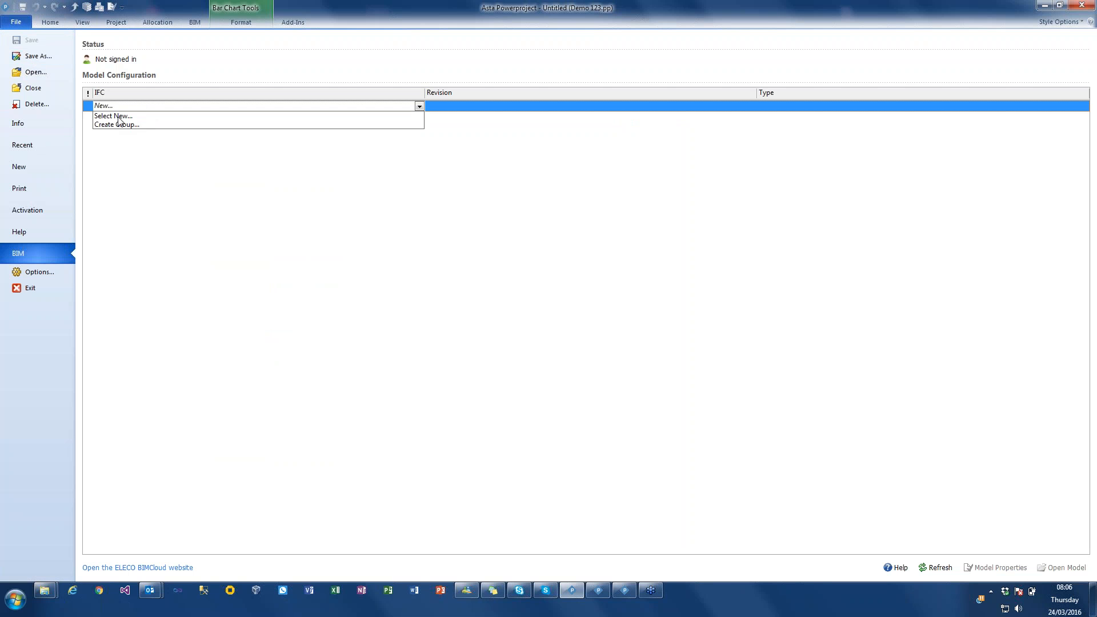
click(117, 117)
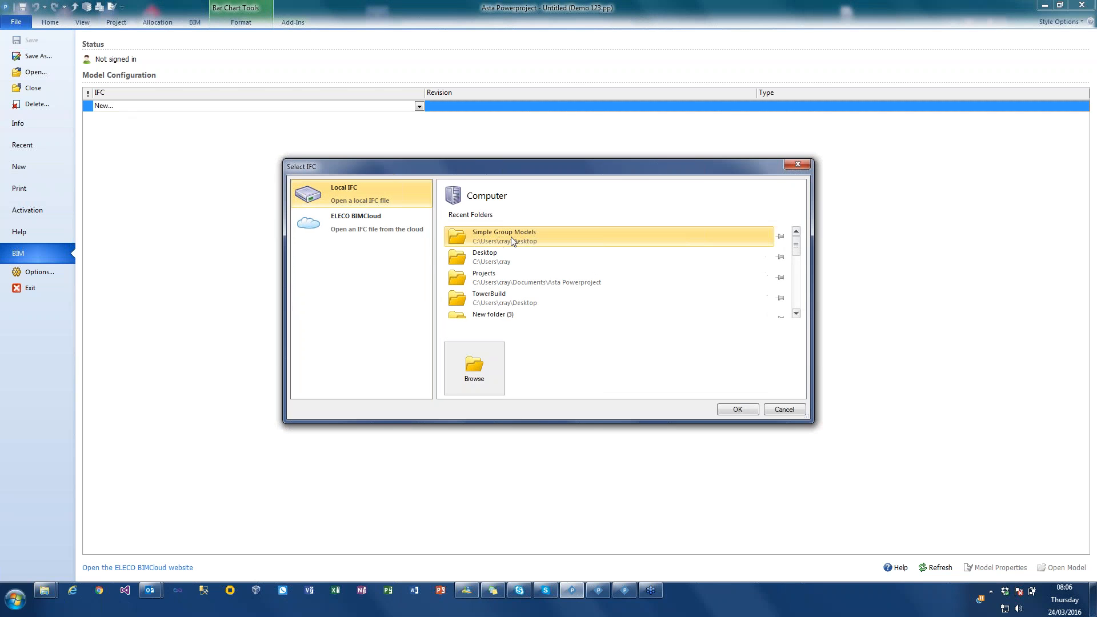
click(526, 237)
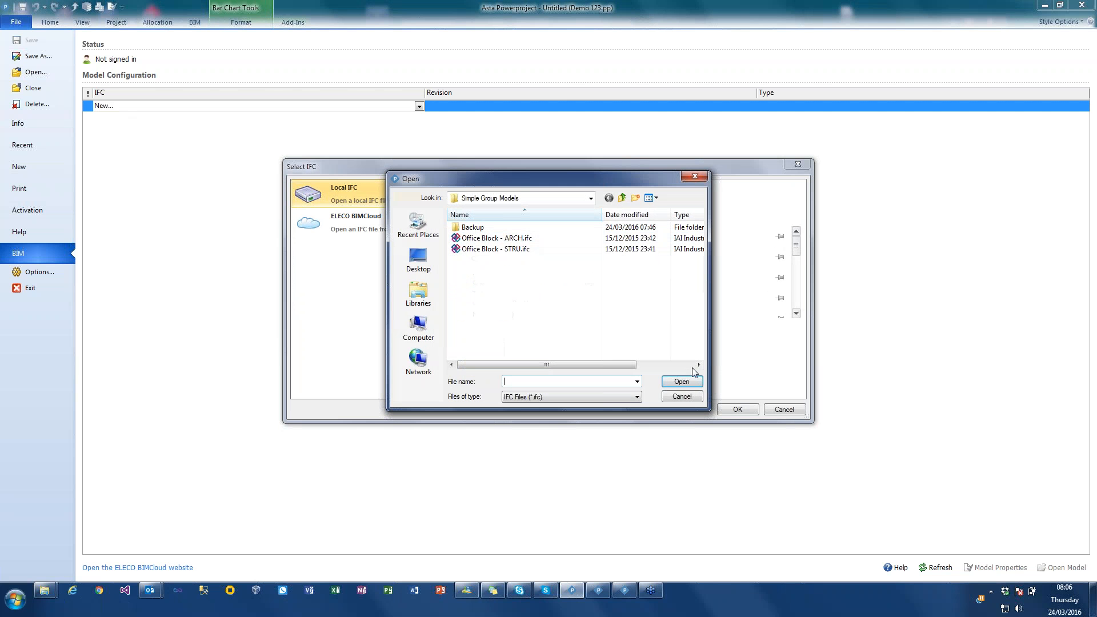
click(688, 394)
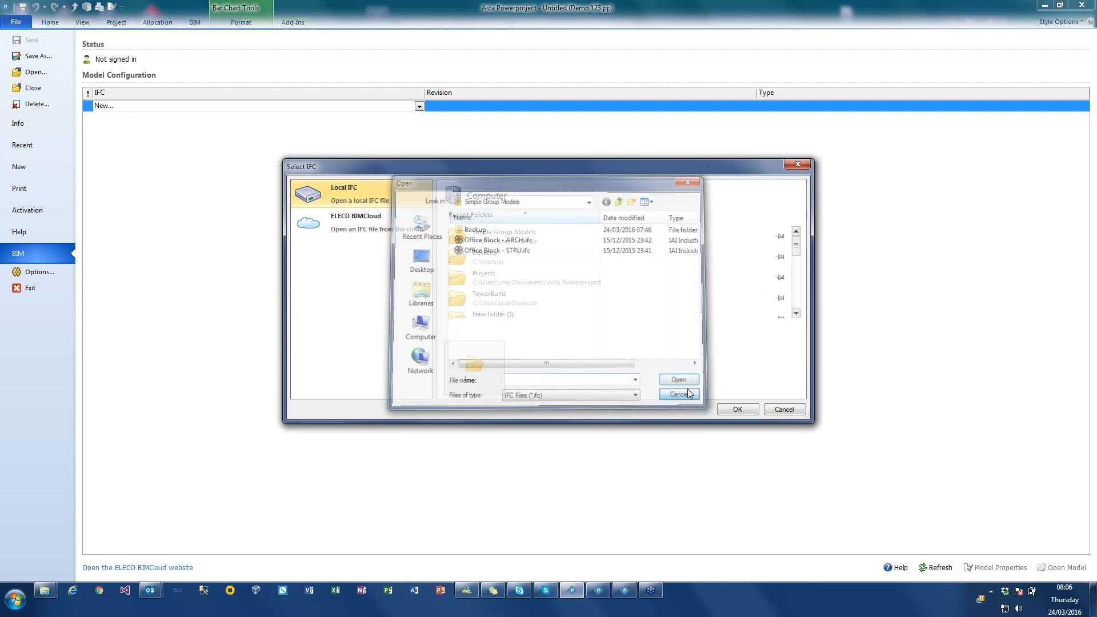
click(502, 278)
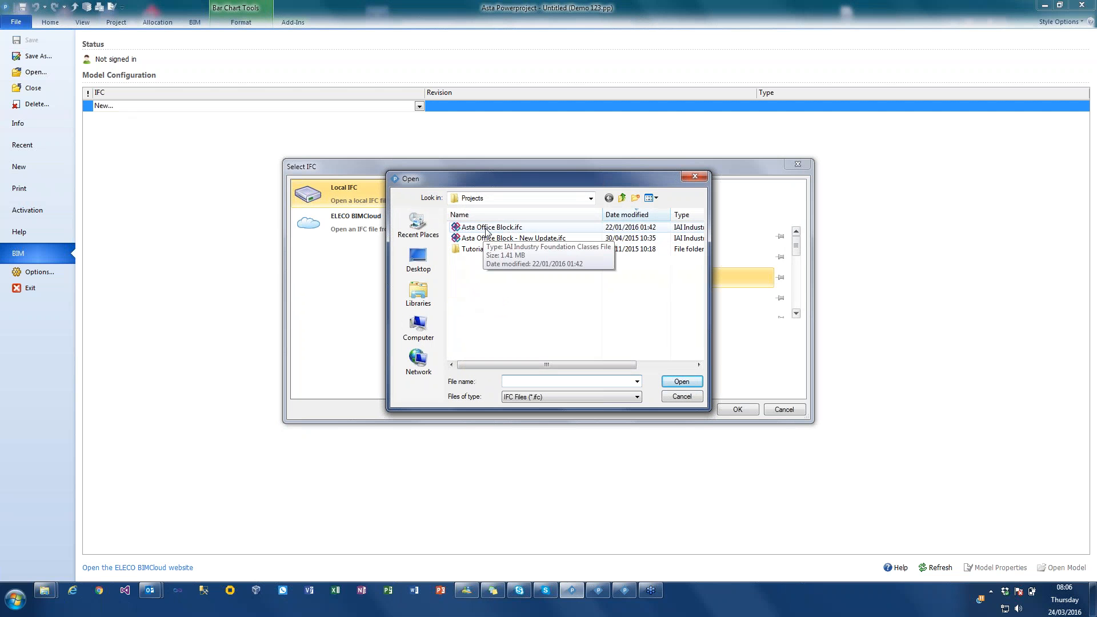
click(486, 228)
click(686, 380)
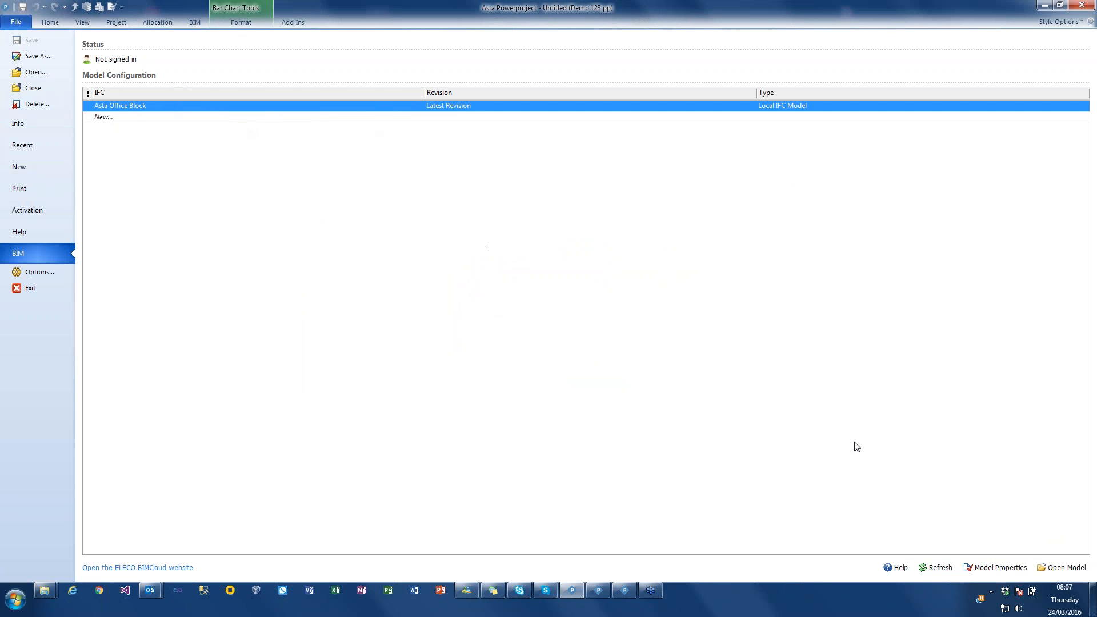
- Review the Asta Office Block model's properties and its list of managed revisions, leaving both without changes
click(1011, 568)
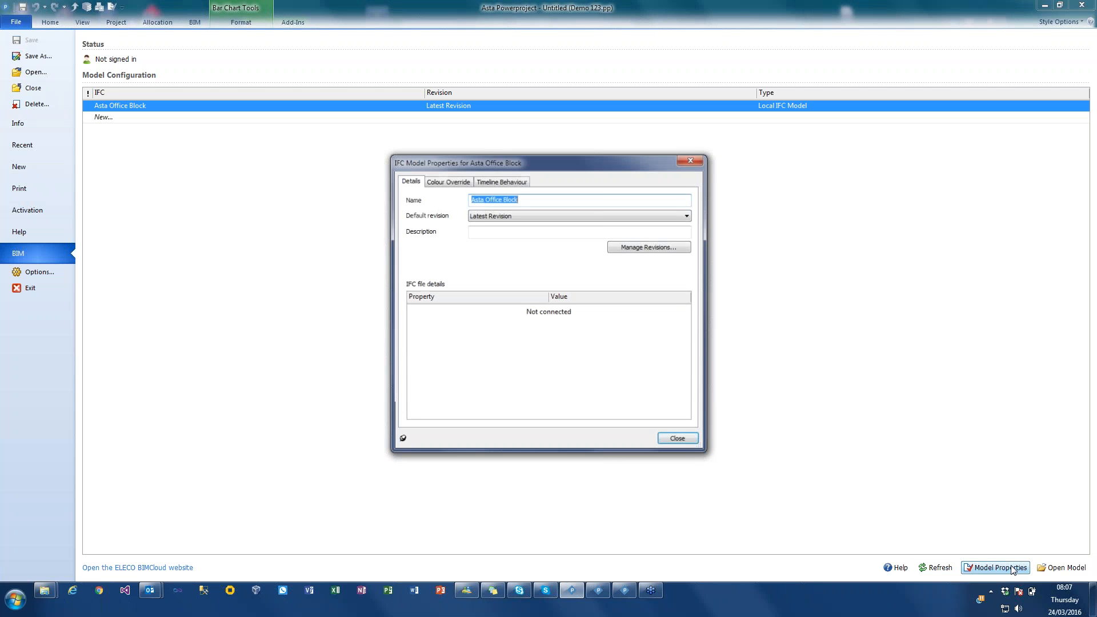
click(655, 251)
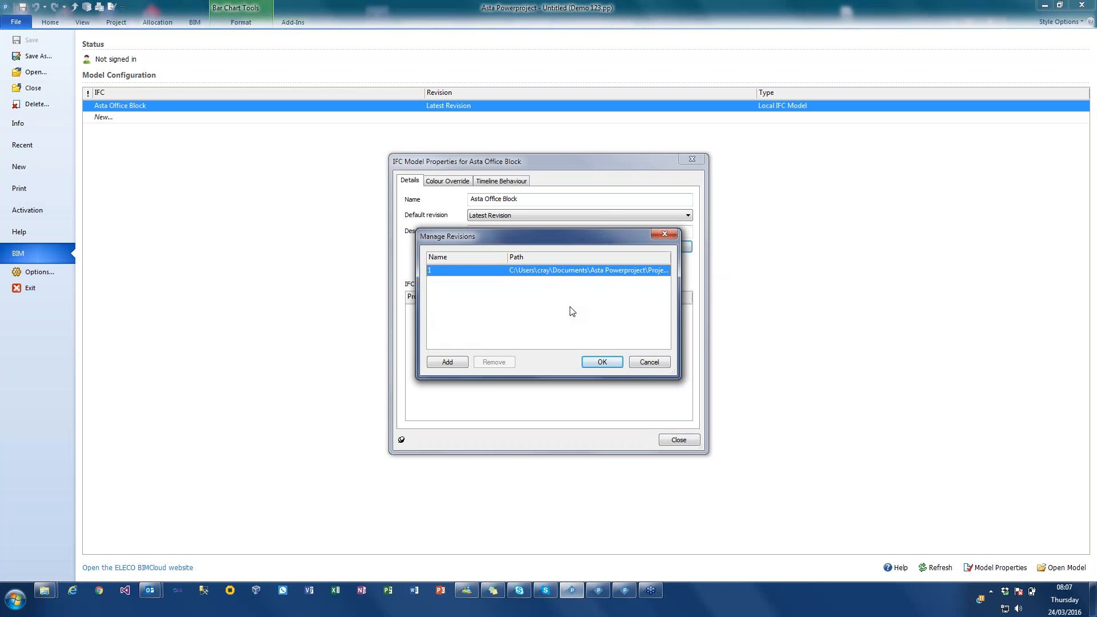
click(638, 360)
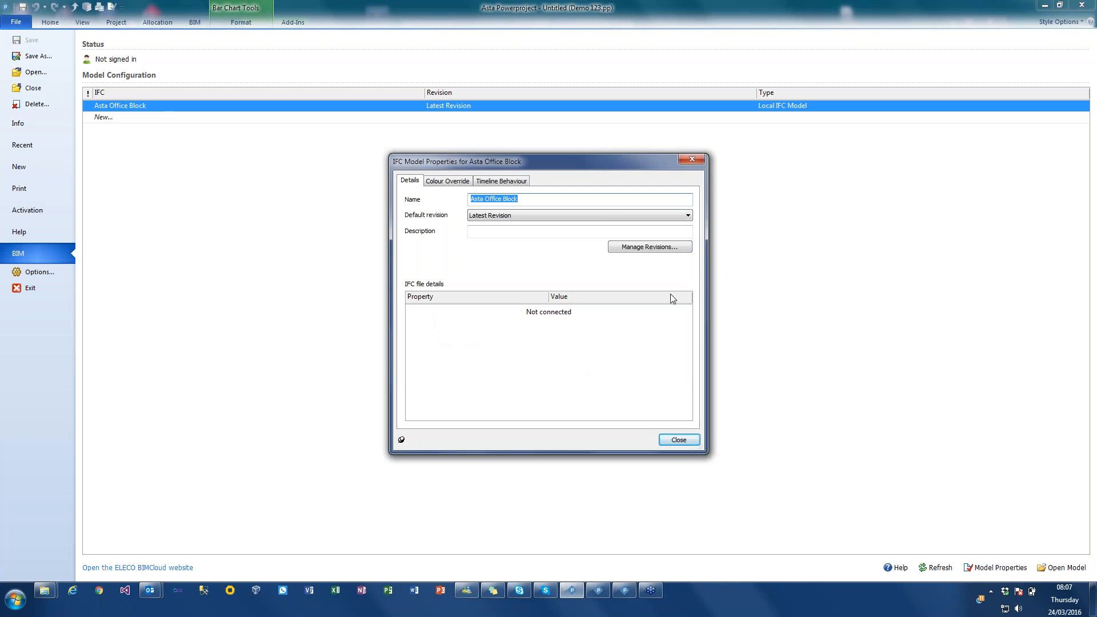
click(680, 440)
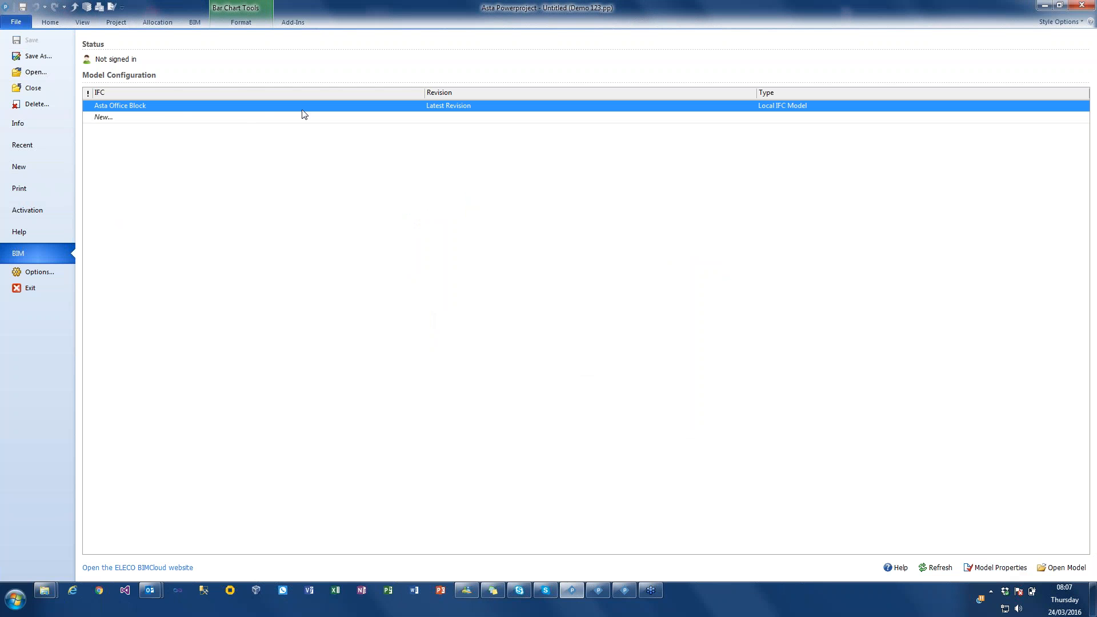
- Load the Asta Office Block model into the 3D viewer and inspect the building from several angles
click(193, 23)
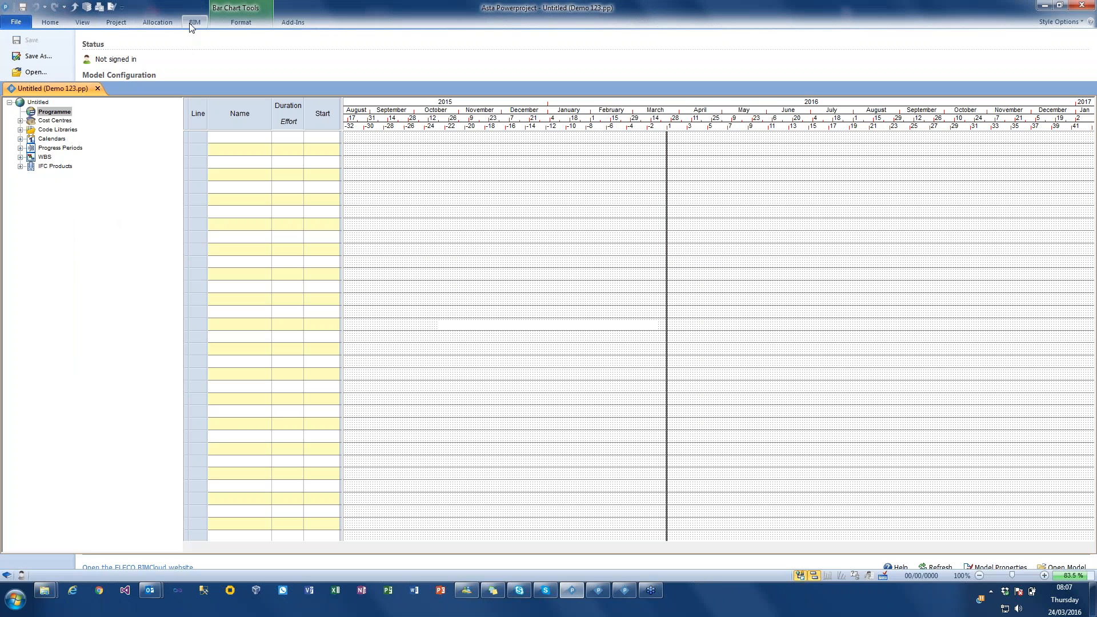
click(127, 38)
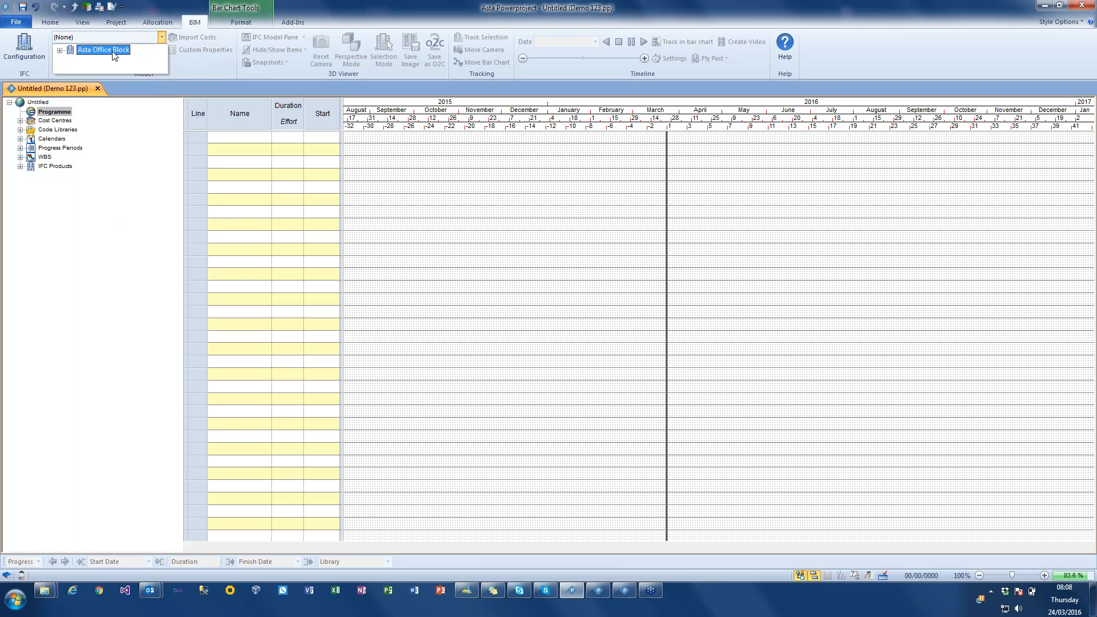
click(108, 51)
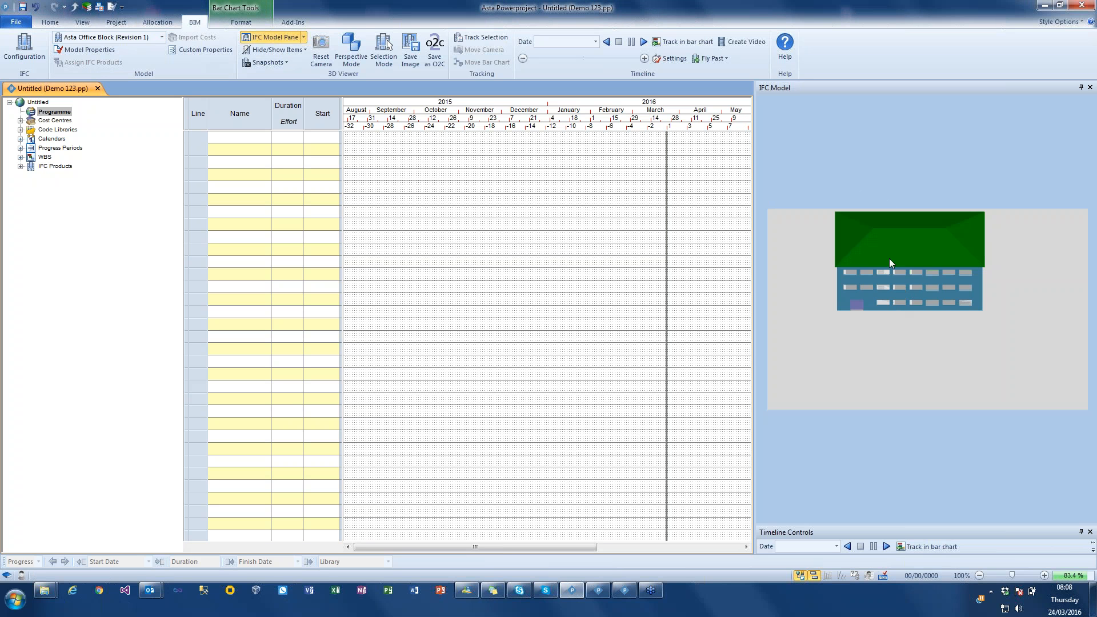
drag(907, 298, 927, 273)
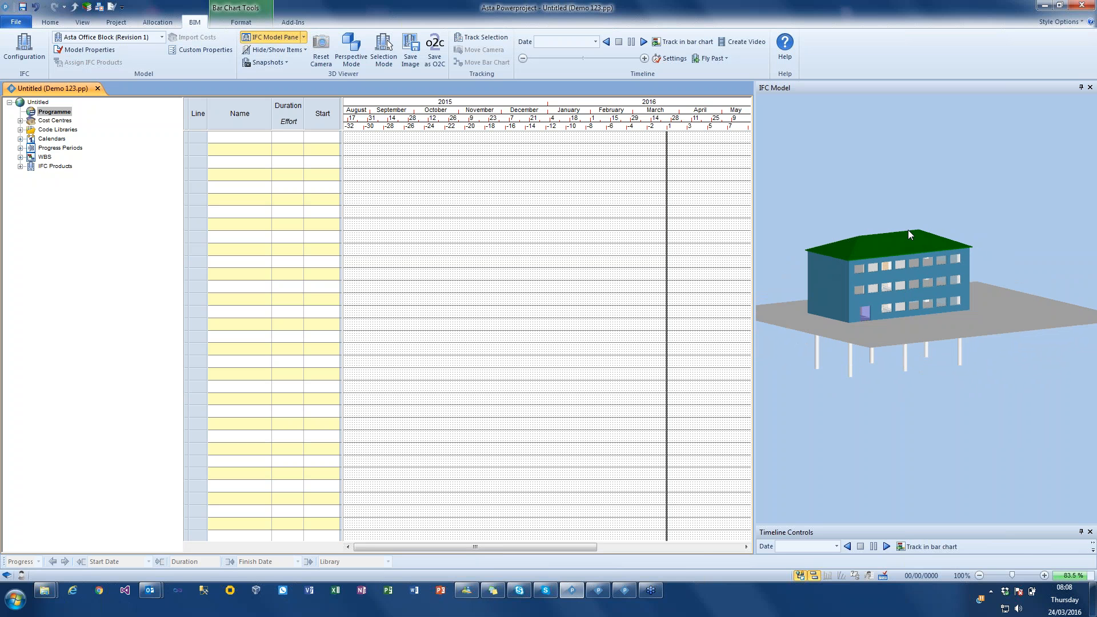
mouse_move(907, 229)
mouse_down()
mouse_move(896, 217)
mouse_move(911, 241)
mouse_up()
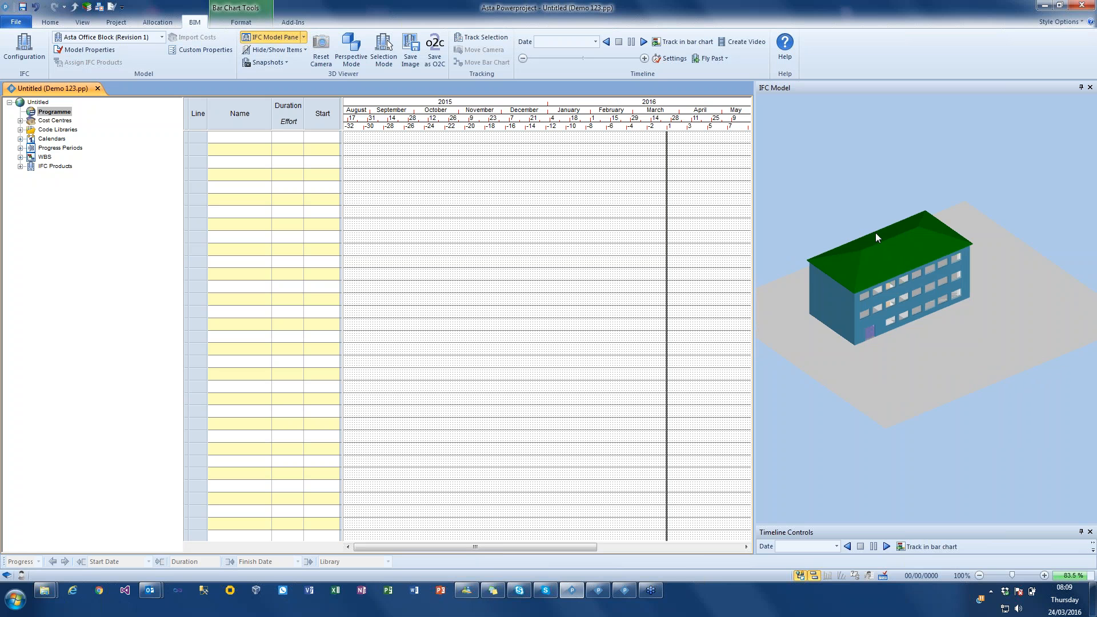
drag(884, 248, 866, 201)
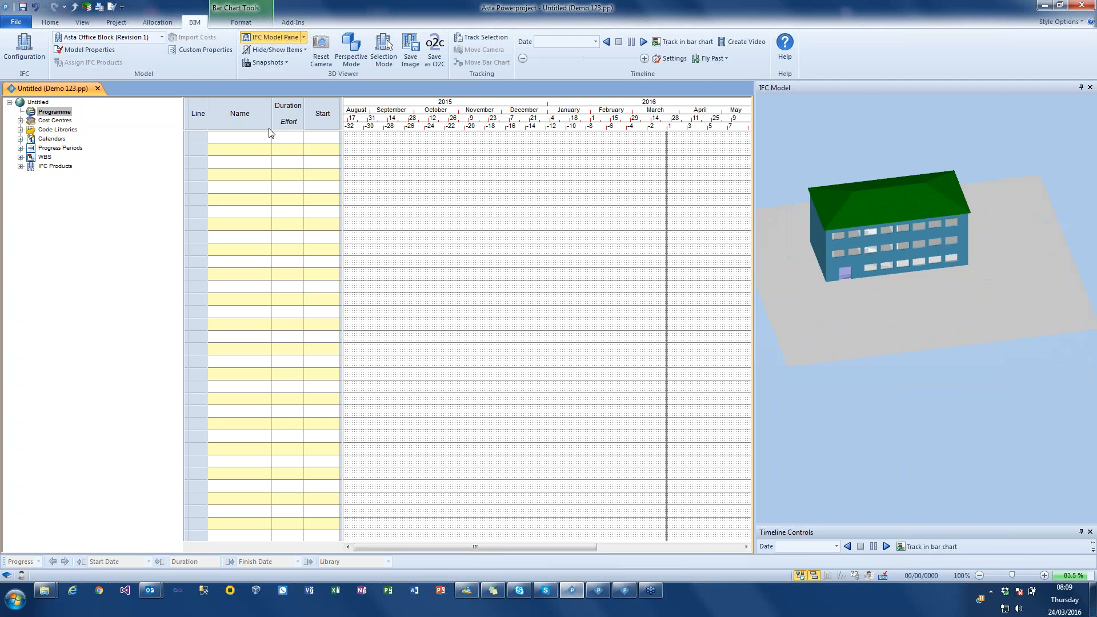
- Try docking the IFC Model pane above the bar chart, and return it to its place beside the chart
drag(849, 87, 269, 129)
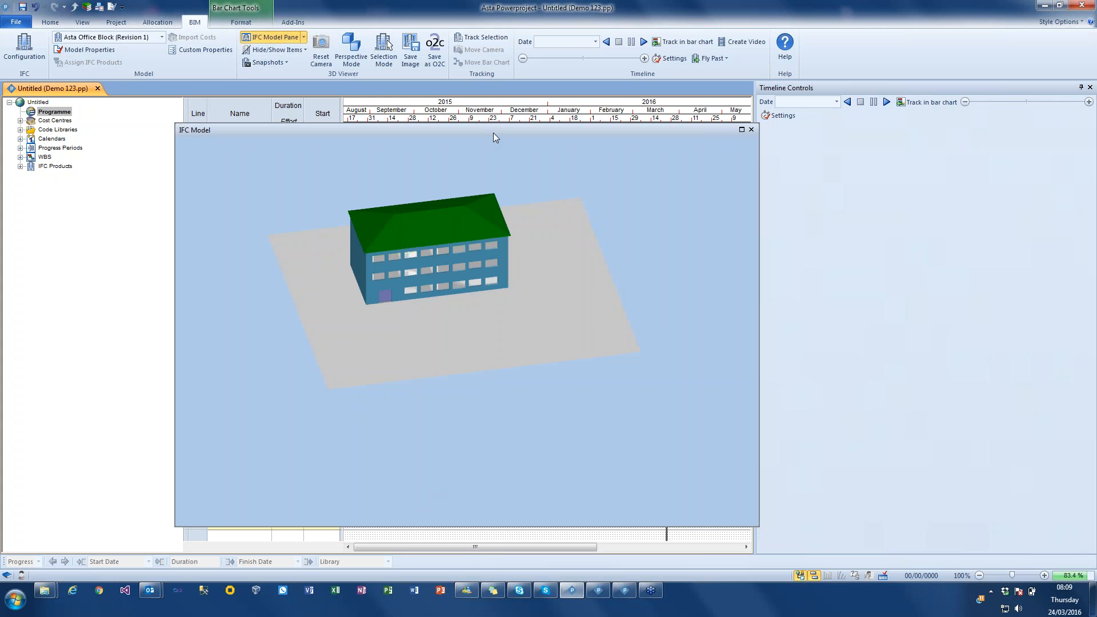
drag(501, 81, 499, 83)
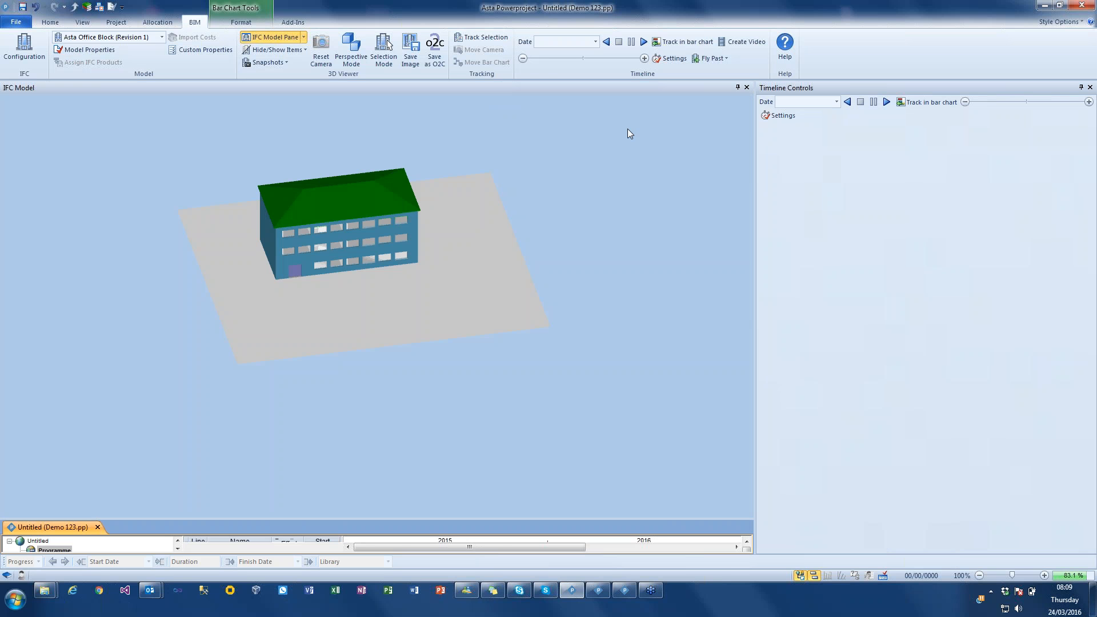
drag(745, 121, 1095, 150)
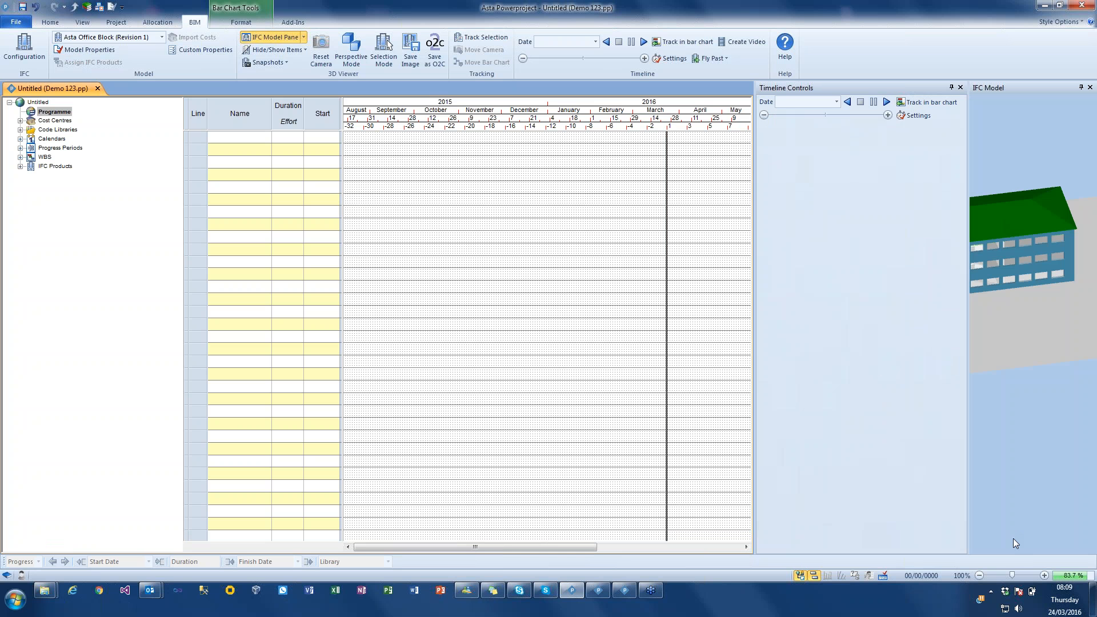
drag(1017, 551, 1017, 551)
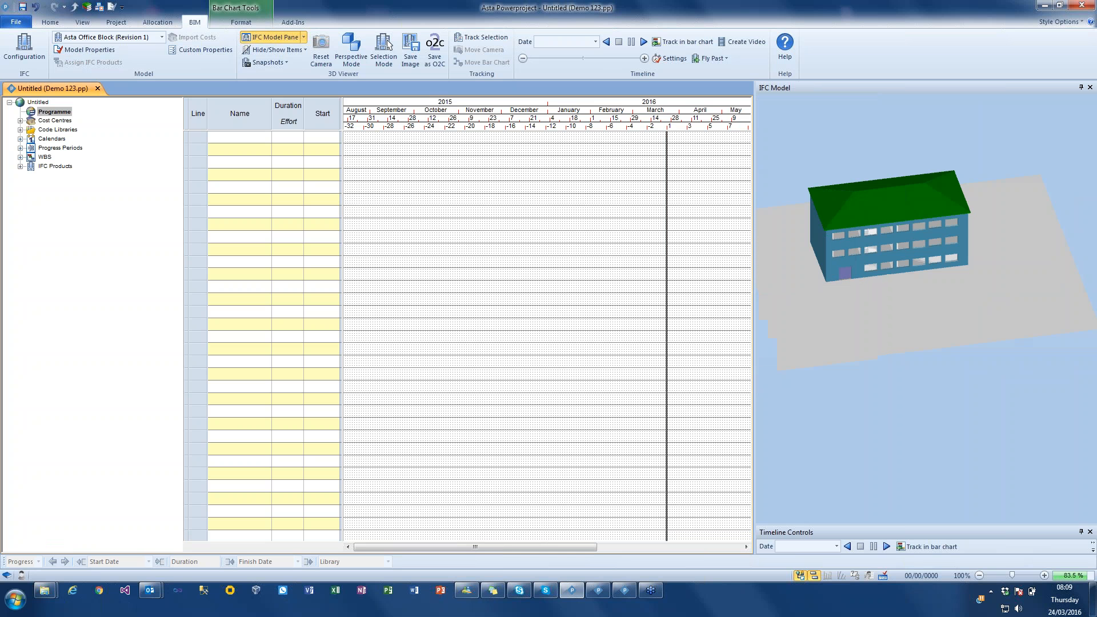
- Widen the IFC Model pane beside the bar chart and examine the building's front facade up close
drag(754, 170, 615, 171)
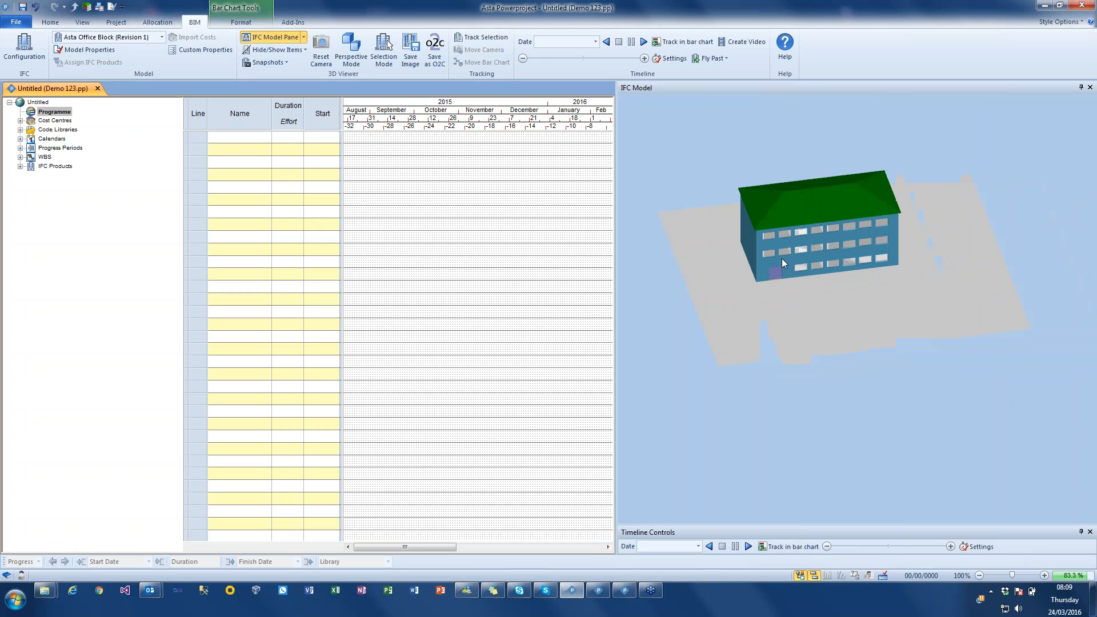
mouse_move(778, 263)
mouse_down()
mouse_move(783, 249)
mouse_move(776, 255)
mouse_up()
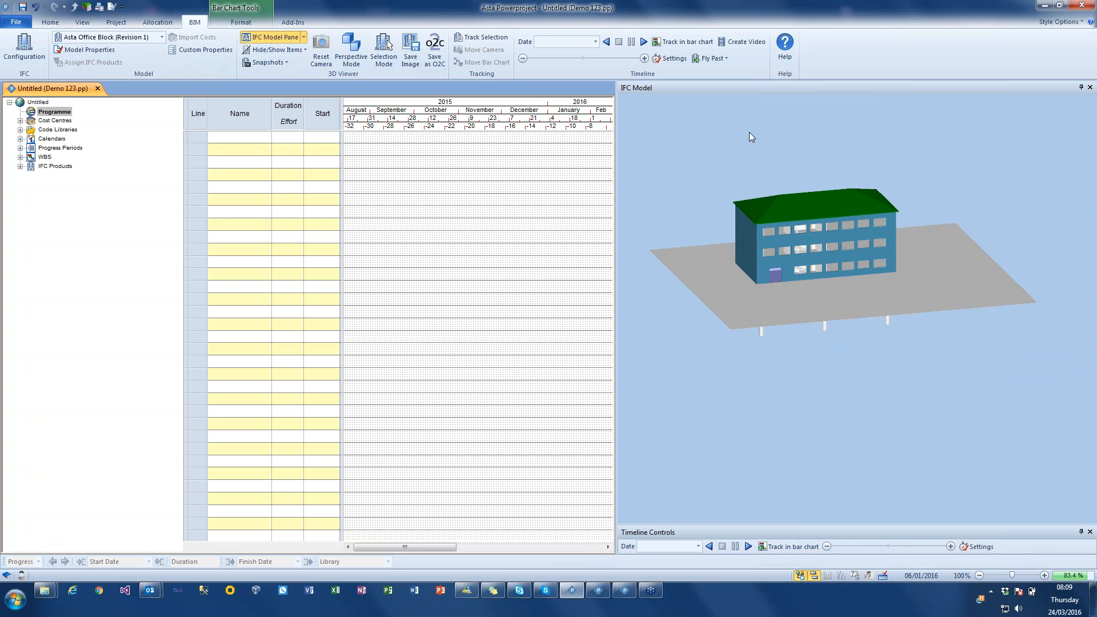
mouse_move(801, 203)
mouse_down()
mouse_move(803, 175)
mouse_move(793, 202)
mouse_move(806, 206)
mouse_move(790, 200)
mouse_up()
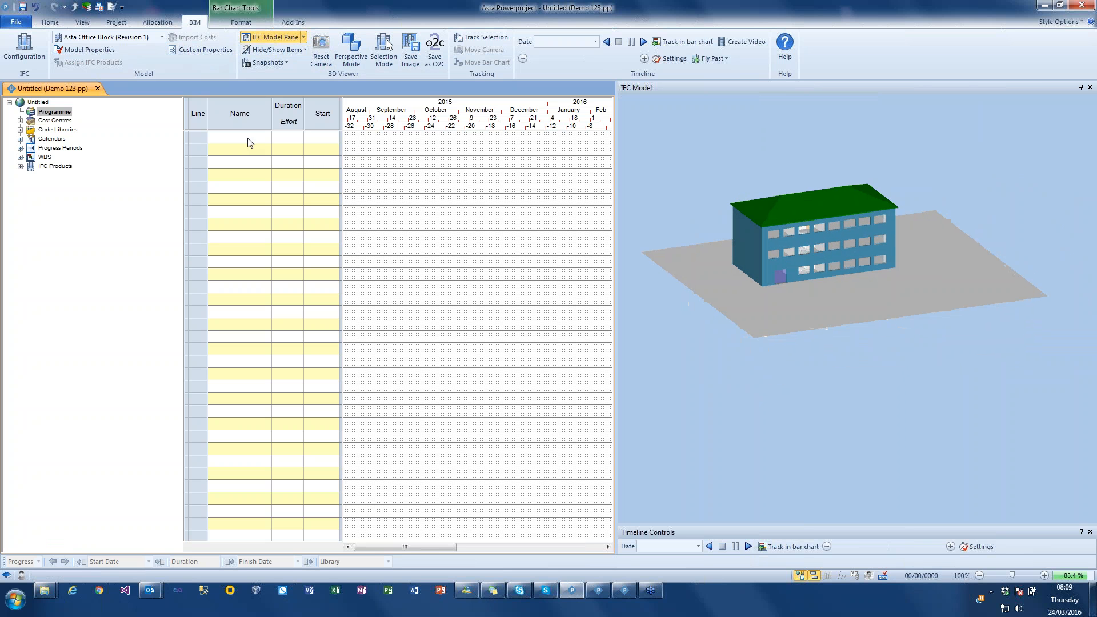
scroll(750, 232, up, 3)
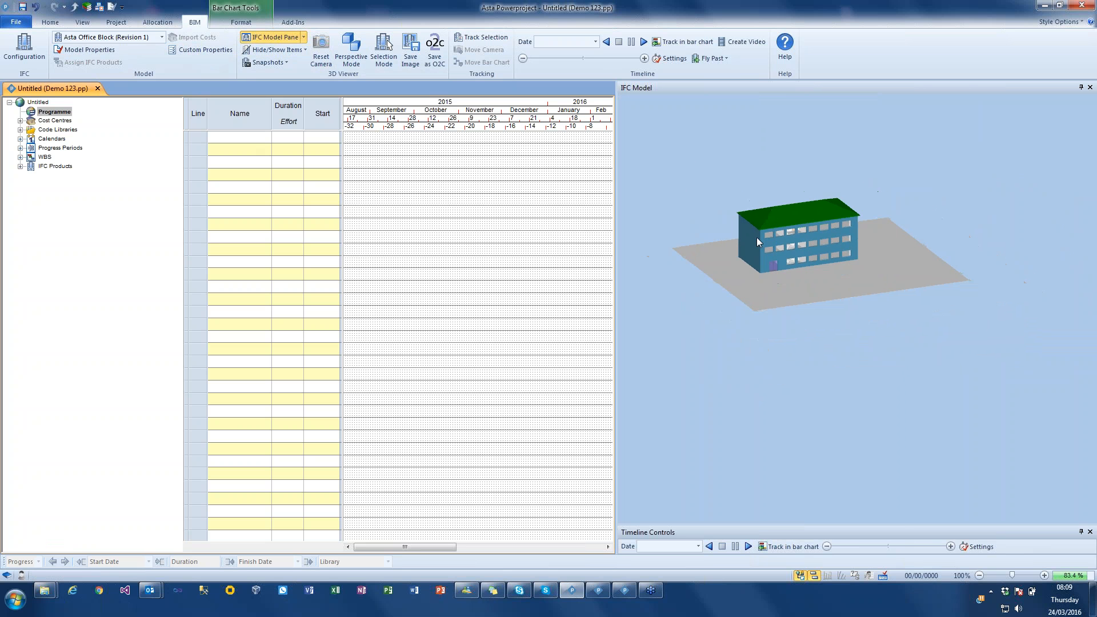
scroll(759, 238, up, 3)
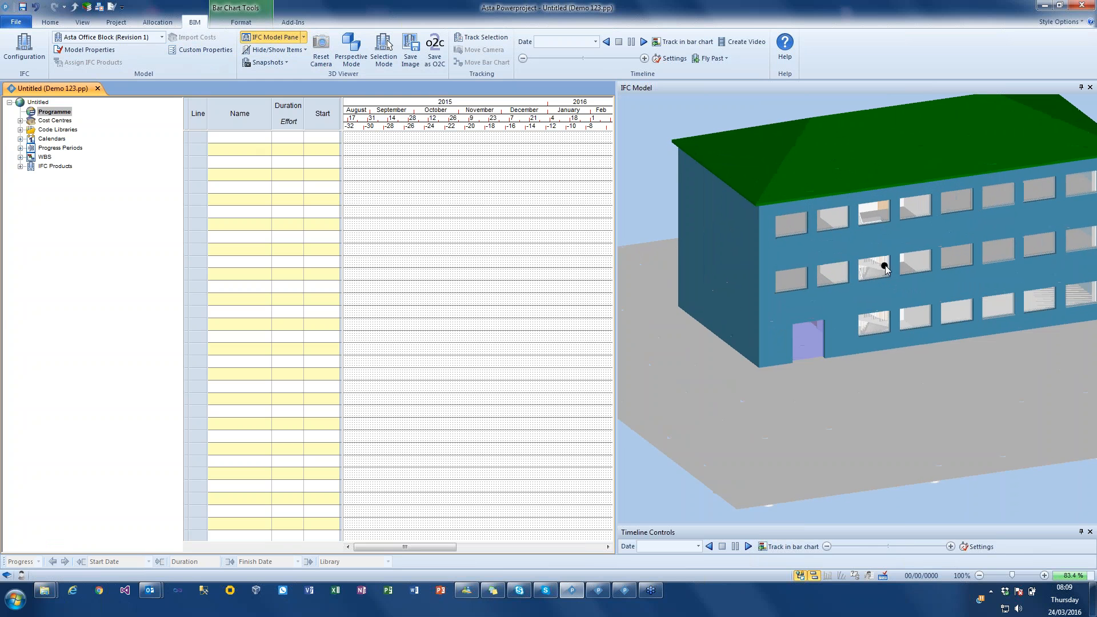
mouse_move(879, 265)
mouse_down()
mouse_move(872, 261)
mouse_move(882, 265)
mouse_up()
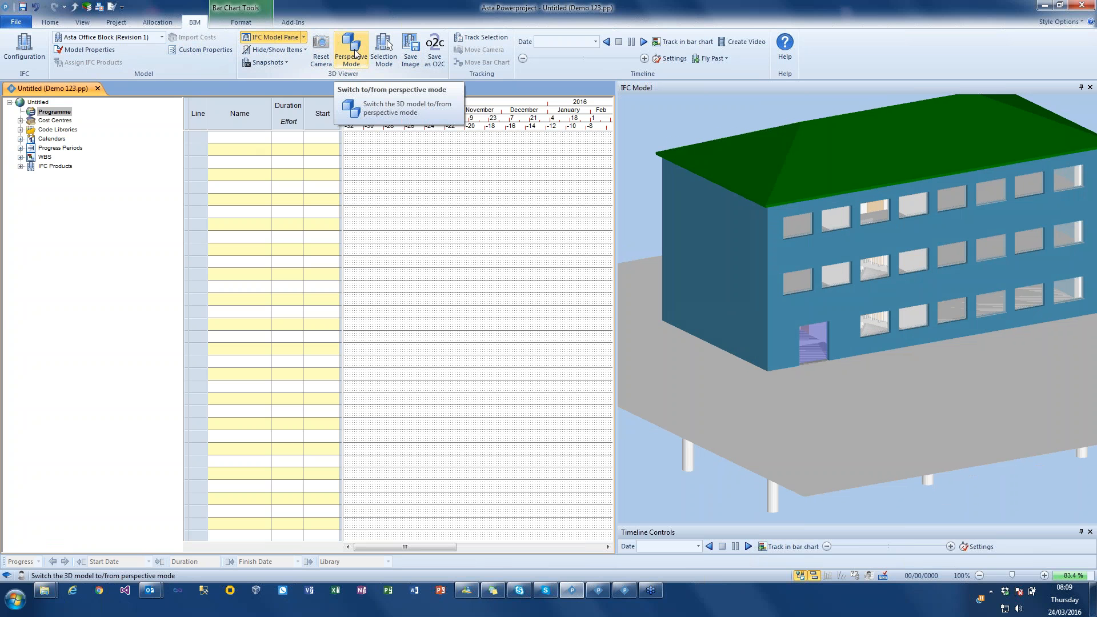
- Switch the 3D model to perspective mode and navigate inside the office building
click(354, 54)
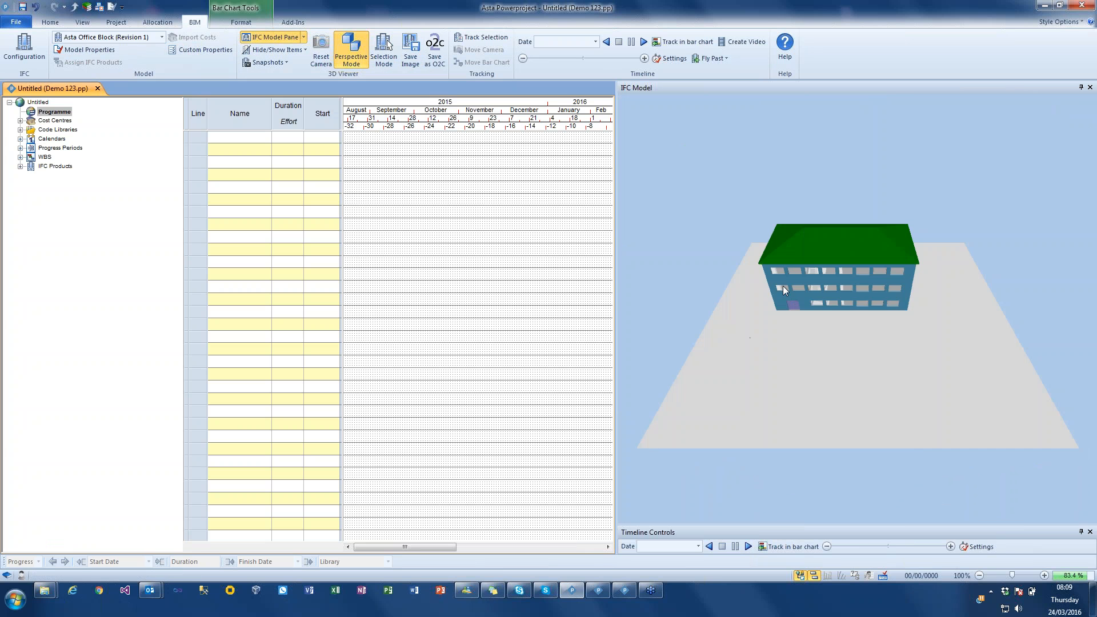
scroll(827, 272, up, 4)
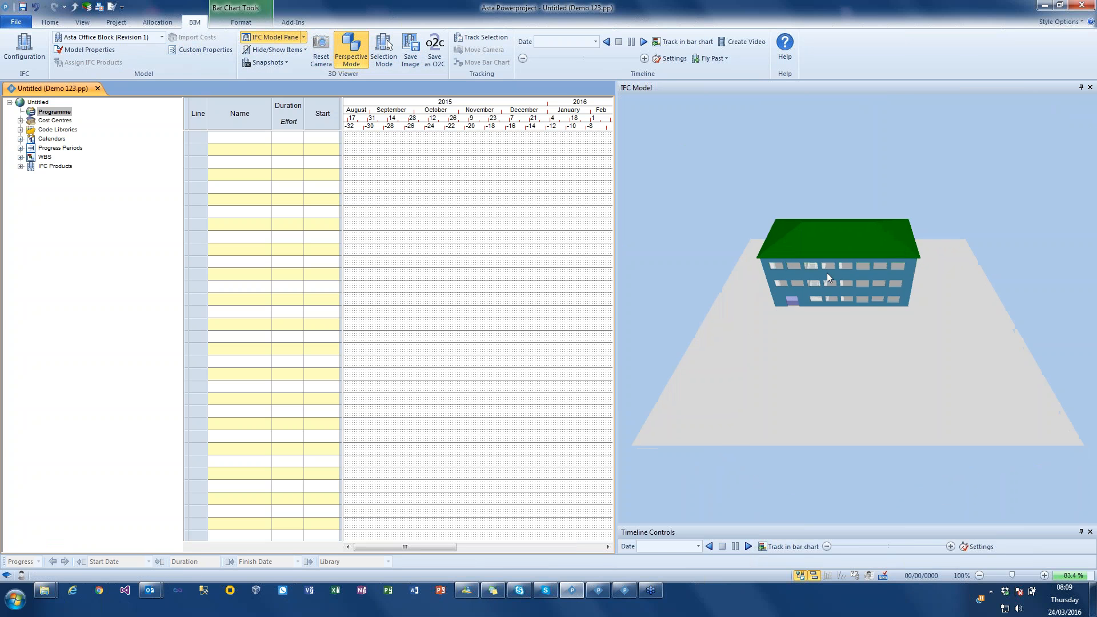
scroll(827, 273, up, 6)
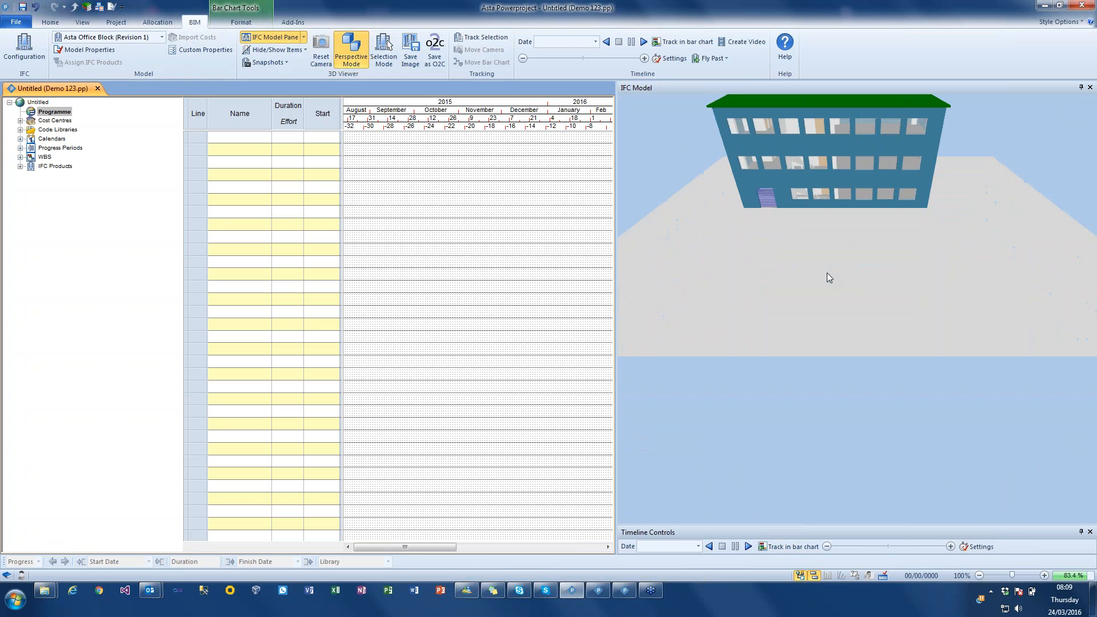
drag(827, 272, 842, 138)
drag(838, 216, 779, 196)
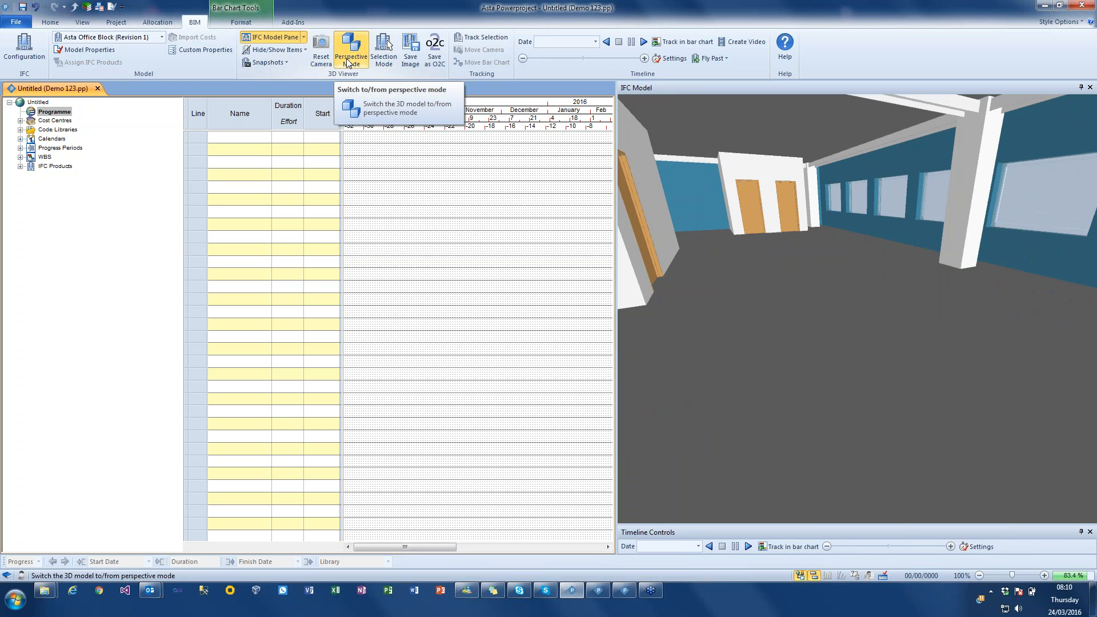
- Save a snapshot of the current interior view of the office building with the default snapshot settings
click(286, 65)
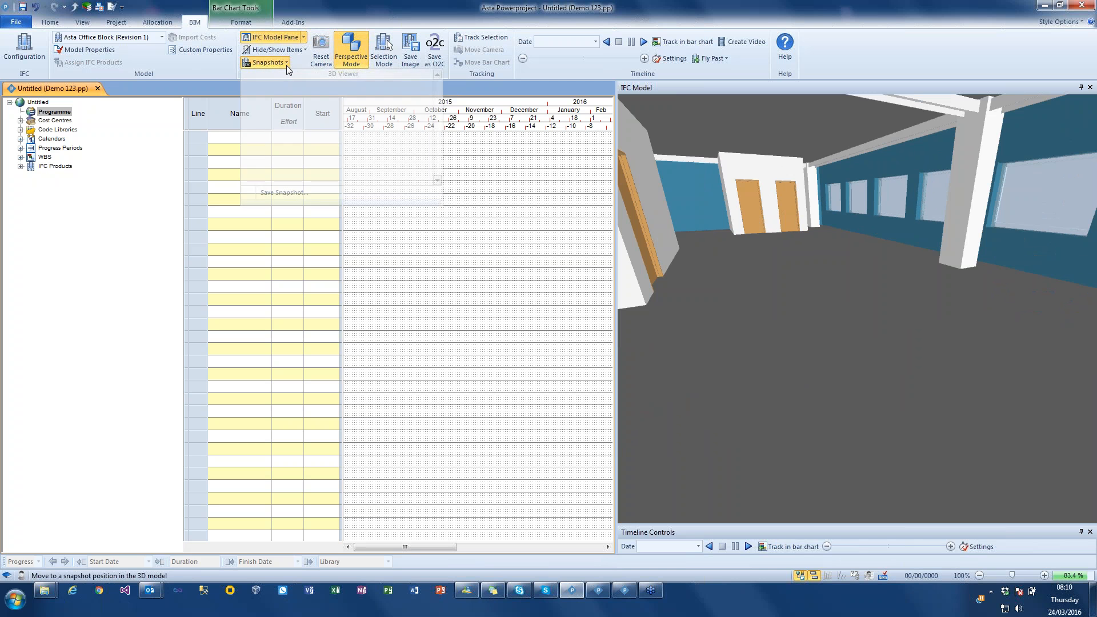
click(300, 193)
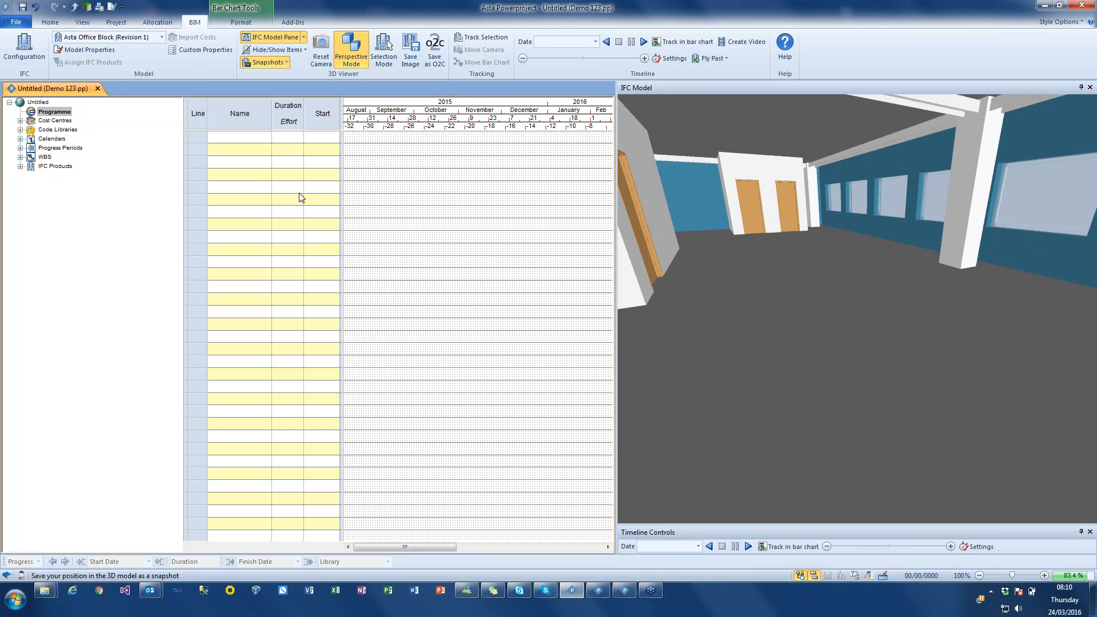
click(580, 327)
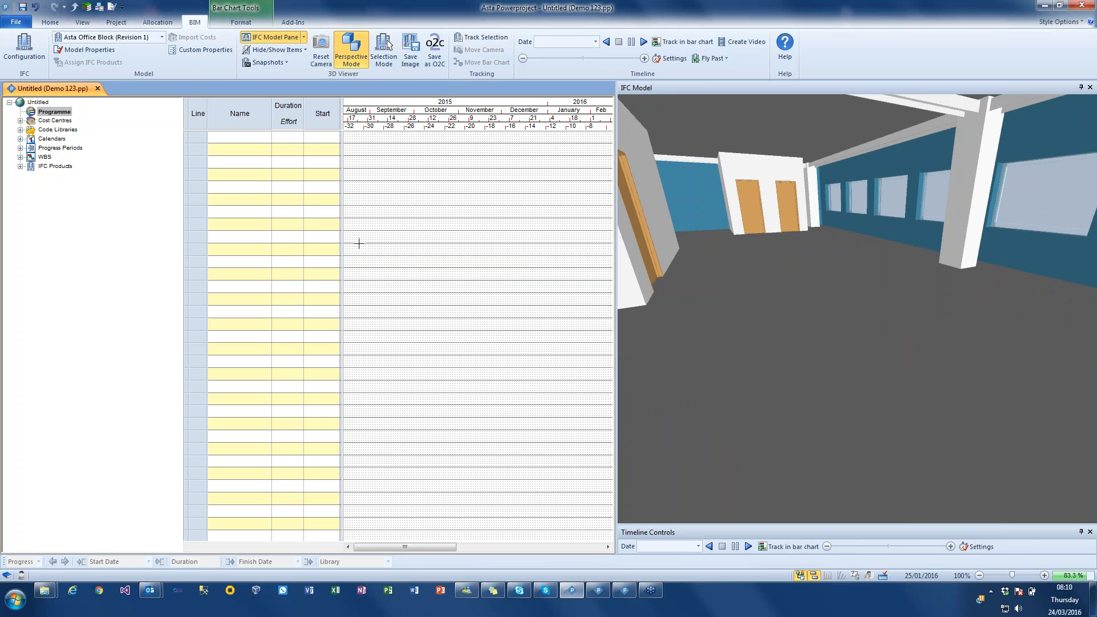
- Leave perspective mode, show the whole building from outside, and save that view as another snapshot
click(362, 52)
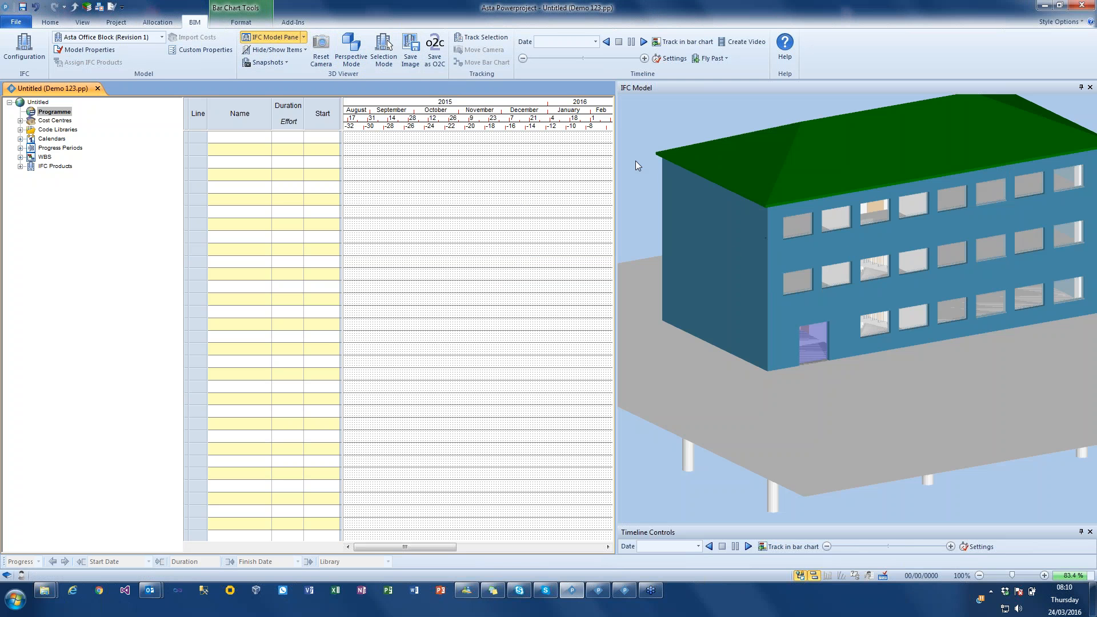
scroll(749, 236, down, 4)
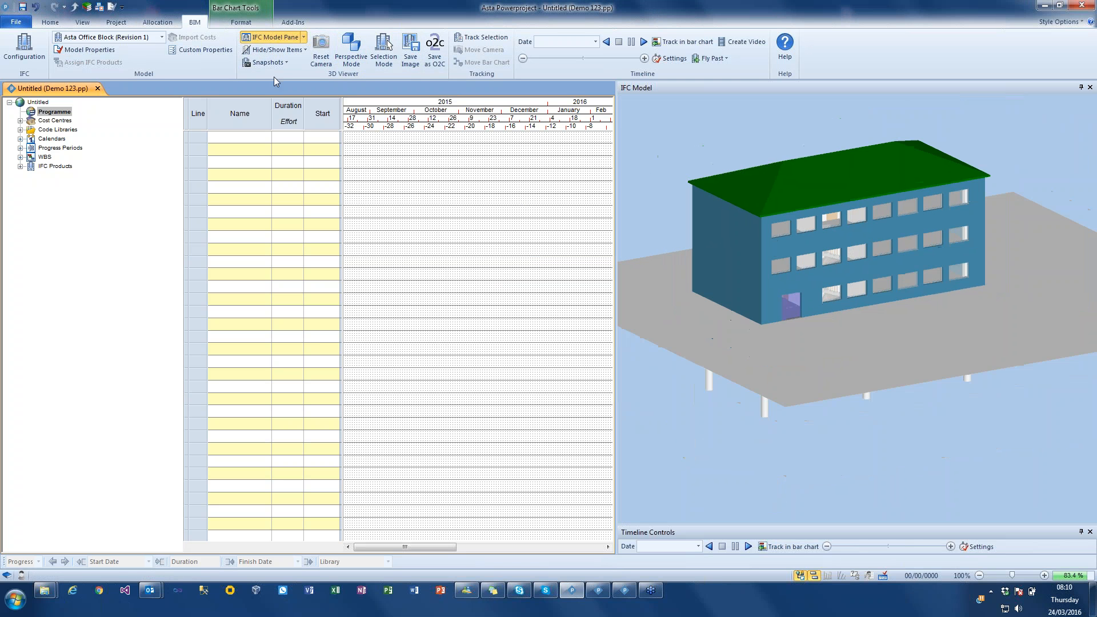
click(265, 63)
click(276, 200)
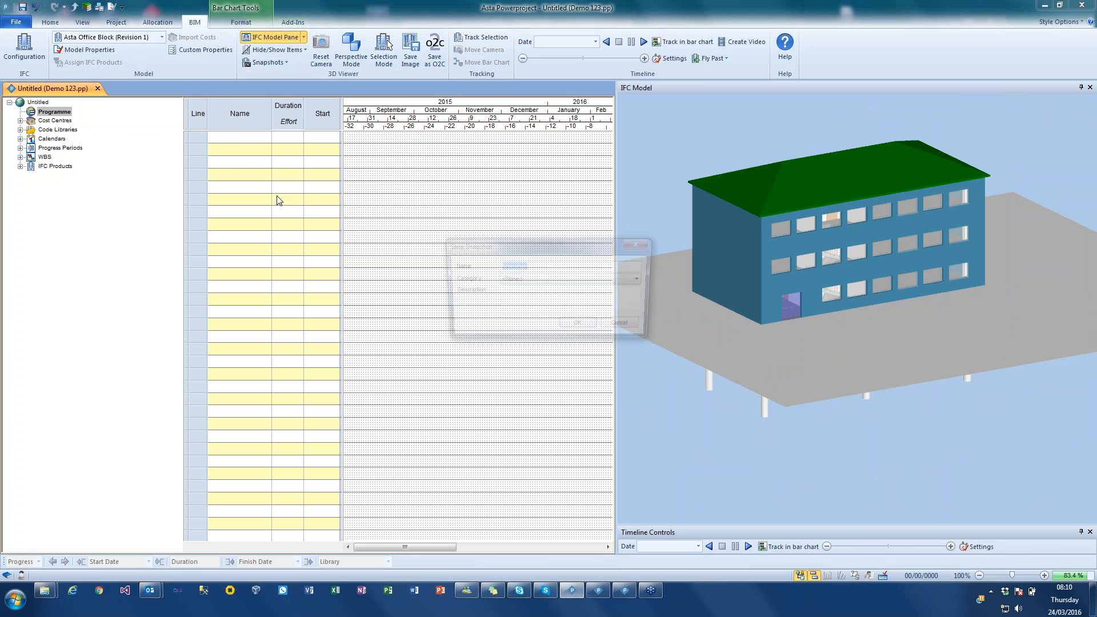
click(580, 327)
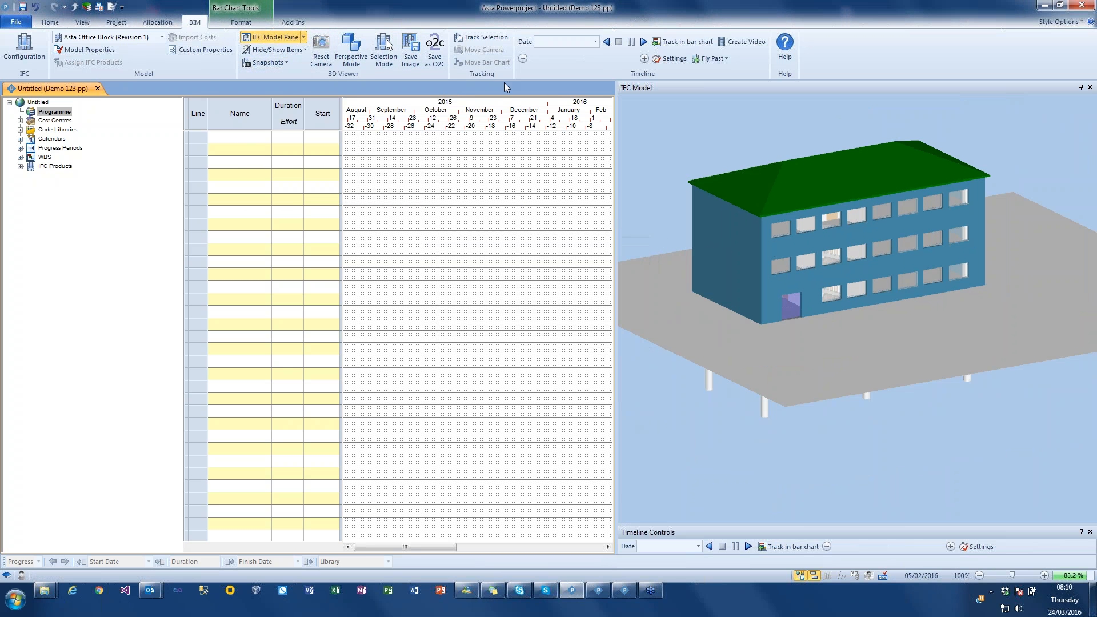
- Orbit away from the saved view, and recall the exterior and interior snapshots in turn
drag(689, 181, 715, 133)
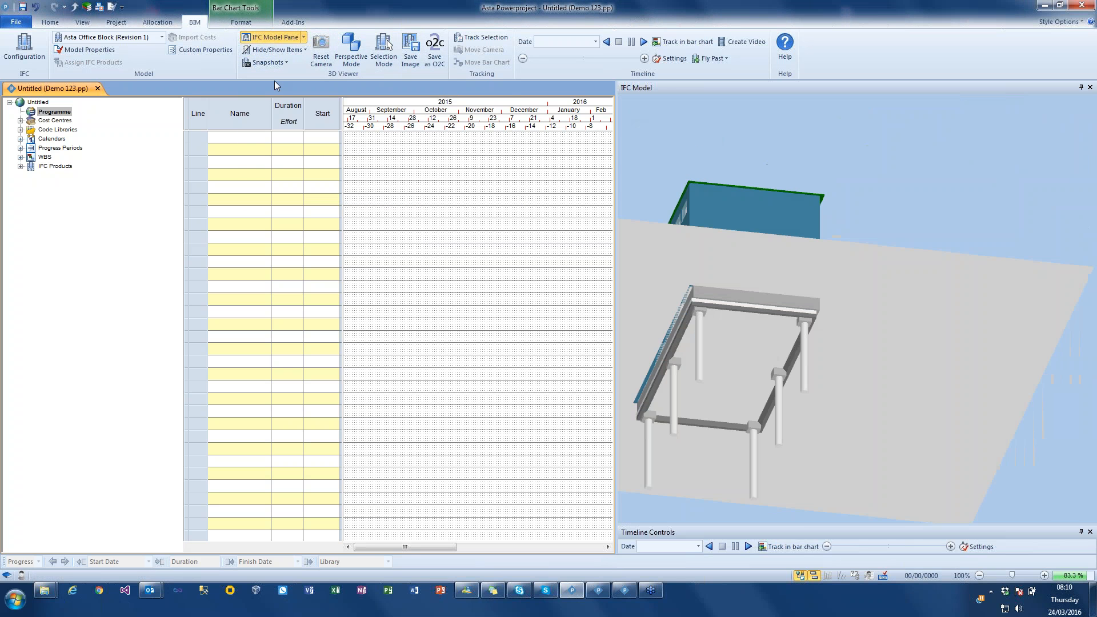
click(274, 62)
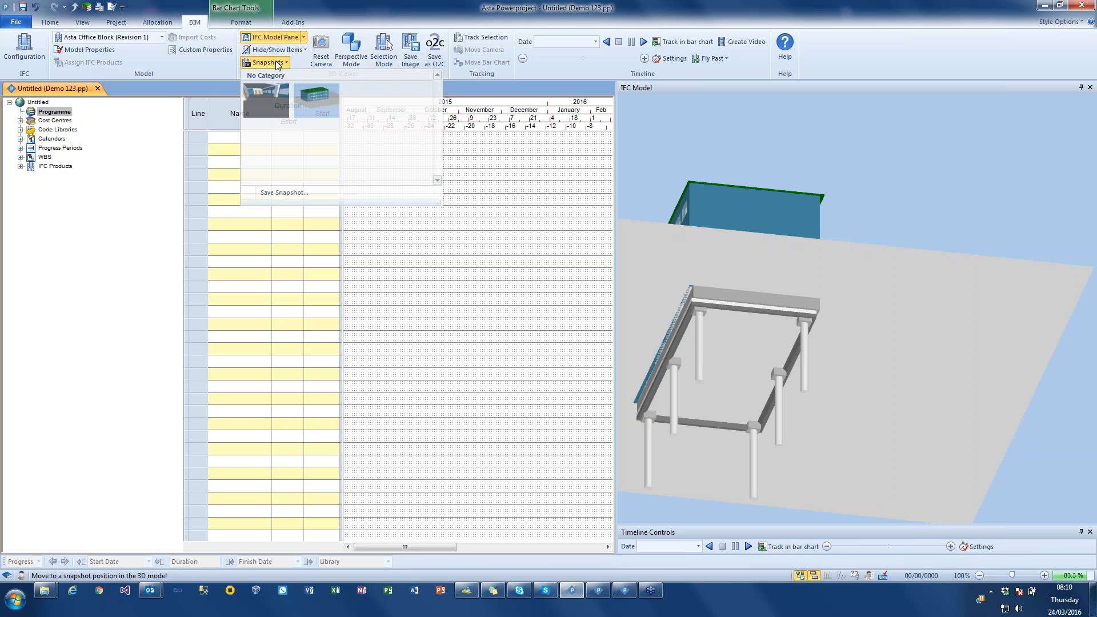
click(299, 110)
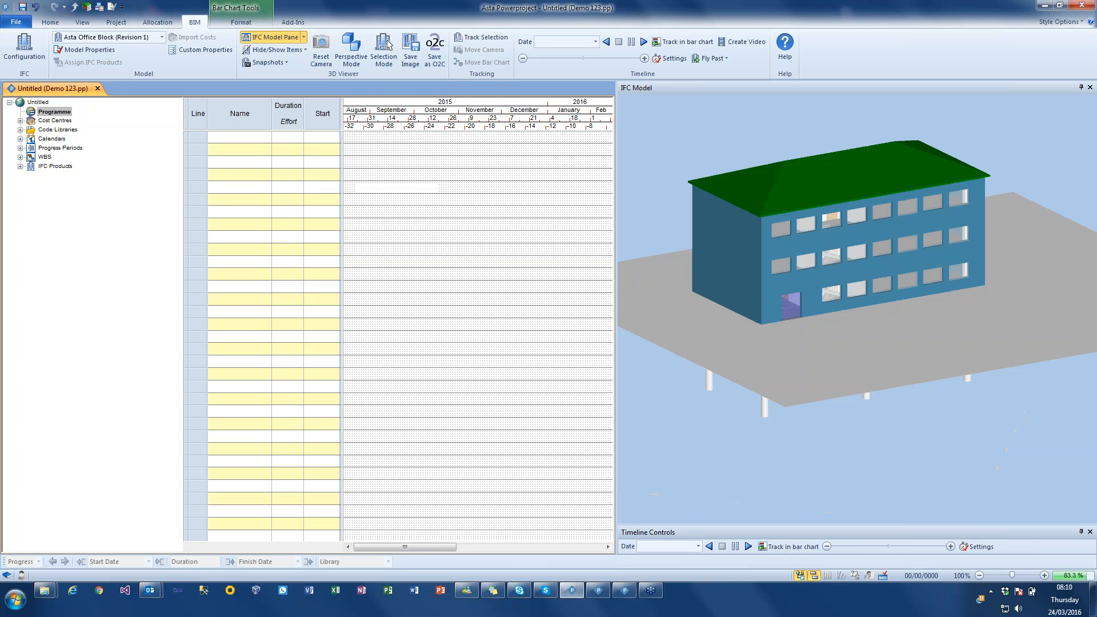
click(273, 63)
click(313, 104)
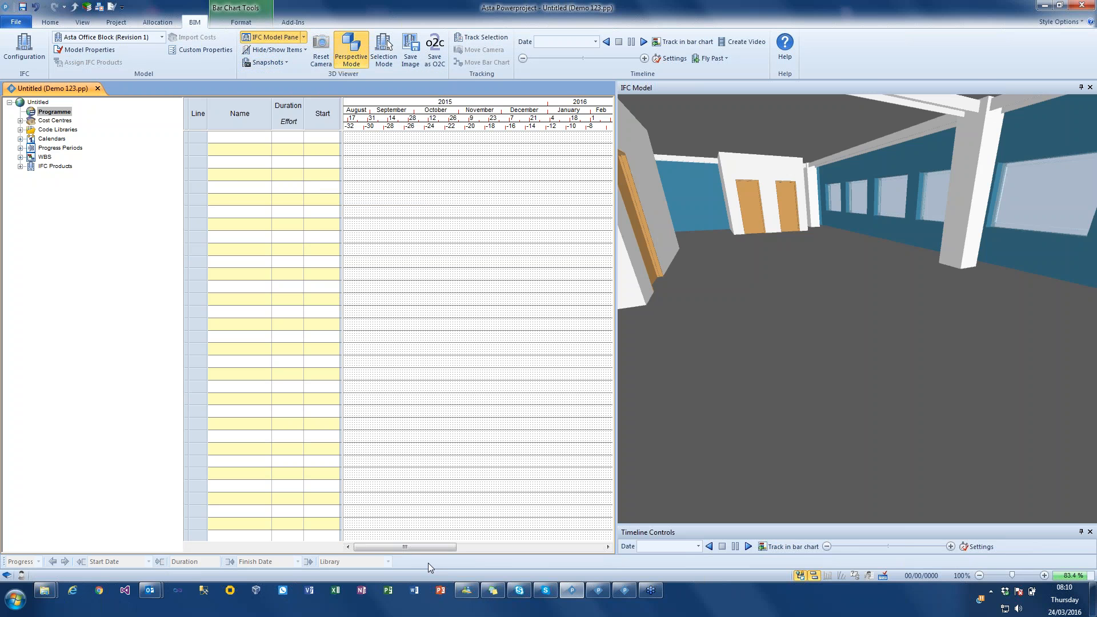
click(268, 63)
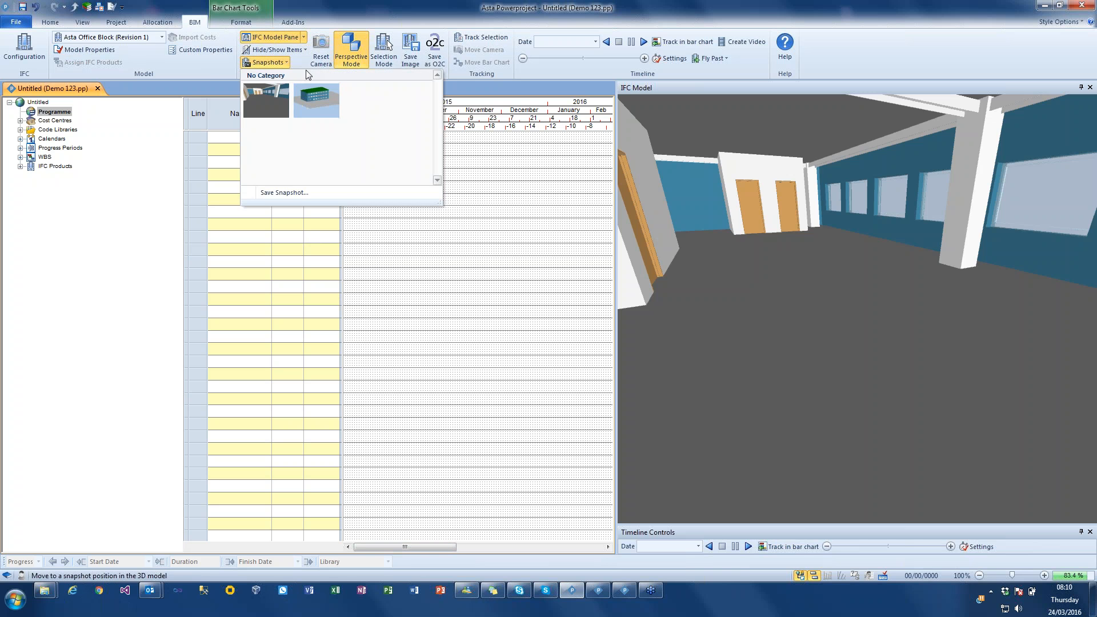
click(317, 100)
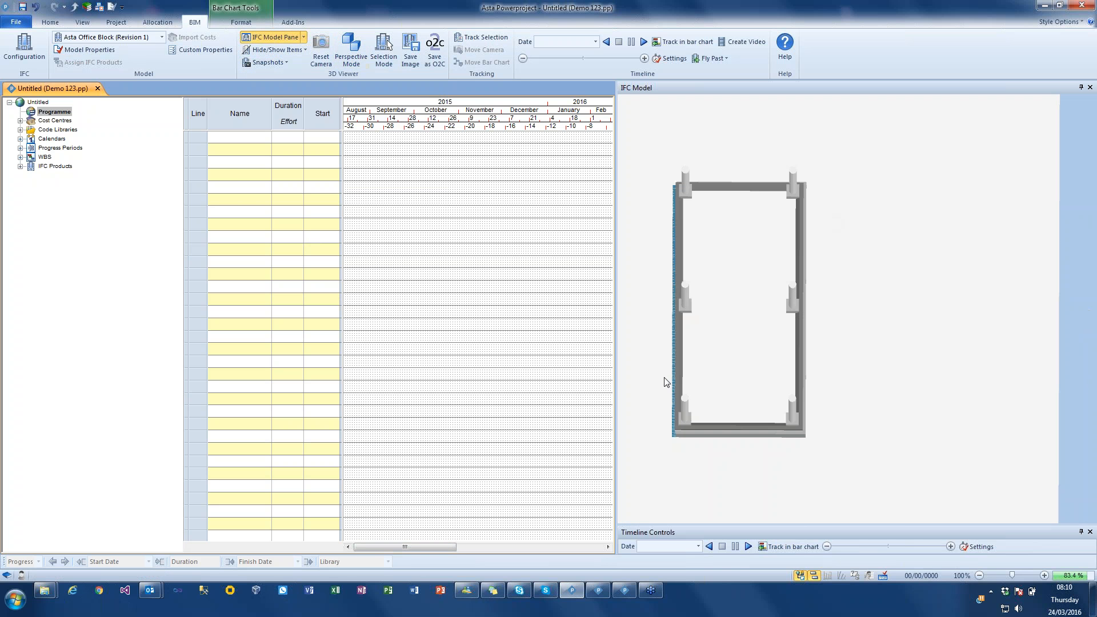
- Reset the camera after orbiting beneath the building, and orbit to an angled exterior view of the front facade
drag(753, 191, 767, 231)
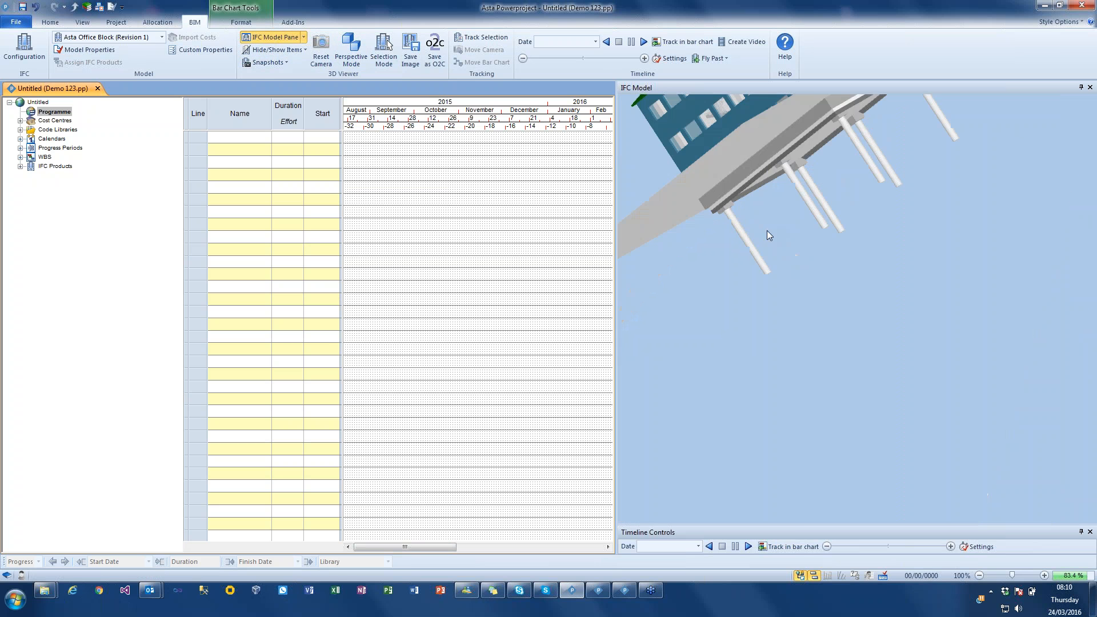
click(321, 46)
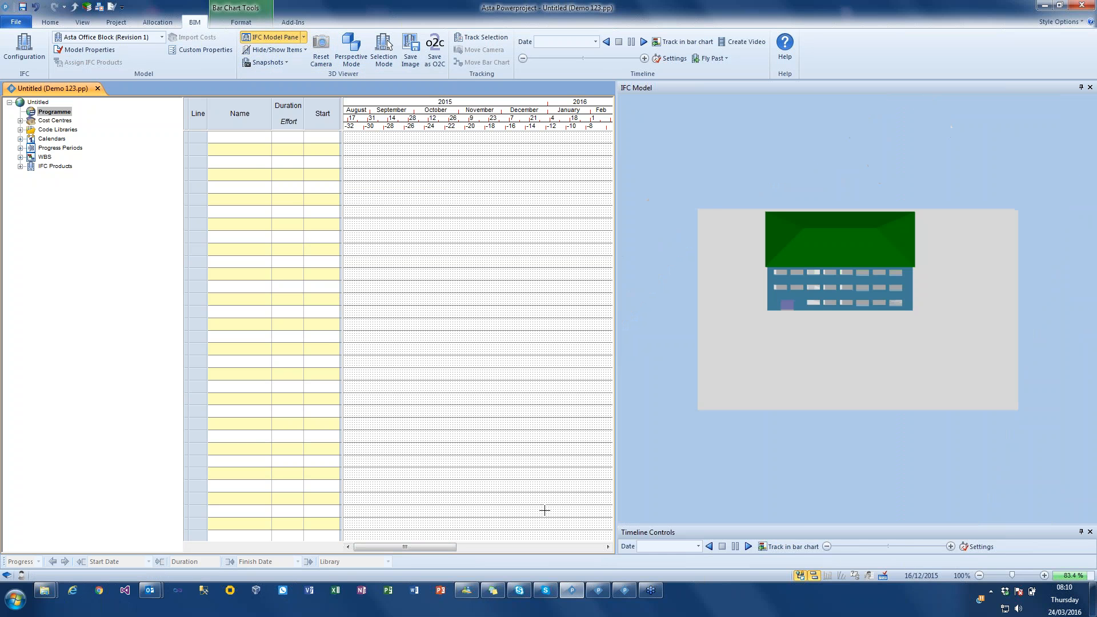
drag(751, 296, 768, 273)
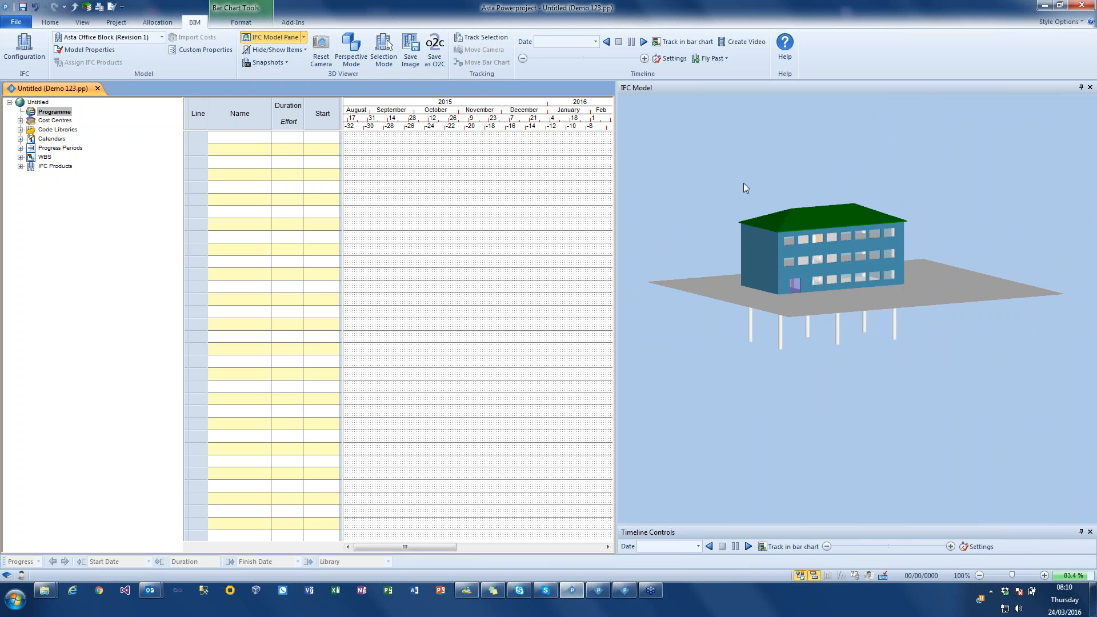
drag(745, 190, 741, 196)
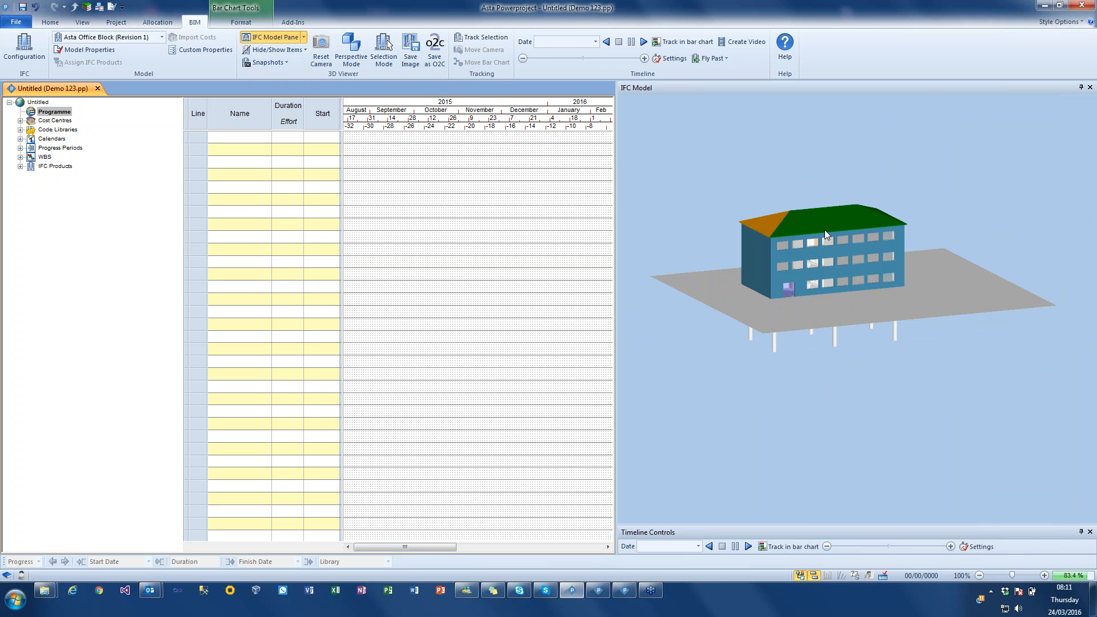
- Try selecting individual external walls in the 3D model, and clear the selection
click(770, 249)
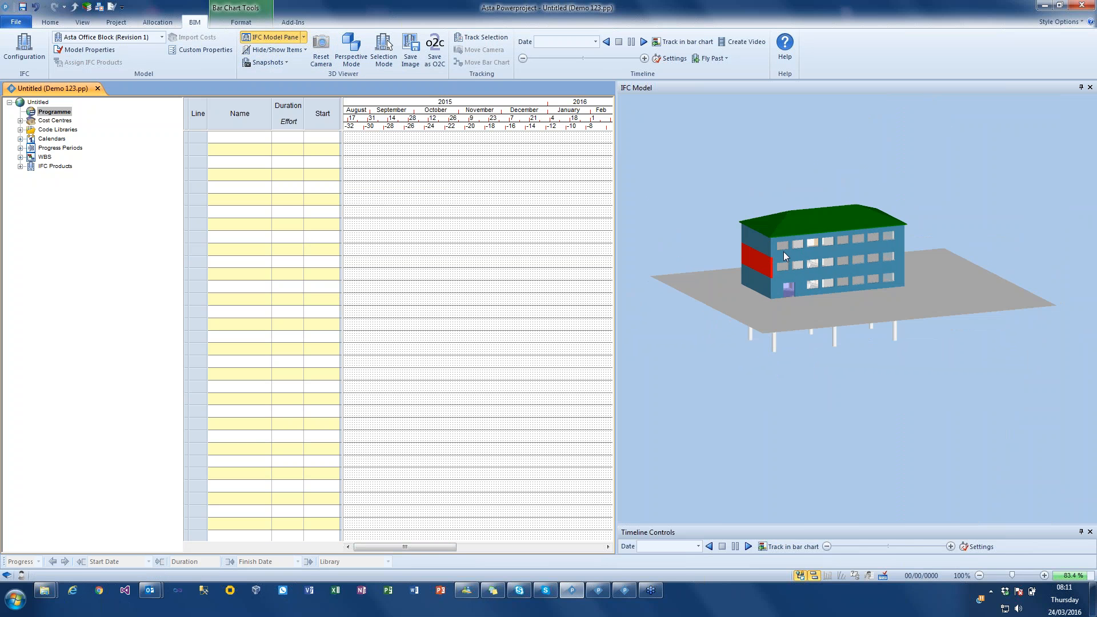
click(784, 251)
click(801, 365)
- Show the IFC Properties pane and widen the pane area beside the bar chart
click(304, 37)
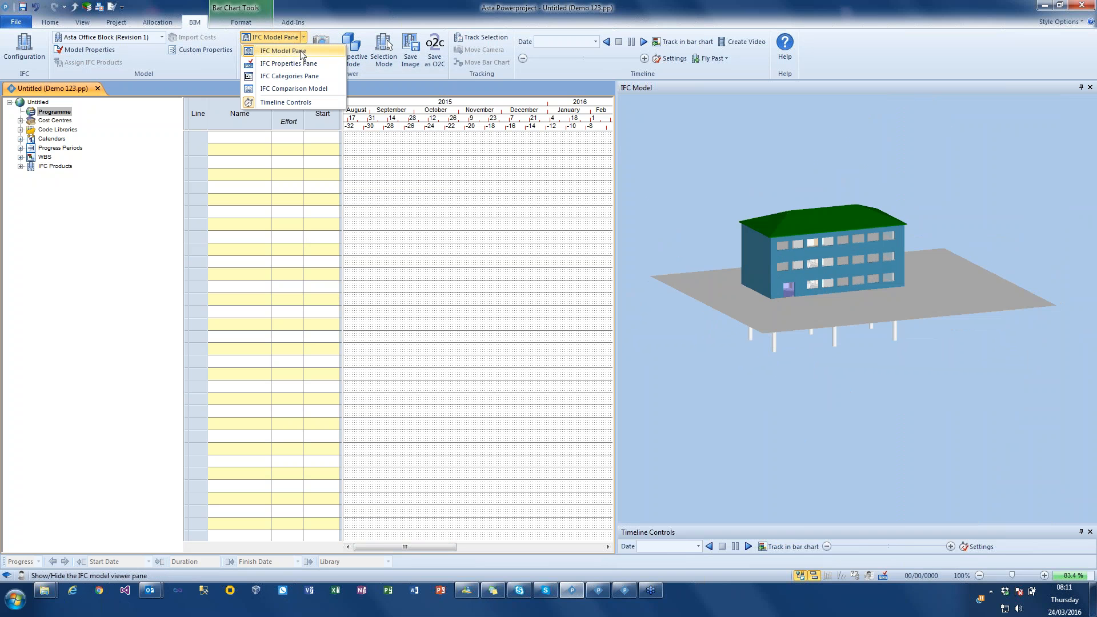
click(295, 64)
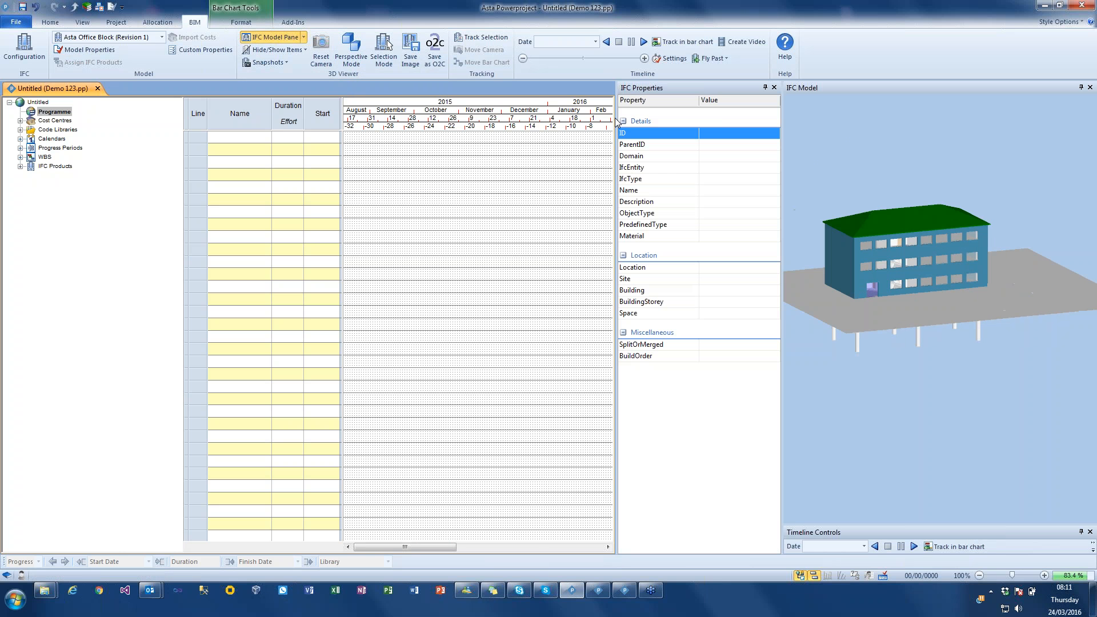
drag(616, 122, 448, 144)
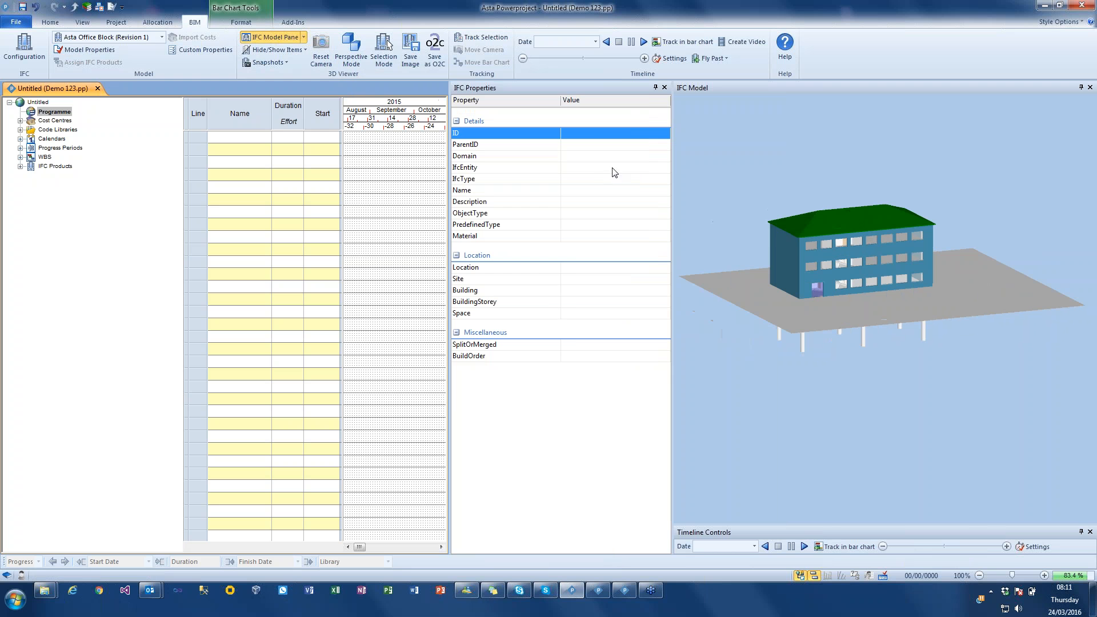
- Select the top-floor side wall in the 3D model and review its IFC properties
click(792, 244)
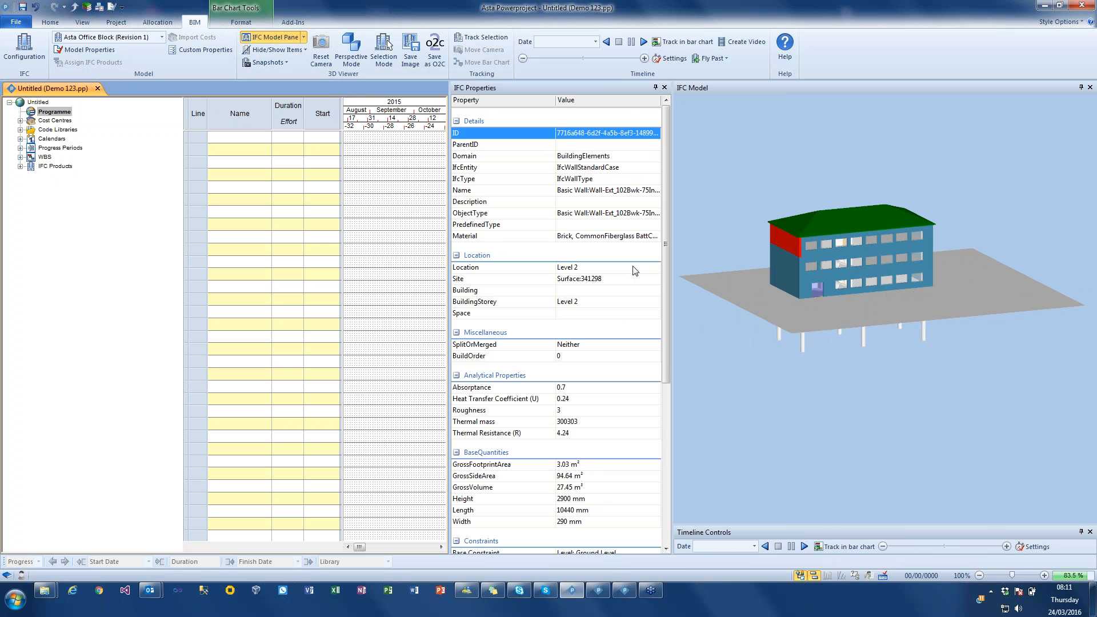
mouse_move(663, 130)
mouse_down()
mouse_move(671, 308)
mouse_move(666, 115)
mouse_move(662, 127)
mouse_up()
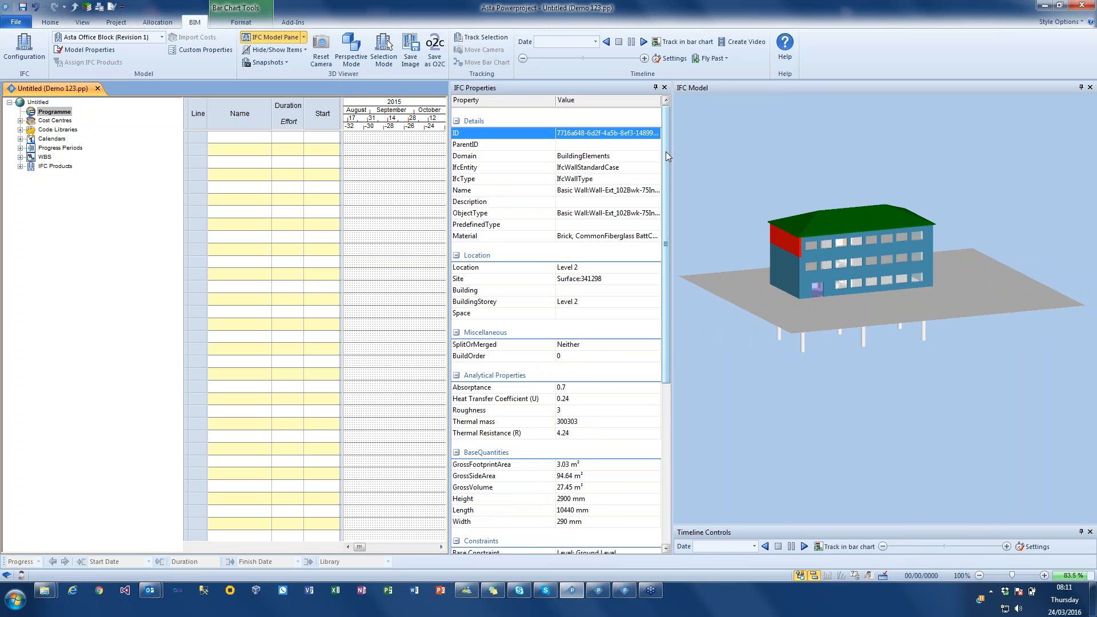
drag(665, 158, 676, 121)
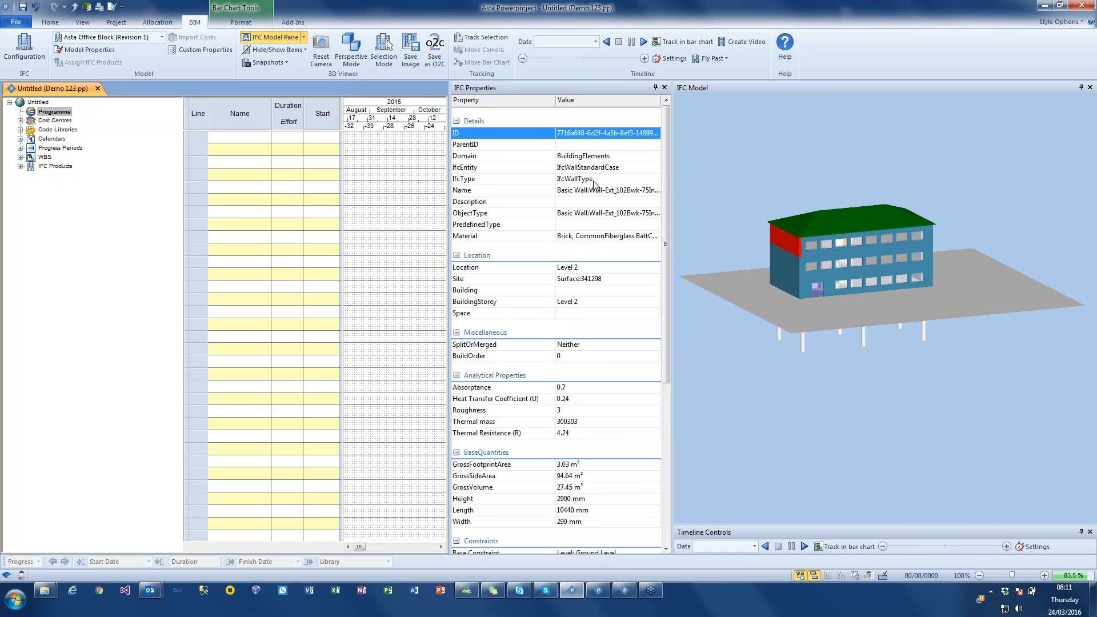
- Select the middle-storey front wall, widen the property Value column, and set the wall's Name property to External Wall
click(815, 257)
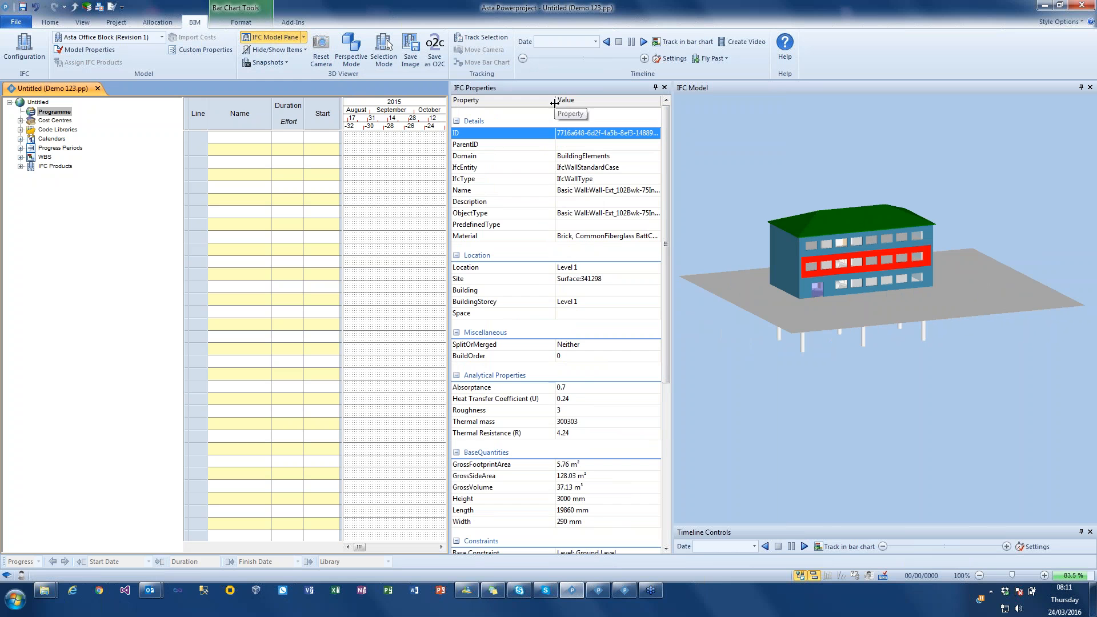
drag(554, 103, 533, 104)
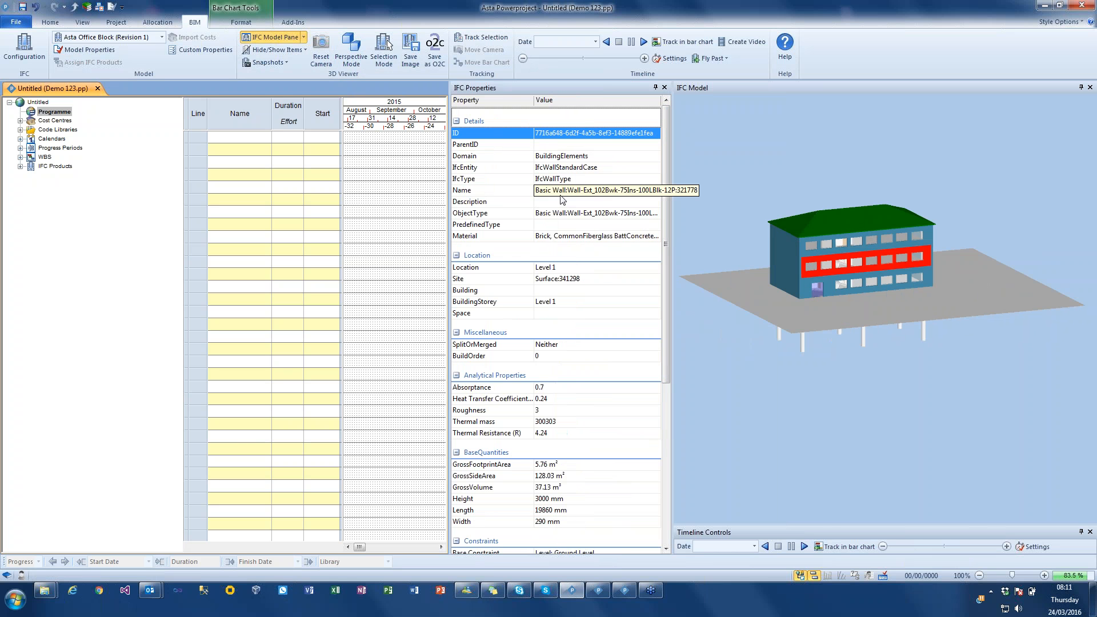
click(610, 194)
drag(645, 191, 516, 192)
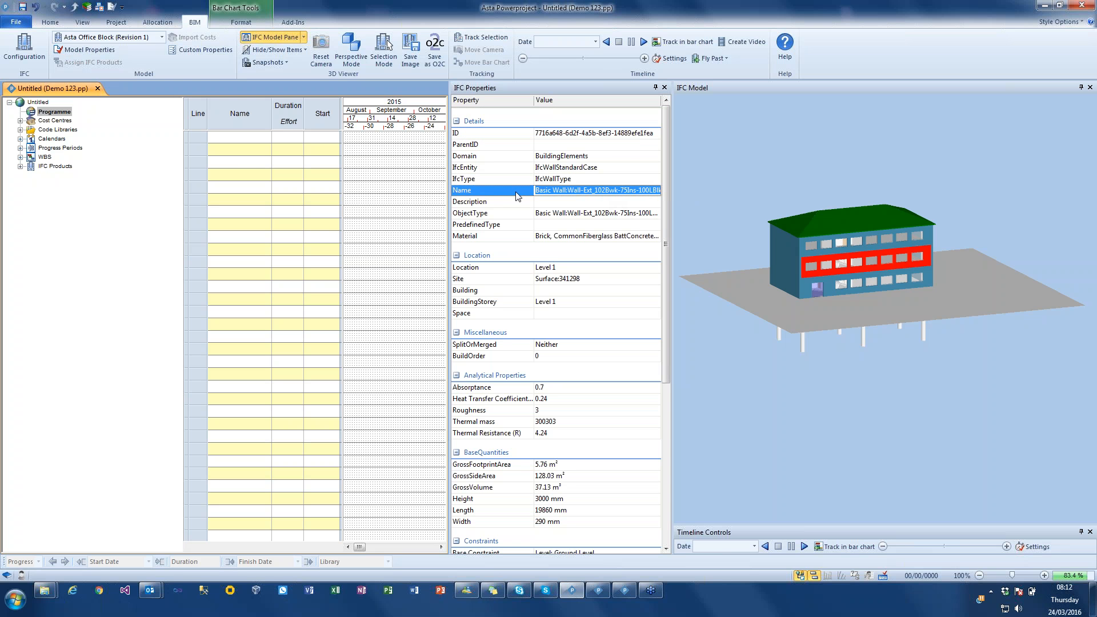
key(Delete)
key(Delete)
key(Delete)
key(Delete)
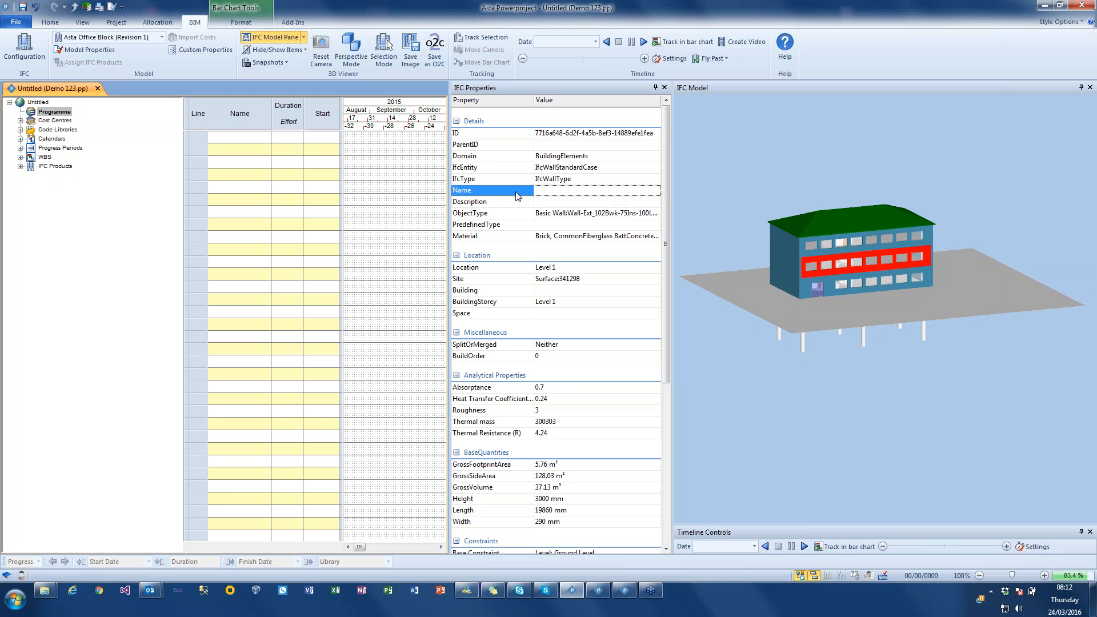
text(External Wall)
key(Return)
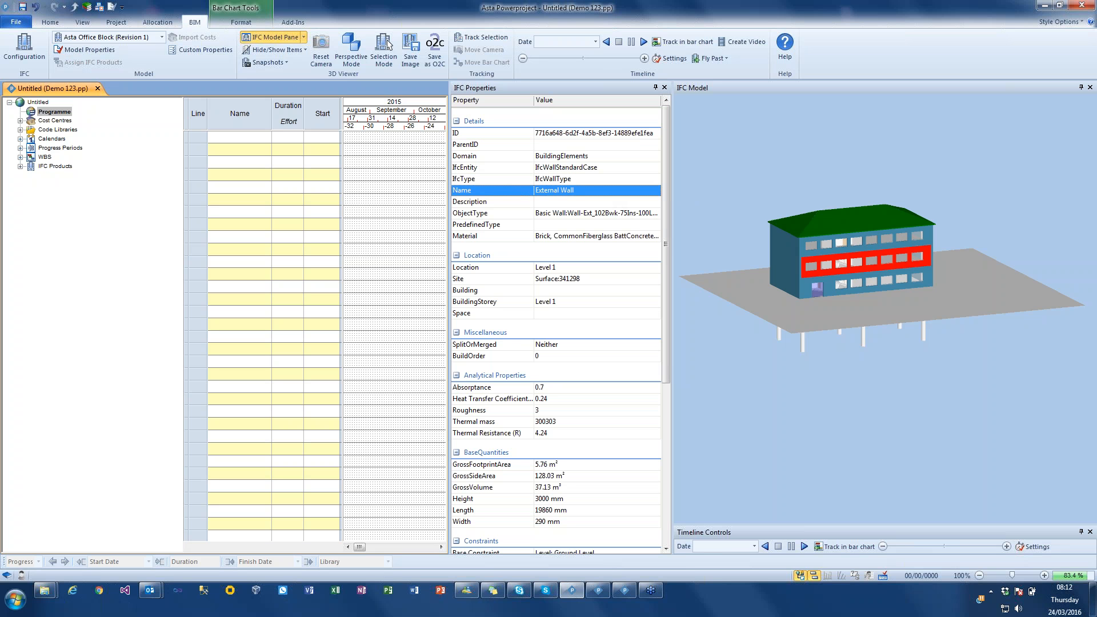
- Check the reset option for the wall's Name property and the editable Description, BuildingStorey, Building and Site fields
right_click(582, 192)
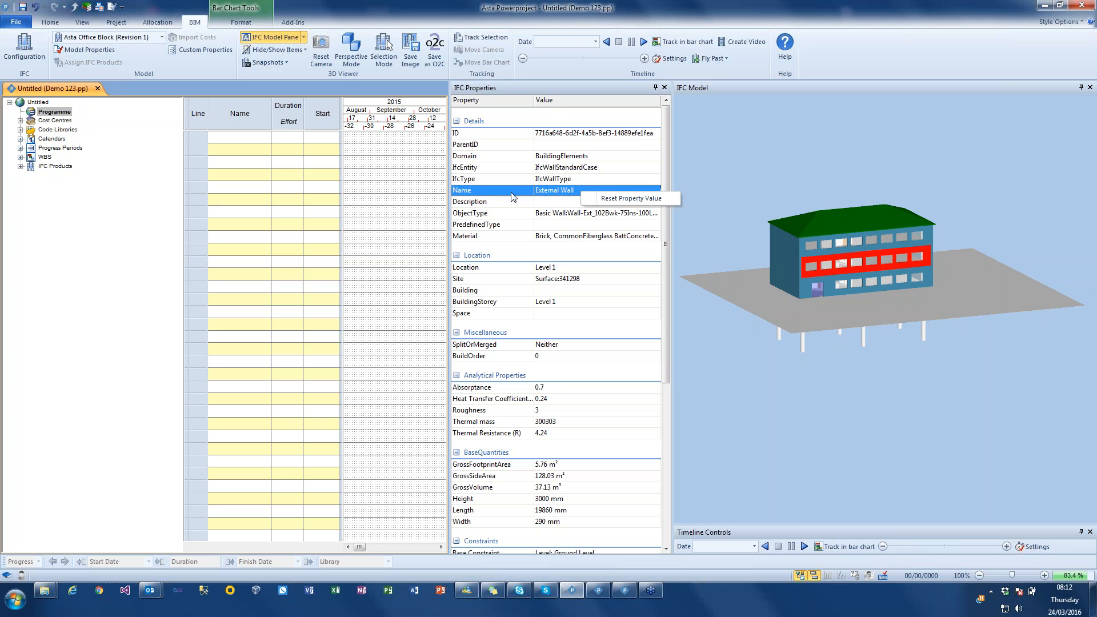
click(553, 202)
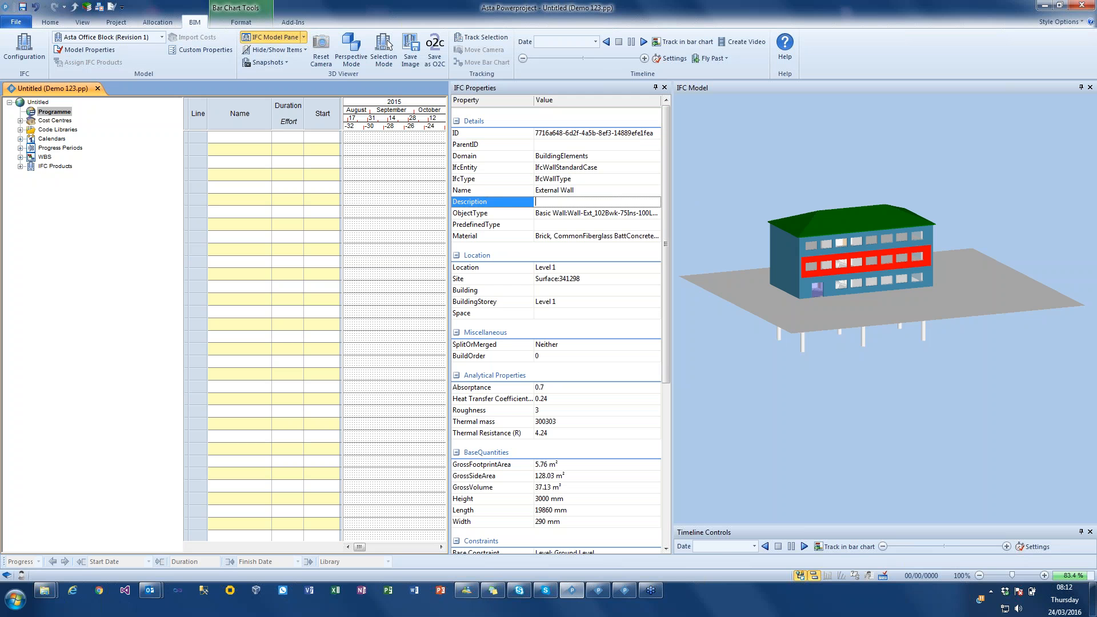
click(570, 194)
click(565, 205)
click(563, 303)
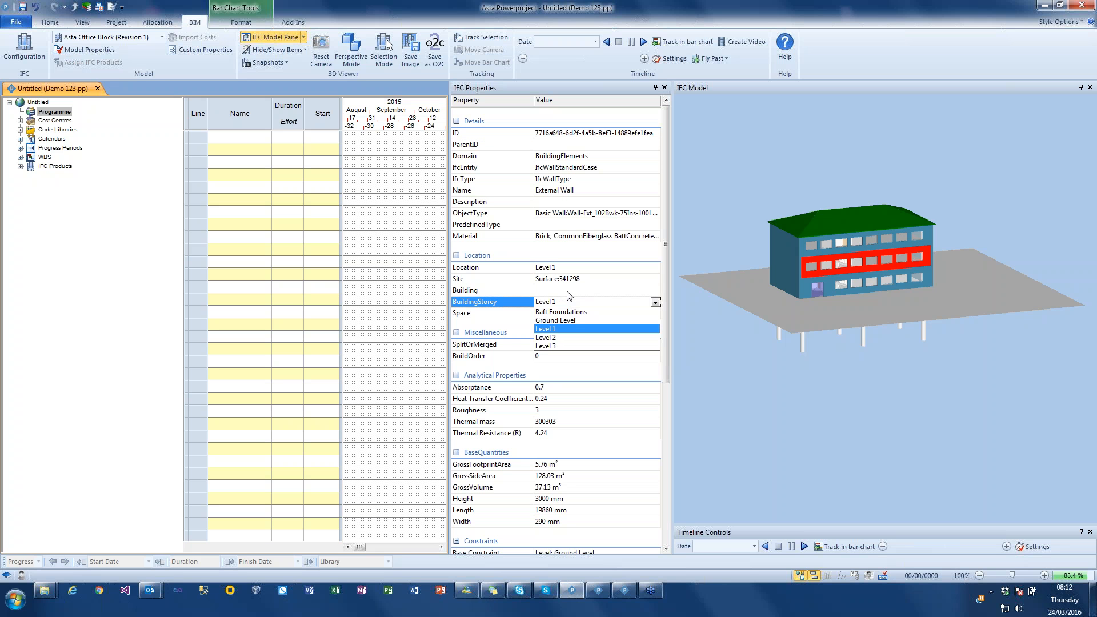
click(568, 291)
click(576, 287)
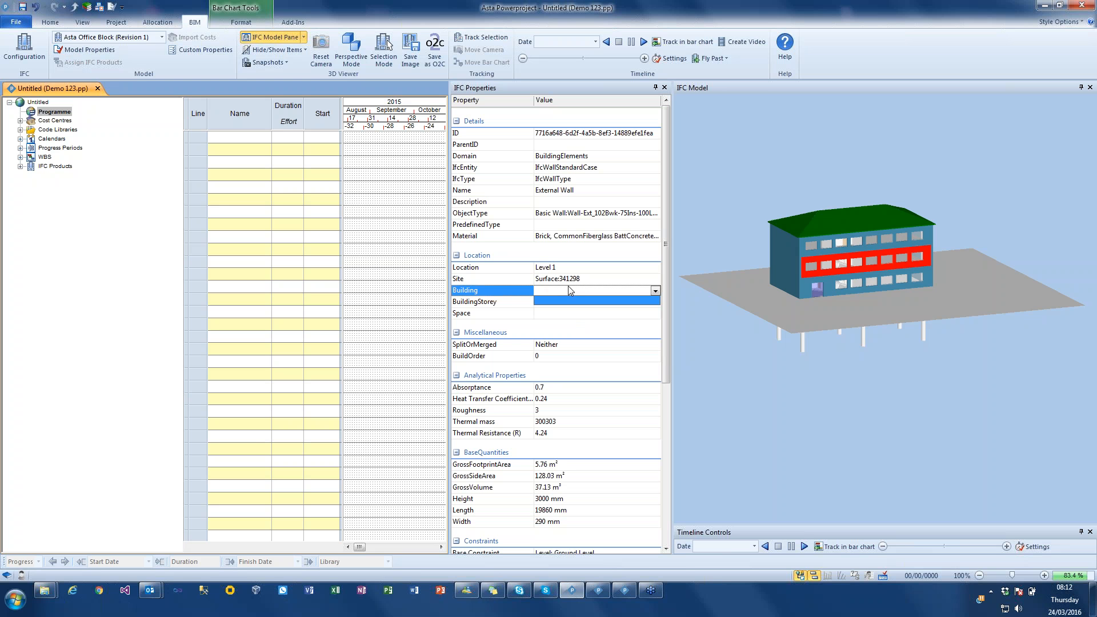
click(579, 281)
click(594, 278)
click(590, 277)
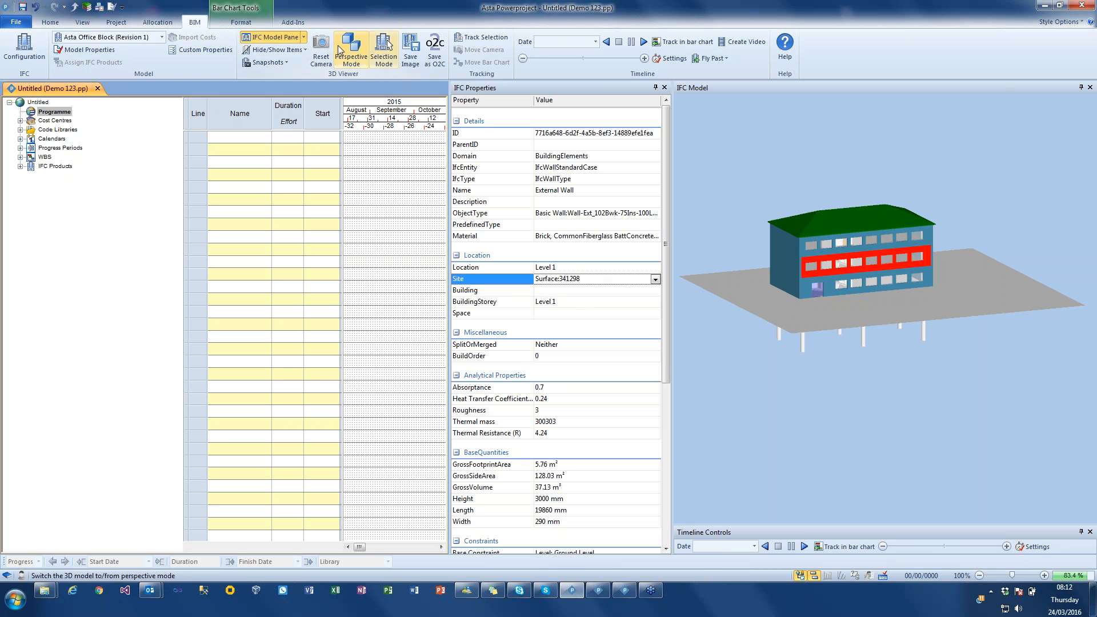
- Show the IFC Categories pane and widen it alongside the IFC Properties pane and the 3D model
click(303, 38)
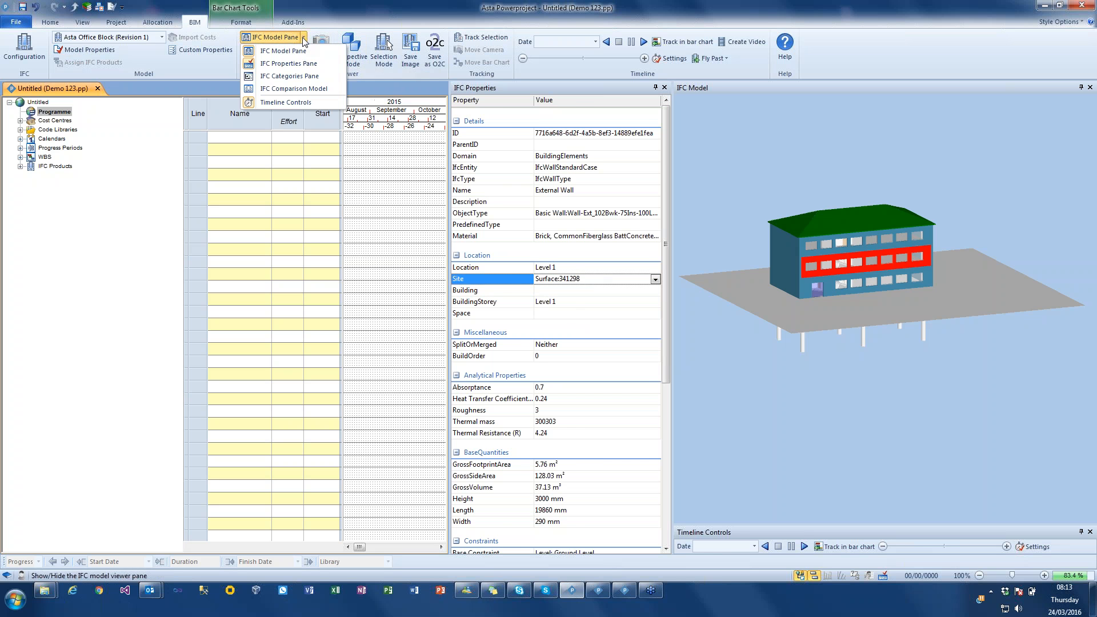
click(284, 77)
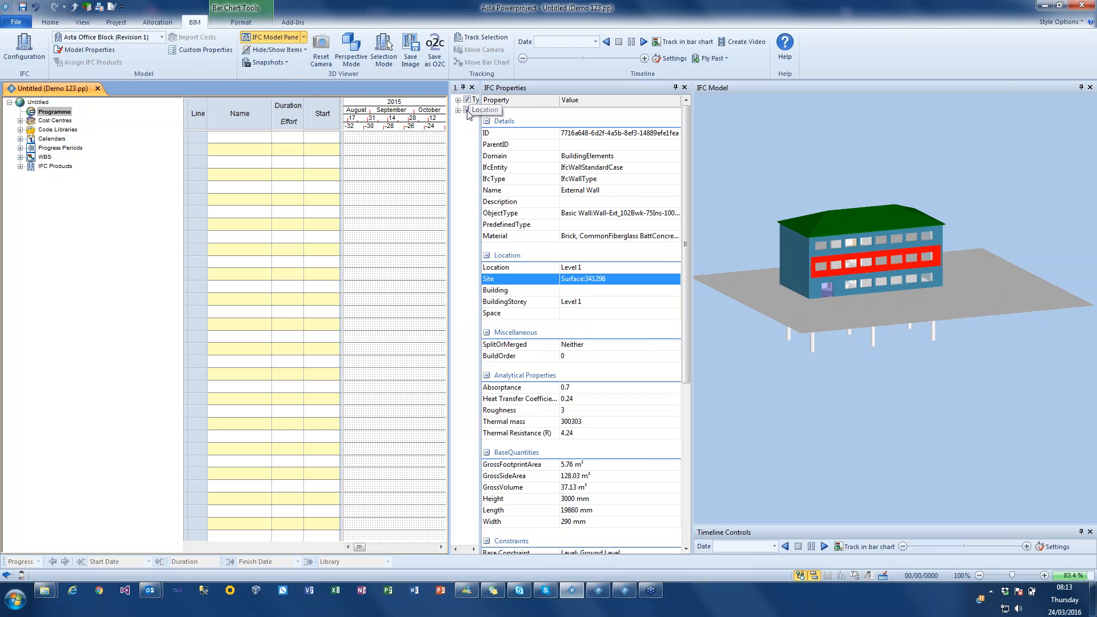
mouse_move(449, 118)
mouse_down()
mouse_move(285, 121)
mouse_move(441, 130)
mouse_up()
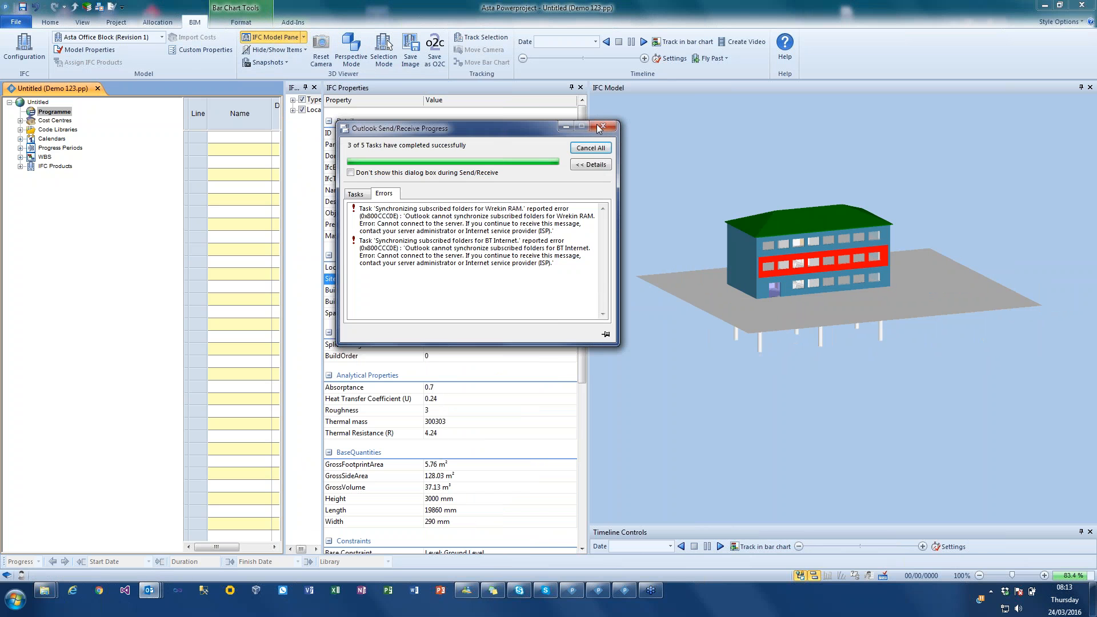
click(605, 126)
drag(323, 128, 466, 129)
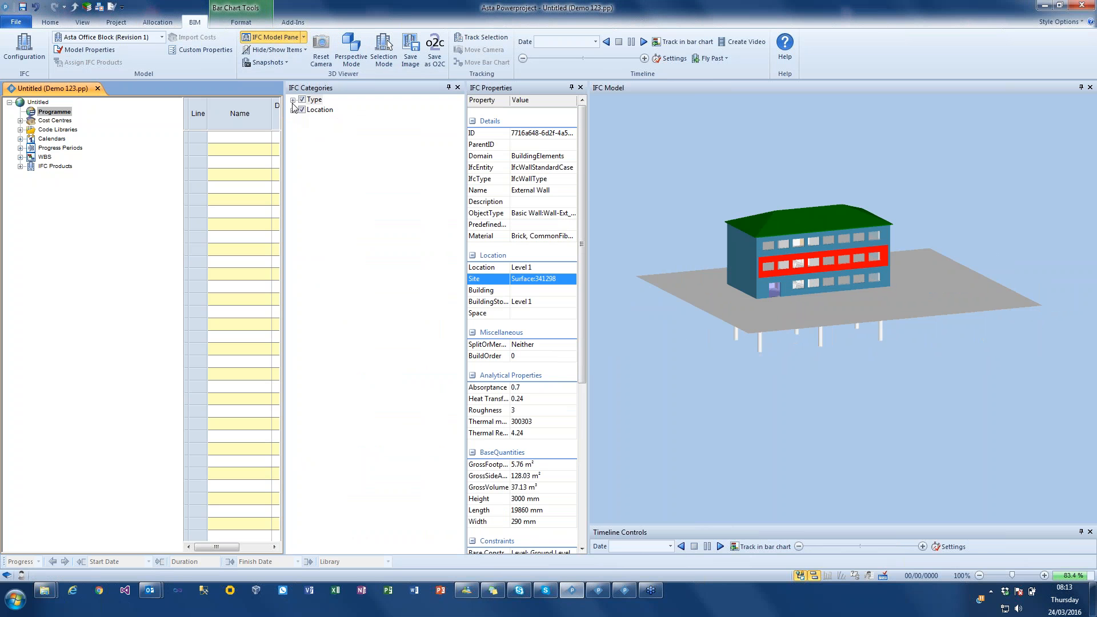
- Expand the Type category with its Other and BuildingElements groups to list the IFC element types
click(292, 99)
click(303, 110)
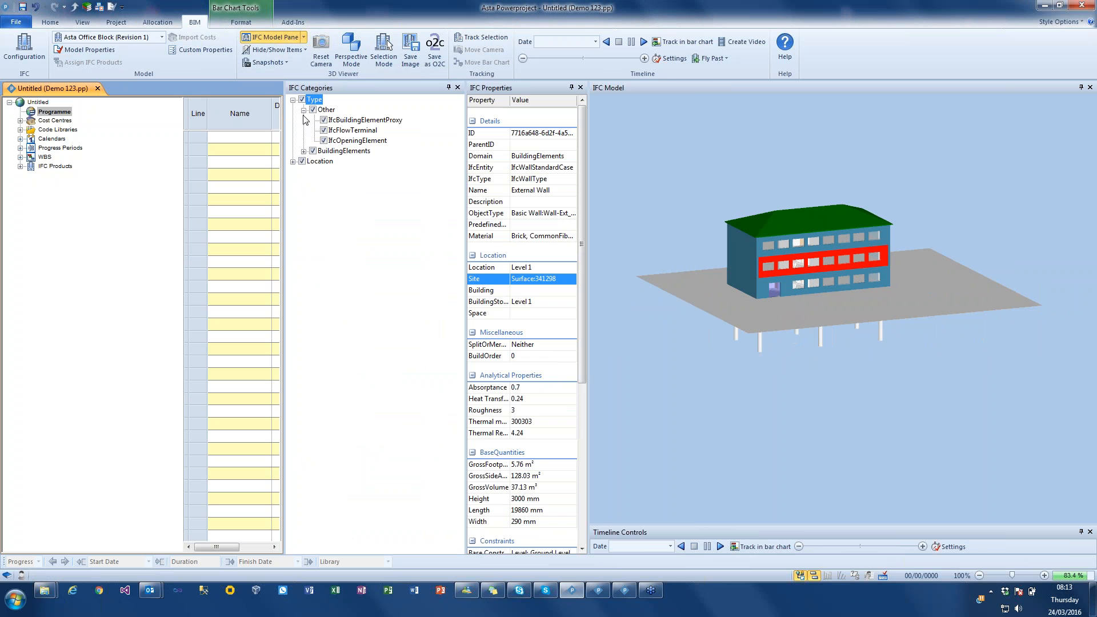
click(303, 151)
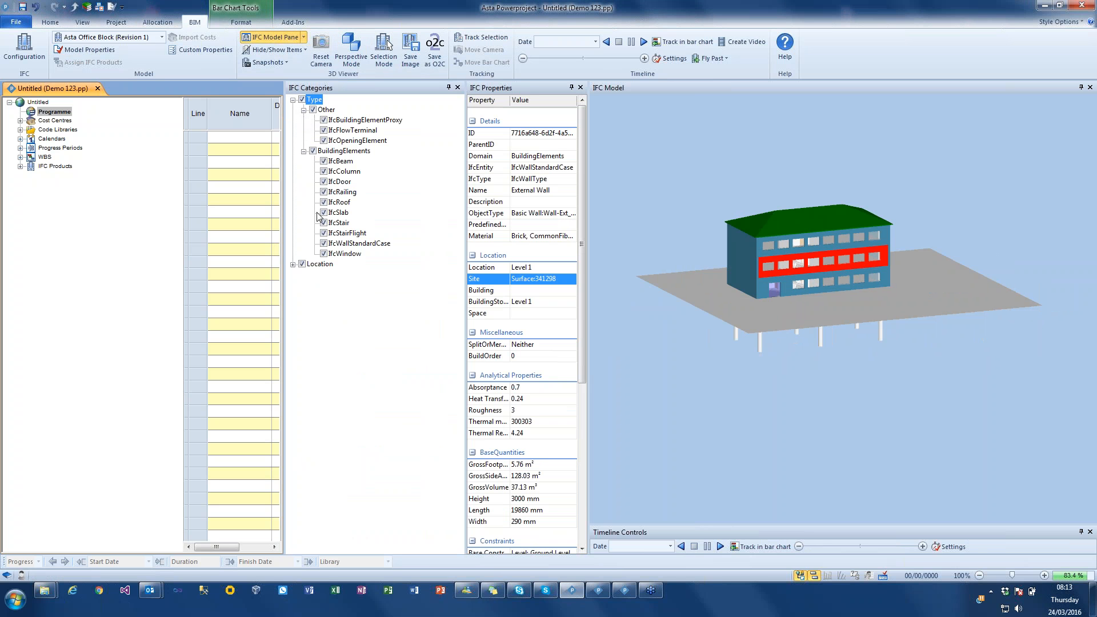
- Hide the IfcWindow and IfcSlab elements to look inside the building, and restore their visibility
click(323, 244)
click(323, 244)
click(324, 254)
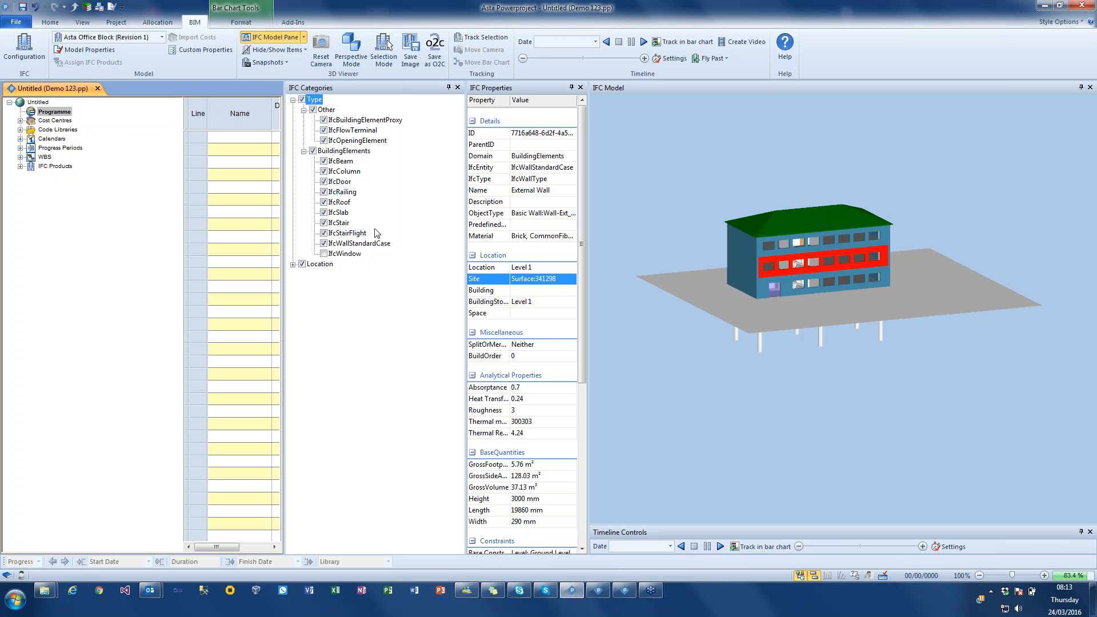
click(323, 212)
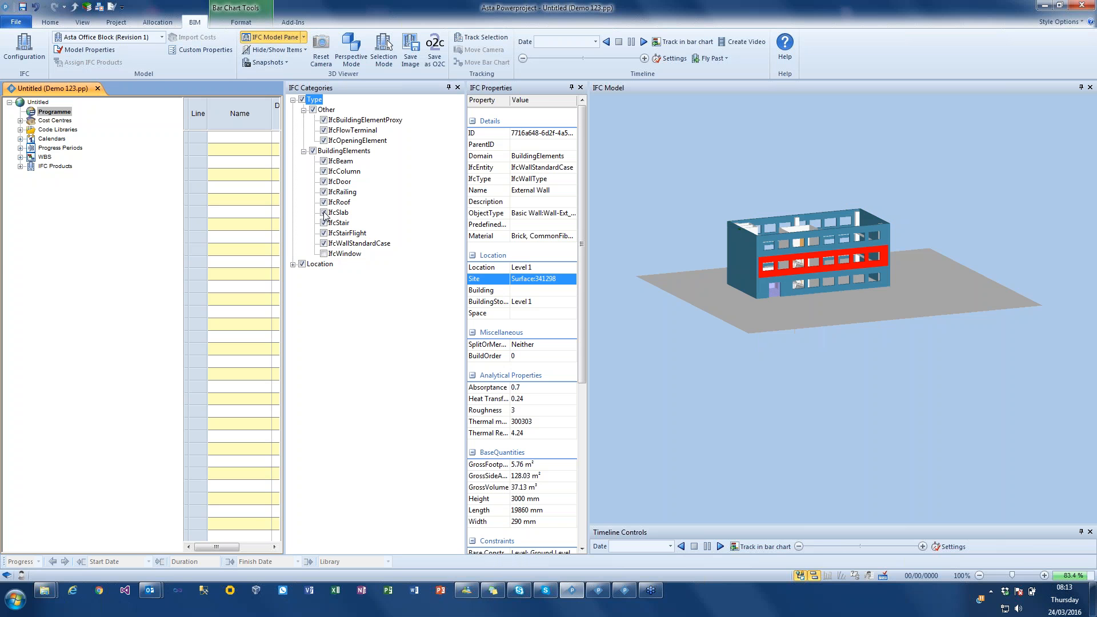
mouse_move(748, 256)
mouse_down()
mouse_move(762, 263)
mouse_move(746, 253)
mouse_move(737, 293)
mouse_move(755, 266)
mouse_up()
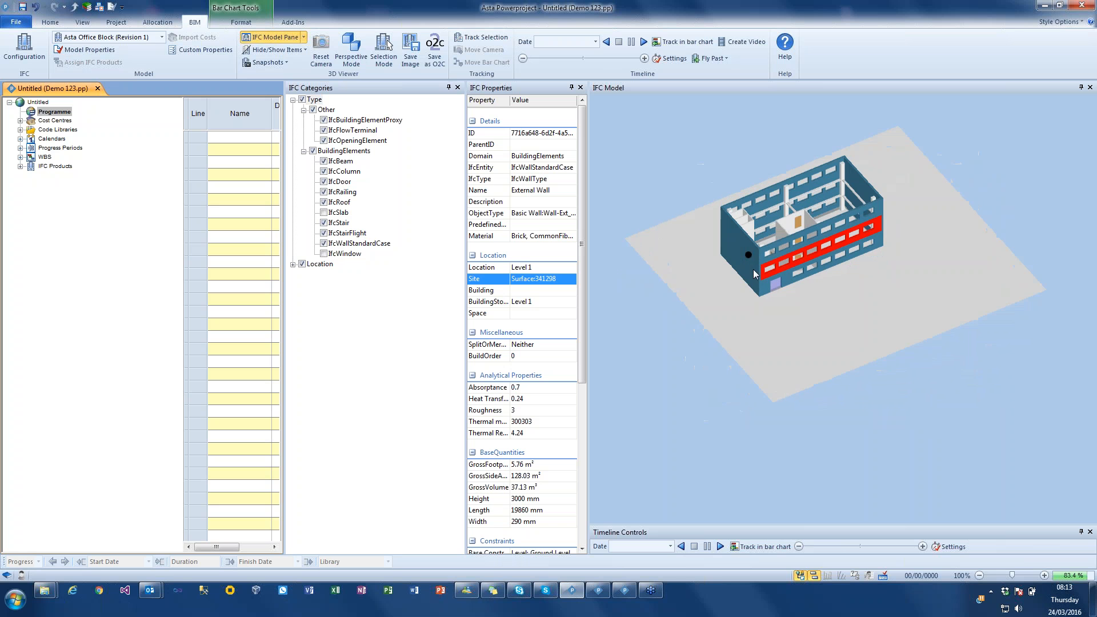
click(323, 254)
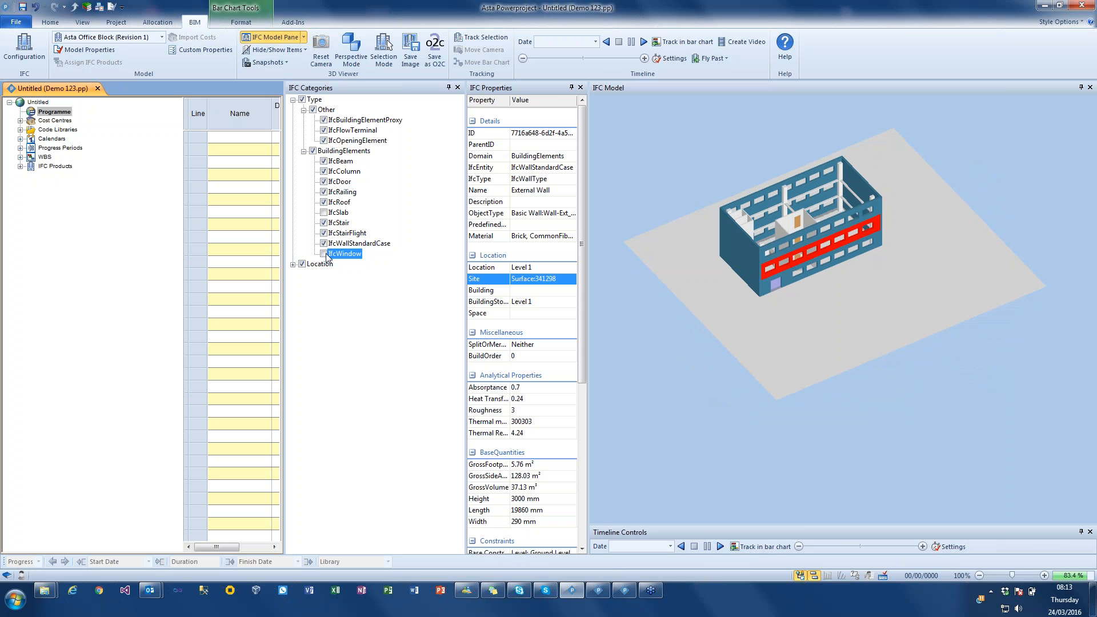
click(323, 202)
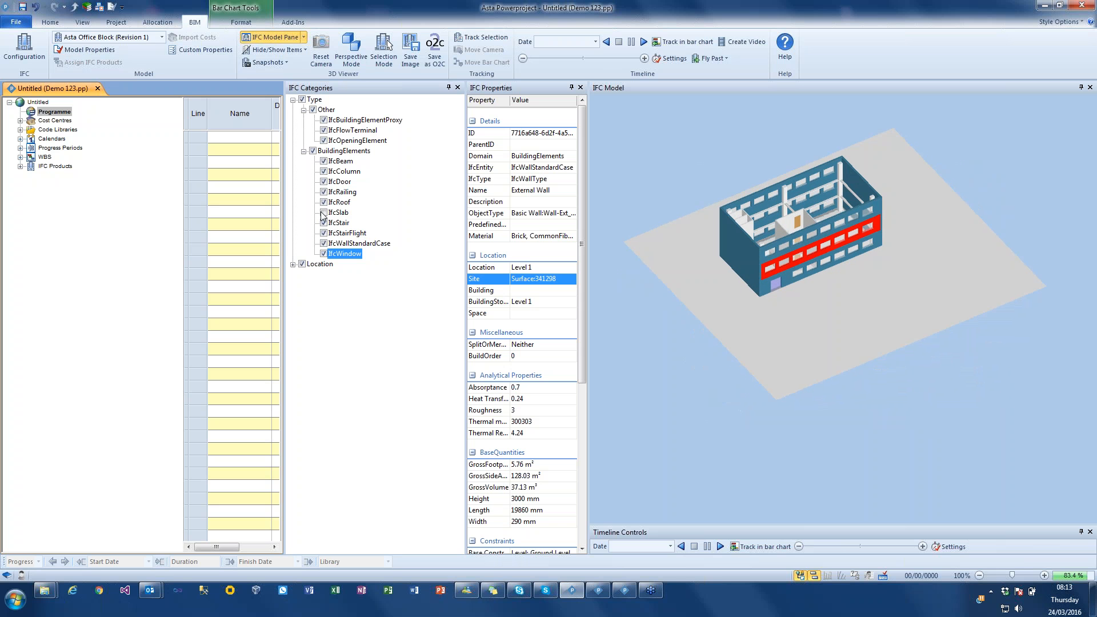
- Expand the Location category down to the building levels and hide Level 1 in the 3D model
click(292, 265)
click(304, 275)
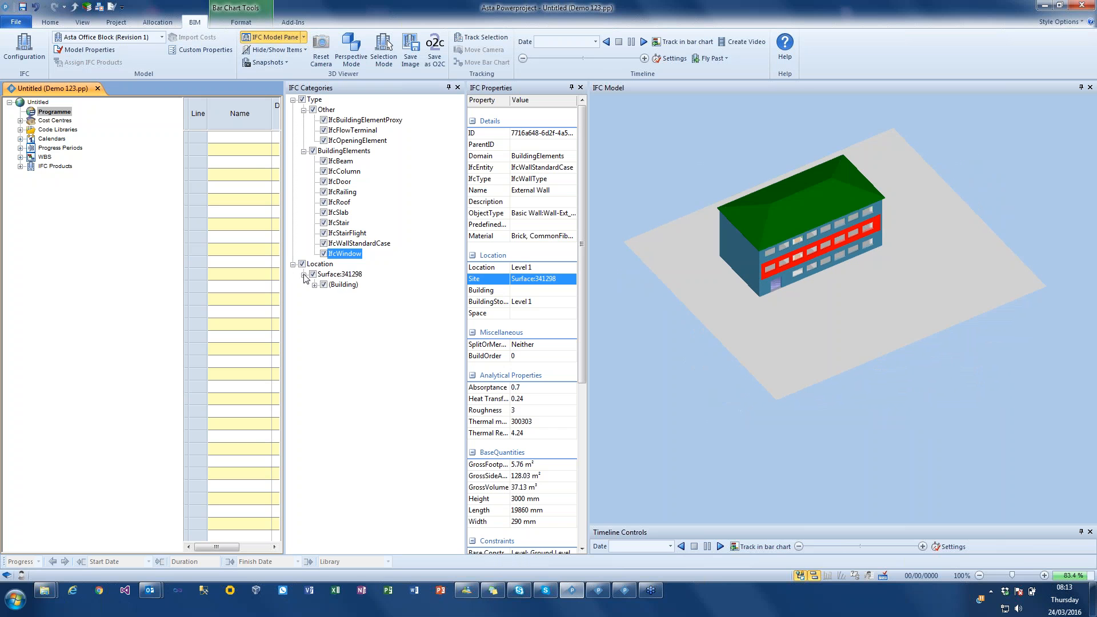
click(314, 285)
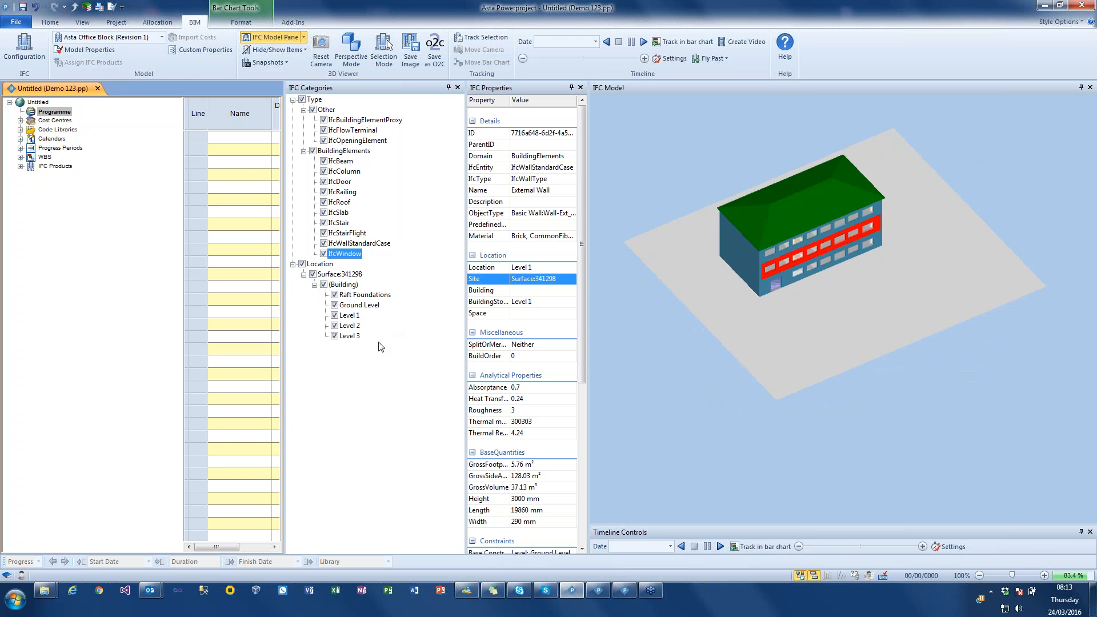
click(334, 315)
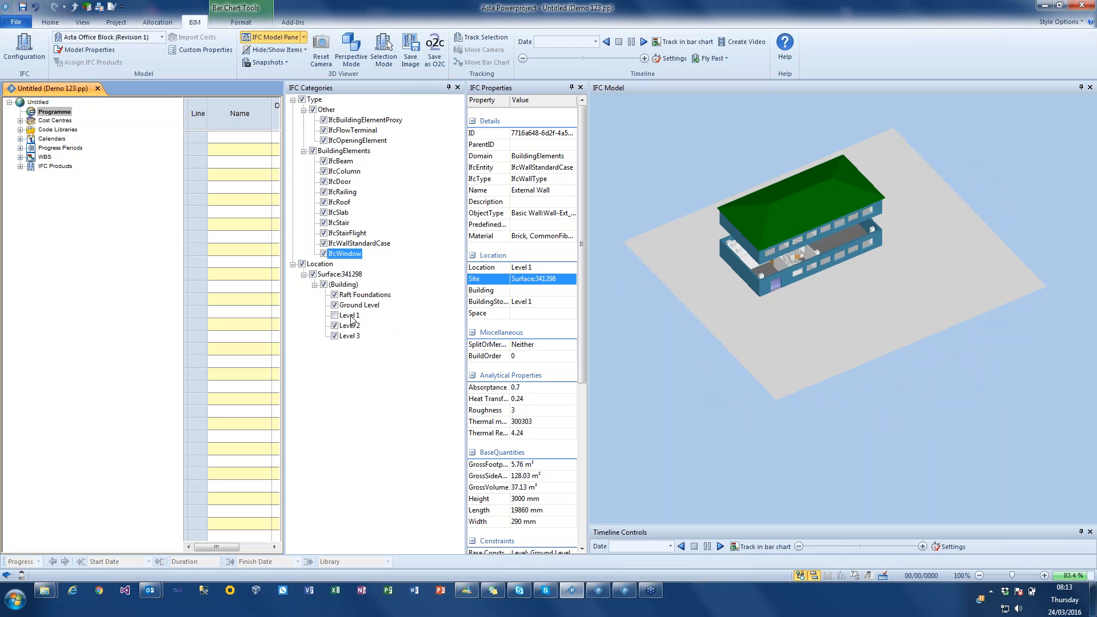
mouse_move(779, 320)
mouse_down()
mouse_move(776, 297)
mouse_move(764, 308)
mouse_up()
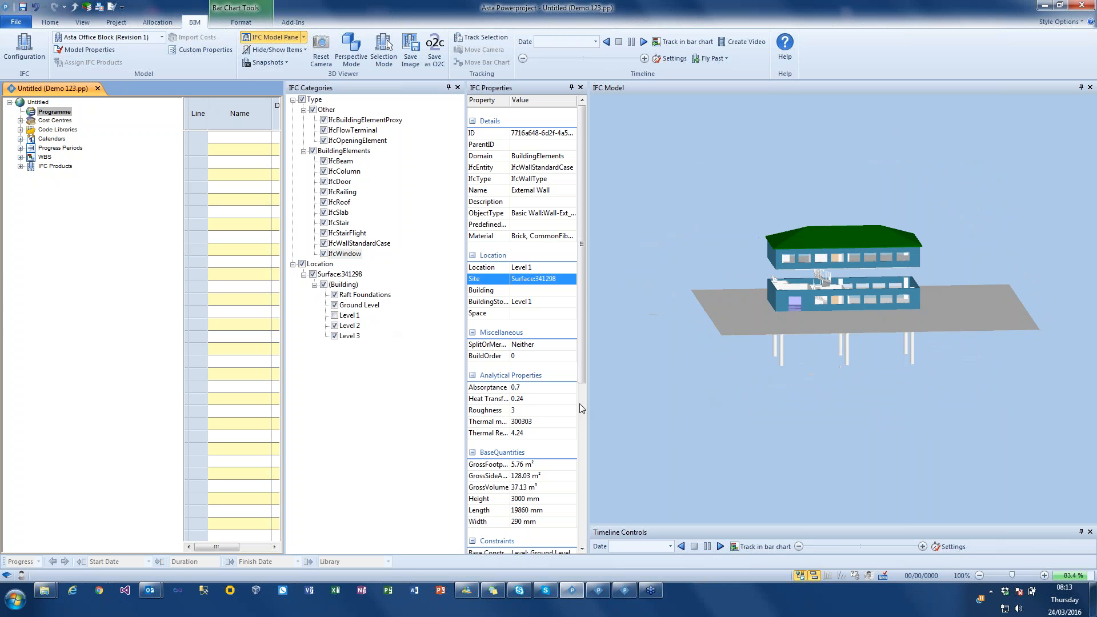
- Isolate Level 1 by hiding Raft Foundations, Ground Level, Level 2, Level 3 and IfcSlab elements, and select its rear middle column
click(335, 305)
drag(794, 345, 675, 361)
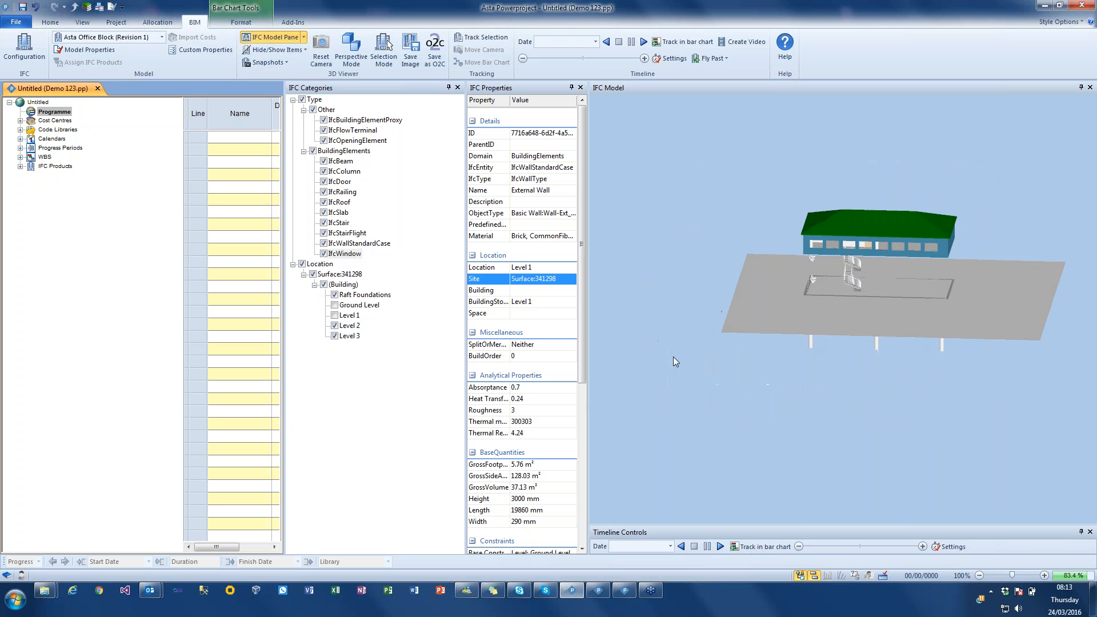
click(335, 315)
click(324, 212)
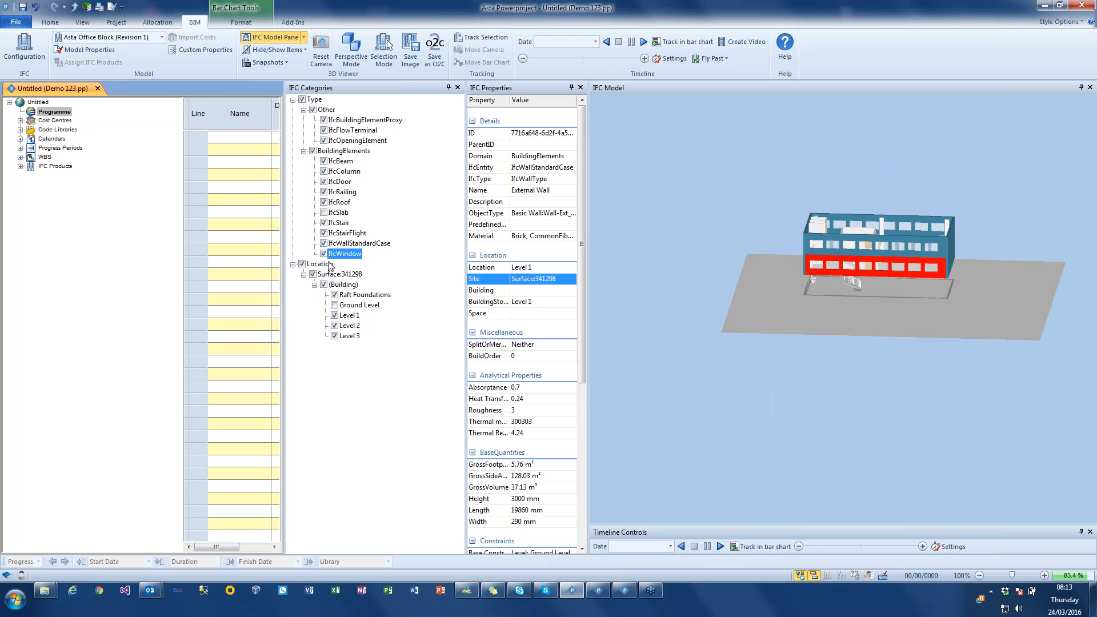
click(335, 326)
click(335, 336)
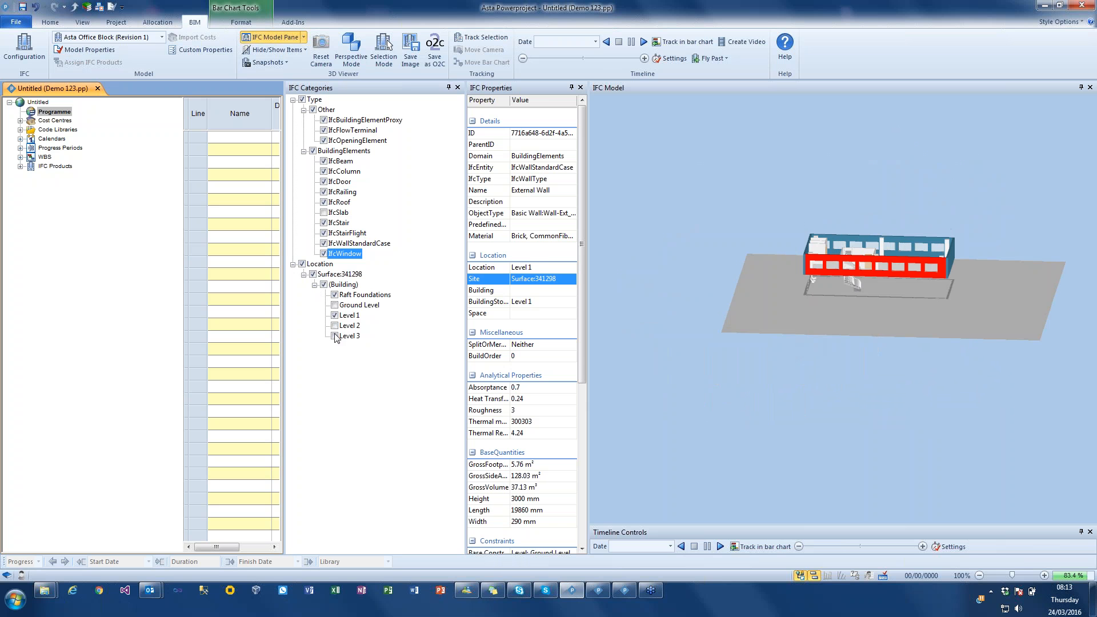
click(335, 295)
drag(800, 366, 778, 228)
scroll(783, 350, up, 3)
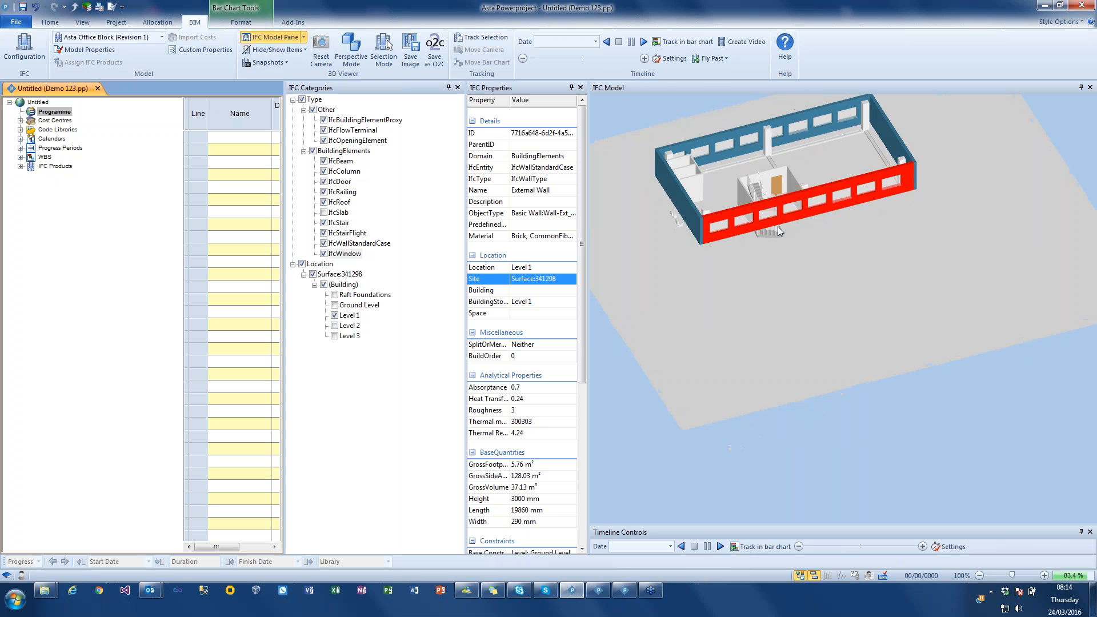
click(766, 151)
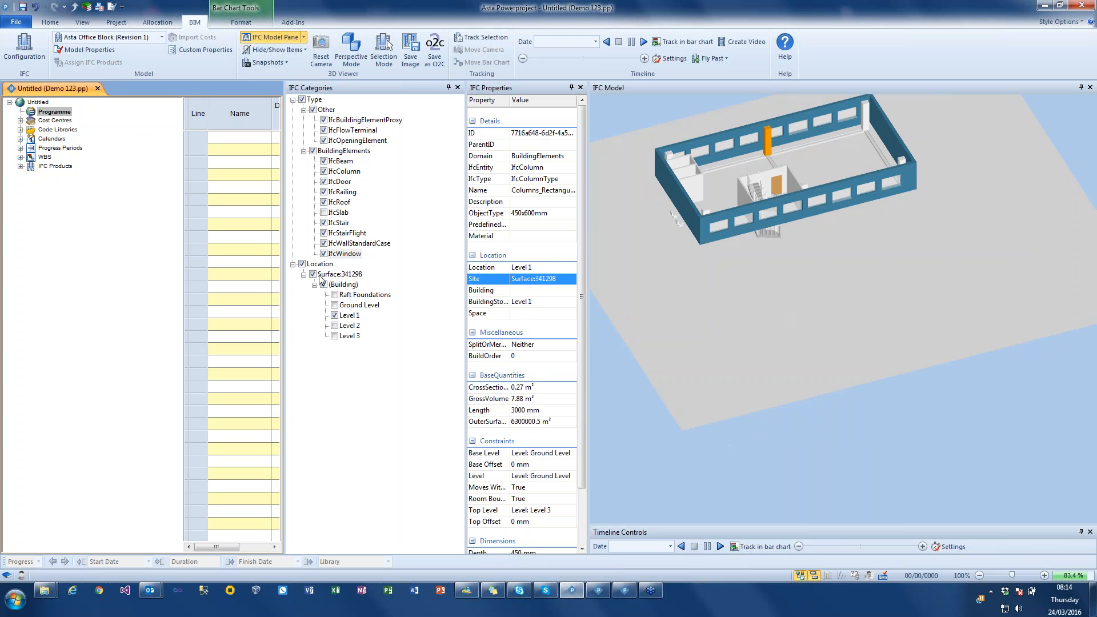
- Restore the visibility of all Location and BuildingElements categories and close the IFC Categories pane
click(294, 264)
click(301, 264)
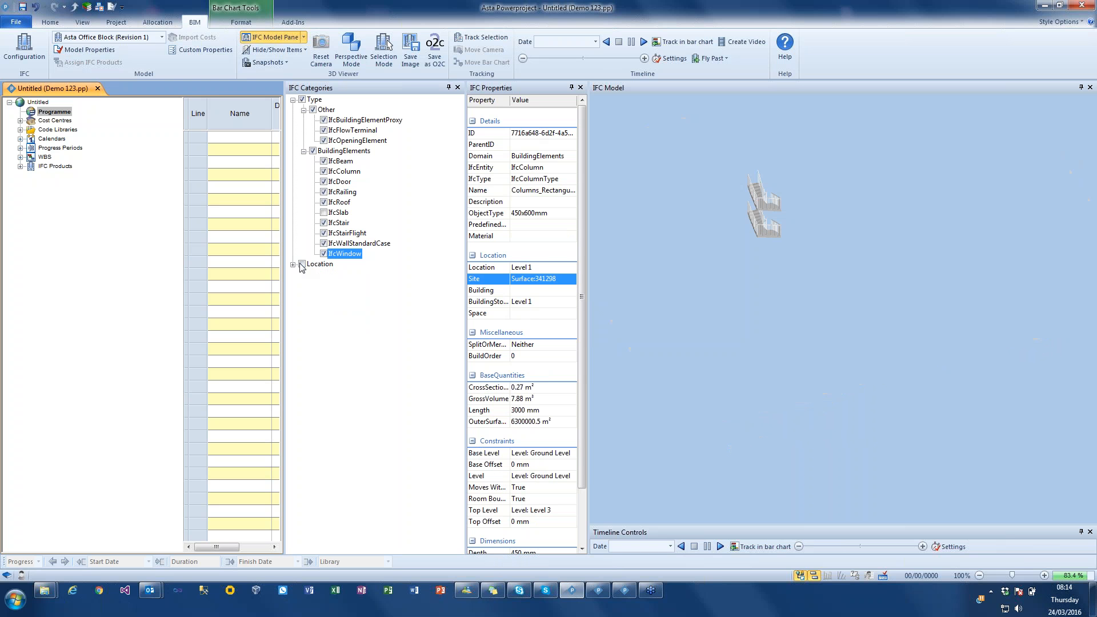
click(302, 264)
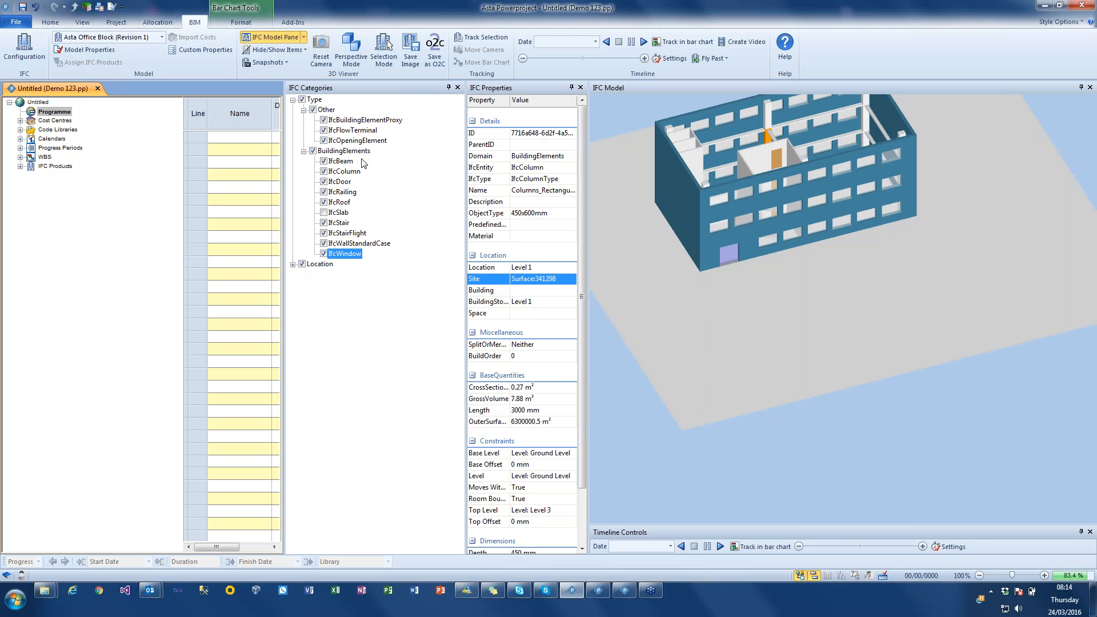
click(313, 151)
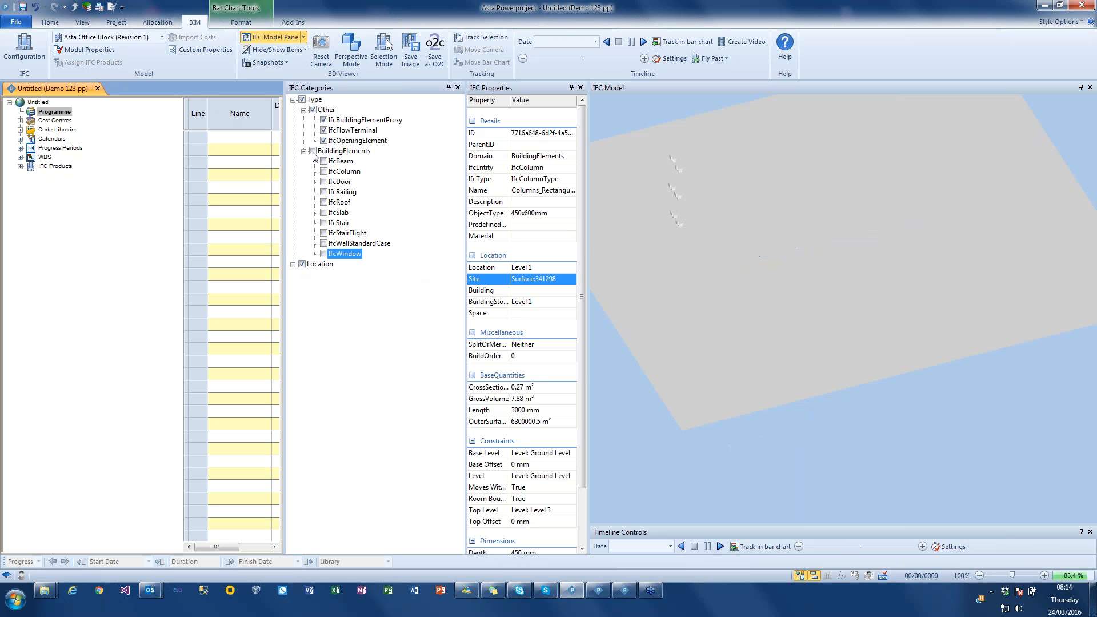
click(313, 152)
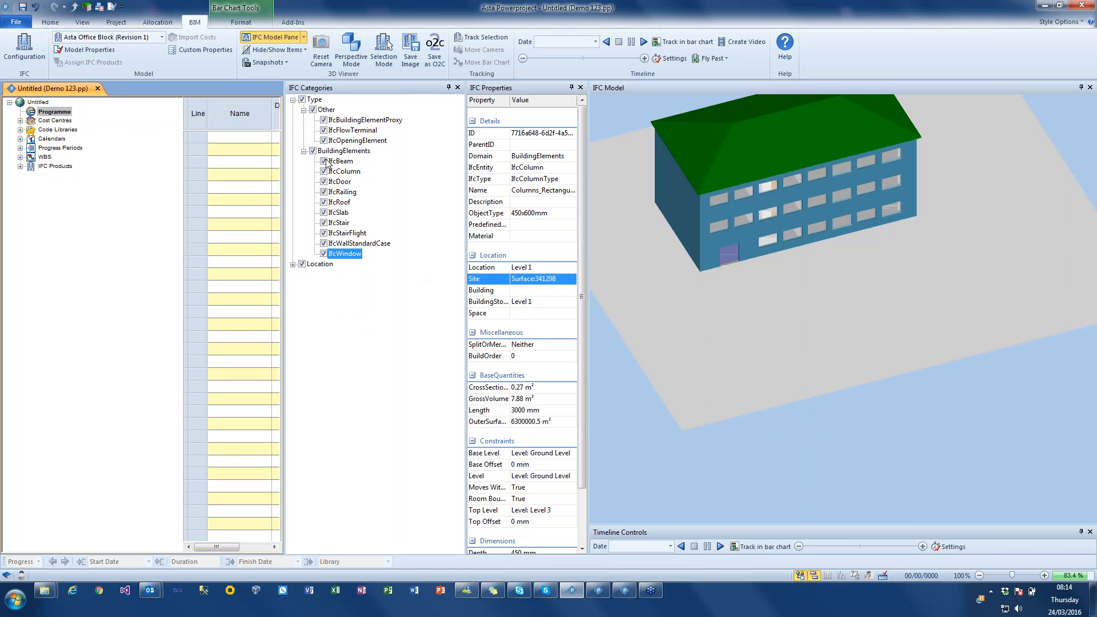
click(458, 88)
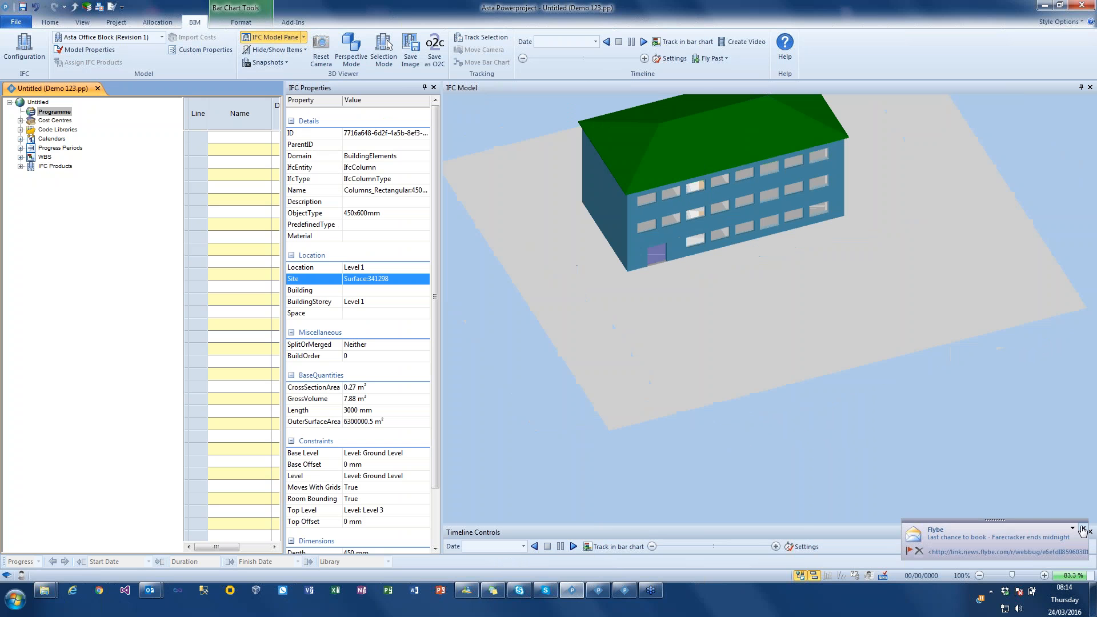
click(1082, 528)
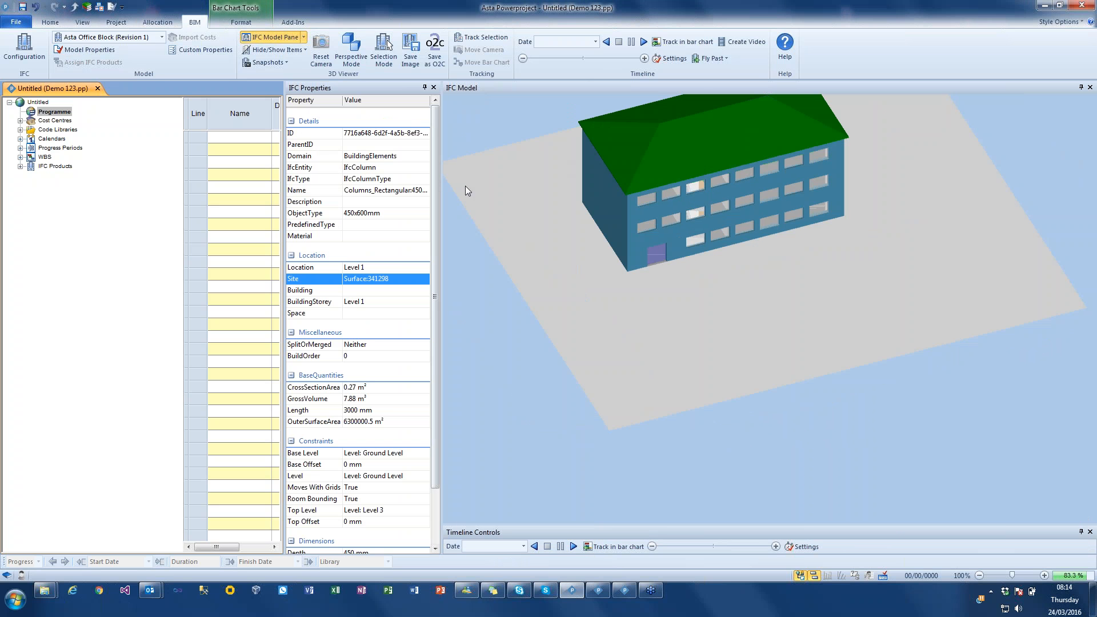
- Select the front roof slope in the 3D model and hide it
drag(573, 190, 577, 183)
right_drag(576, 184, 630, 260)
mouse_move(618, 255)
mouse_down()
mouse_move(618, 245)
mouse_move(619, 255)
mouse_up()
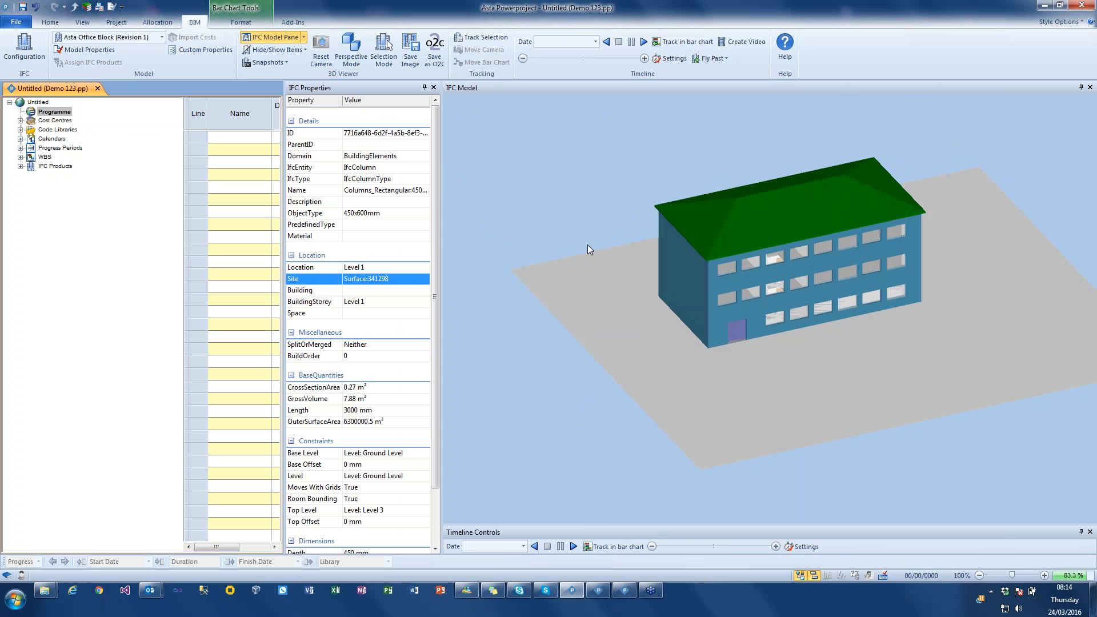
click(740, 229)
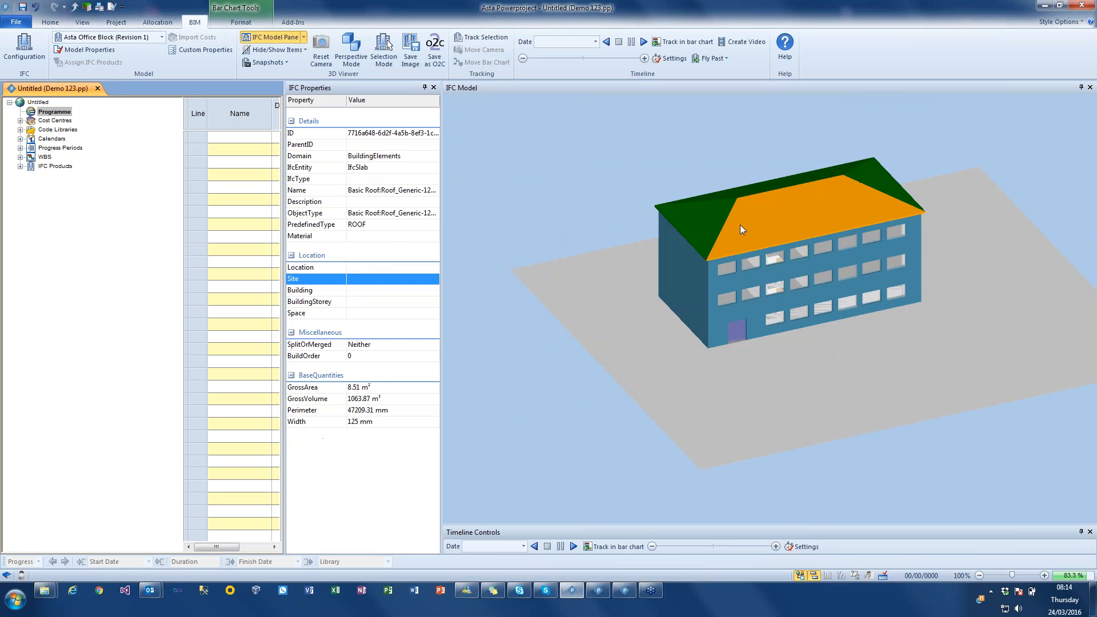
right_click(749, 228)
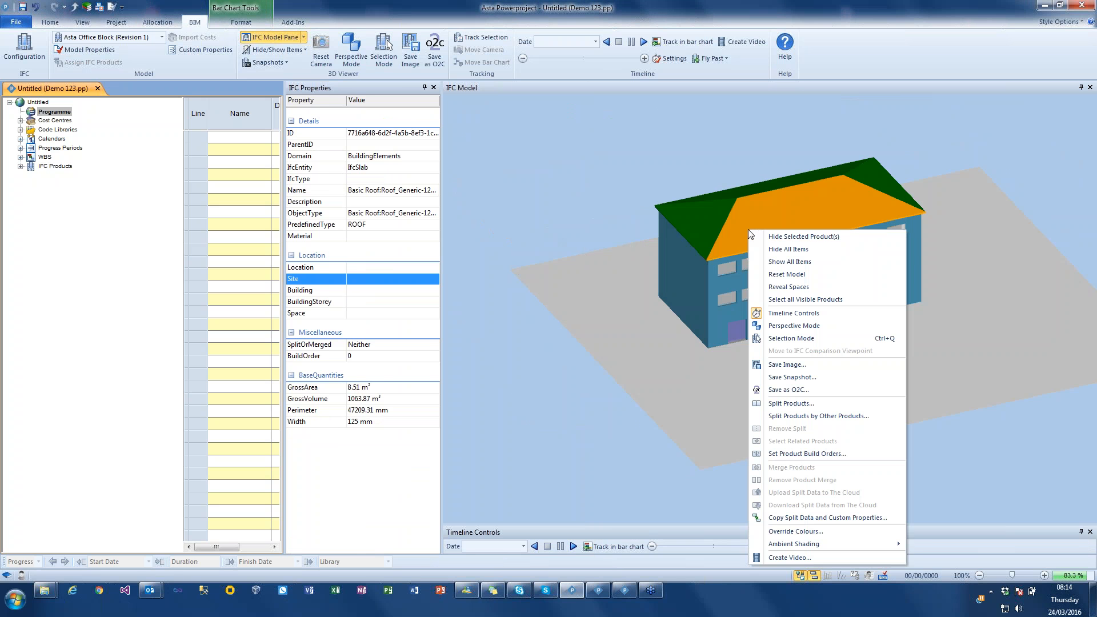
click(776, 237)
- Select the Level 3 floor slab beneath the open roof and hide it to expose the storey below
mouse_move(761, 236)
mouse_down()
mouse_move(755, 227)
mouse_move(797, 234)
mouse_move(814, 223)
mouse_move(746, 245)
mouse_move(780, 243)
mouse_up()
click(756, 233)
right_click(756, 233)
click(786, 235)
scroll(783, 259, up, 2)
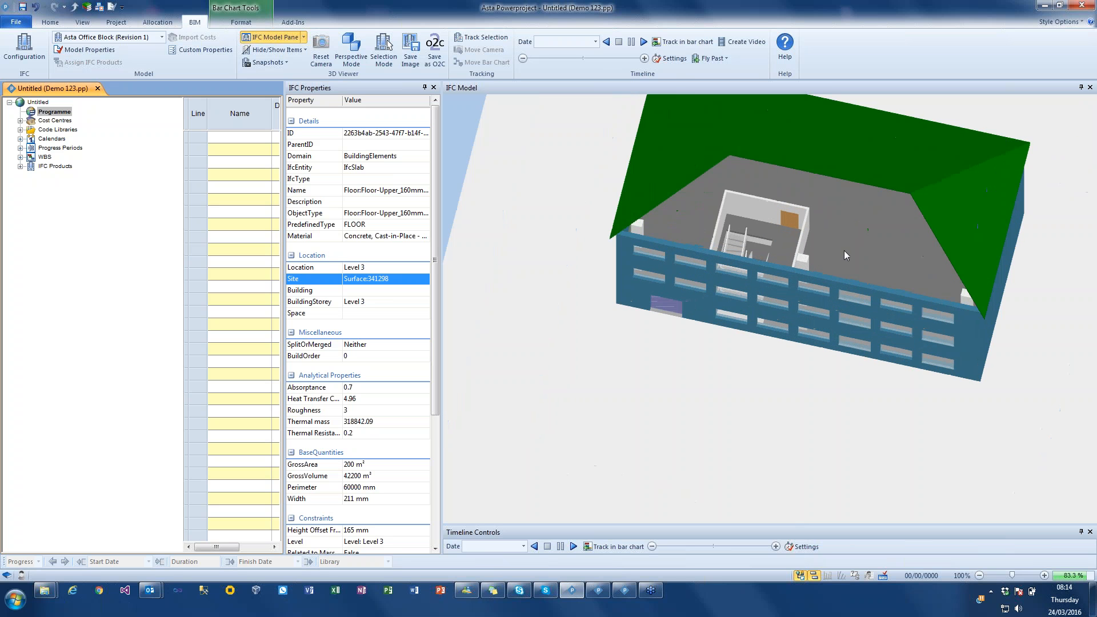
- Hide the front external walls of Level 2 and Level 1 to expose the building's interior
click(878, 293)
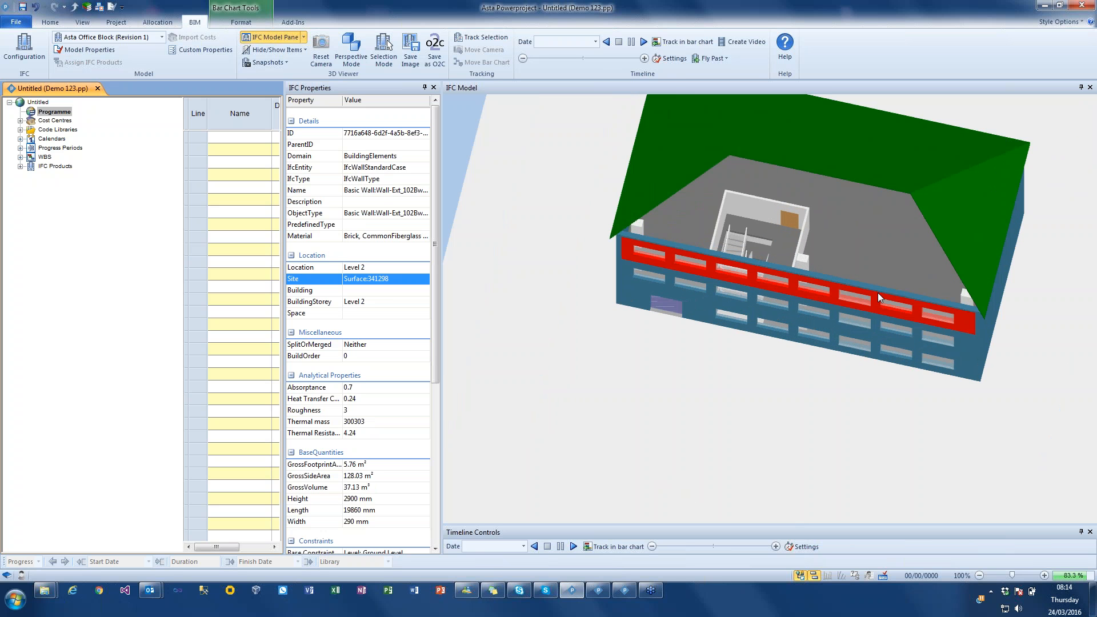
right_click(877, 293)
click(942, 13)
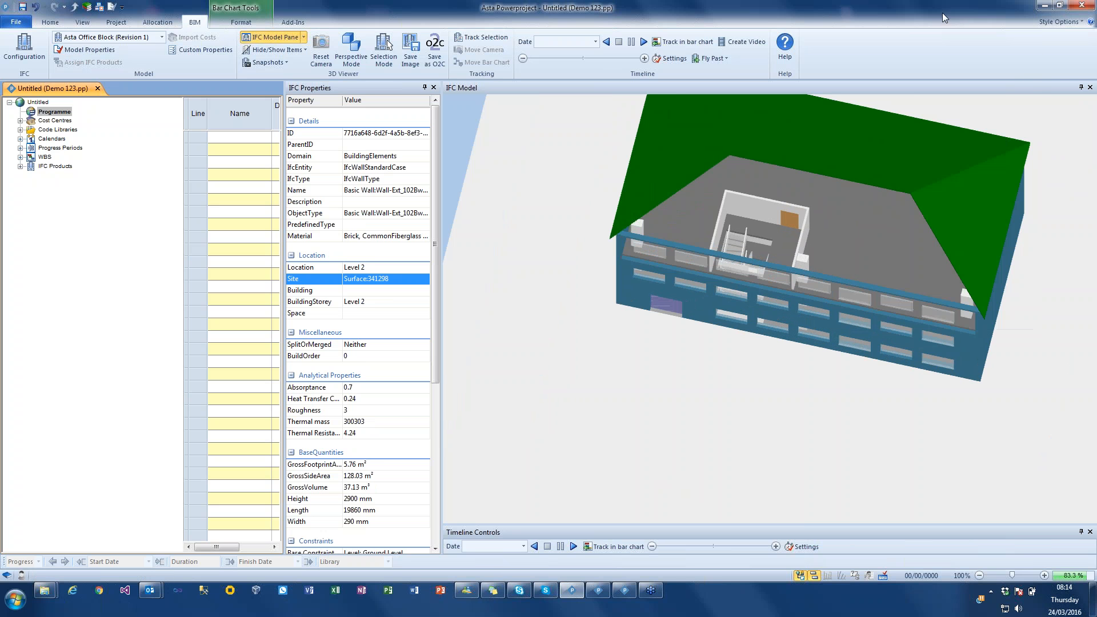
click(882, 317)
right_click(882, 317)
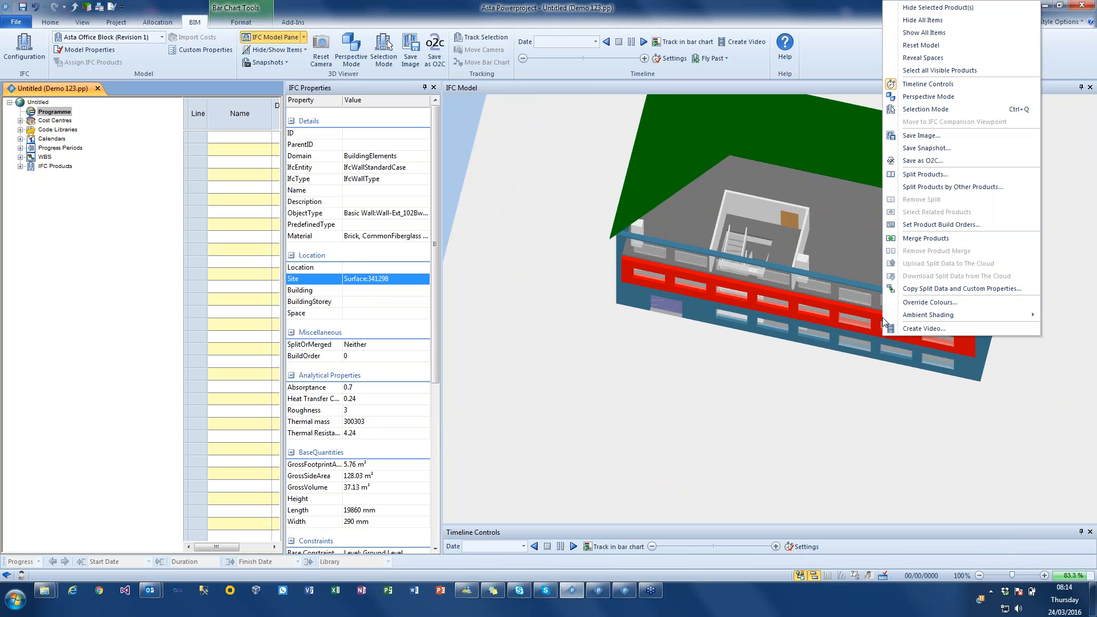
click(939, 7)
drag(891, 180, 844, 238)
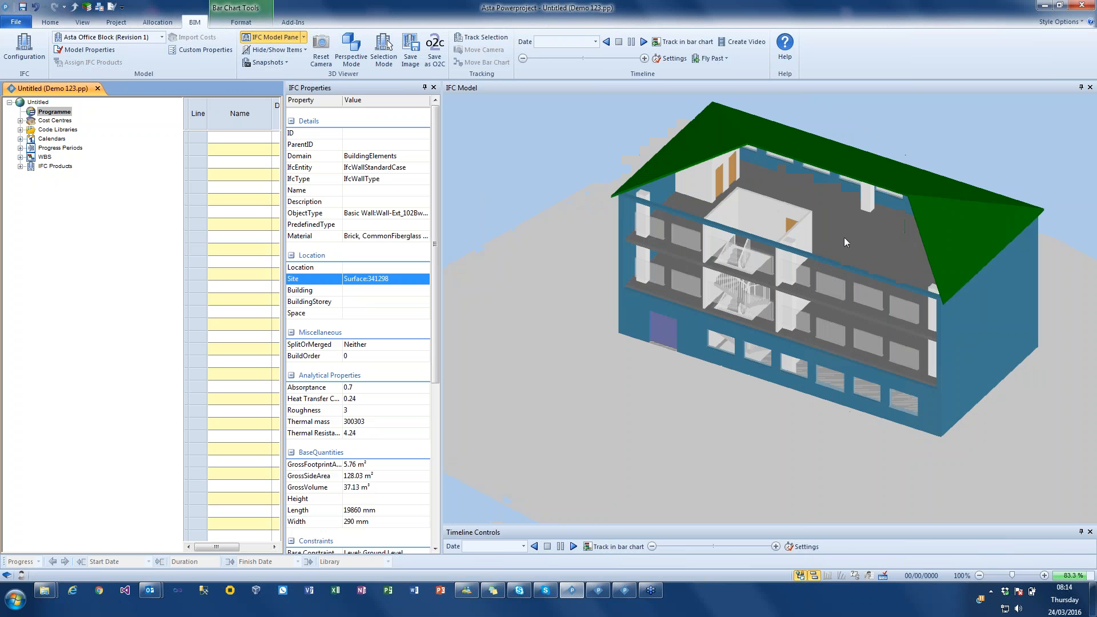
- Move the camera to the saved interior snapshot and hide one 1810x1210mm window on Level 1
click(265, 62)
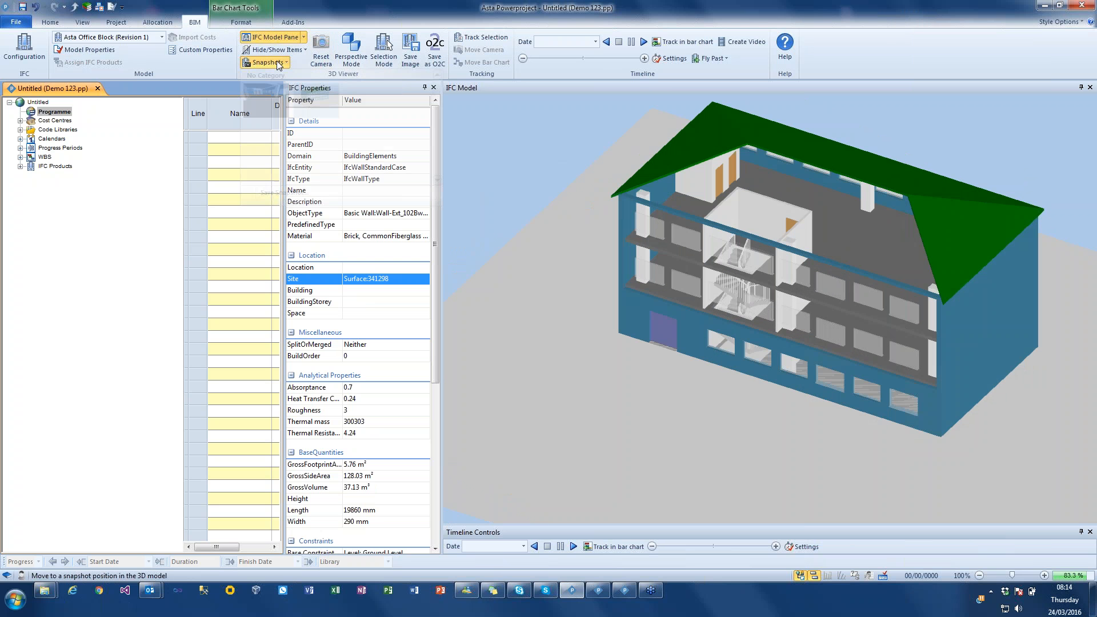
click(316, 101)
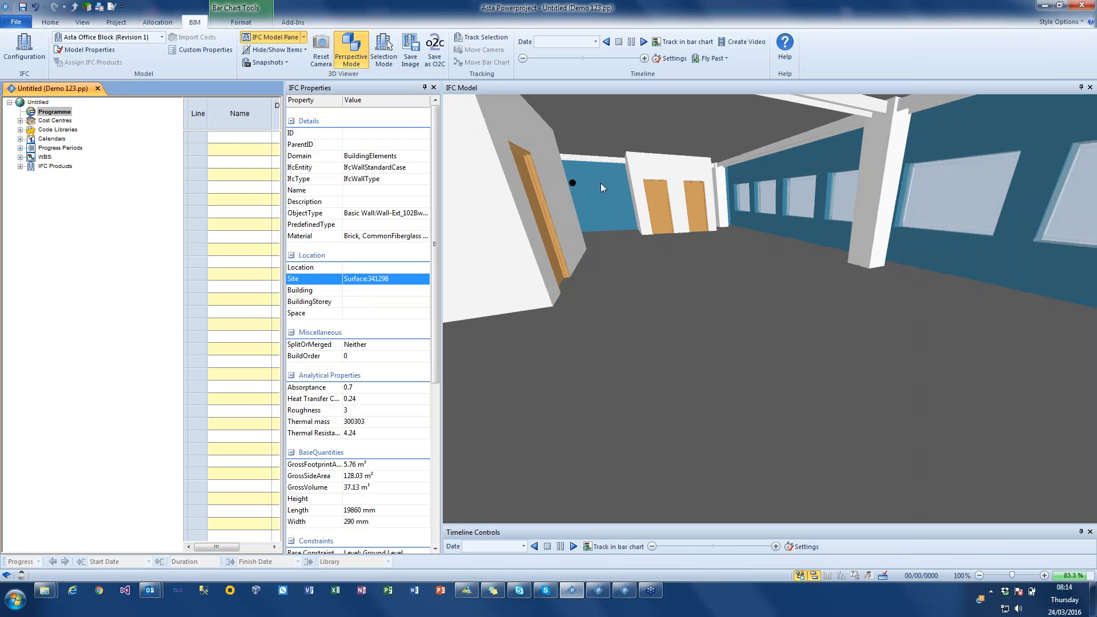
drag(661, 183, 544, 190)
click(609, 195)
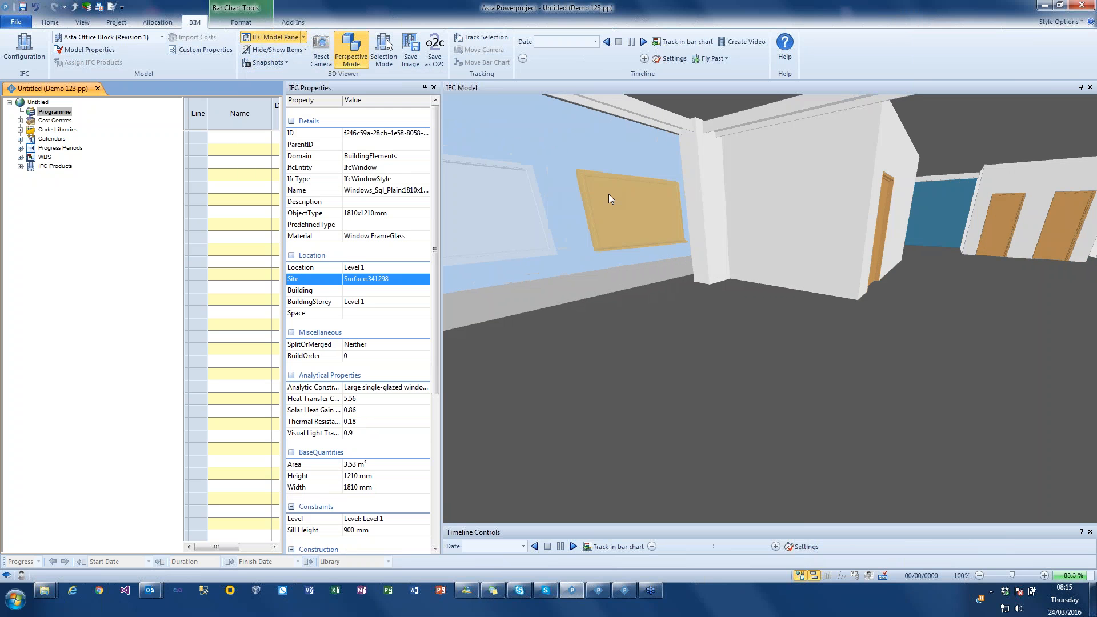
right_click(611, 193)
click(740, 221)
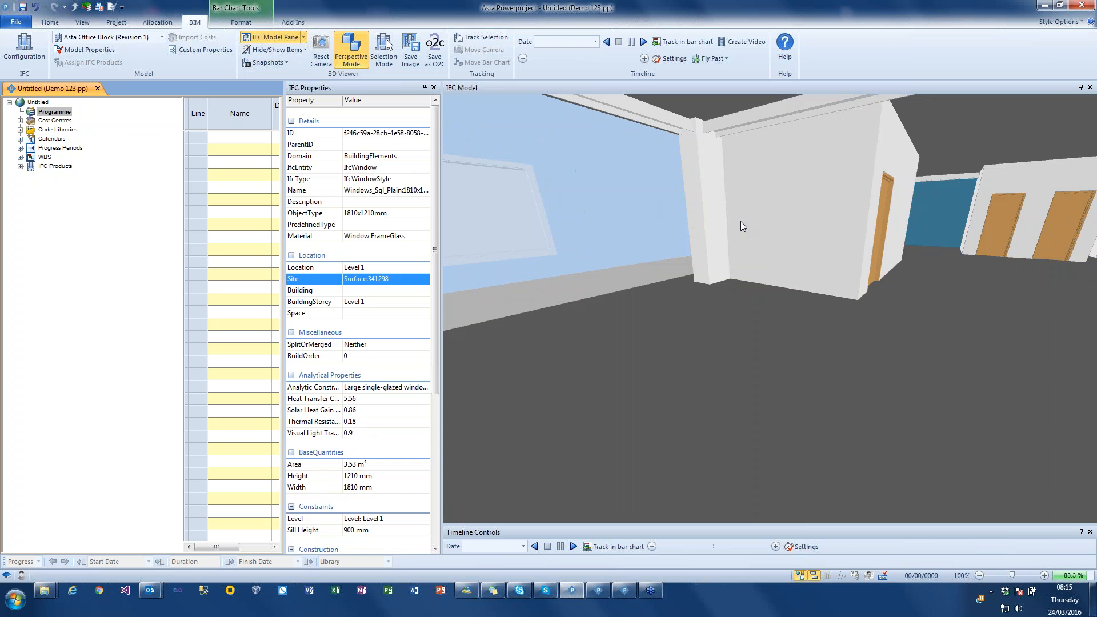
- Hide two of the 450x600mm rectangular columns on Level 1, one on each side of the interior
click(708, 179)
right_click(707, 181)
click(726, 192)
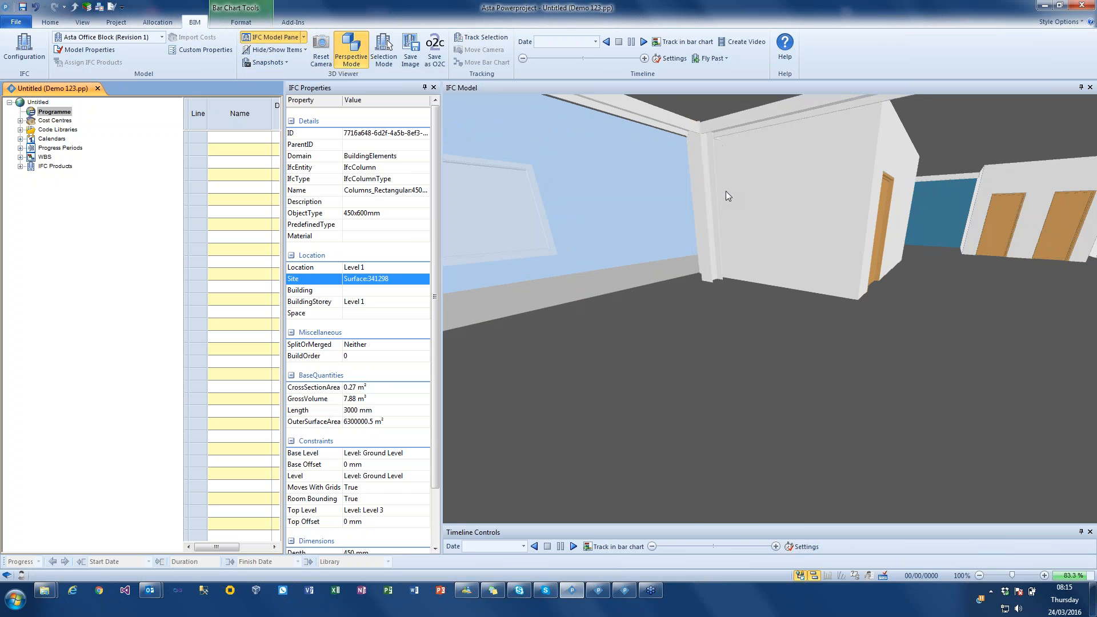
drag(713, 215, 790, 232)
click(808, 199)
right_click(808, 200)
click(820, 210)
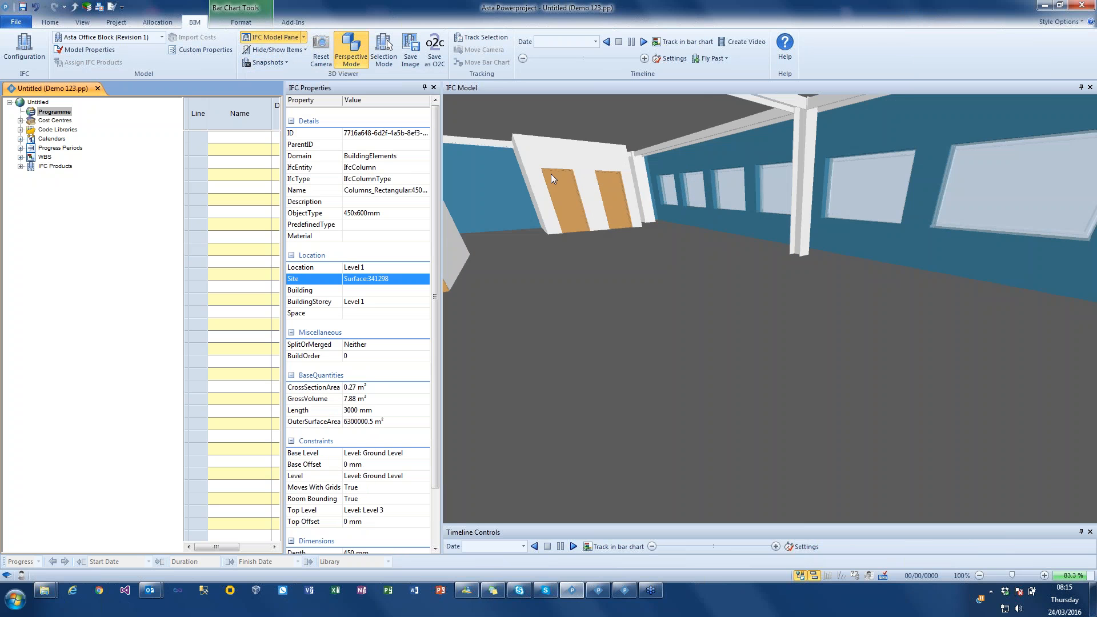
- Hide one of the two doors in the far white partition wall to see into the room behind it
right_click(566, 185)
click(593, 186)
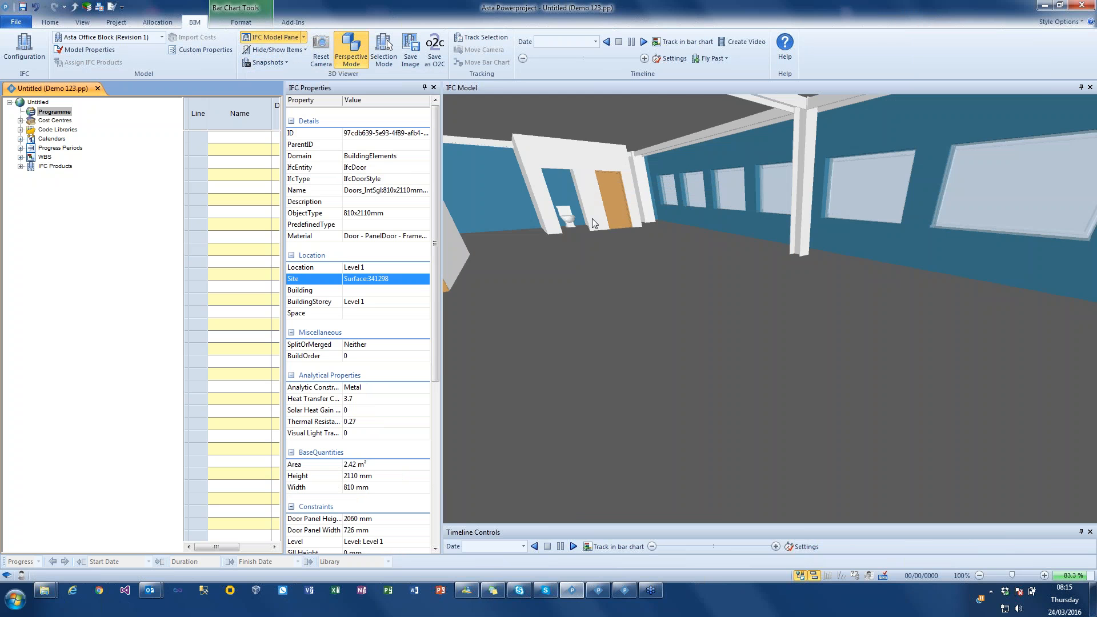
drag(591, 218, 586, 215)
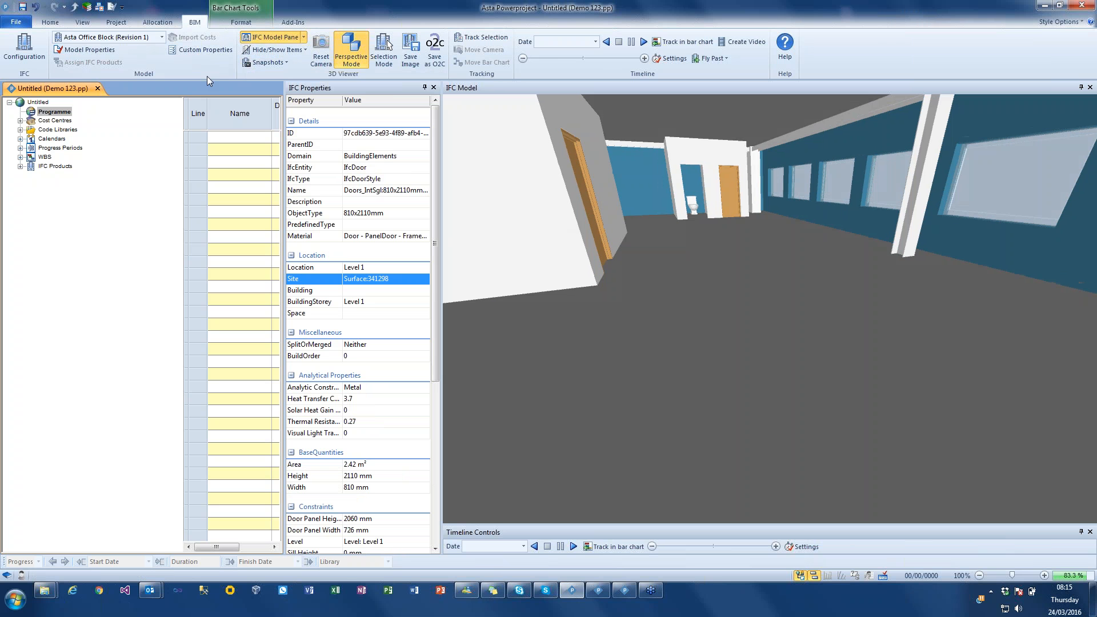
- Return the camera to an exterior view of the building and show all items in the 3D model
click(269, 61)
click(317, 102)
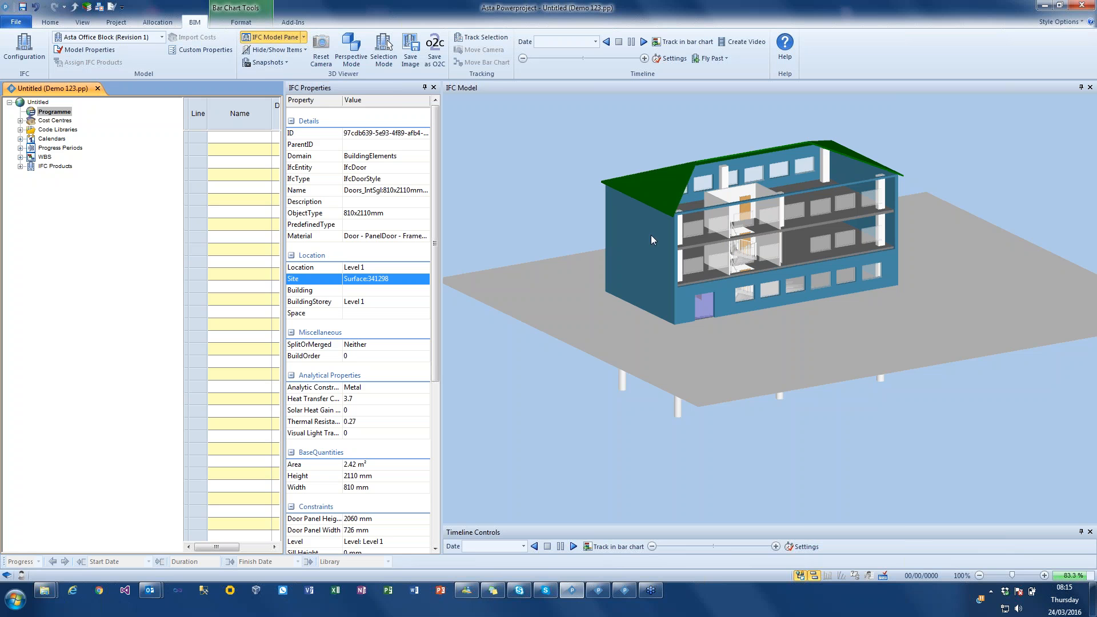
click(296, 51)
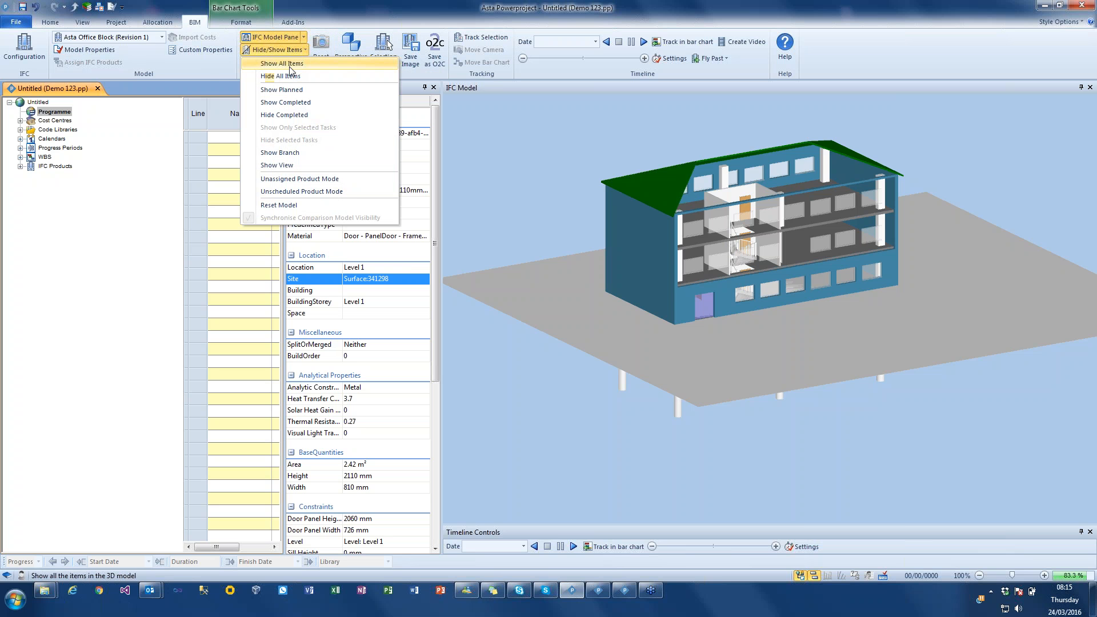
click(290, 67)
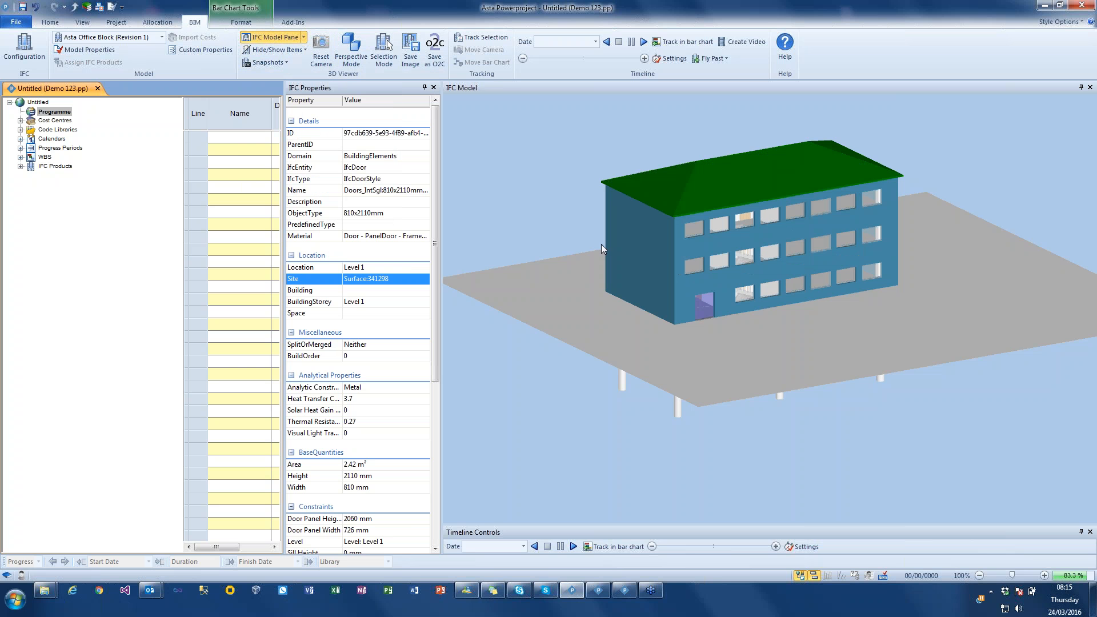
drag(582, 204, 613, 206)
middle_drag(611, 235, 673, 234)
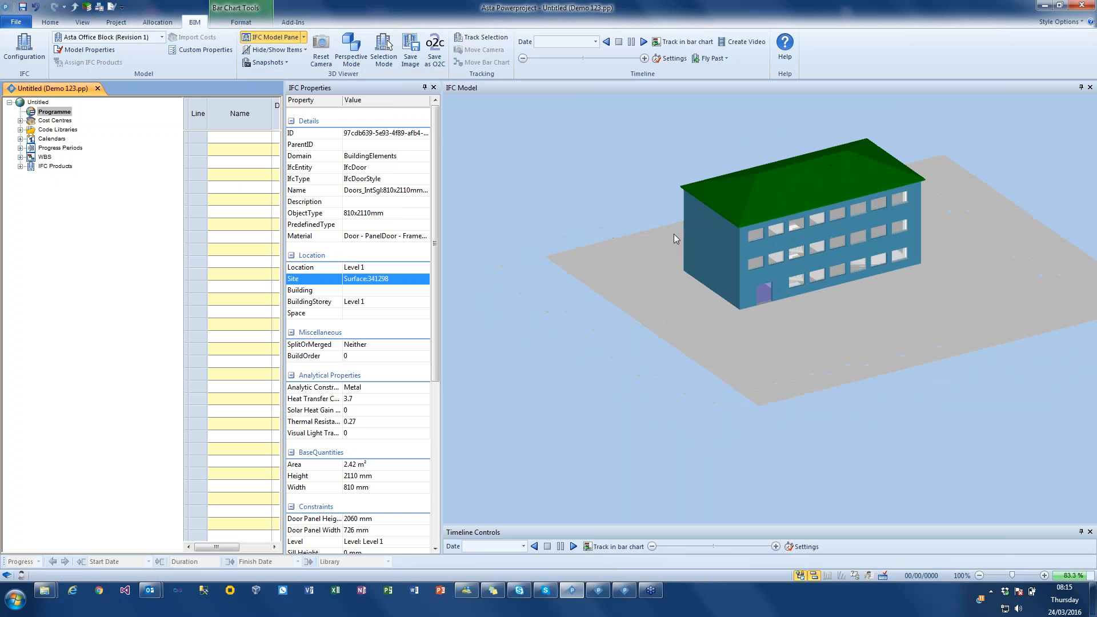
- Close the IFC Properties pane and widen the bar chart area beside the 3D model
click(433, 88)
drag(284, 156, 624, 156)
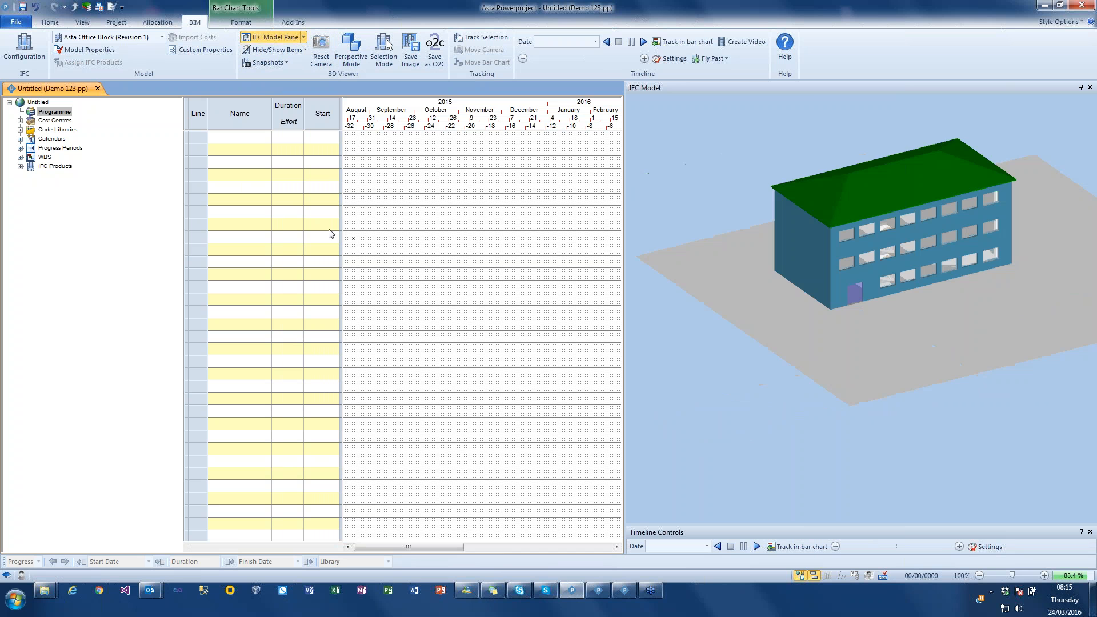
drag(954, 357, 944, 350)
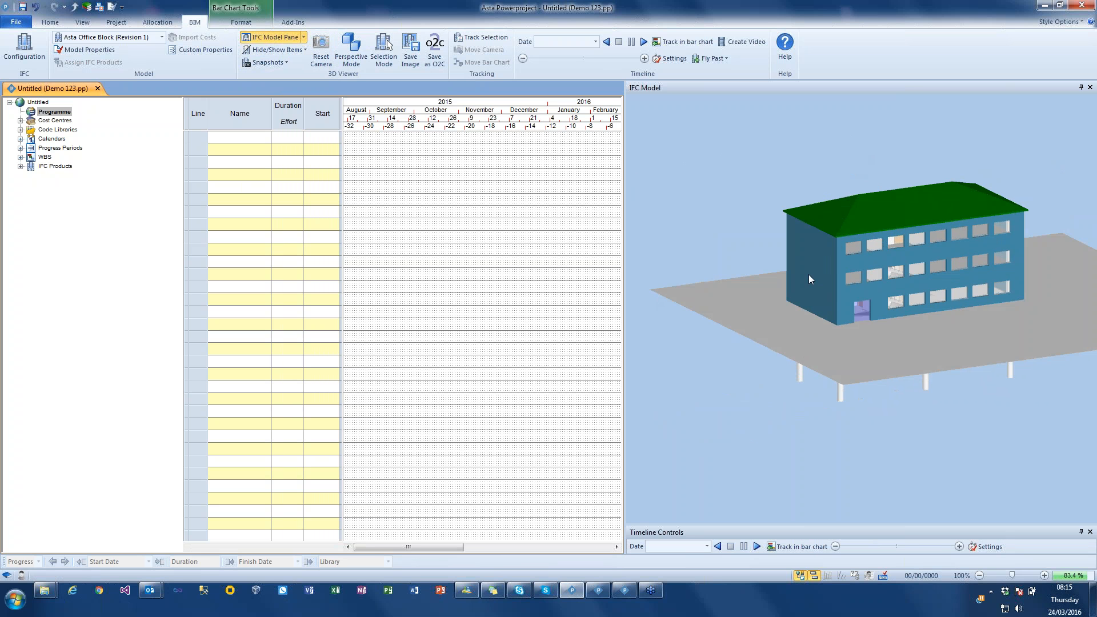
- Select the front roof slope in the 3D model and create a bar chart task from it starting 06/10/2015
click(864, 225)
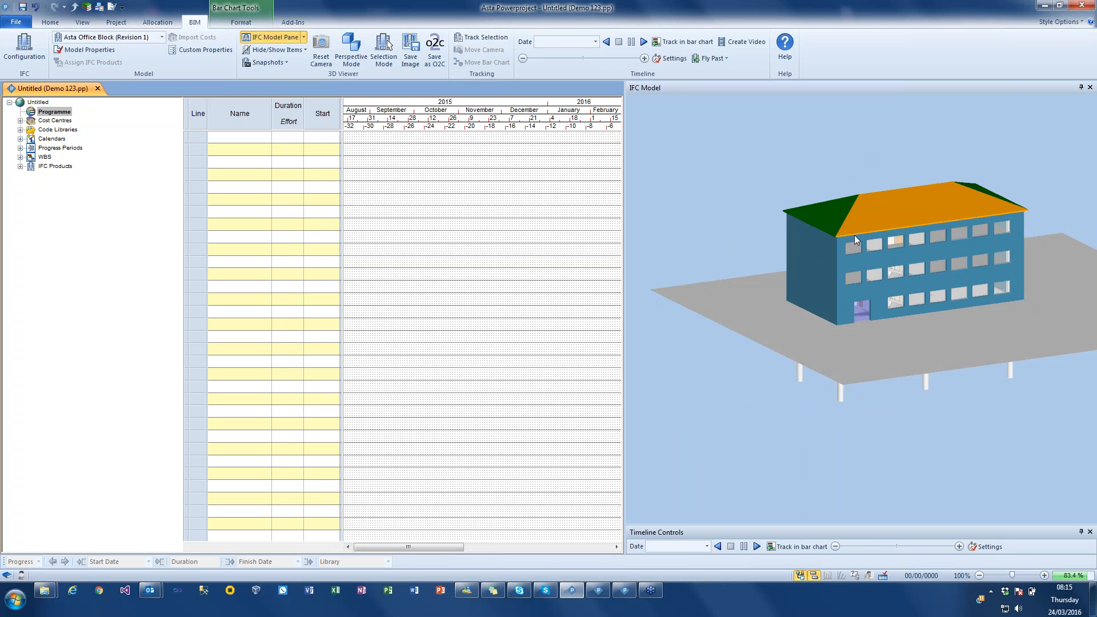
drag(886, 213, 469, 136)
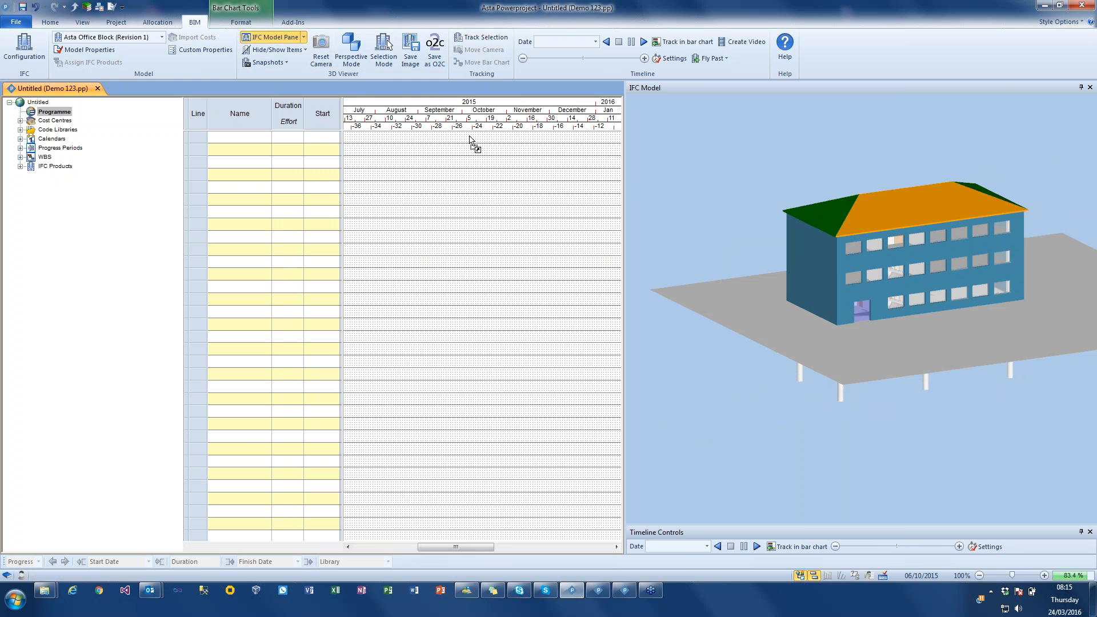
drag(470, 139, 471, 140)
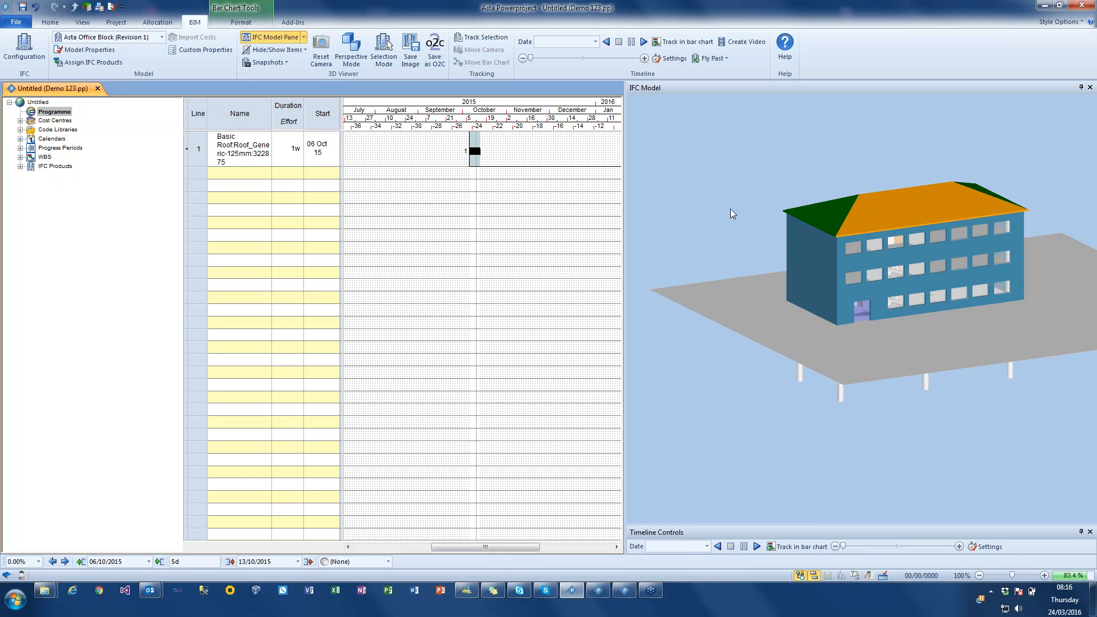
click(740, 173)
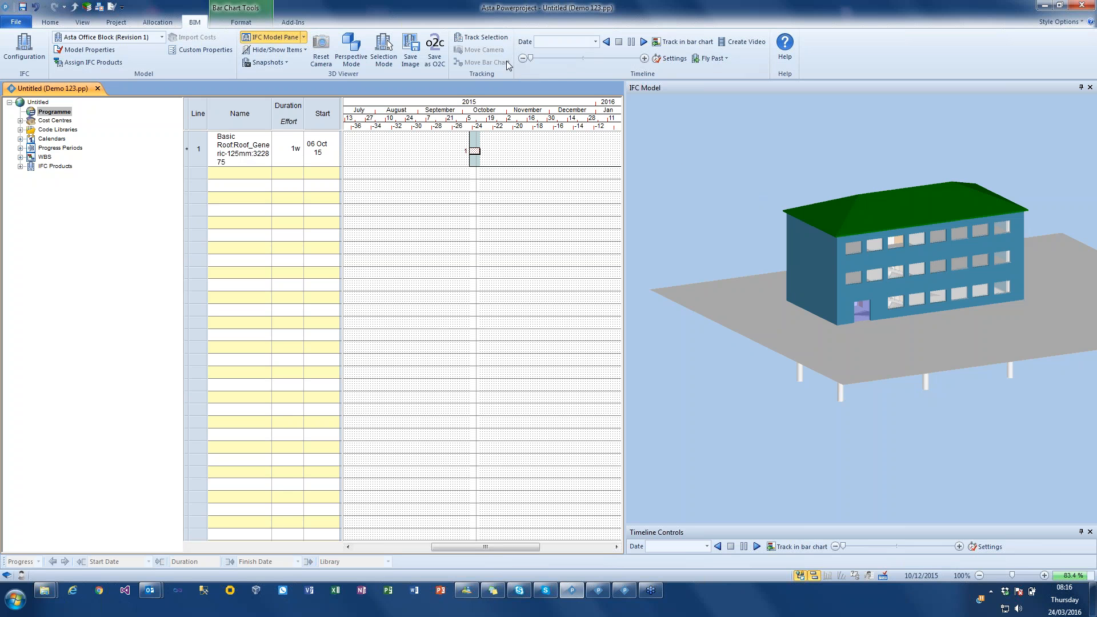
- Turn on Track Selection and check the link by selecting the roof task and the front roof slope in turn
click(483, 37)
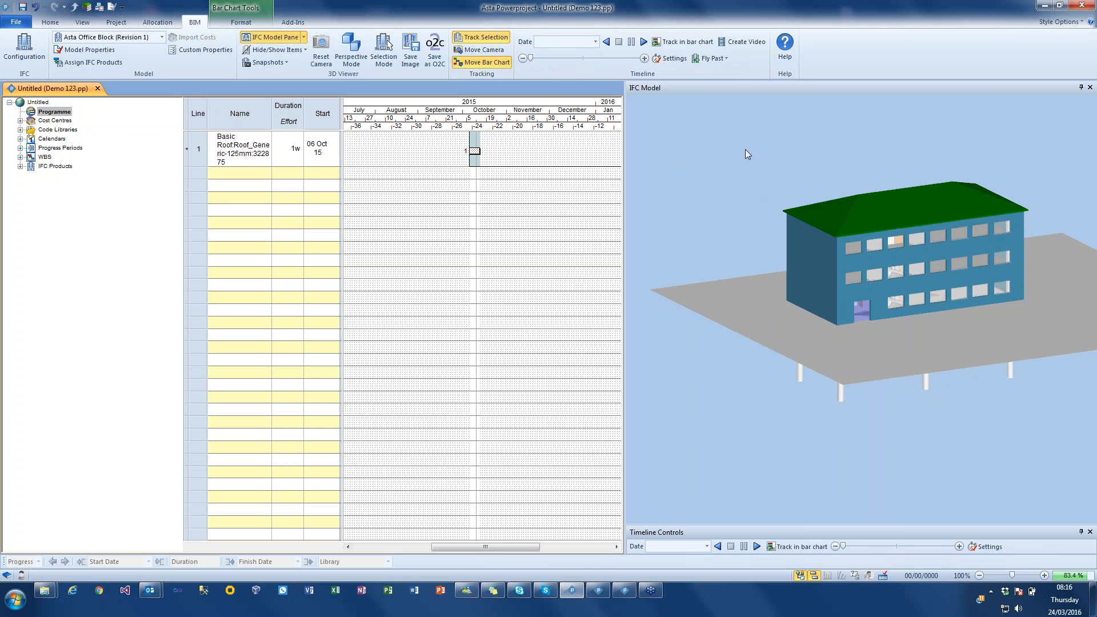
click(474, 150)
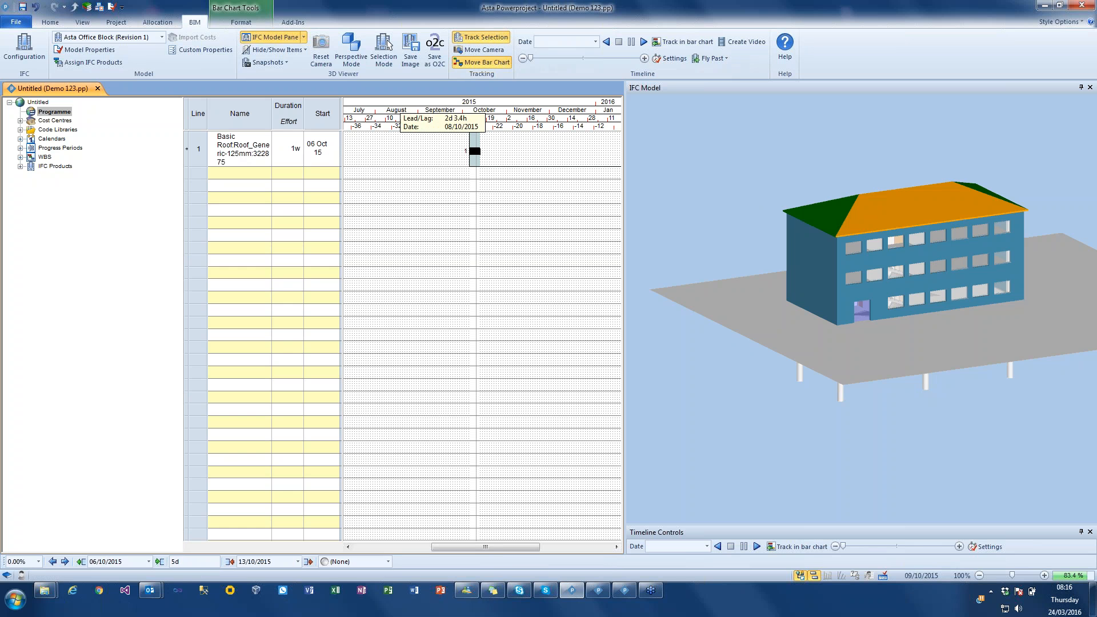
click(789, 192)
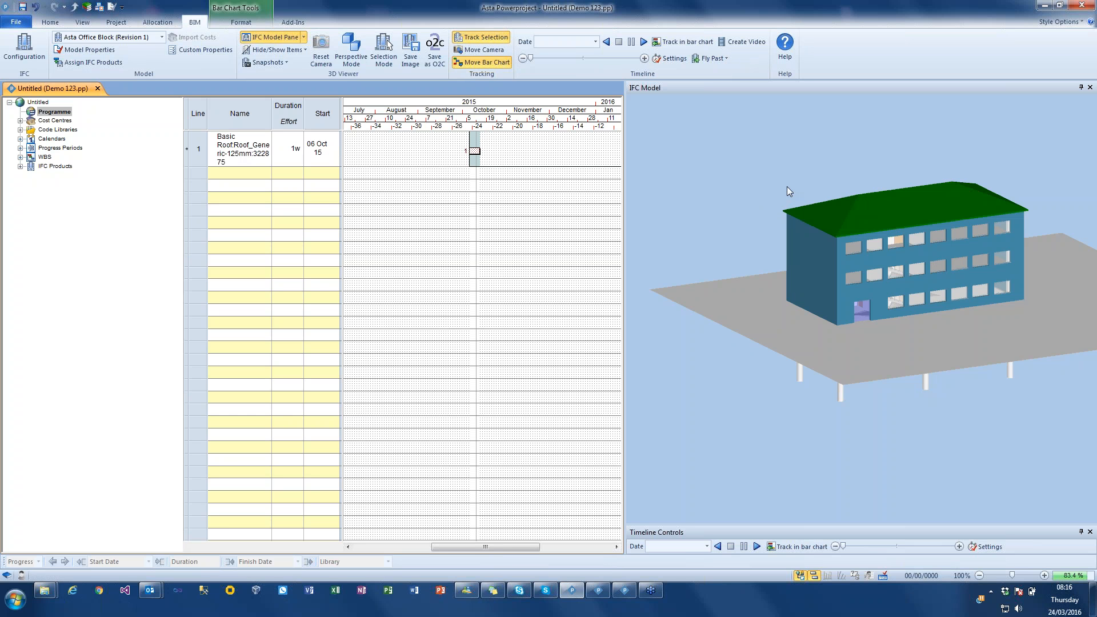
click(898, 219)
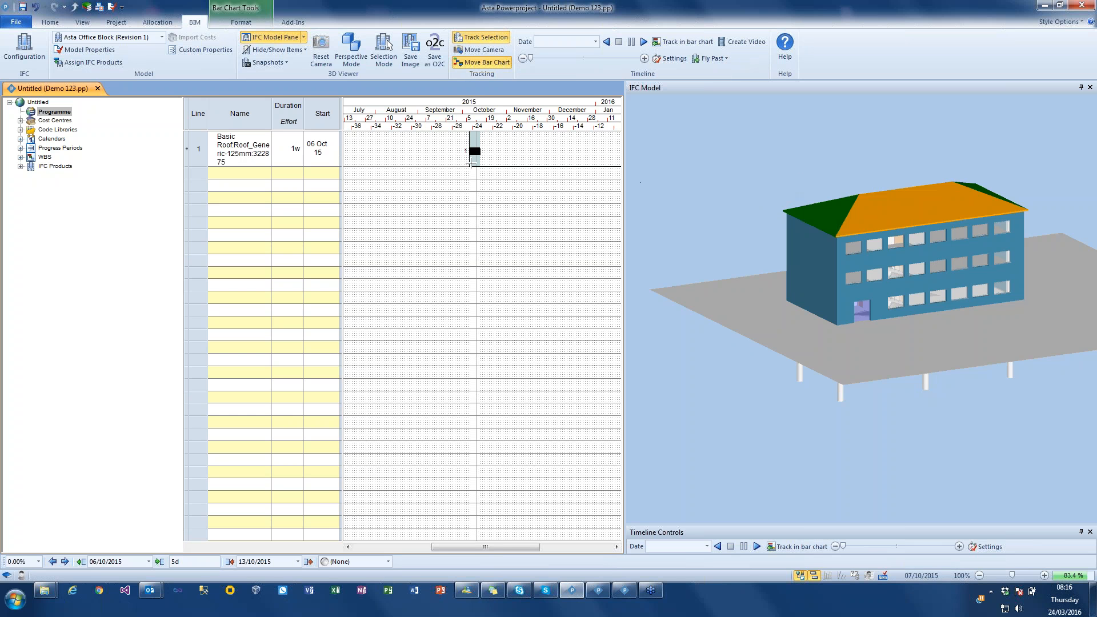
click(774, 185)
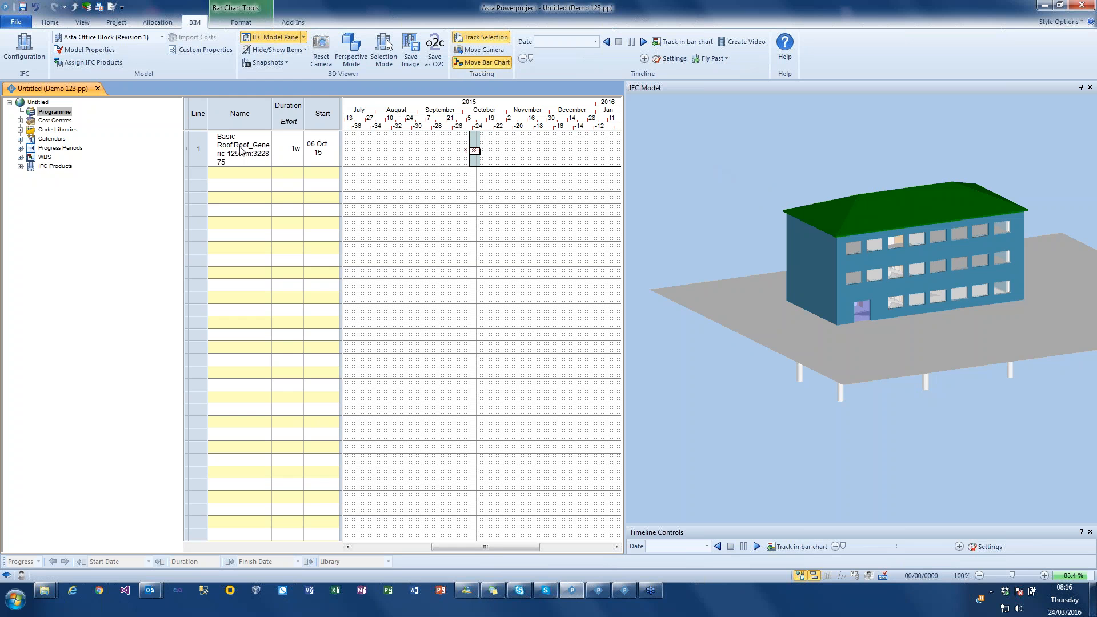
- Delete the roof task from the bar chart
click(200, 149)
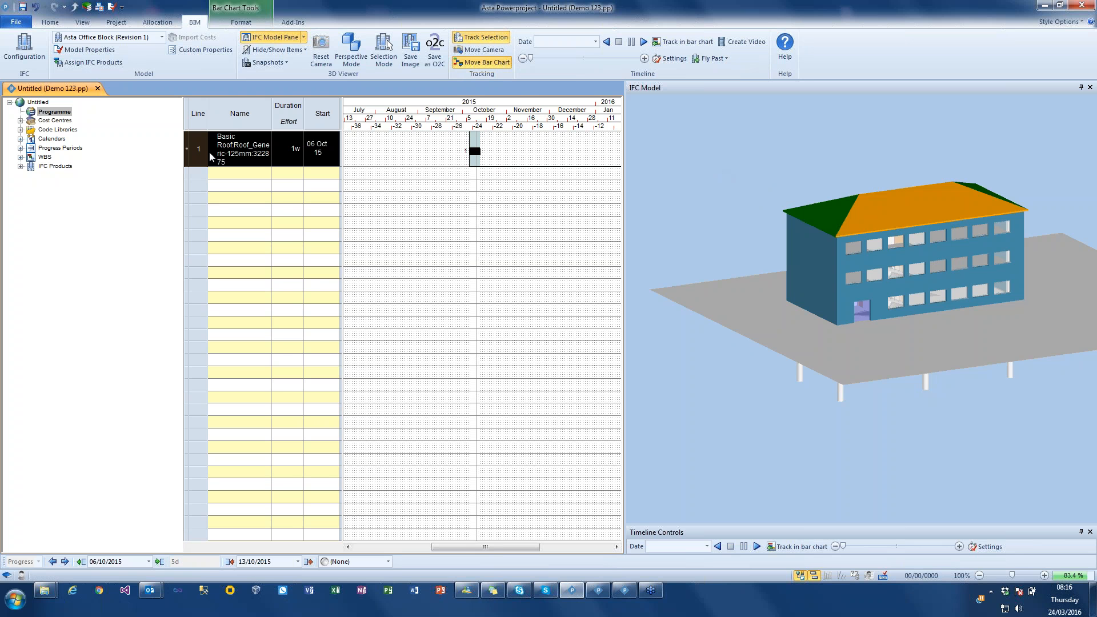
key(Delete)
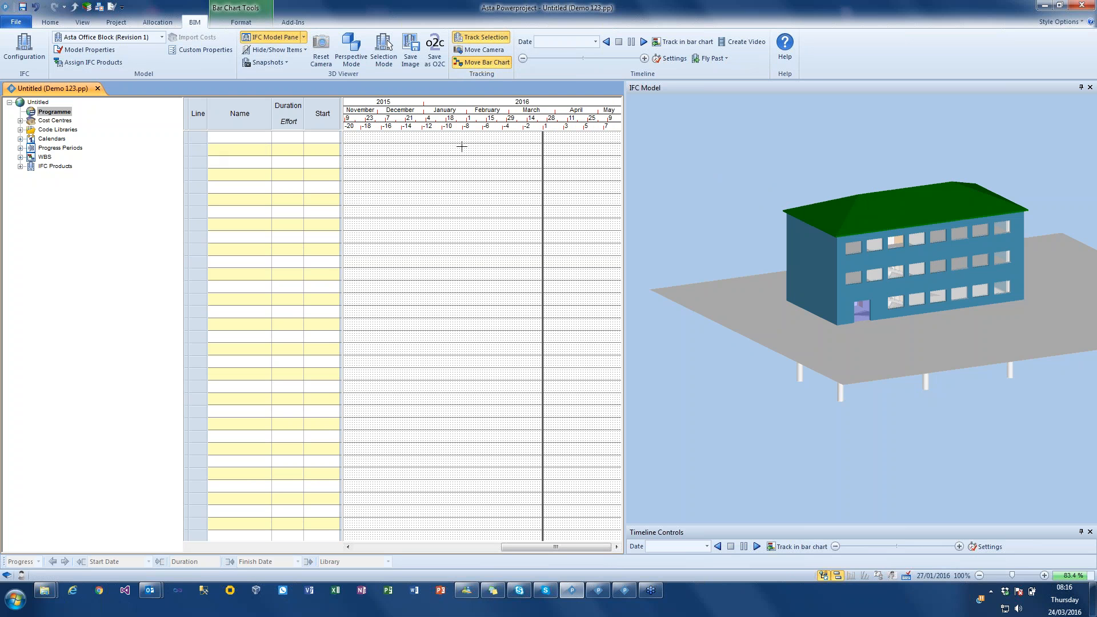
- Add four tasks to the bar chart named Ground Floor, Level 1, Level 2 and Roof
click(263, 139)
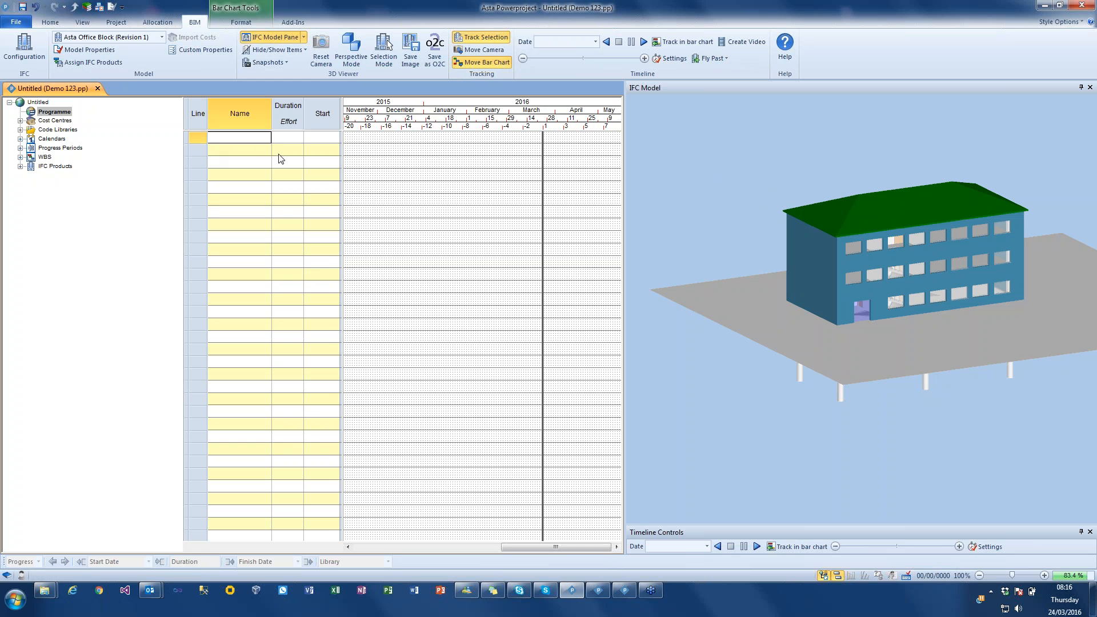
text(Ground Floor)
key(Return)
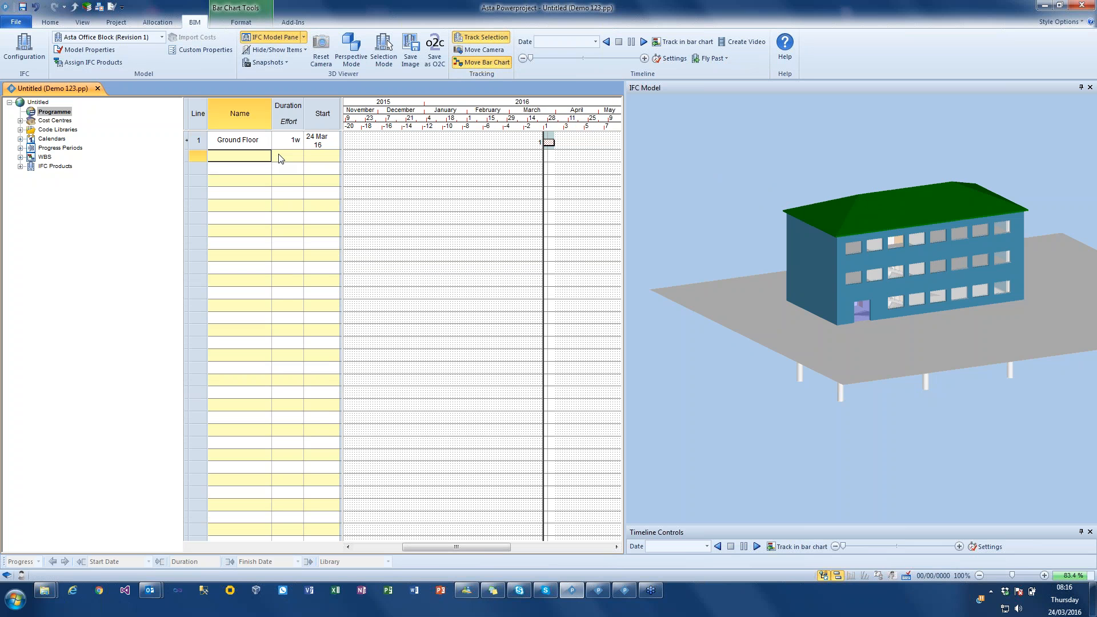
text(Level 1)
key(Return)
text(Le)
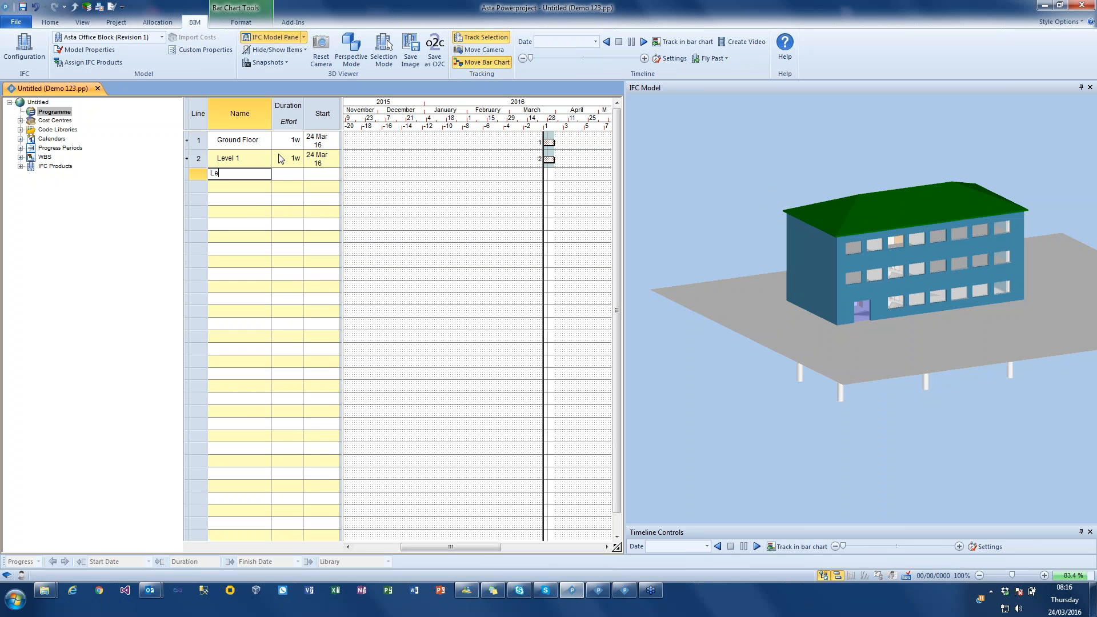
text(vel 2)
key(Return)
text(Roof)
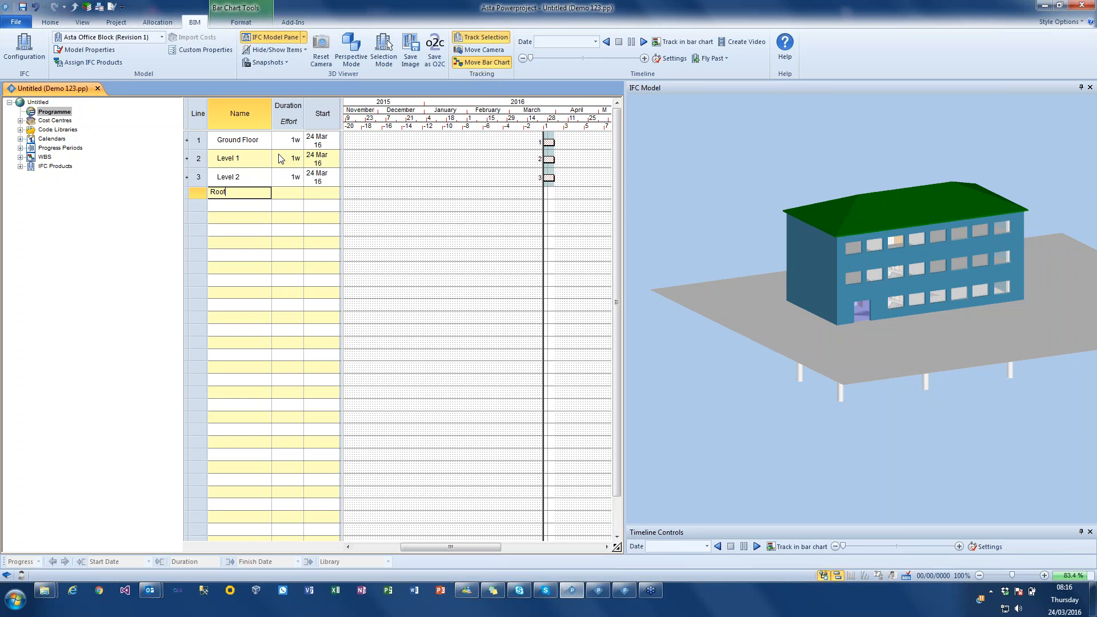
key(Return)
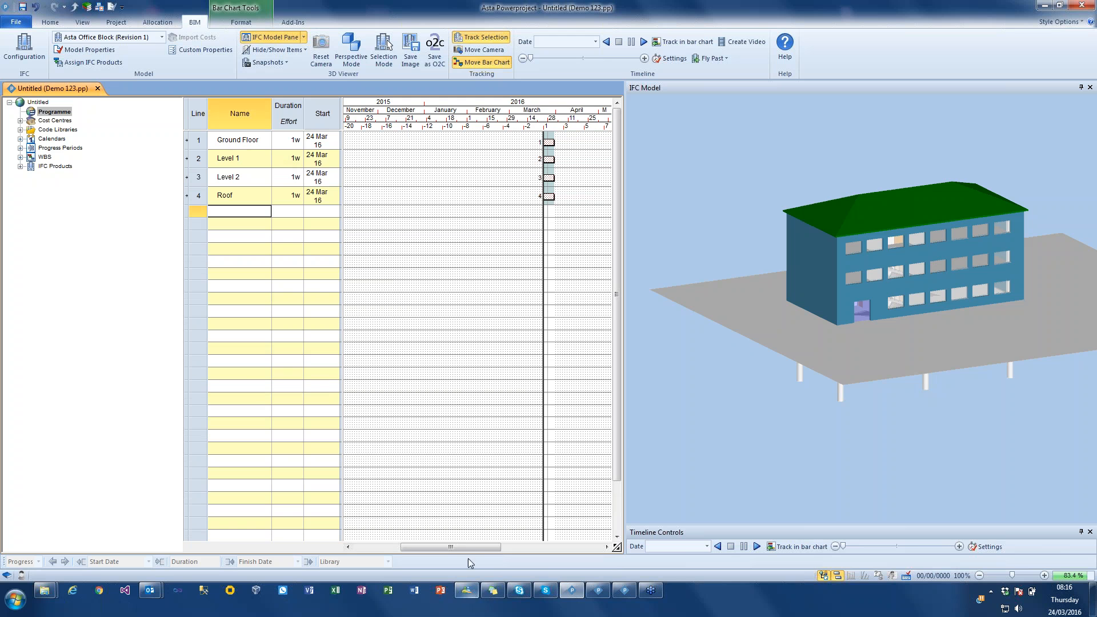
- Widen the task table to fit each start date on one line and enlarge the bar chart to 160%
drag(469, 549, 501, 550)
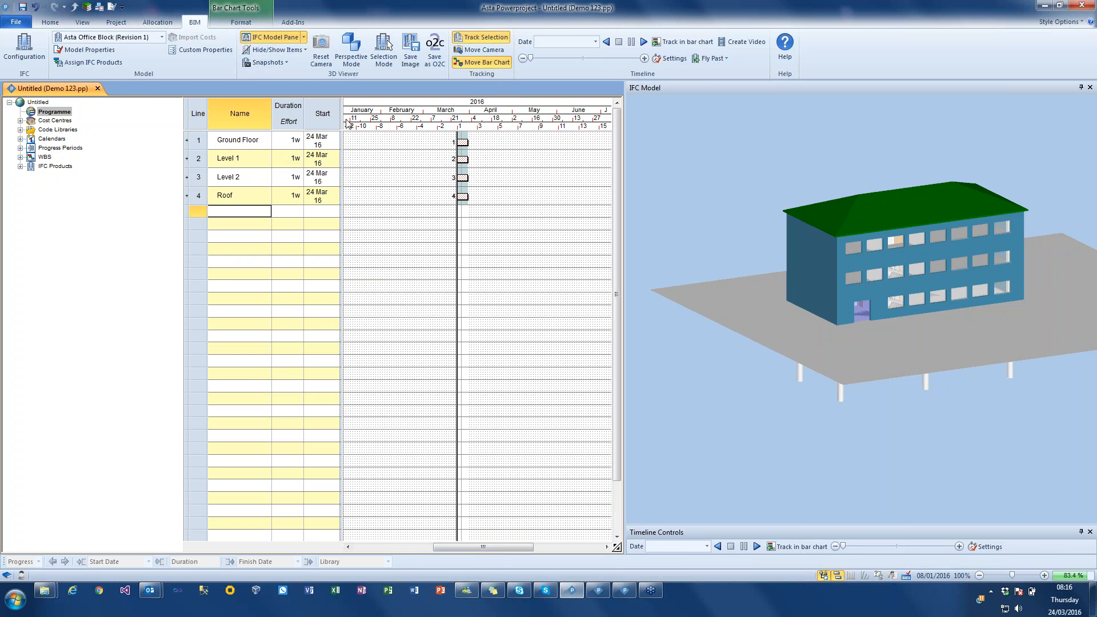
drag(341, 119, 346, 119)
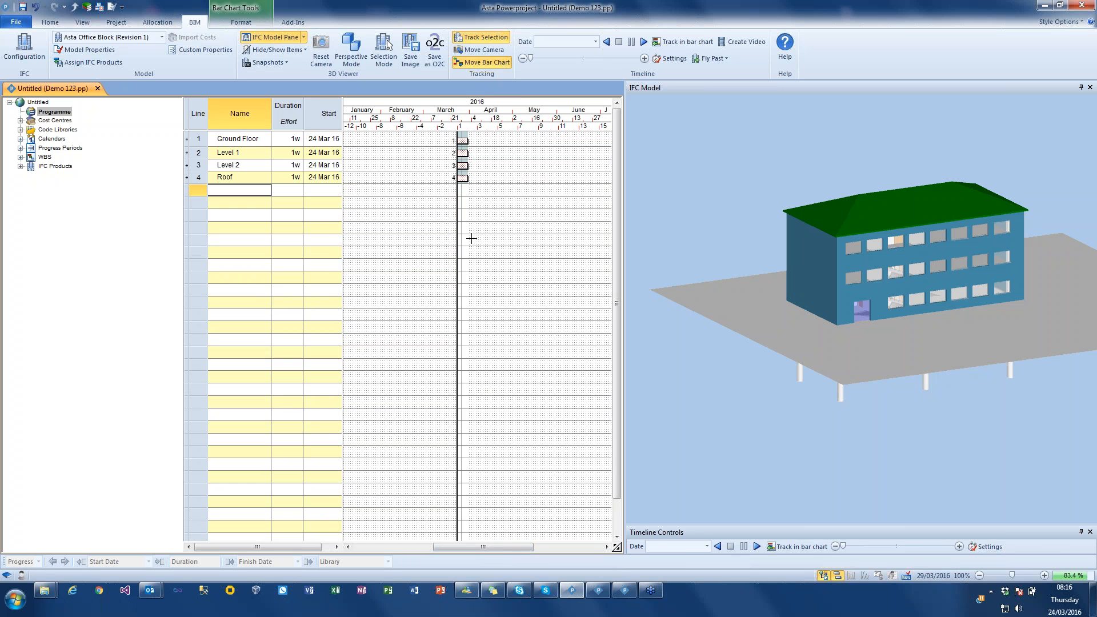
click(1044, 575)
click(1044, 575)
click(1044, 575)
drag(497, 548, 528, 549)
- Select all the roof slopes in the 3D model and clear the selection
drag(827, 213, 799, 211)
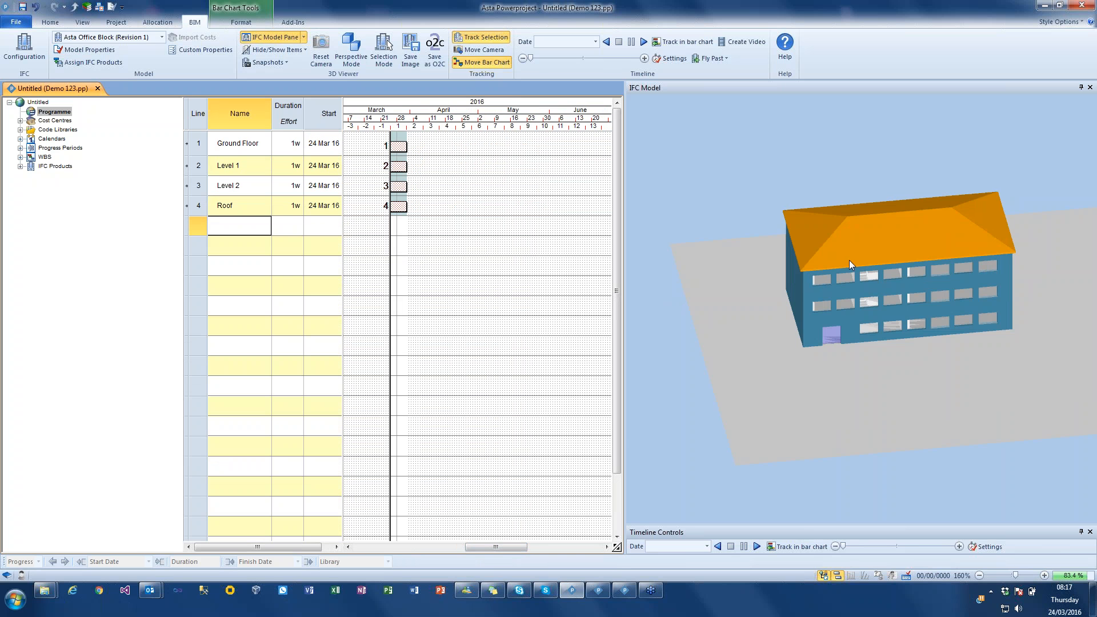
click(813, 189)
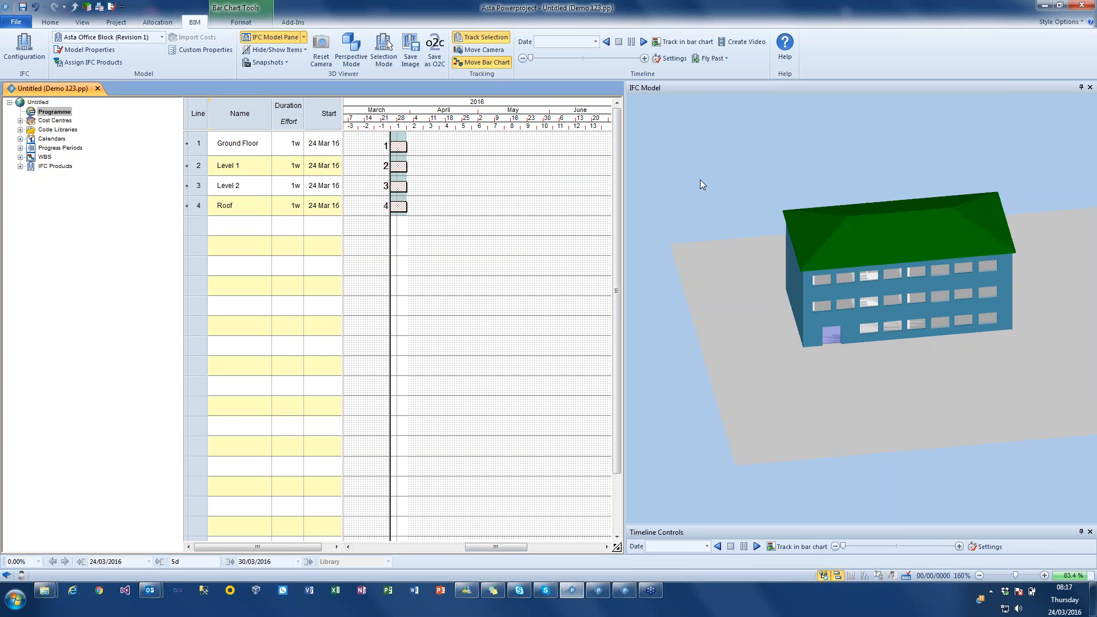
- Switch the 3D model to Unscheduled Product Mode
click(300, 51)
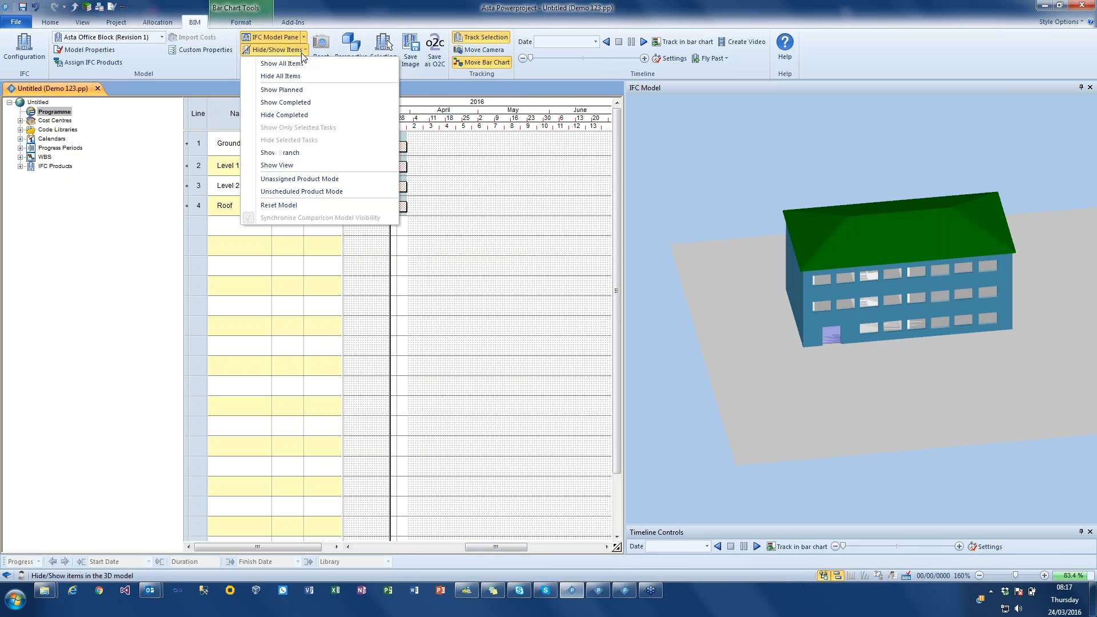
click(316, 193)
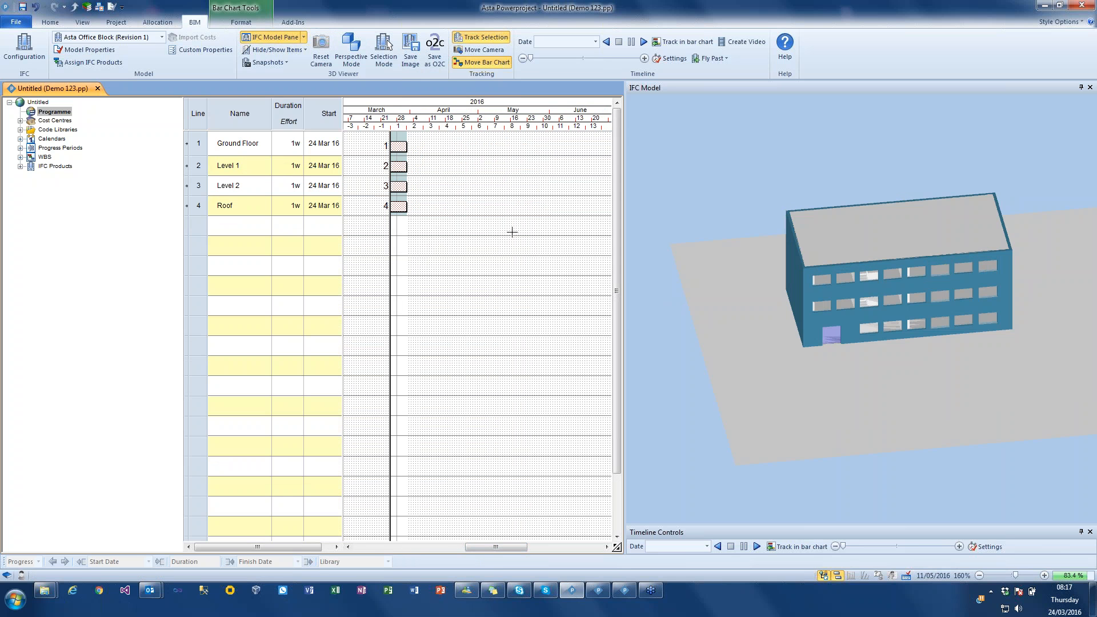
mouse_move(714, 187)
mouse_down()
mouse_move(725, 180)
mouse_move(713, 184)
mouse_move(712, 207)
mouse_up()
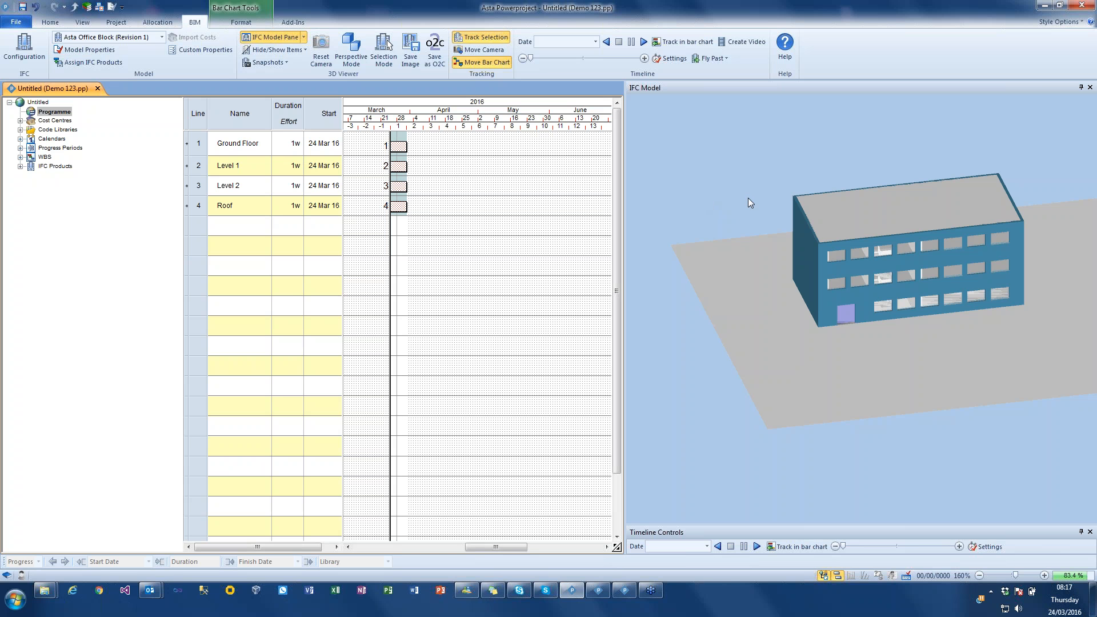
- Assign the ground-storey walls on the entrance side of the building to the Ground Floor task
click(822, 317)
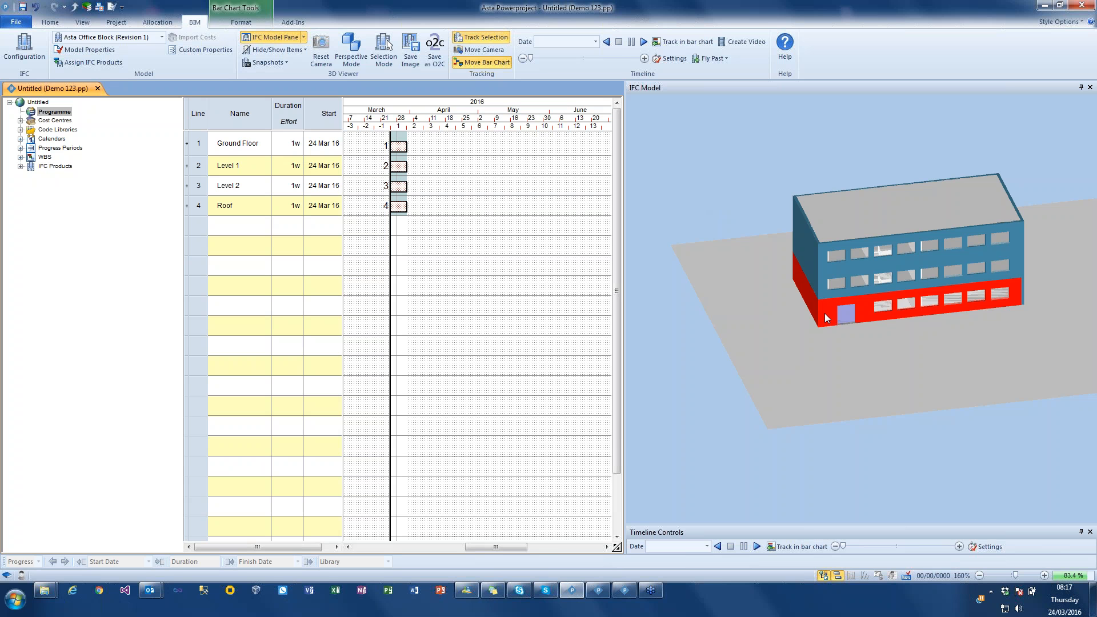
drag(824, 313, 398, 149)
mouse_move(864, 326)
mouse_down()
mouse_move(862, 310)
mouse_move(865, 320)
mouse_up()
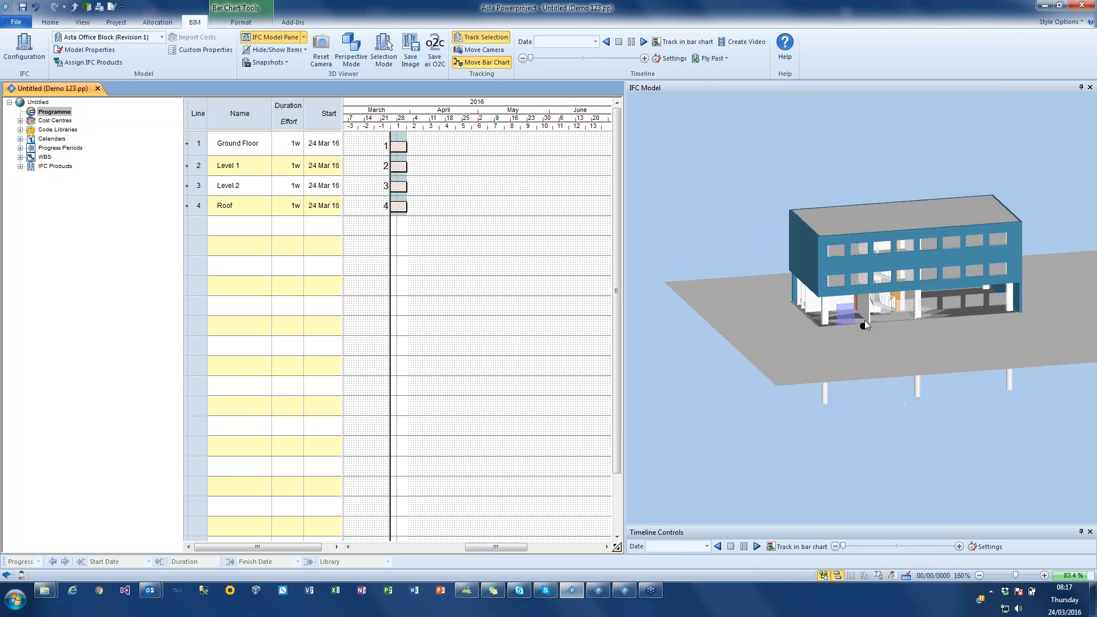
- Assign the top-storey entrance-side walls to the Level 2 task, overwriting its product selection, and the middle-storey ones to Level 1
right_drag(867, 323, 842, 321)
drag(842, 321, 740, 281)
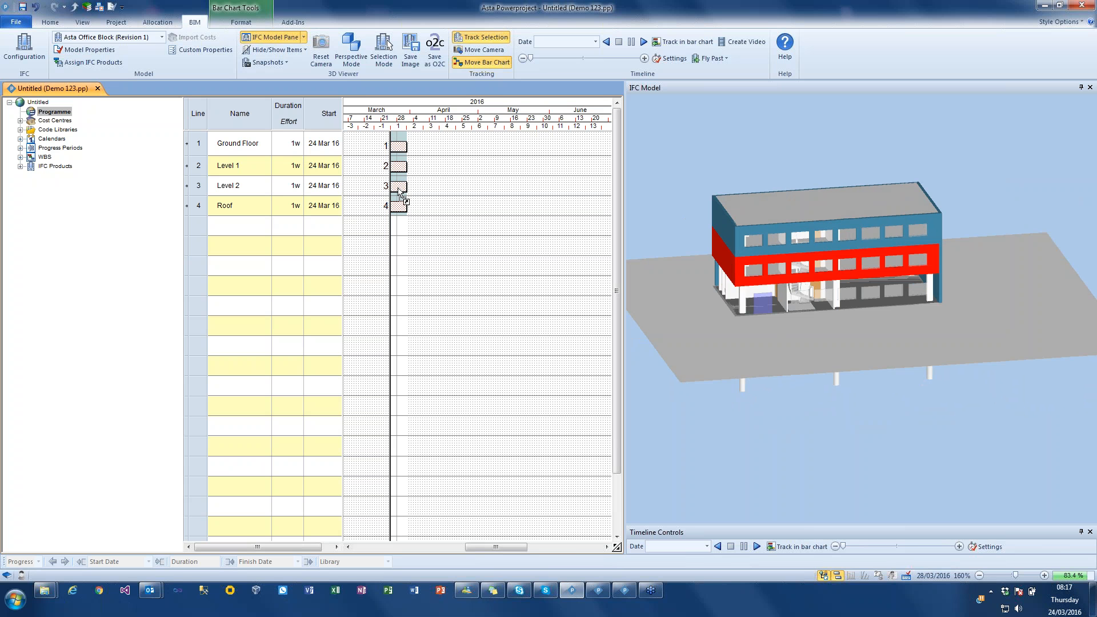
drag(399, 189, 398, 189)
drag(718, 224, 398, 186)
click(738, 234)
click(435, 205)
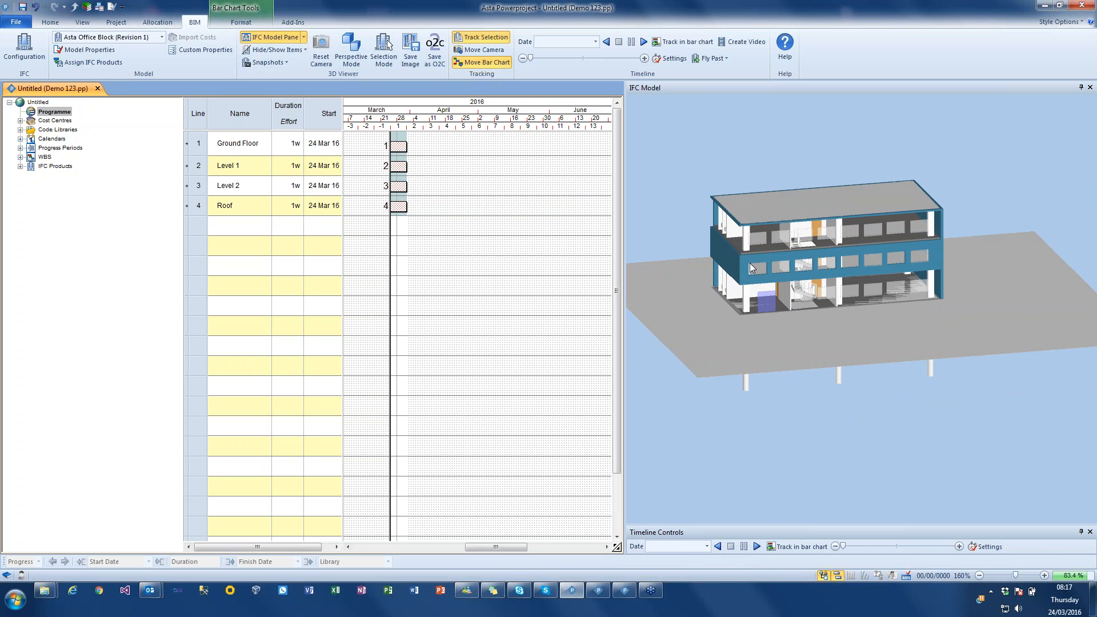
drag(745, 264, 399, 172)
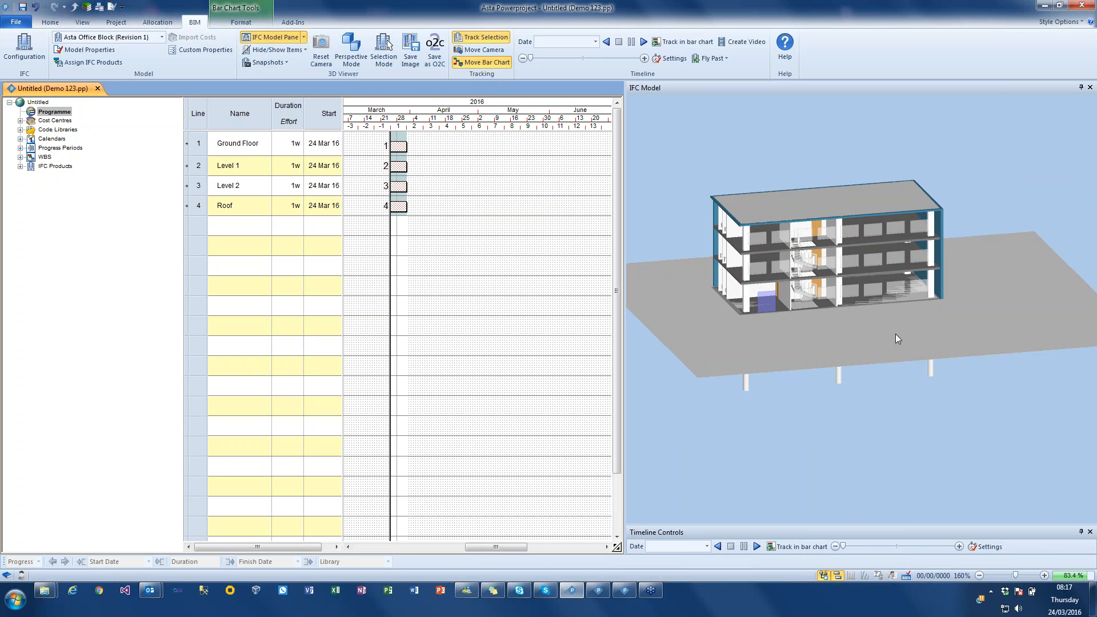
- Add the top-storey wall at the opposite windowless end to the existing Level 2 product selection
drag(1000, 348, 959, 332)
right_drag(960, 331, 657, 293)
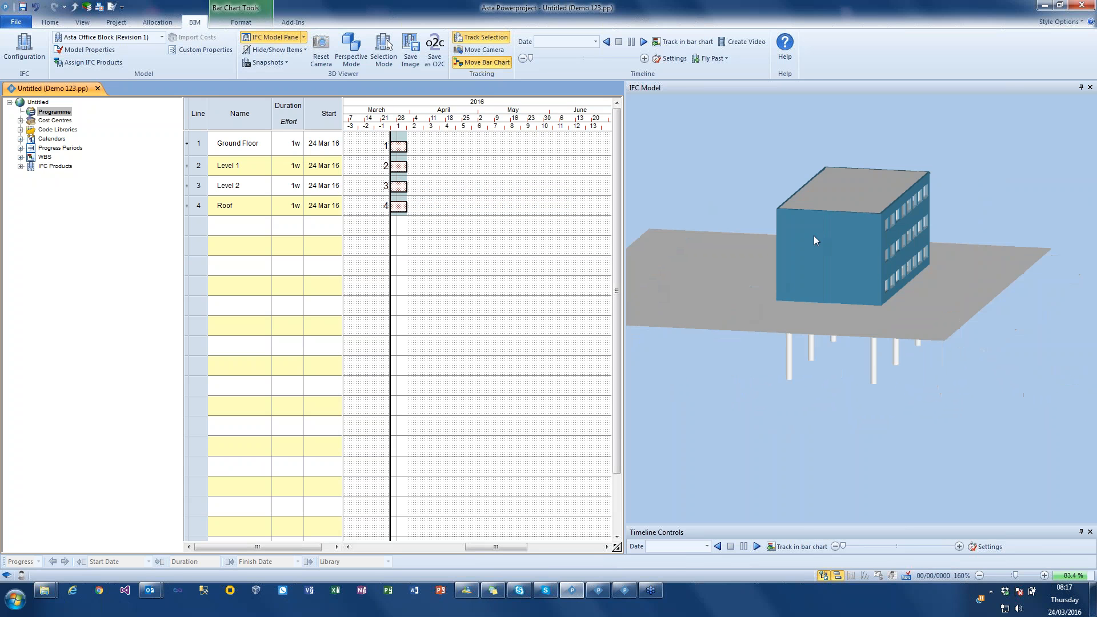
click(824, 225)
drag(834, 223, 400, 188)
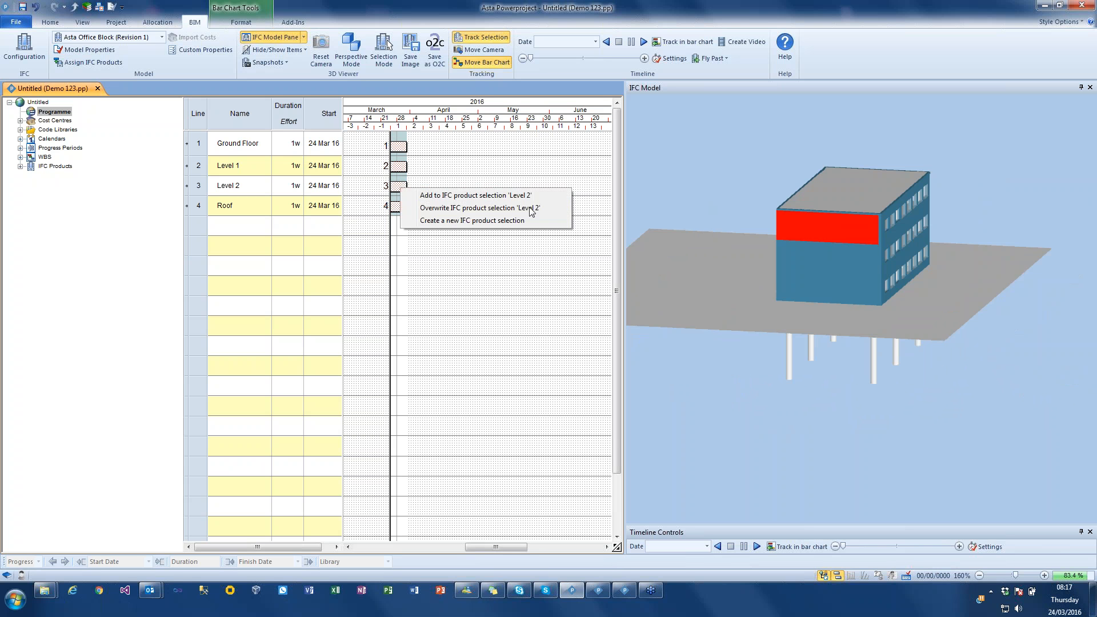
click(489, 195)
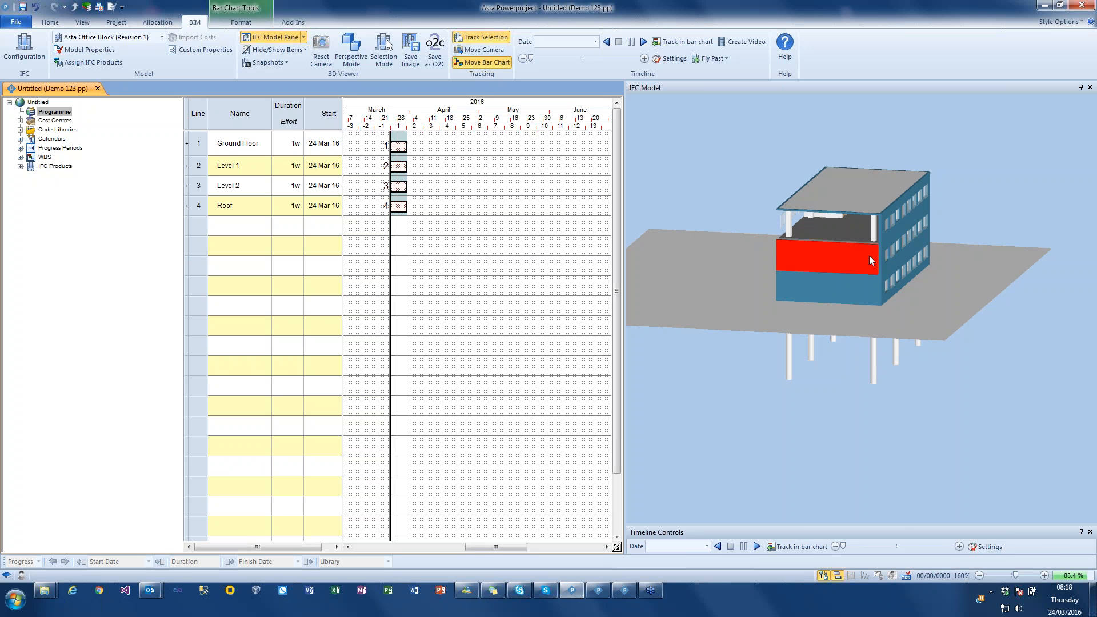
- Add the remaining middle-storey end wall to the Level 1 product selection and the ground-storey one to Ground Floor
drag(828, 257, 398, 167)
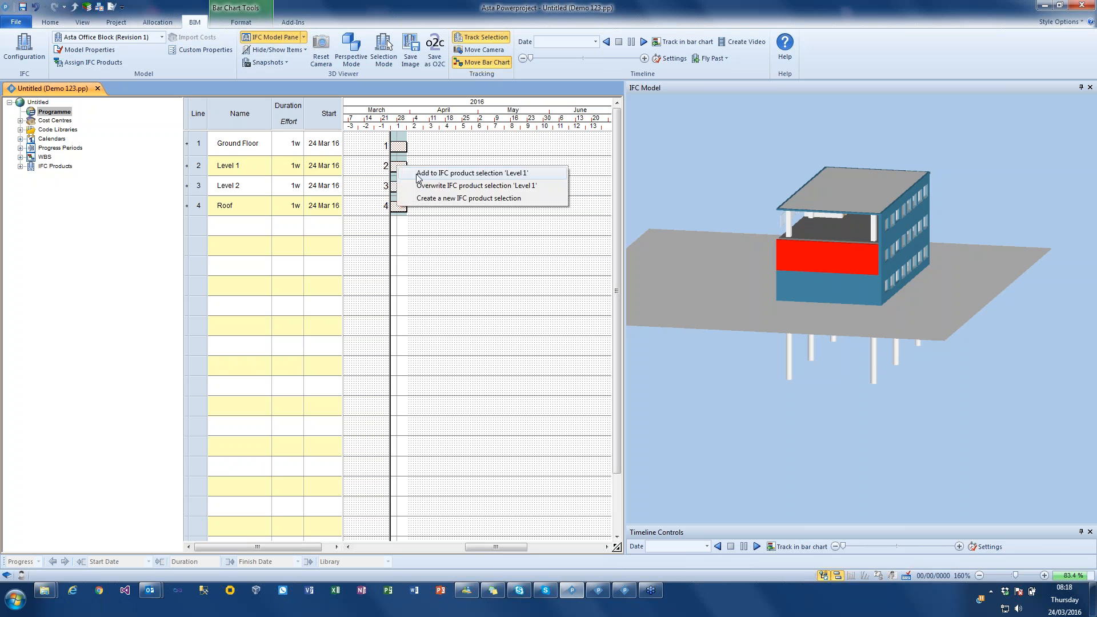
click(415, 176)
click(861, 286)
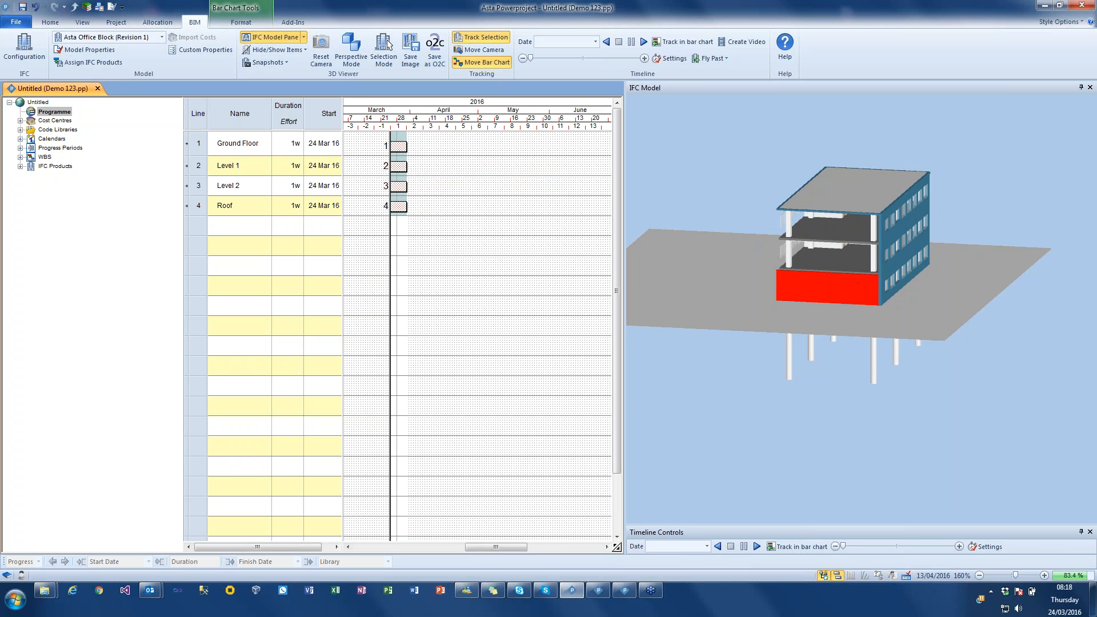
drag(411, 174, 403, 152)
click(445, 155)
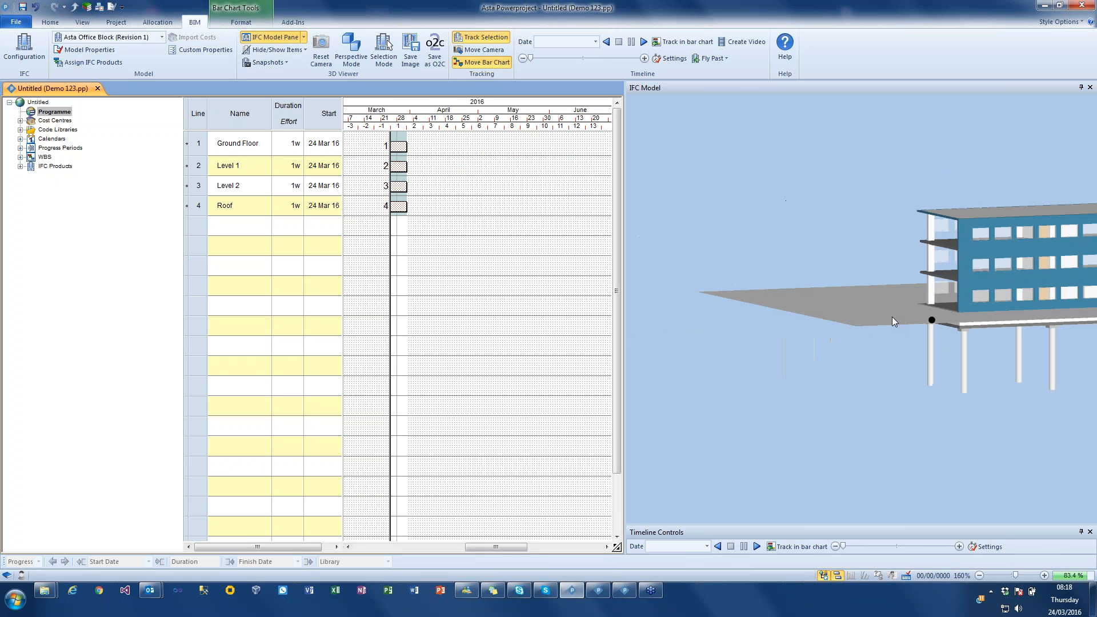
- Add the long rear walls of the ground and middle storeys to the Ground Floor and Level 1 product selections
click(759, 284)
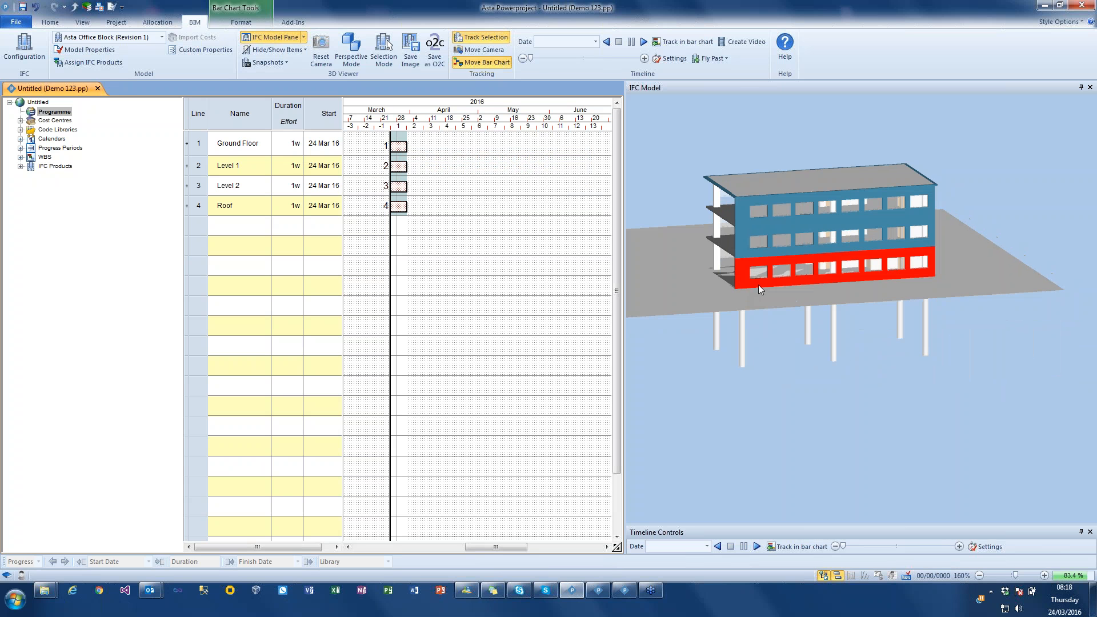
drag(759, 282, 401, 151)
click(485, 155)
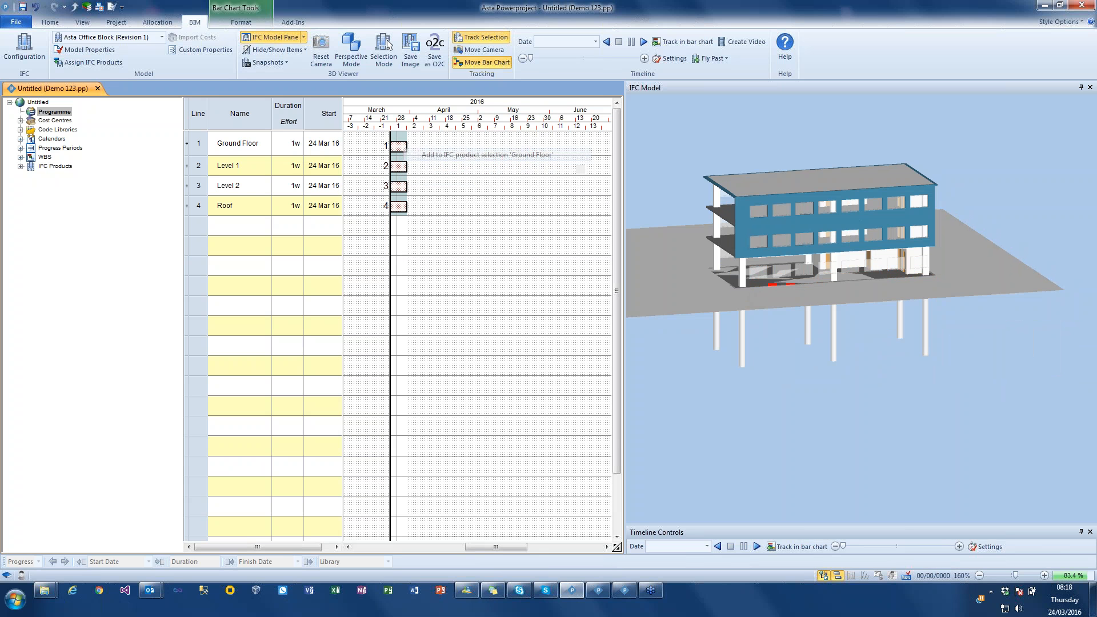
click(742, 240)
drag(691, 245, 406, 167)
click(486, 171)
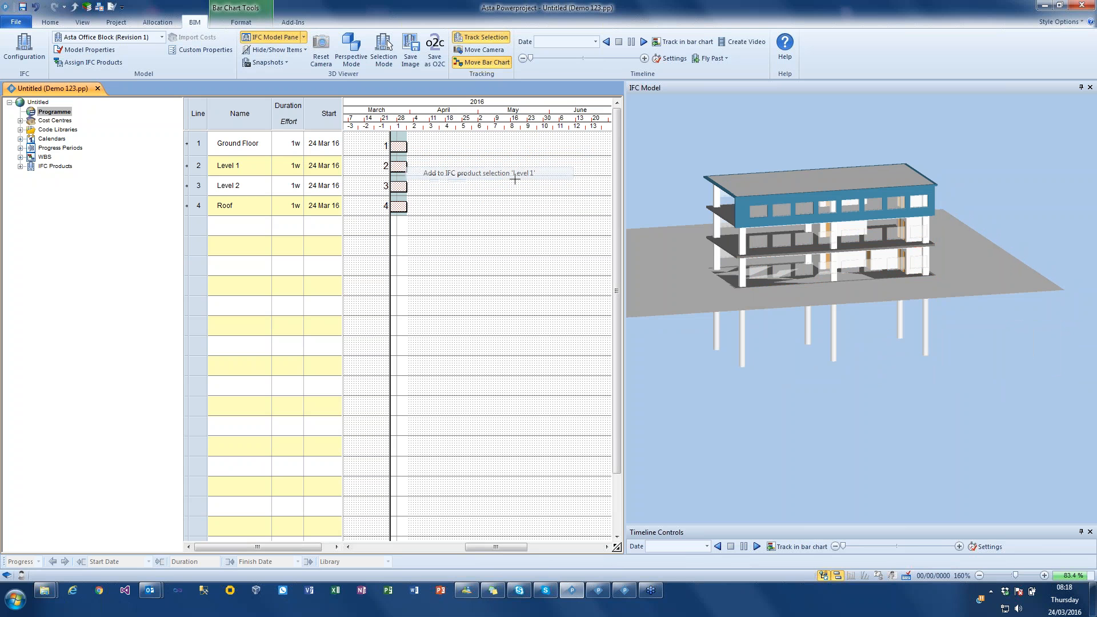
- Add the long rear wall of the top storey to the Level 2 product selection
click(737, 213)
drag(745, 207, 400, 186)
click(455, 195)
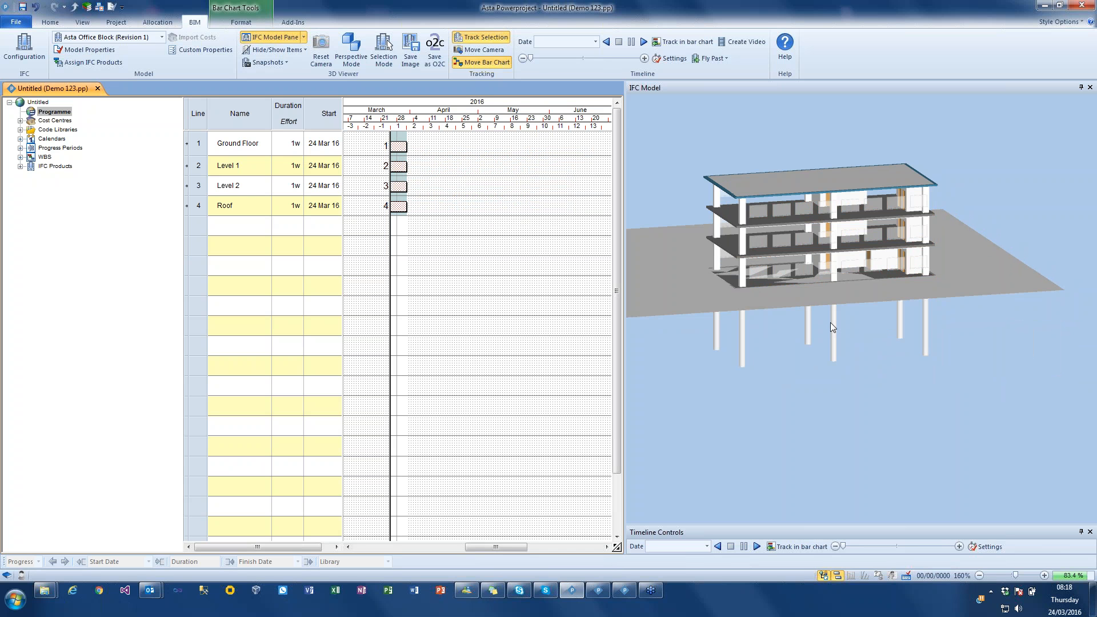
- Rename the Ground Floor task as Ground Floor walls
drag(922, 329, 824, 331)
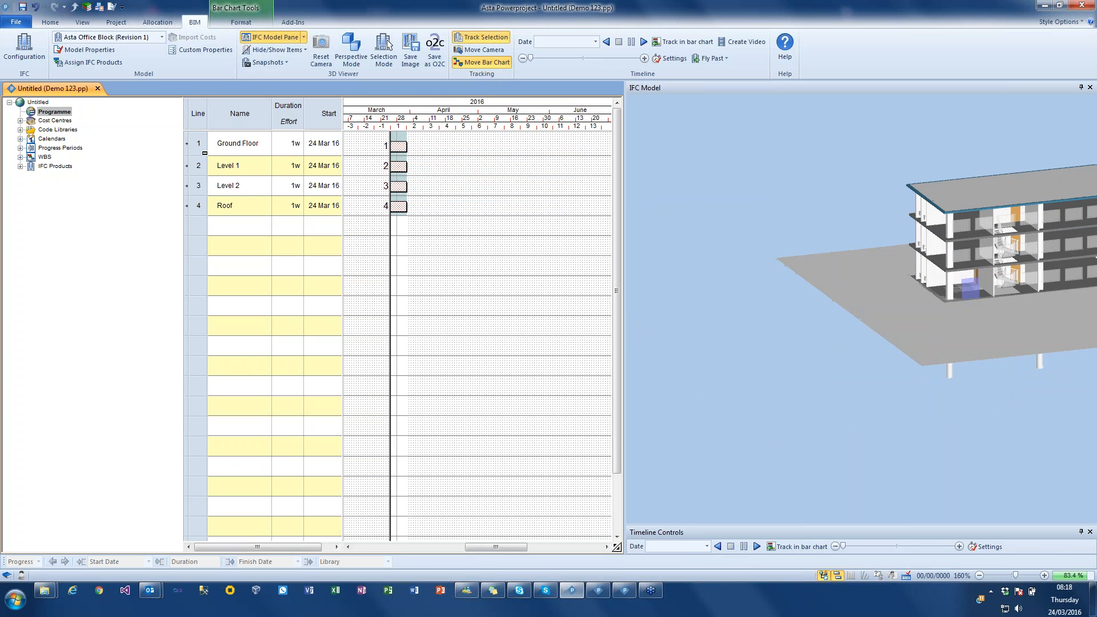
click(268, 149)
click(269, 145)
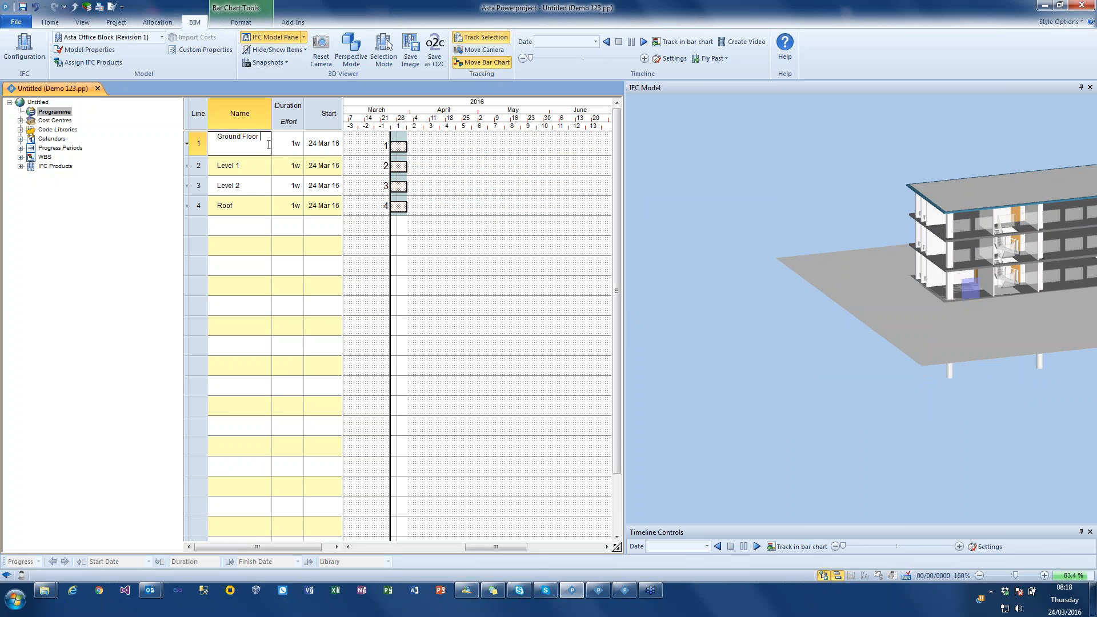
text(walls)
key(Return)
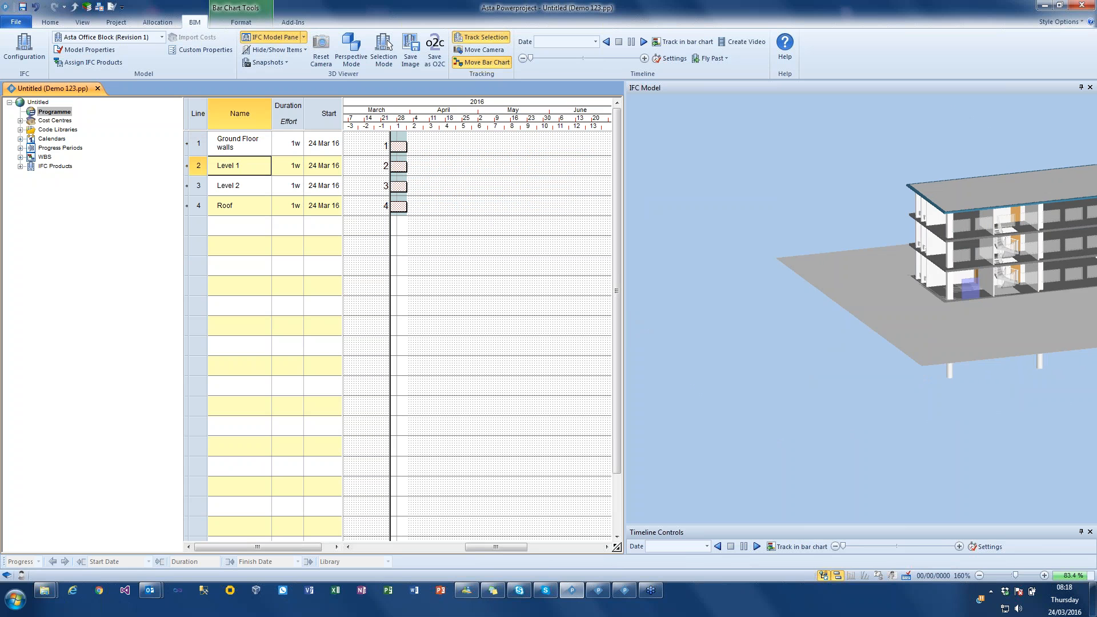
- Insert a task named GF Slab above the Ground Floor walls task
right_click(211, 150)
click(215, 199)
click(241, 142)
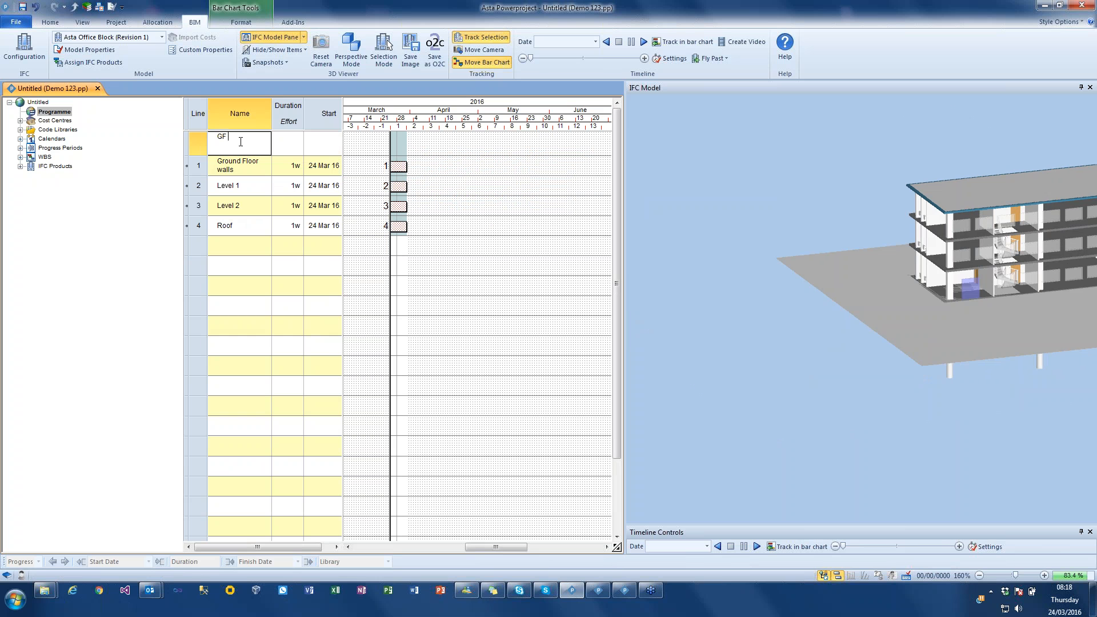
text(GF Slab)
key(Return)
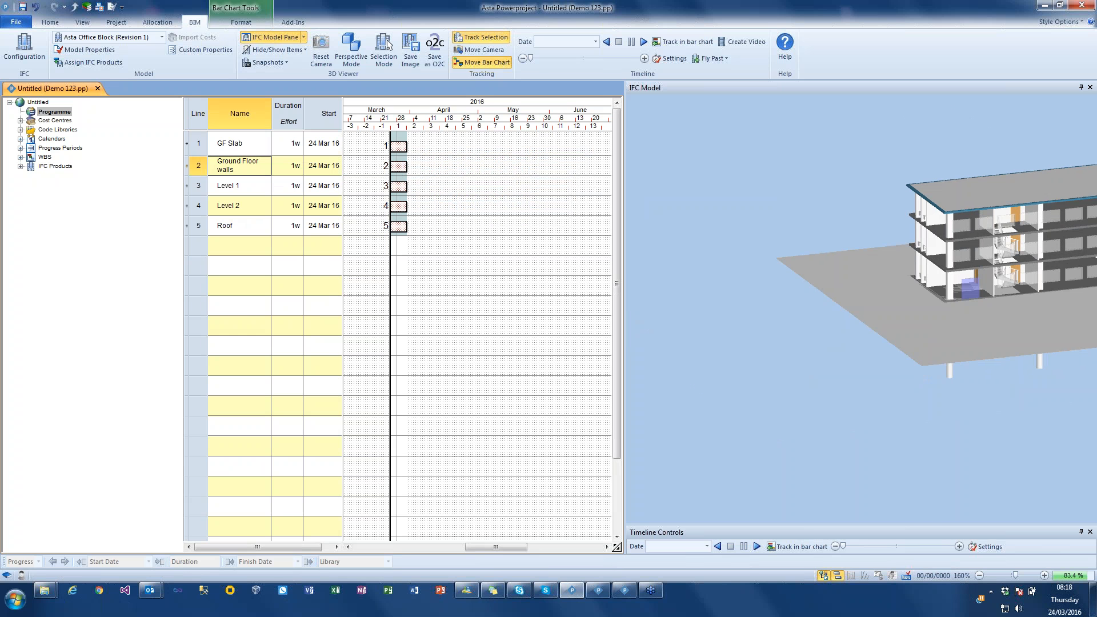
- Select the site ground surface around the building and hide it in the 3D model
drag(981, 350, 988, 380)
right_click(988, 379)
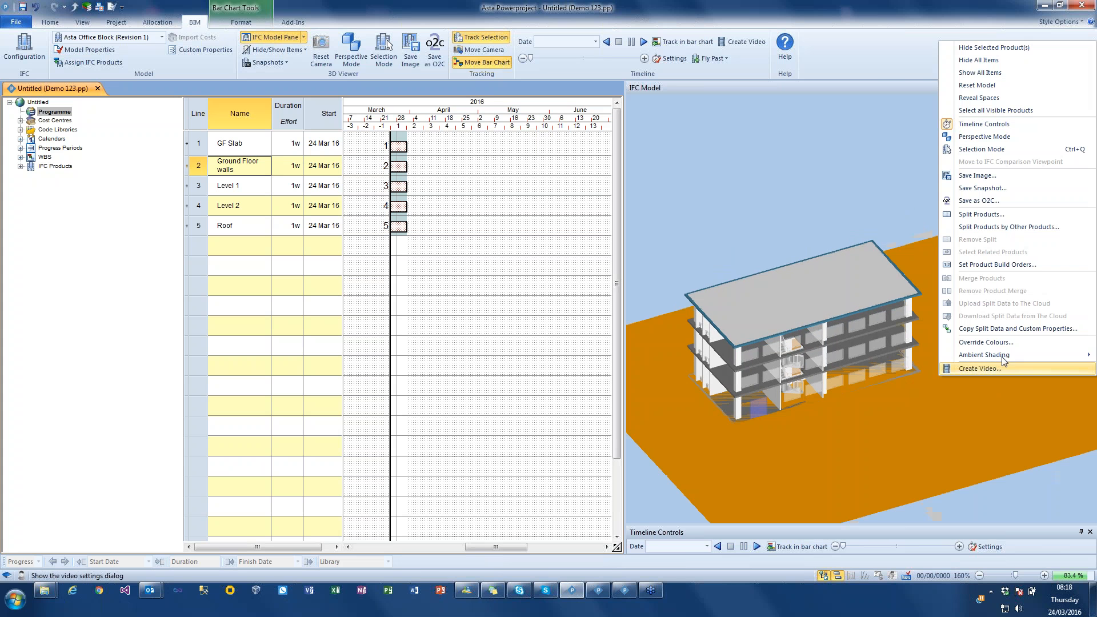
click(985, 50)
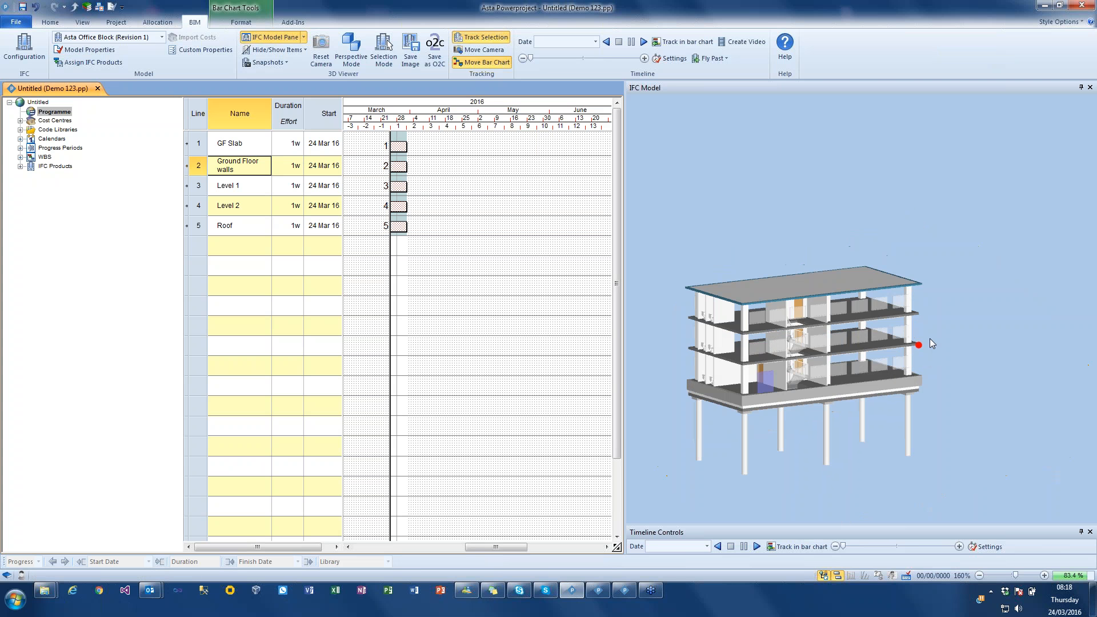
- Assign the ground floor slab elements, picked from beneath the building, to the GF Slab task, adding to its product selection
drag(930, 338, 868, 398)
click(868, 399)
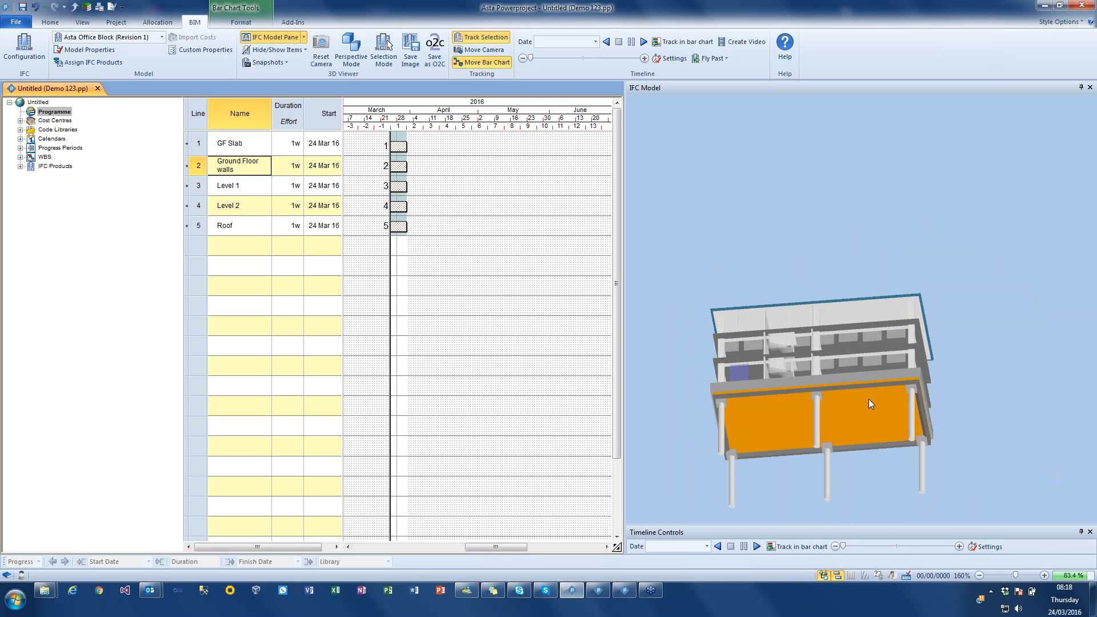
drag(764, 413, 398, 150)
drag(716, 275, 731, 263)
drag(768, 426, 399, 146)
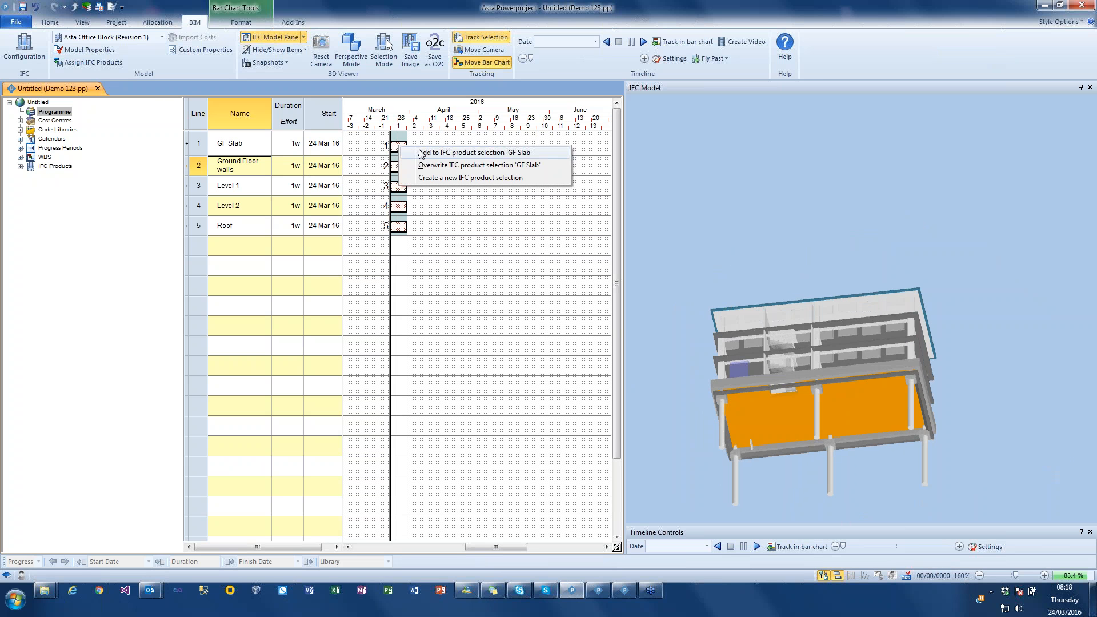
click(420, 152)
- Add the floor slab directly above the ground storey to the Level 1 product selection
drag(741, 204, 788, 239)
right_click(761, 224)
click(780, 231)
click(698, 190)
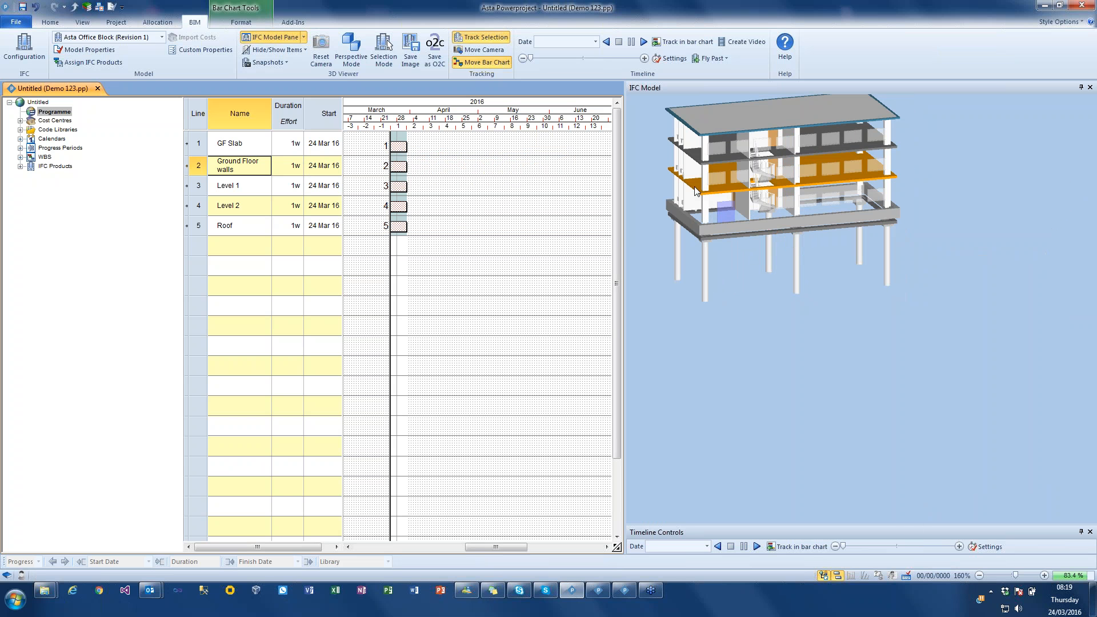
drag(698, 190, 400, 186)
click(464, 193)
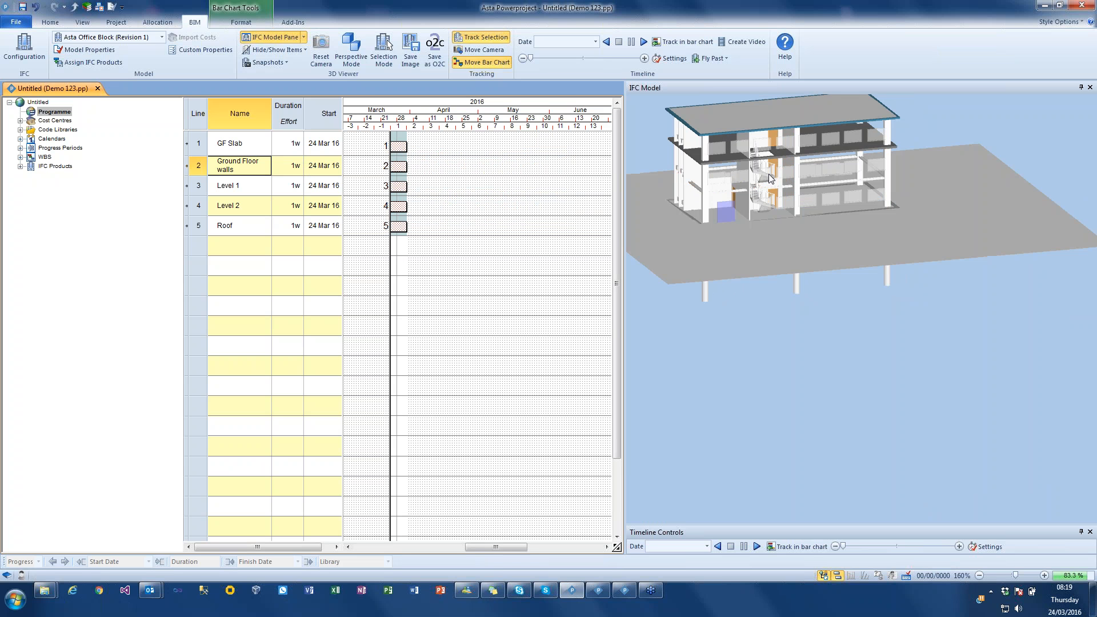
- Add the top-storey floor slab to the Level 2 product selection and the uppermost slab to the Roof product selection
click(703, 159)
drag(702, 159, 402, 210)
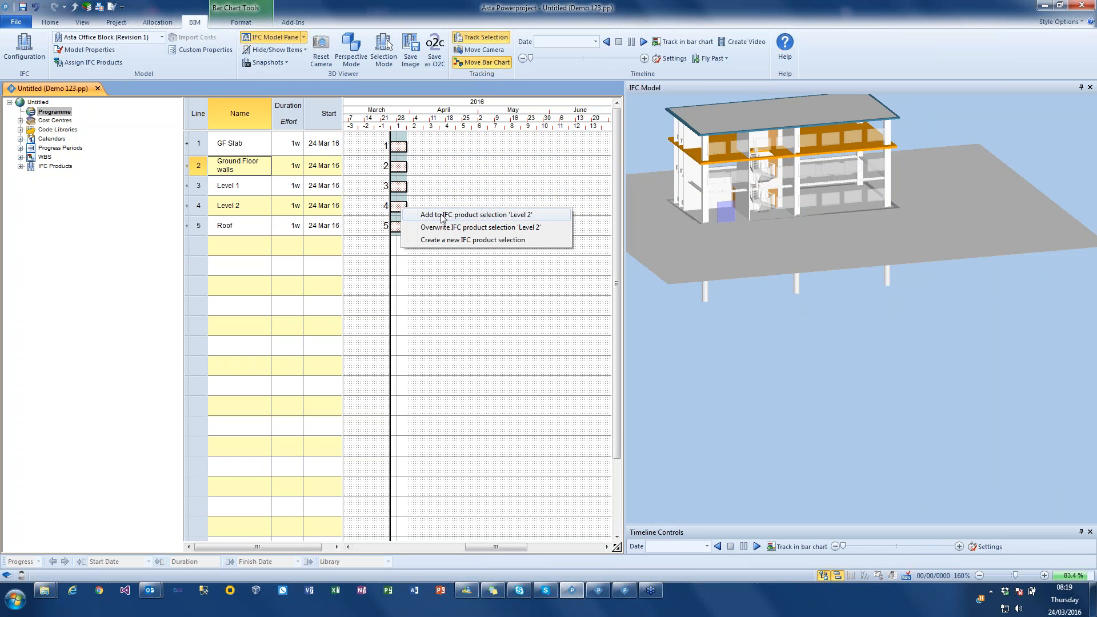
click(464, 214)
click(719, 122)
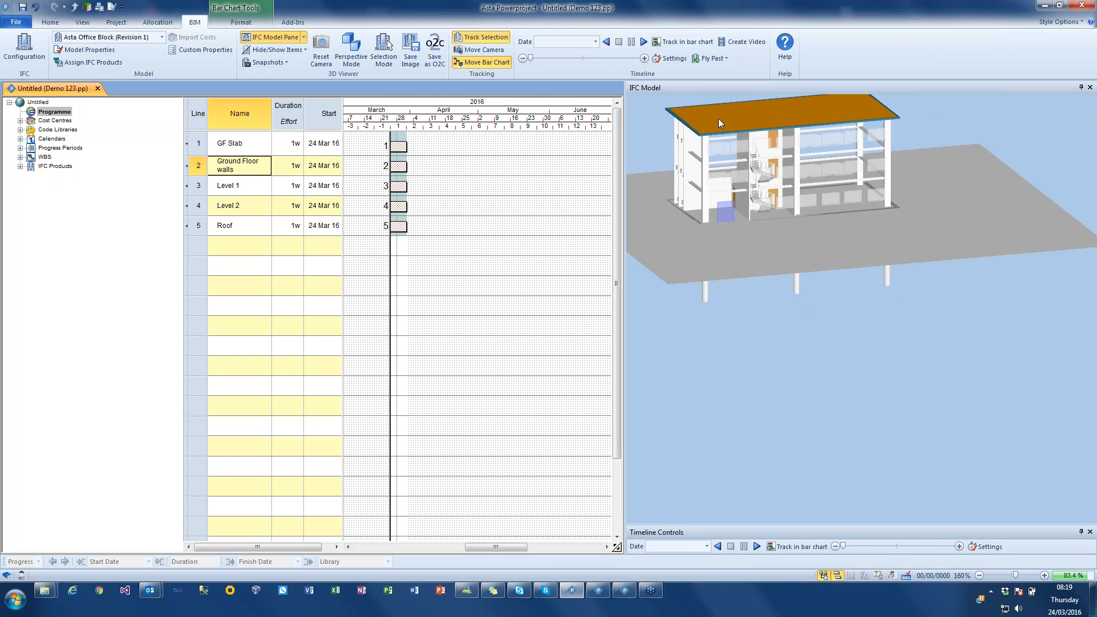
drag(396, 225, 399, 227)
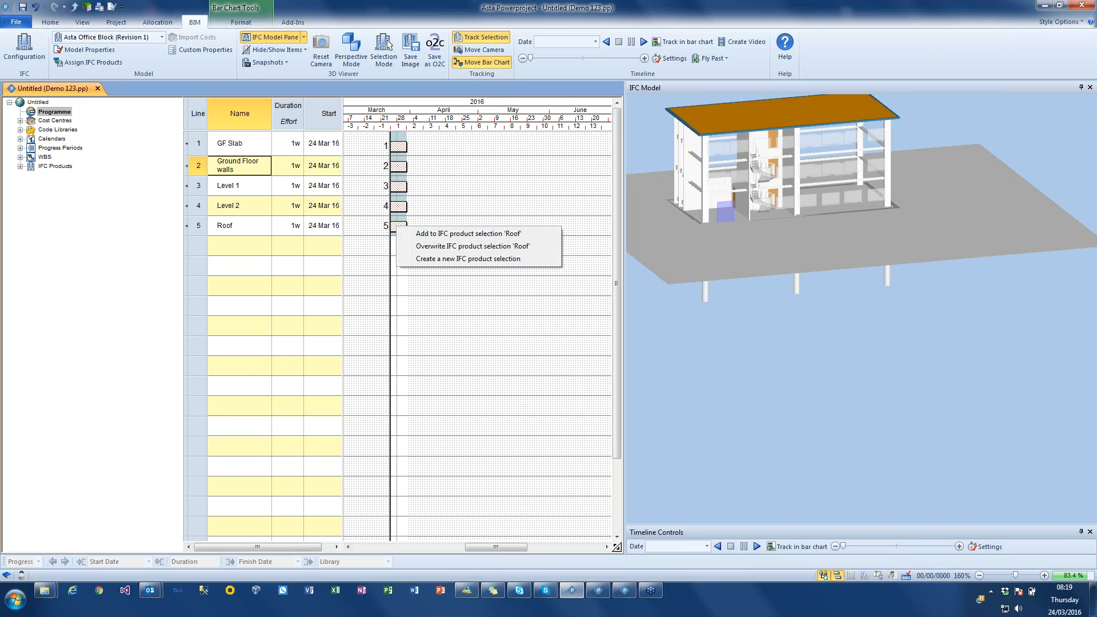
click(462, 232)
- Link the five tasks from GF Slab to Roof in sequence on the bar chart
mouse_move(783, 316)
mouse_down()
mouse_move(765, 314)
mouse_move(745, 337)
mouse_move(765, 323)
mouse_move(863, 317)
mouse_move(759, 319)
mouse_move(773, 321)
mouse_up()
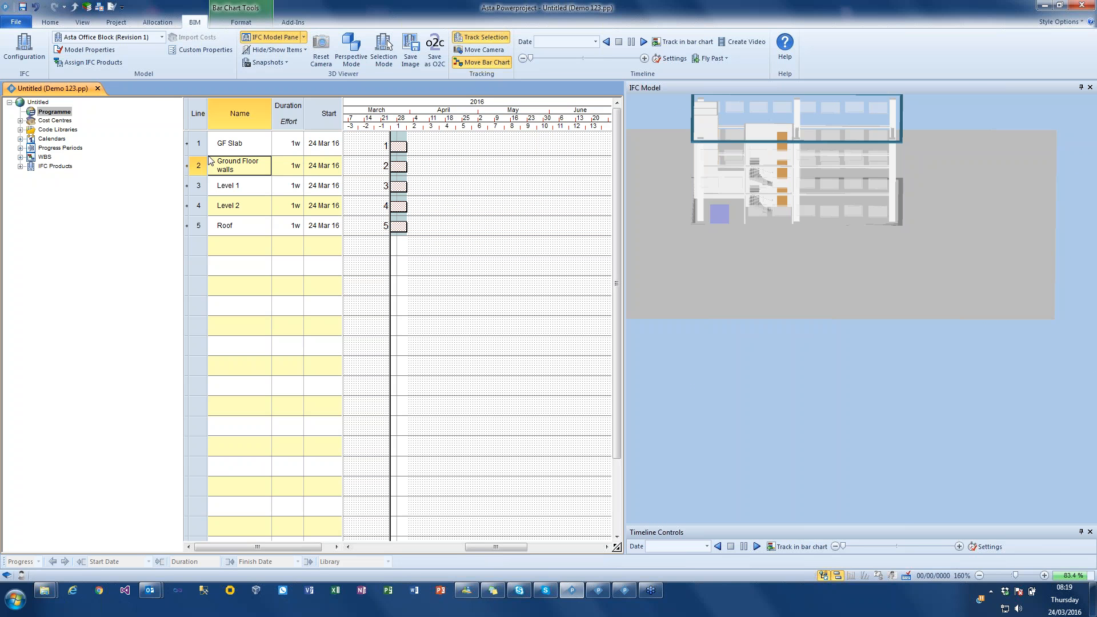
drag(200, 142, 198, 224)
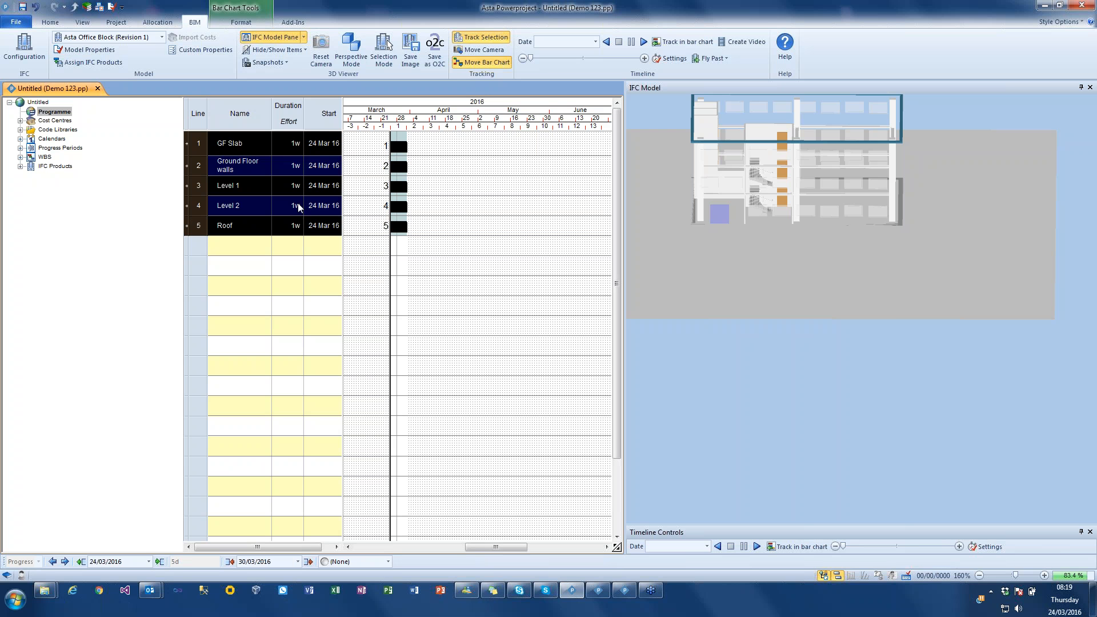
click(50, 22)
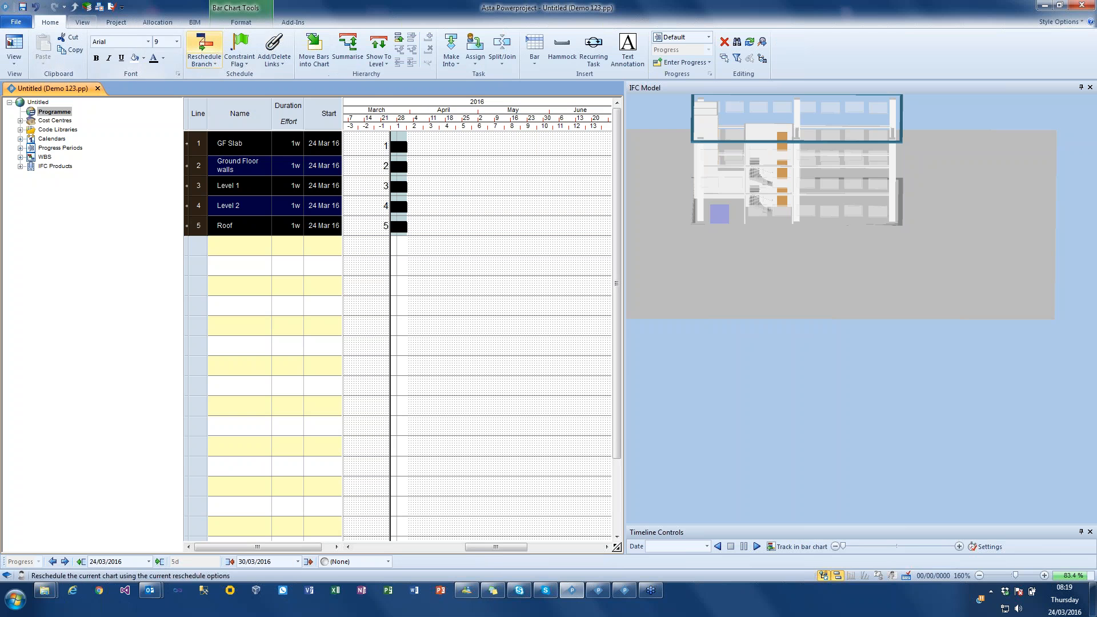
click(274, 57)
click(289, 89)
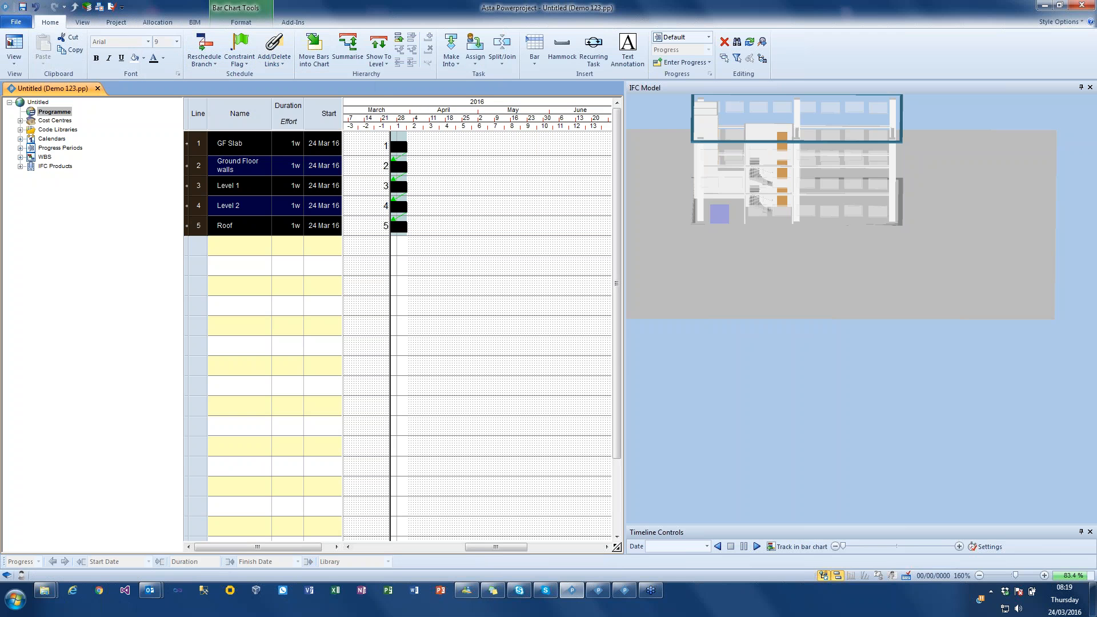
click(460, 203)
- Reschedule the linked tasks, straightening the progress line to the progress entry period with the Default (24/03/2016 09:00) period
click(204, 47)
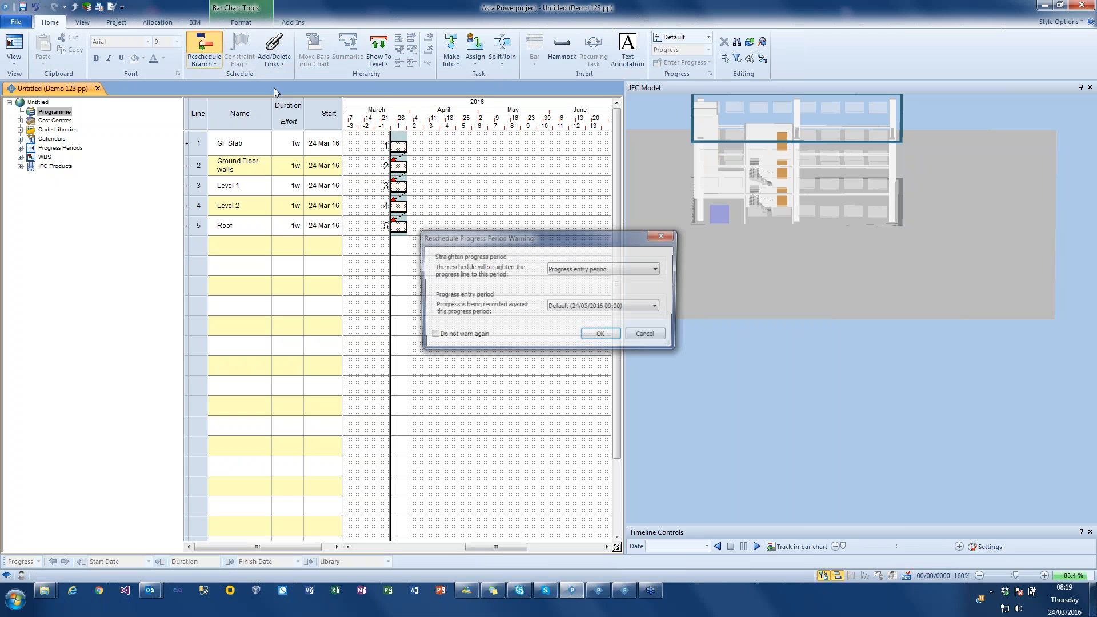
click(601, 336)
click(646, 329)
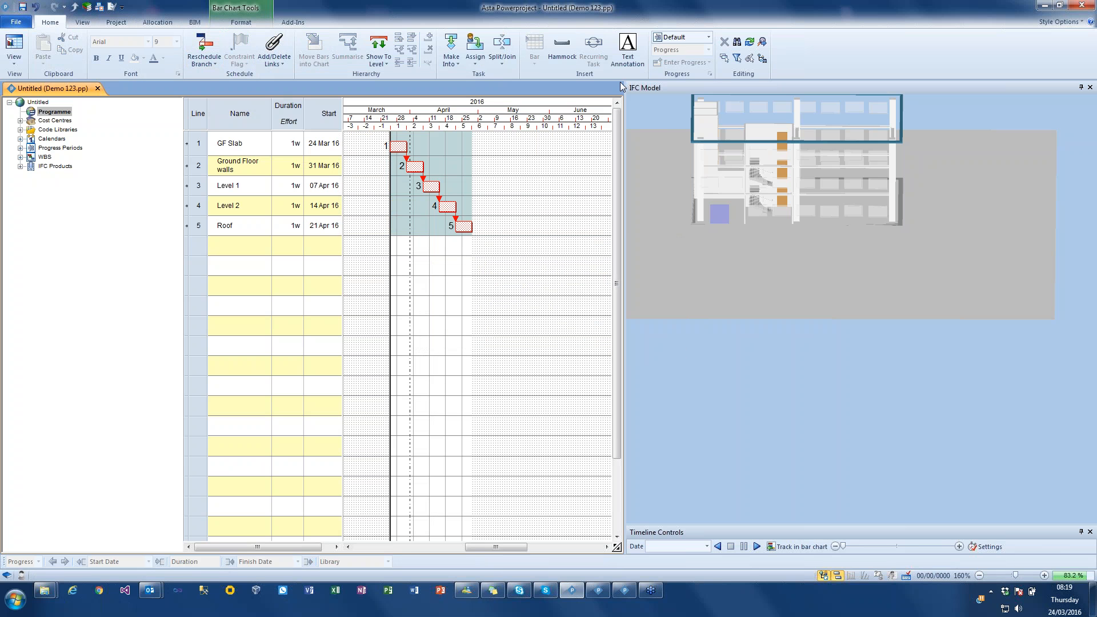
- Restore all hidden elements in the 3D model, bringing back the walls and roof
click(194, 21)
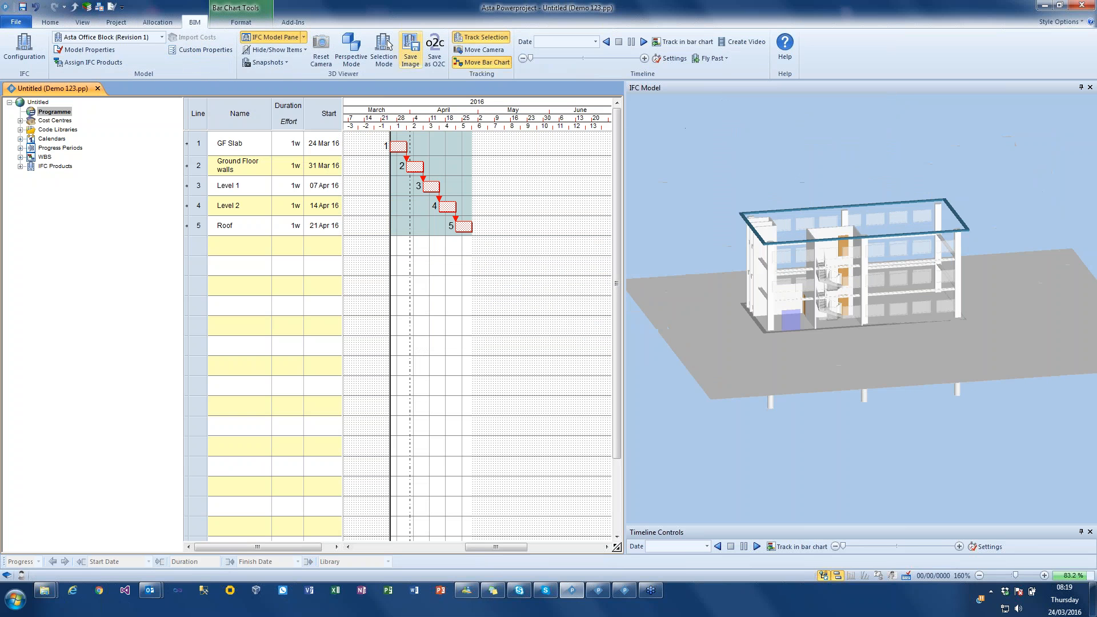
click(272, 54)
click(292, 136)
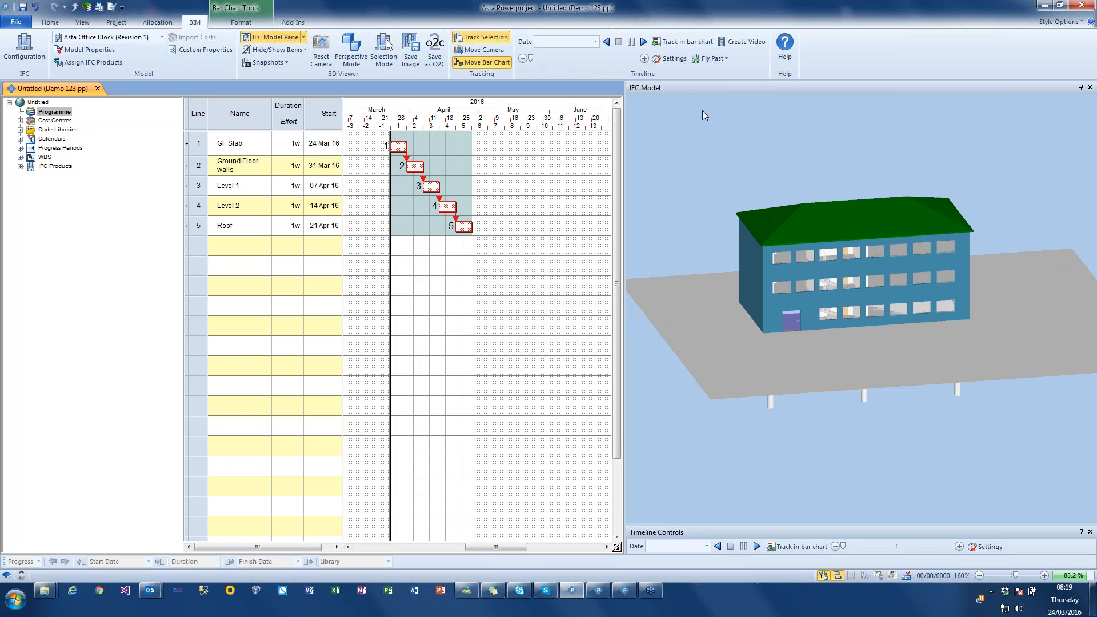
- Set the timeline simulation duration to complete after 10 seconds
click(664, 59)
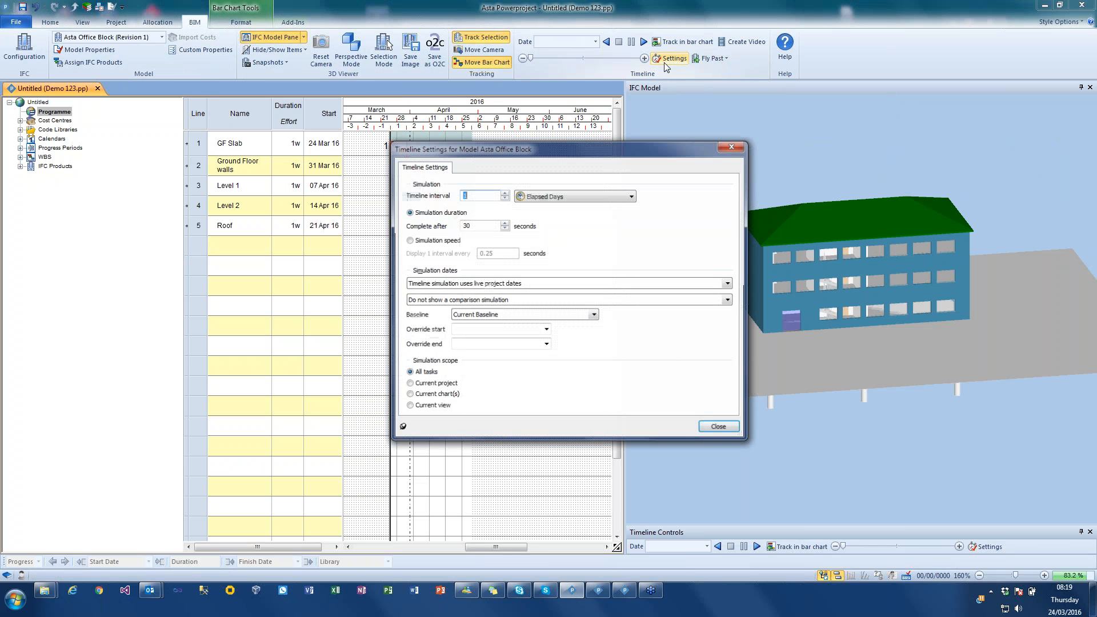
key(Tab)
text(1)
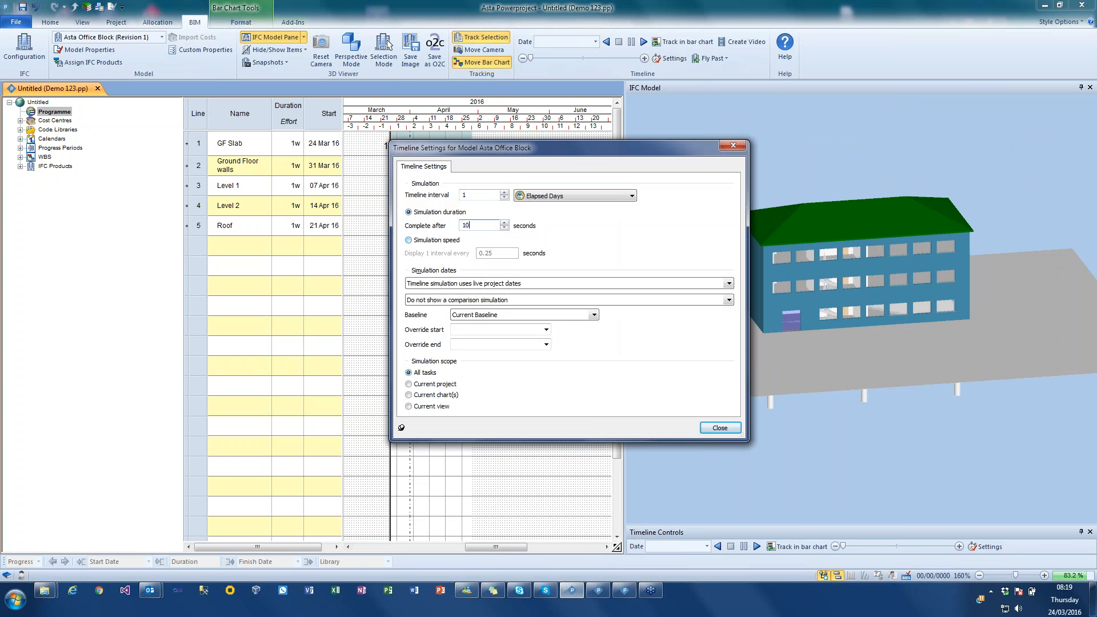
click(719, 427)
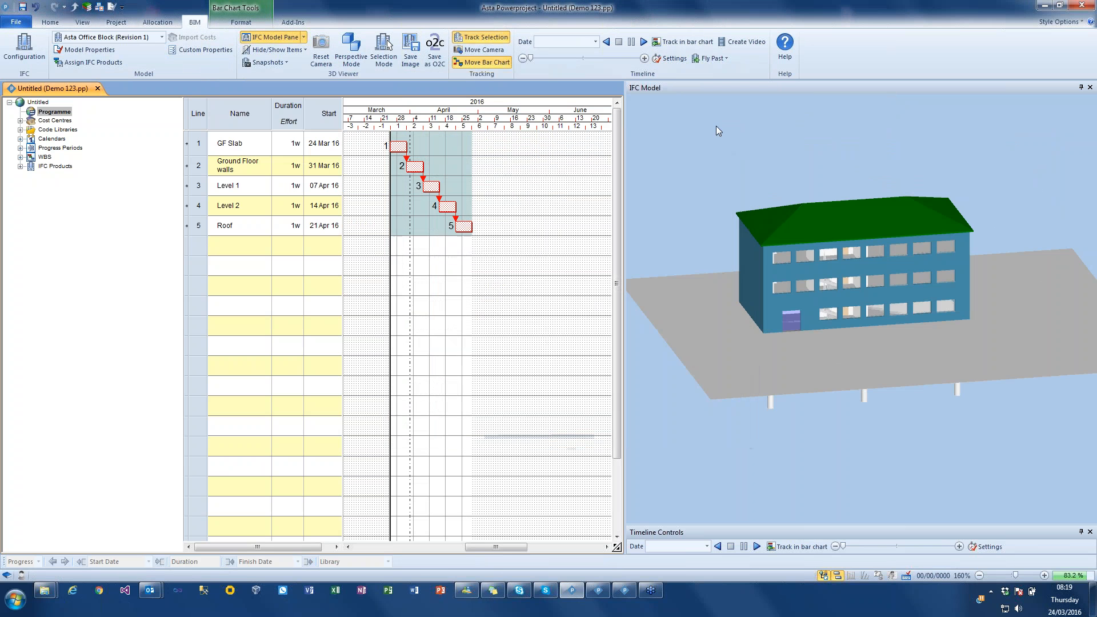
- Play the construction timeline simulation with tracking in the bar chart turned on, and stop it at the end
click(642, 41)
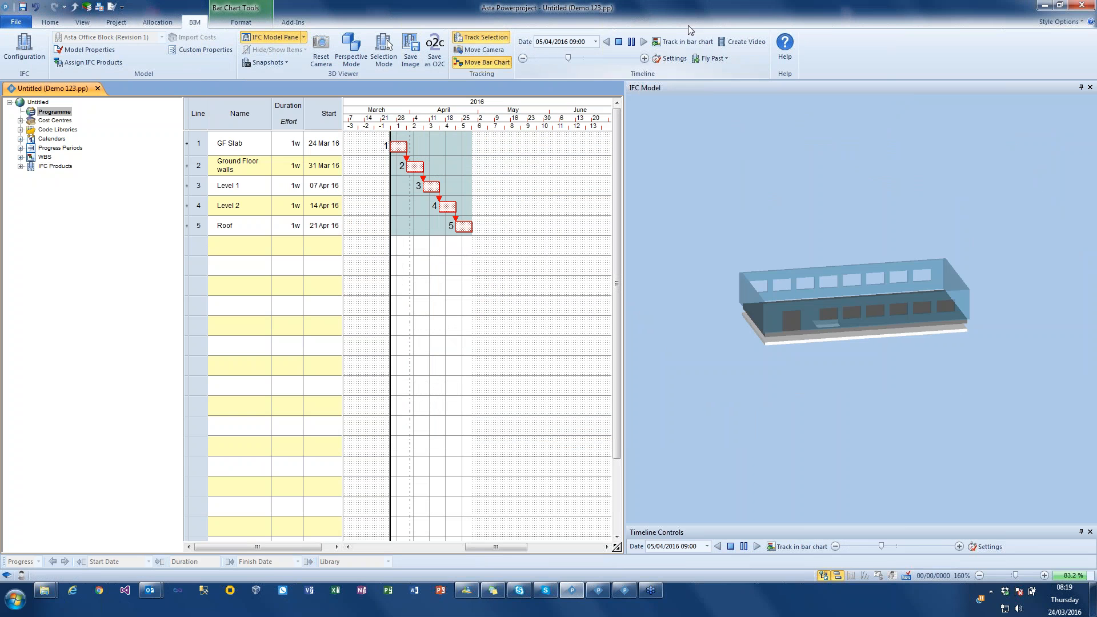
click(692, 42)
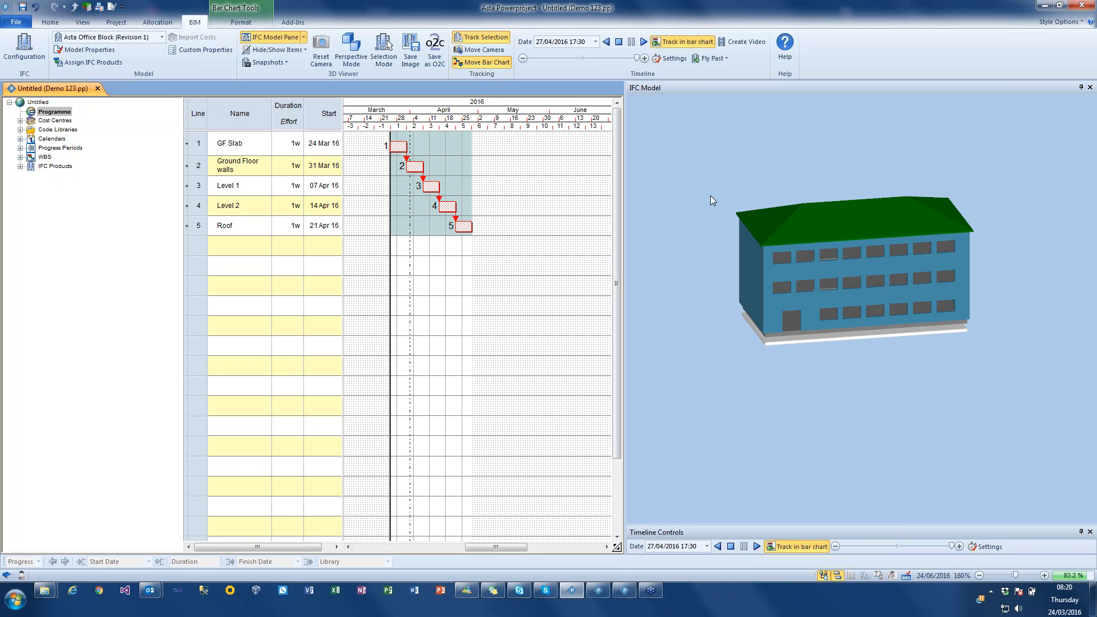
click(616, 44)
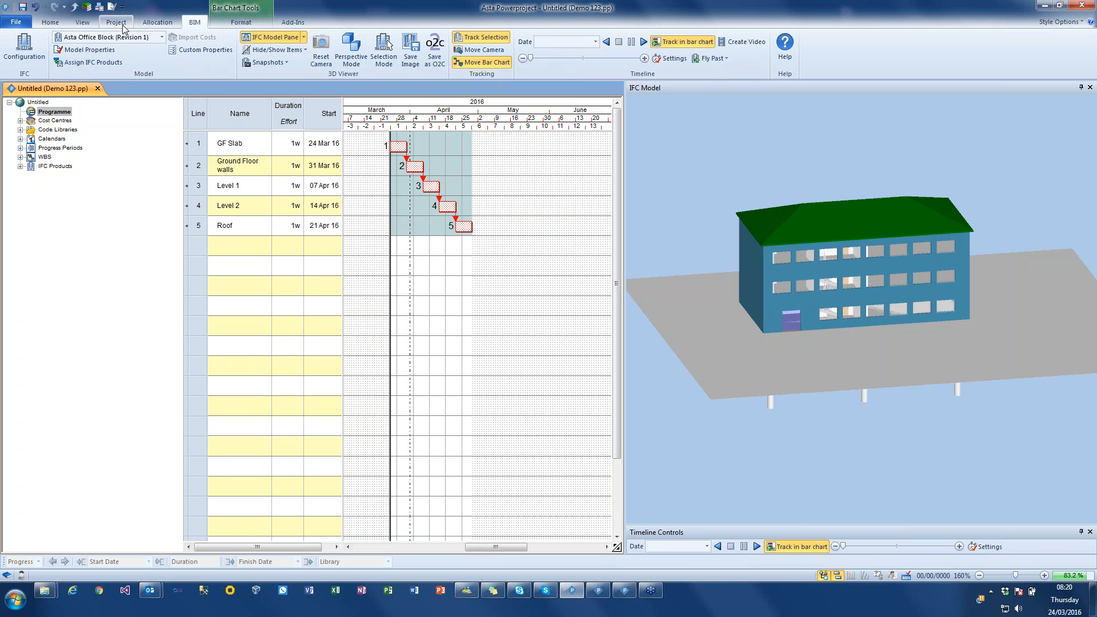
- Show the IFC properties of model elements and widen the area for them beside the bar chart
click(303, 37)
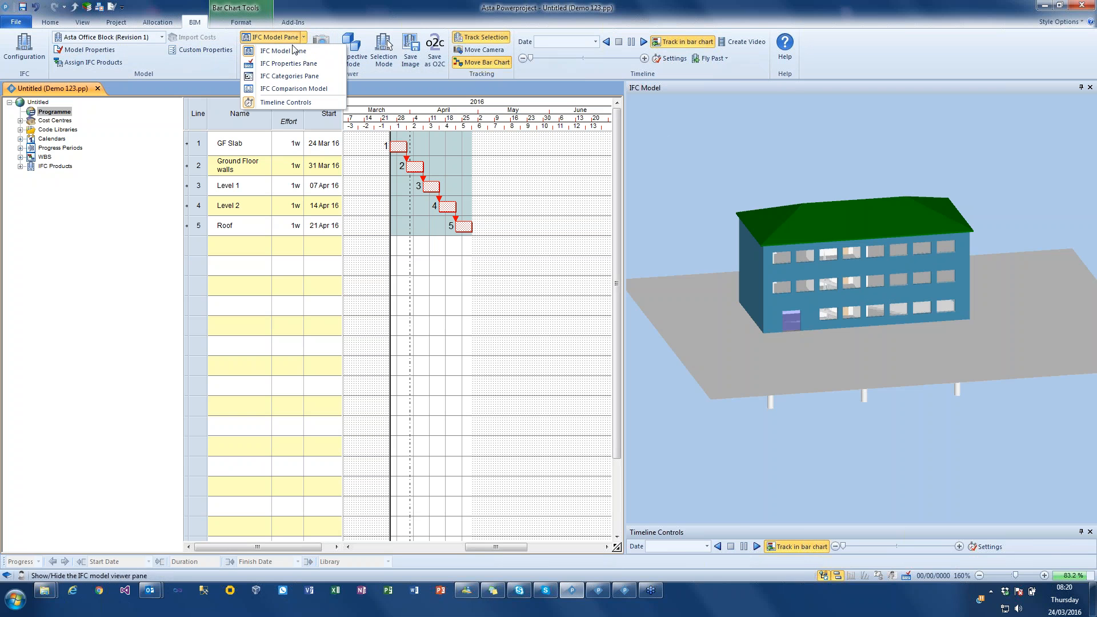
click(288, 63)
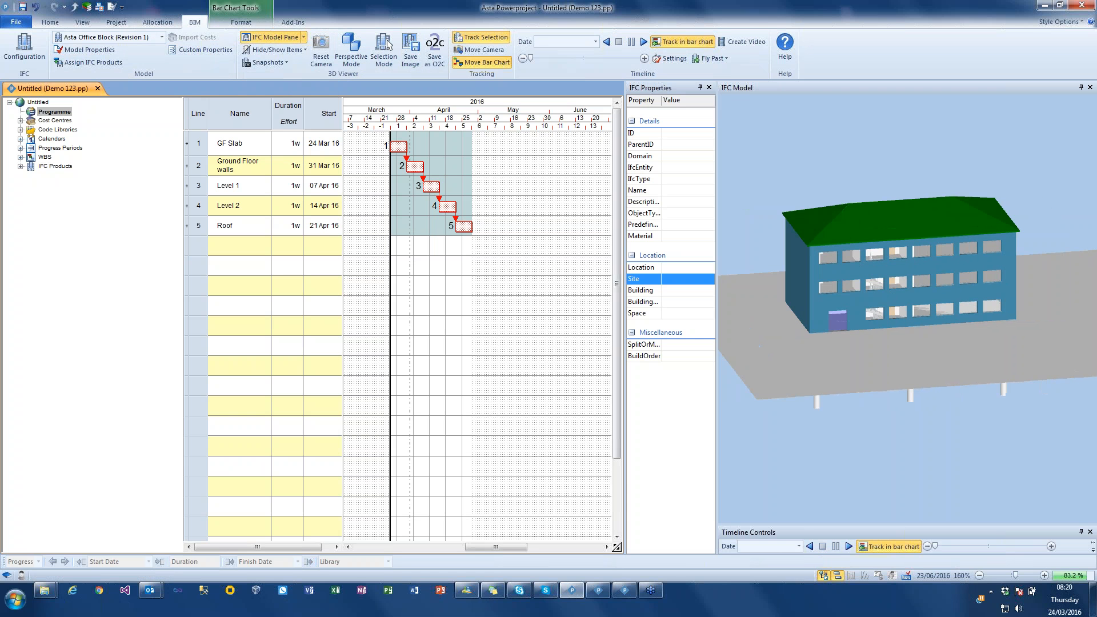
drag(625, 131, 472, 131)
- Set the build order to 1 for the ground-floor end wall nearest the entrance and 2 for the ground-floor entrance wall
click(745, 317)
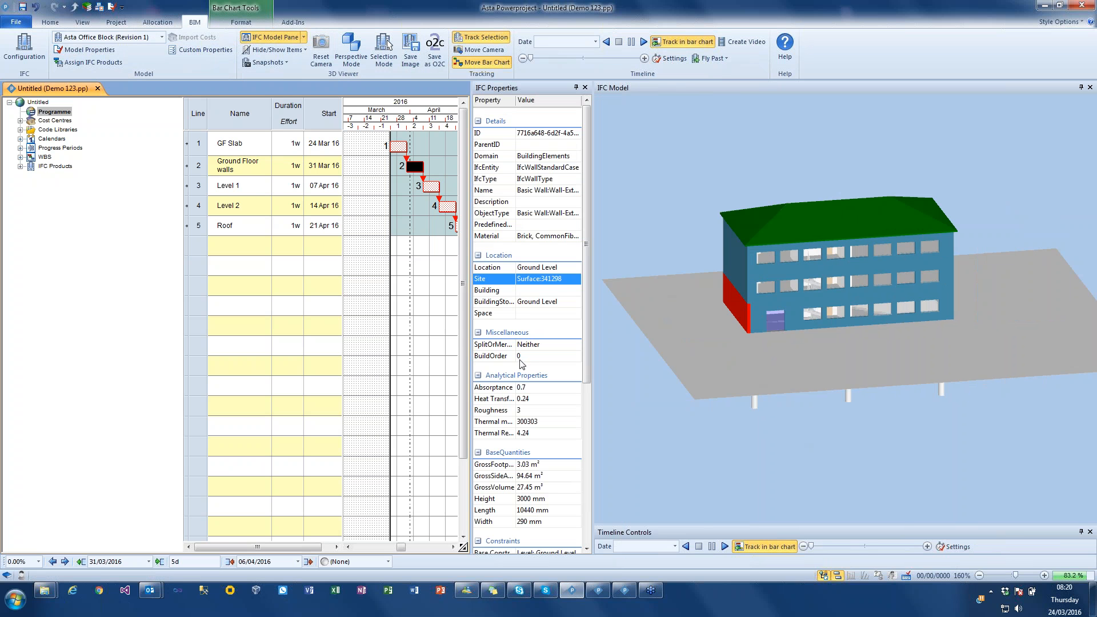
click(520, 357)
text(1)
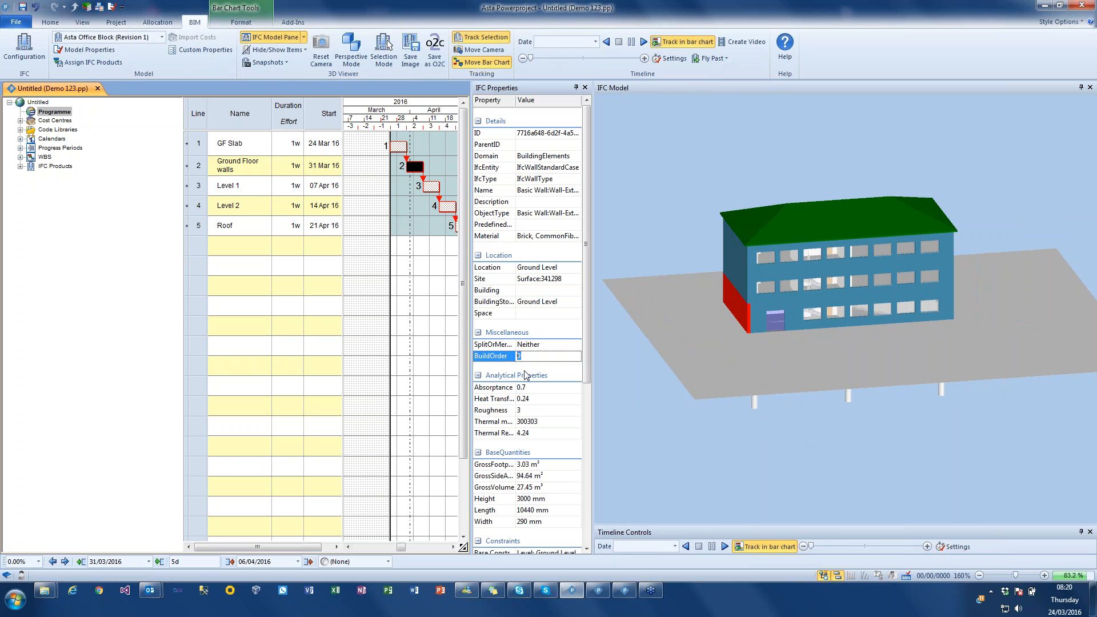
click(761, 324)
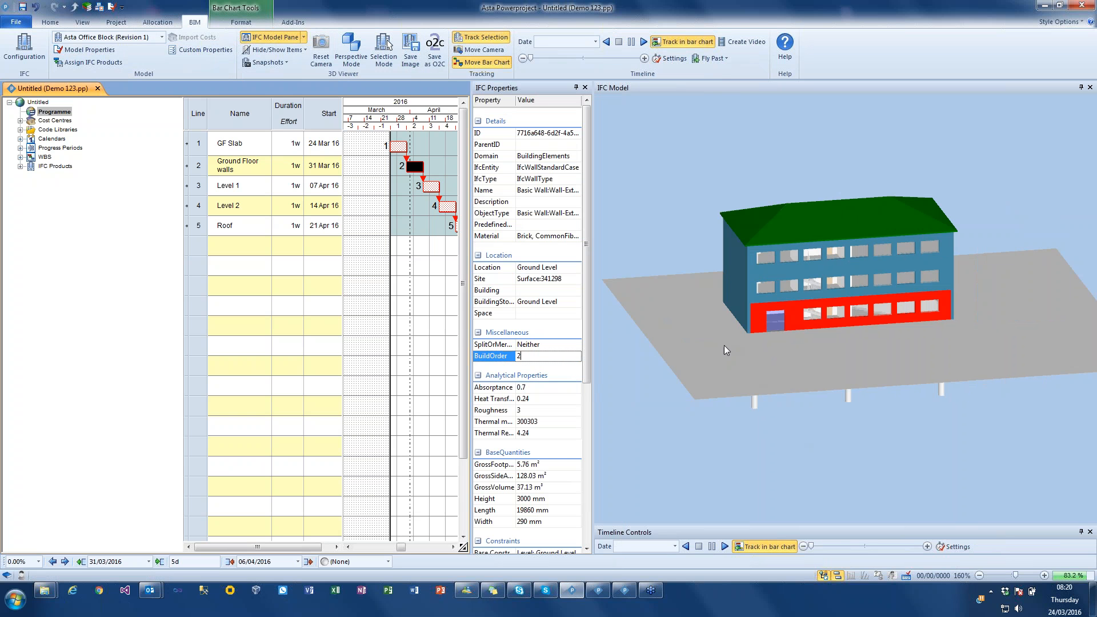
- Set the build order to 3 for the ground-floor wall at the far end and 4 for the ground-floor rear wall
drag(724, 345, 934, 351)
click(863, 327)
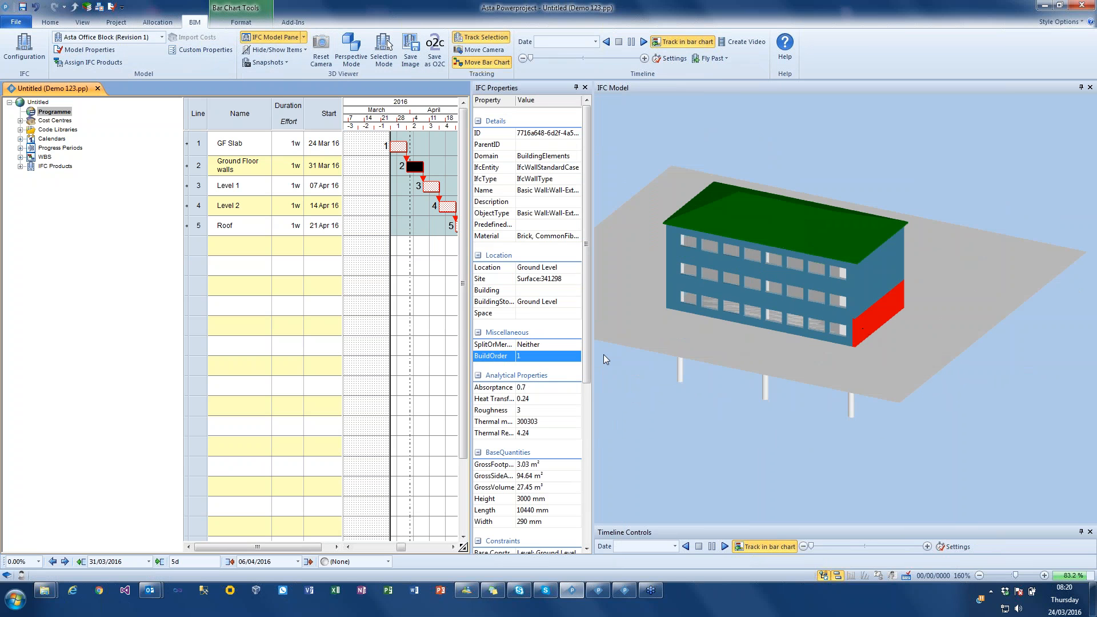
click(780, 337)
text(4)
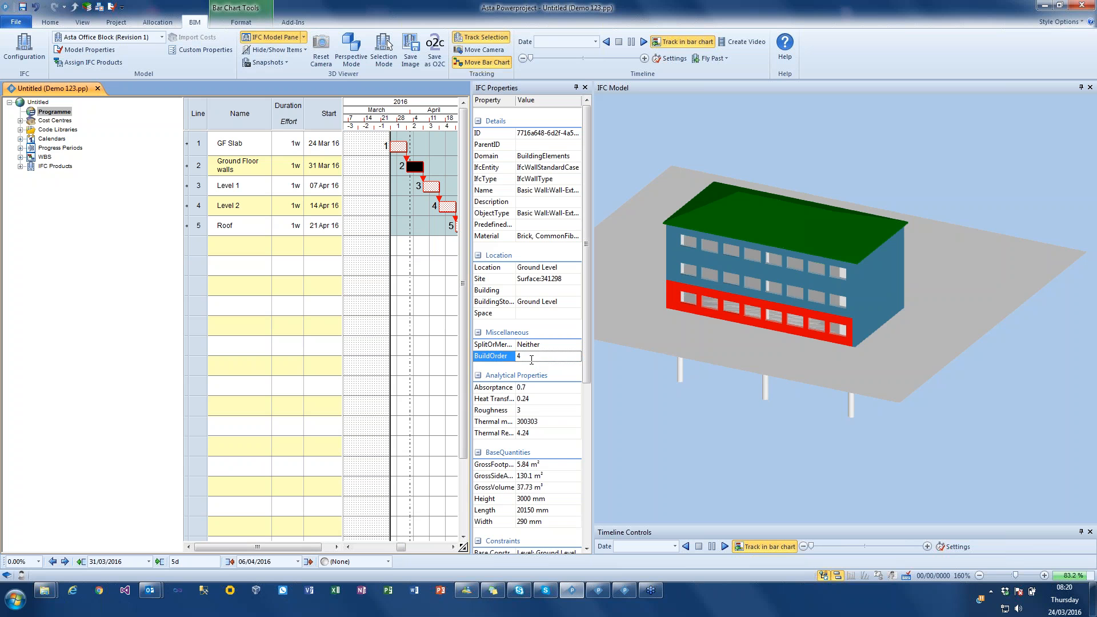
- Set the build order to 4 for the rear external walls on Level 1 and Level 2
click(668, 283)
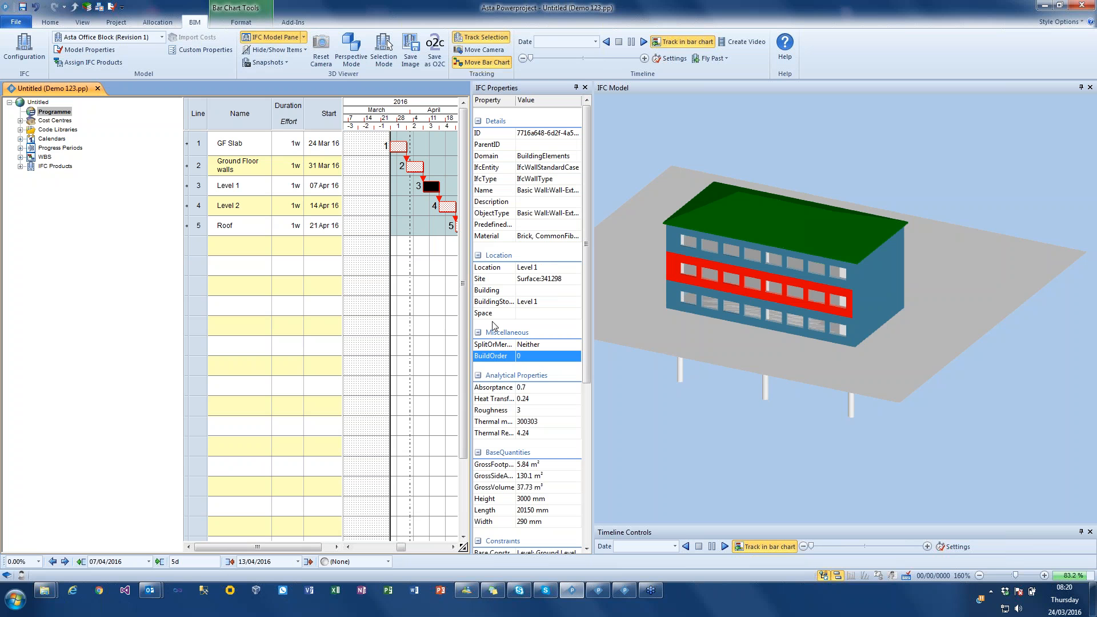
text(4)
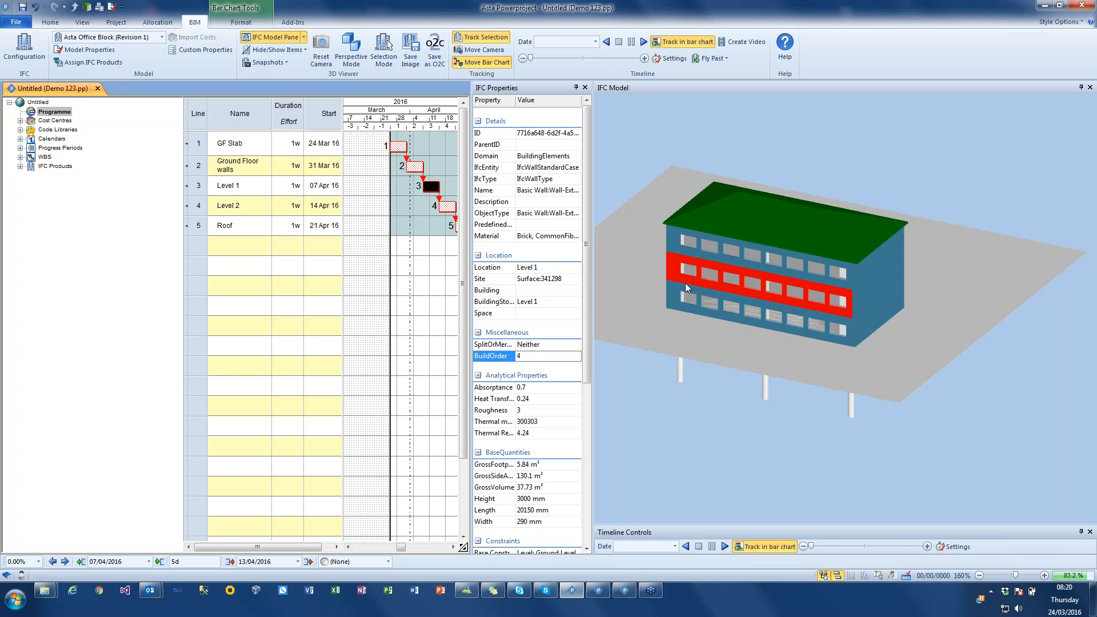
click(681, 248)
click(542, 355)
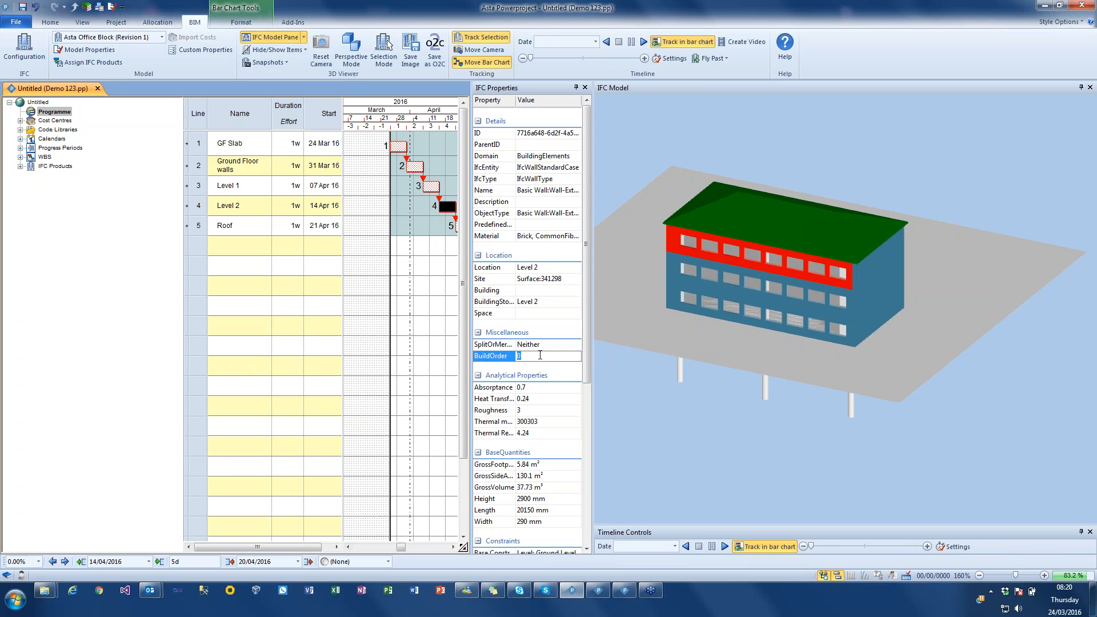
text(4)
key(Return)
- Set the build order of the Level 1 far end wall to 3 and edit that of the Level 2 wall above it
click(866, 321)
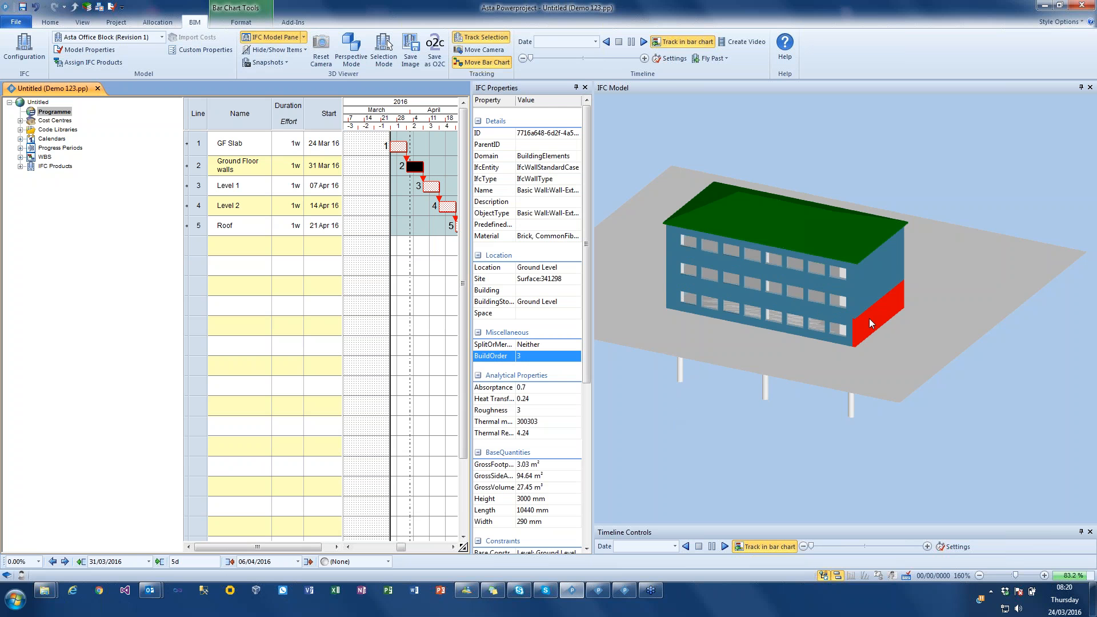
click(869, 299)
click(542, 355)
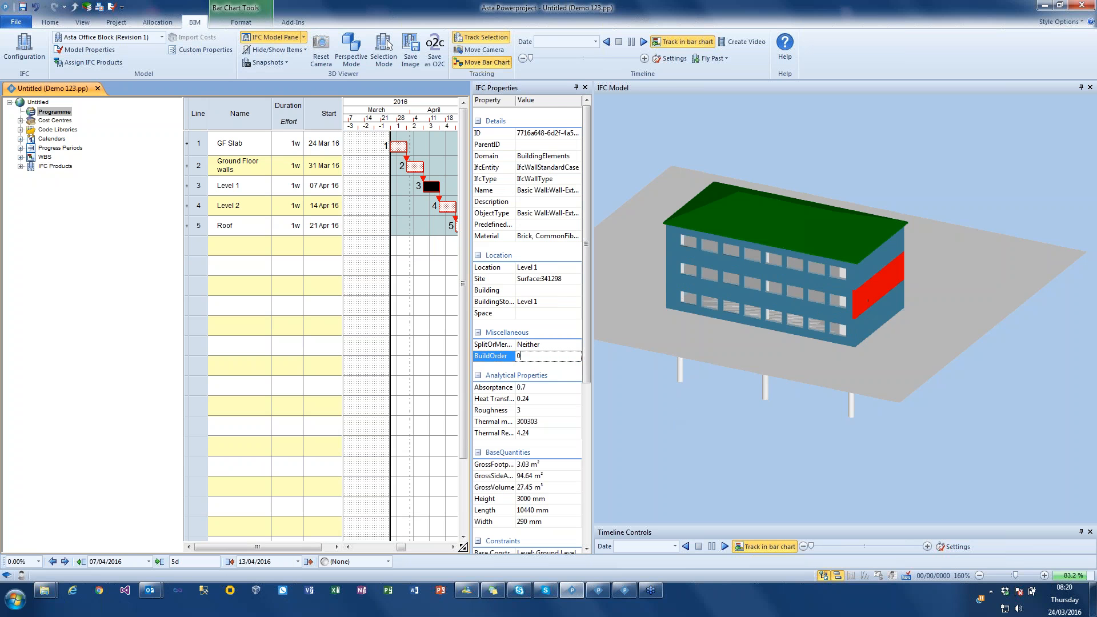
text(3)
key(Return)
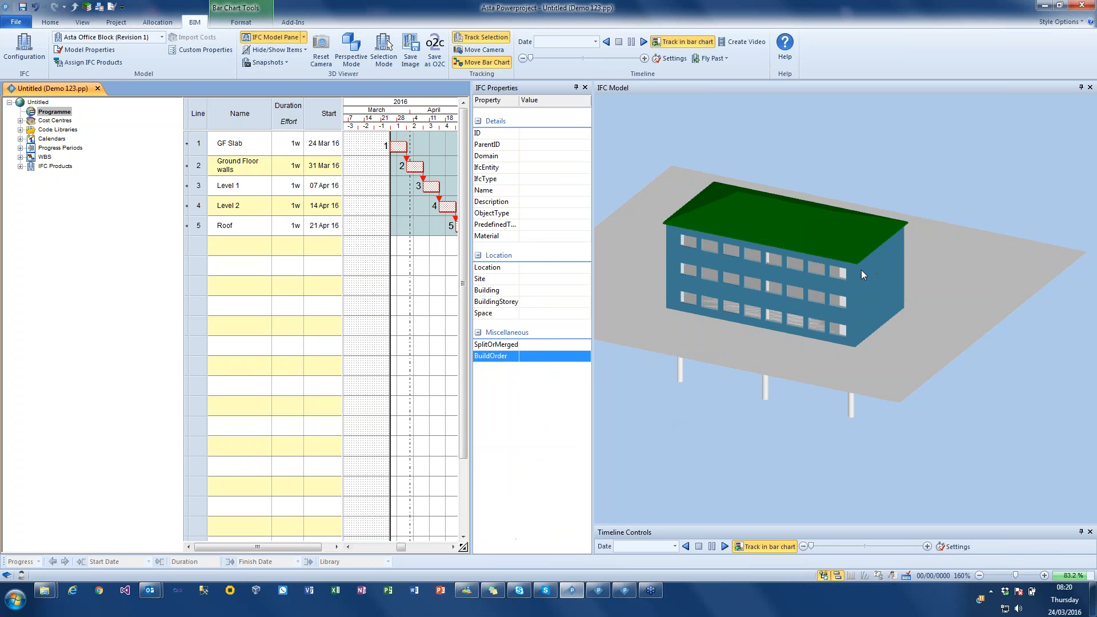
click(863, 267)
click(532, 356)
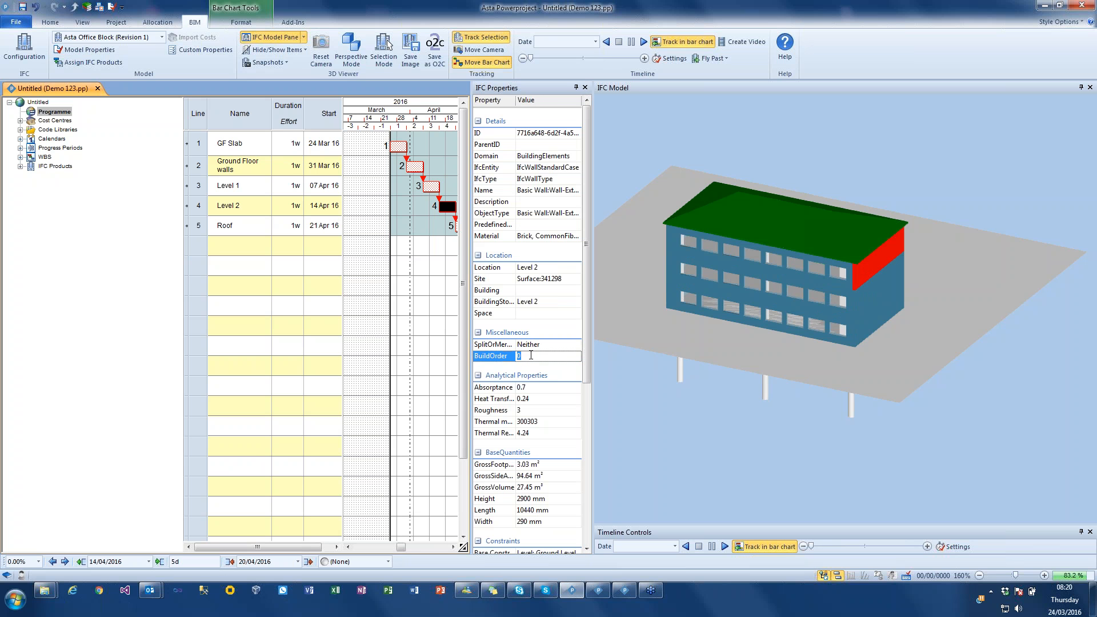
key(Return)
click(865, 296)
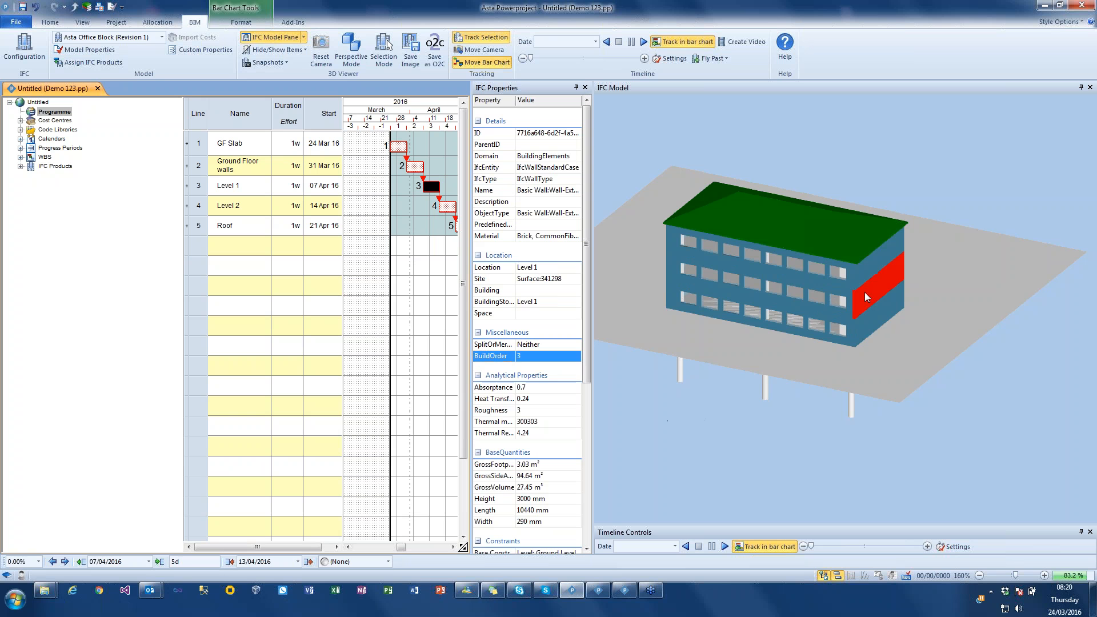
- Edit the build order of the Level 1 and Level 2 entrance-side walls, using the ground-floor entrance wall as reference
drag(925, 362, 788, 327)
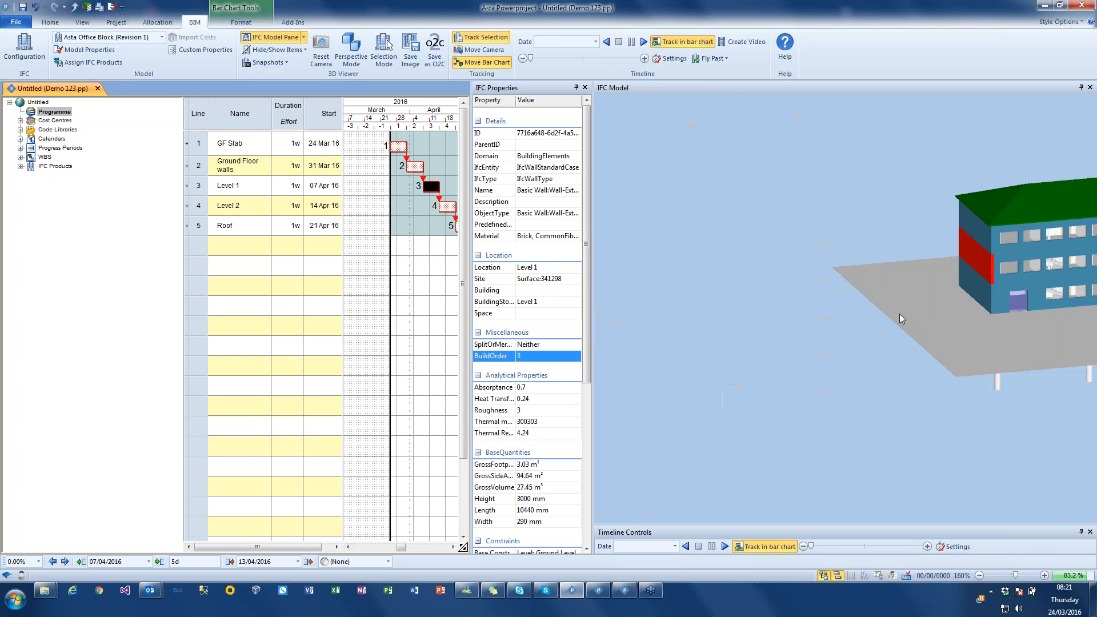
right_drag(899, 313, 704, 313)
click(777, 298)
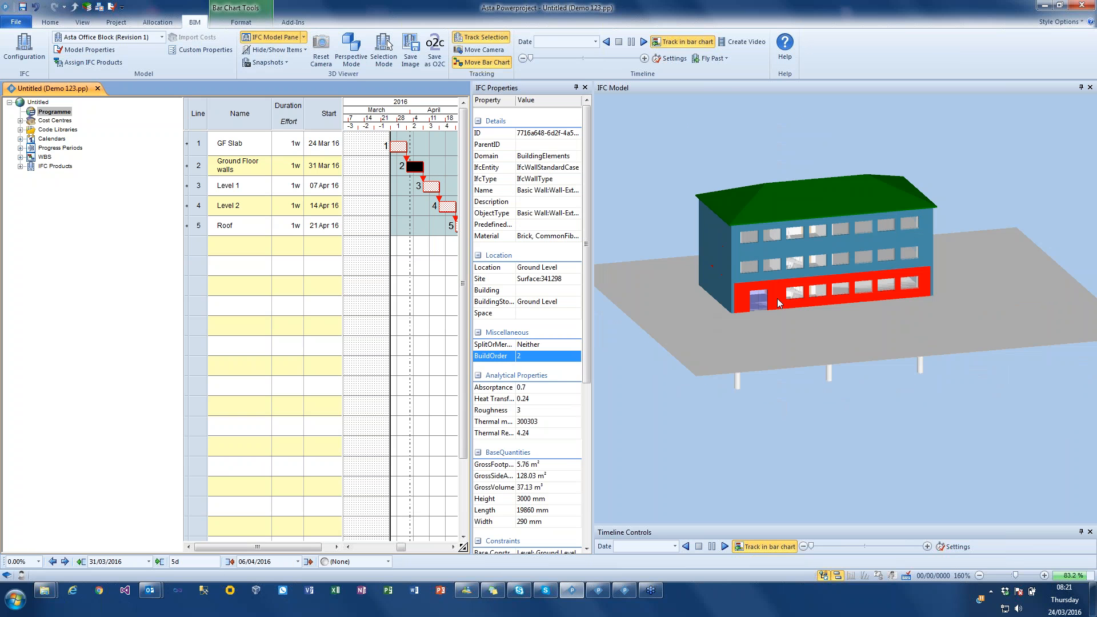
click(779, 277)
click(507, 356)
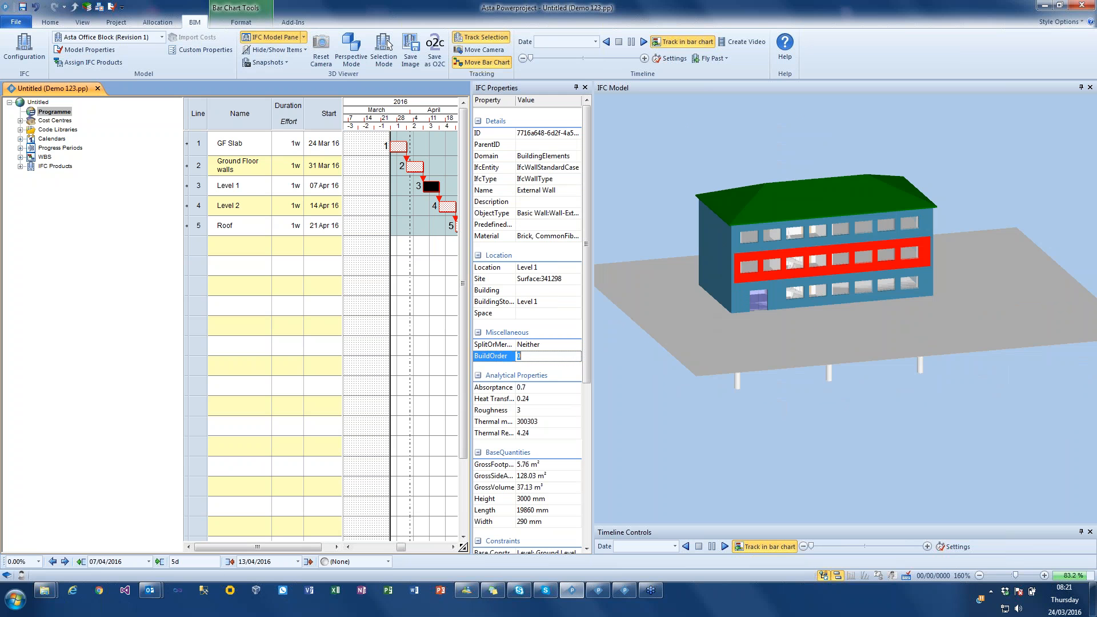
click(734, 242)
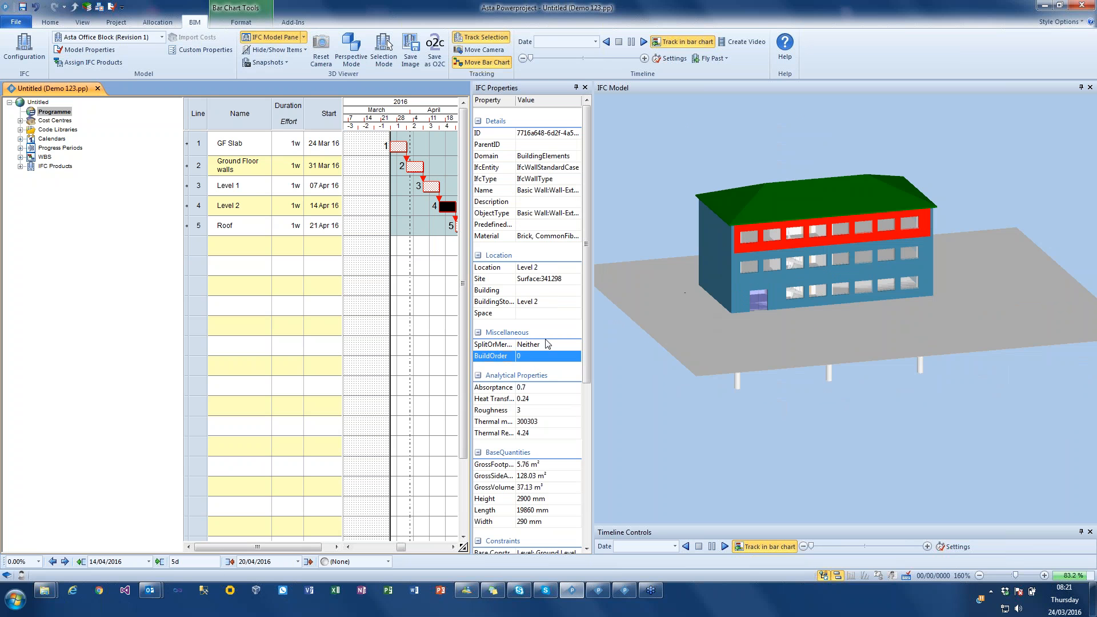
click(879, 375)
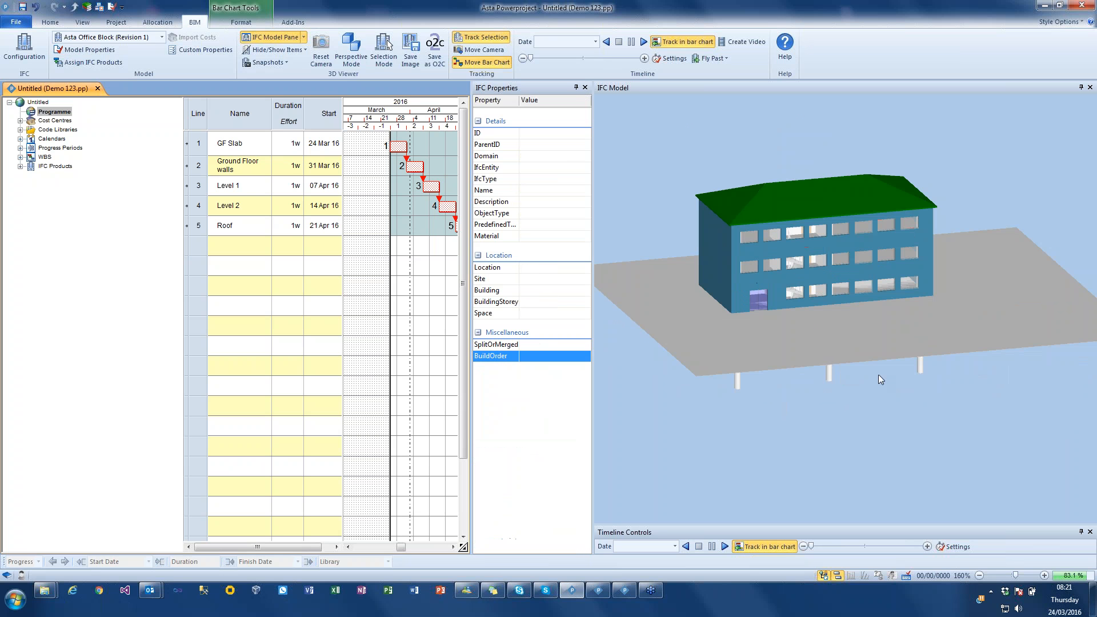
- Set the build order to 1 for the remaining windowless end walls on Ground Level, Level 1 and Level 2
drag(918, 372, 845, 389)
right_drag(912, 372, 819, 392)
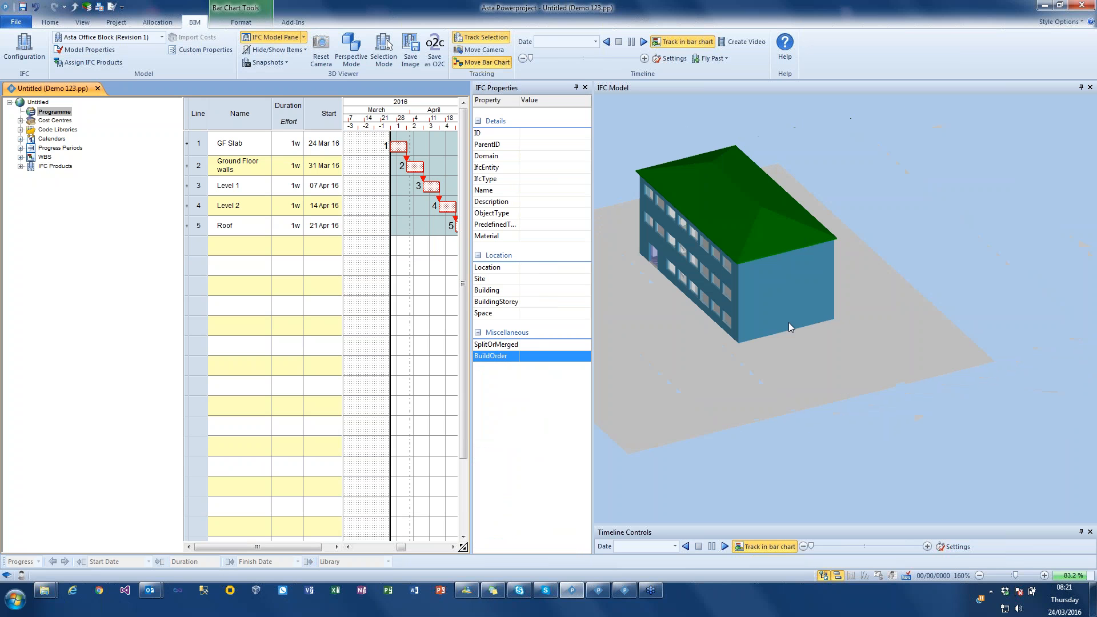
click(788, 323)
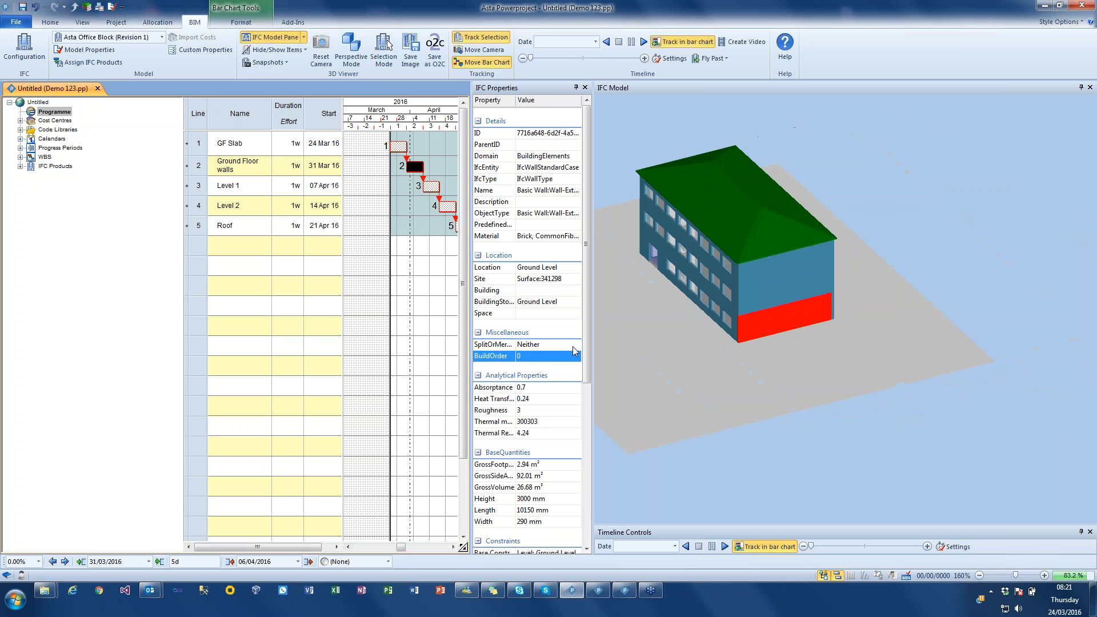
click(535, 356)
click(753, 308)
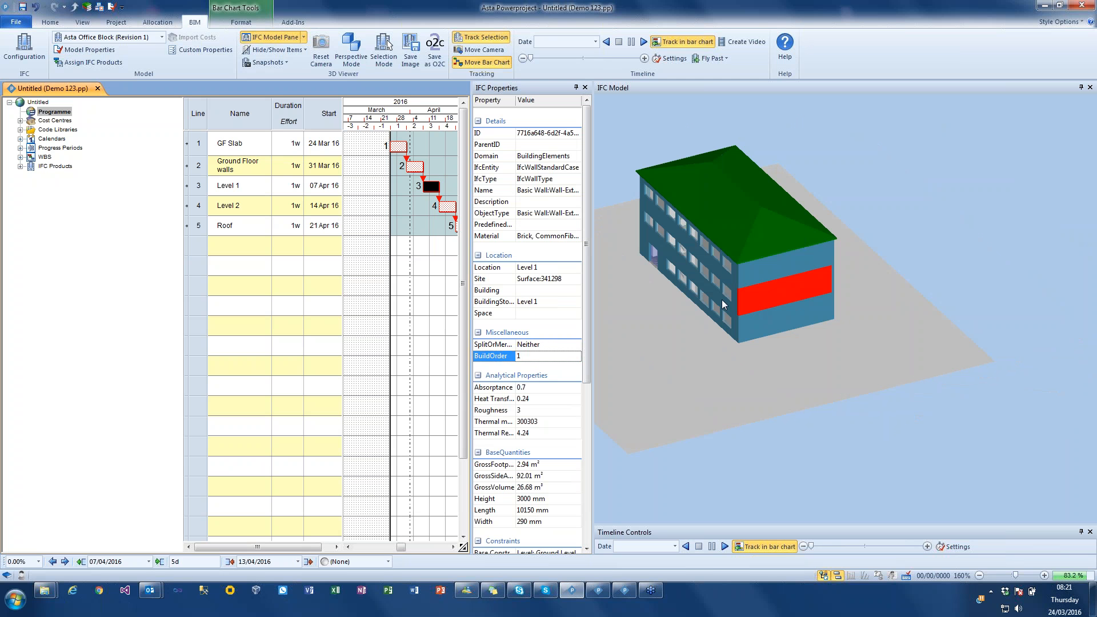
click(754, 275)
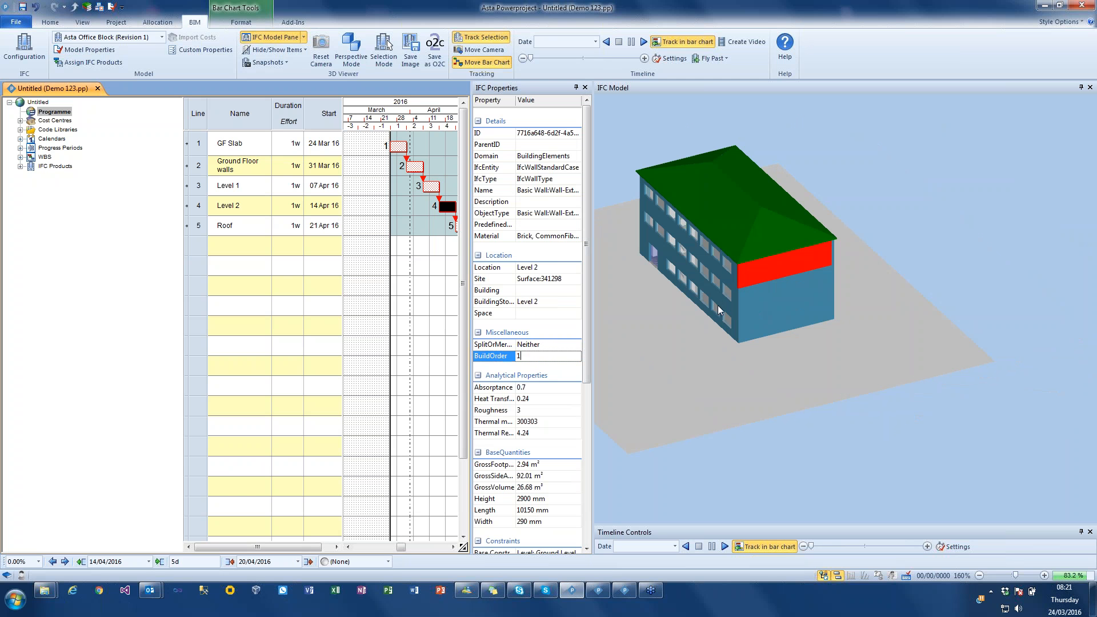
- Check the build order of the ground-floor rear wall, and play the construction timeline to its end before stopping it
click(825, 417)
drag(862, 298, 824, 322)
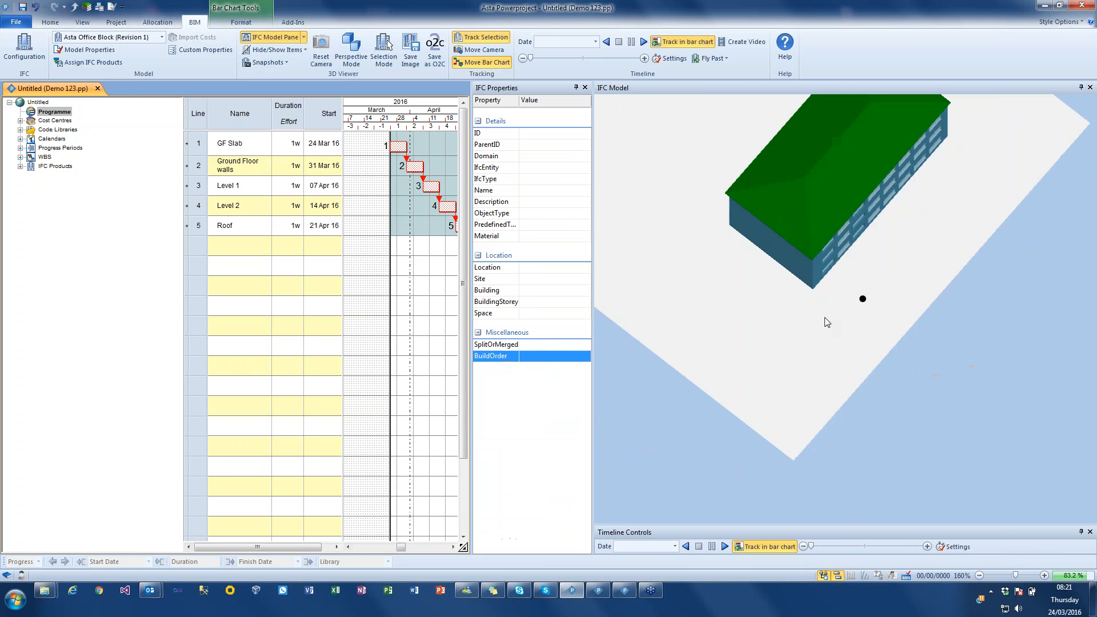
click(823, 272)
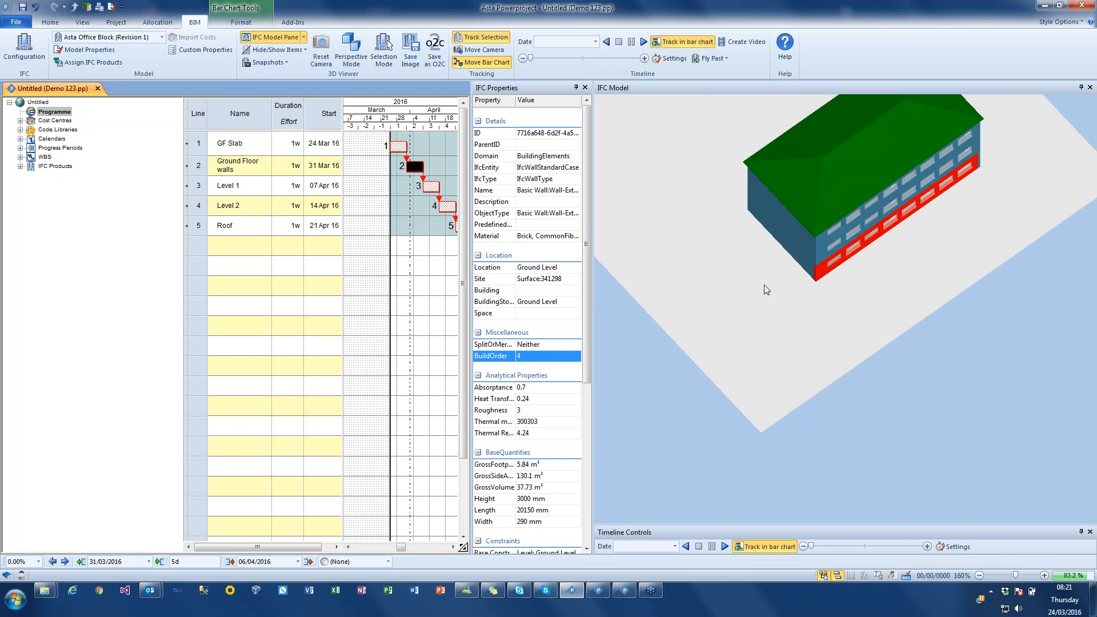
drag(765, 290, 708, 270)
click(629, 105)
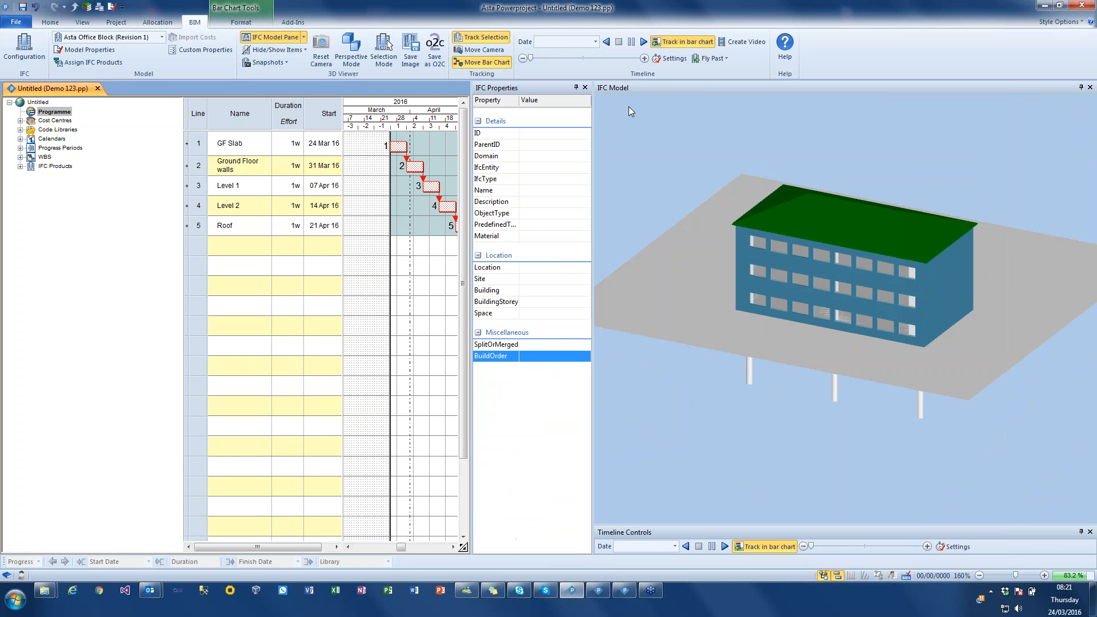
click(643, 42)
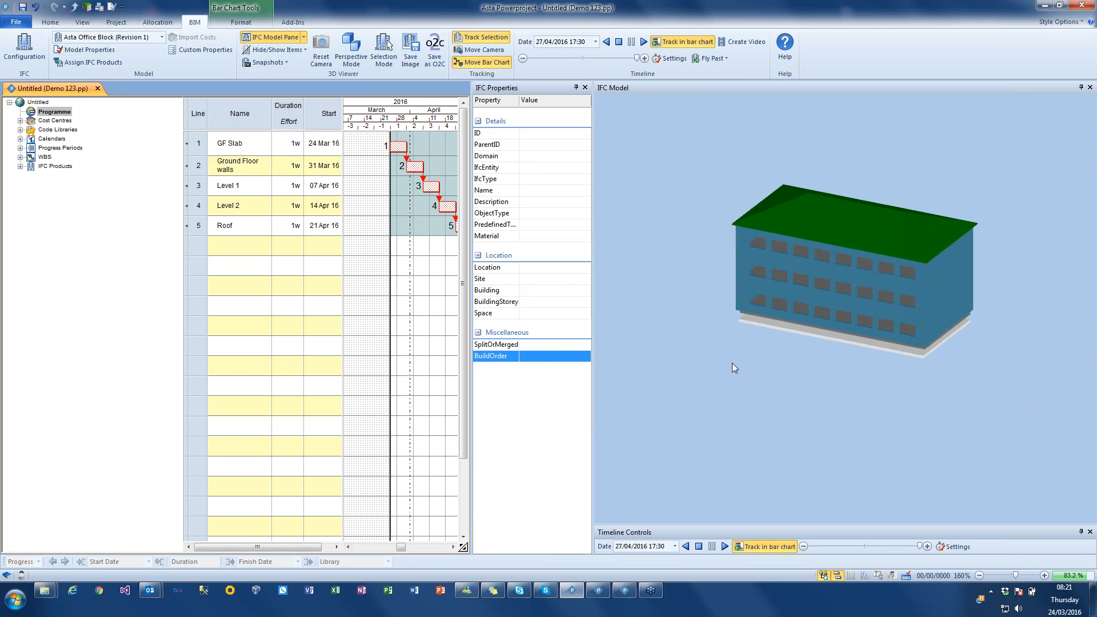
click(618, 43)
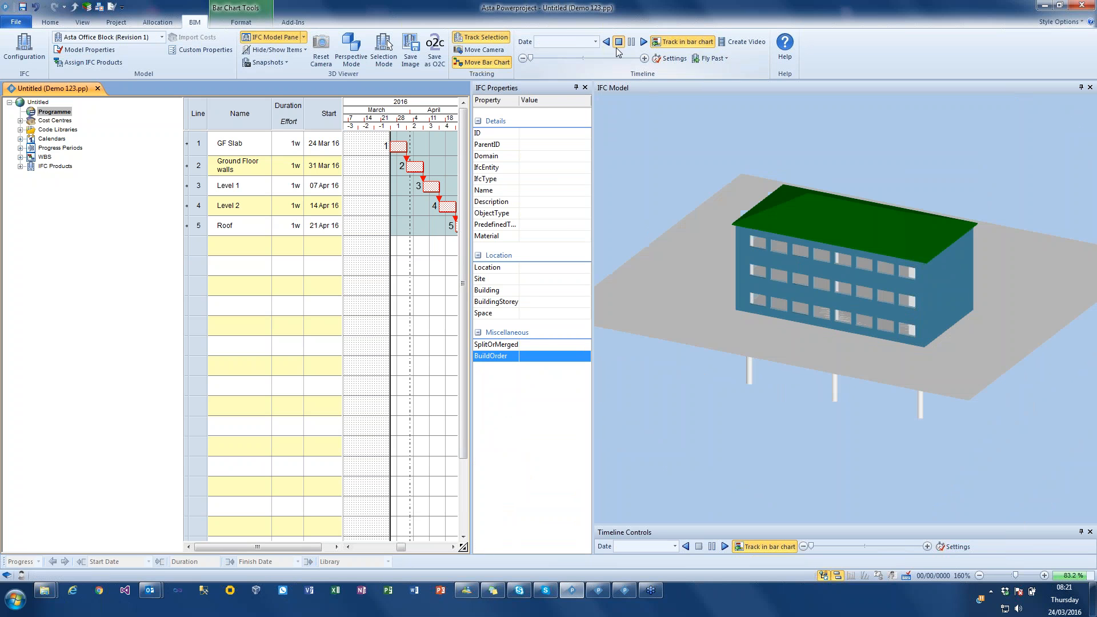
- Insert a task named Piling above GF Slab and link it to the GF Slab task
right_click(194, 146)
click(232, 205)
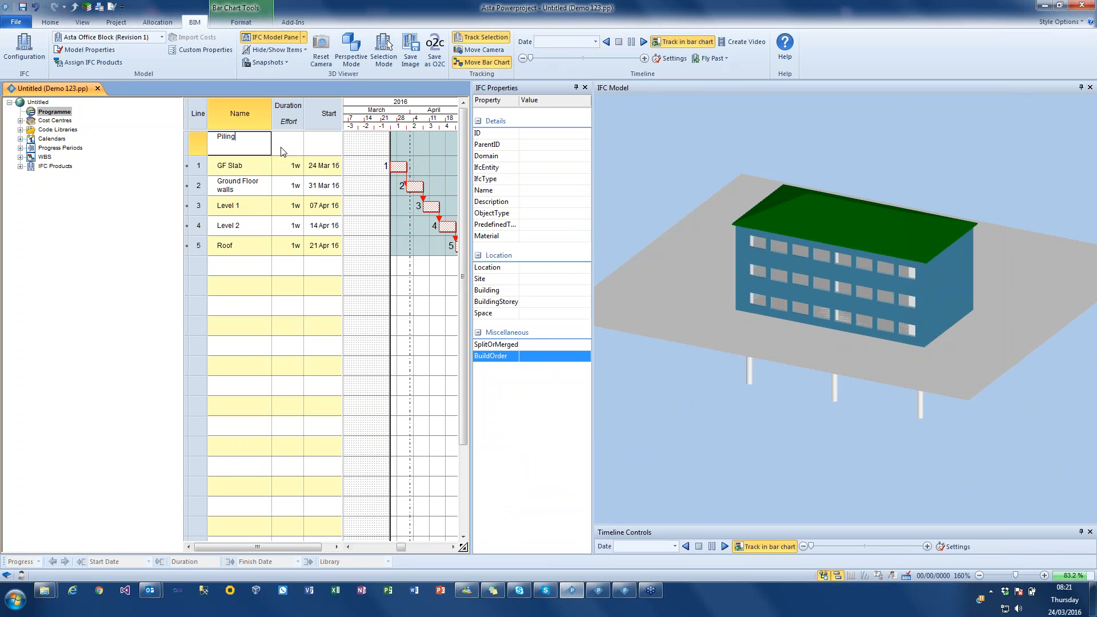
text(Piling)
key(Return)
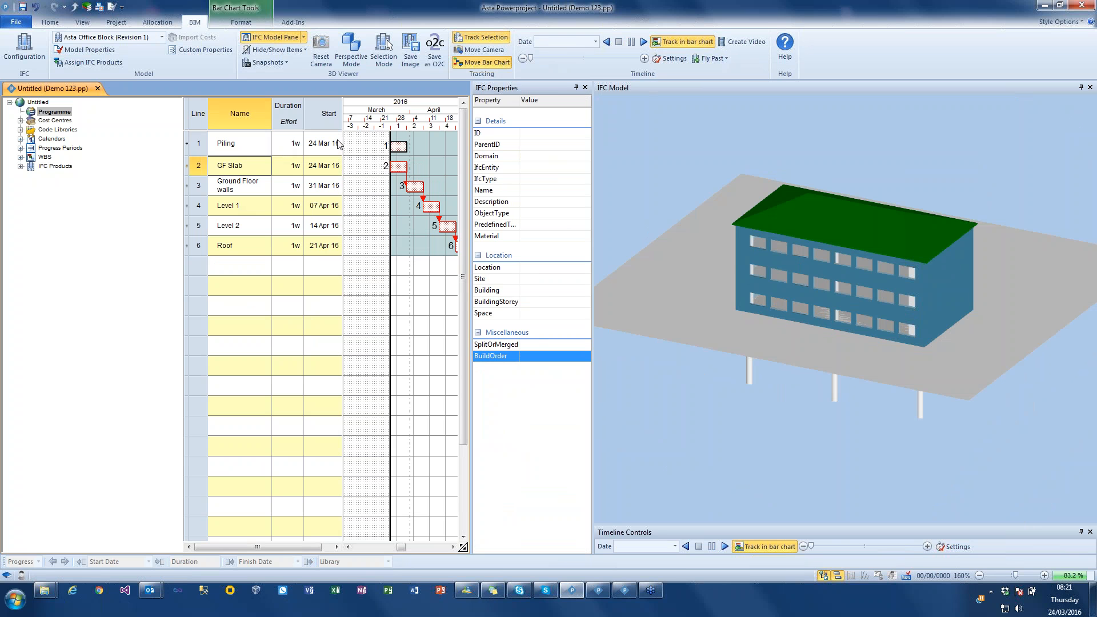
drag(402, 154, 394, 168)
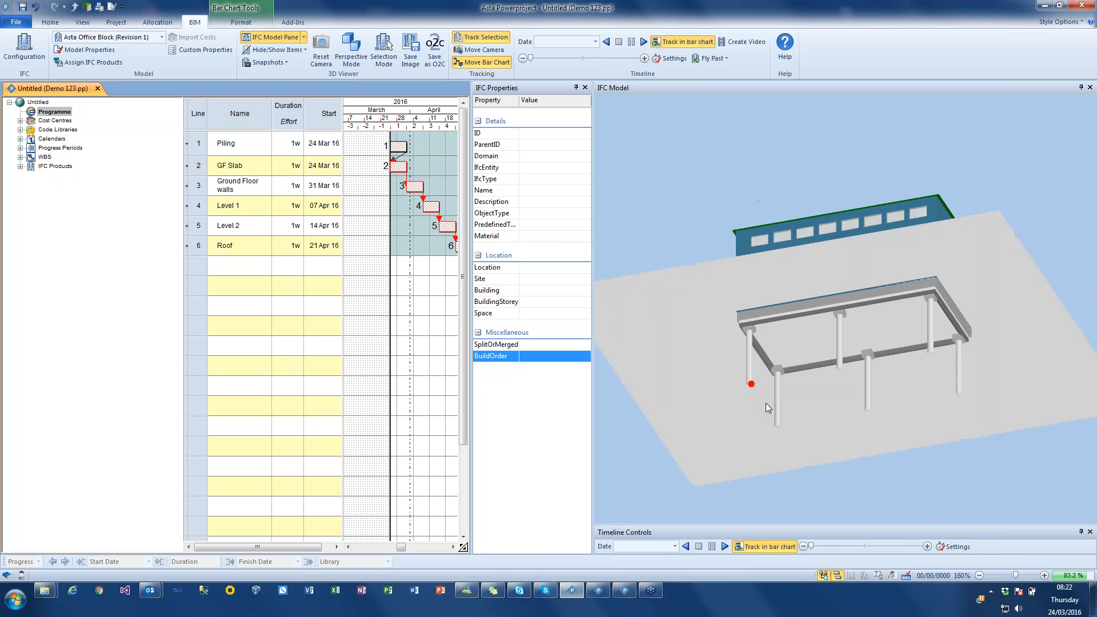
- Select all six foundation piles beneath the building and assign them sequential product build orders
click(750, 380)
ctrl+click(790, 387)
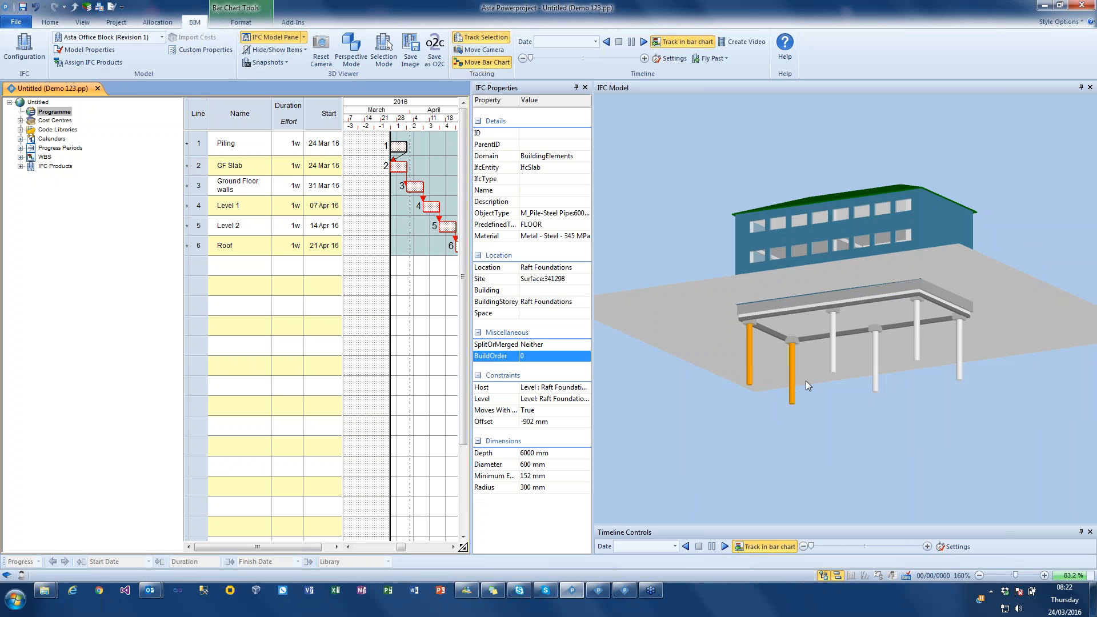
ctrl+click(831, 357)
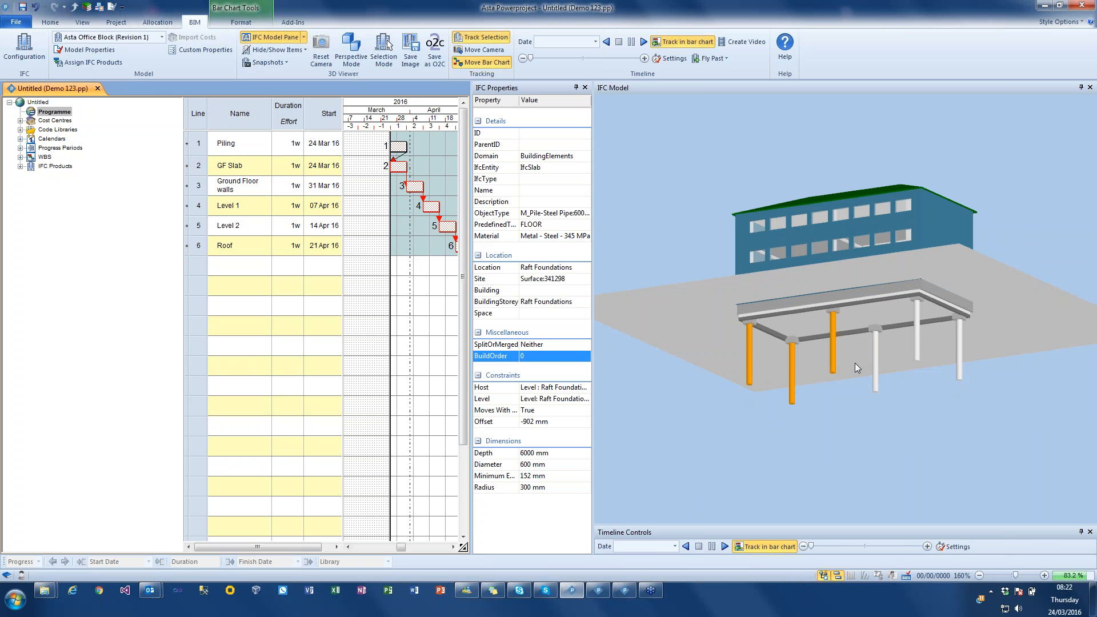
ctrl+click(918, 352)
ctrl+click(960, 365)
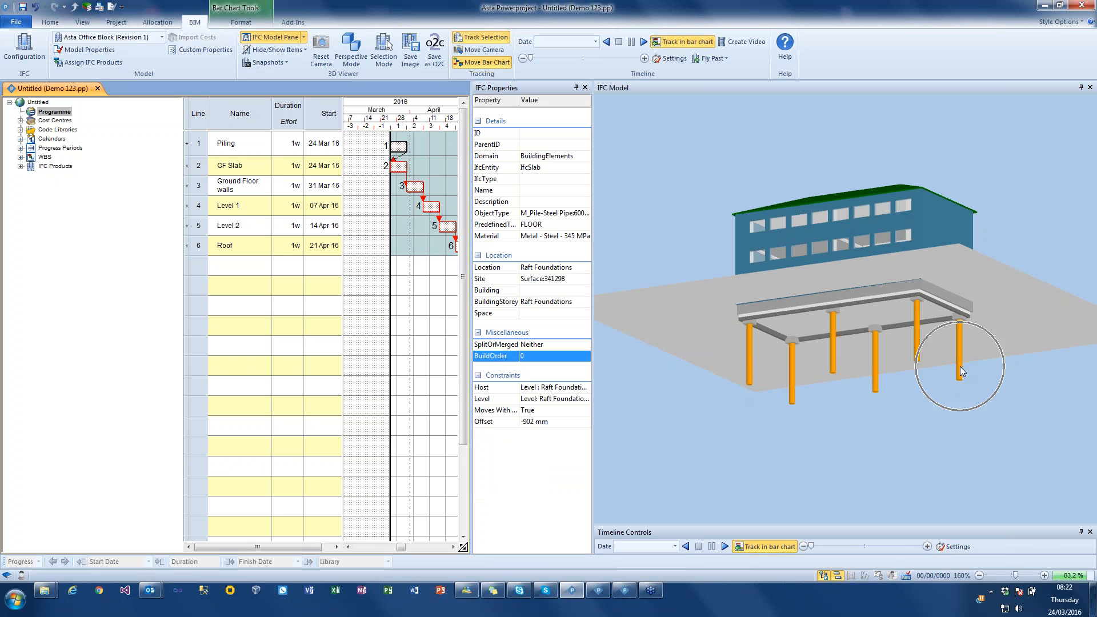
right_click(751, 370)
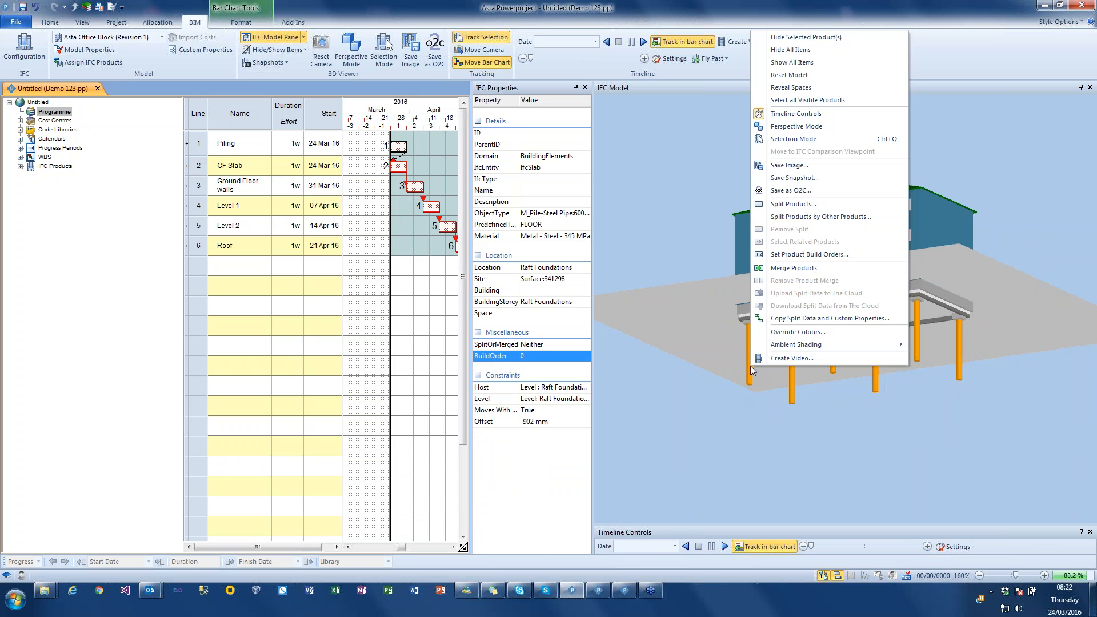
click(798, 255)
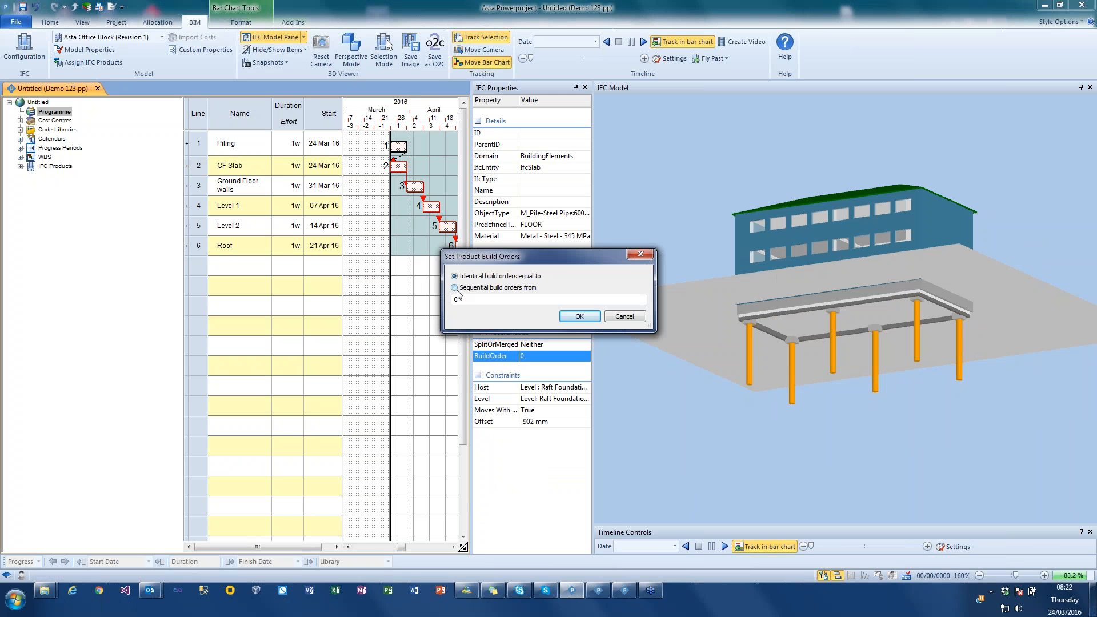
click(455, 287)
click(588, 318)
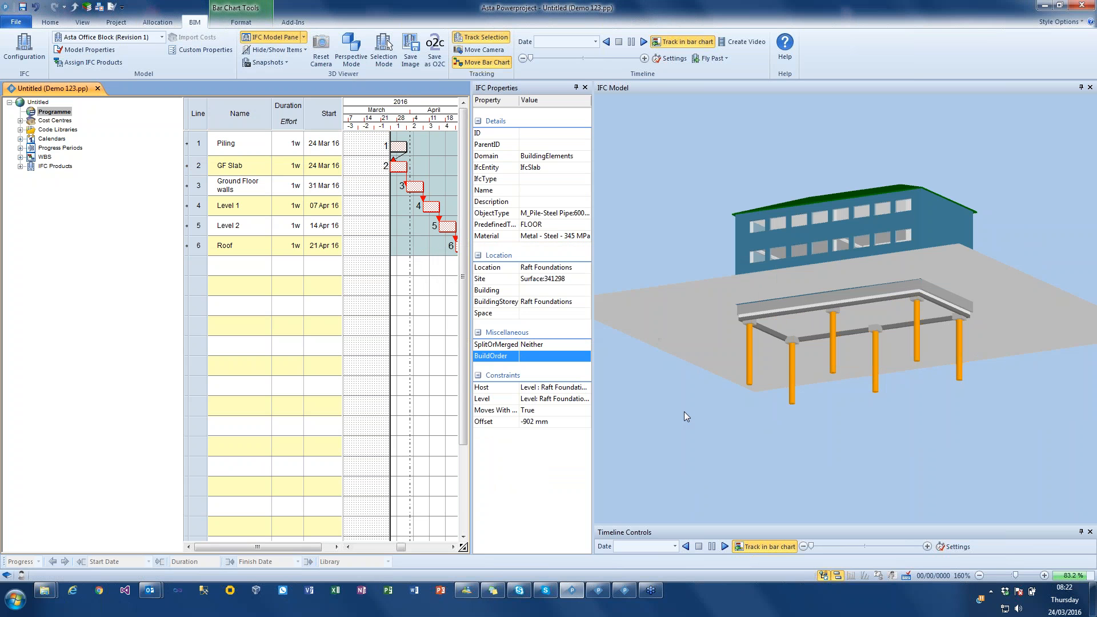
- Reschedule the programme, straightening the progress line to the progress entry period, with progress recorded against the Default period
drag(667, 283, 548, 217)
scroll(281, 65, up, 4)
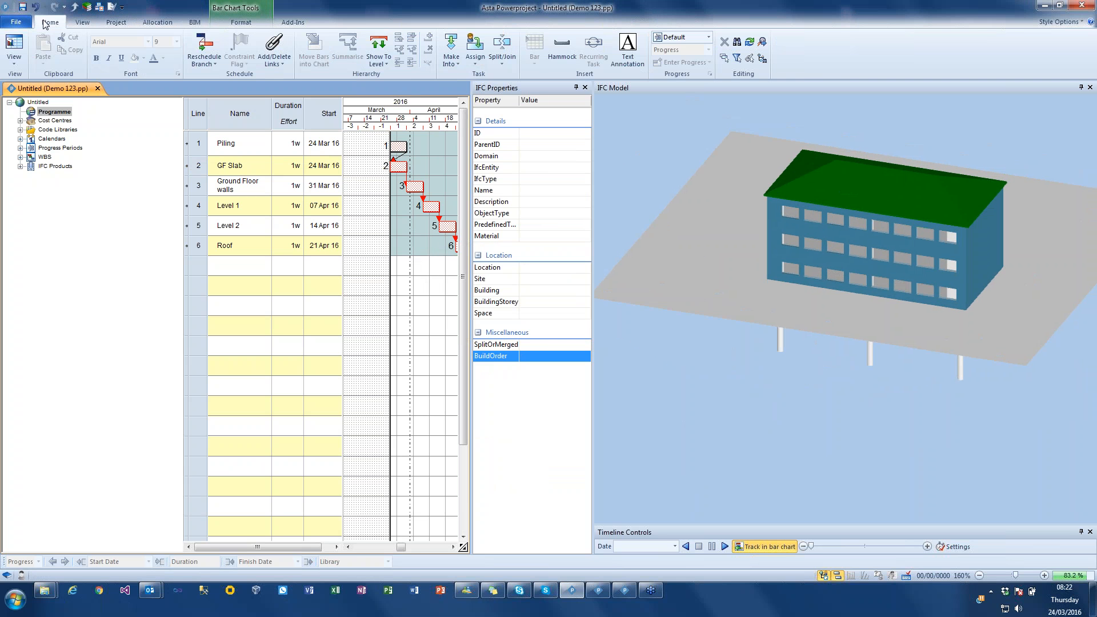
click(204, 45)
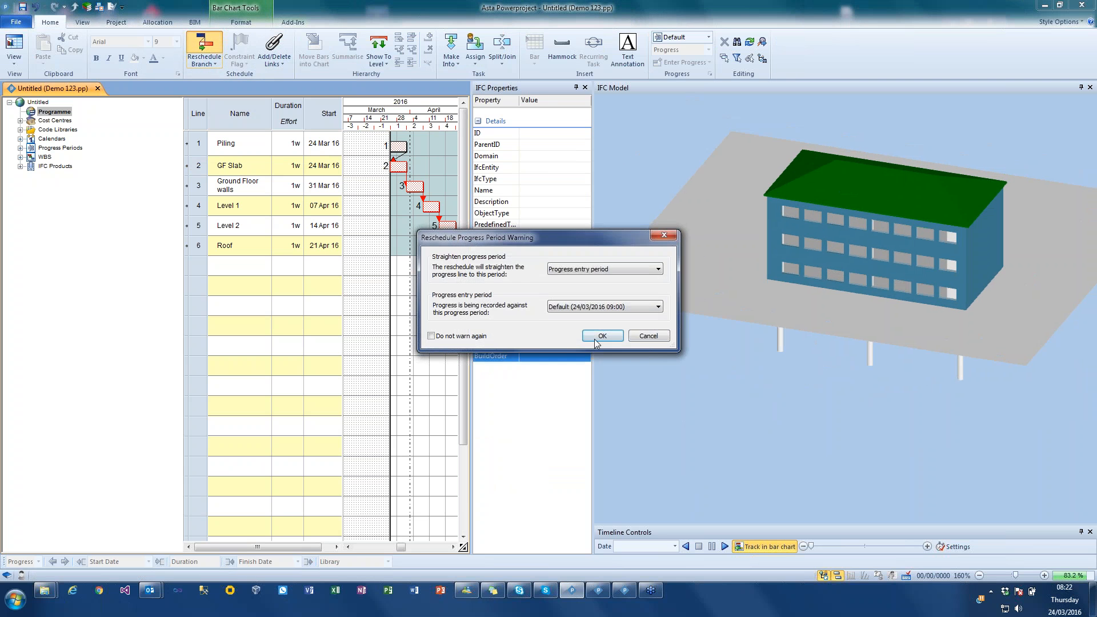
click(601, 337)
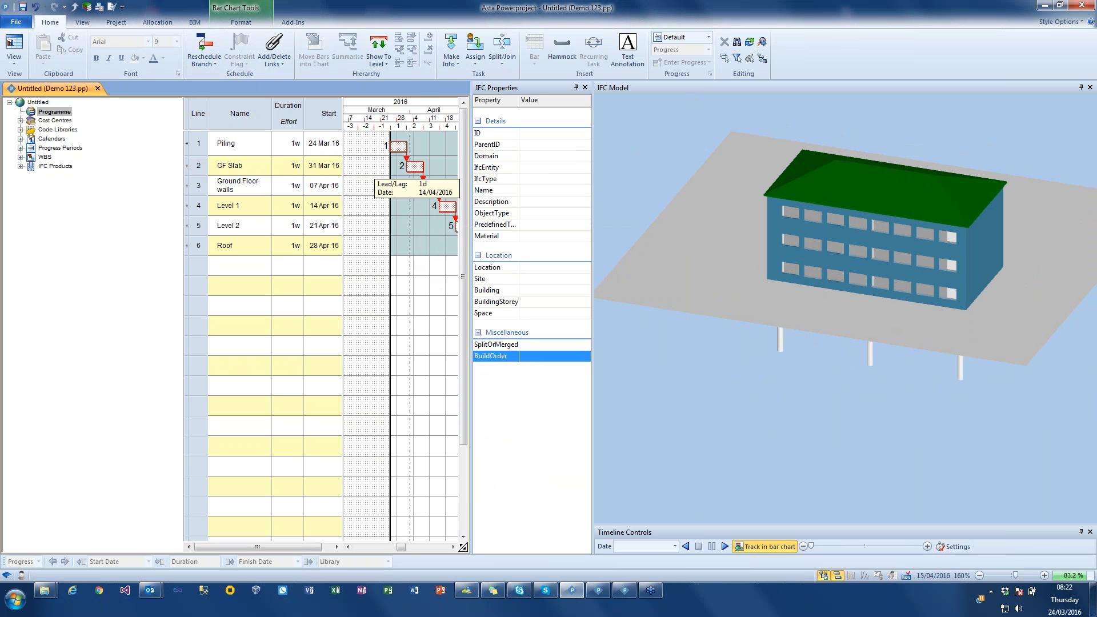
- Play the rescheduled construction timeline, inspect the piles and building at the end, and stop the simulation
click(195, 22)
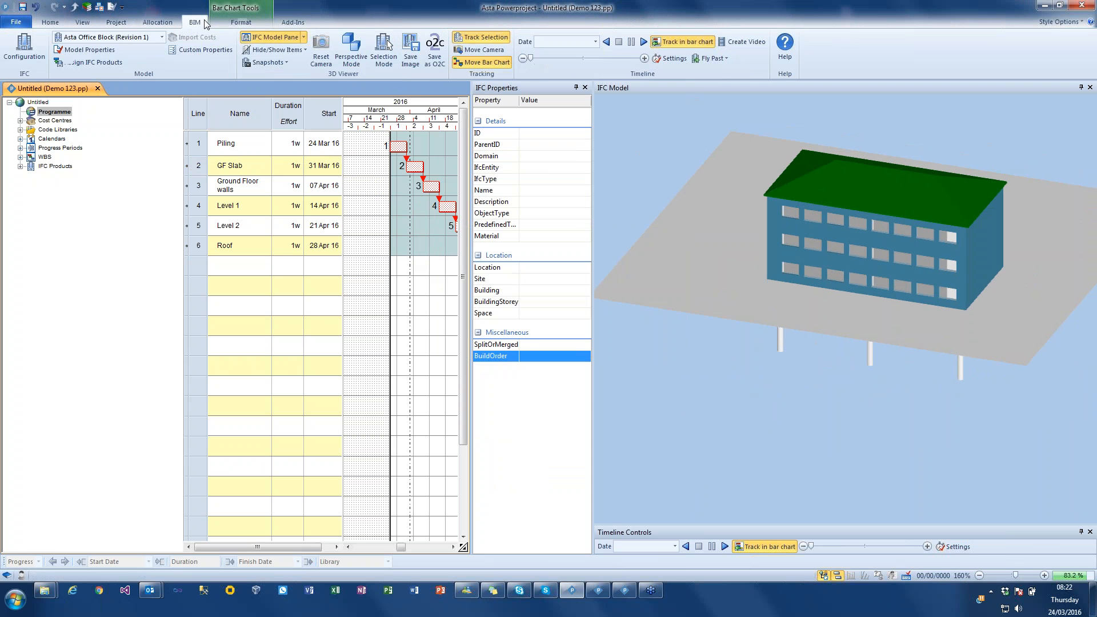
click(643, 42)
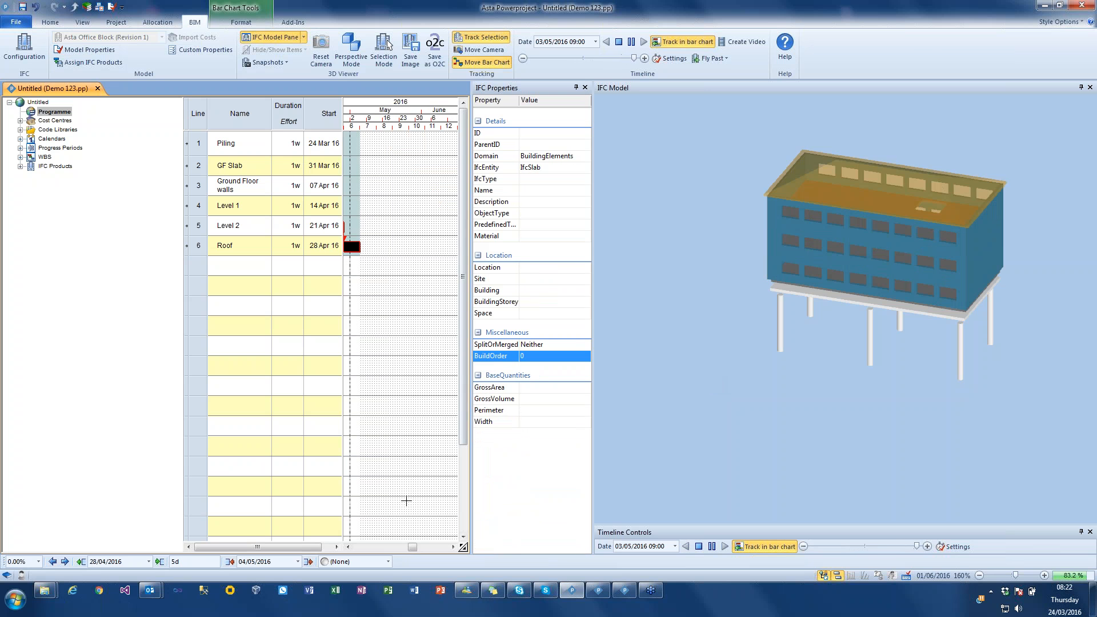
drag(412, 549, 403, 551)
drag(736, 444, 827, 384)
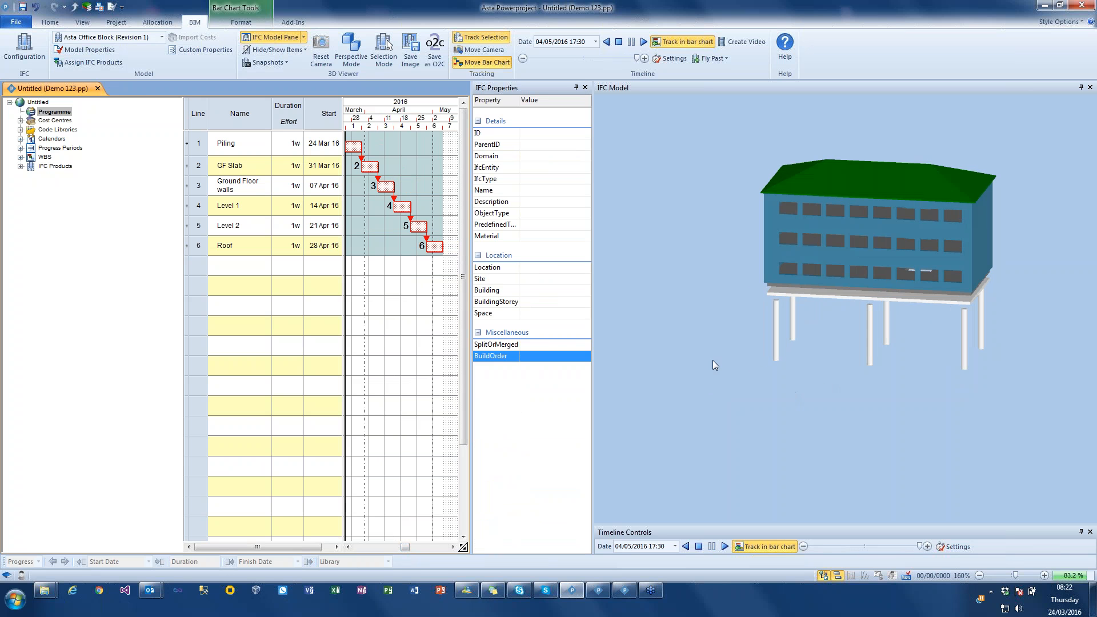
click(619, 42)
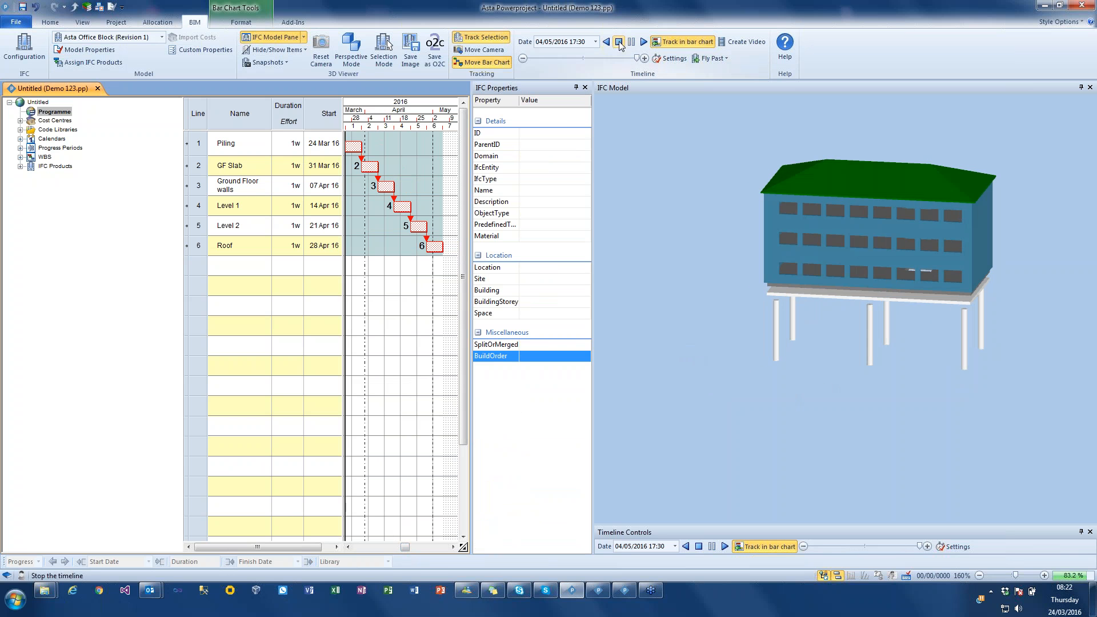
- Preview a split of the raft foundation slab along the X and Z axes, with 2 equal cuts each and build order starting from 1
drag(738, 372, 732, 355)
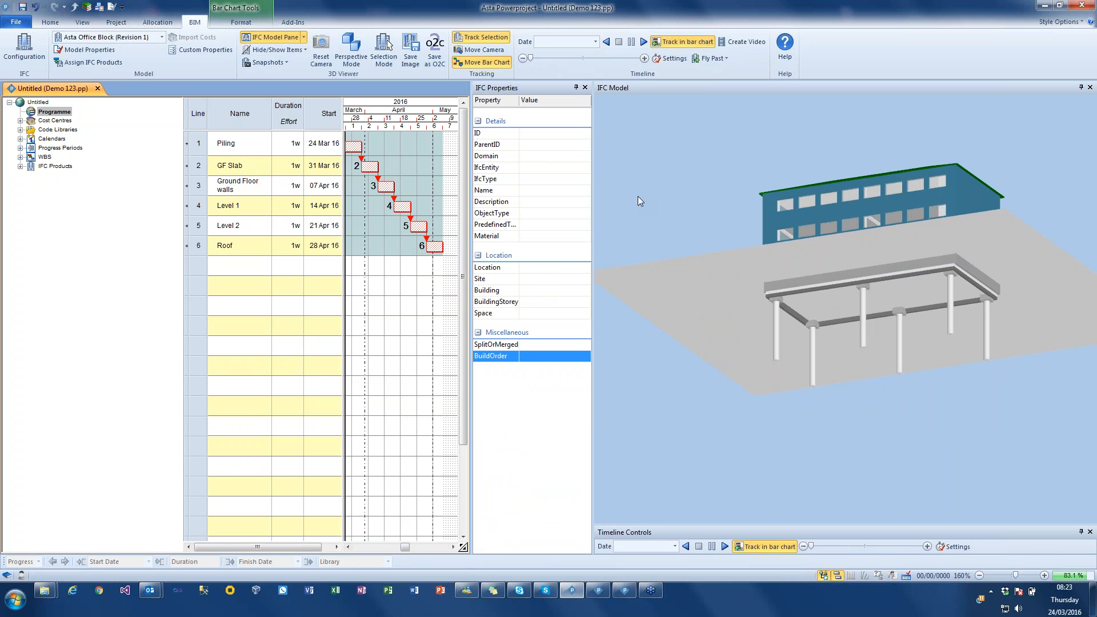
click(822, 308)
drag(823, 310, 791, 283)
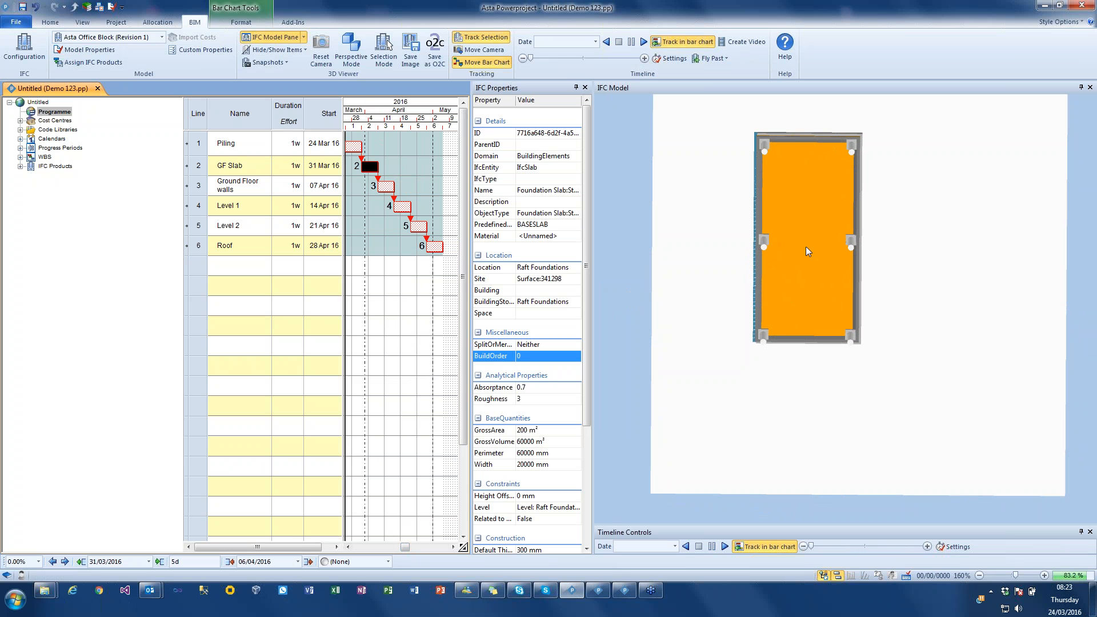
right_click(794, 217)
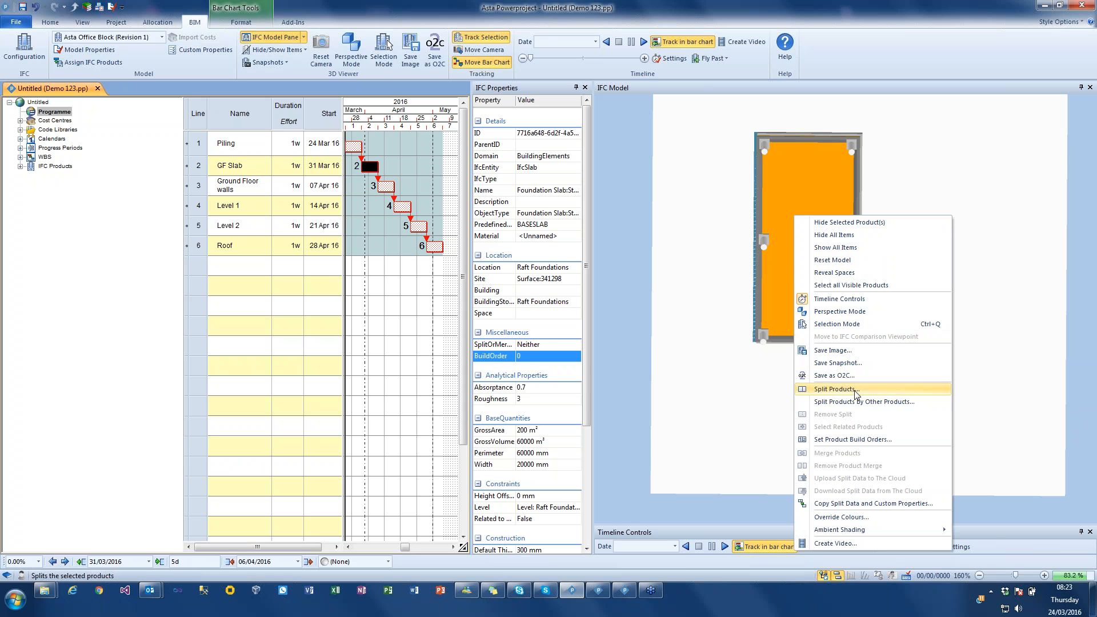
click(839, 389)
drag(592, 154, 444, 121)
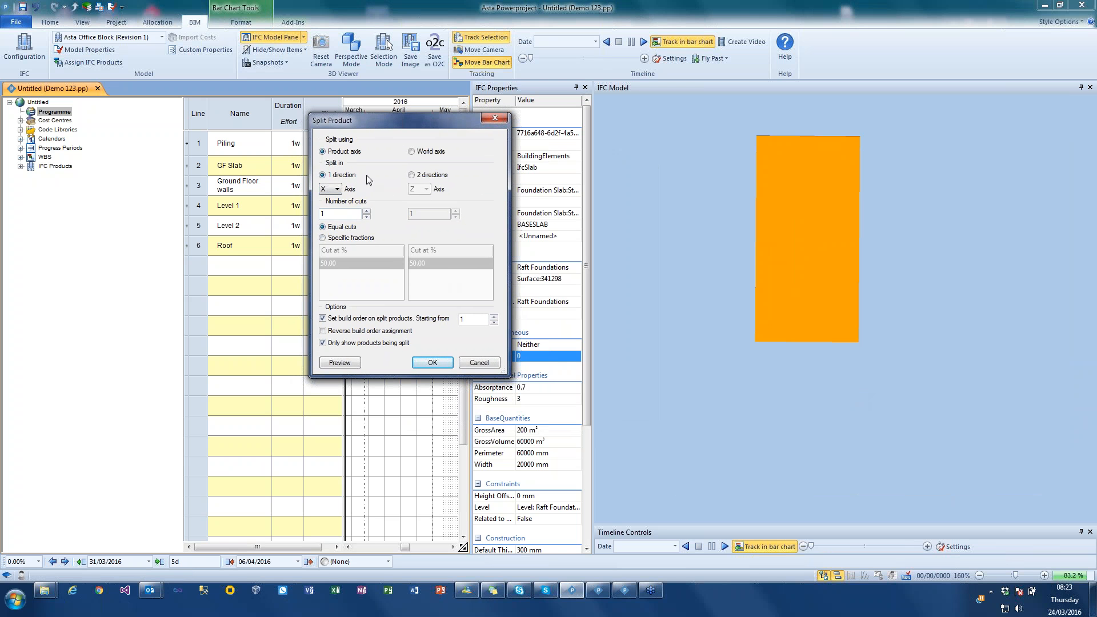
click(412, 175)
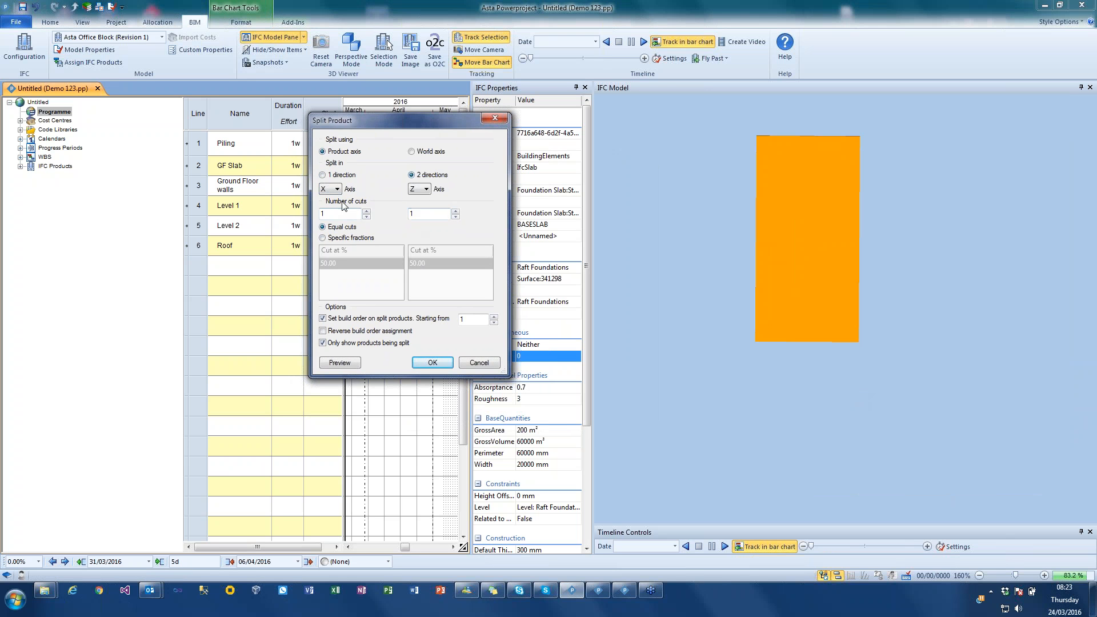
click(366, 211)
click(455, 211)
click(354, 366)
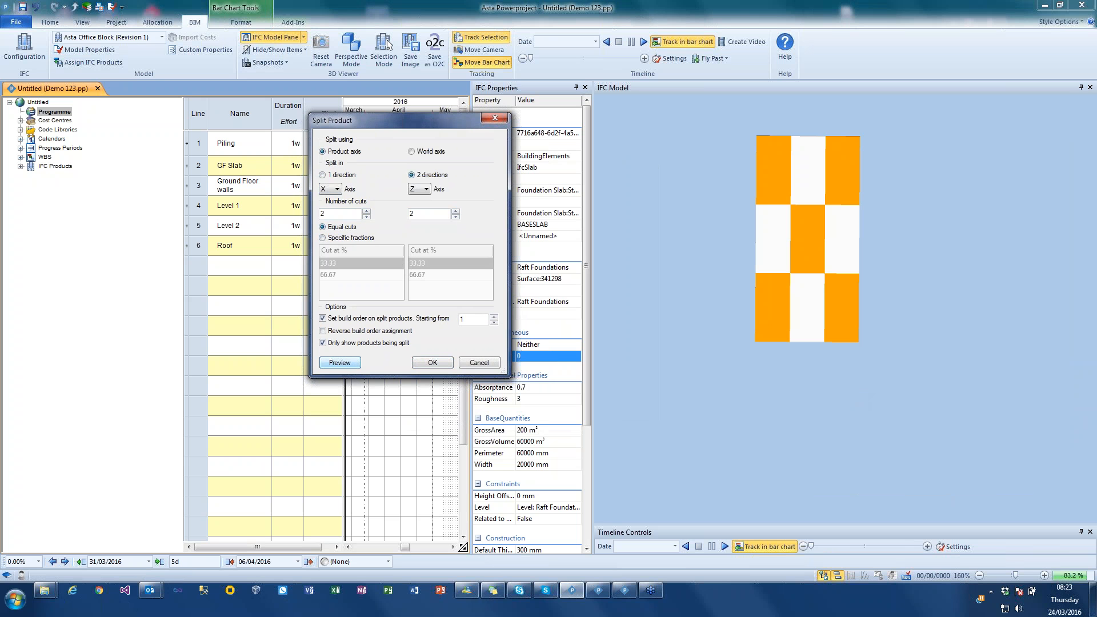
- Apply the foundation slab split and update the GF Slab task's product selection with the new pieces
click(431, 364)
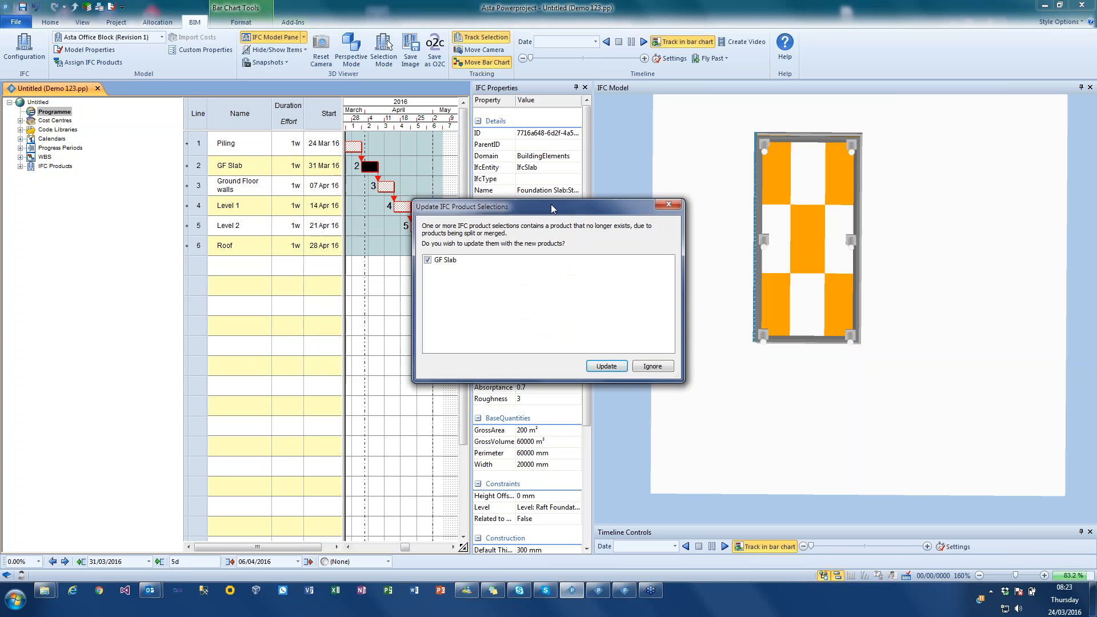
drag(496, 209, 309, 293)
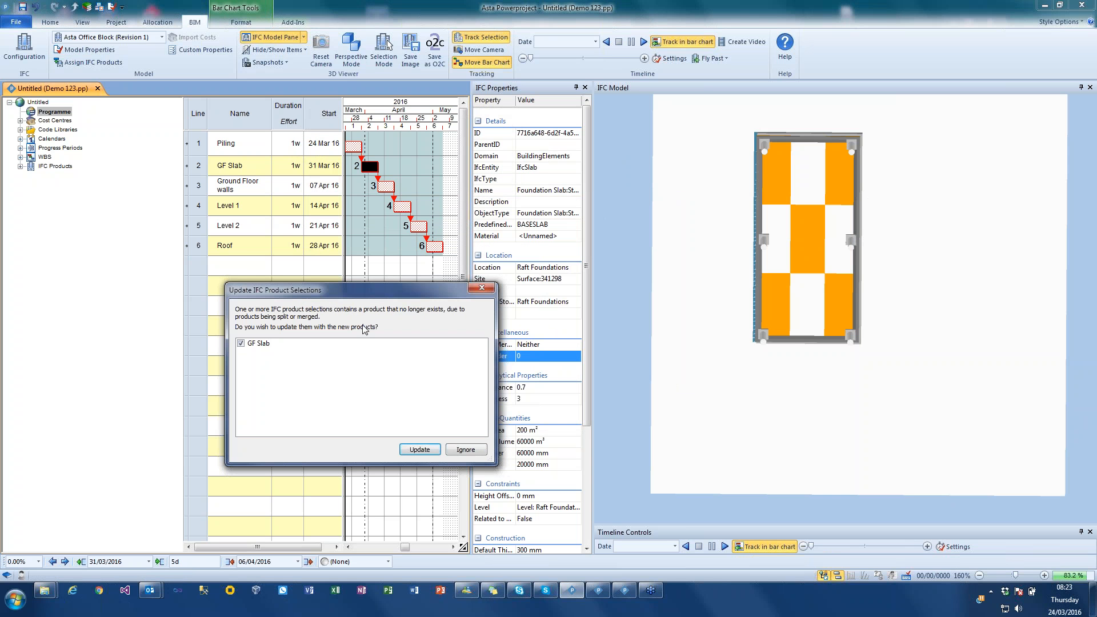
click(419, 449)
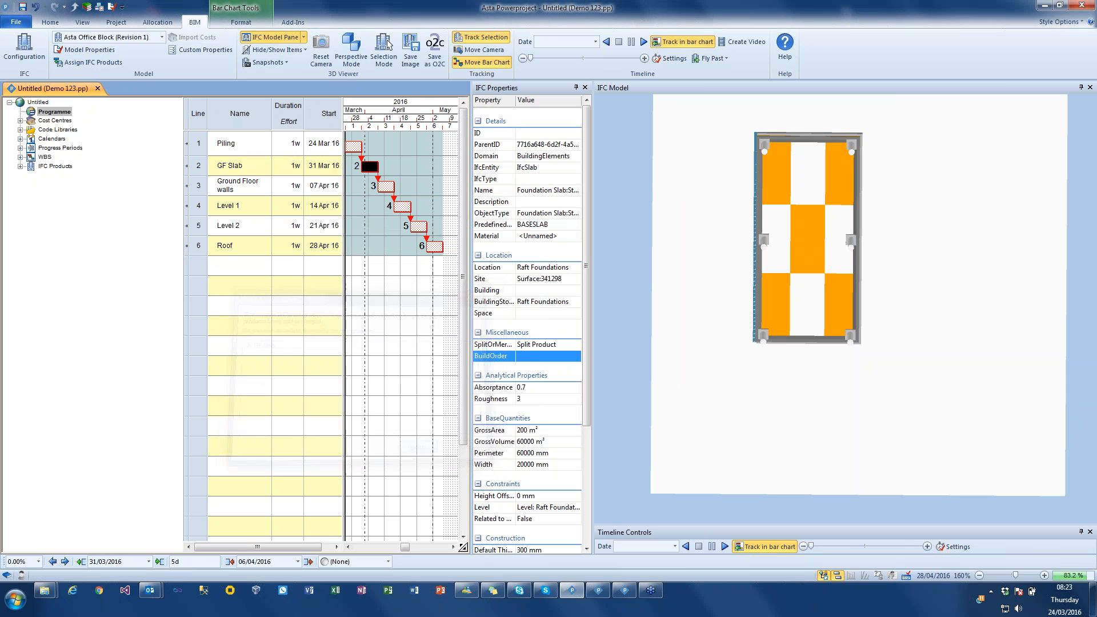
- Check which slab pieces in the model are linked to the GF Slab task, and clear the selection
drag(684, 238, 707, 271)
click(851, 399)
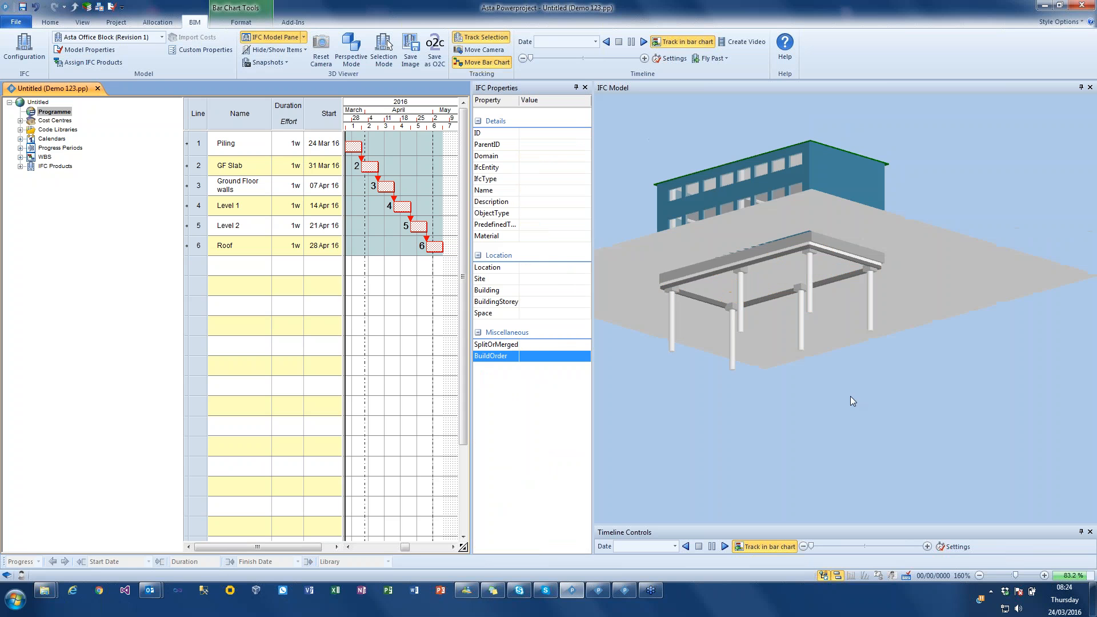
click(372, 165)
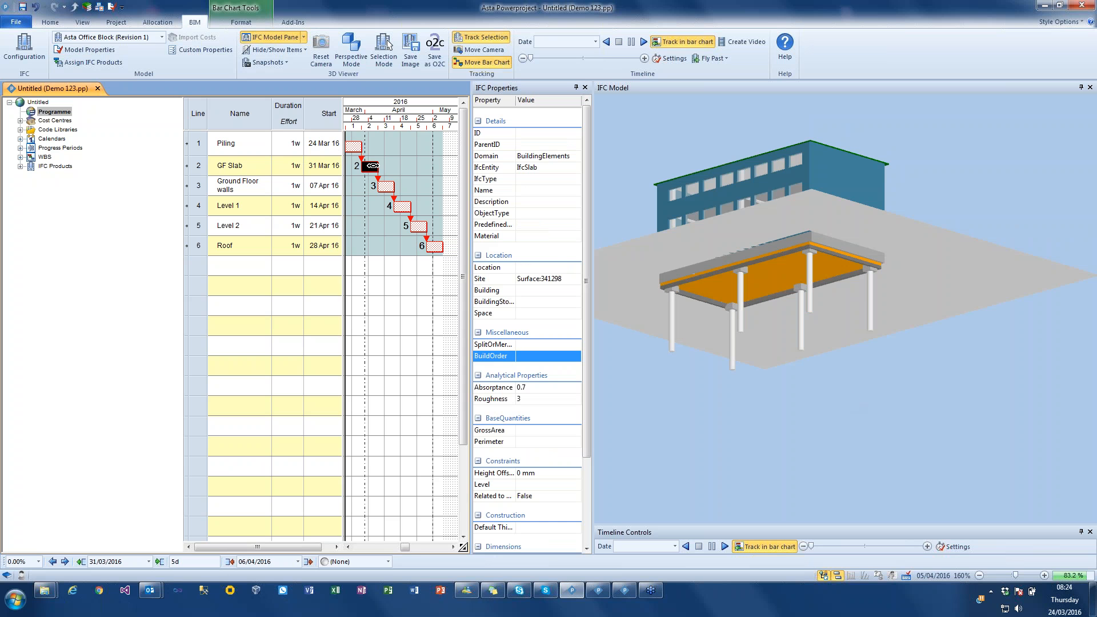
click(616, 376)
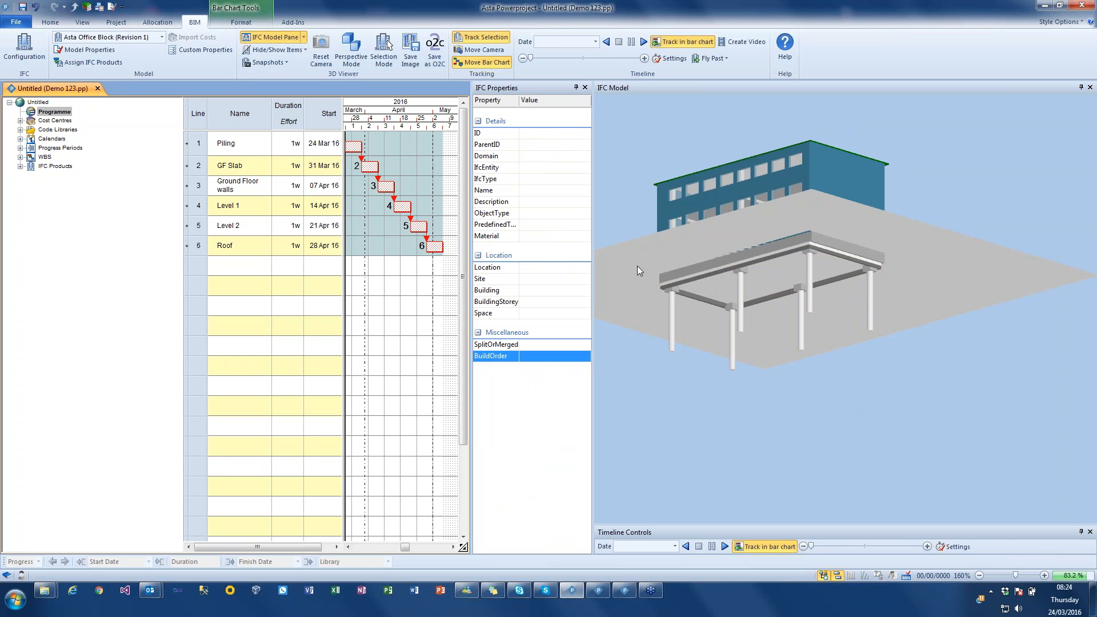
- Play the construction timeline with the split foundation slab, viewing the building from below, and stop the simulation
click(643, 41)
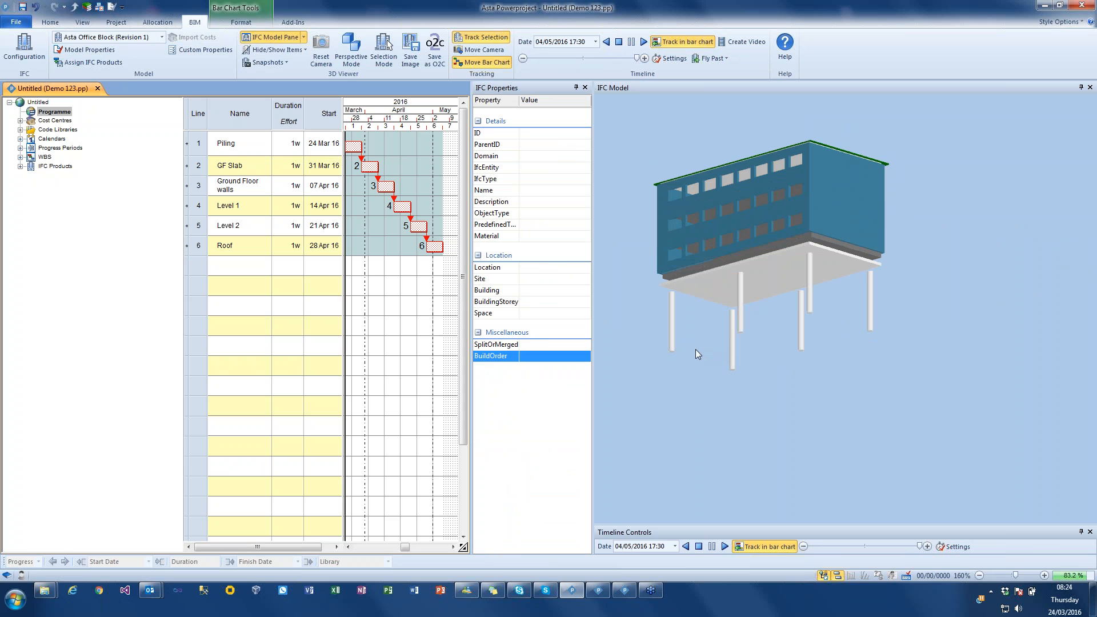
drag(670, 347, 673, 367)
click(619, 42)
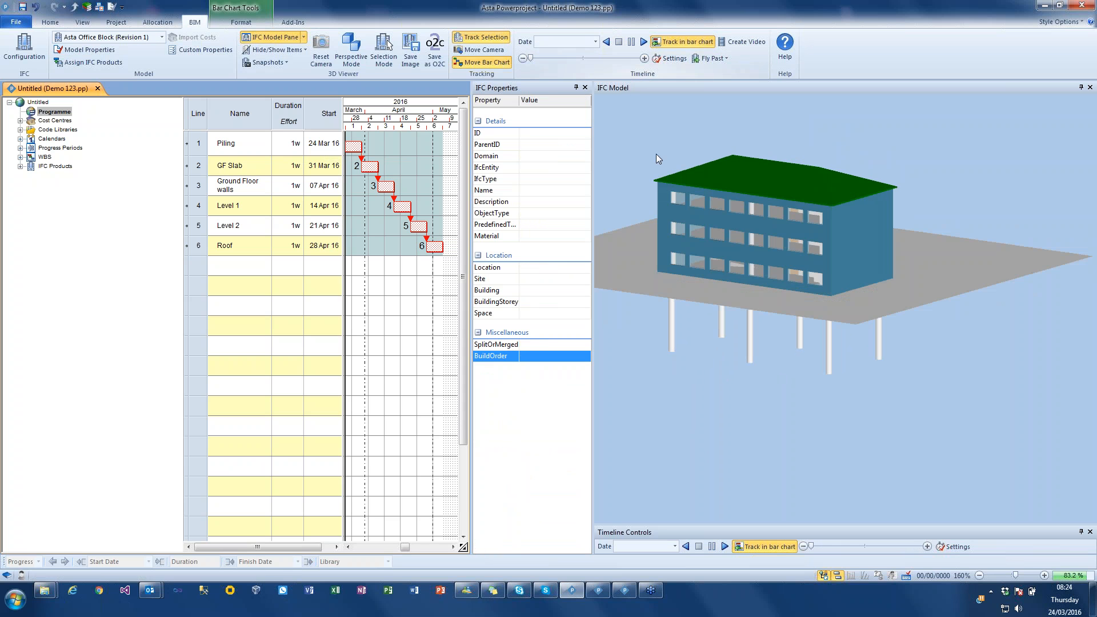
- Hide the building's end walls and select the floor slabs on all levels
drag(718, 337, 759, 313)
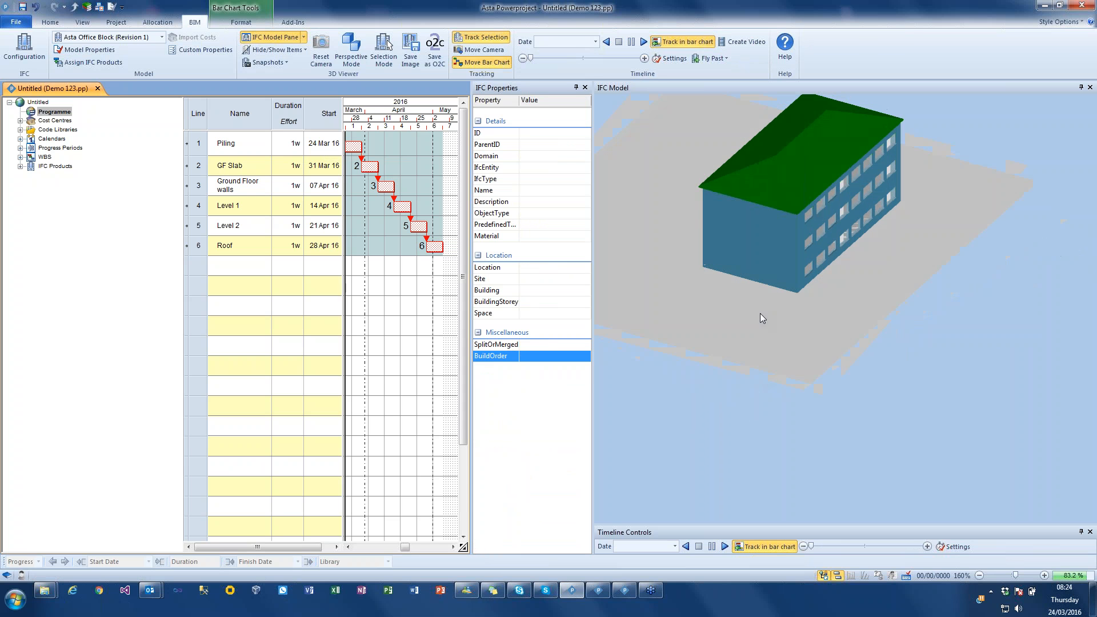
click(779, 277)
right_click(790, 227)
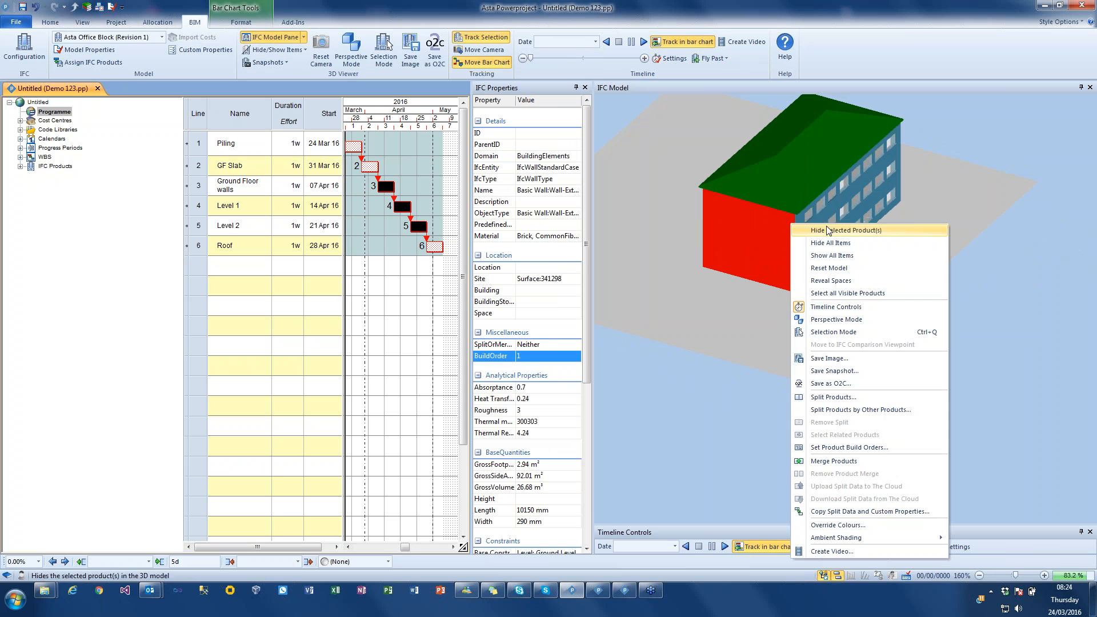
click(811, 228)
click(772, 271)
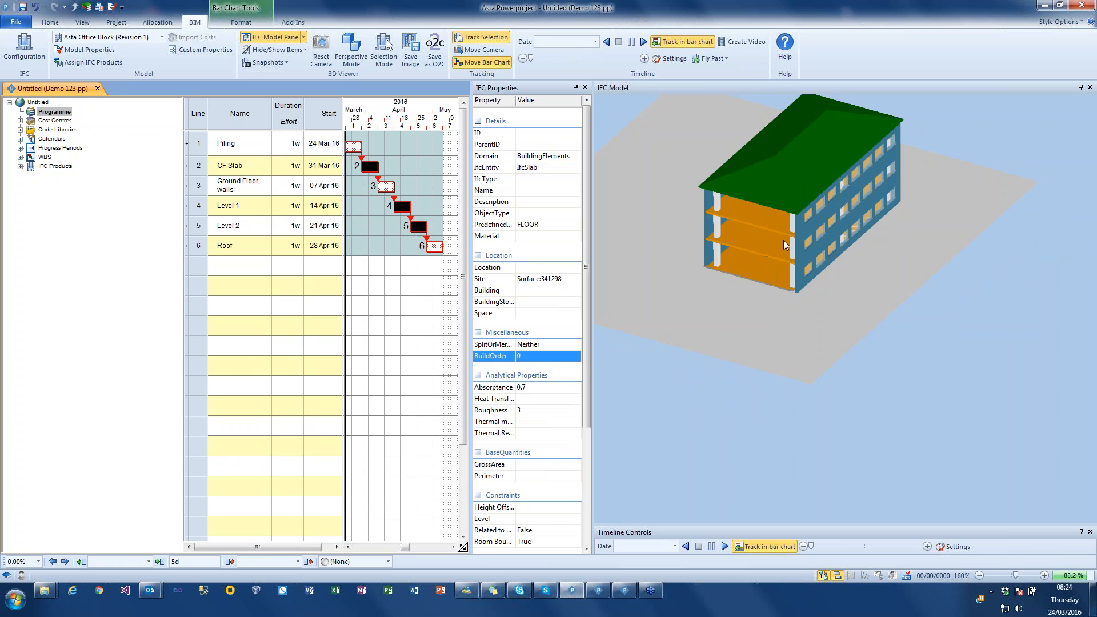
drag(817, 357, 816, 338)
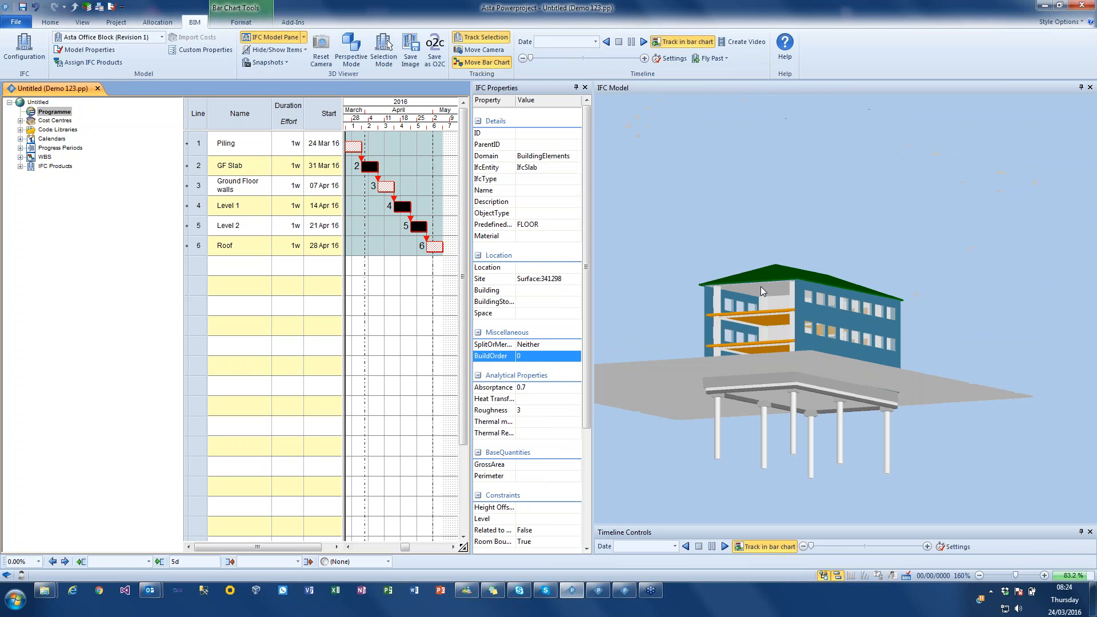
drag(762, 287, 759, 328)
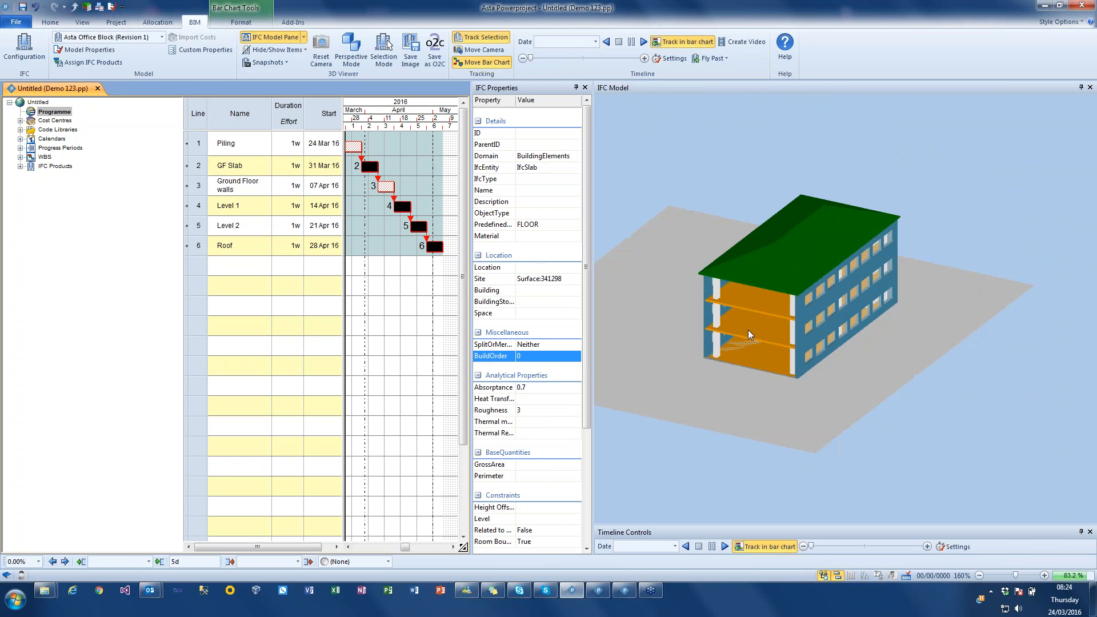
- Split the selected floor slabs along the product X and Z axes with 3 equal cuts each and build order starting from 1
right_click(748, 330)
click(795, 170)
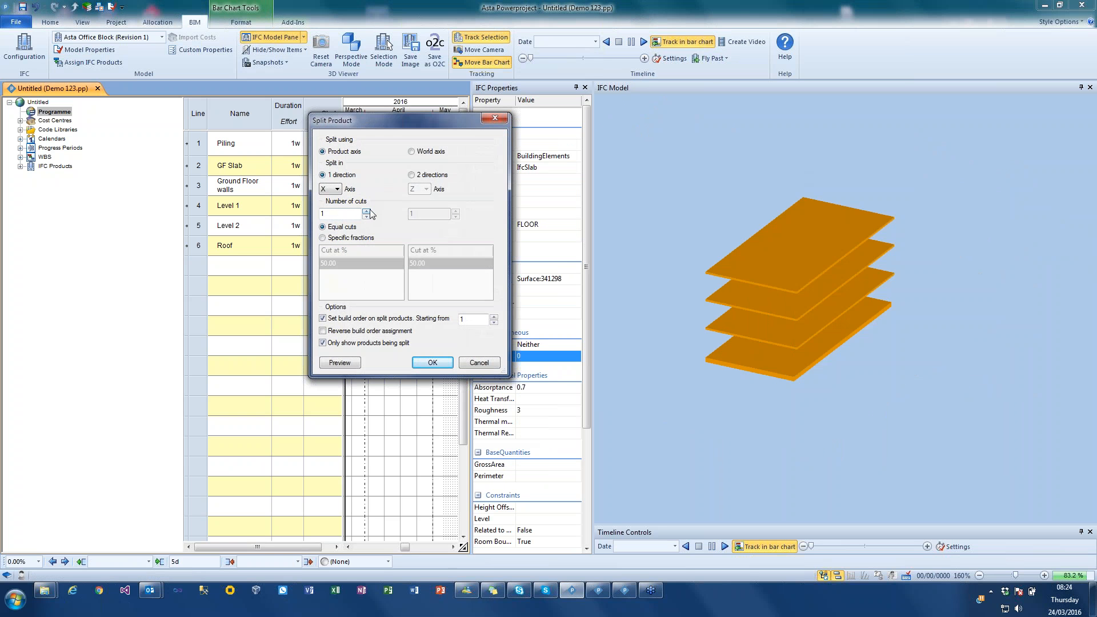
click(367, 211)
click(440, 175)
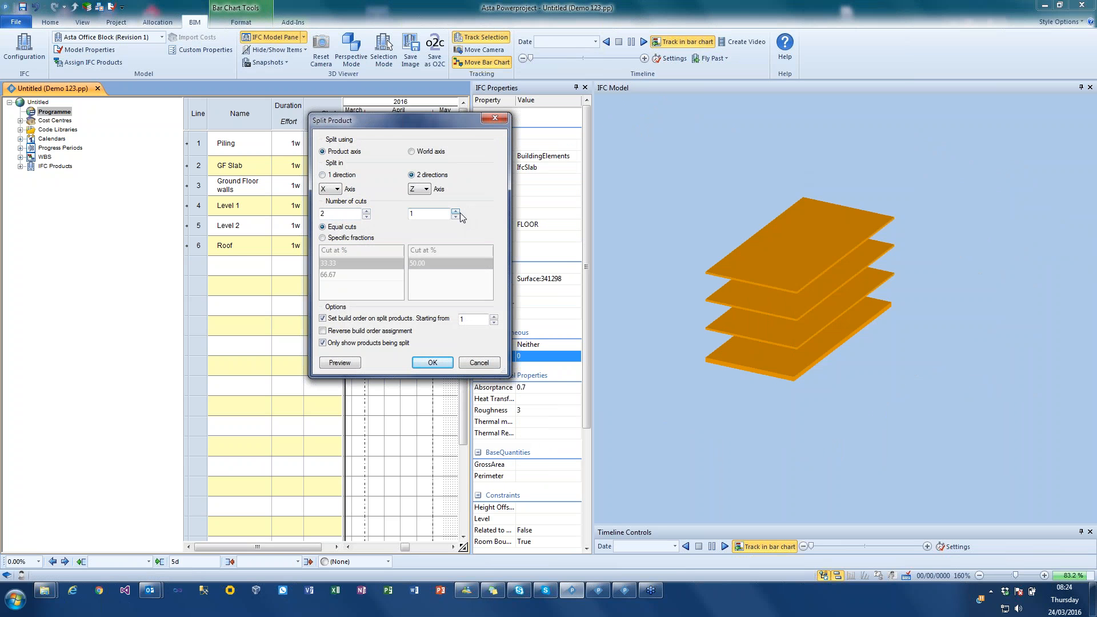
click(455, 211)
click(455, 210)
click(366, 211)
click(340, 363)
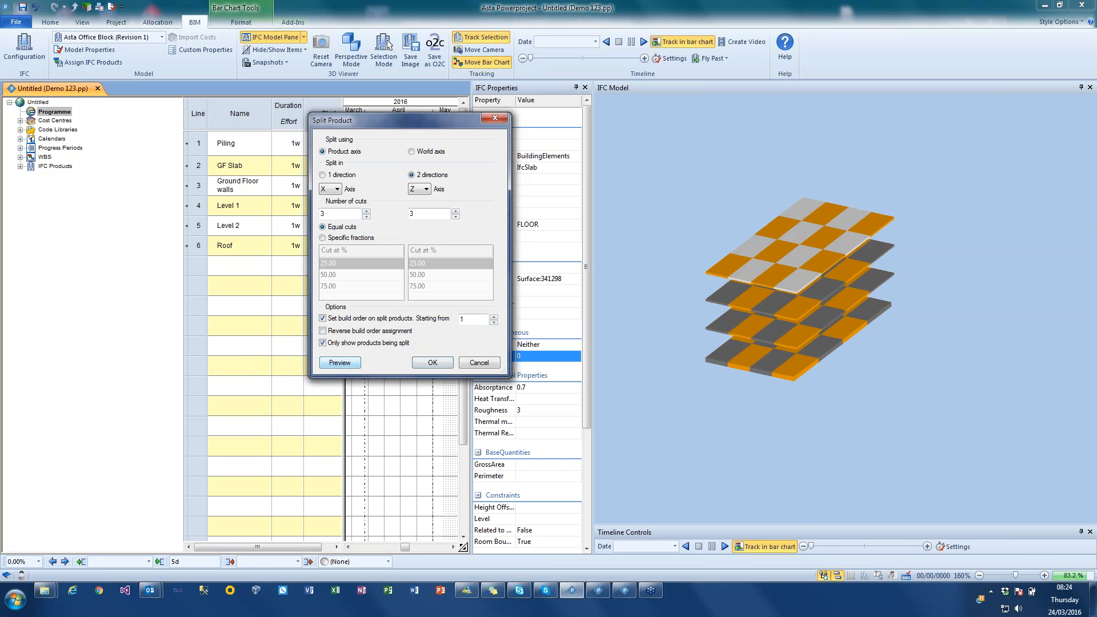
click(434, 364)
click(419, 450)
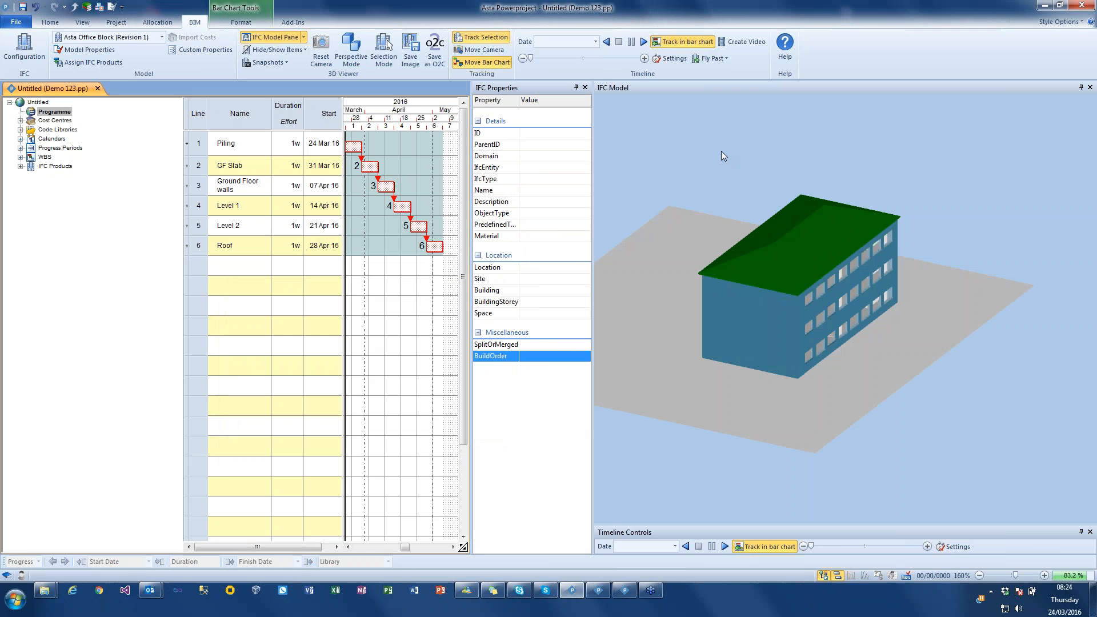
- Play the construction timeline with the split floor slabs, inspect the finished building from several angles, and stop the simulation
click(643, 42)
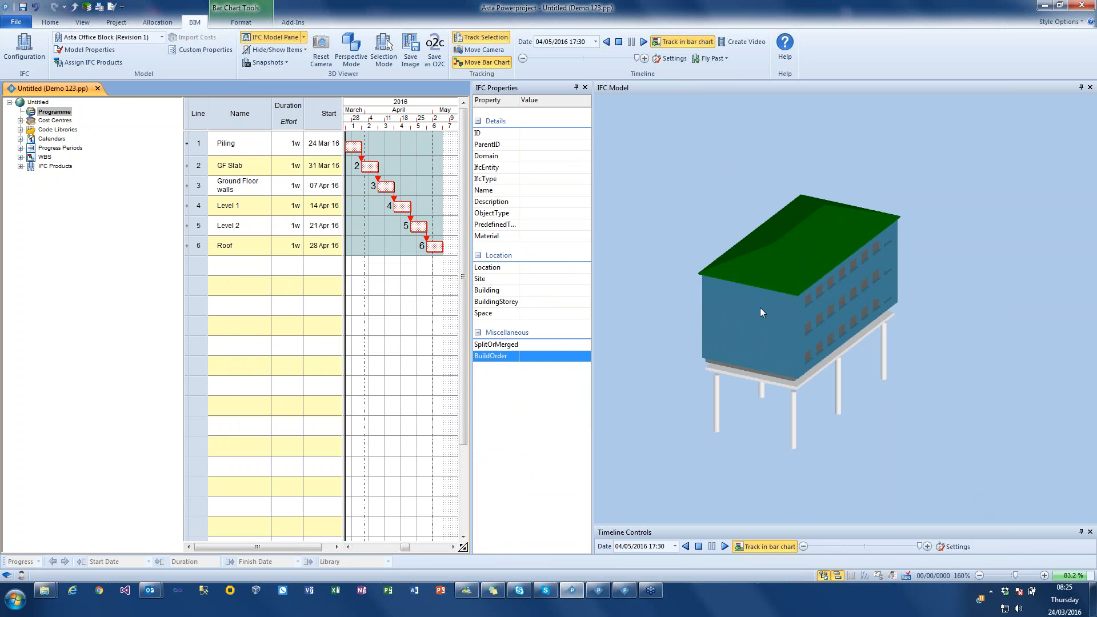
drag(689, 258, 666, 248)
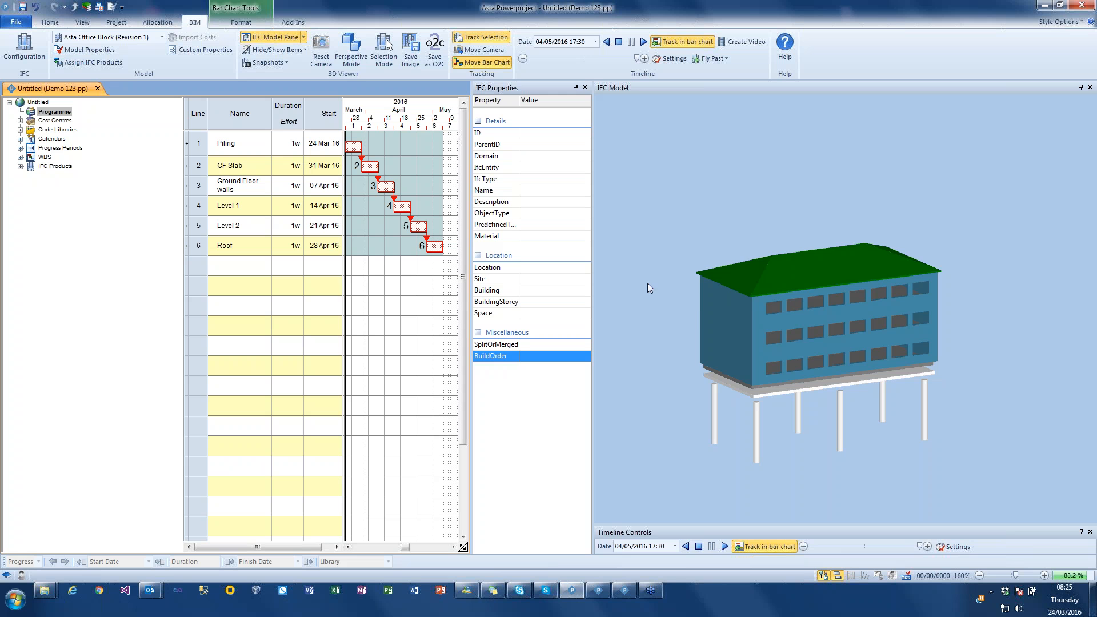
drag(659, 311, 666, 283)
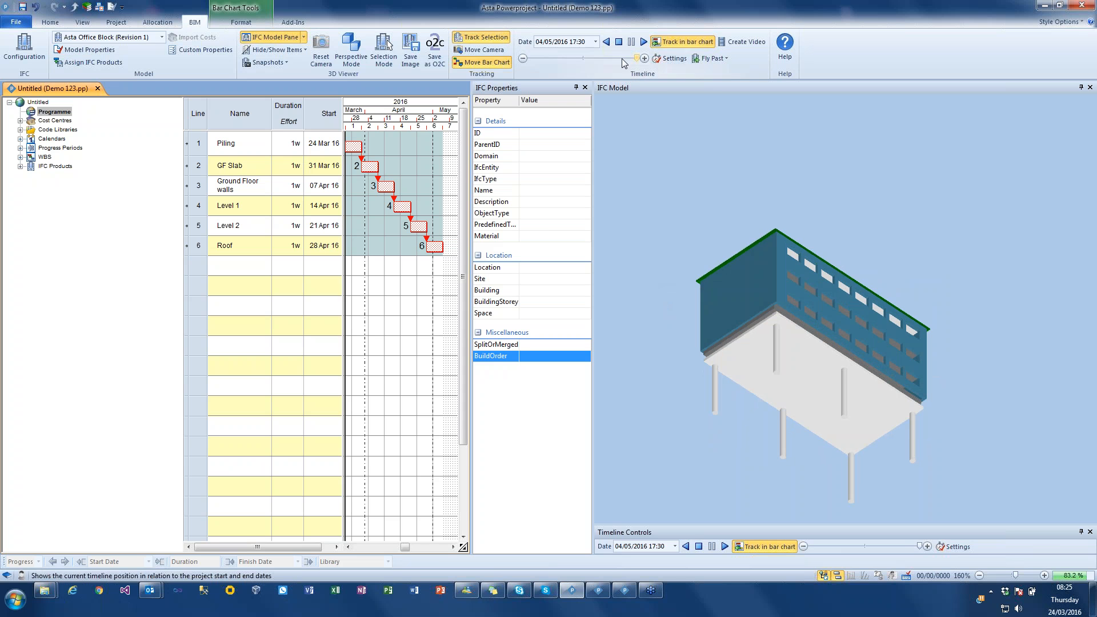
click(619, 43)
- Select the site surface and start Split Products by Other Products on it, splitting by other product(s)
drag(739, 182, 787, 378)
drag(748, 350, 794, 365)
click(791, 369)
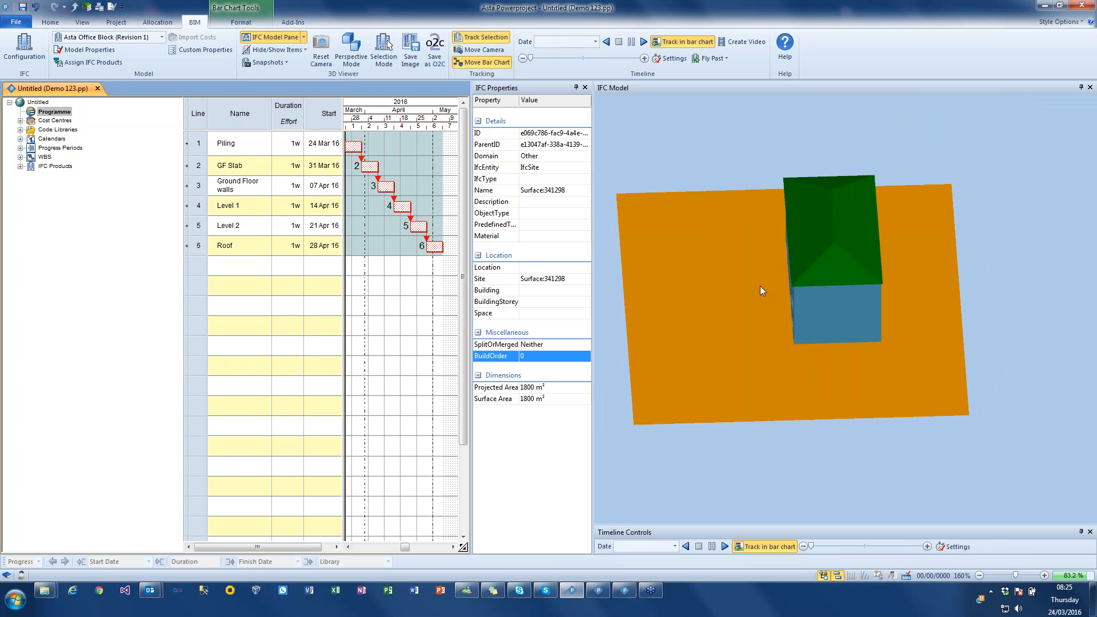
right_click(724, 290)
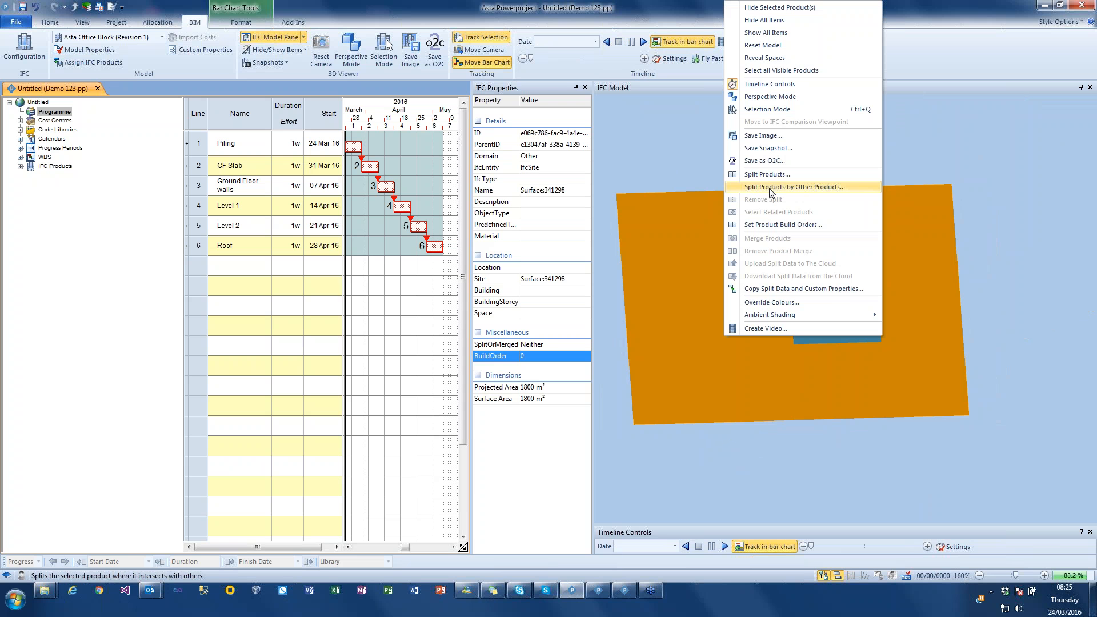
click(770, 187)
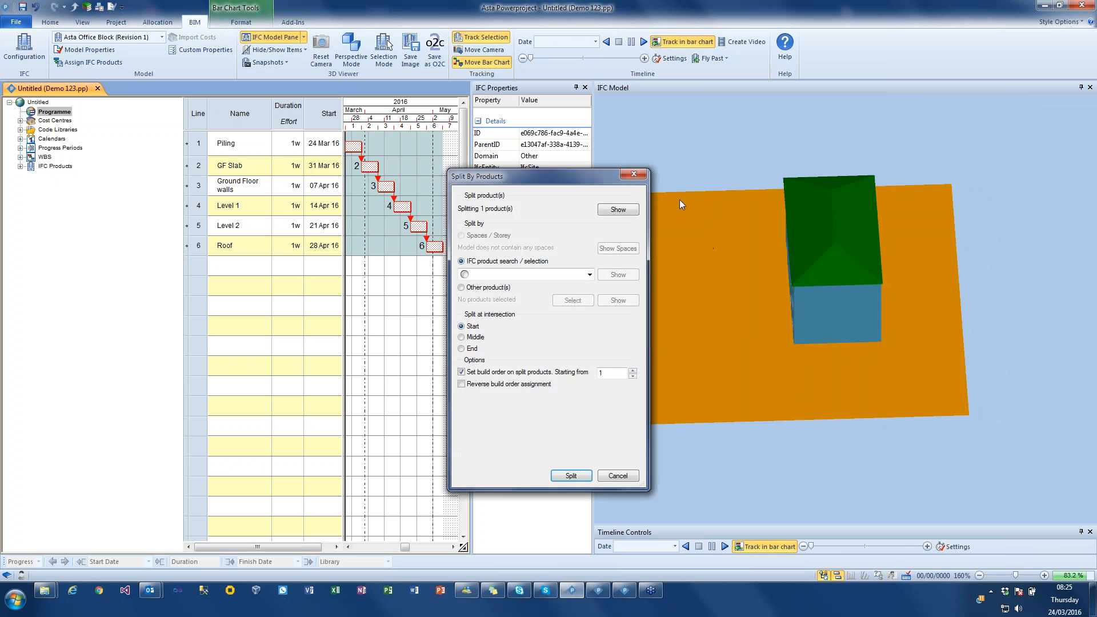
click(489, 287)
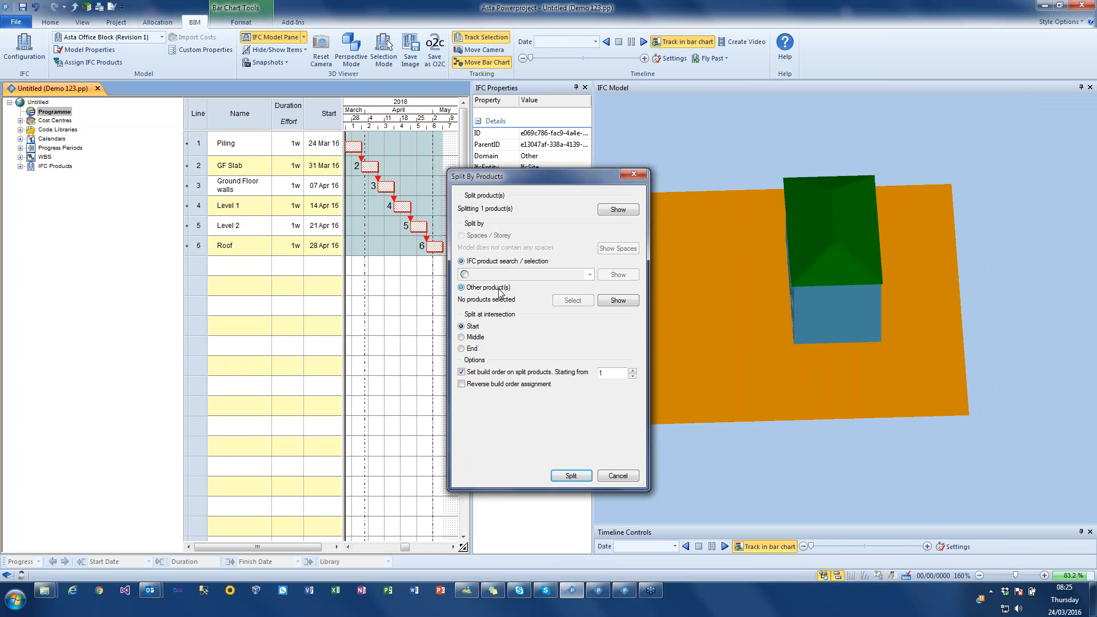
- Set the two long ground floor exterior walls as the products that split the site surface
drag(742, 283, 763, 275)
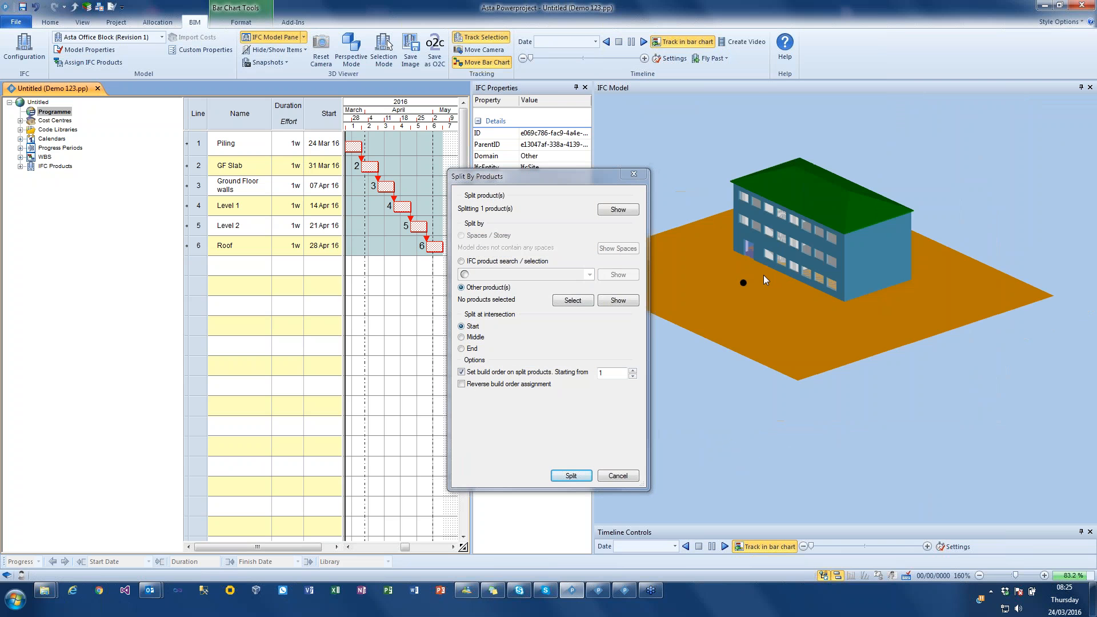
click(838, 295)
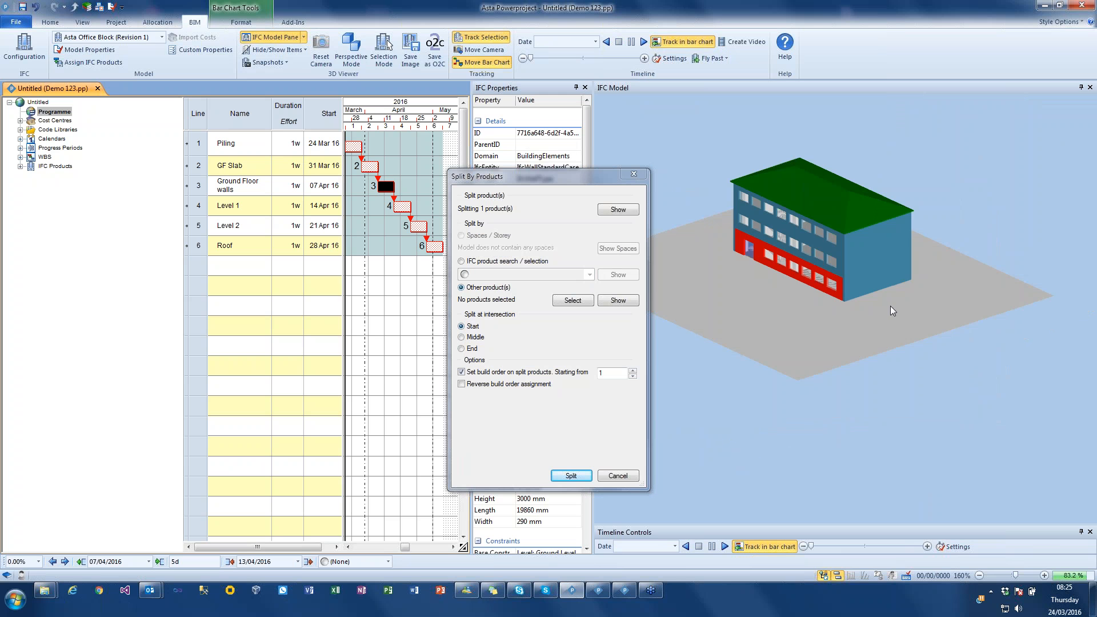
drag(920, 318, 919, 295)
ctrl+click(1007, 290)
click(576, 301)
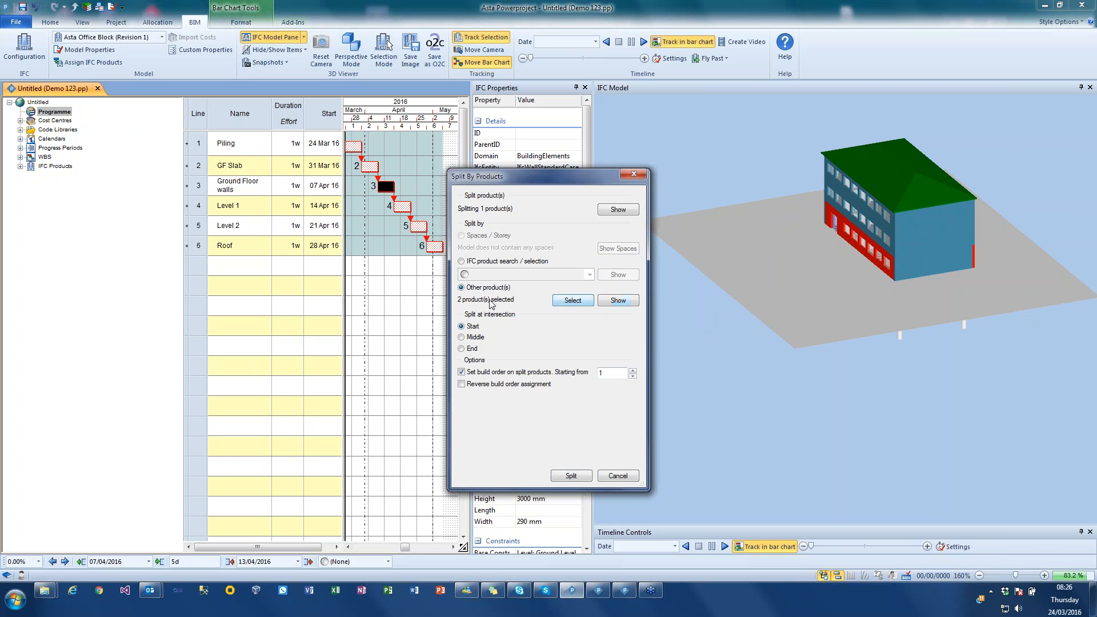
- Show the chosen walls, split the site surface at the start of the intersection with build order from 1, and clear the selection
click(620, 301)
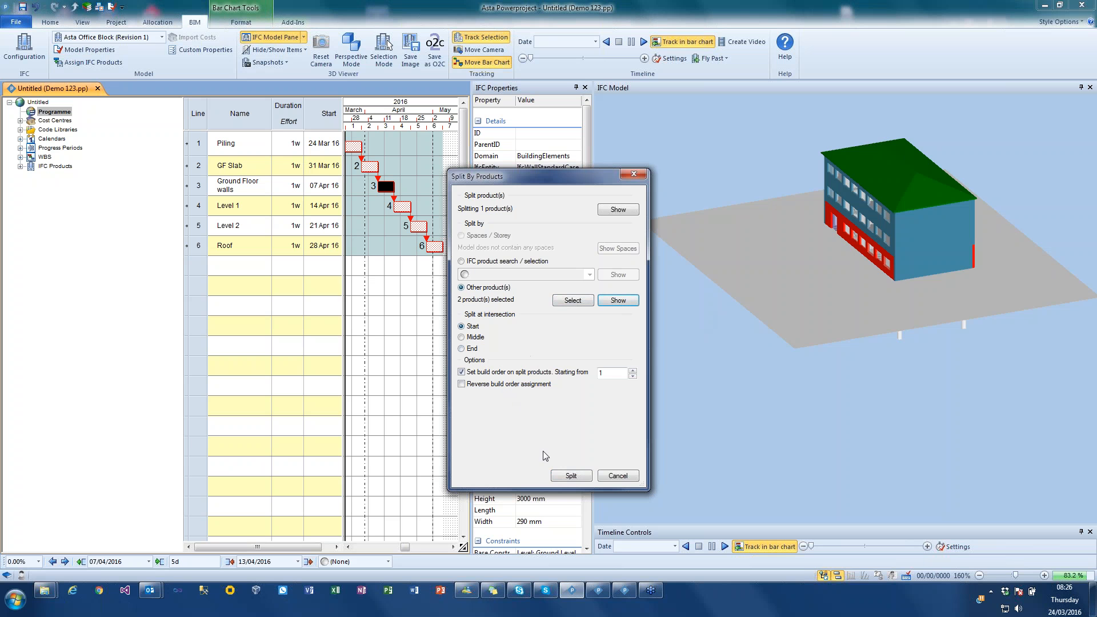
click(570, 475)
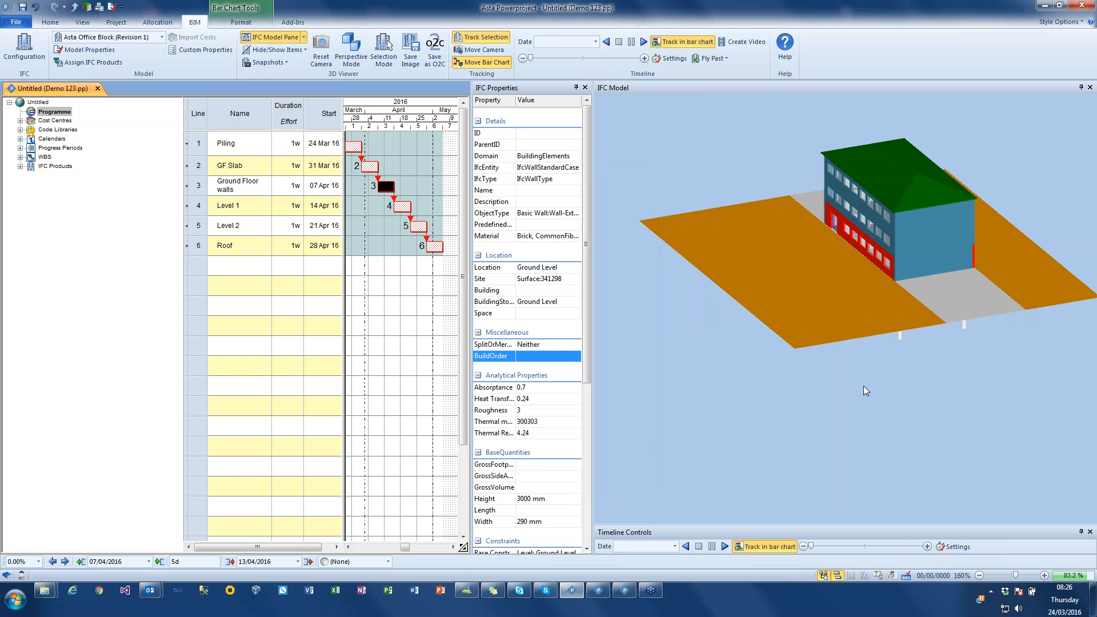
mouse_move(888, 383)
mouse_down()
mouse_move(850, 385)
mouse_move(886, 384)
mouse_up()
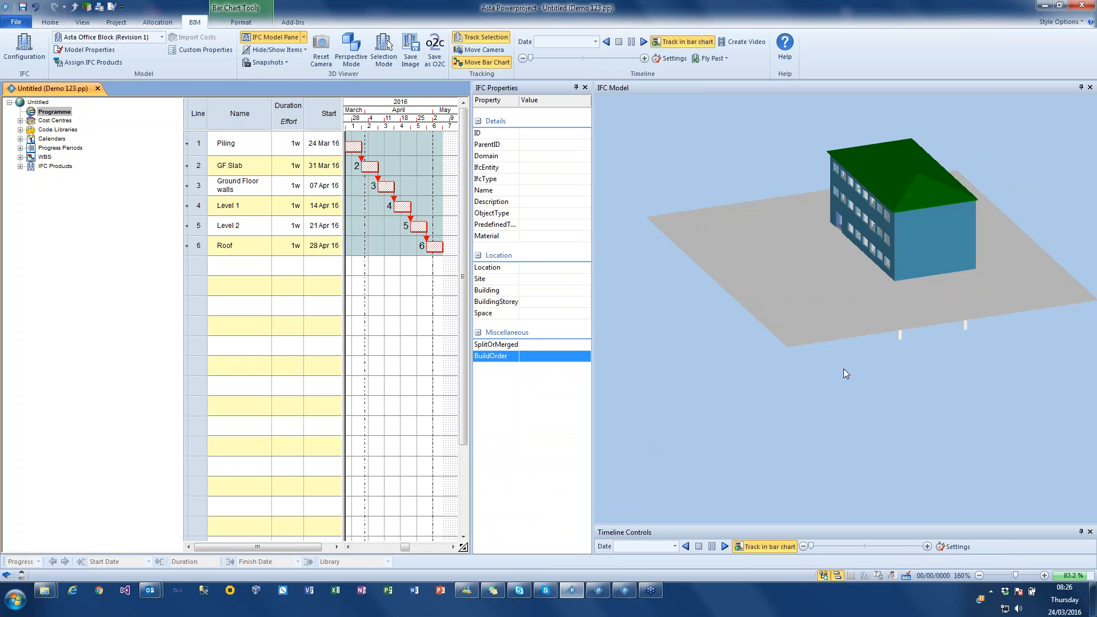
- Create a bar chart task for each of the three site surface pieces below the Roof task, and clear the selection
click(803, 322)
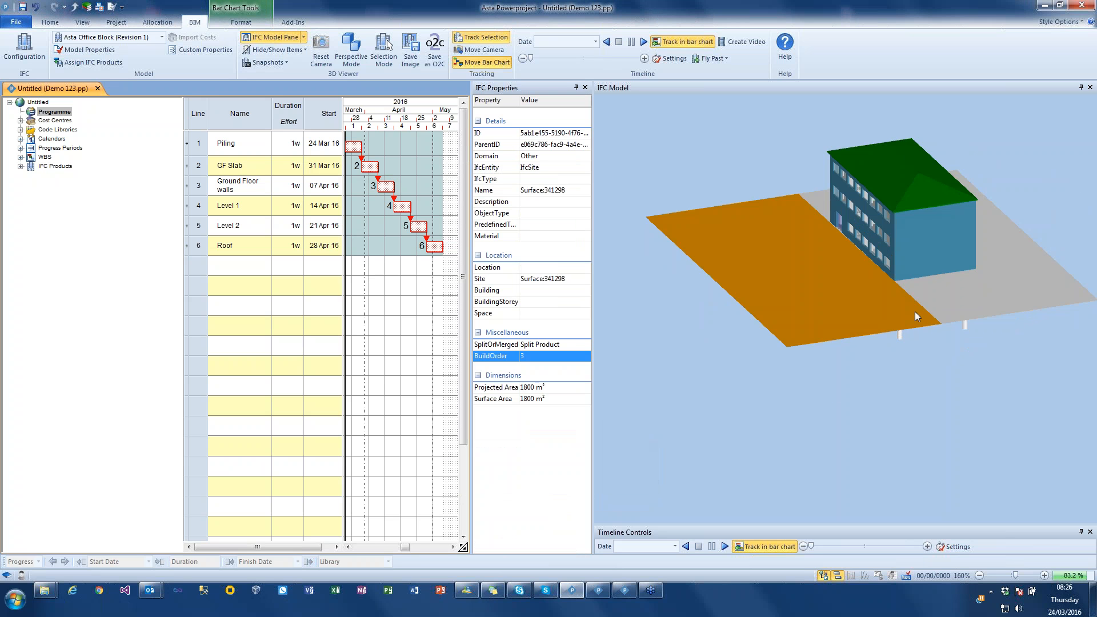
click(1024, 288)
click(852, 326)
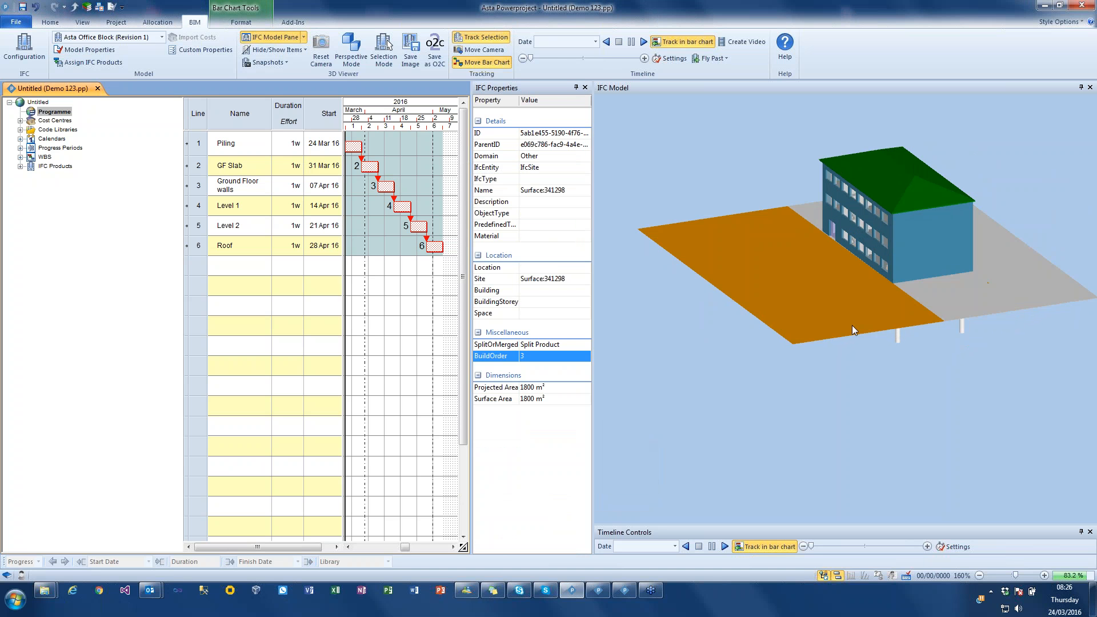
drag(818, 321, 377, 286)
click(978, 289)
drag(975, 293, 396, 309)
click(1044, 282)
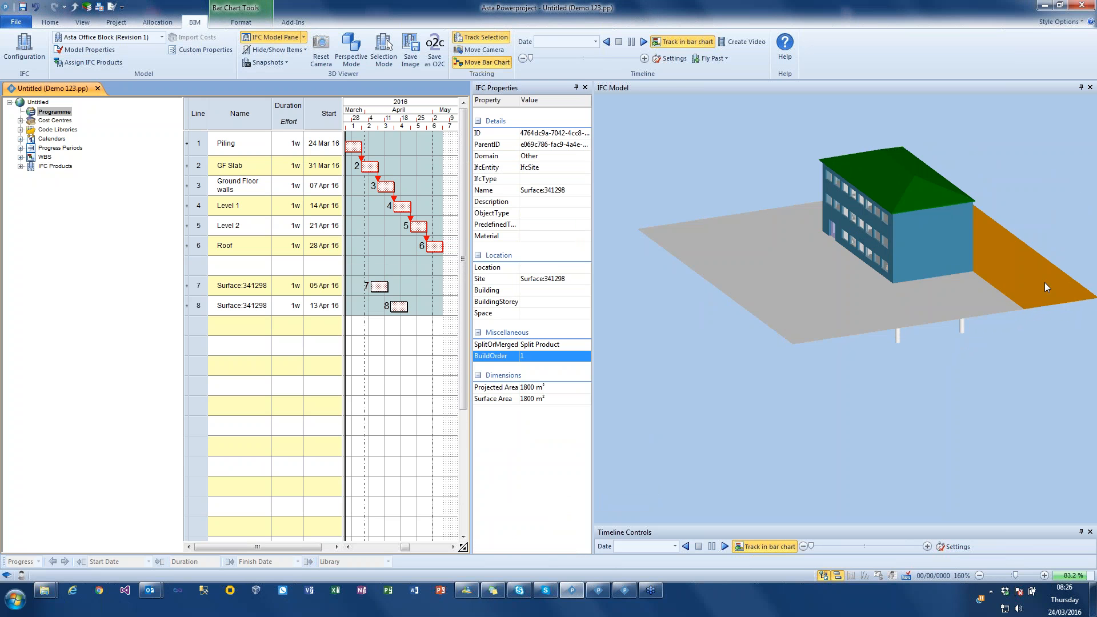
drag(1044, 282, 420, 307)
click(968, 384)
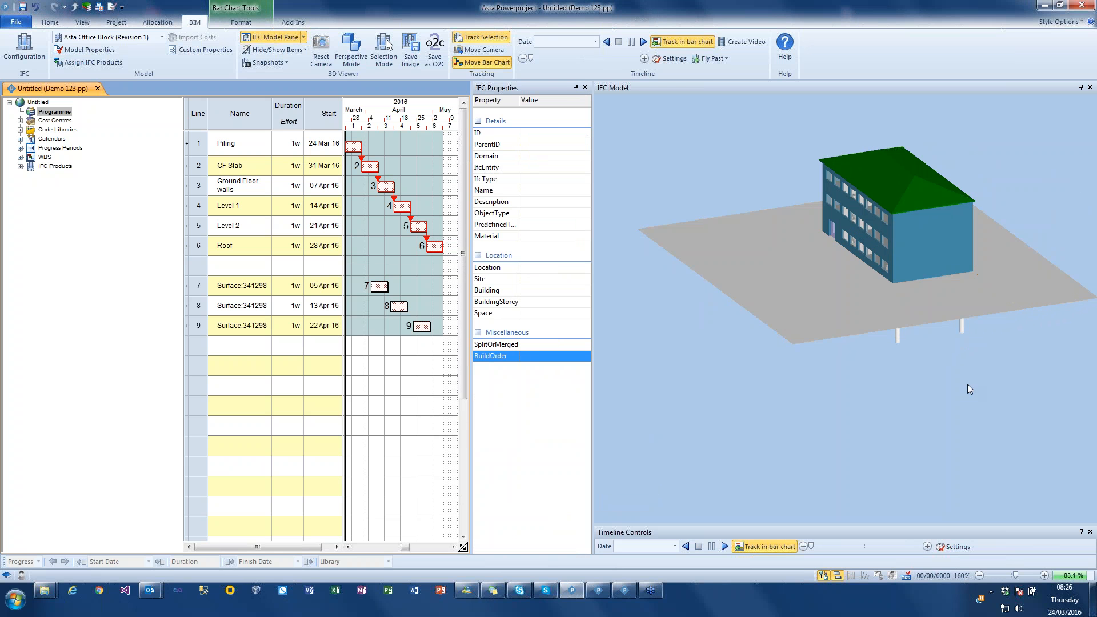
- Split the largest visible outer site surface piece into equal parts with 3 X-axis cuts, build order from 1, and update its task's product selection
drag(968, 383, 828, 315)
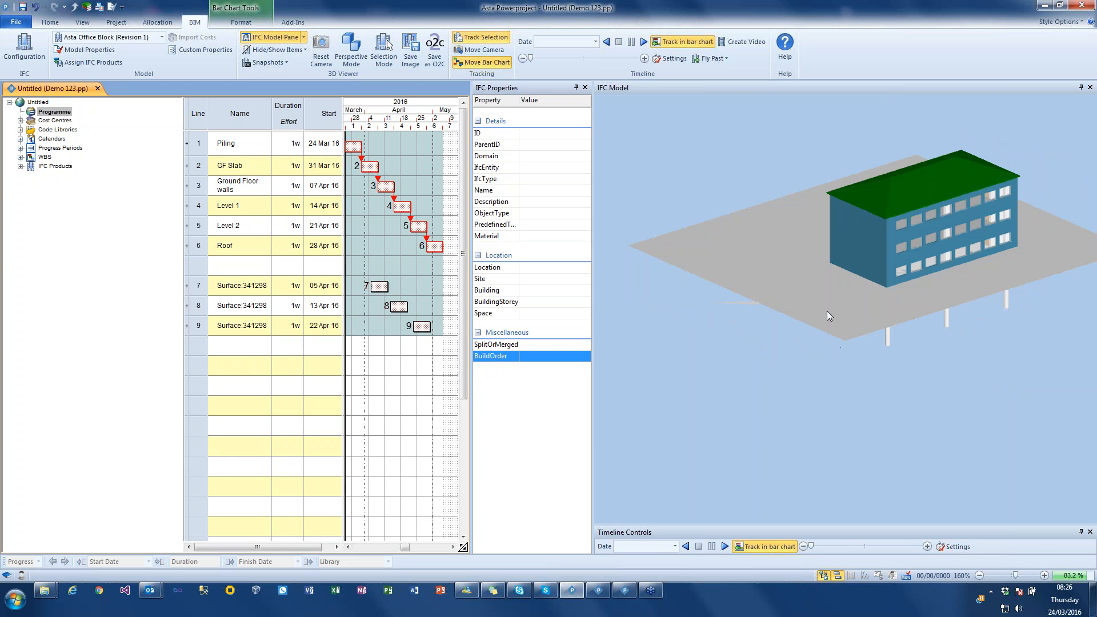
click(793, 284)
drag(737, 309, 769, 345)
right_click(755, 223)
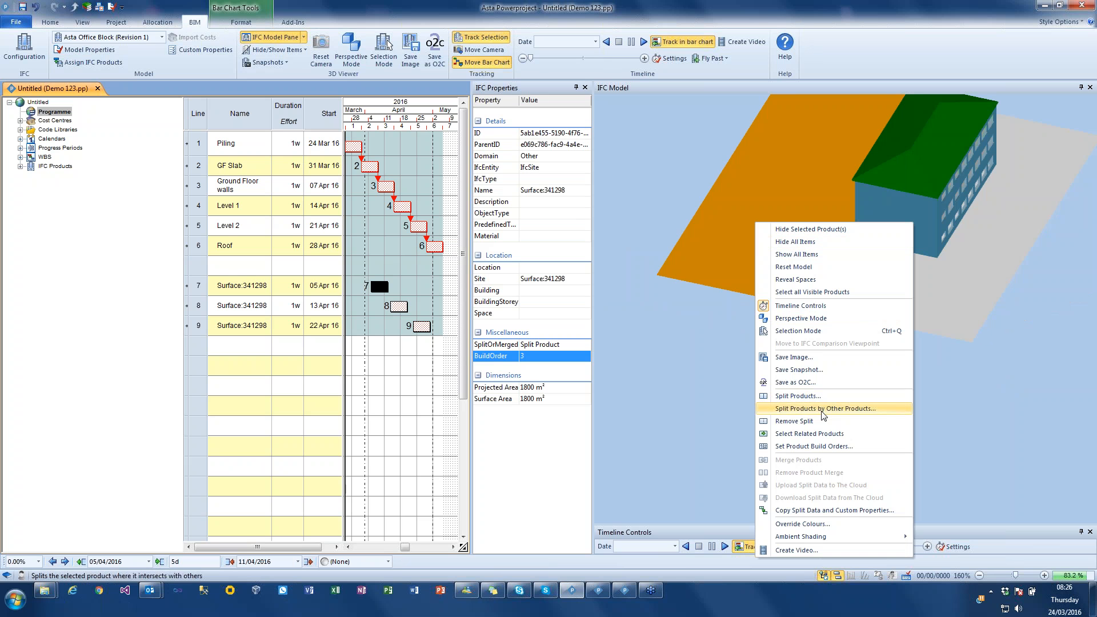
click(823, 397)
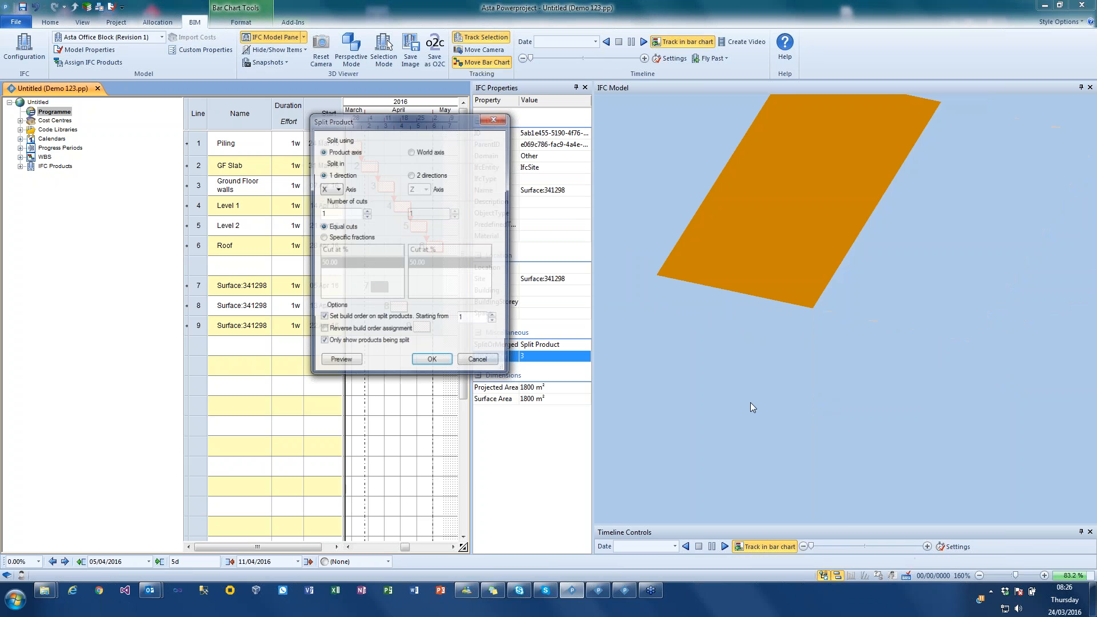
click(366, 210)
click(365, 210)
click(350, 361)
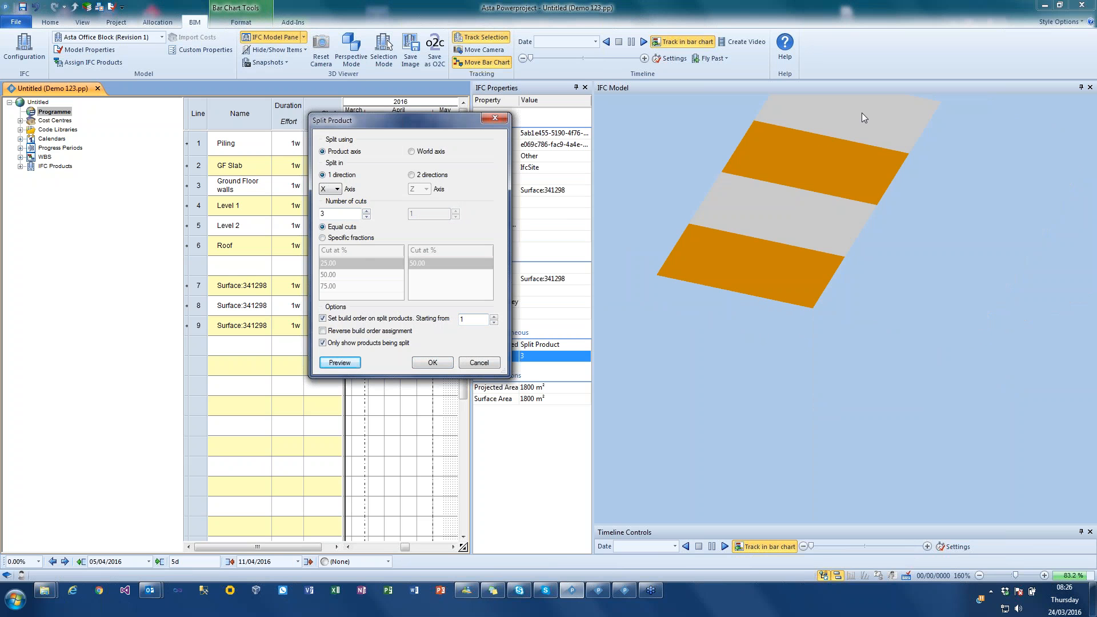
click(433, 363)
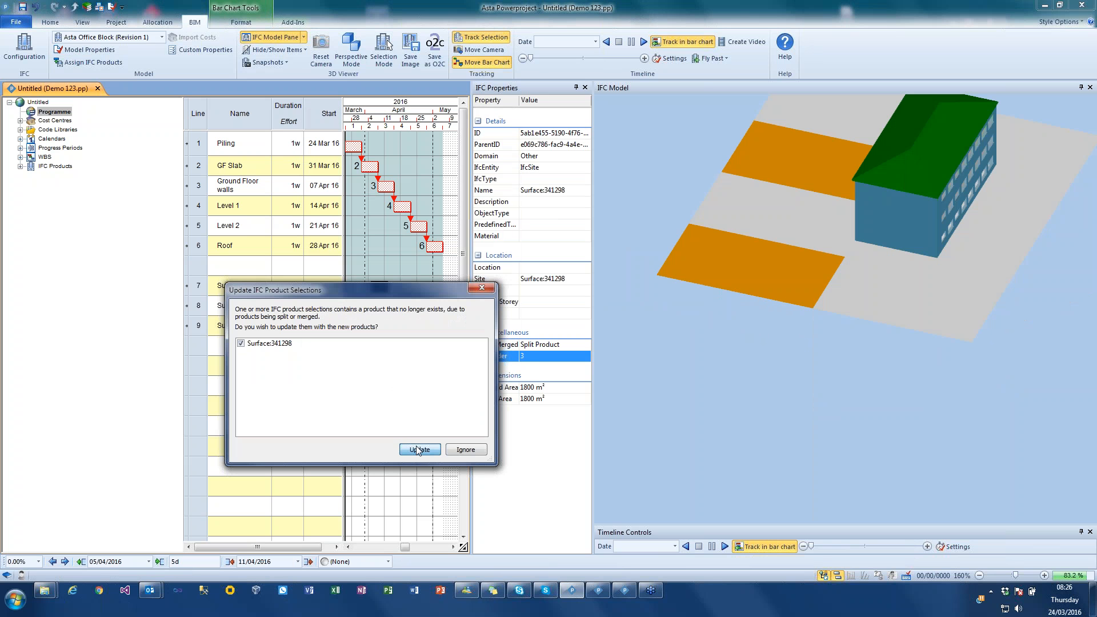
click(419, 450)
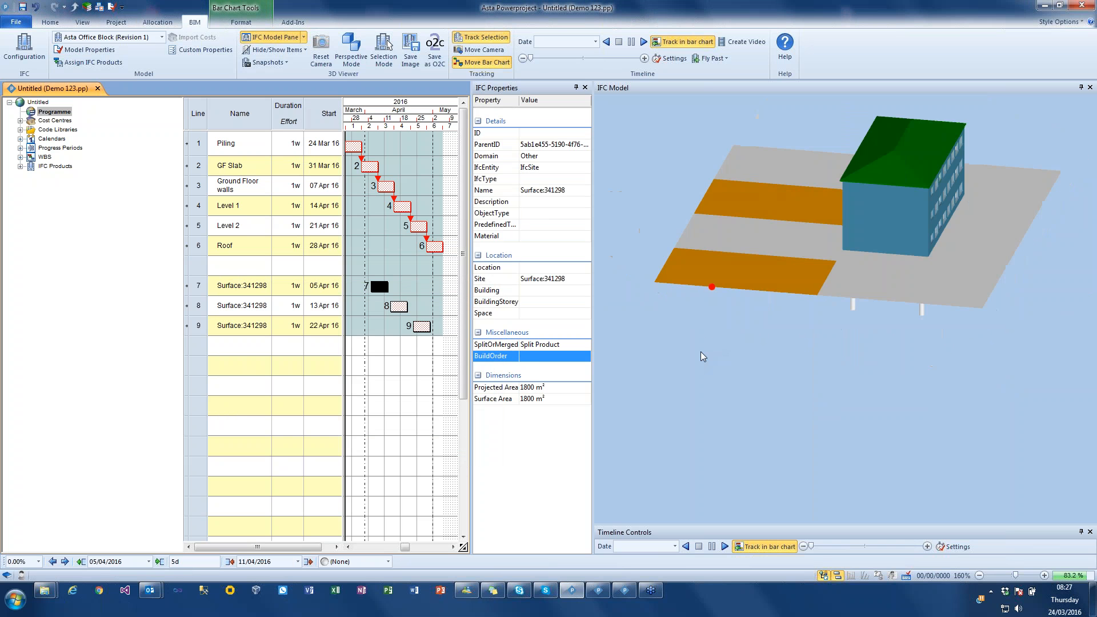
- Merge the two nearest adjacent strips of the split site surface, update the affected product selection, and clear the selection
click(749, 275)
ctrl+click(761, 241)
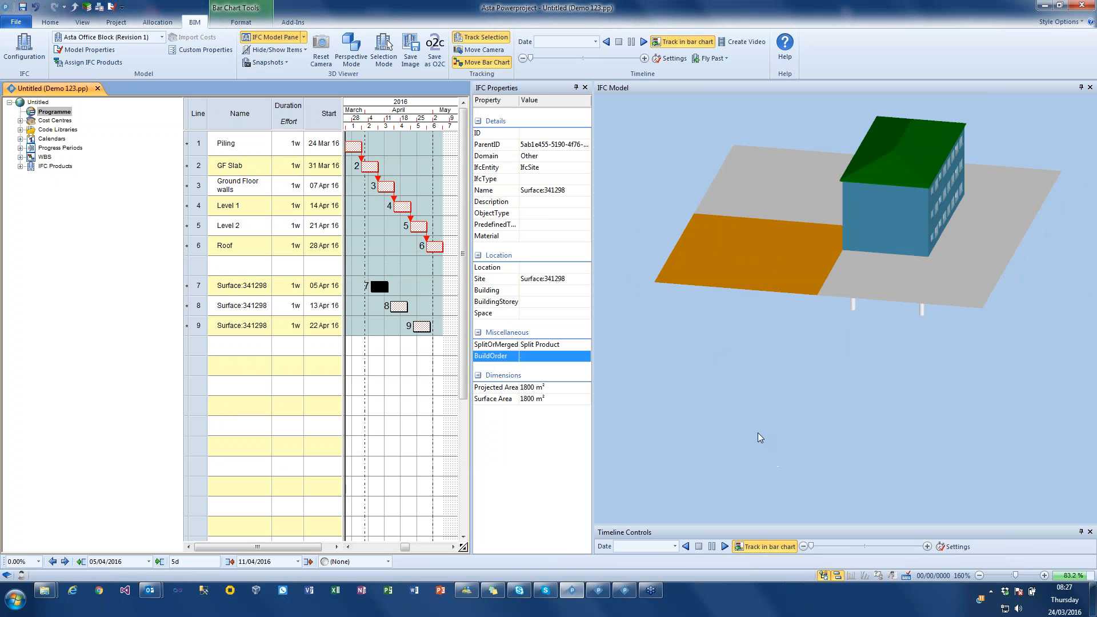
right_click(758, 244)
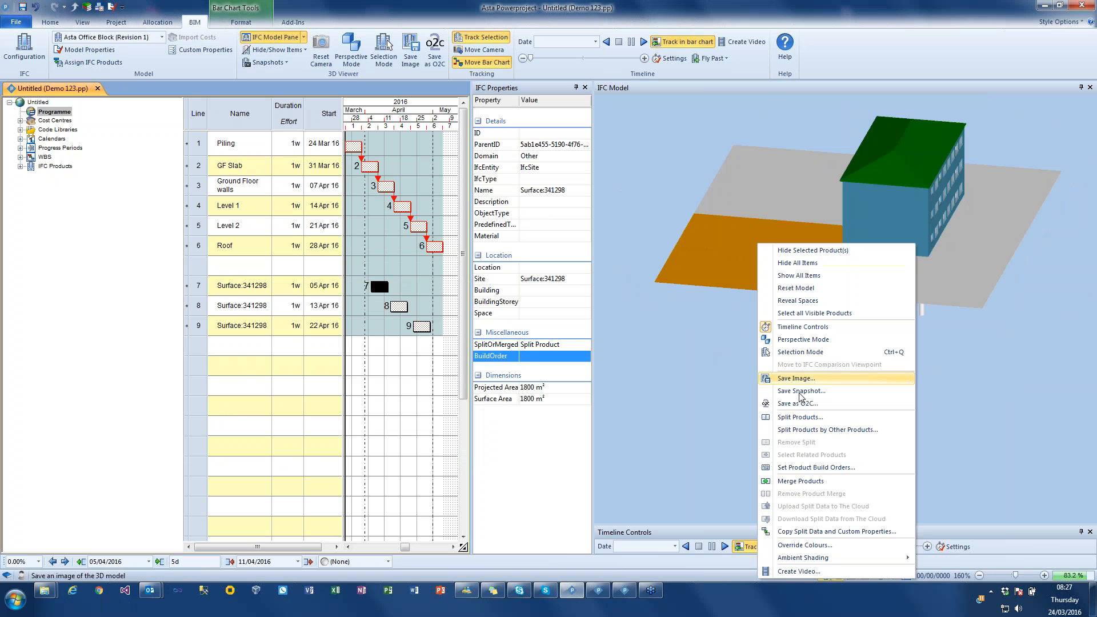
click(803, 481)
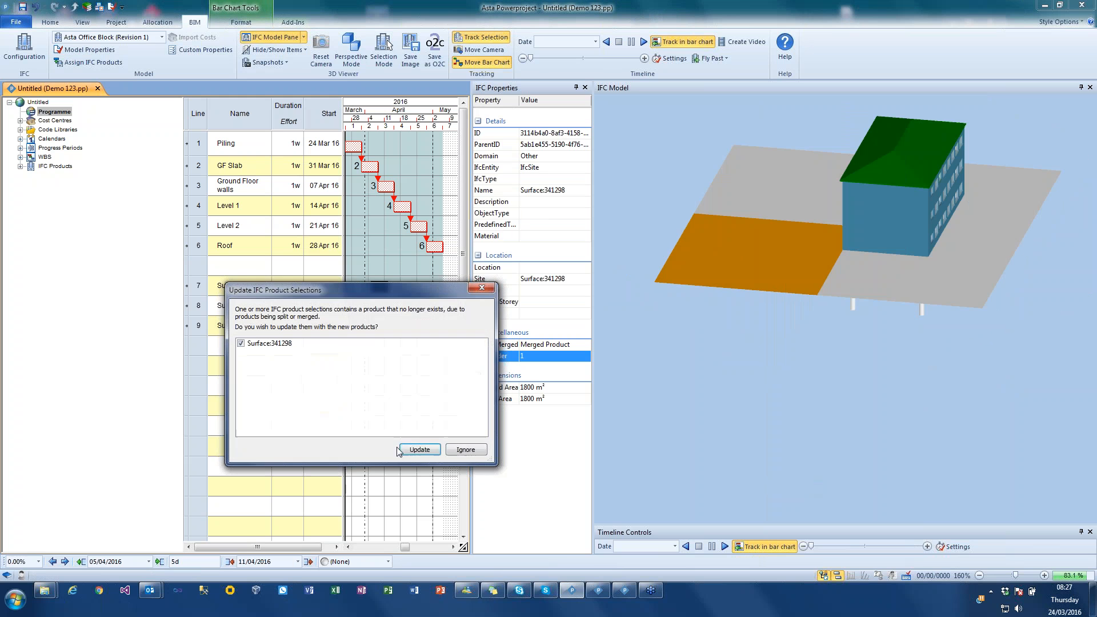
click(415, 450)
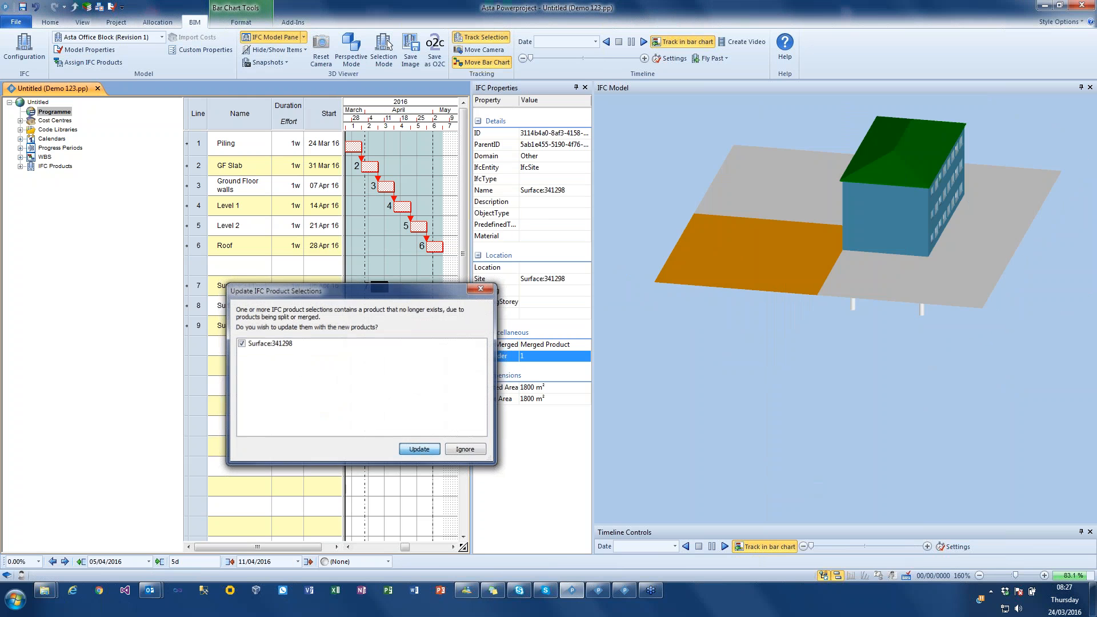
click(633, 389)
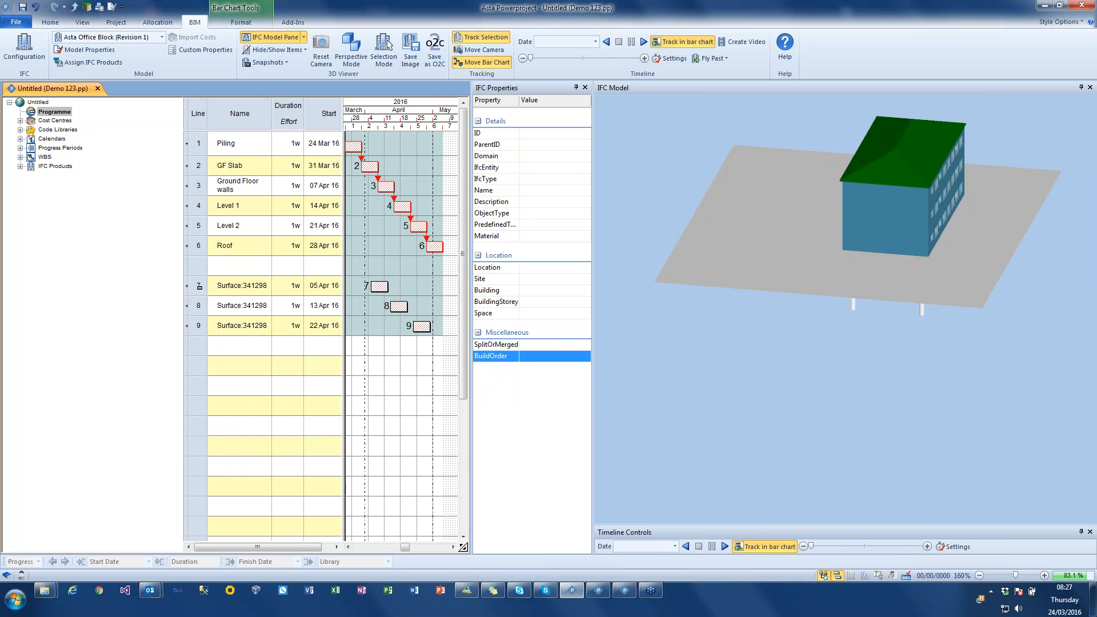
- Link the three Surface:341298 tasks in sequence with finish-to-start links
drag(199, 287, 224, 325)
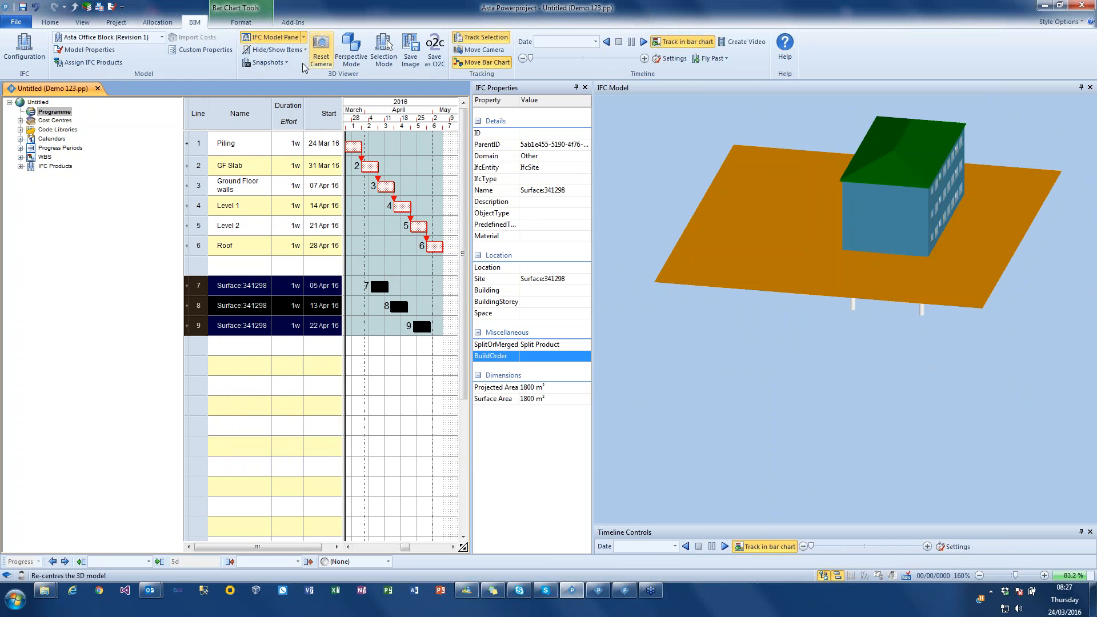
click(50, 22)
click(273, 67)
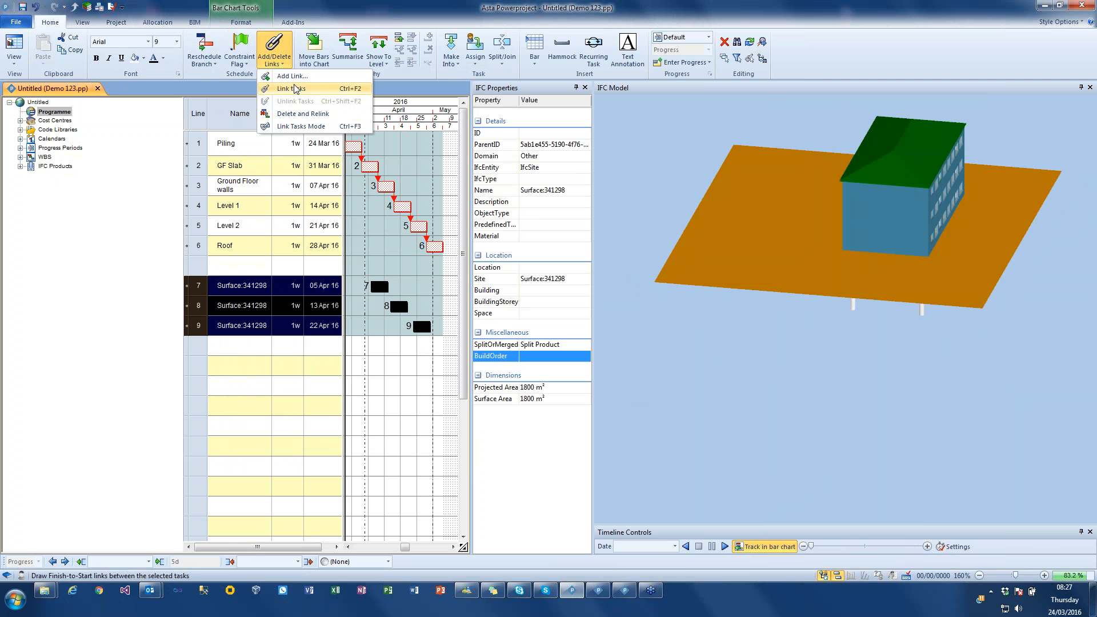
click(294, 89)
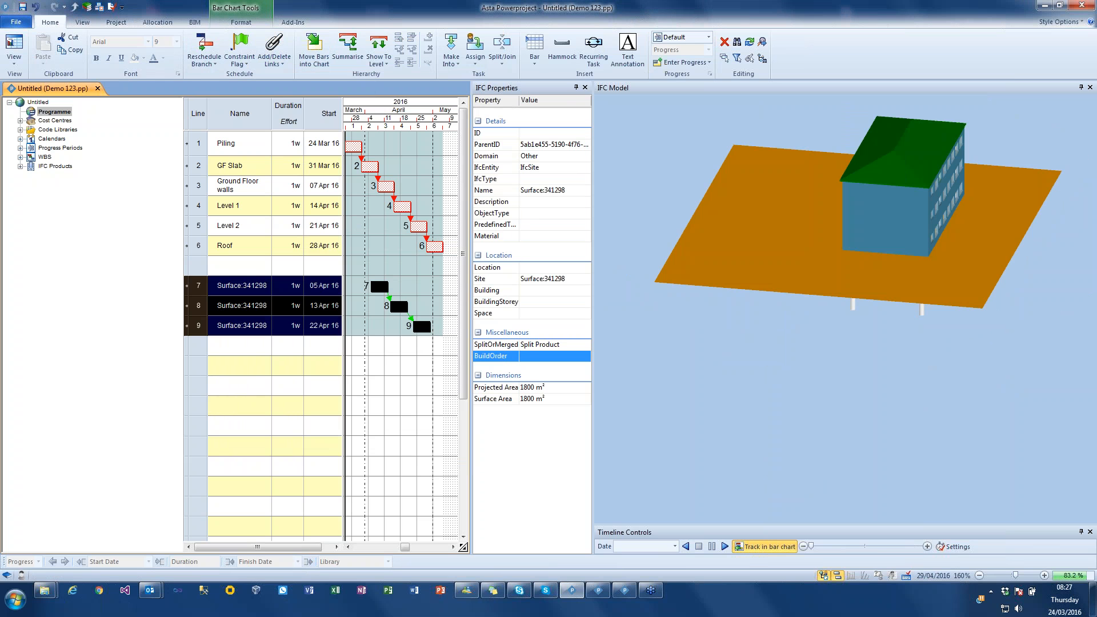
- Link the last surface task to the GF Slab task and reschedule the programme
click(431, 336)
drag(336, 189, 394, 174)
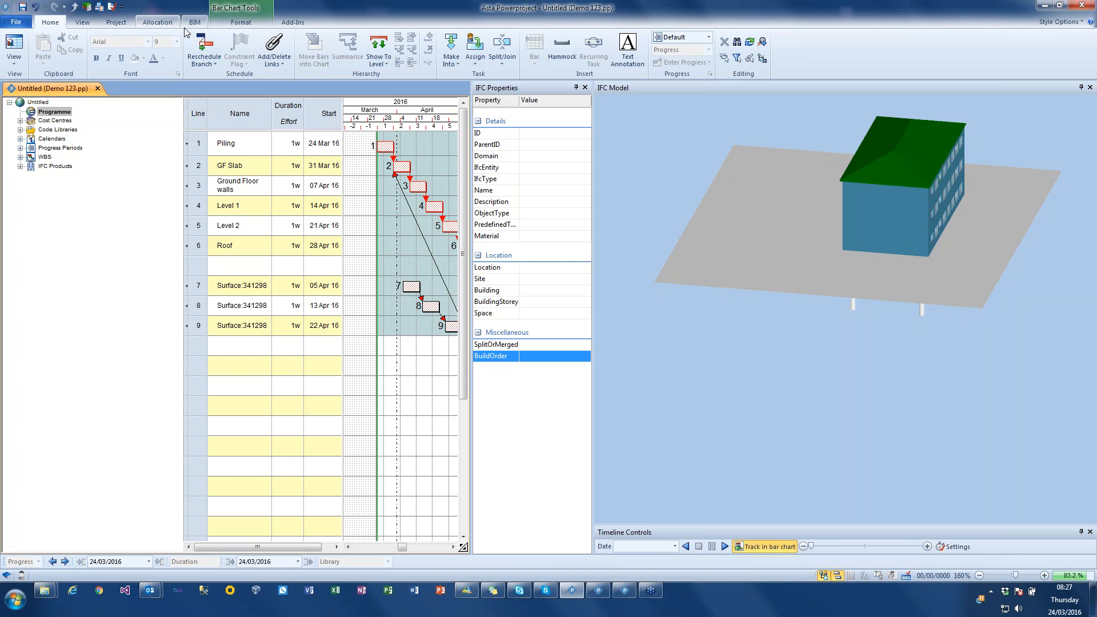
click(204, 57)
click(602, 336)
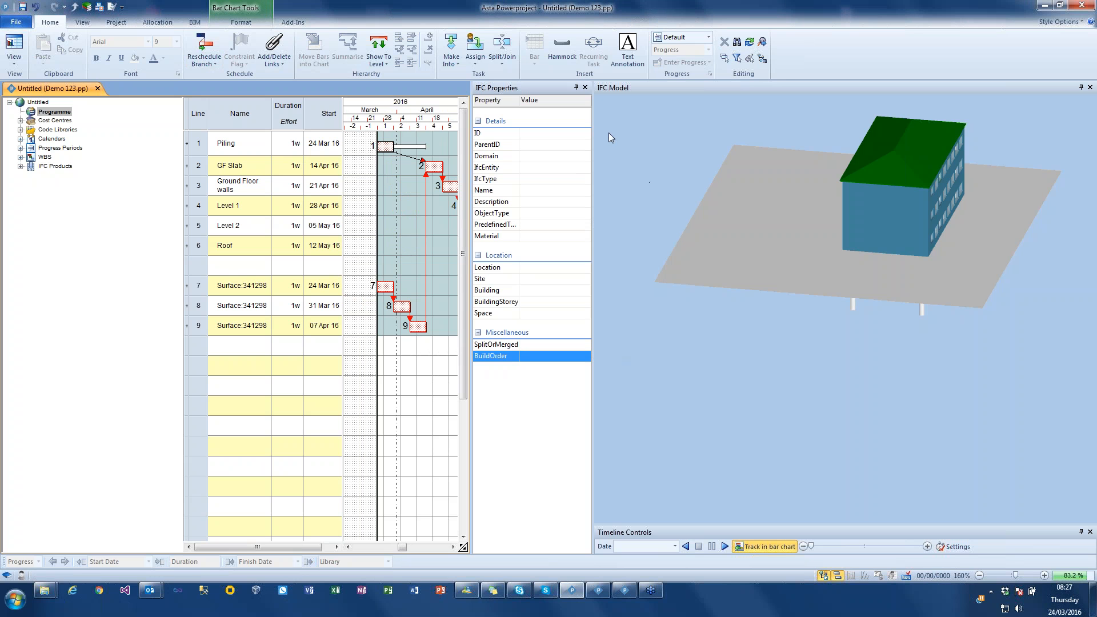
- Play the construction timeline with the linked surface tasks, inspect the finished building from the front, and stop the simulation
click(195, 21)
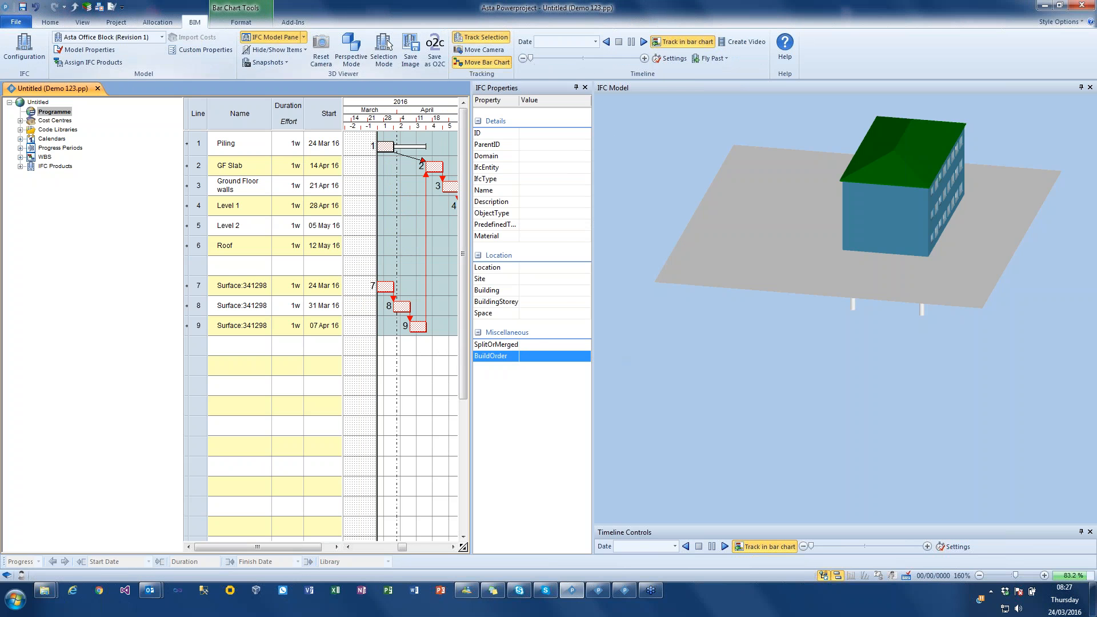
click(644, 43)
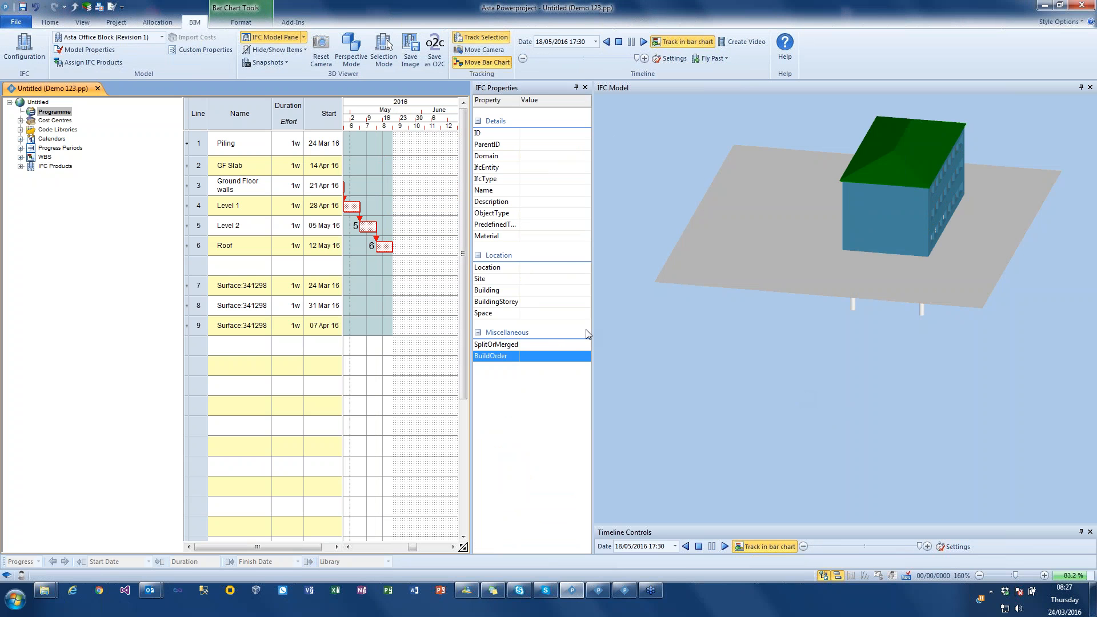
drag(686, 225, 669, 204)
right_drag(689, 194, 728, 316)
mouse_move(728, 304)
mouse_down()
mouse_move(764, 299)
mouse_move(745, 293)
mouse_up()
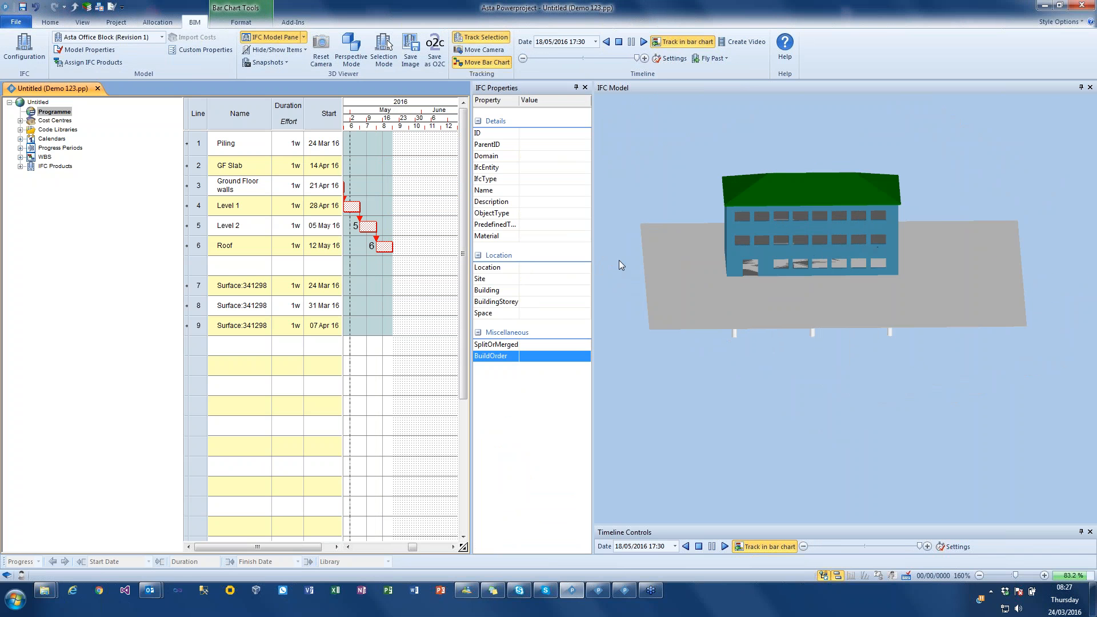
click(618, 44)
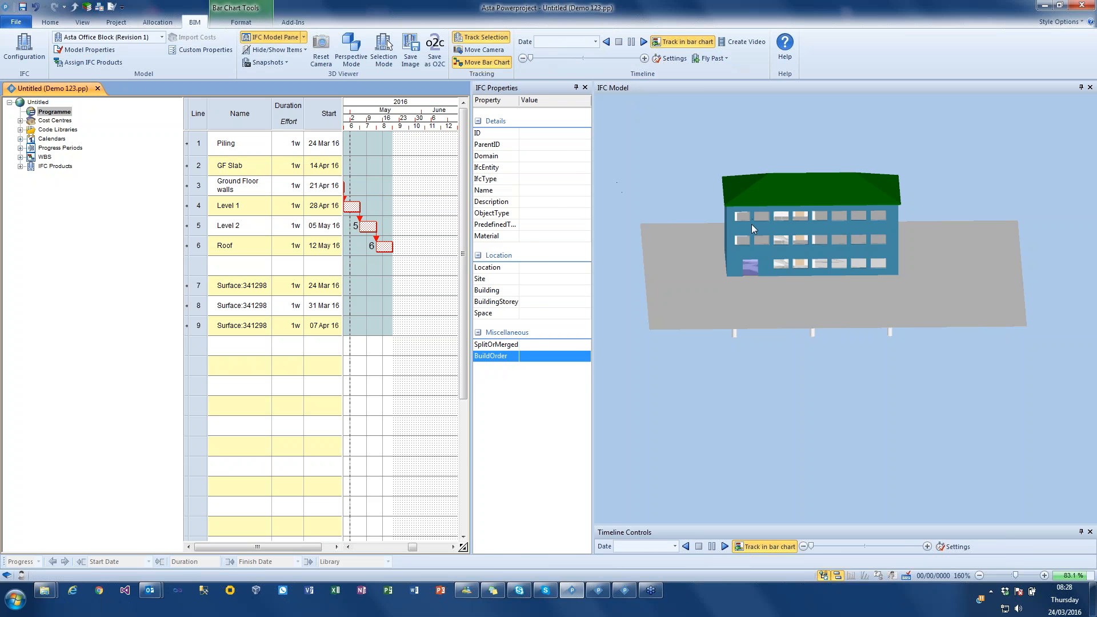
- Select the Level 2 front wall, look through its IFC properties, and widen the properties pane
click(750, 225)
drag(590, 193, 582, 379)
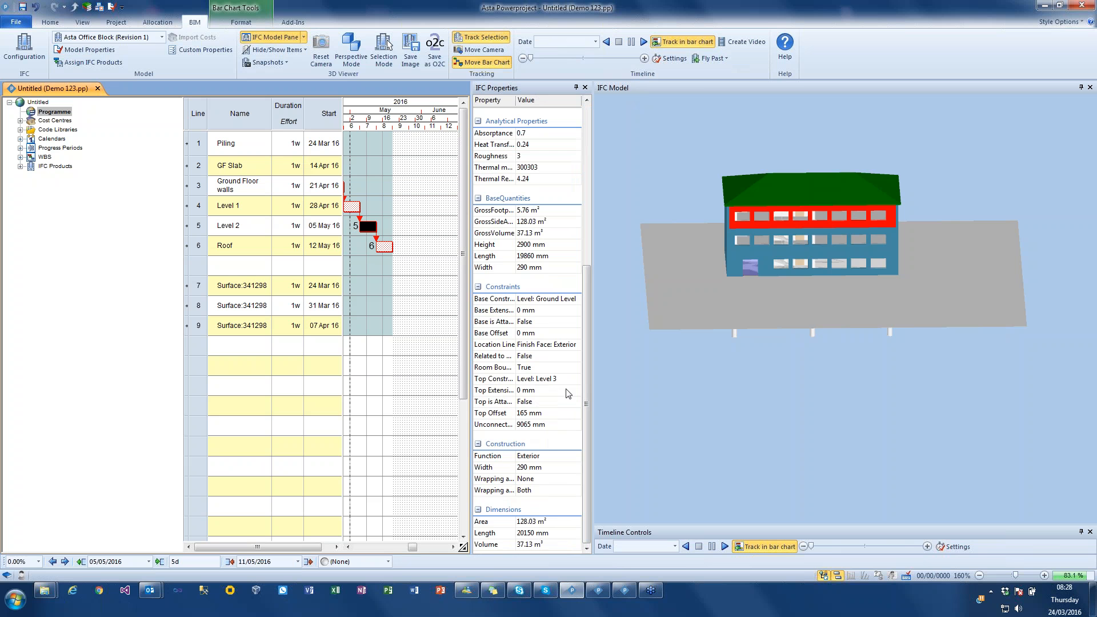
drag(593, 359, 619, 159)
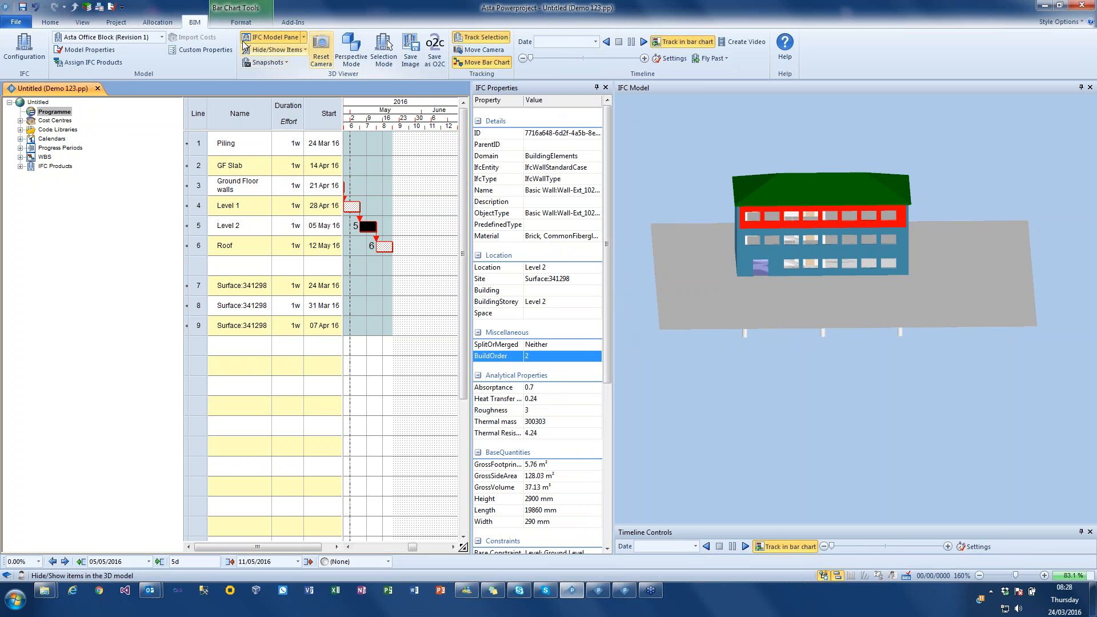
- Add a custom IFC property named Elevation
click(224, 50)
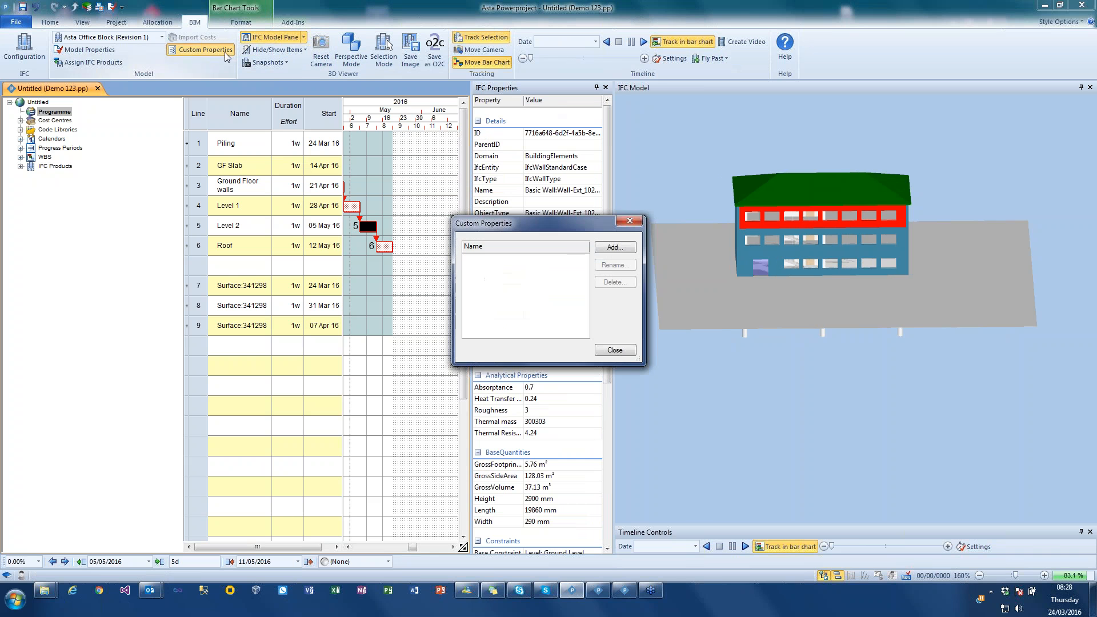
click(613, 247)
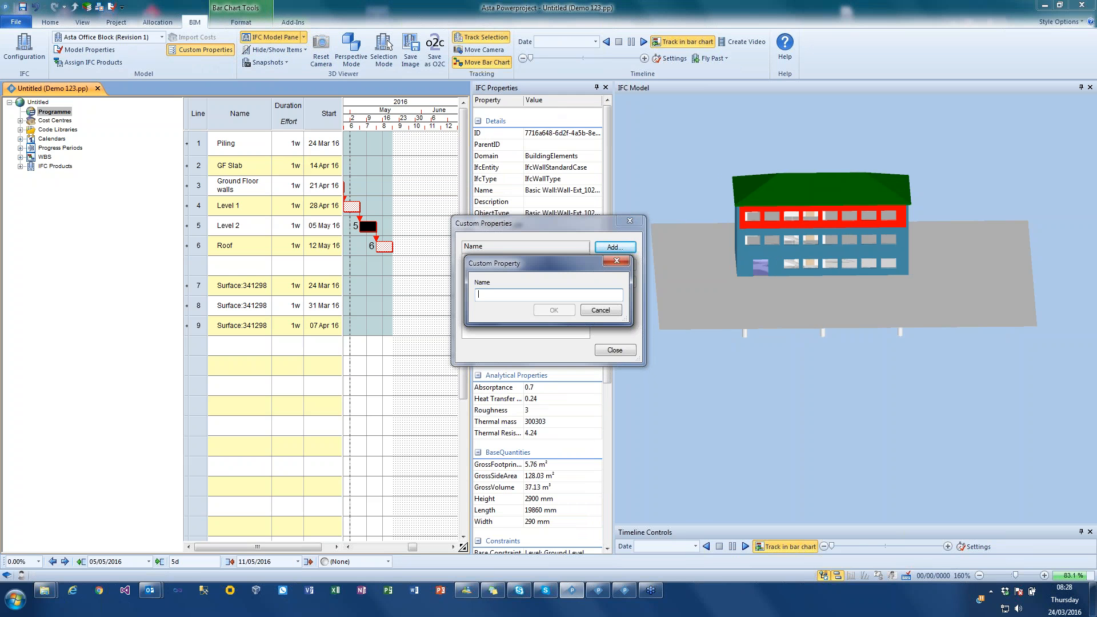
text(Elevation)
key(Return)
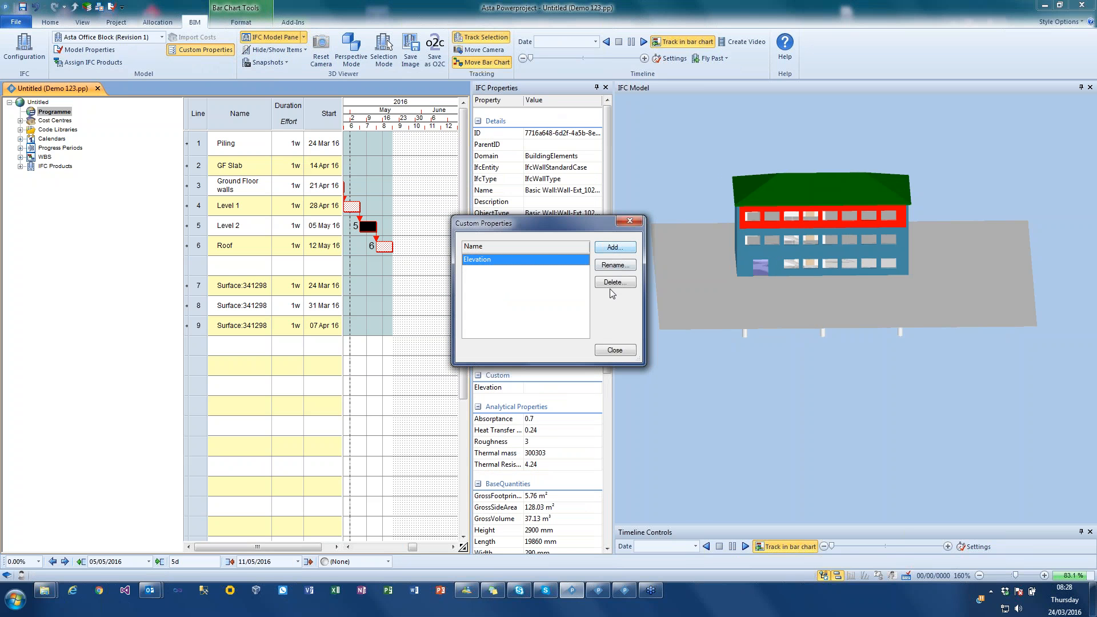
click(624, 353)
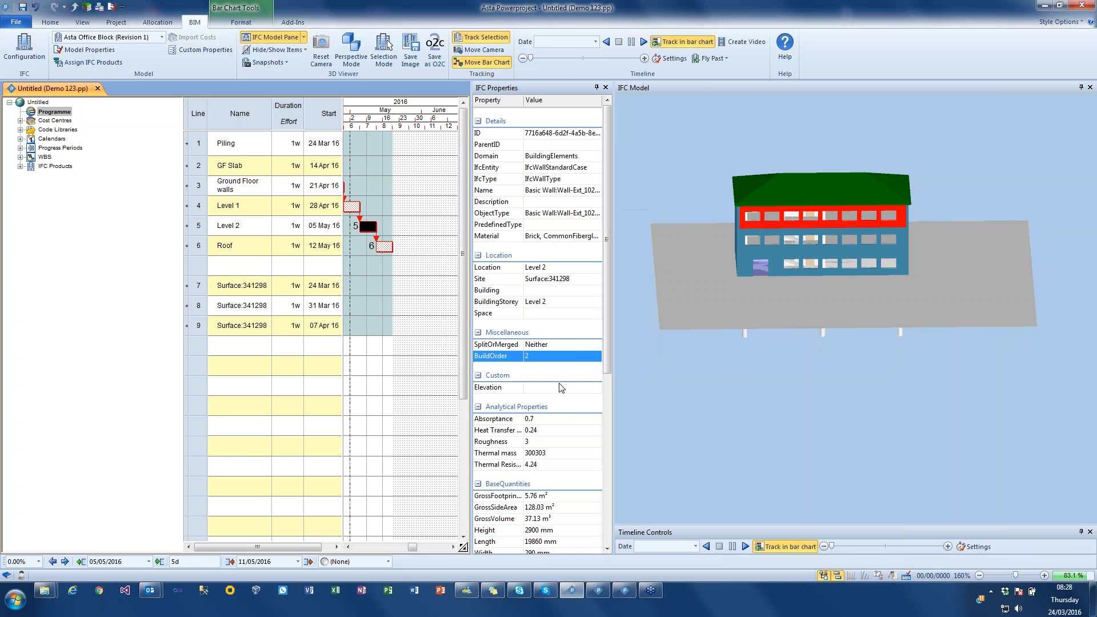
- Add the two lower front walls to the selection and set the Elevation property of all three walls to East
key(ctrl)
key(ctrl)
key(ctrl)
key(ctrl)
ctrl+click(766, 231)
ctrl+click(776, 255)
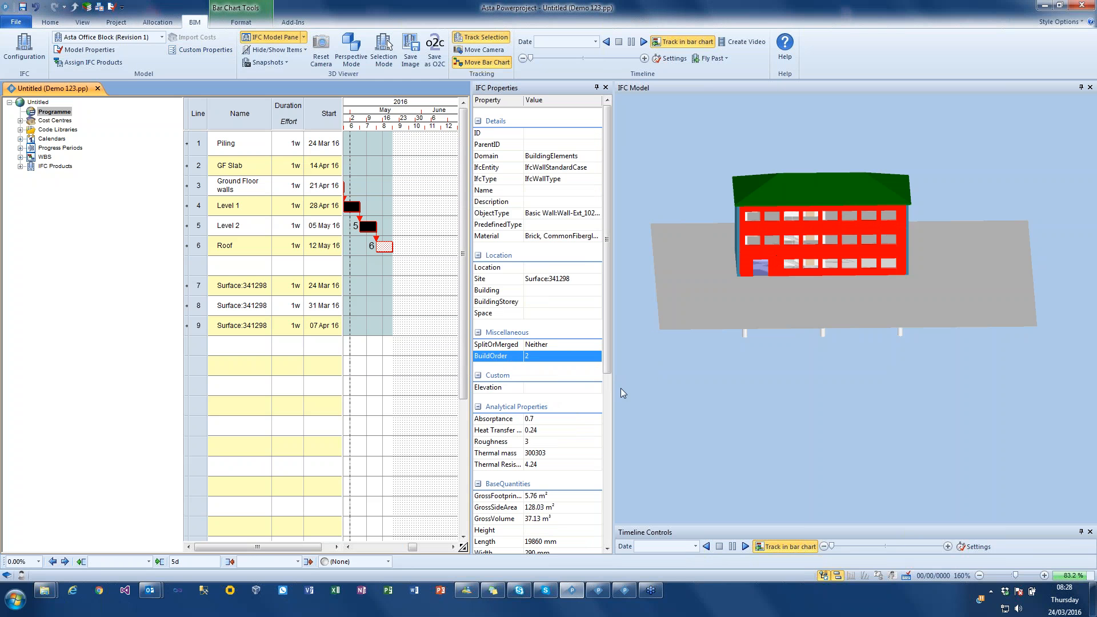
text(East)
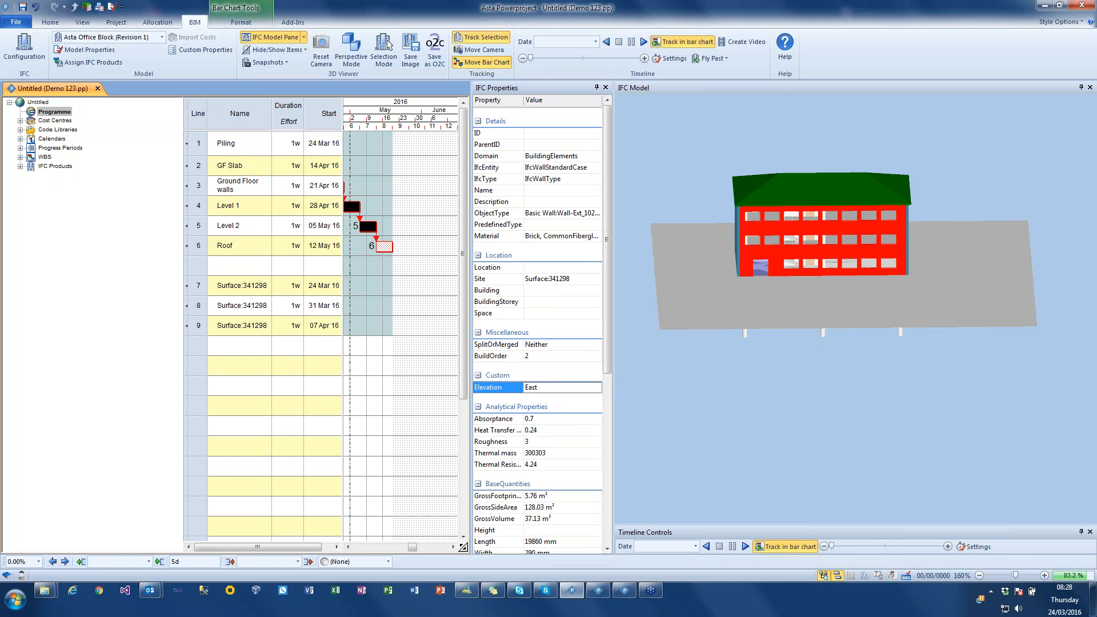
key(Return)
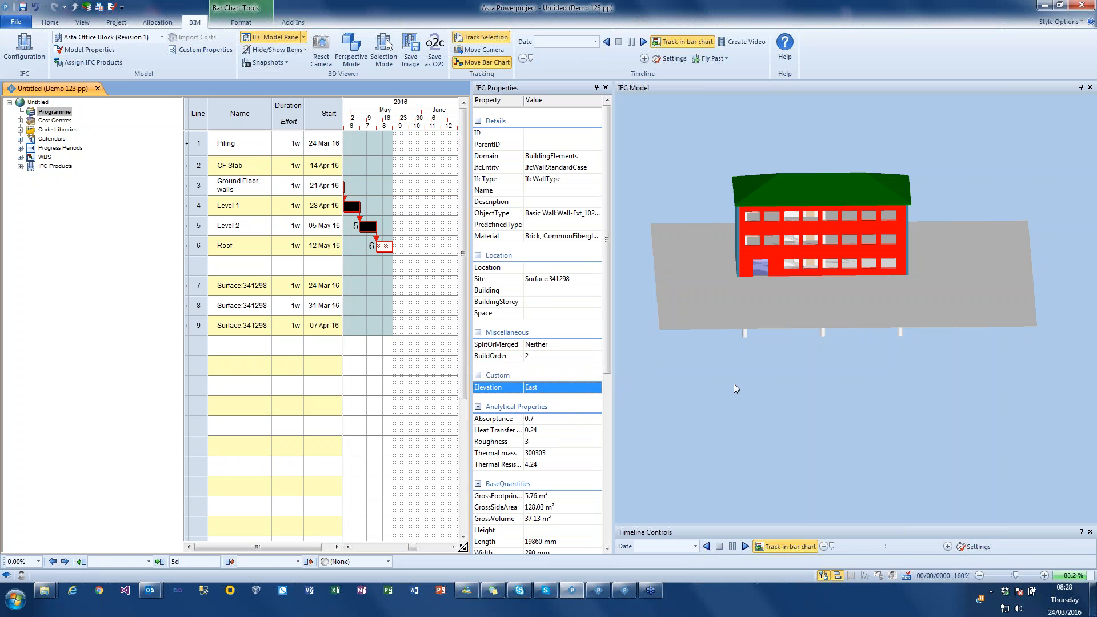
- Select the three stacked walls on the building's end face beside the entrance and set their Elevation property to South
drag(733, 383, 729, 289)
click(732, 234)
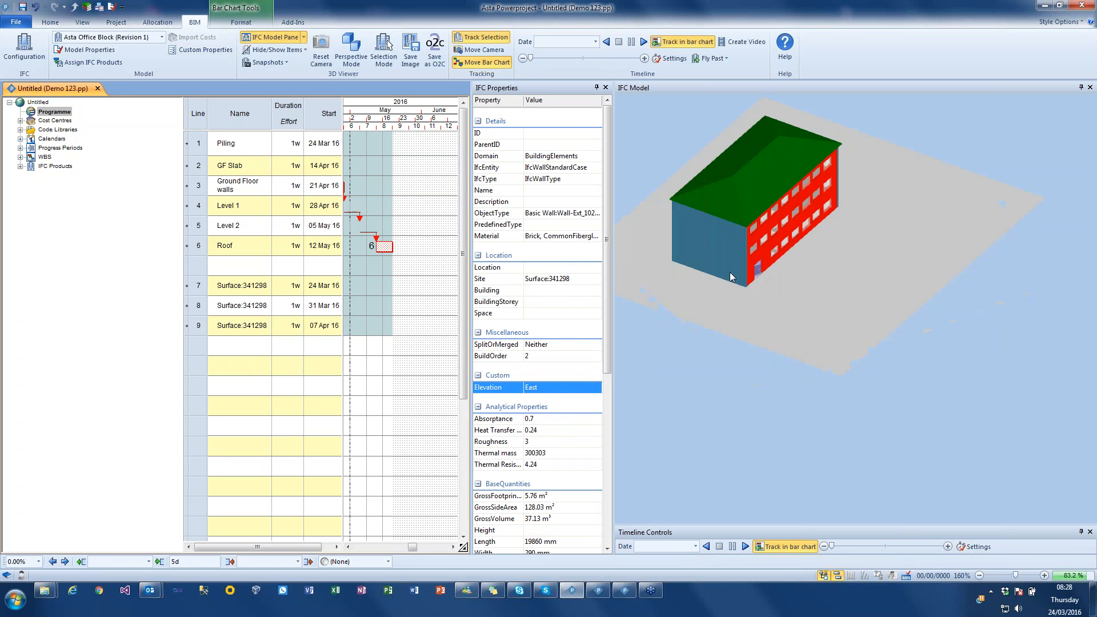
ctrl+click(732, 234)
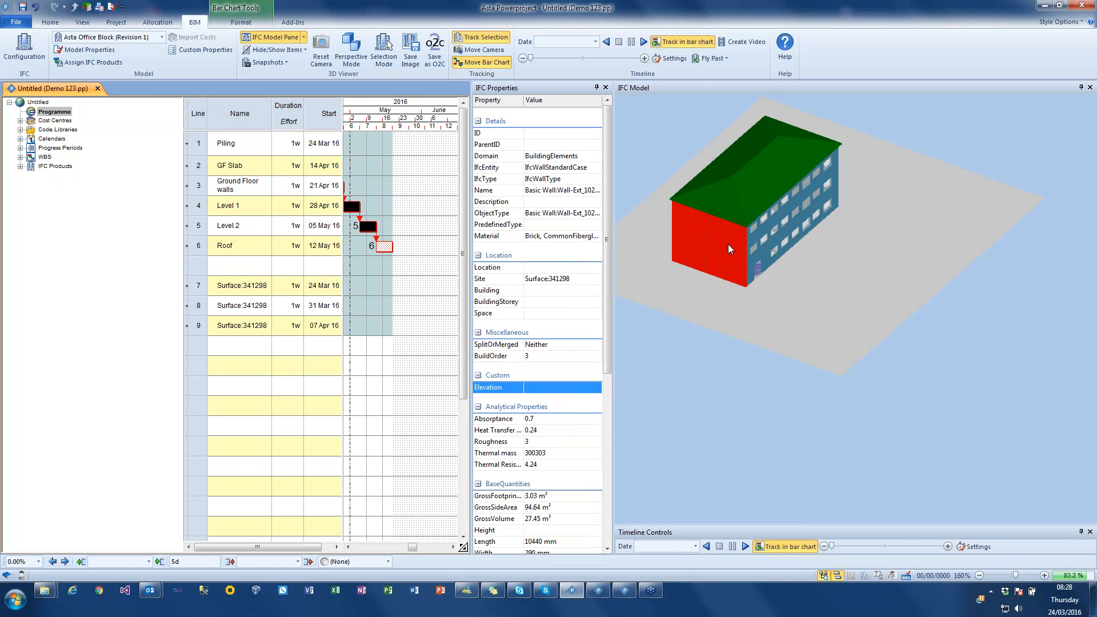
click(549, 388)
text(South)
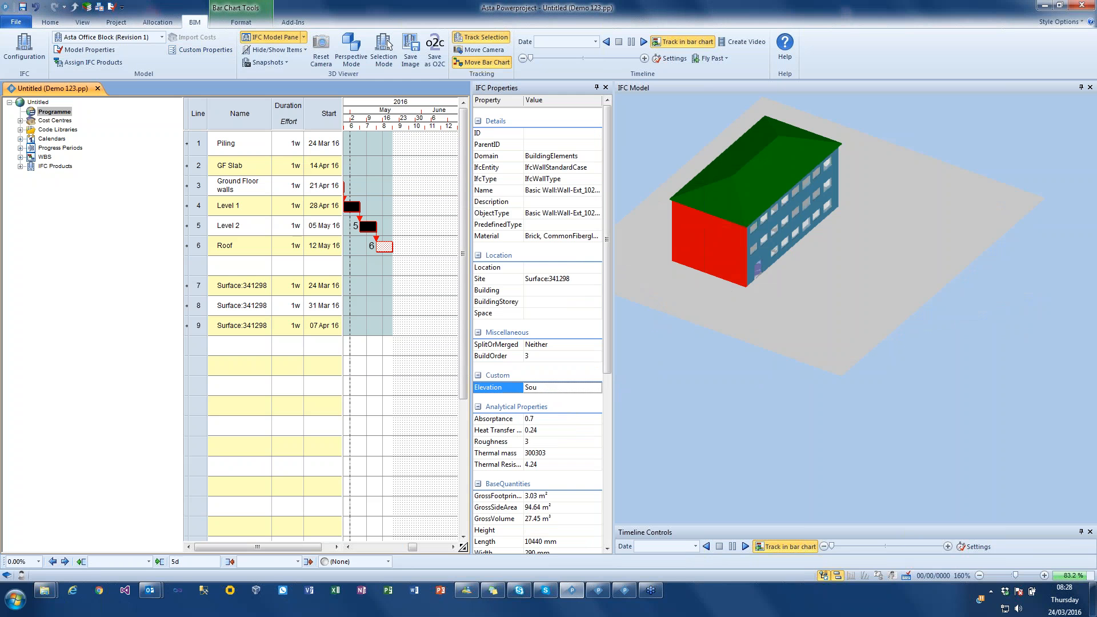
key(Return)
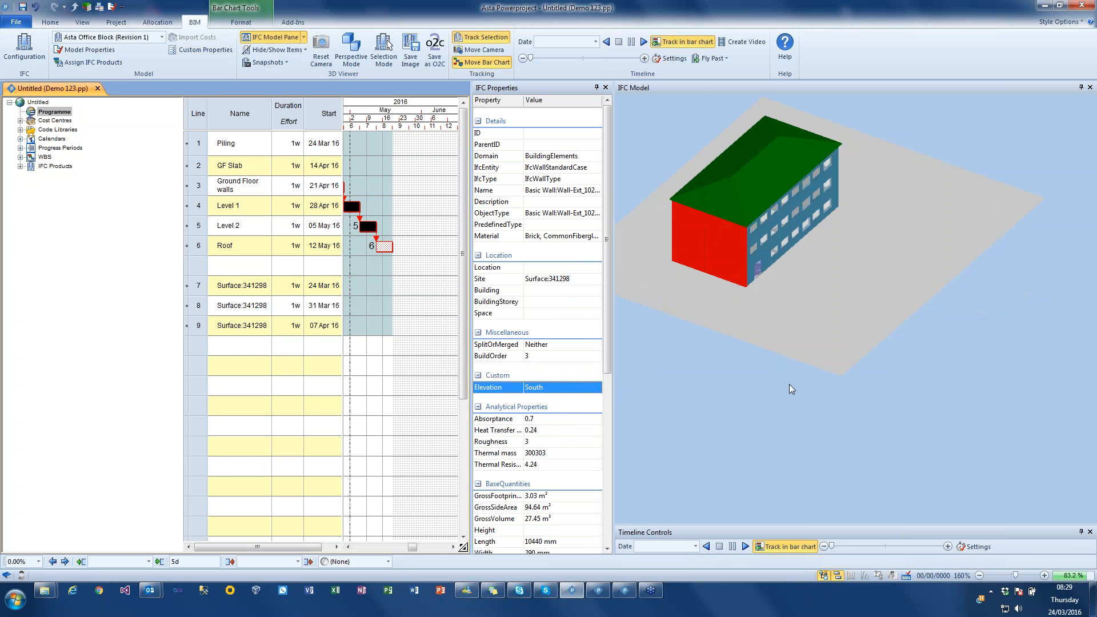
- Check the Elevation property of the Level 1 front wall and the Level 2 end wall, and clear the selection
drag(763, 384, 773, 352)
click(809, 272)
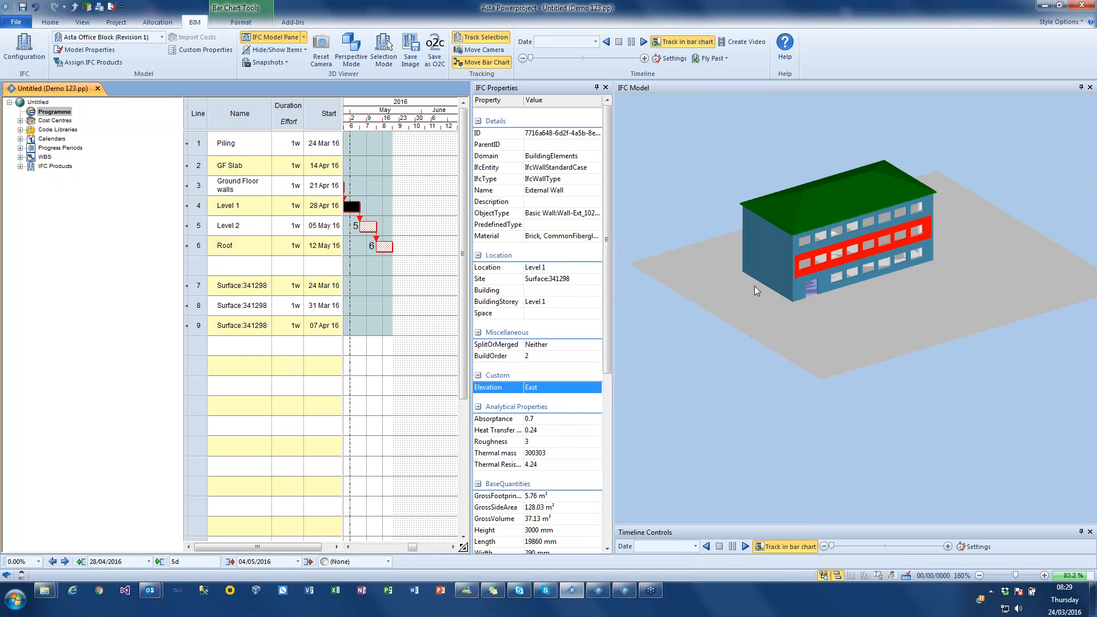
click(778, 239)
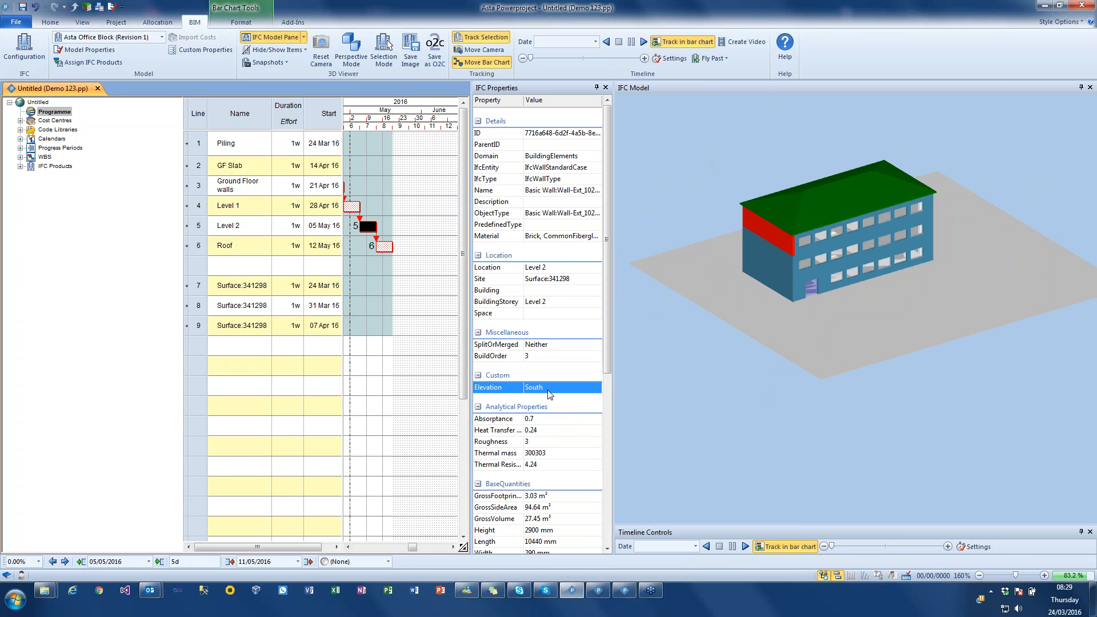
click(682, 393)
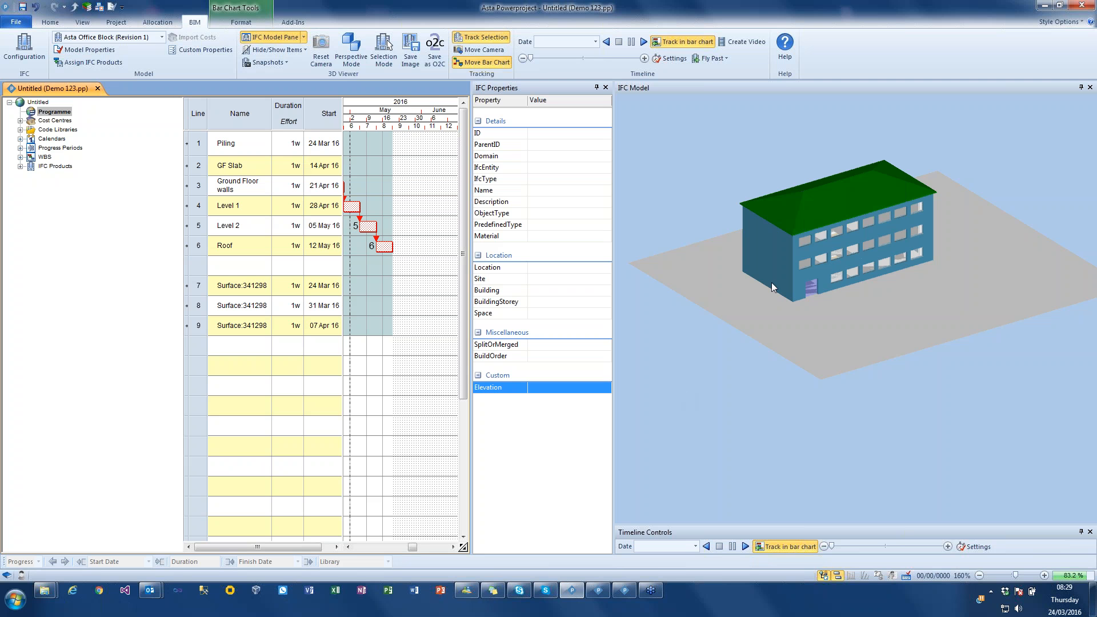
- Look at the IFC model properties and the ground-floor end wall's option for copying split data and custom properties
click(90, 51)
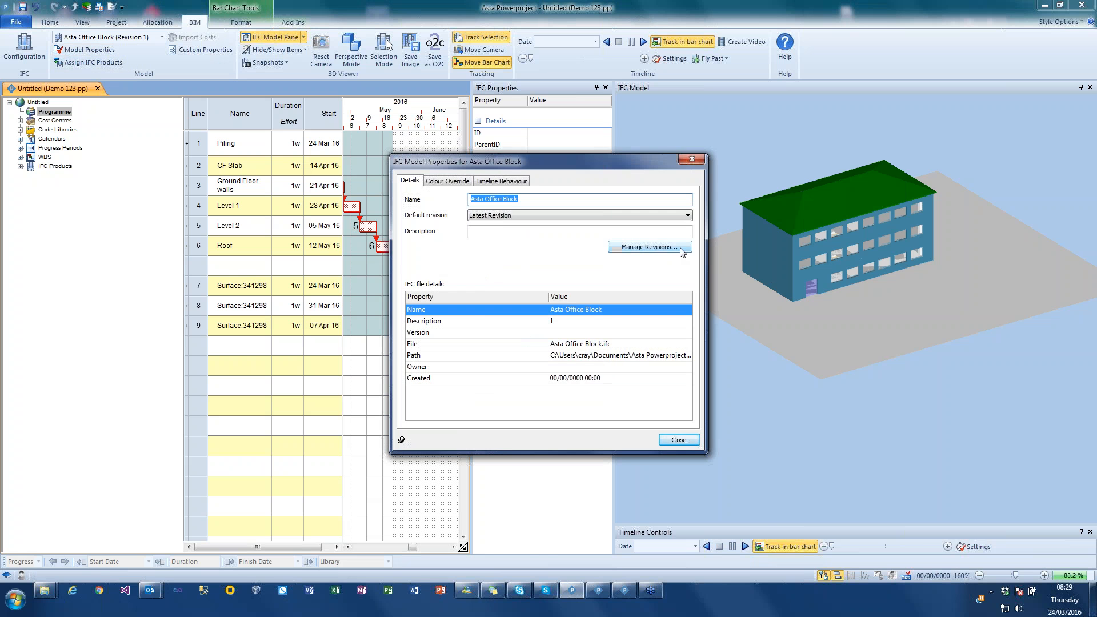
click(692, 160)
click(766, 272)
right_click(768, 275)
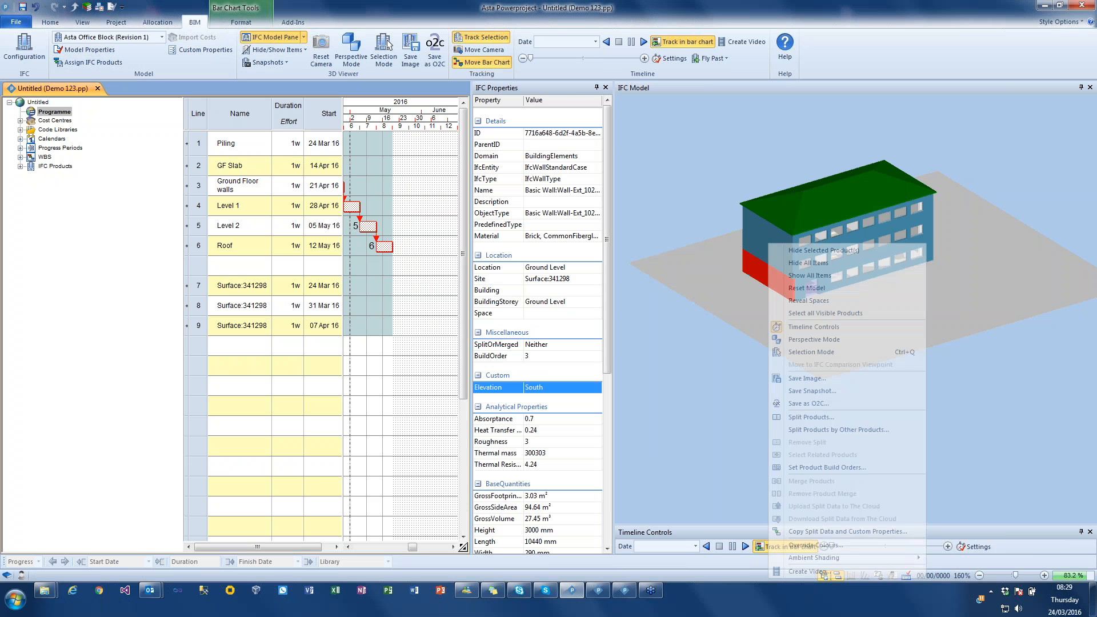
click(696, 347)
right_click(696, 347)
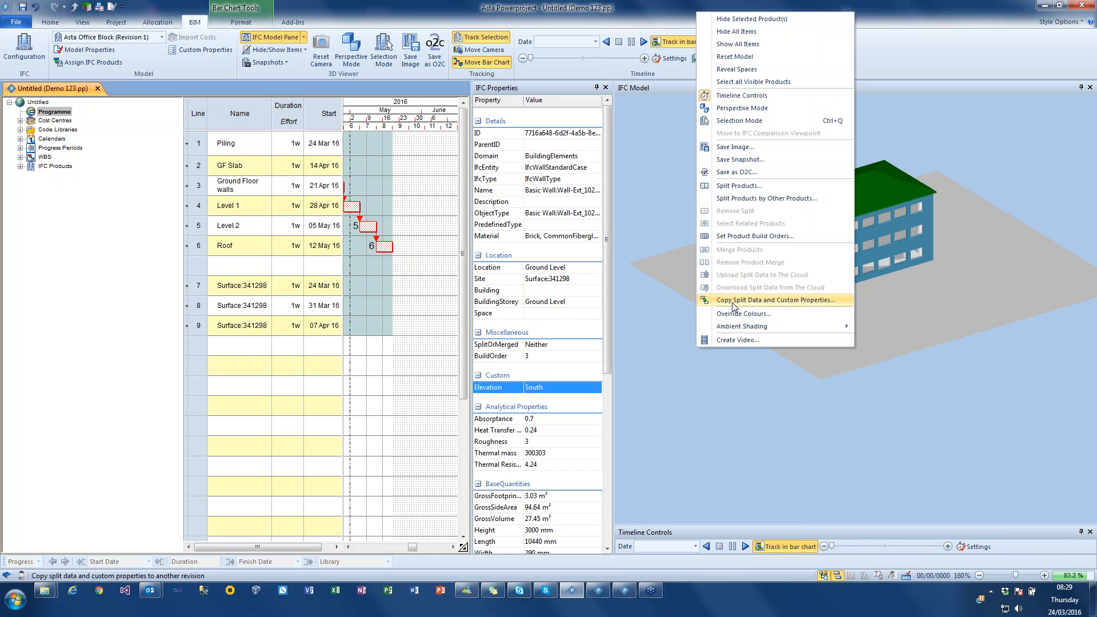
click(694, 395)
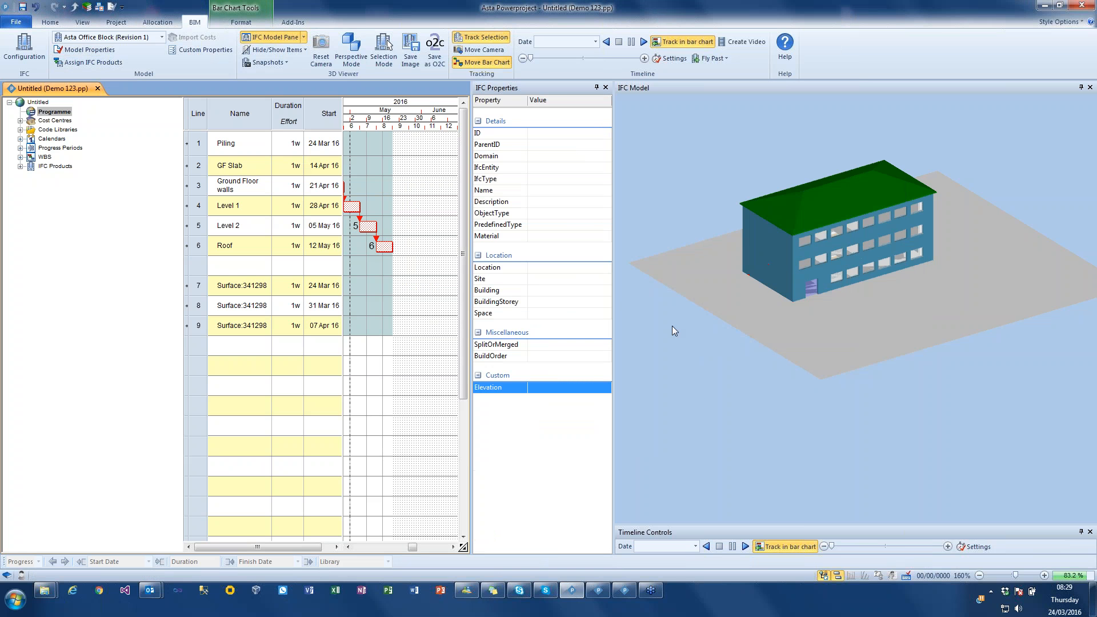
- Play the construction timeline with the ground-floor end wall selected, and stop the simulation
drag(704, 309, 690, 320)
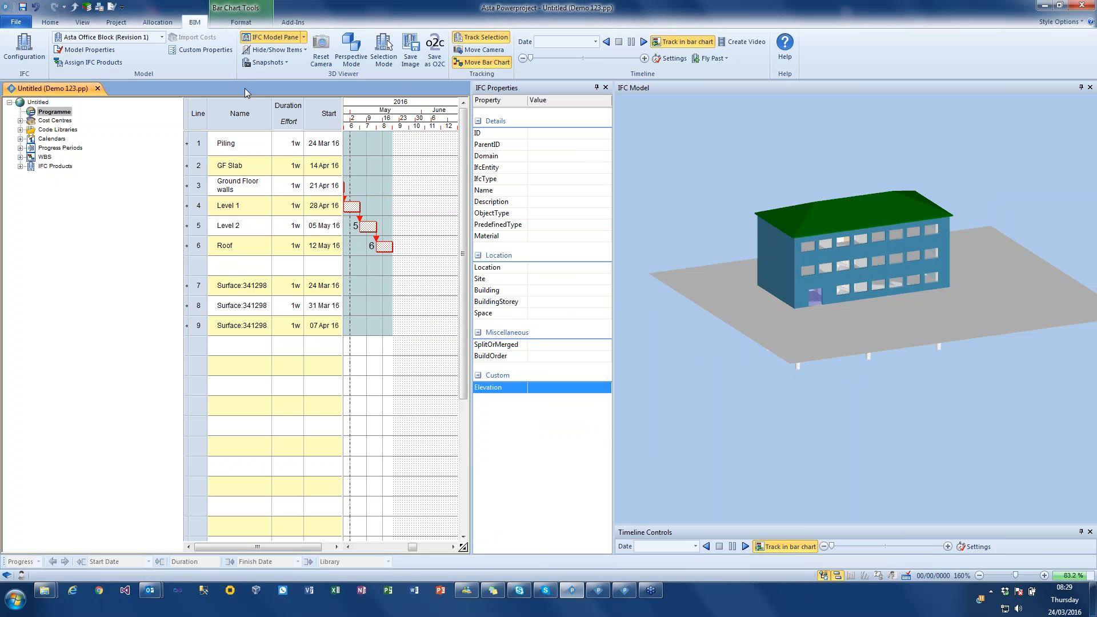
click(775, 280)
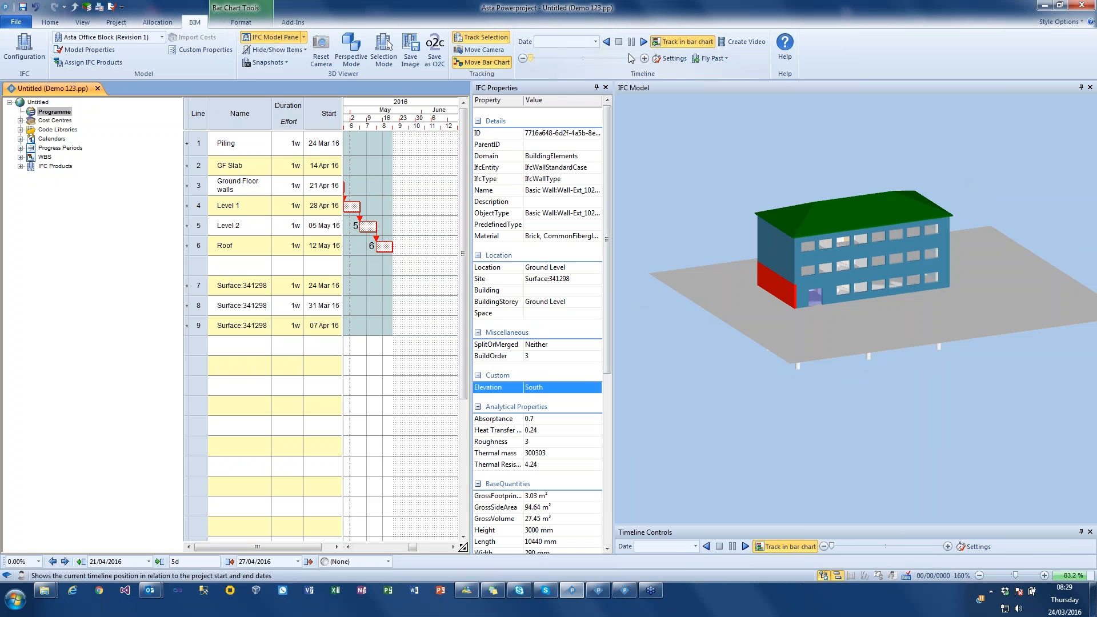
click(644, 42)
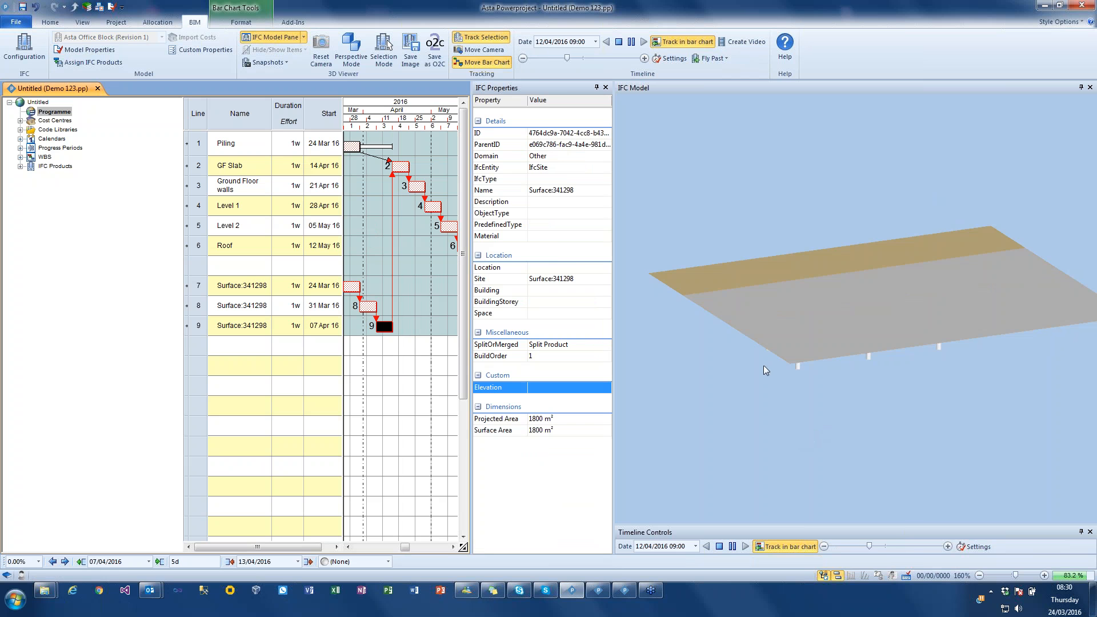
click(618, 42)
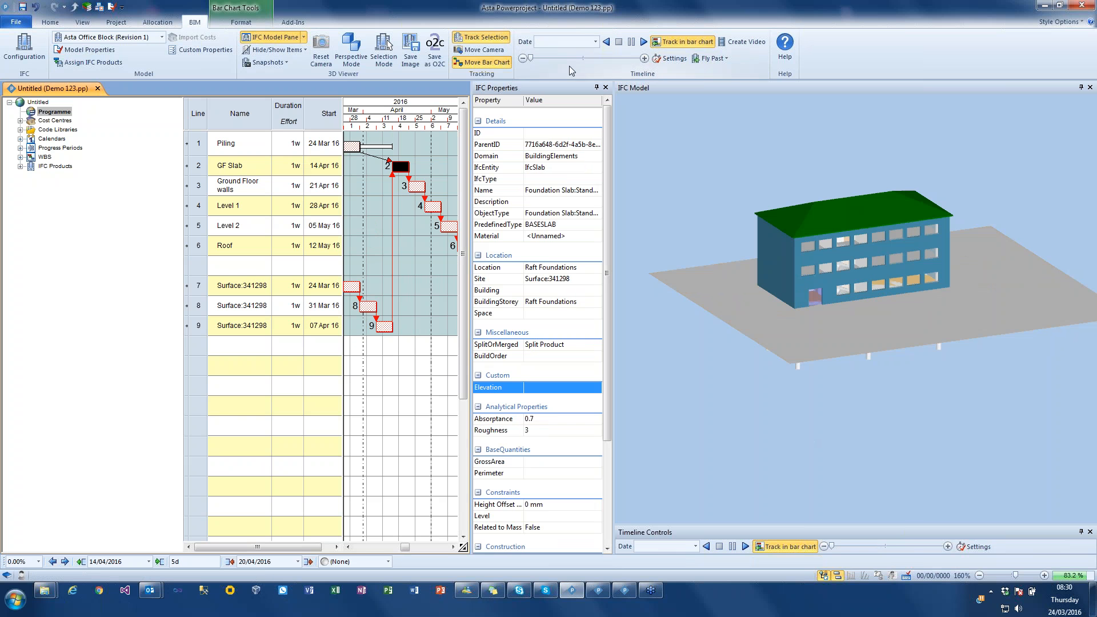
- Examine the timeline settings and the variable dates offered for the override end, and close them without changes
click(666, 62)
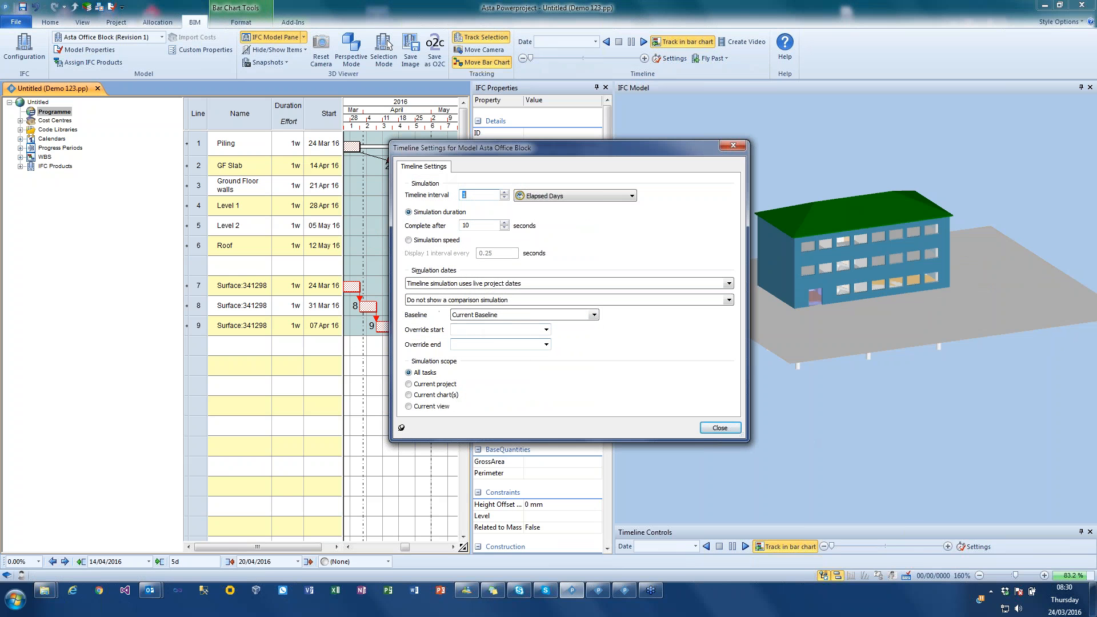
click(546, 344)
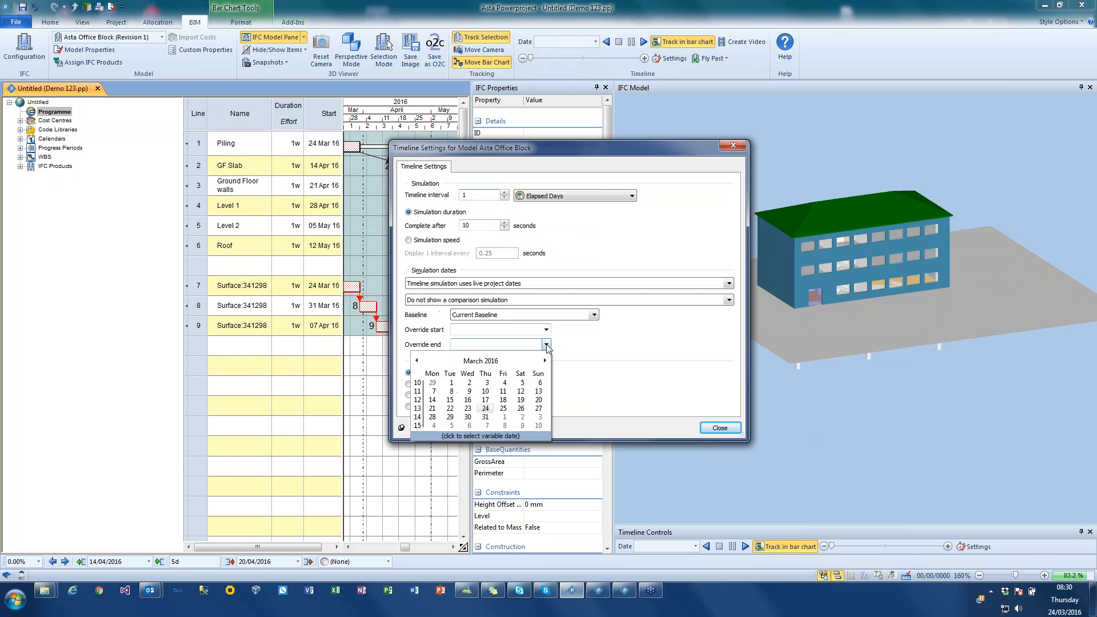
click(479, 436)
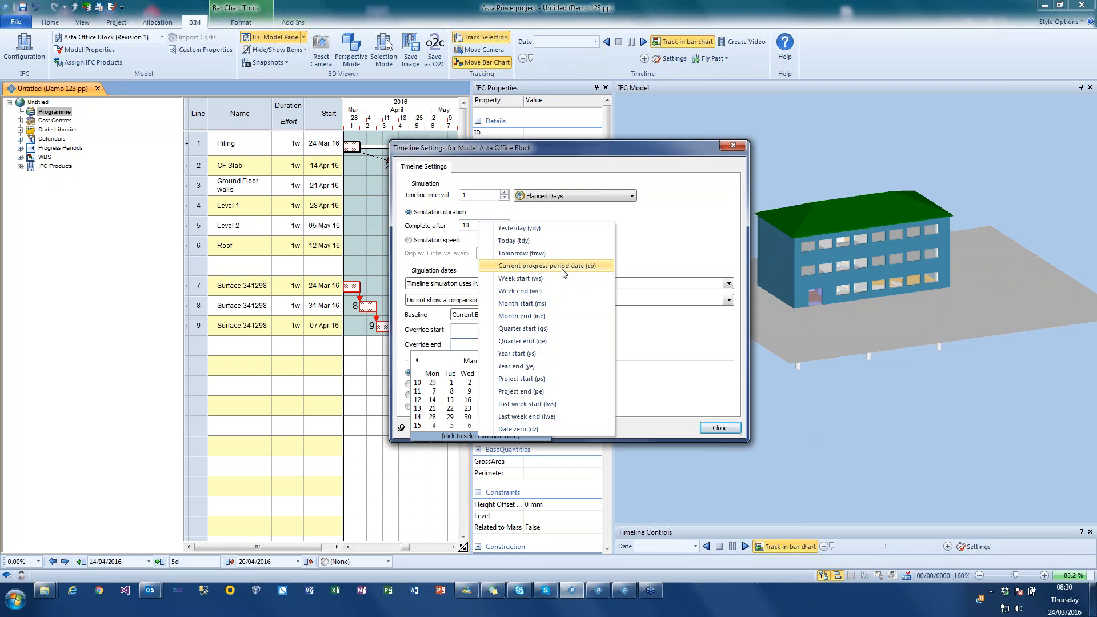
click(711, 429)
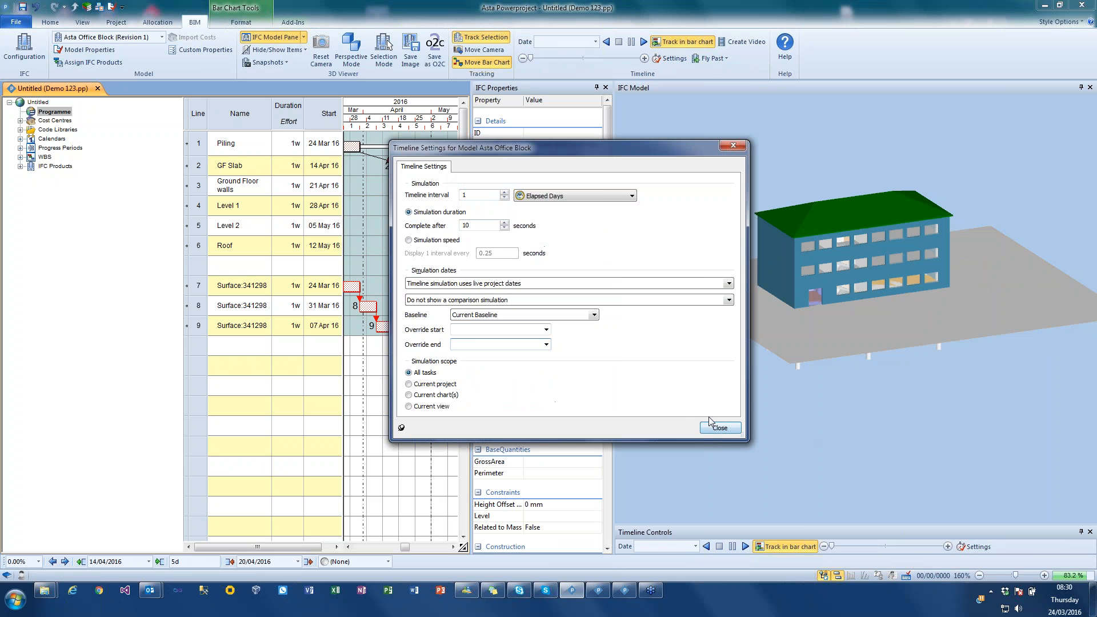
click(714, 429)
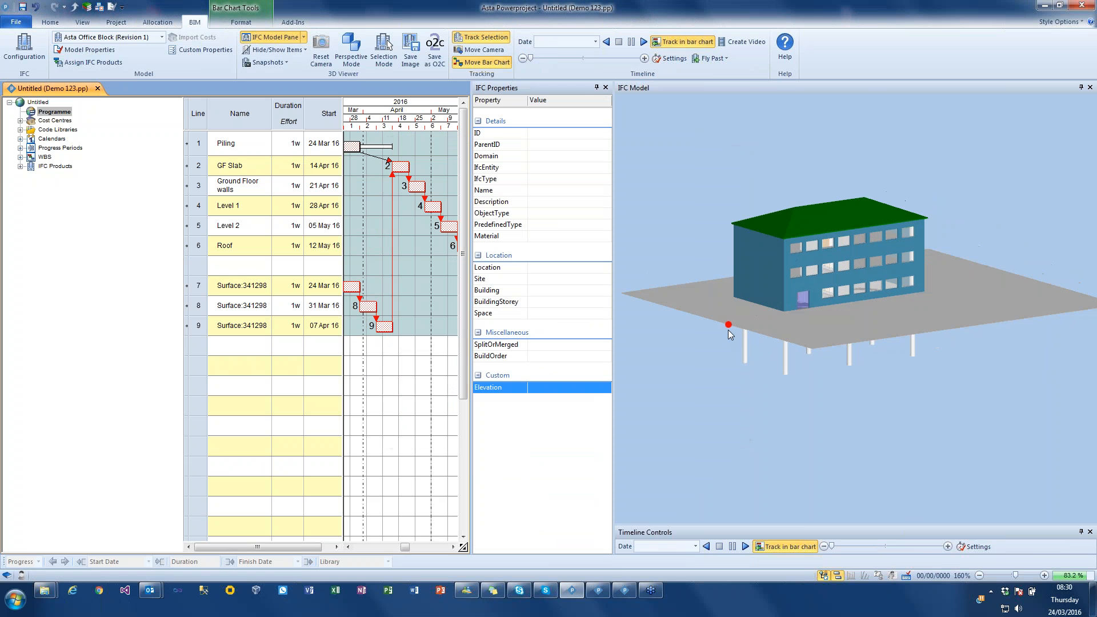
- Scrub the construction timeline forward to the Level 1 stage and set the simulation date to 03/05/2016
drag(533, 57, 605, 59)
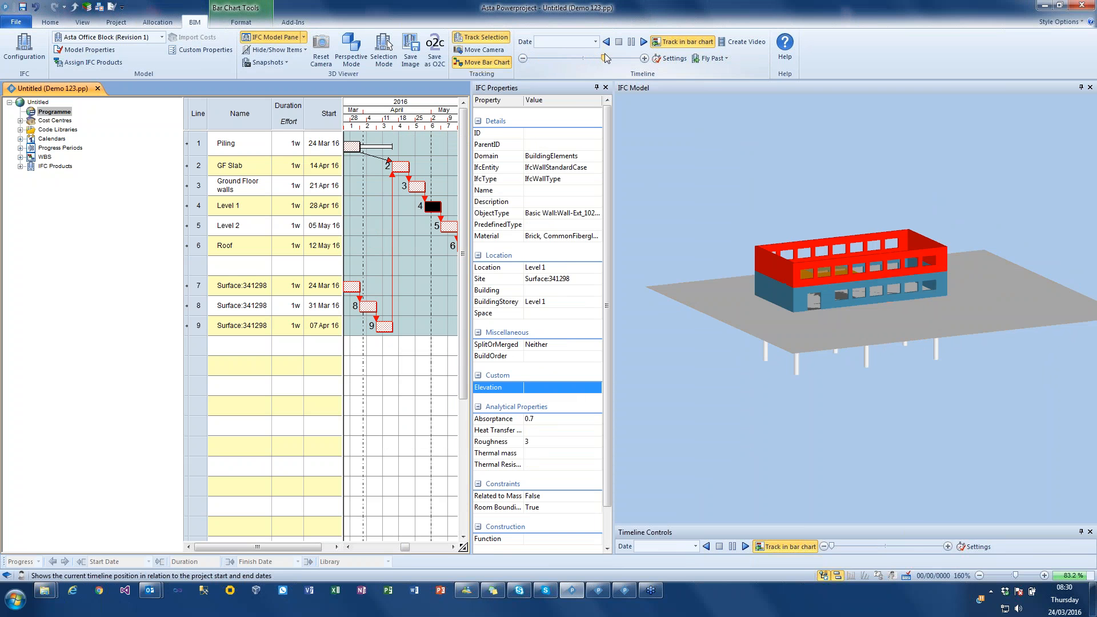
click(697, 160)
drag(773, 244, 770, 211)
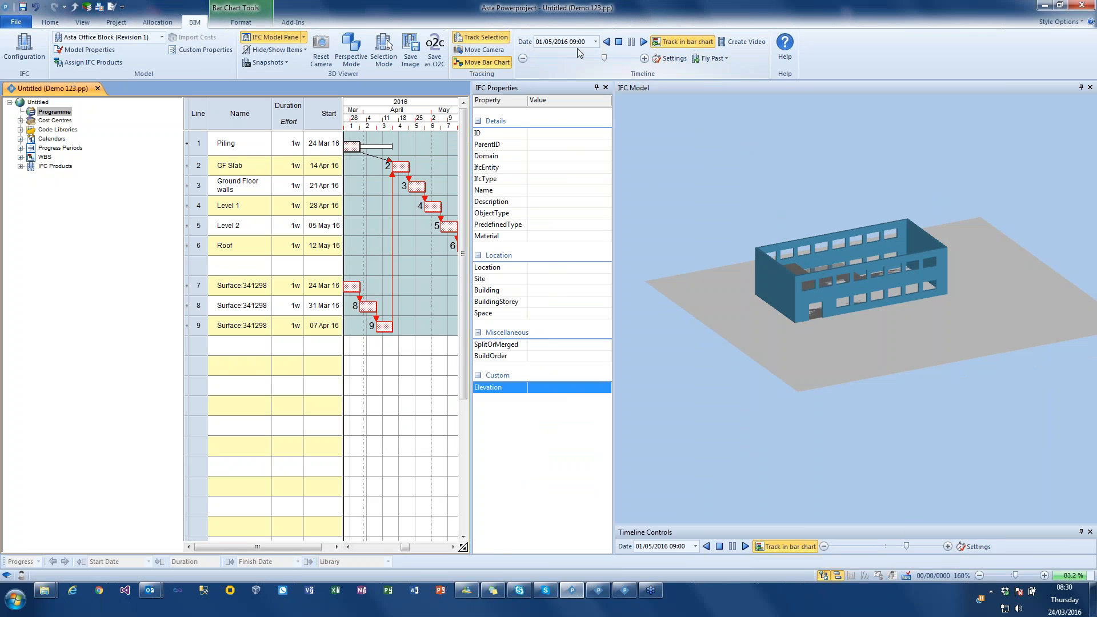
click(595, 41)
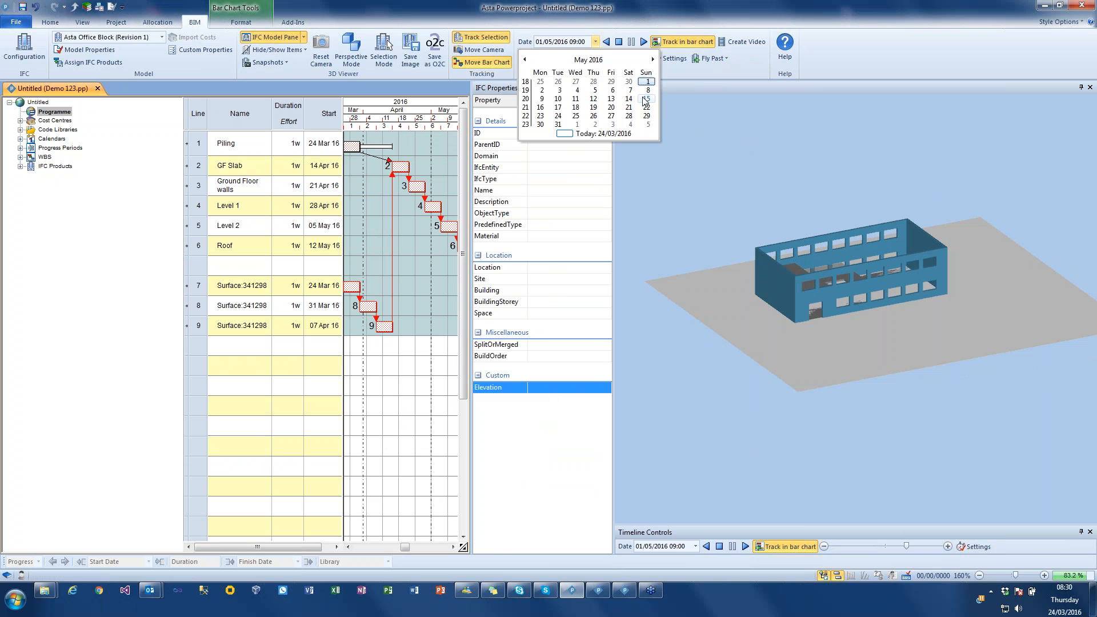
click(558, 90)
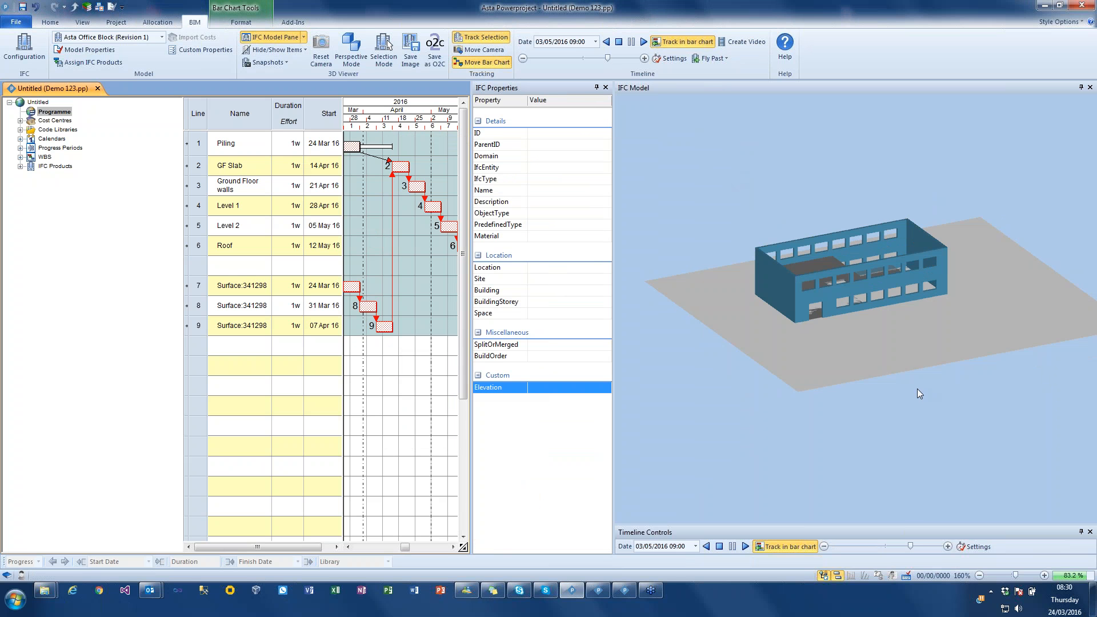
mouse_move(917, 388)
mouse_down()
mouse_move(908, 396)
mouse_move(925, 384)
mouse_up()
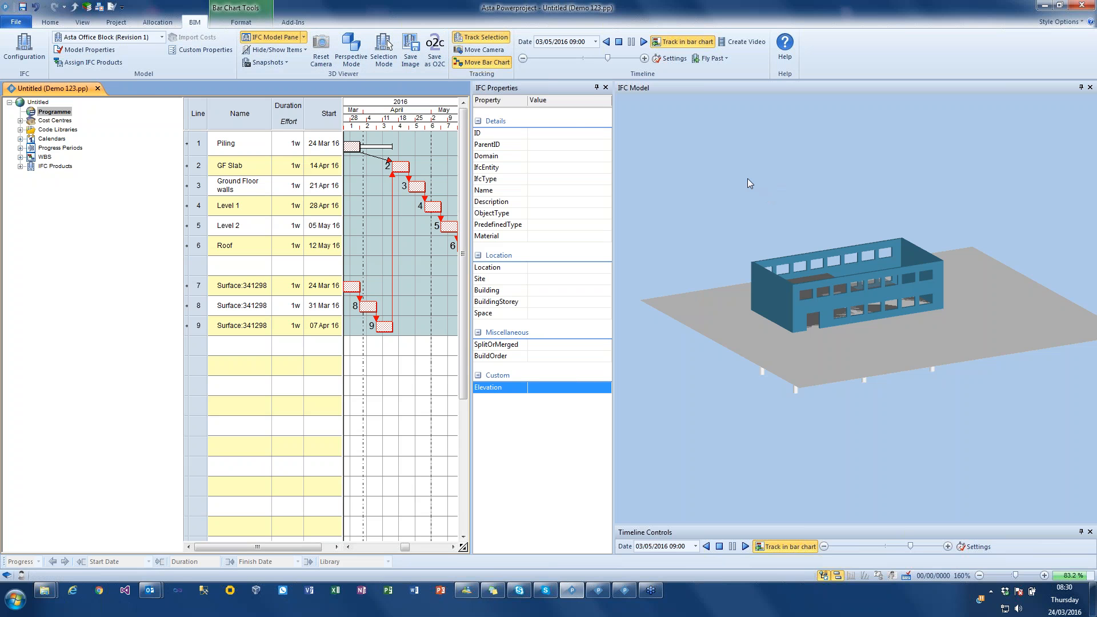
- Save the part-built model to the Desktop as an O2C file named Demo 1
click(437, 58)
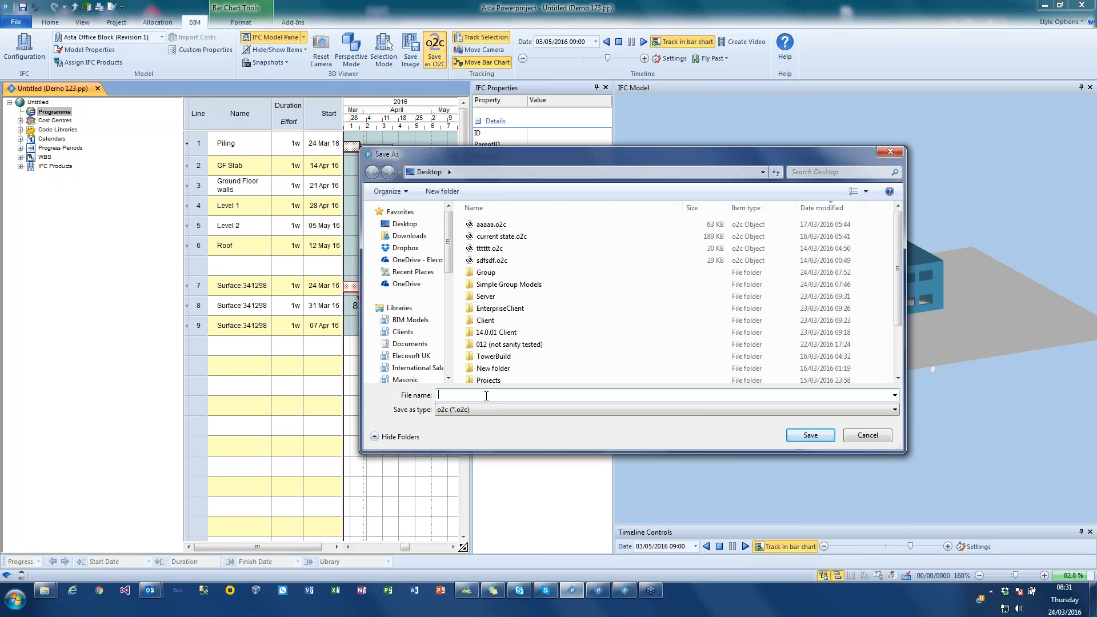
text(Demo 1)
key(Return)
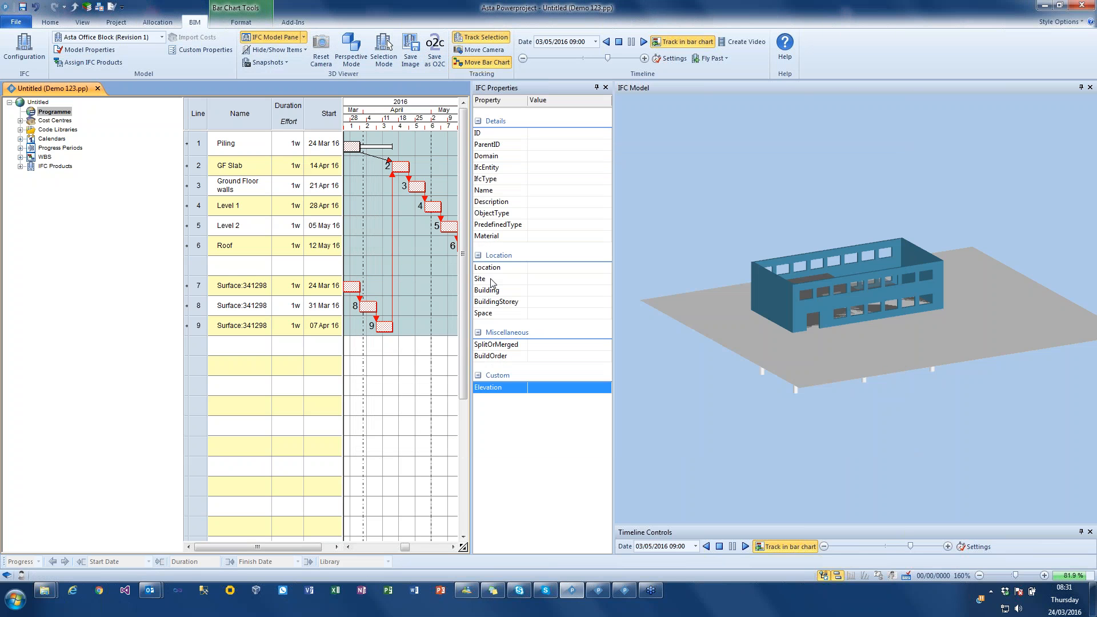
- Switch to Windows Explorer, find Demo 1.o2c in the Desktop folder, and open it in the o2c Player
right_click(44, 590)
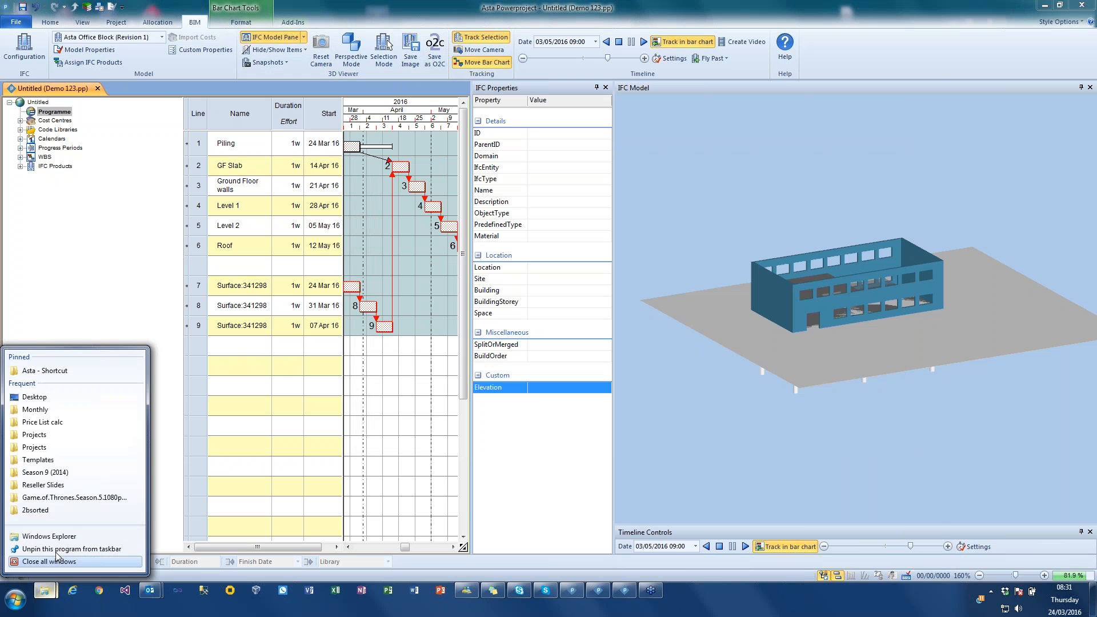
click(227, 361)
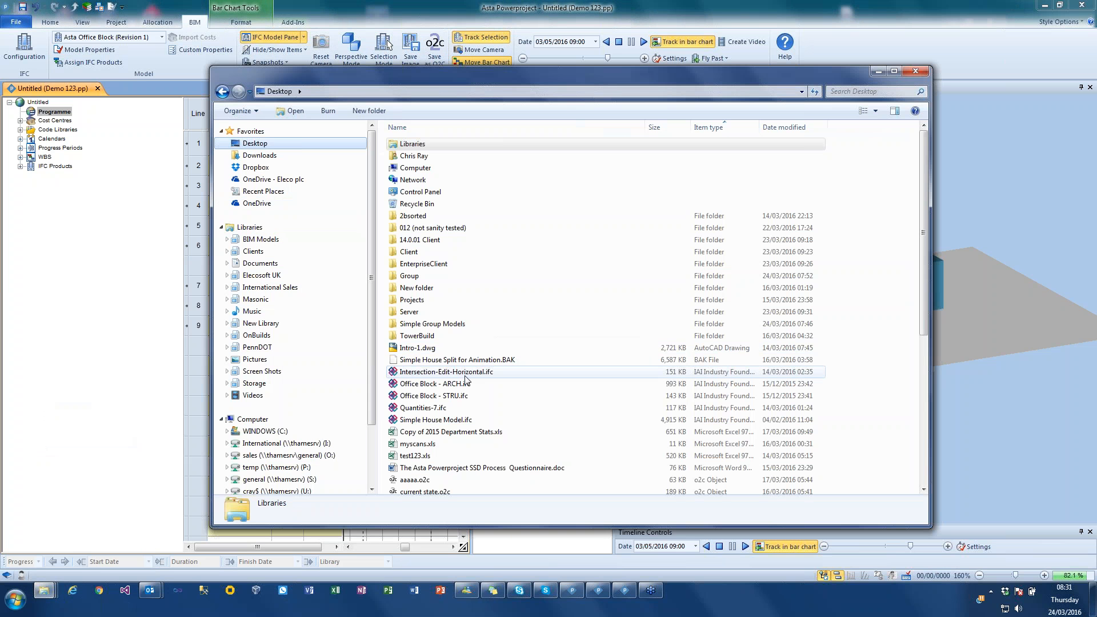
click(468, 415)
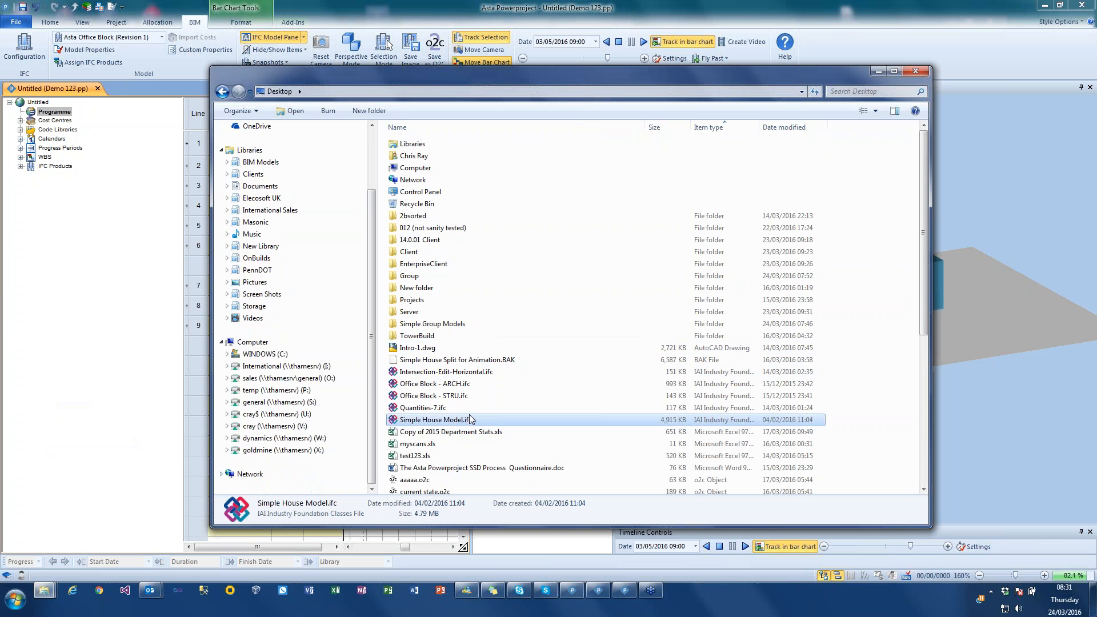
scroll(471, 414, down, 5)
scroll(470, 424, down, 4)
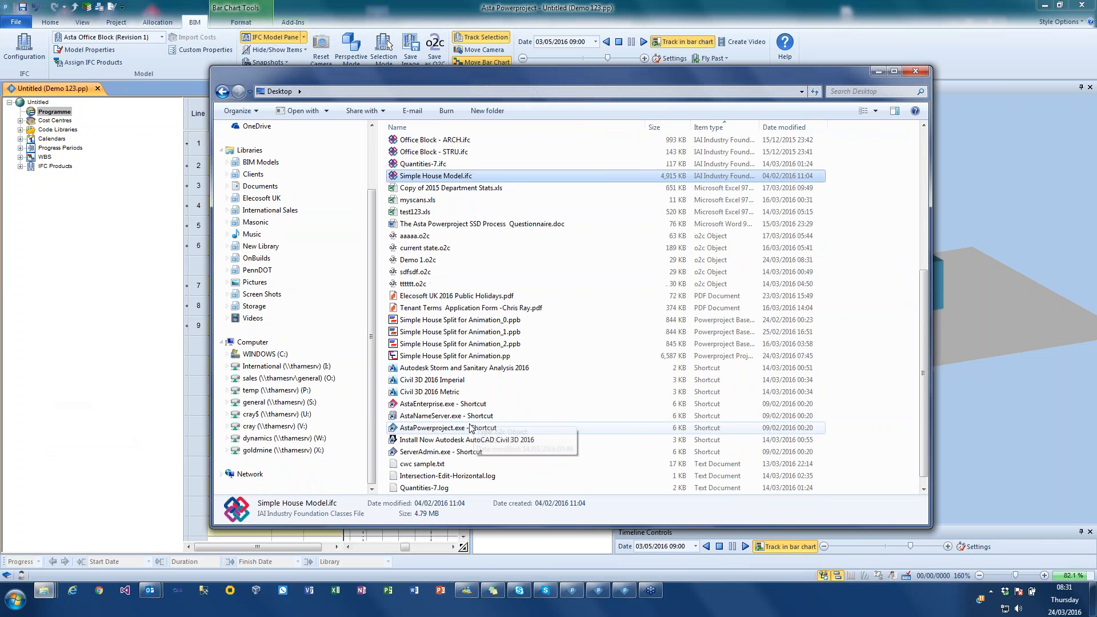
scroll(451, 389, up, 5)
click(431, 345)
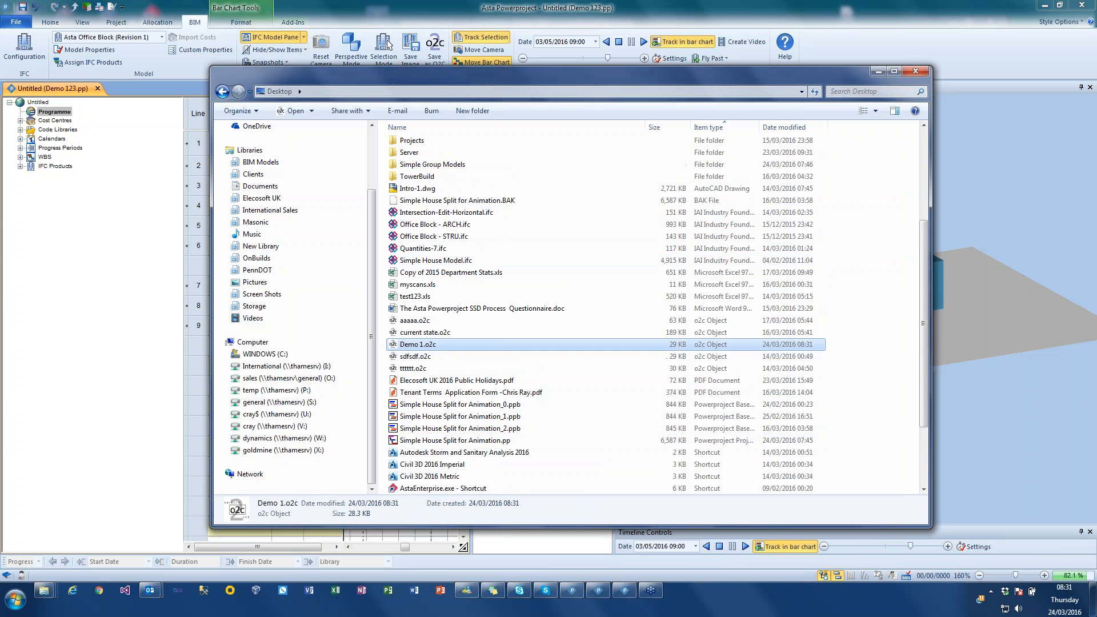
double_click(452, 344)
- Inspect the exported part-built office block up close and from several angles in the o2c Player
drag(627, 331, 487, 310)
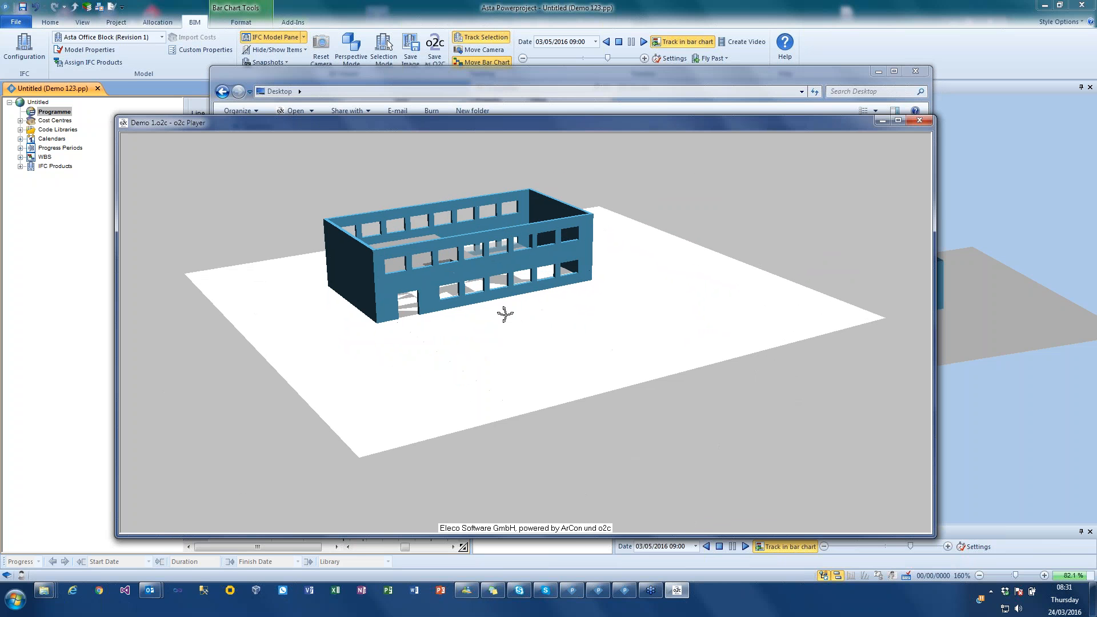
scroll(493, 329, up, 2)
scroll(506, 308, up, 2)
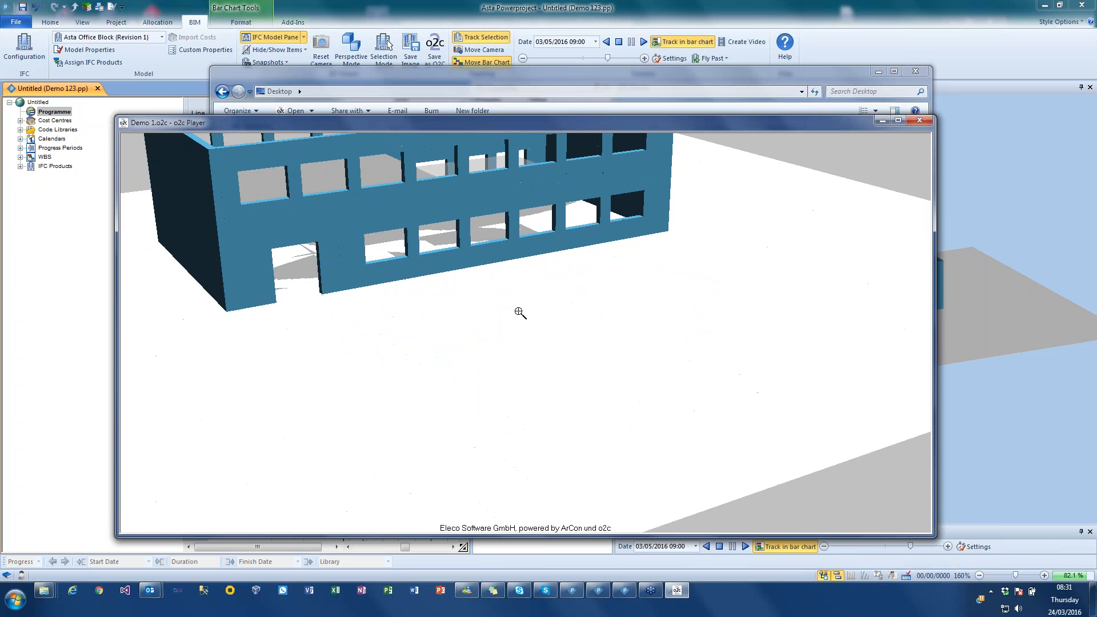
drag(516, 303, 559, 283)
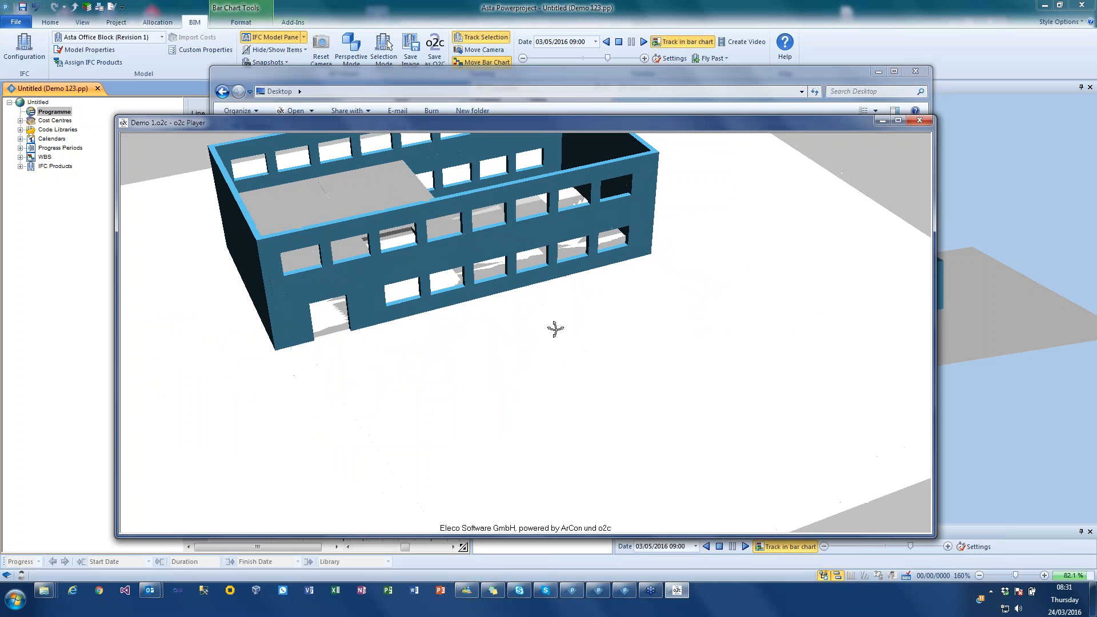
scroll(553, 329, up, 3)
scroll(544, 318, down, 6)
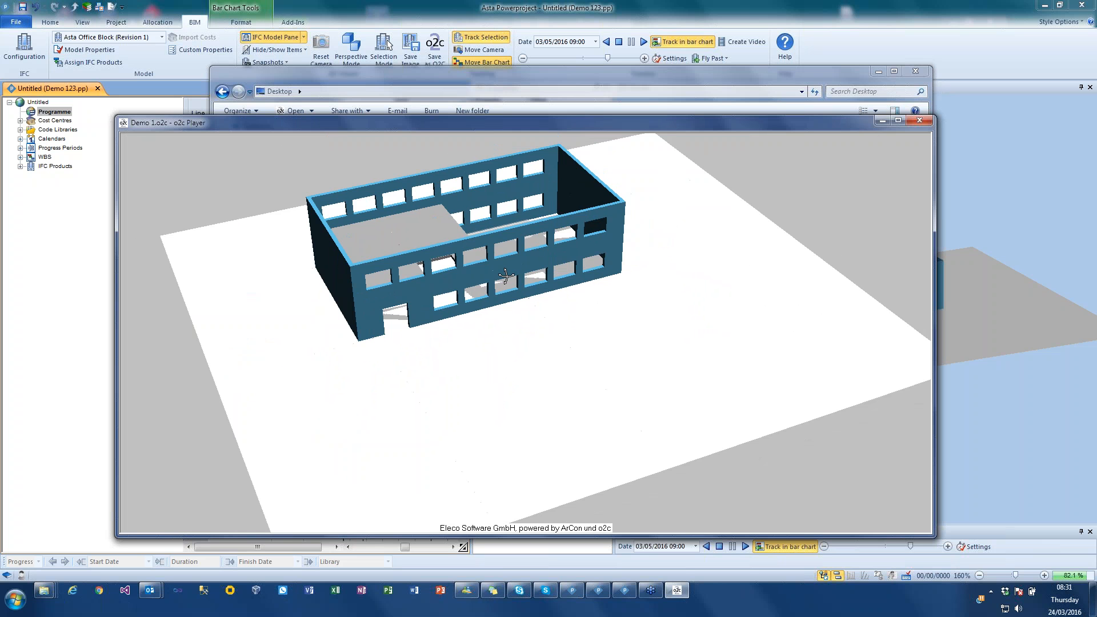
drag(509, 279, 531, 267)
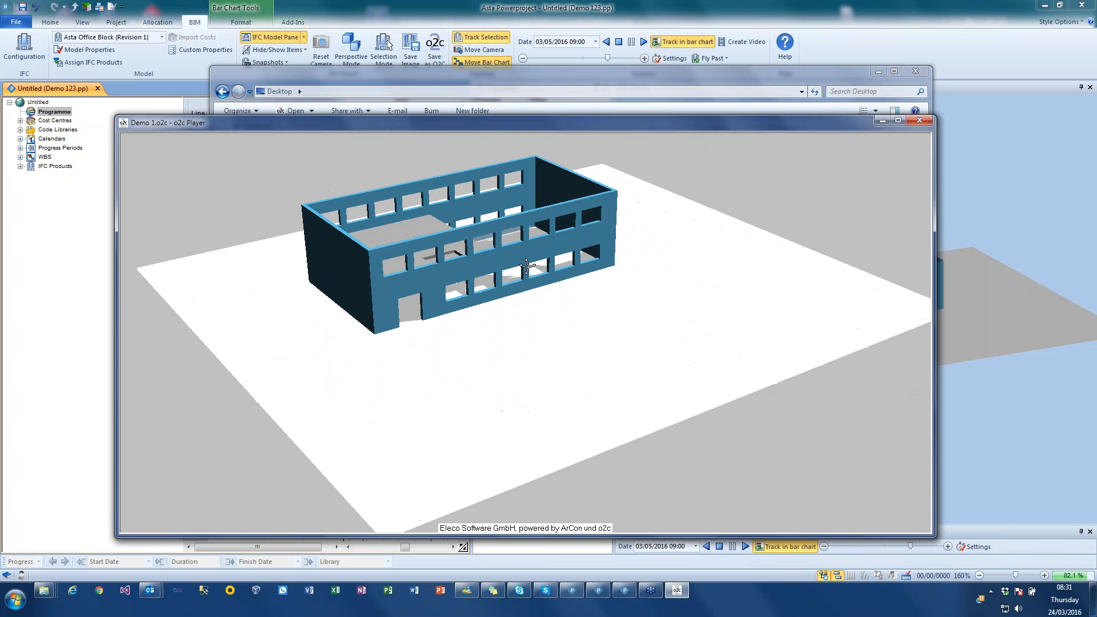
- Examine the exported office block's opposite side, window openings and floor slab in the o2c Player
drag(384, 232, 636, 231)
scroll(583, 248, up, 10)
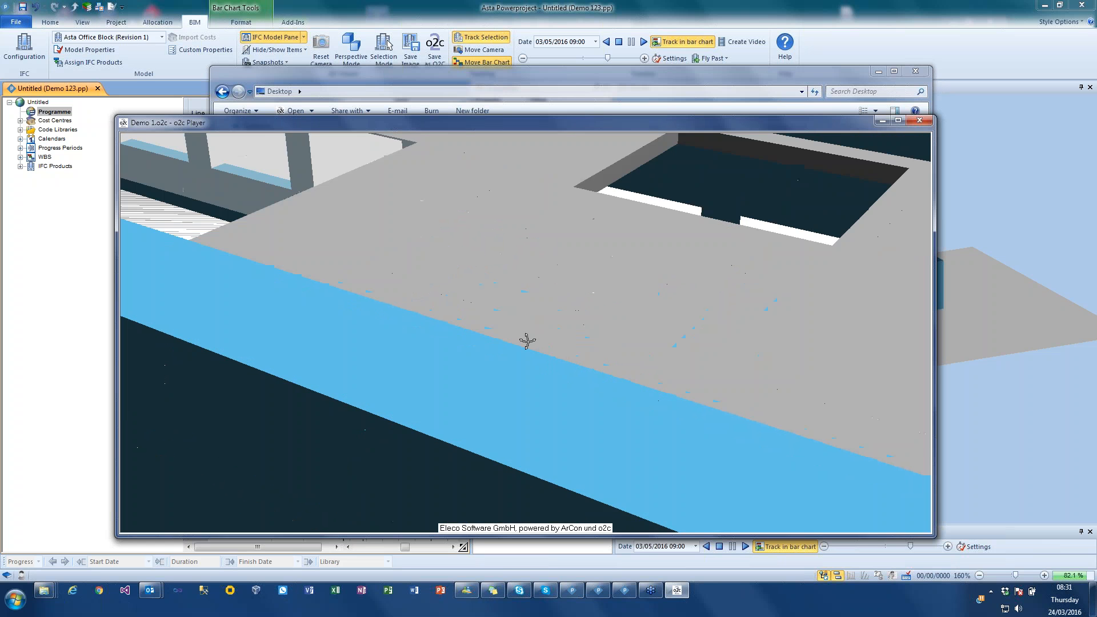
drag(527, 341, 490, 353)
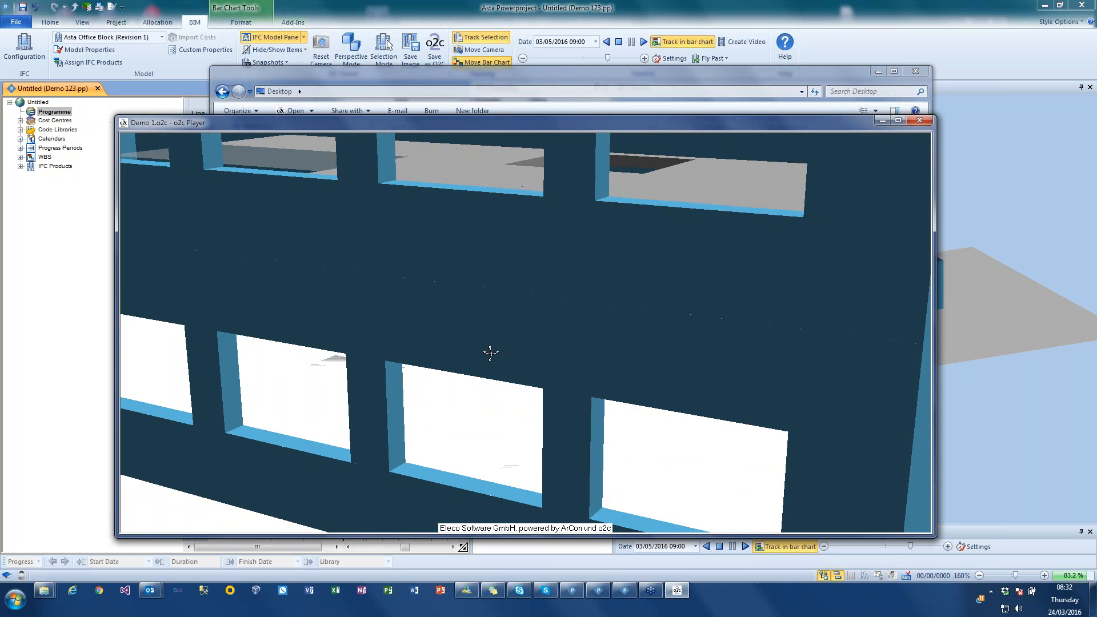
scroll(485, 293, down, 5)
scroll(481, 290, up, 2)
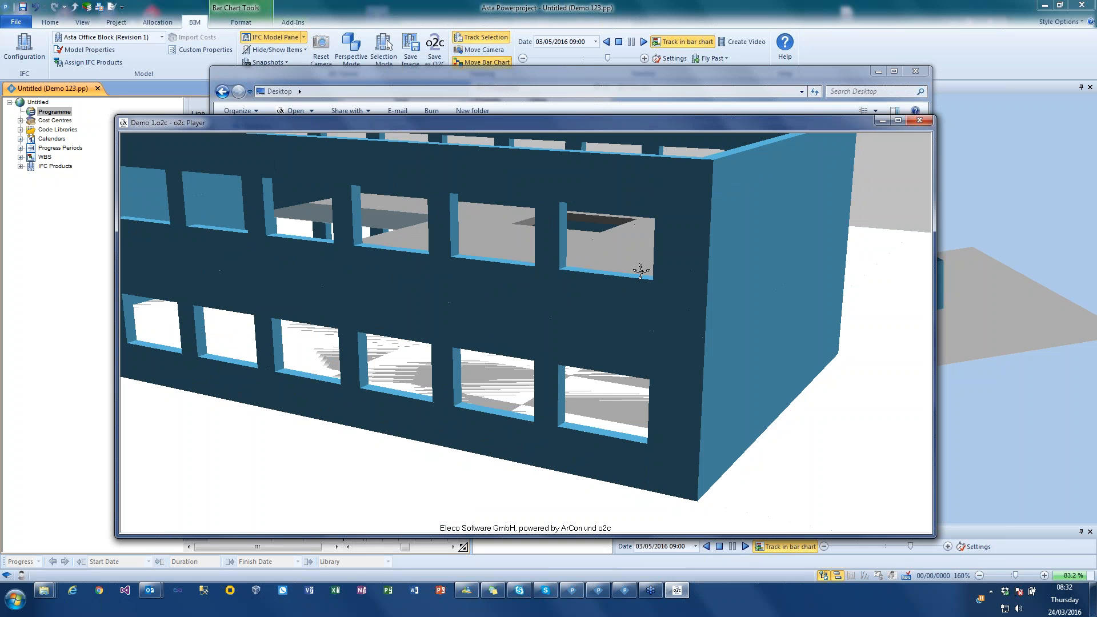
- Close the o2c Player and the Desktop folder window, and switch back to the IFC model in Asta Powerproject
click(912, 123)
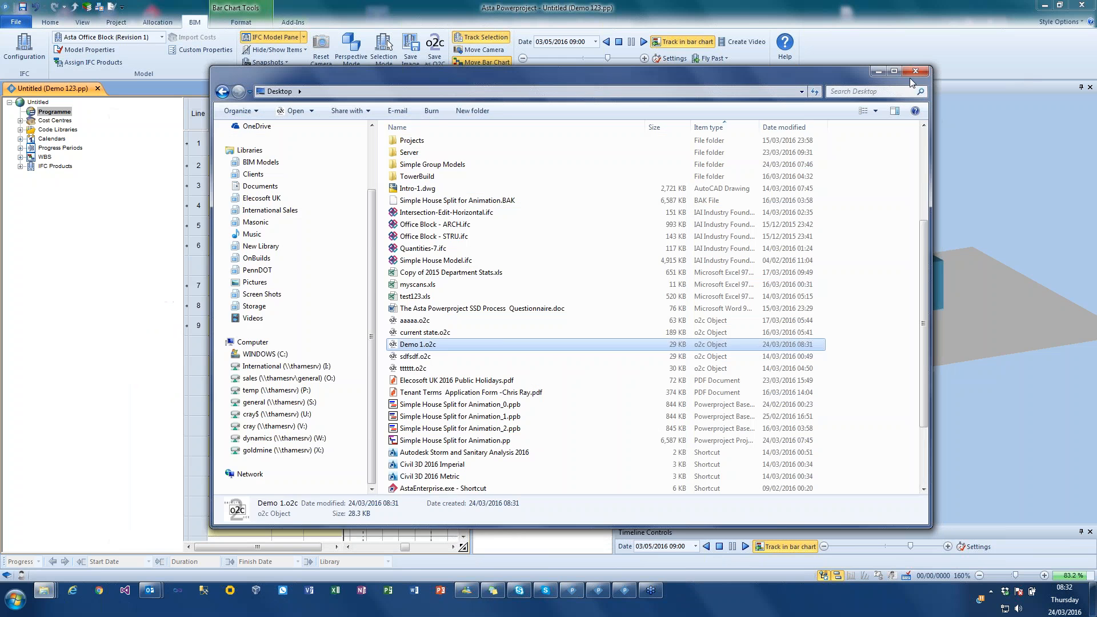
click(914, 71)
drag(768, 239, 763, 224)
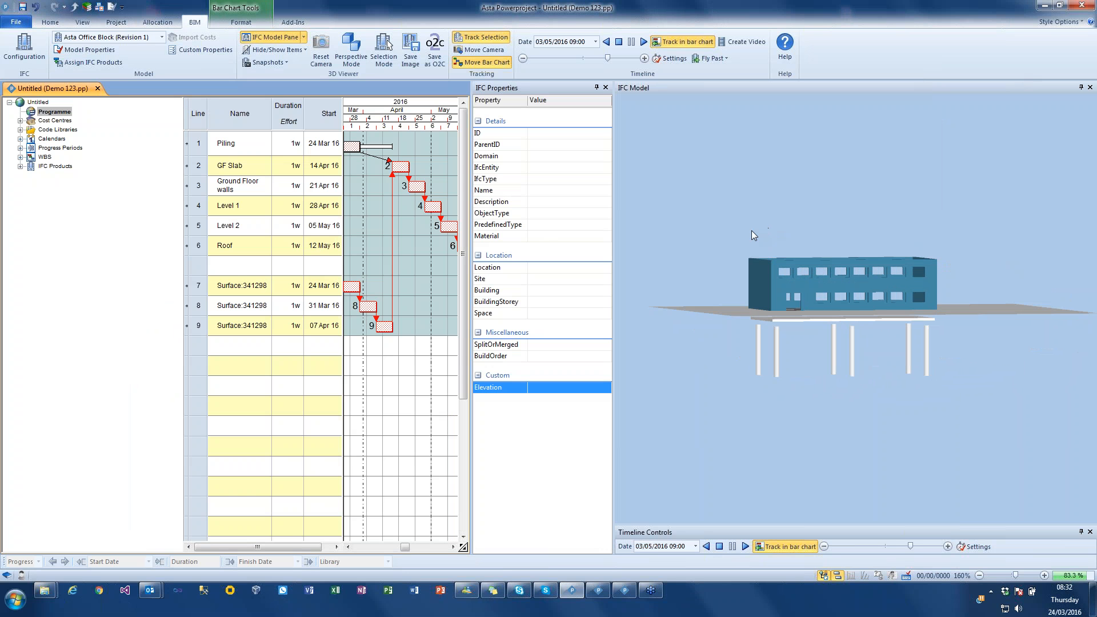
drag(663, 189, 688, 228)
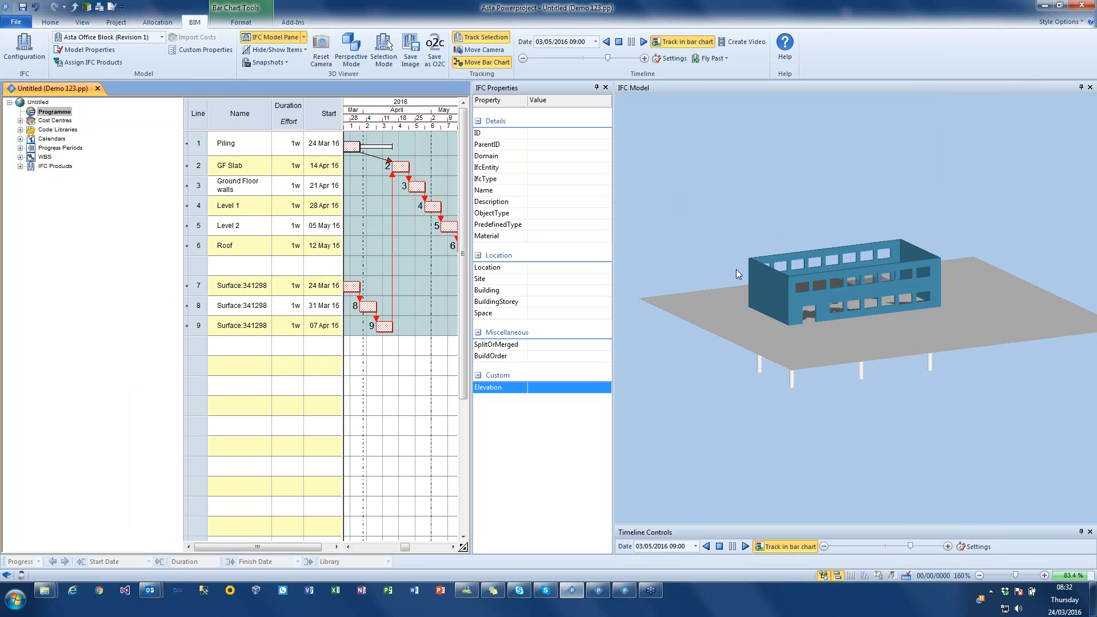
- Stop the timeline and show only the GF Slab, Ground Floor walls and Level 1 tasks in the 3D model
click(618, 42)
drag(200, 169, 197, 208)
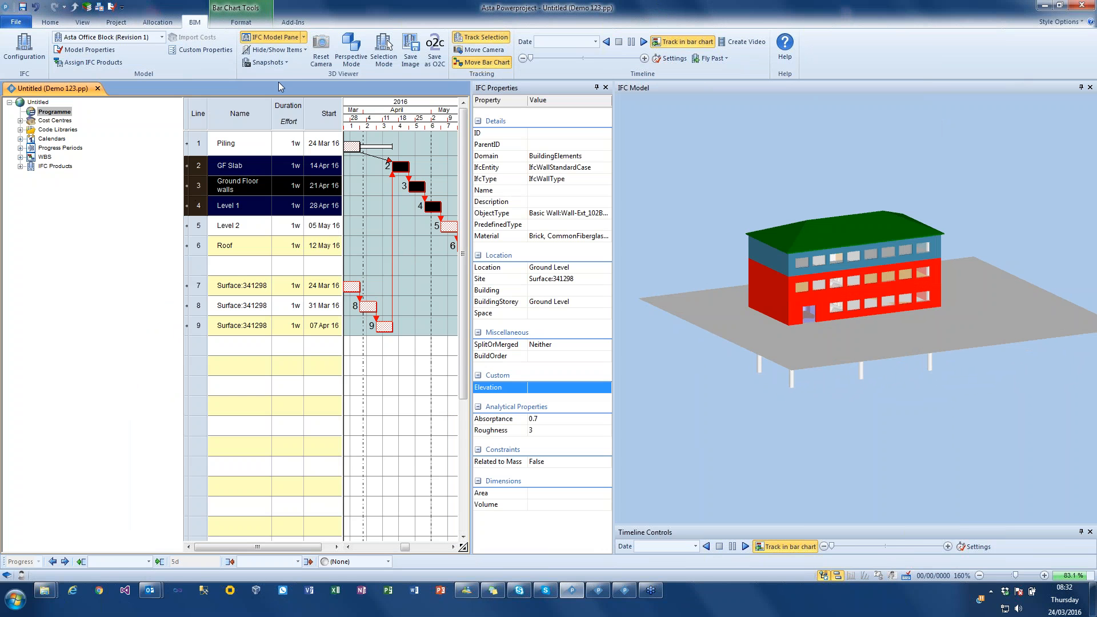
click(275, 50)
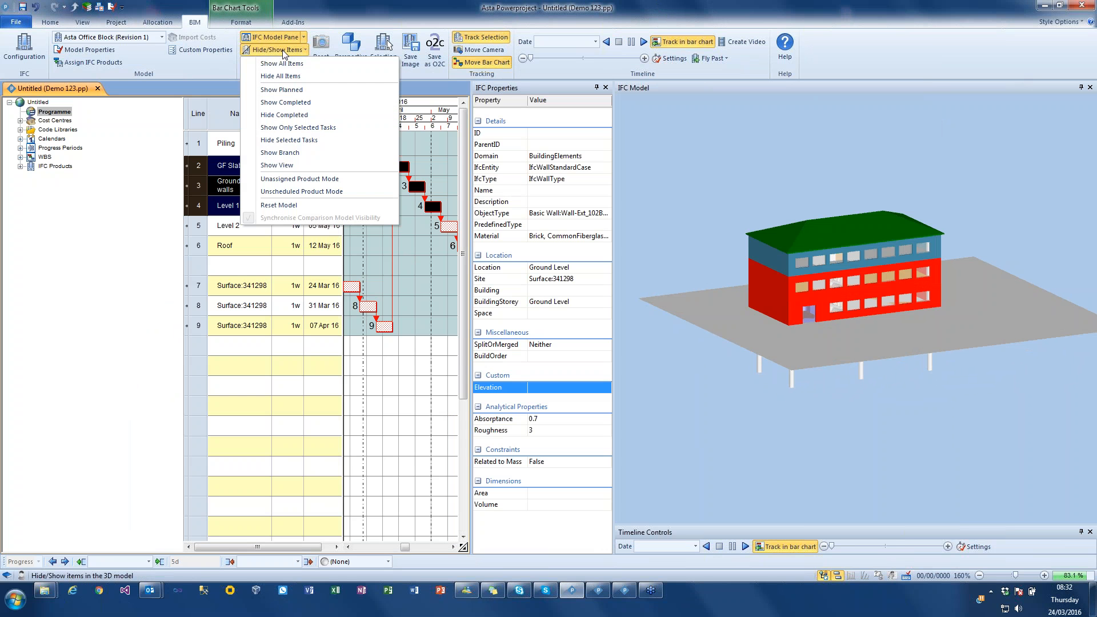
click(285, 128)
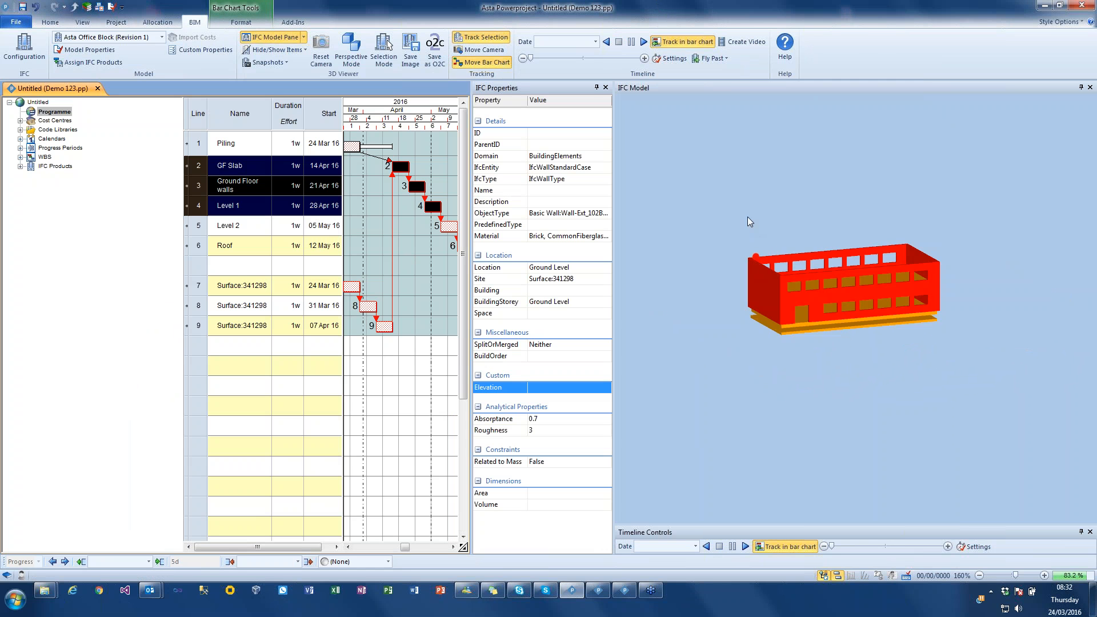
mouse_move(747, 217)
mouse_down()
mouse_move(696, 206)
mouse_move(740, 220)
mouse_up()
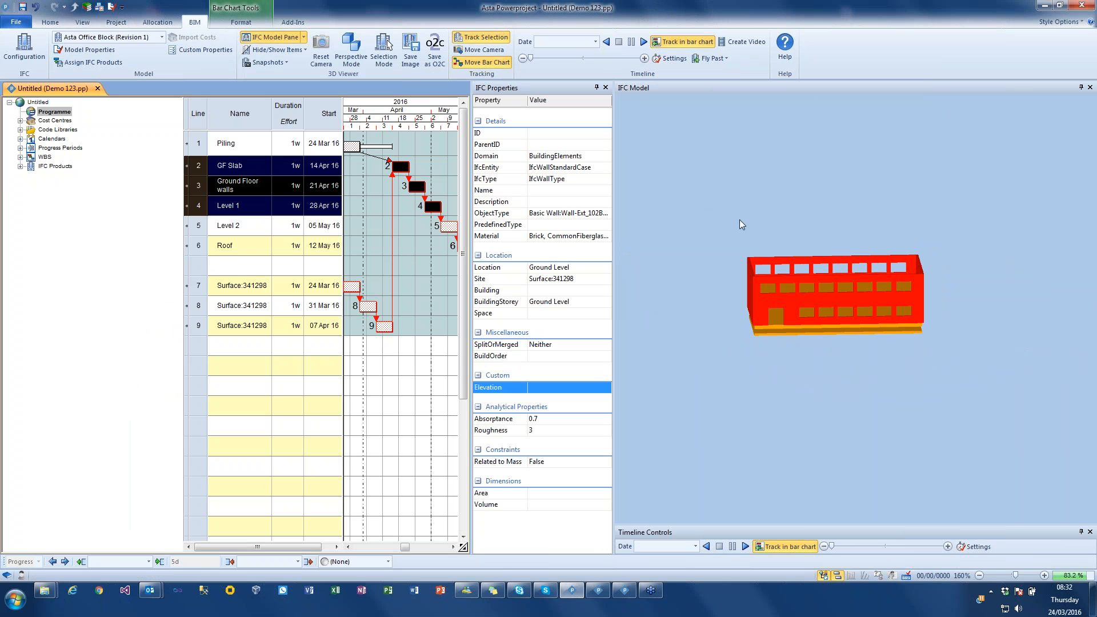
- Show only the Ground Floor walls, Level 2 and line 8 Surface:341298 tasks in the 3D model
click(431, 187)
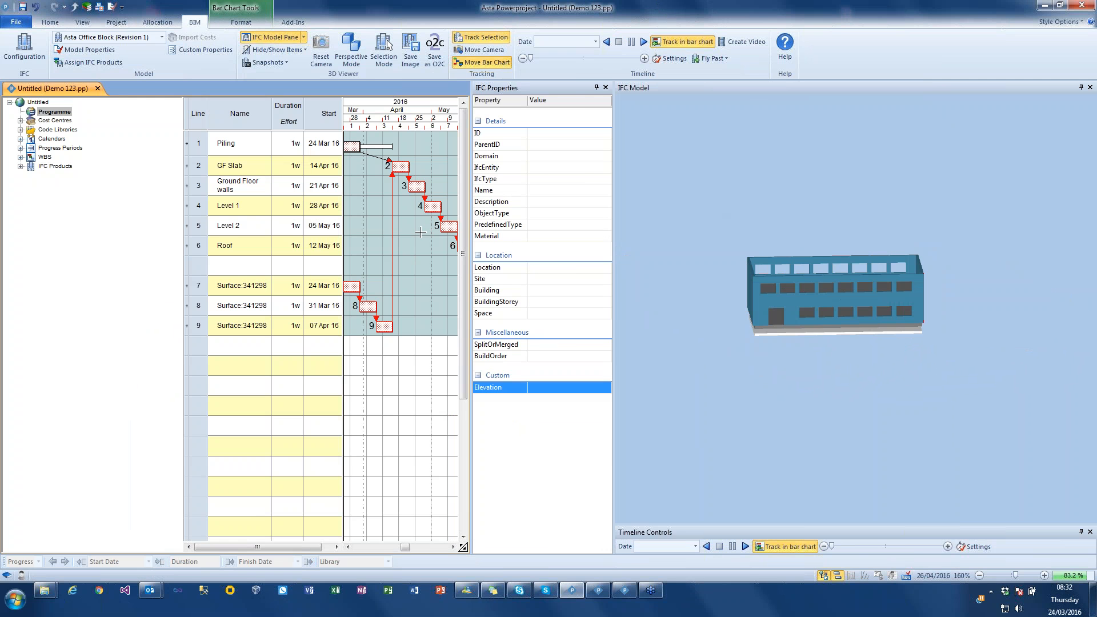
click(197, 186)
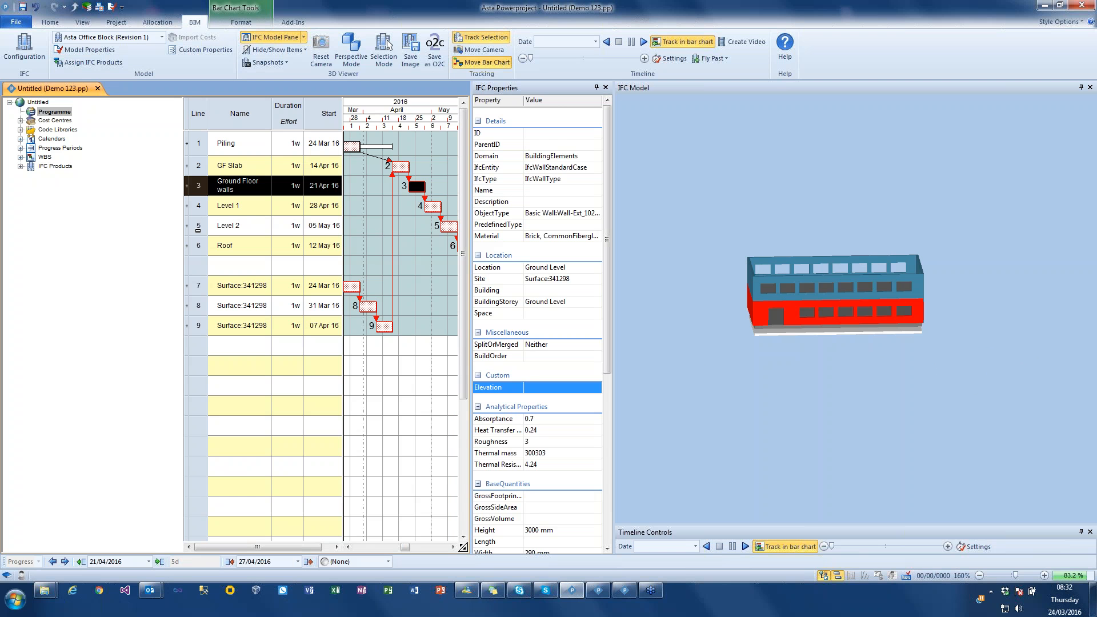
ctrl+click(198, 226)
ctrl+click(198, 306)
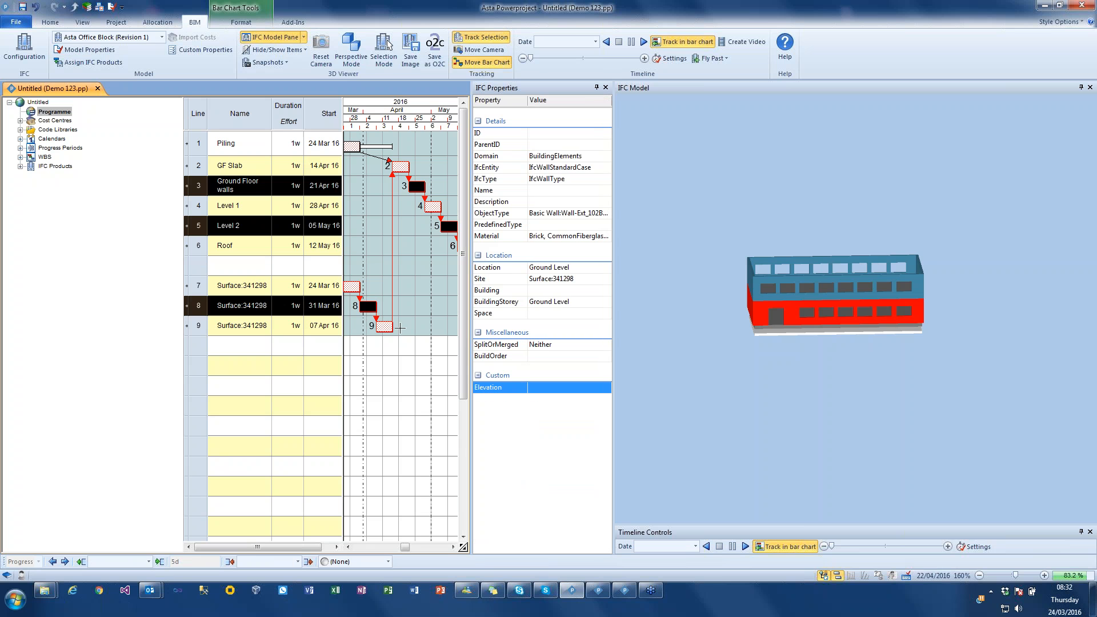
click(276, 50)
click(293, 127)
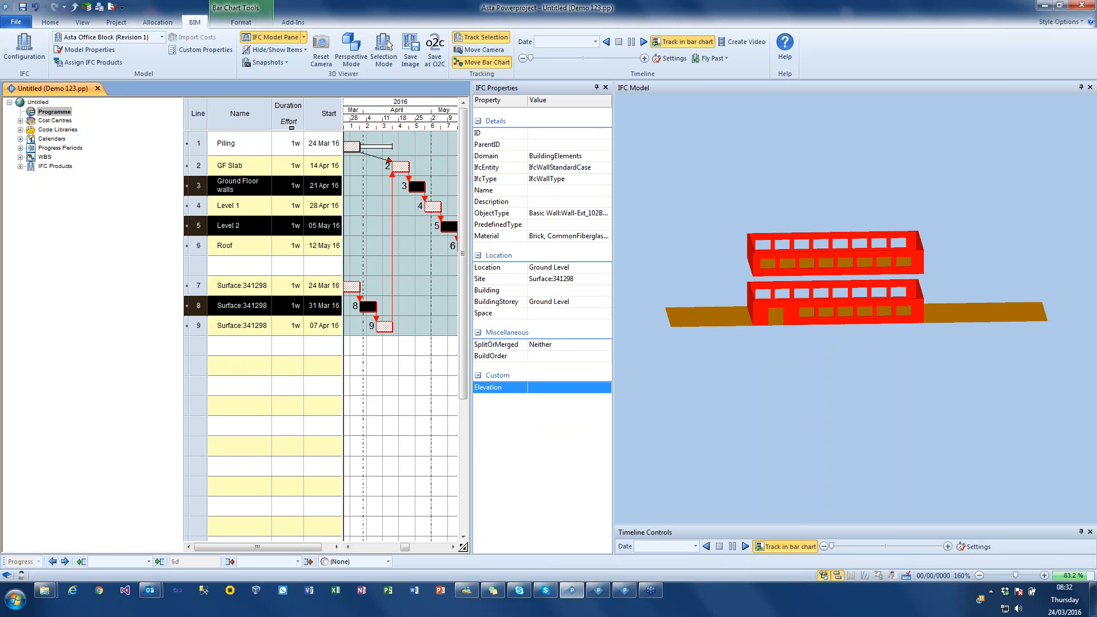
drag(657, 231, 783, 204)
click(748, 207)
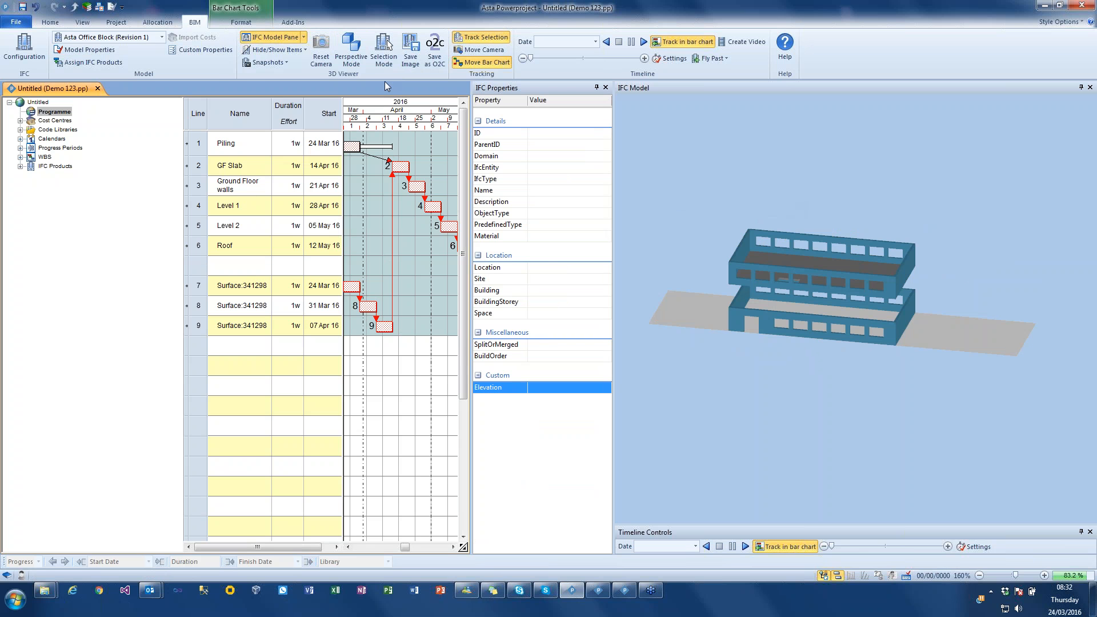
- Show all items of the office block again in the 3D model
click(285, 51)
click(287, 63)
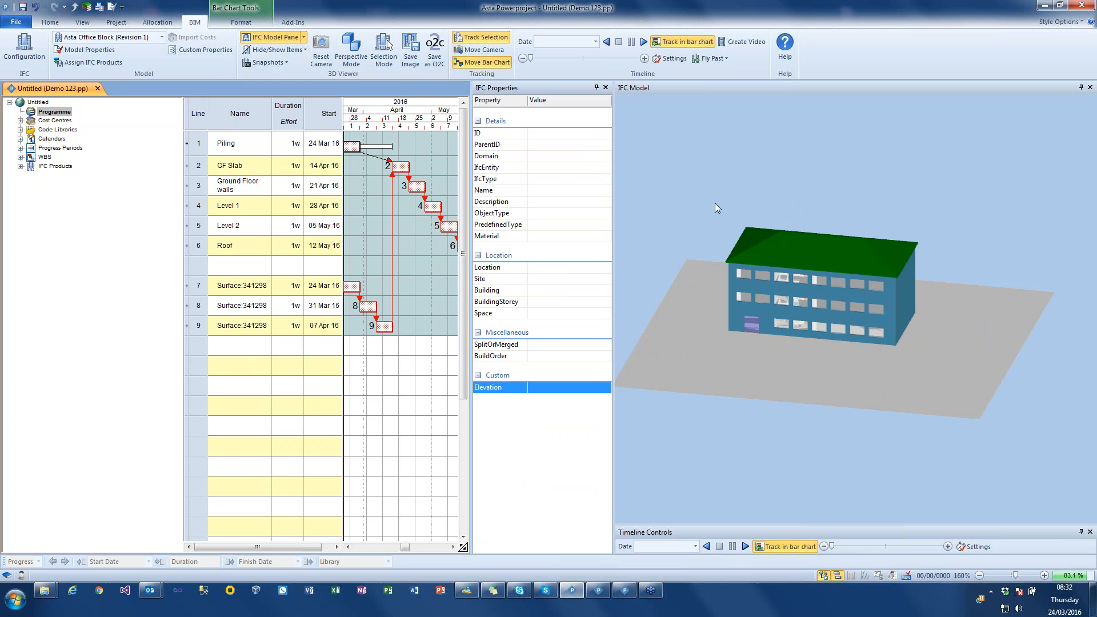
mouse_move(715, 203)
mouse_down()
mouse_move(728, 202)
mouse_move(702, 208)
mouse_up()
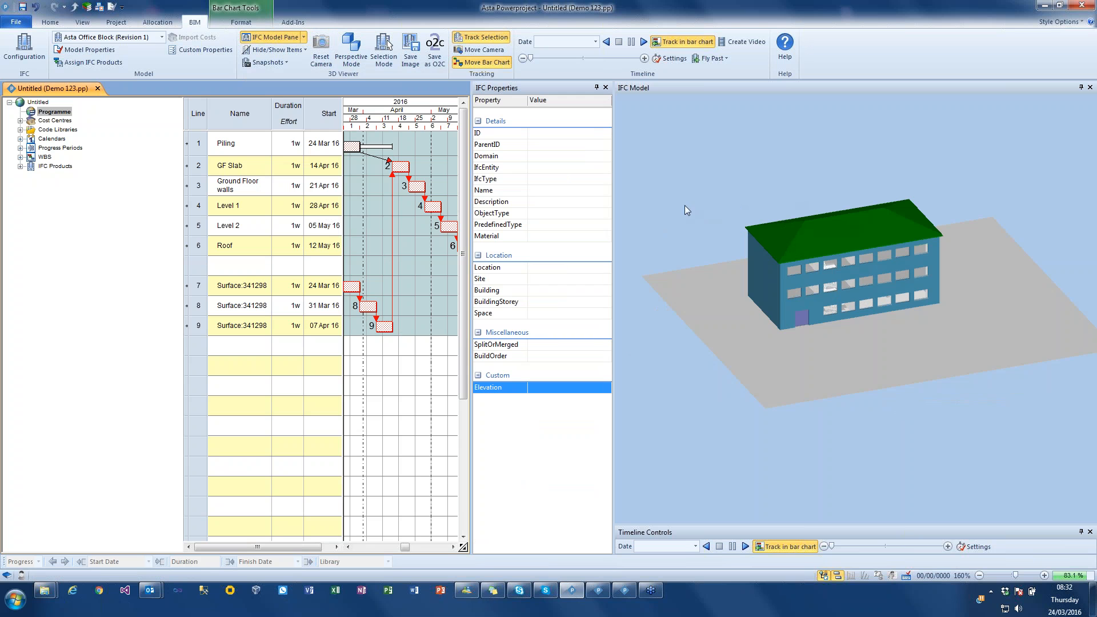
drag(693, 193, 705, 187)
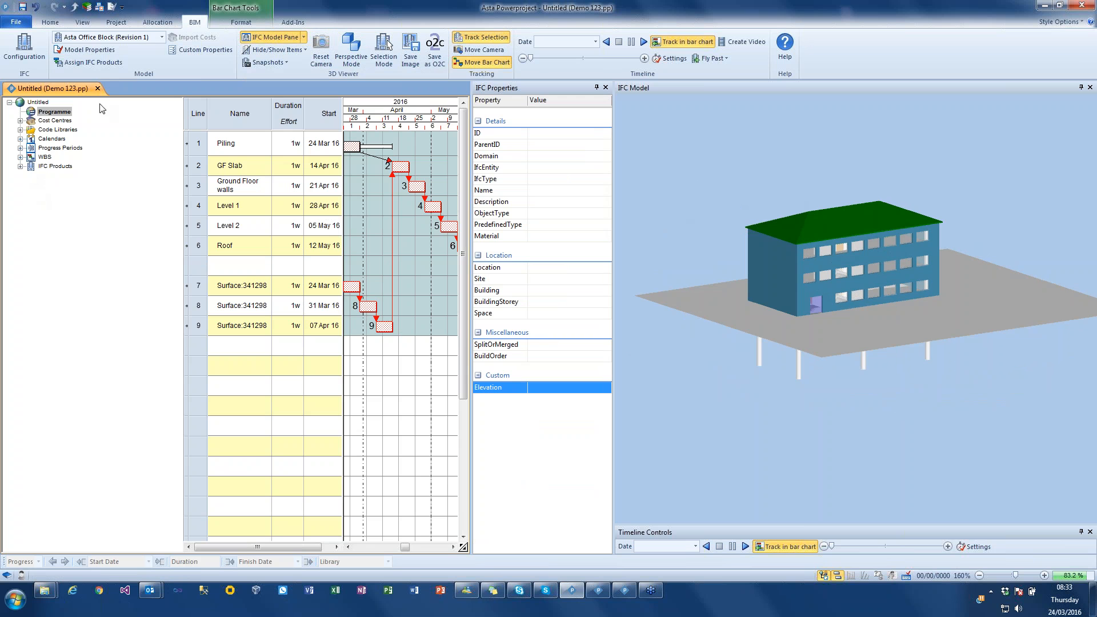
- Open the project's Library Explorer, widen the Resource Type column and open the IFC Product Search folder
click(85, 7)
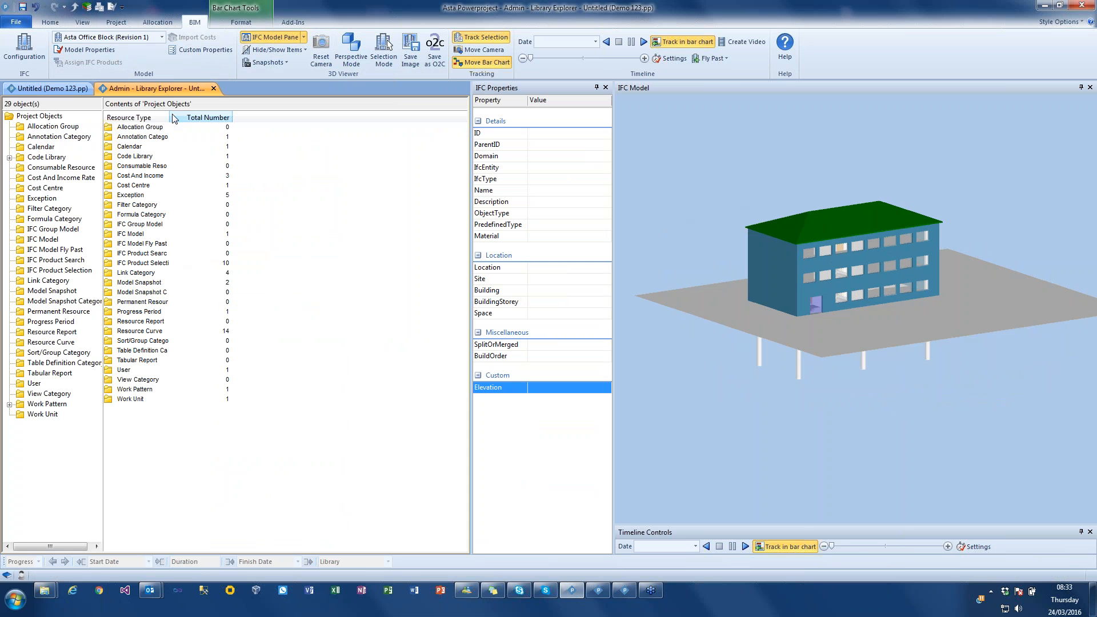
drag(168, 117, 246, 116)
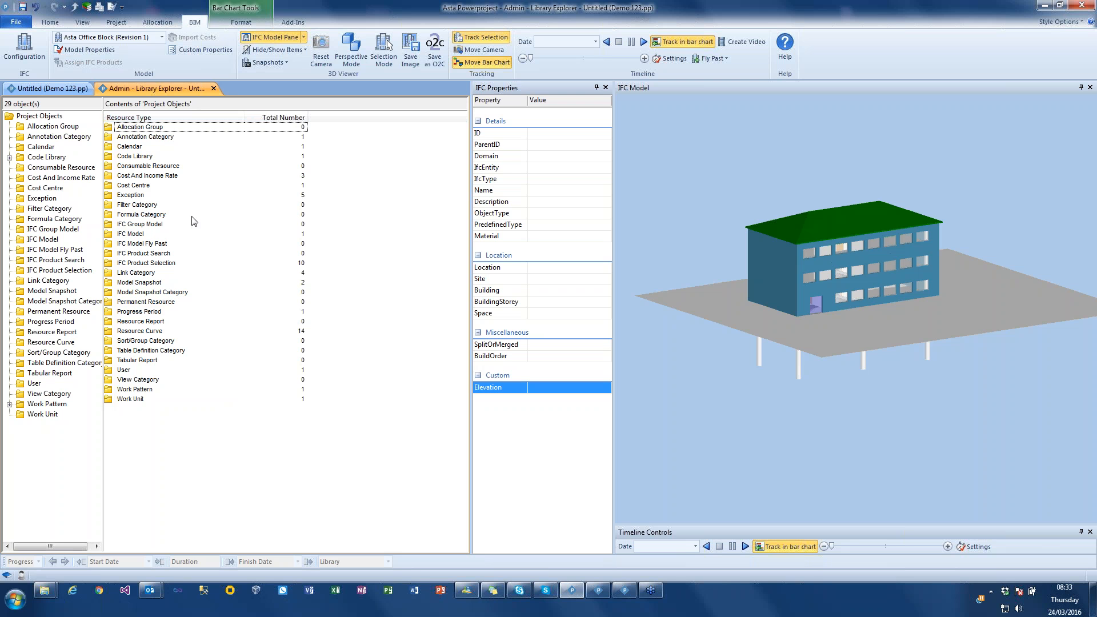
double_click(140, 255)
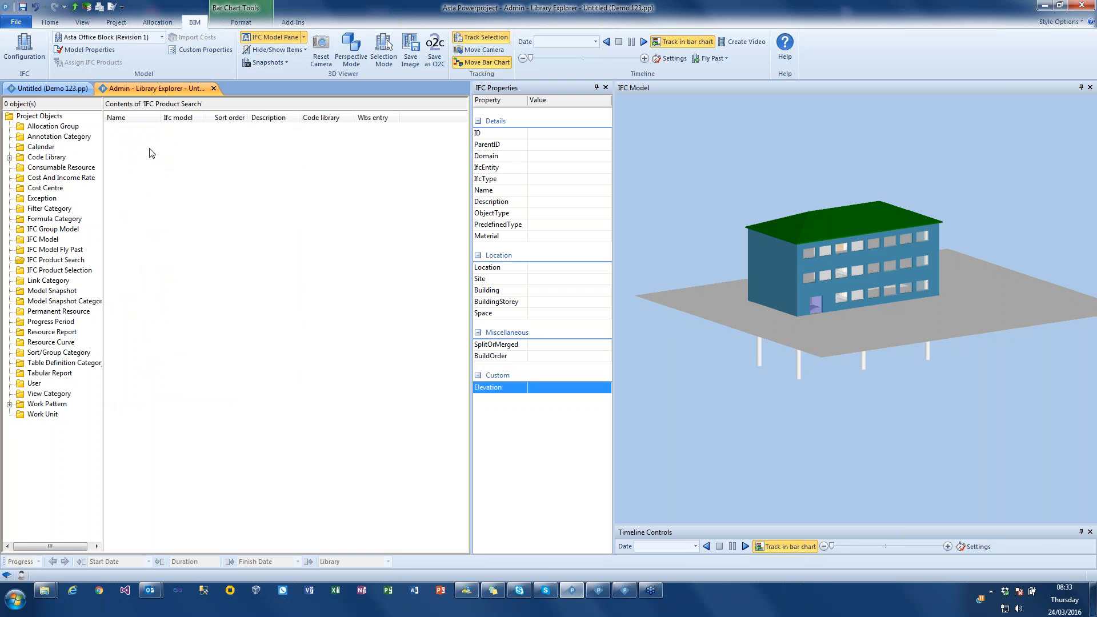
- Create a new IFC product search named Ground Floor Walls and widen the Name column
right_click(149, 149)
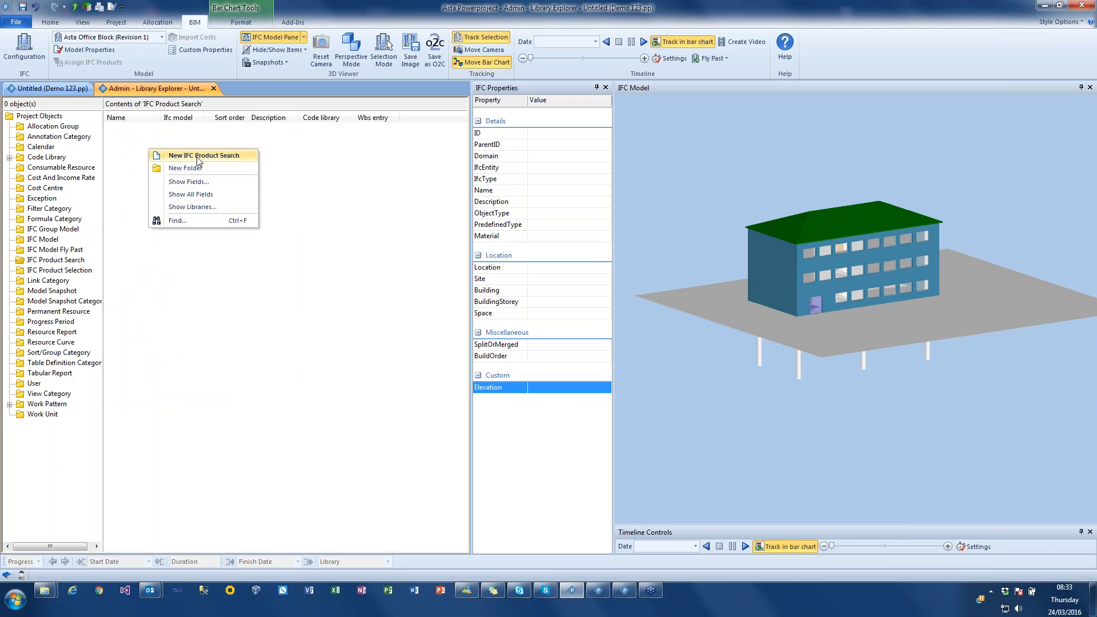
click(197, 155)
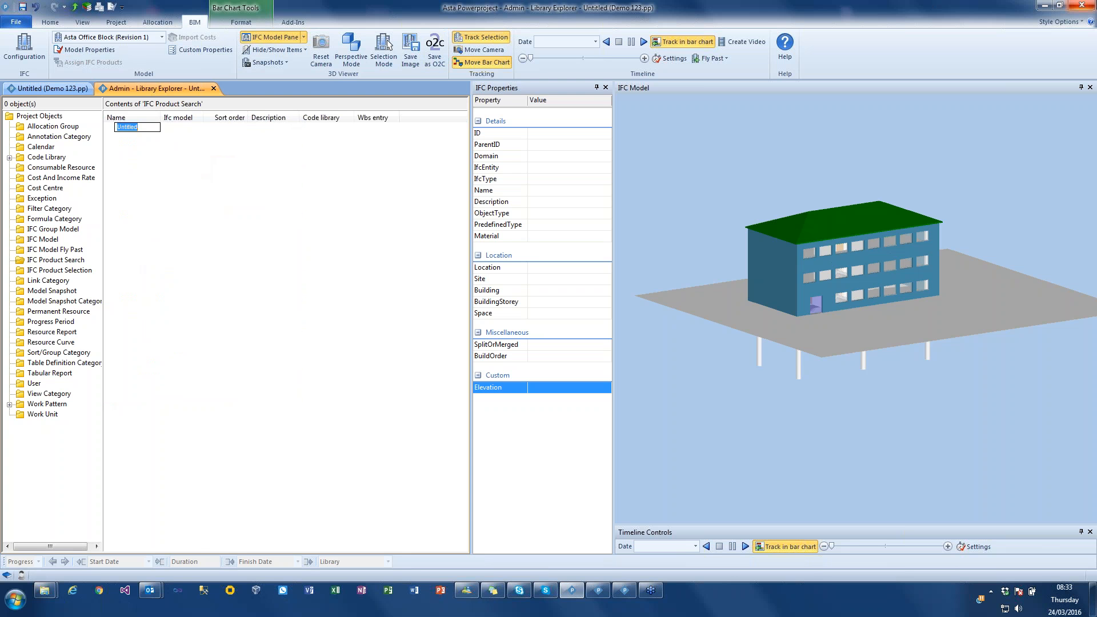
text(Groundflo)
key(BackSpace)
key(BackSpace)
text(Floor)
key(Return)
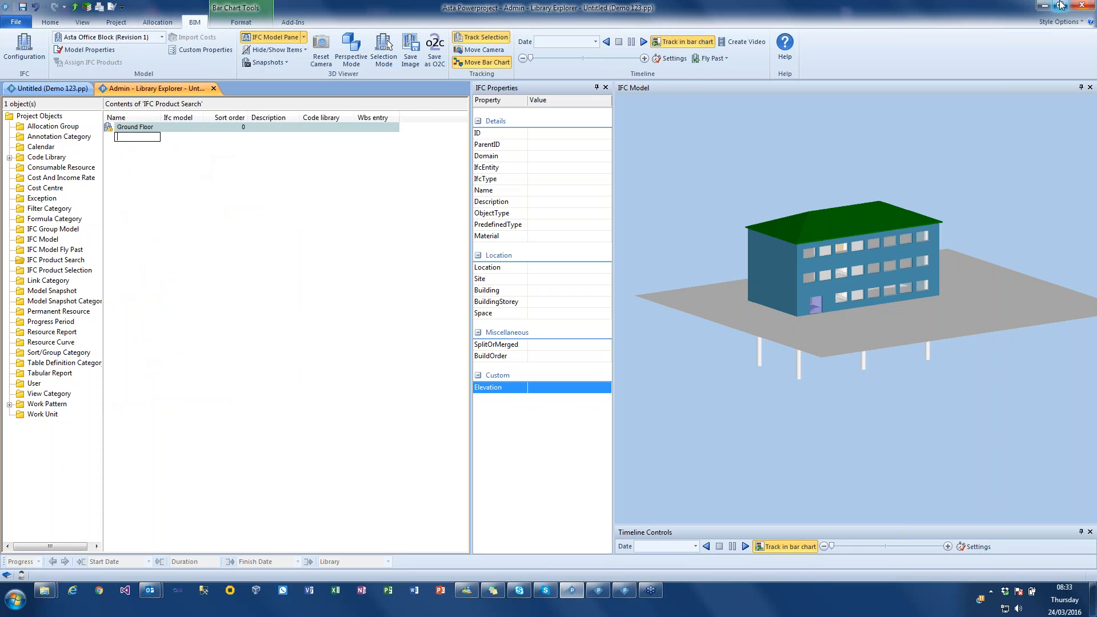
click(227, 434)
drag(162, 118, 195, 118)
- Open the properties of the Ground Floor Walls search at its search criteria
click(112, 128)
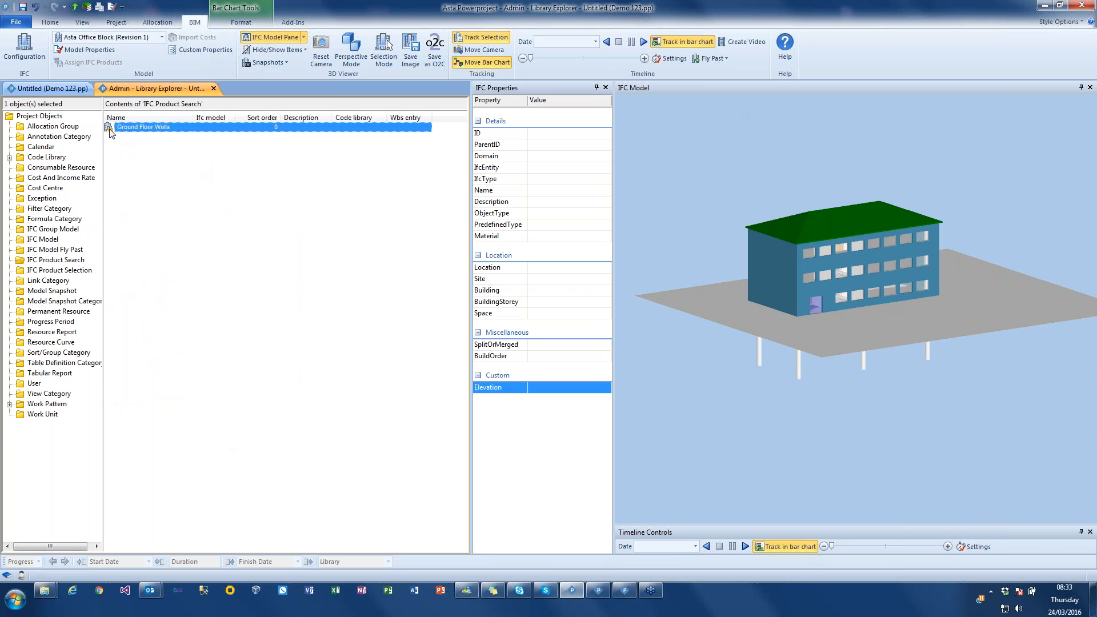
double_click(111, 128)
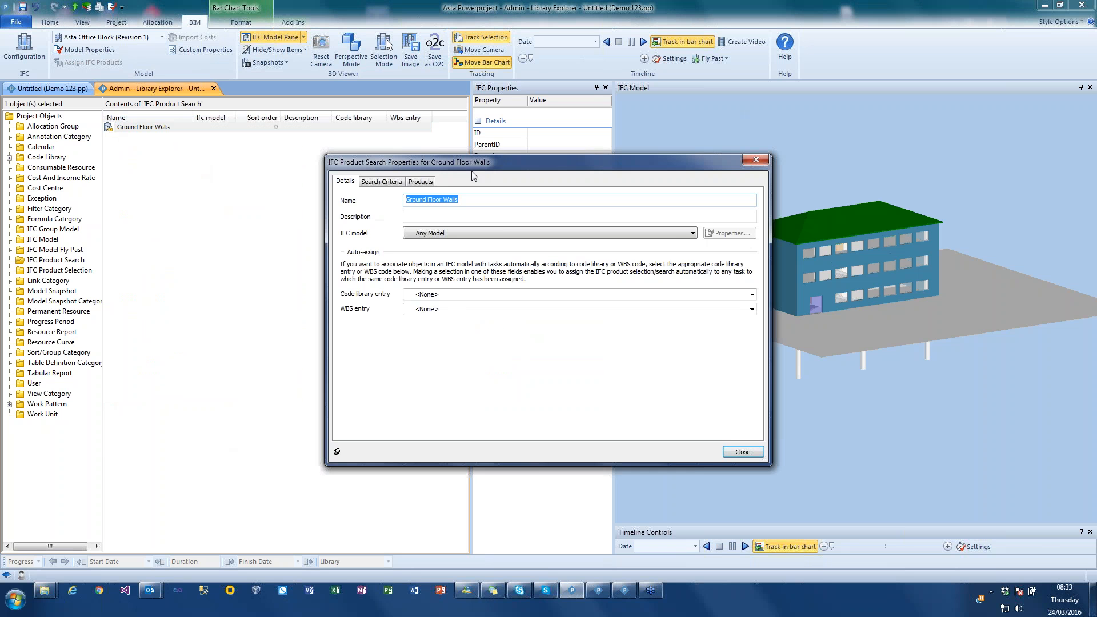
drag(479, 157, 353, 118)
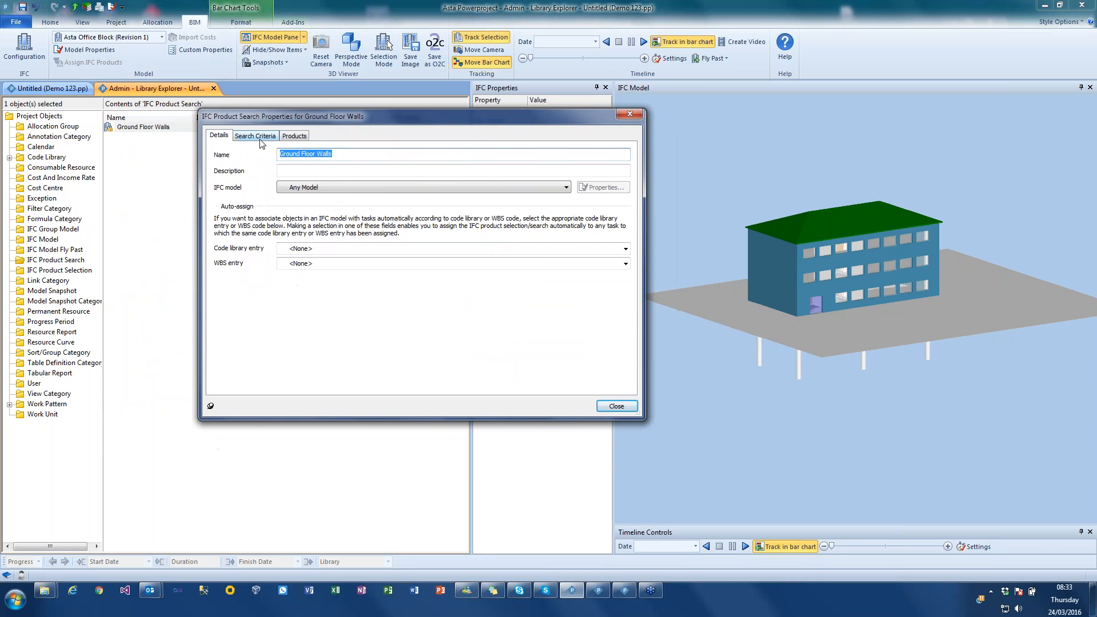
click(255, 136)
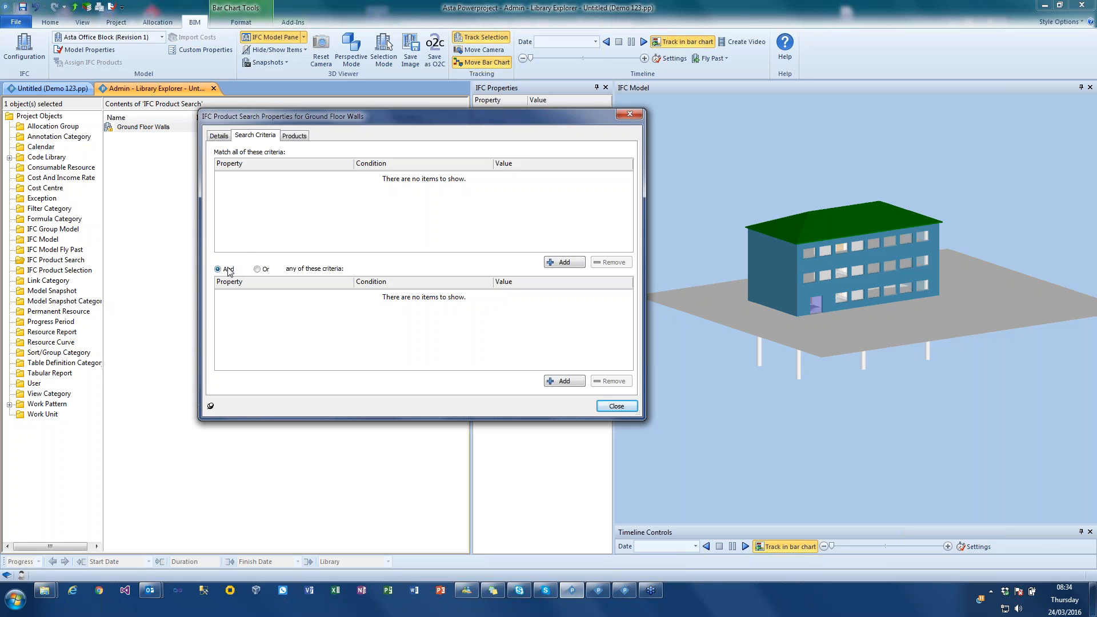
- Add a match-all criterion to the Ground Floor Walls search requiring IfcEntity to equal IfcWallStandardCase
click(560, 263)
click(255, 175)
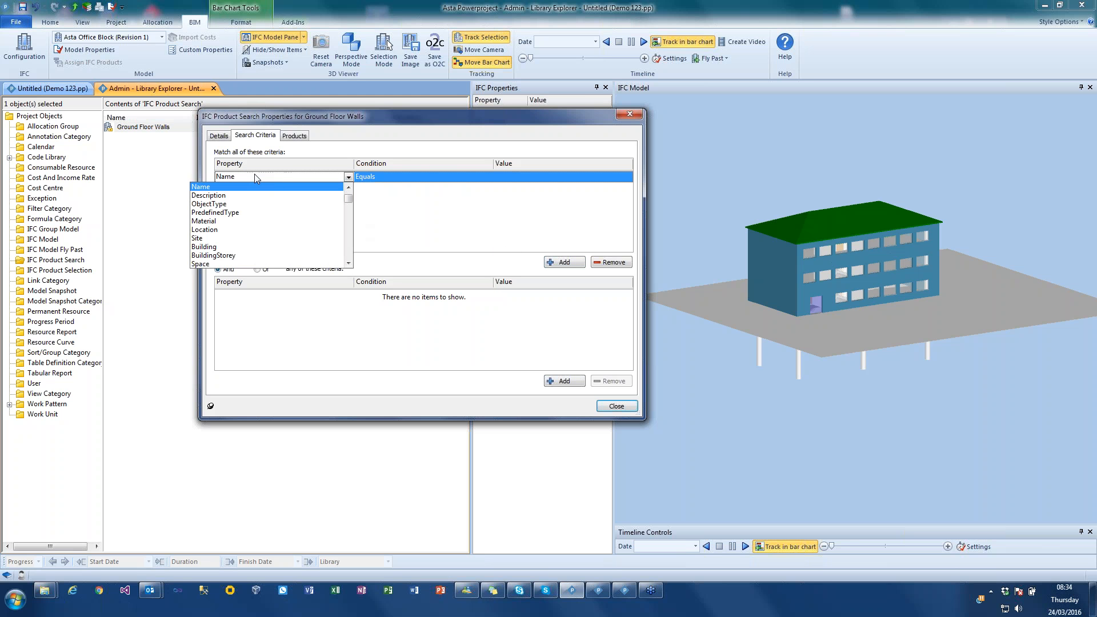
mouse_move(350, 203)
mouse_down()
mouse_move(348, 262)
mouse_move(347, 196)
mouse_up()
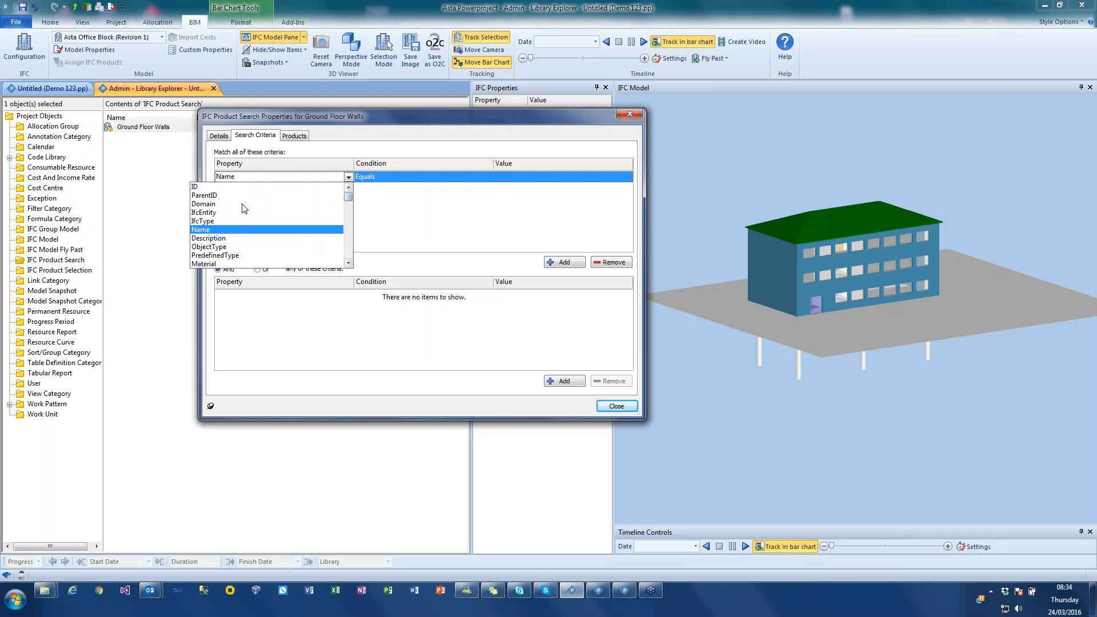
click(220, 213)
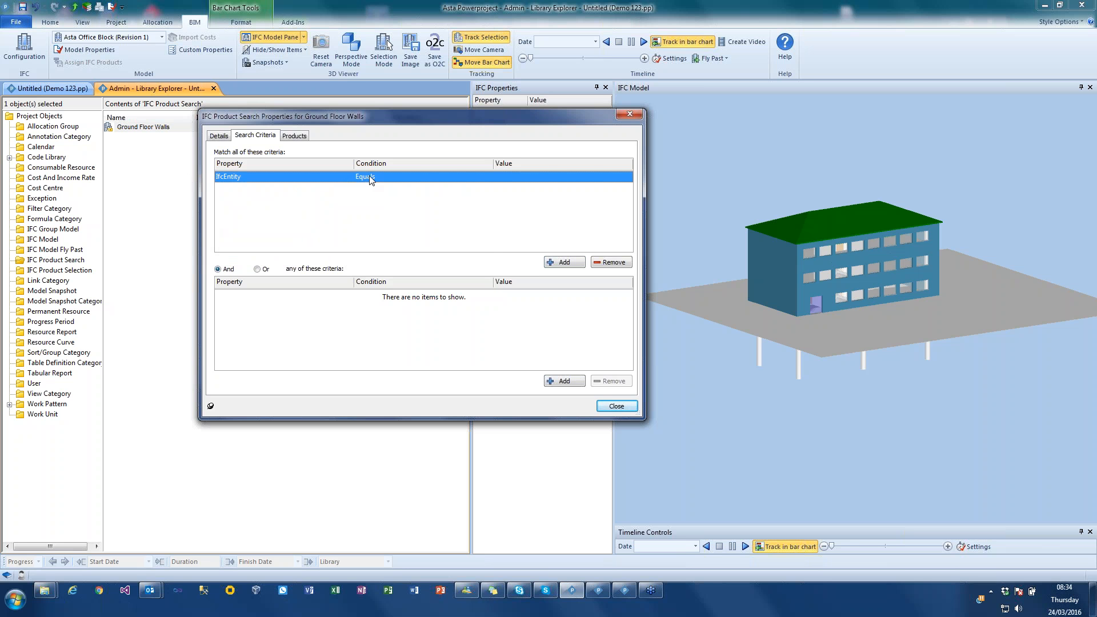
click(467, 177)
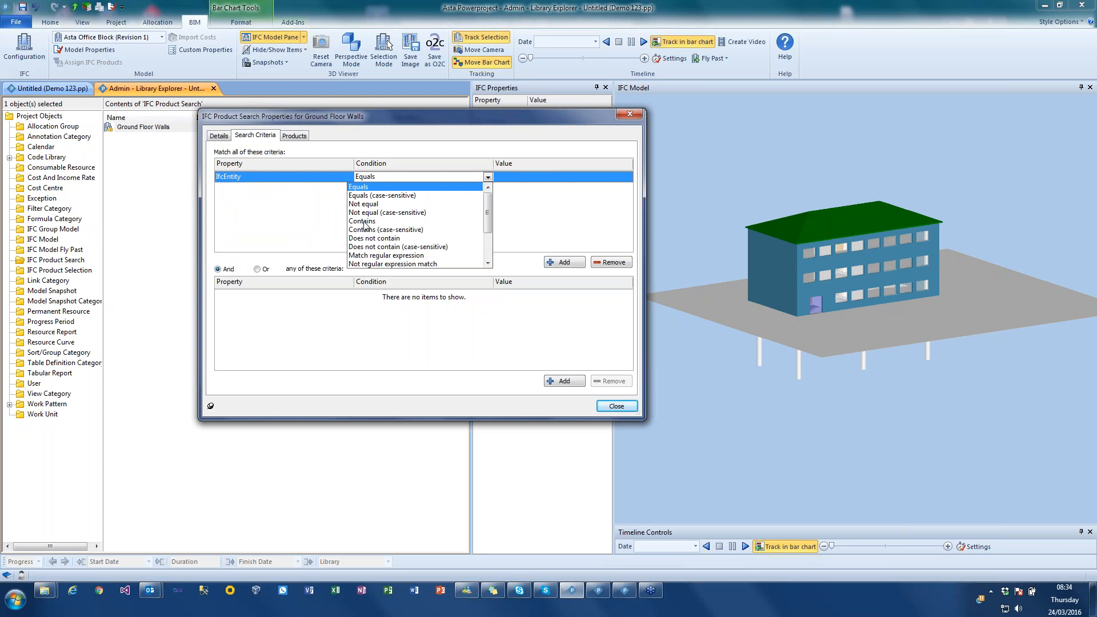
click(536, 175)
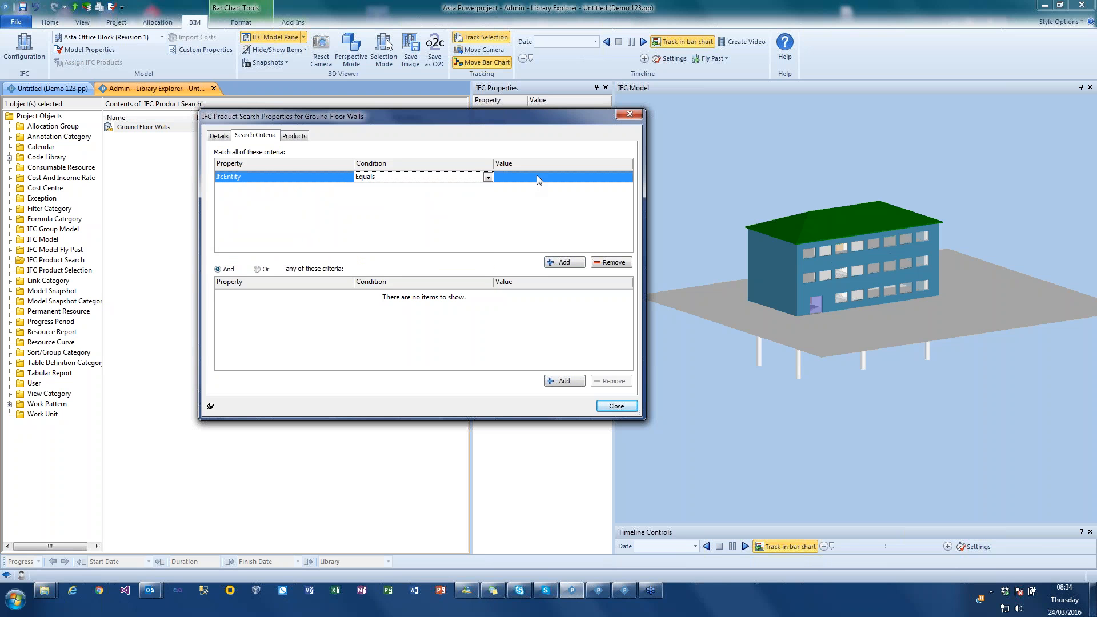
click(537, 175)
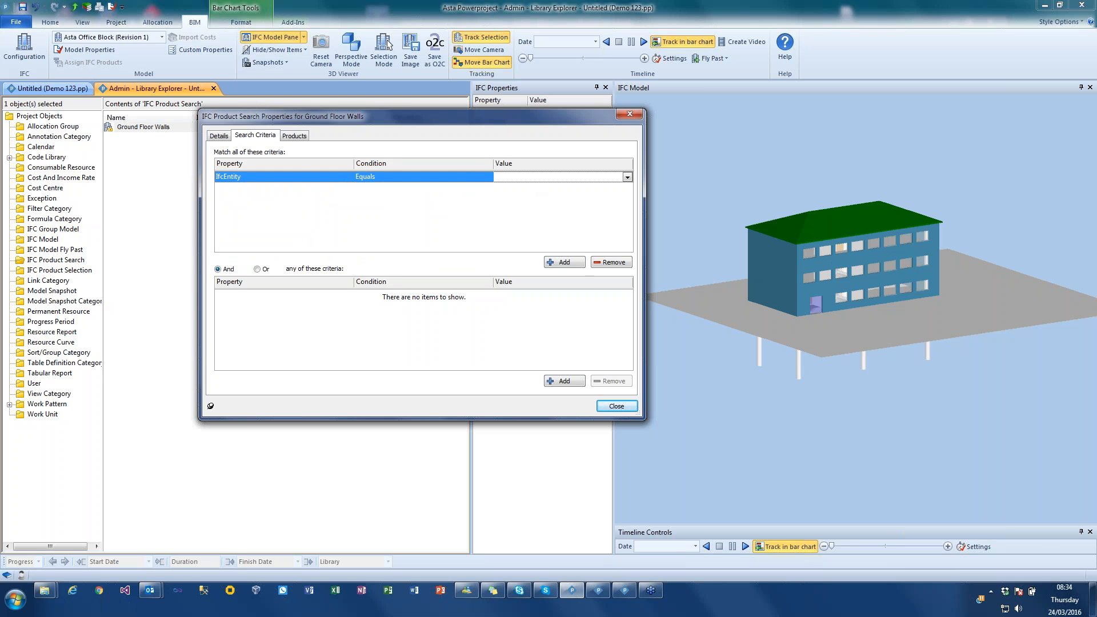
click(627, 177)
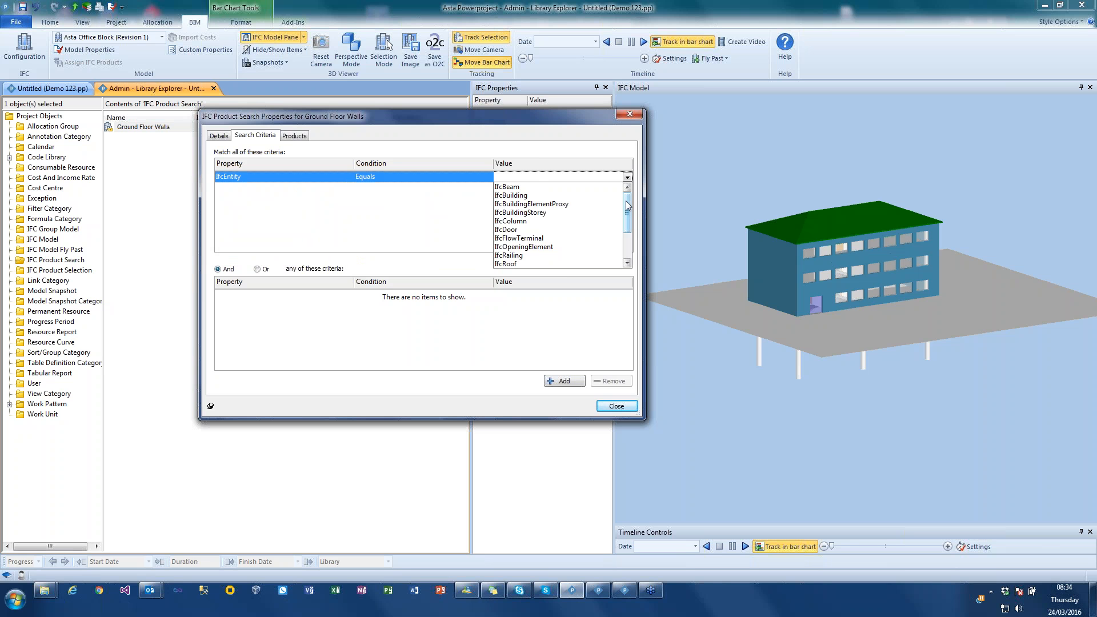
drag(628, 209, 625, 241)
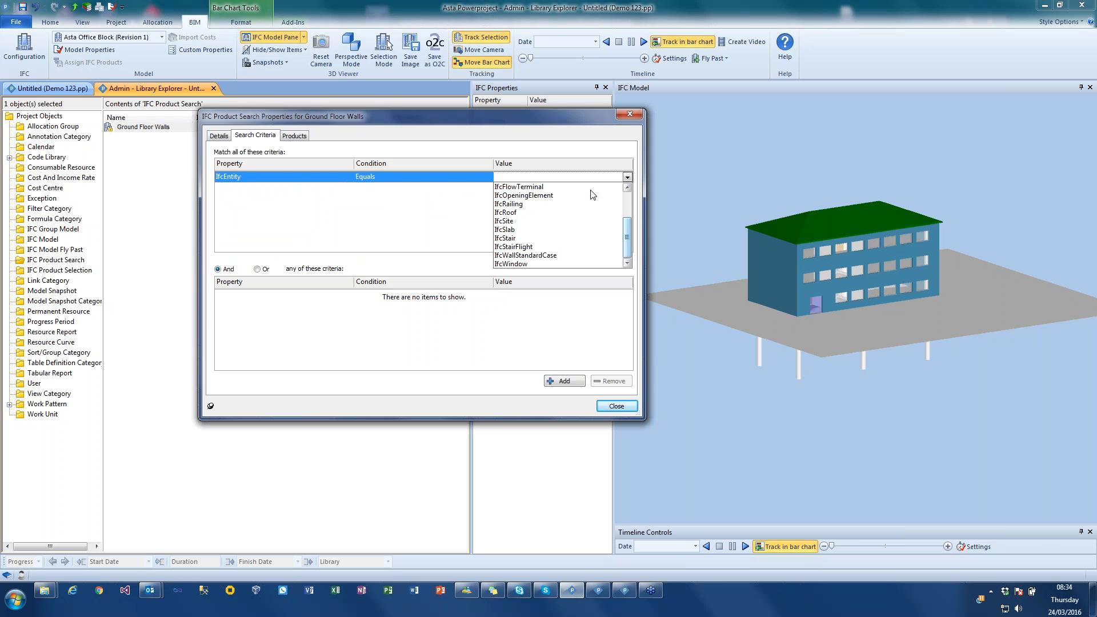
click(537, 256)
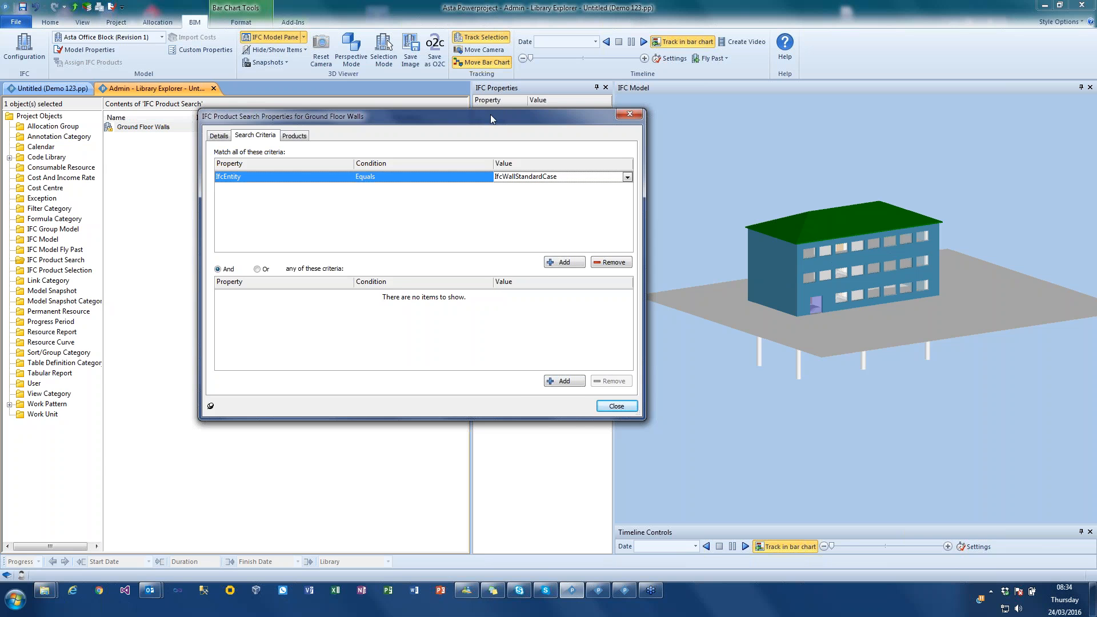
- Inspect the IFC properties of the middle-storey end wall in the 3D model and review the products matching the search
drag(490, 114, 290, 148)
click(770, 279)
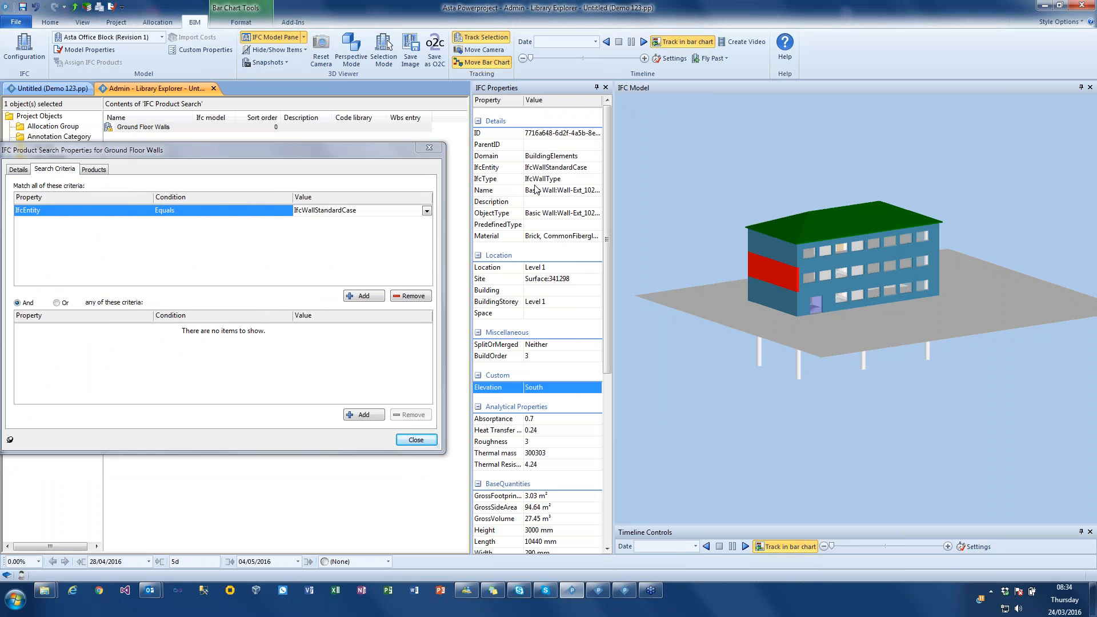
drag(290, 147, 347, 106)
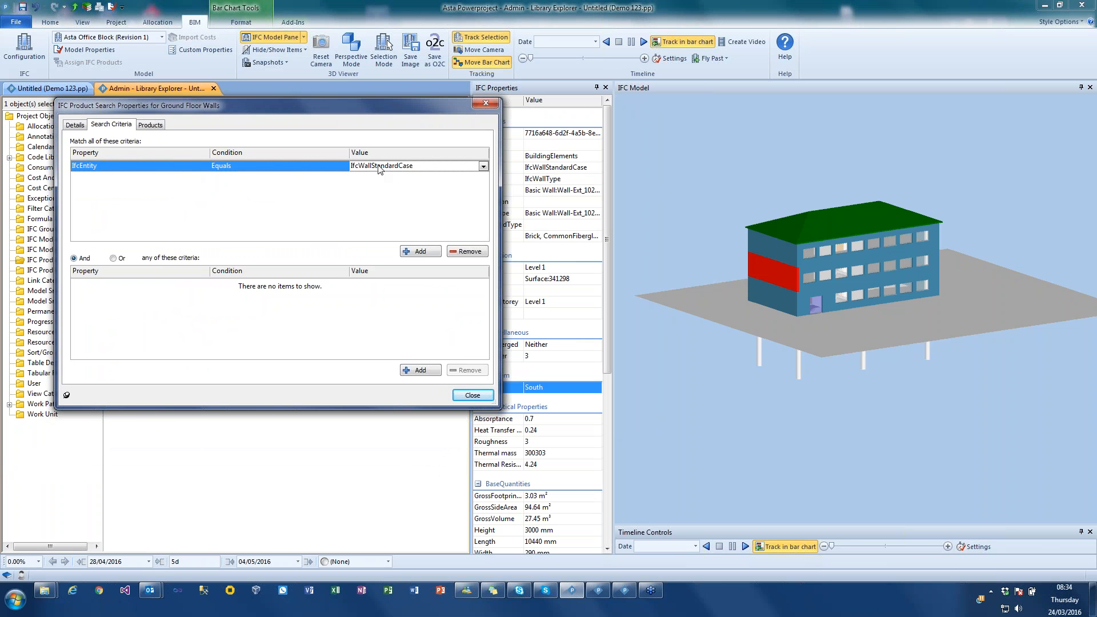
click(149, 125)
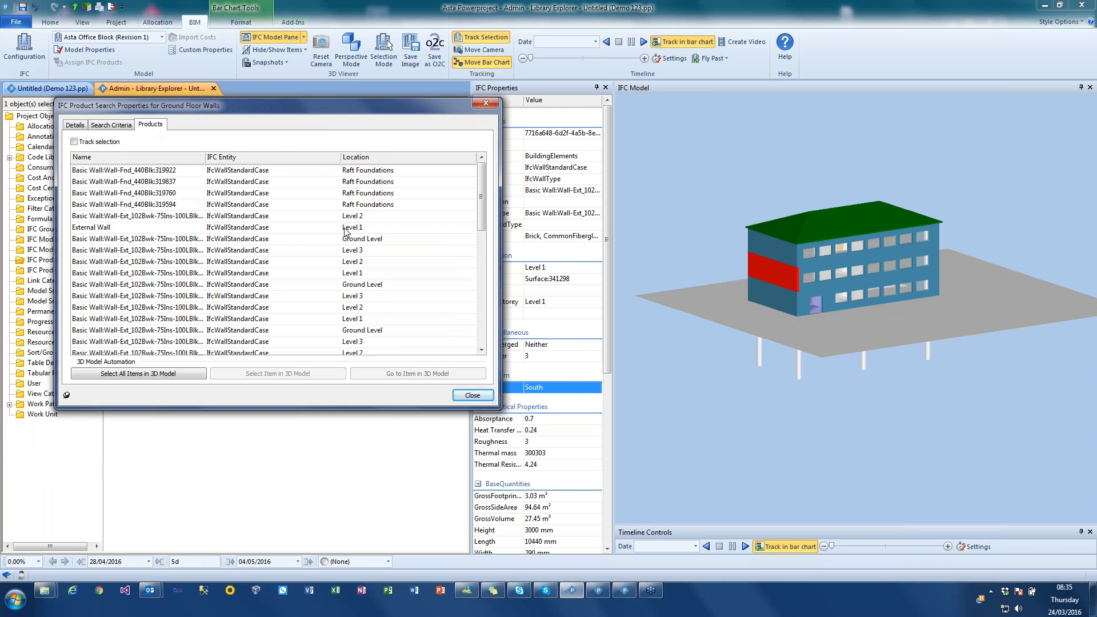
- Add a second match-all criterion requiring Location to equal Ground Level and review the matching products
click(110, 125)
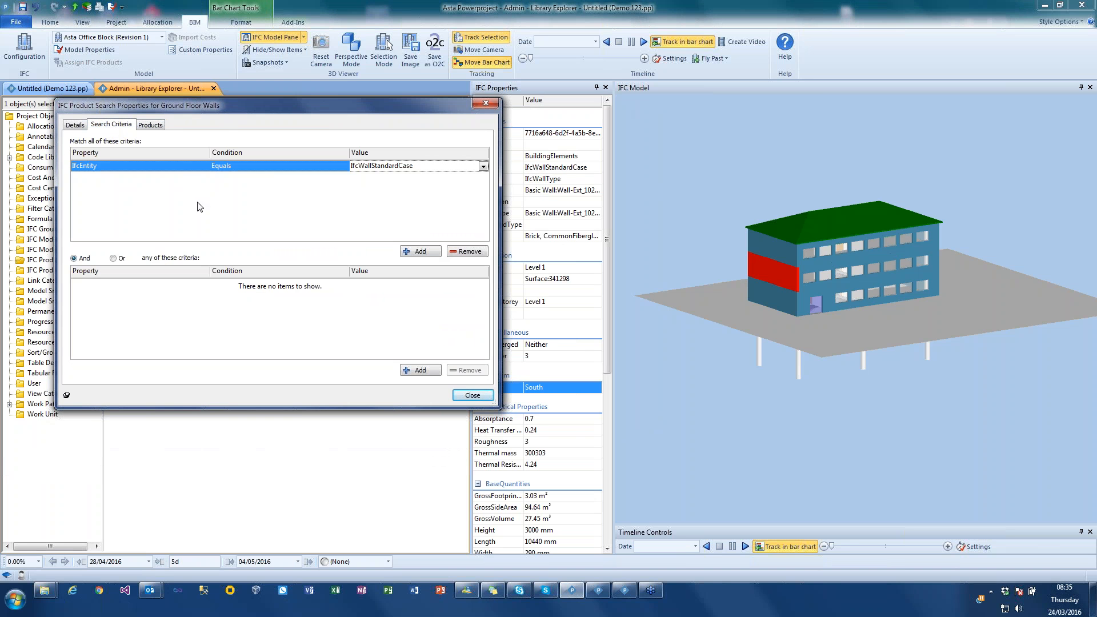
click(420, 251)
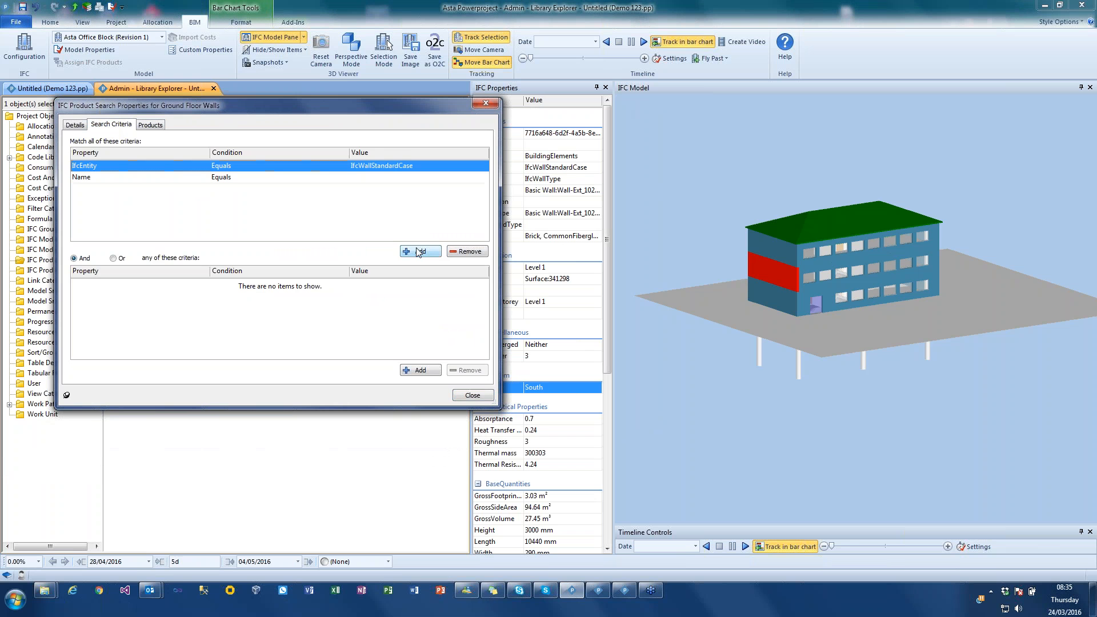
click(97, 178)
click(97, 178)
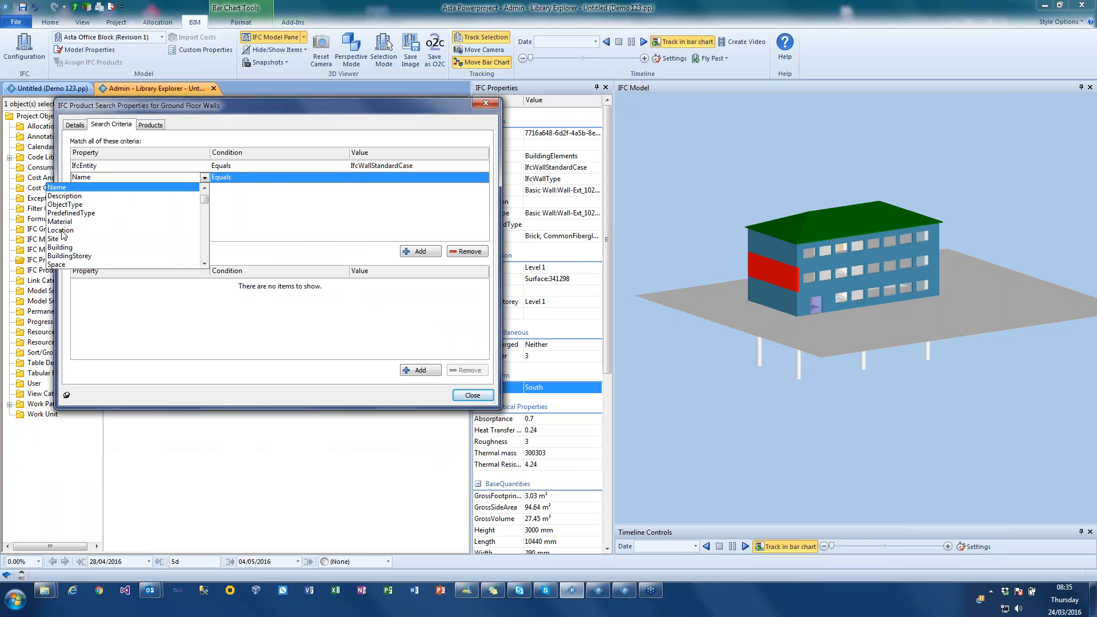
click(161, 235)
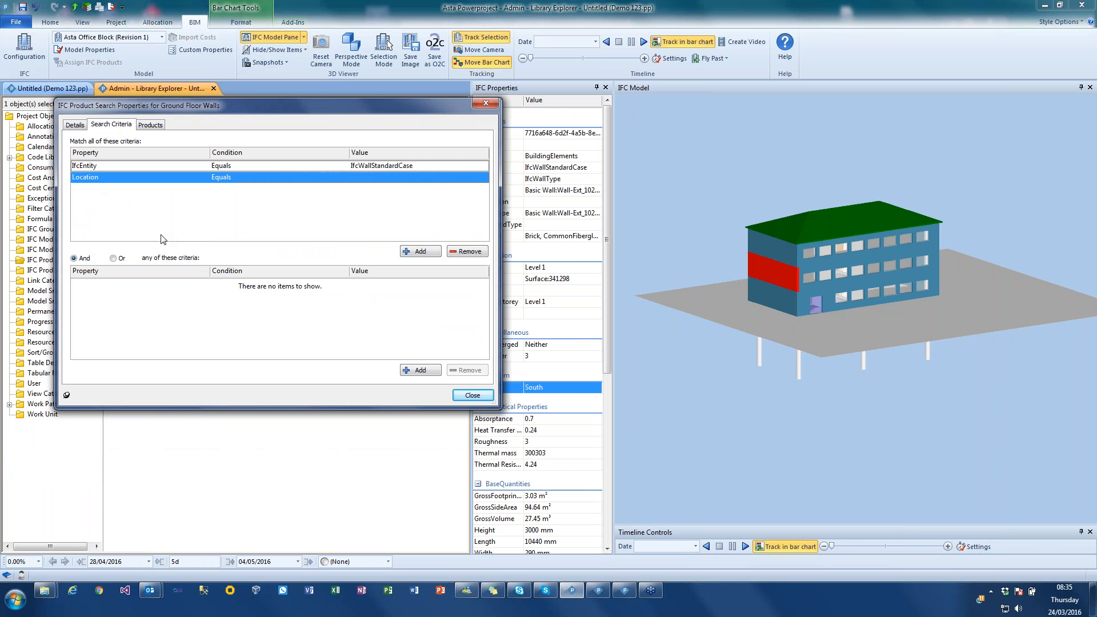
click(375, 177)
click(484, 178)
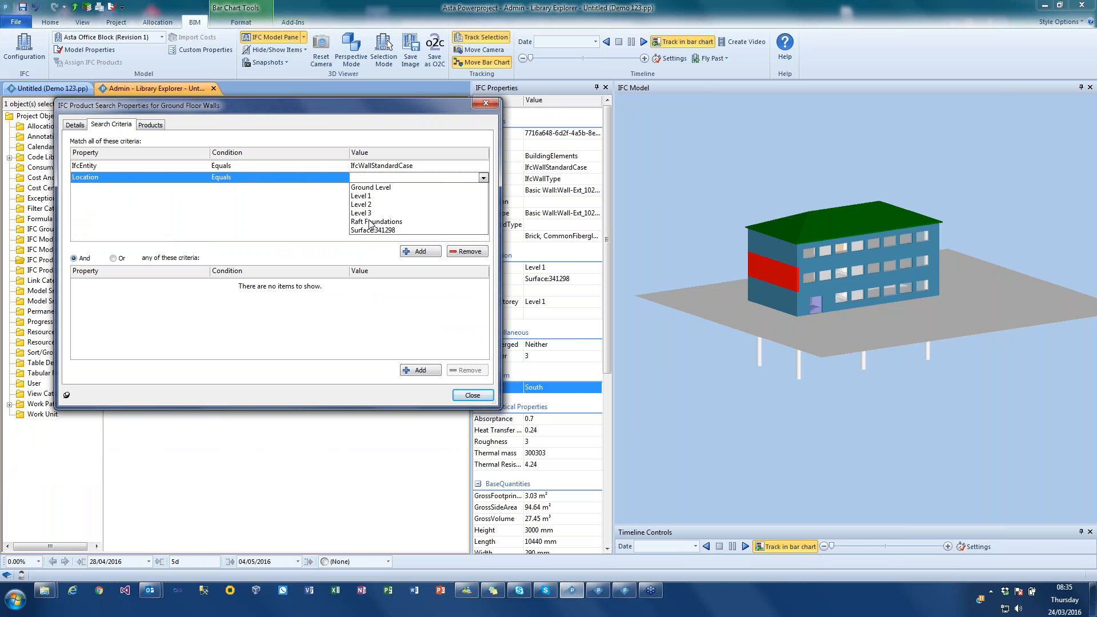
click(388, 188)
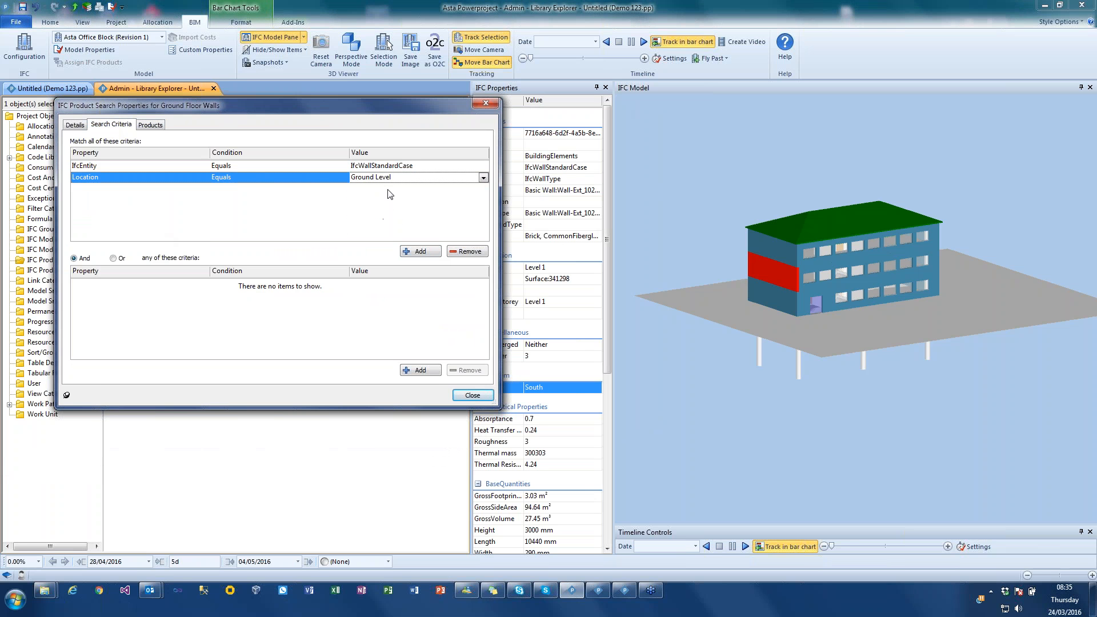
click(149, 126)
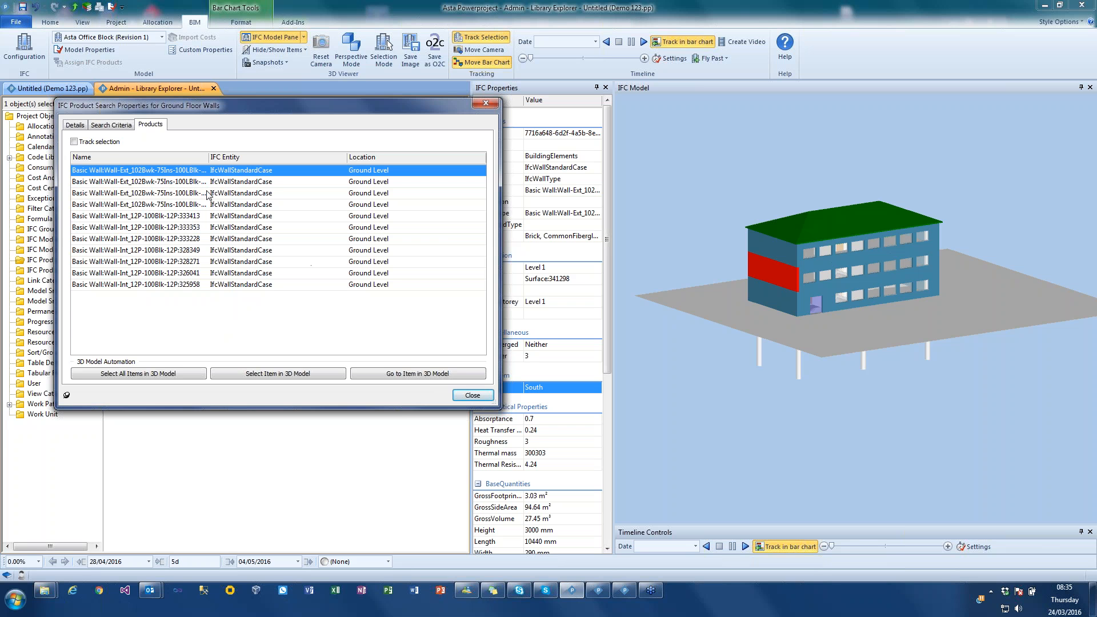
- Add a third match-all criterion requiring Name to contain Ext
click(111, 124)
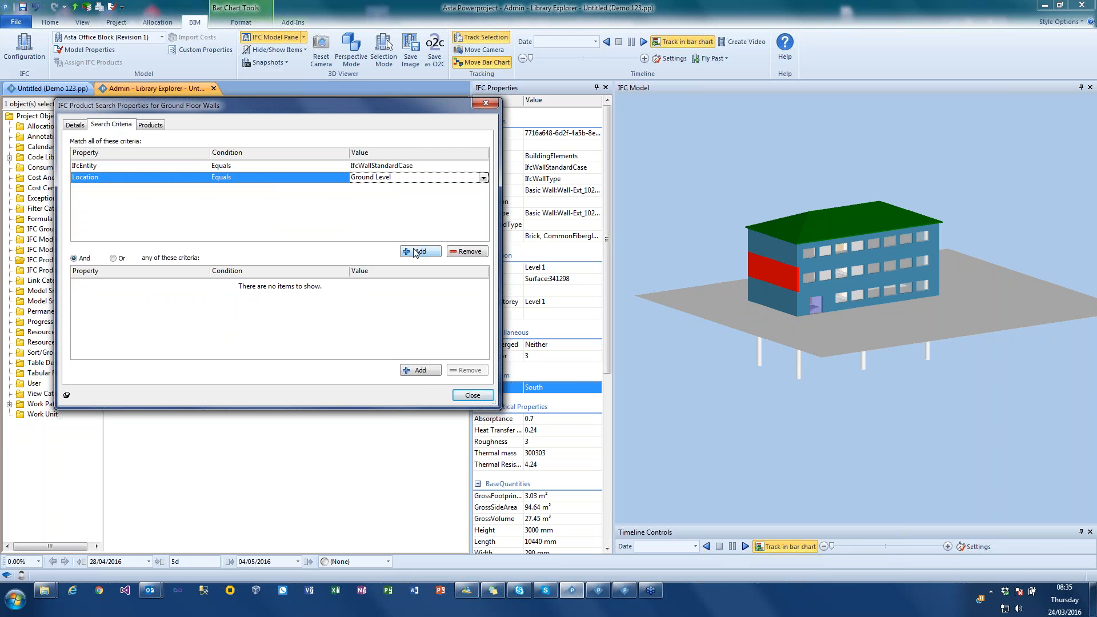
click(416, 251)
click(91, 188)
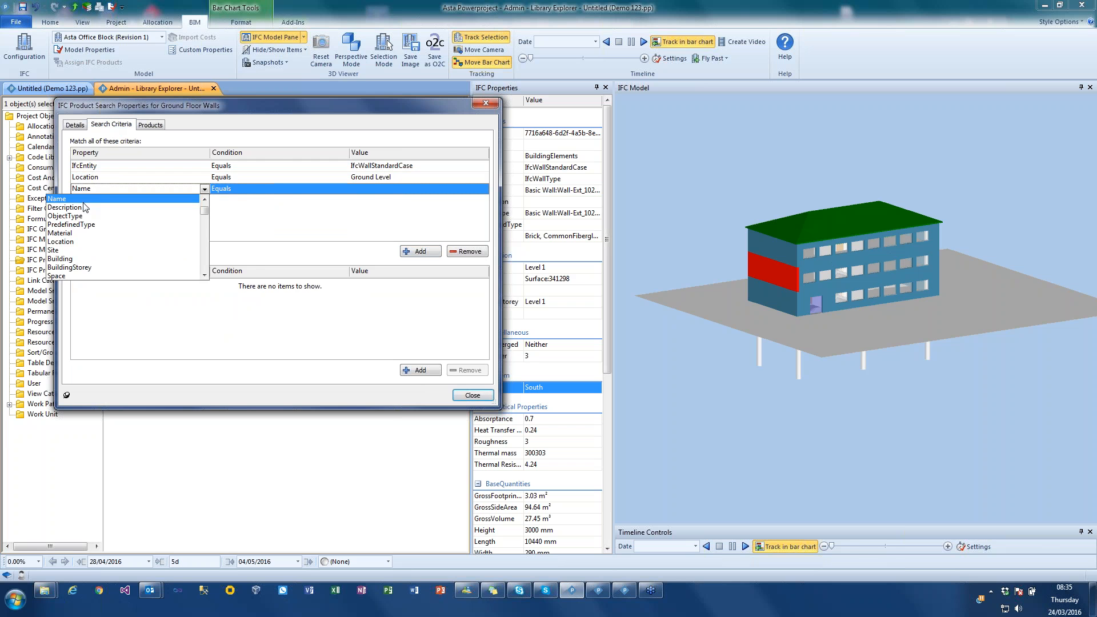
click(235, 188)
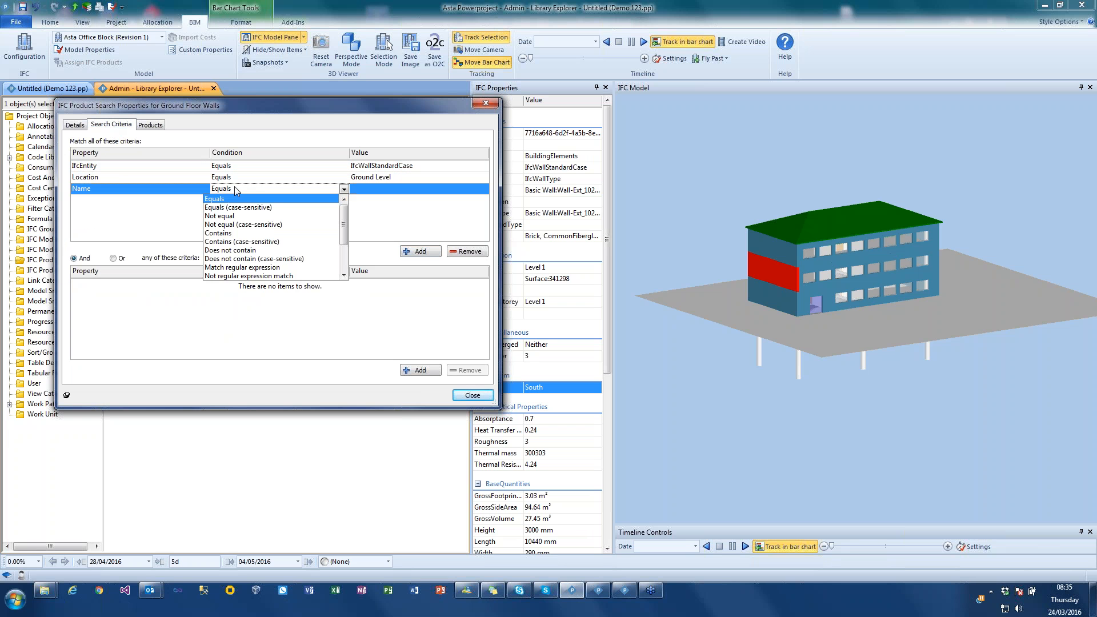
click(225, 233)
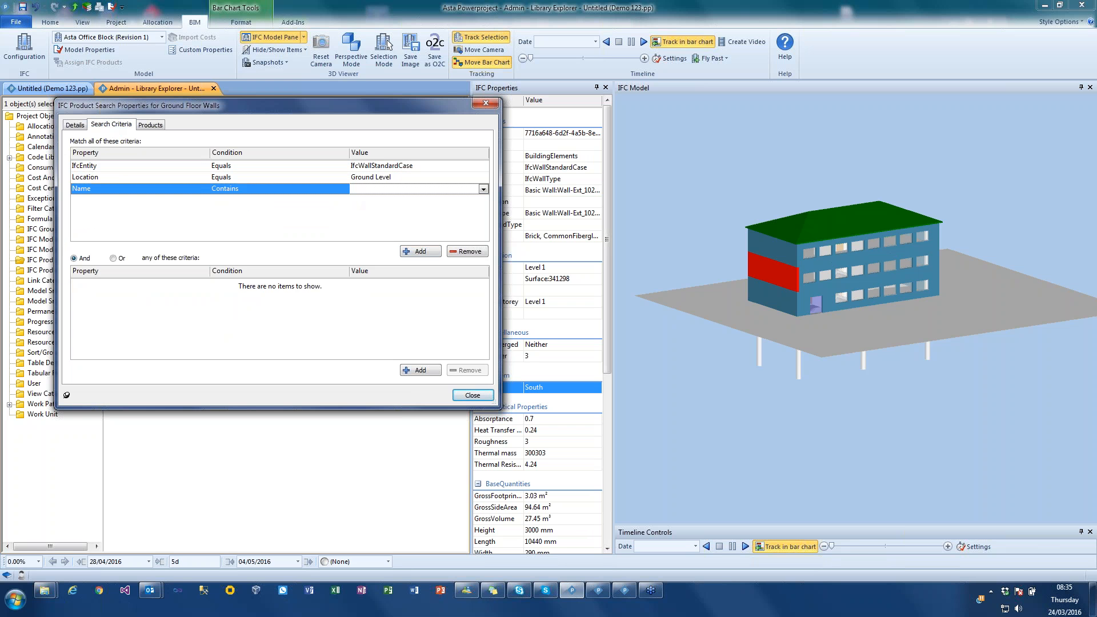
click(166, 189)
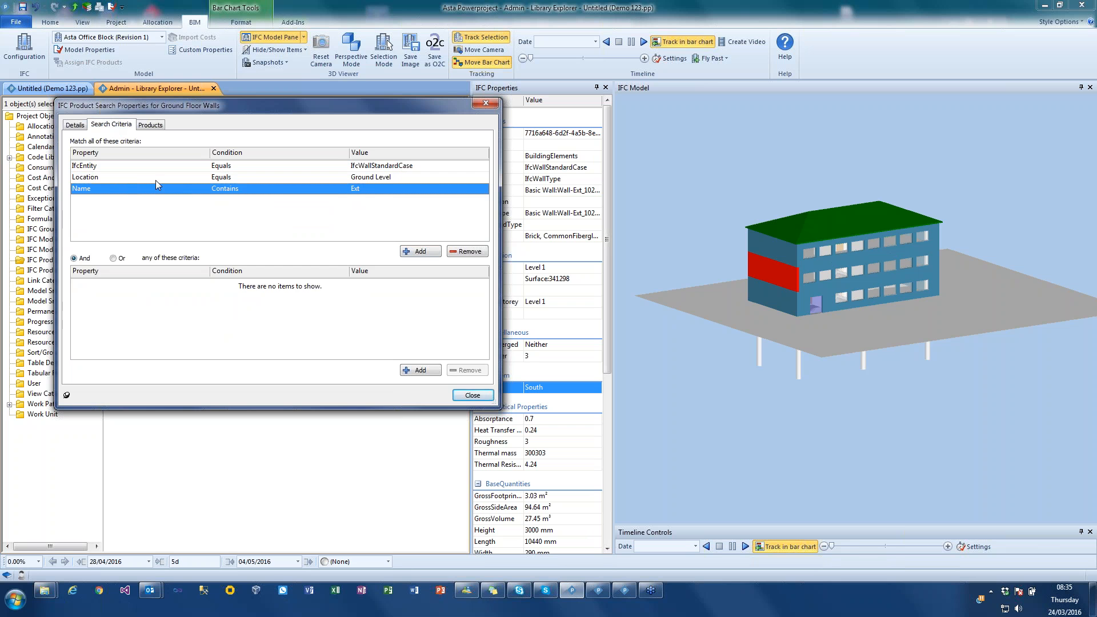
- Select all products found by the Ground Floor Walls search in the 3D model and close the search's properties
click(150, 124)
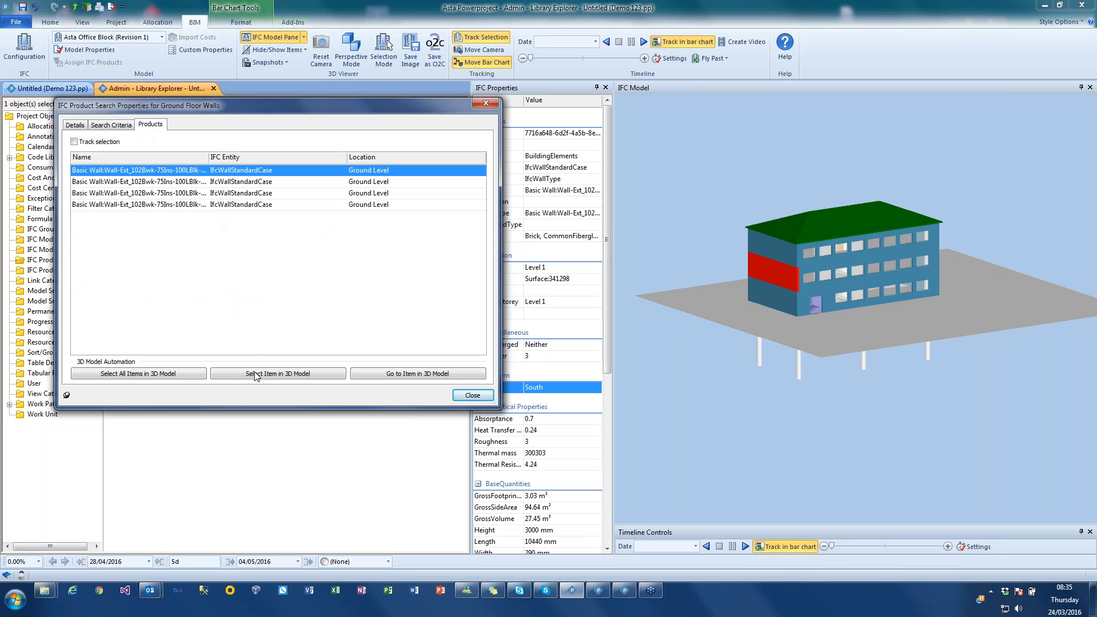
click(176, 372)
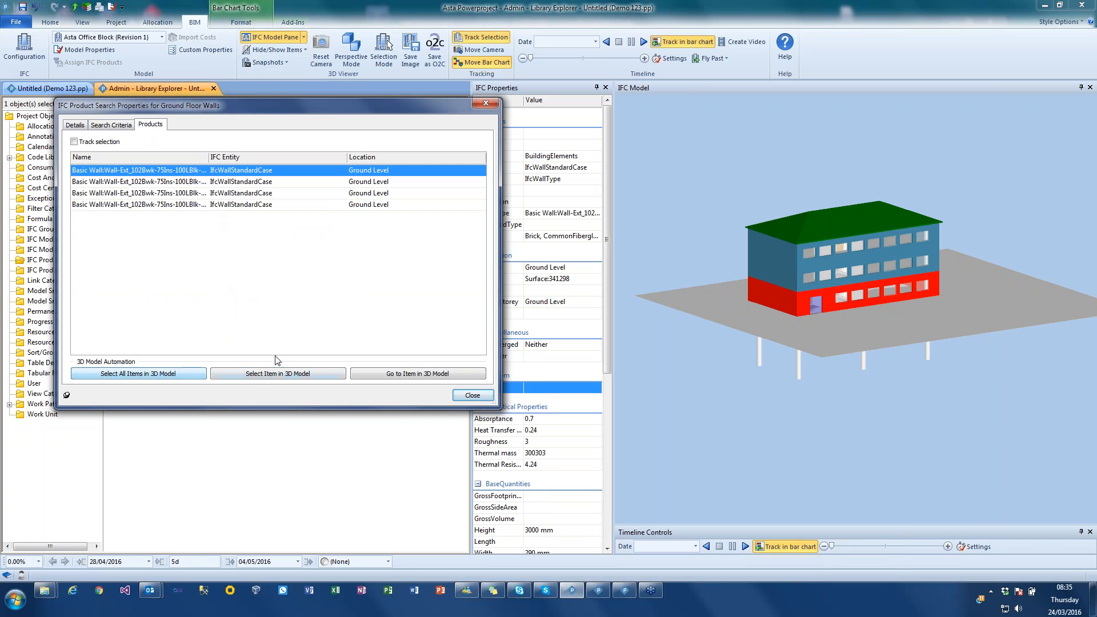
mouse_move(913, 345)
mouse_down()
mouse_move(830, 347)
mouse_move(880, 334)
mouse_move(923, 351)
mouse_up()
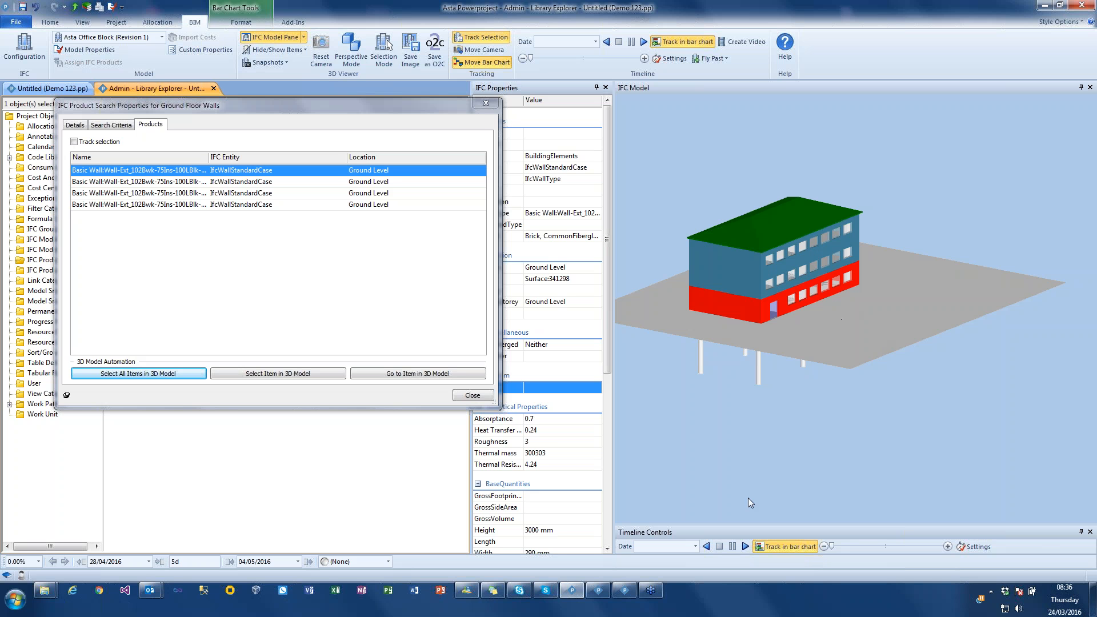
click(463, 395)
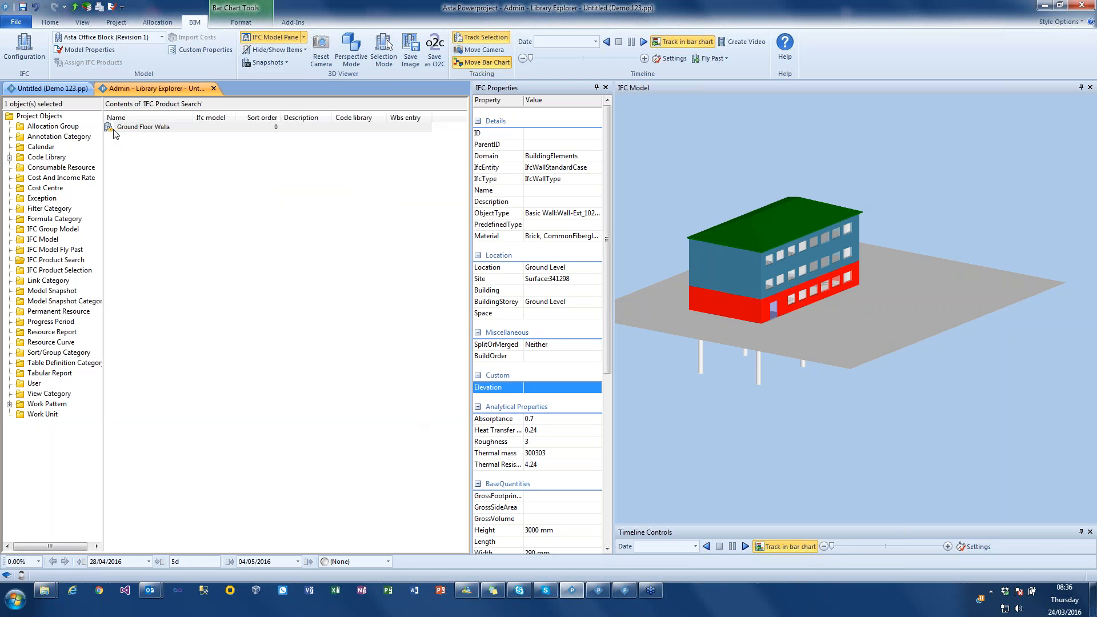
- Duplicate the Ground Floor Walls search within the IFC Product Search folder
key(ctrl)
key(ctrl)
click(111, 127)
right_click(110, 127)
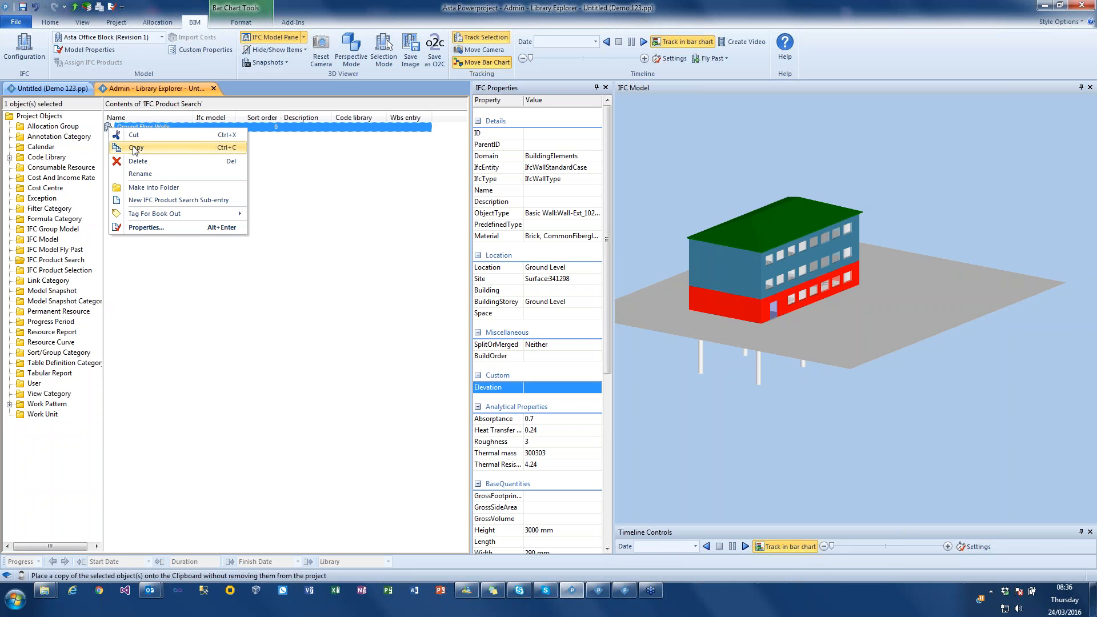
click(138, 150)
key(ctrl+v)
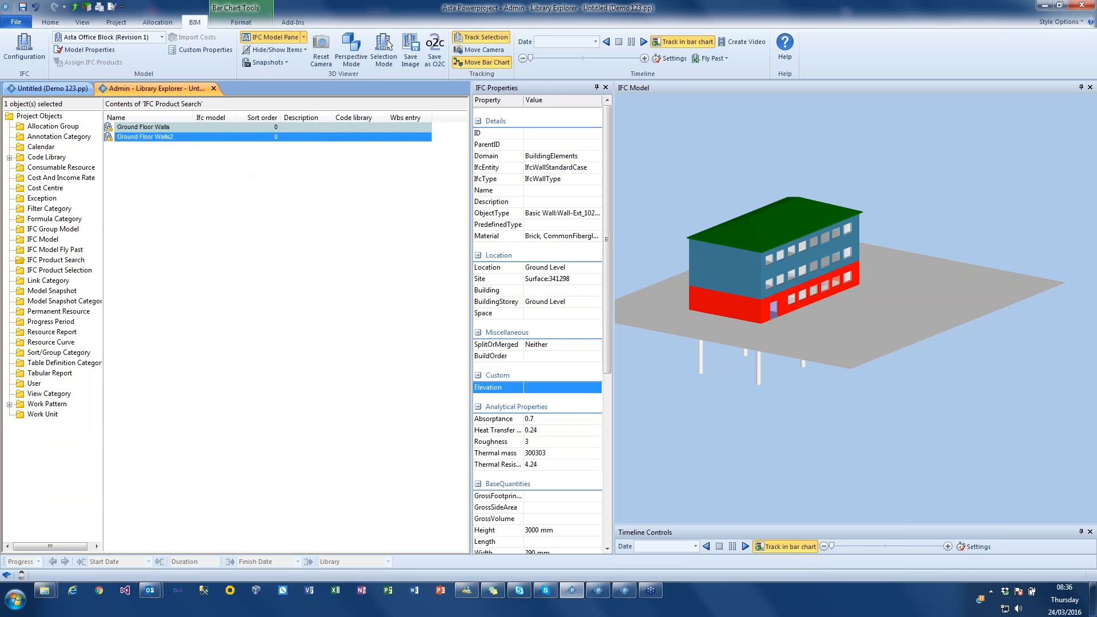
- Rename the duplicated search as Ground Floor Columns
click(165, 137)
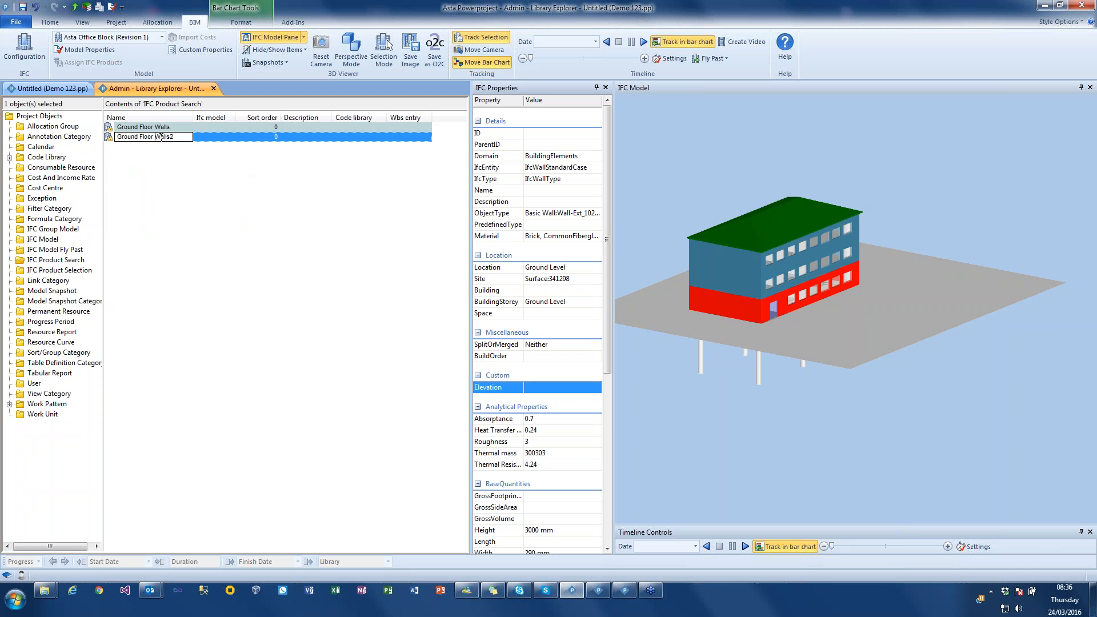
double_click(164, 137)
text(Columns)
key(Return)
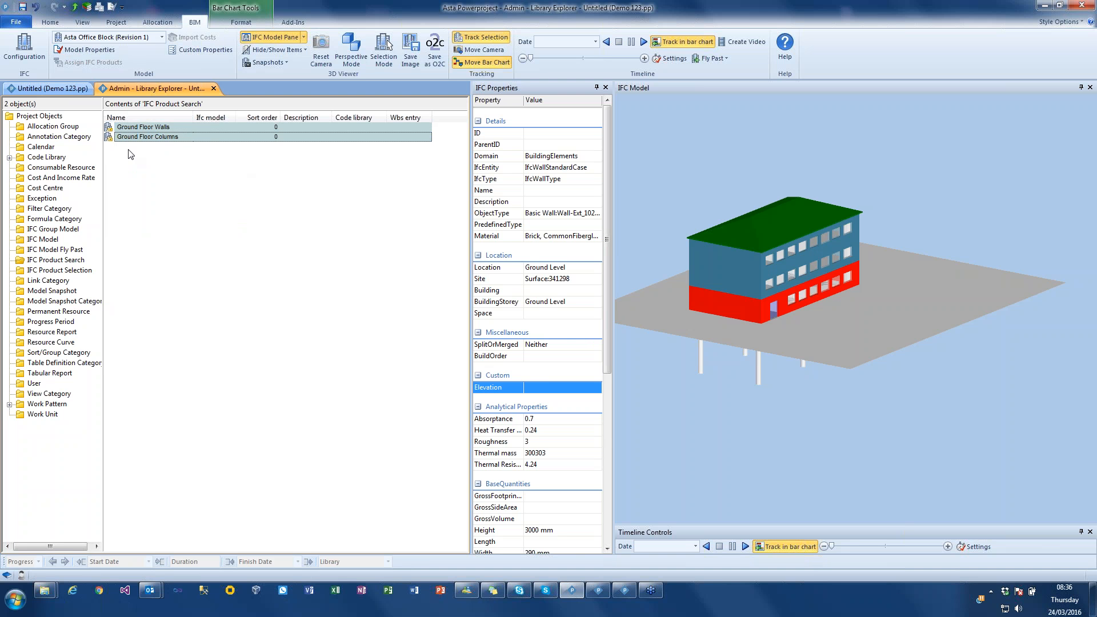
- Change the IfcEntity criterion of the Ground Floor Columns search to equal IfcColumn
click(111, 140)
double_click(111, 140)
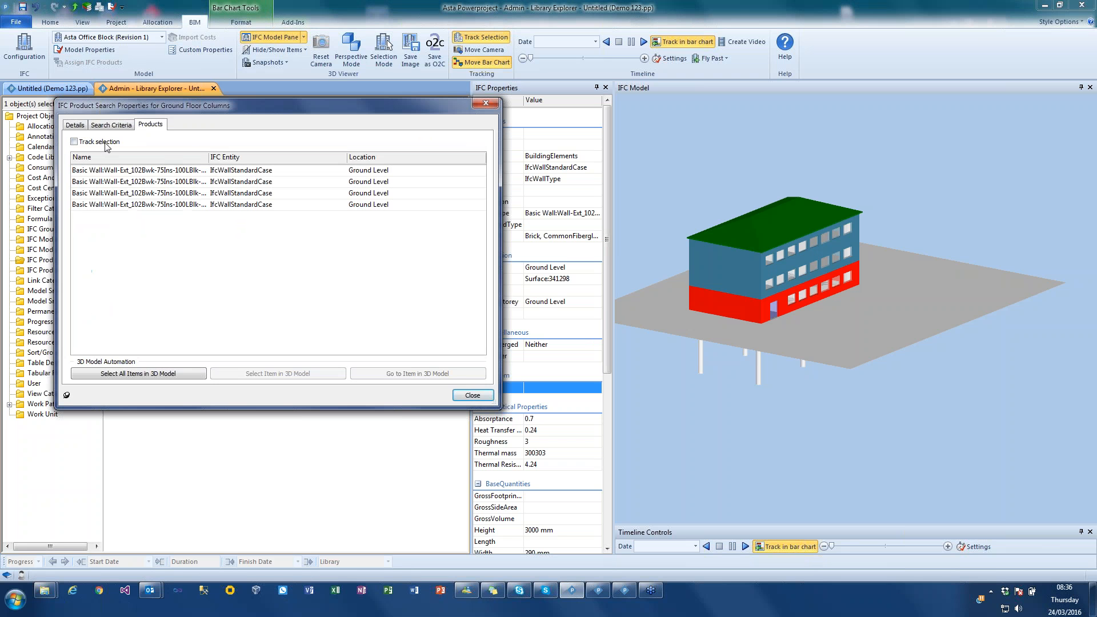
click(111, 124)
click(422, 168)
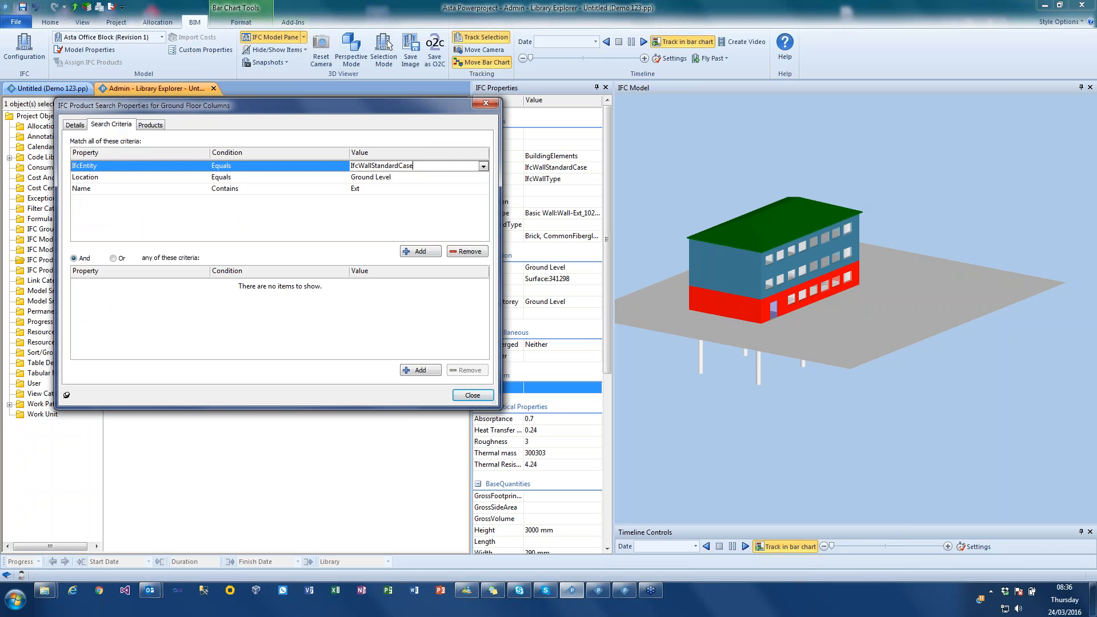
click(483, 166)
drag(481, 212, 481, 187)
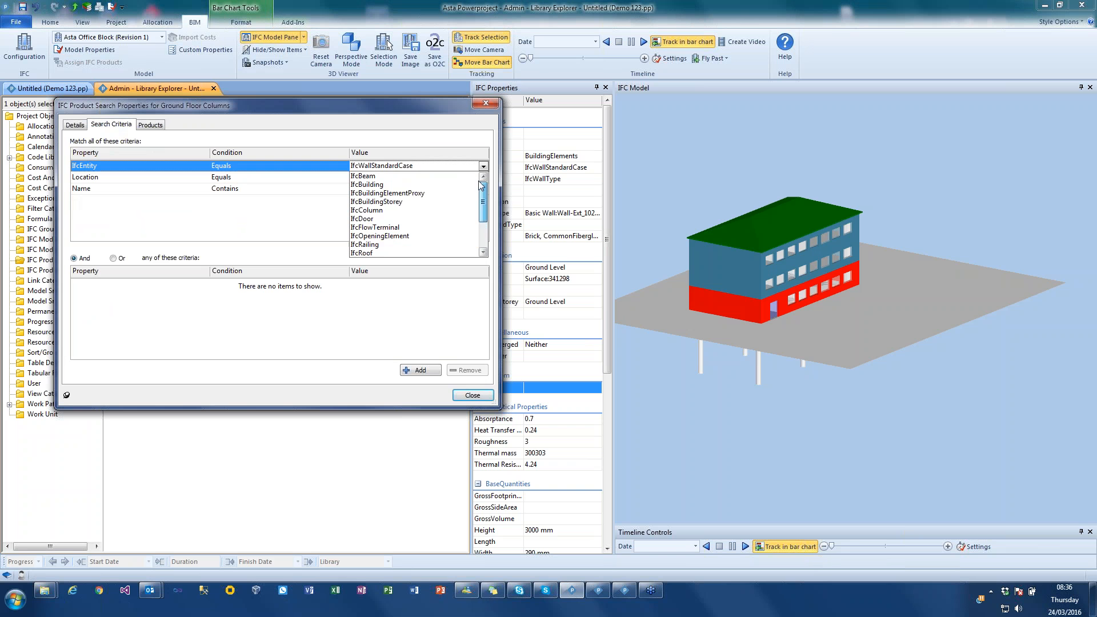
click(366, 211)
- Remove the Name criterion from the Ground Floor Columns search, check its matching products and close the search's properties
click(82, 189)
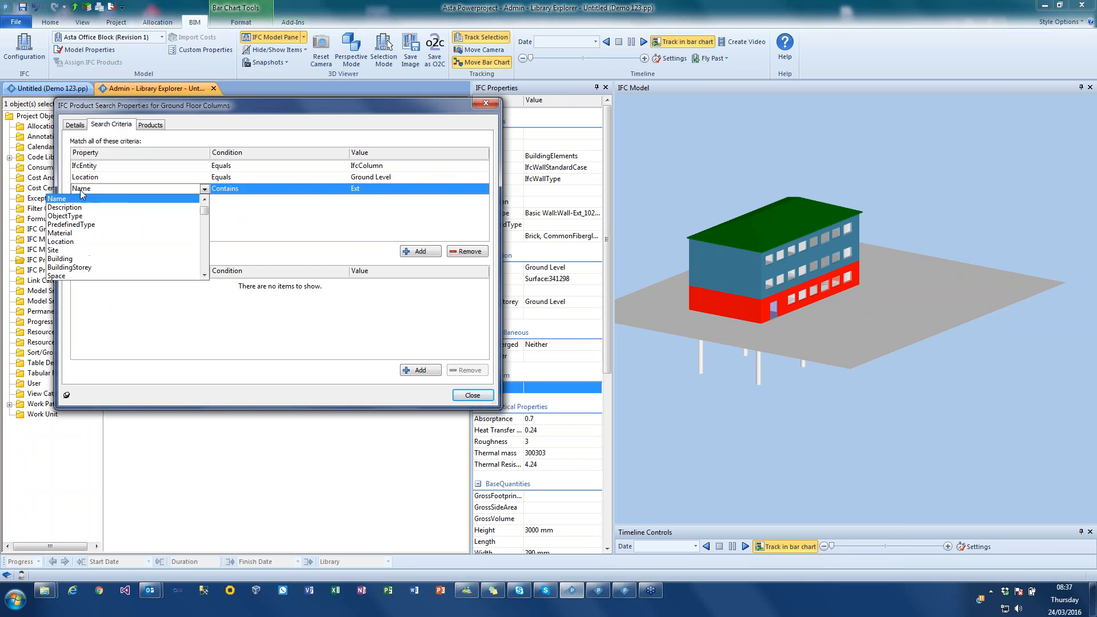
click(185, 199)
click(466, 252)
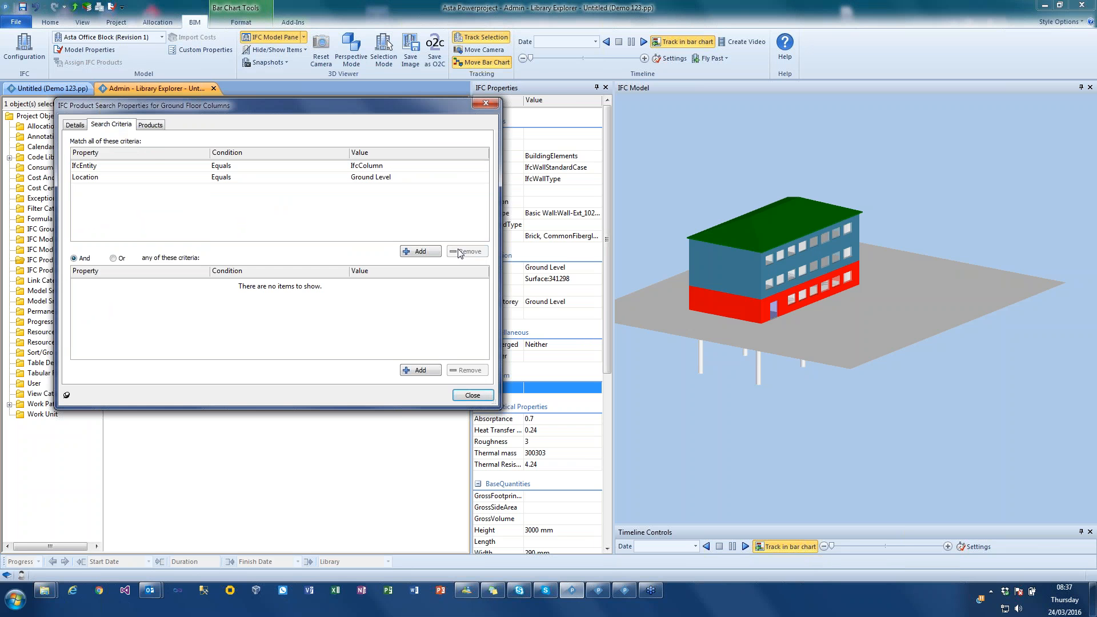
click(150, 125)
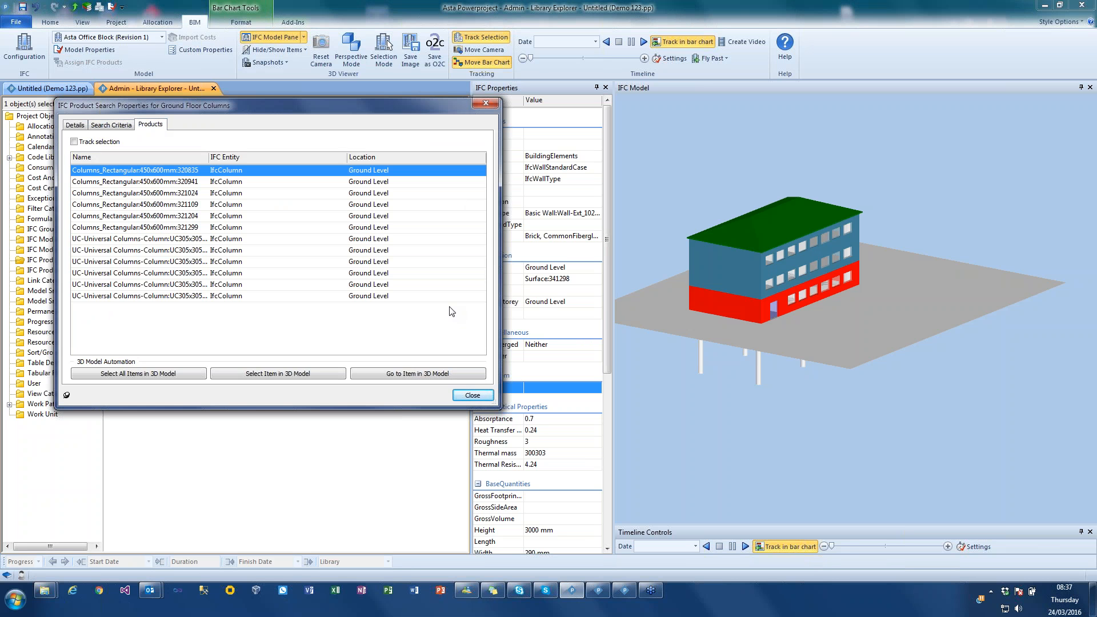
click(468, 395)
shift+click(124, 137)
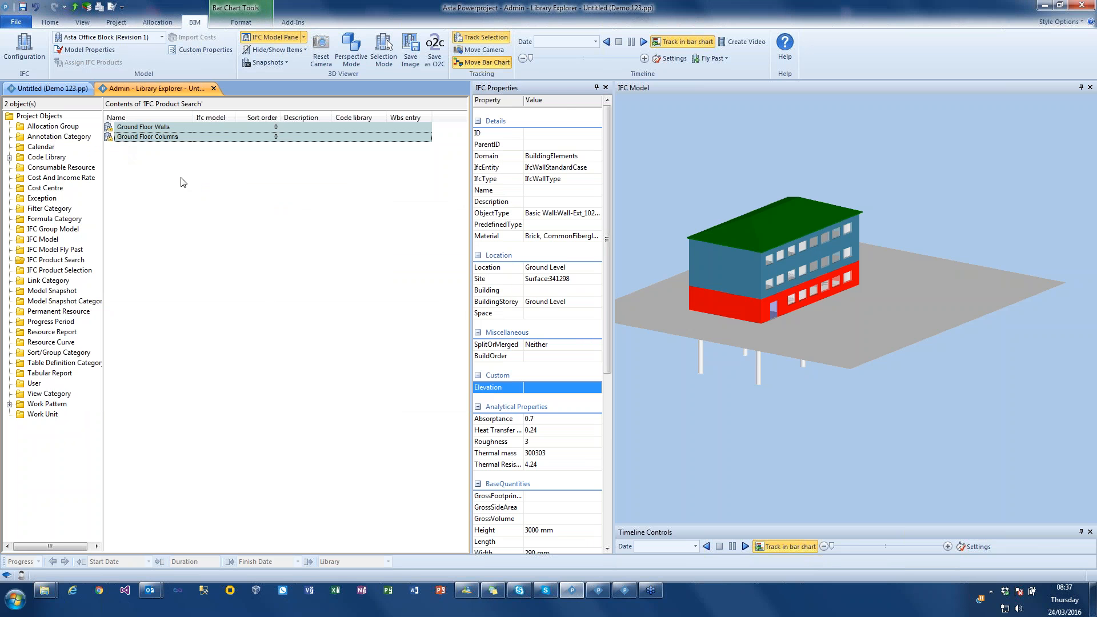
- Return to the Demo 123 programme, expand its IFC product searches in the project tree and select all tasks from Piling to line 9
click(57, 88)
click(20, 166)
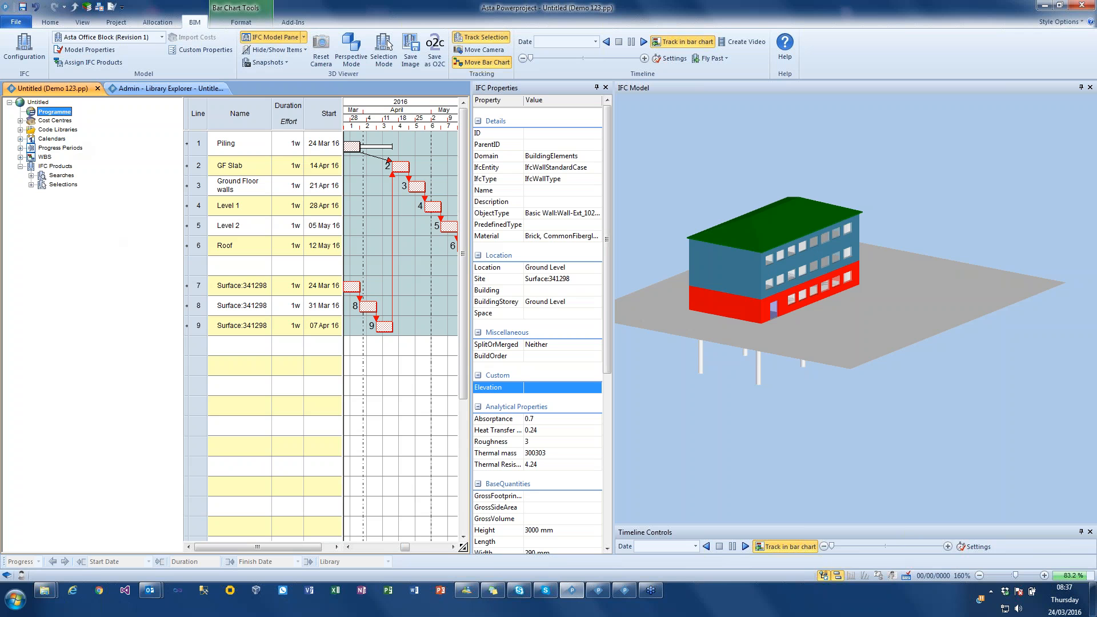
click(31, 175)
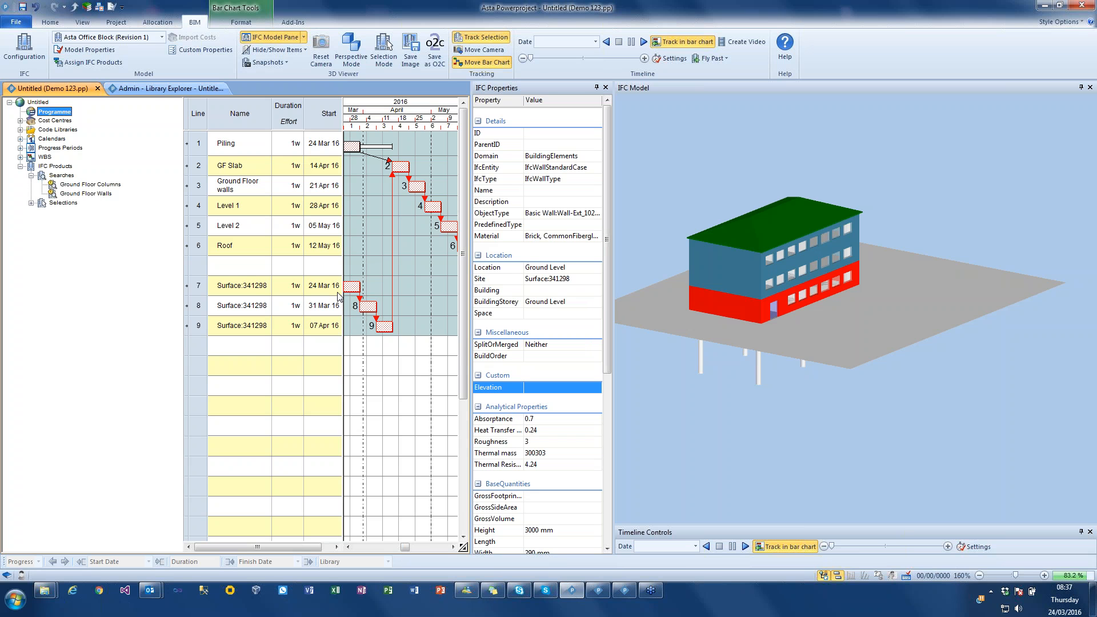
drag(200, 143, 199, 325)
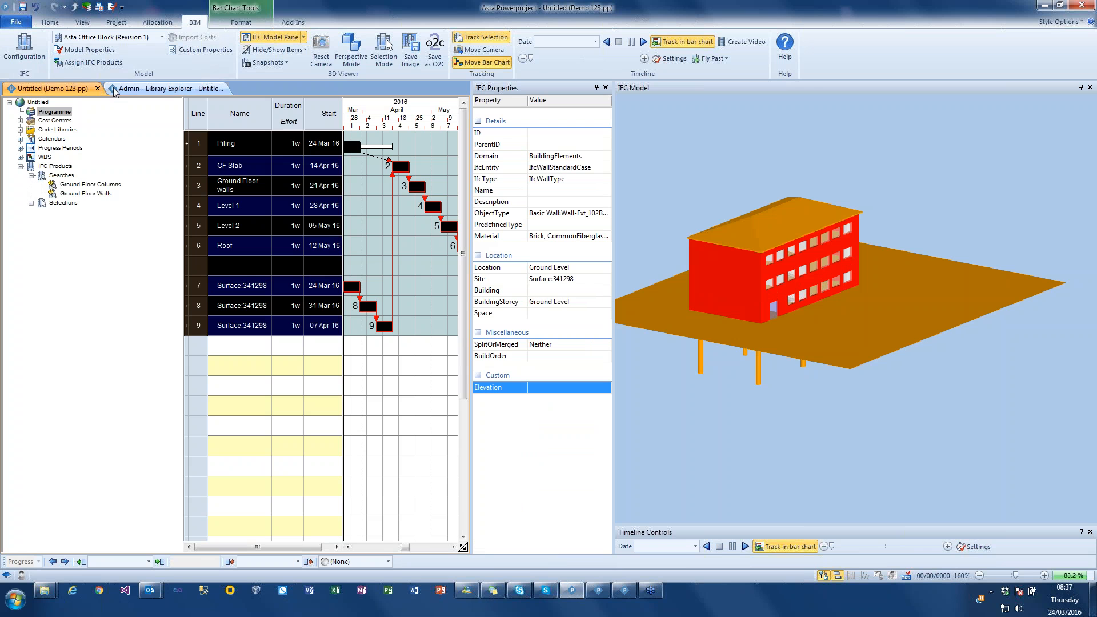
- Close the current project with its changes saved and open the recent project Demo Test.pp
click(606, 596)
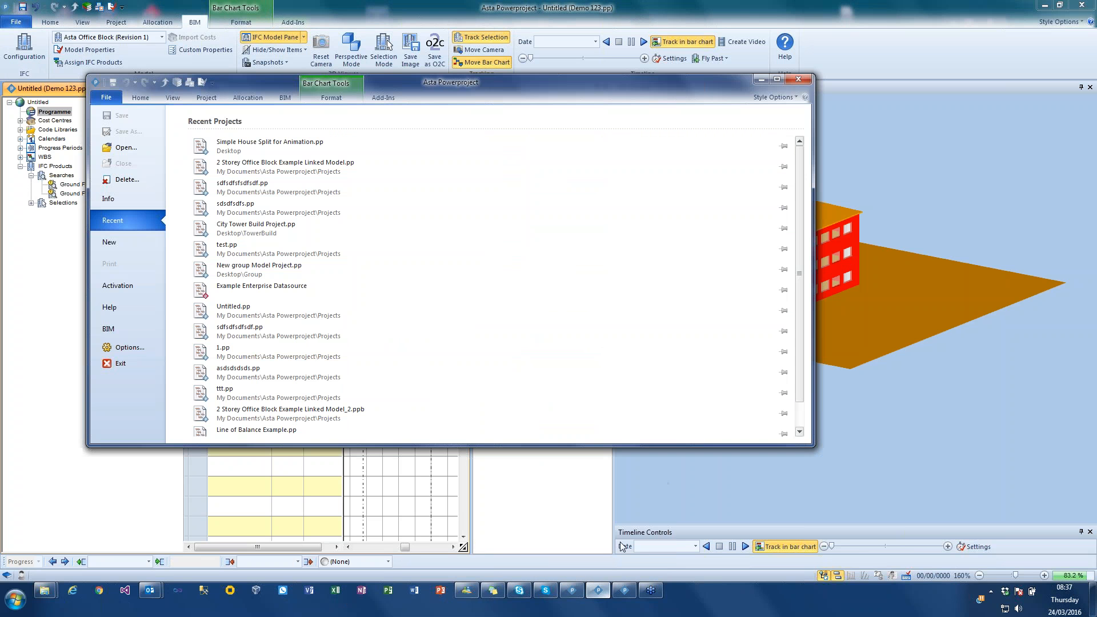
click(759, 83)
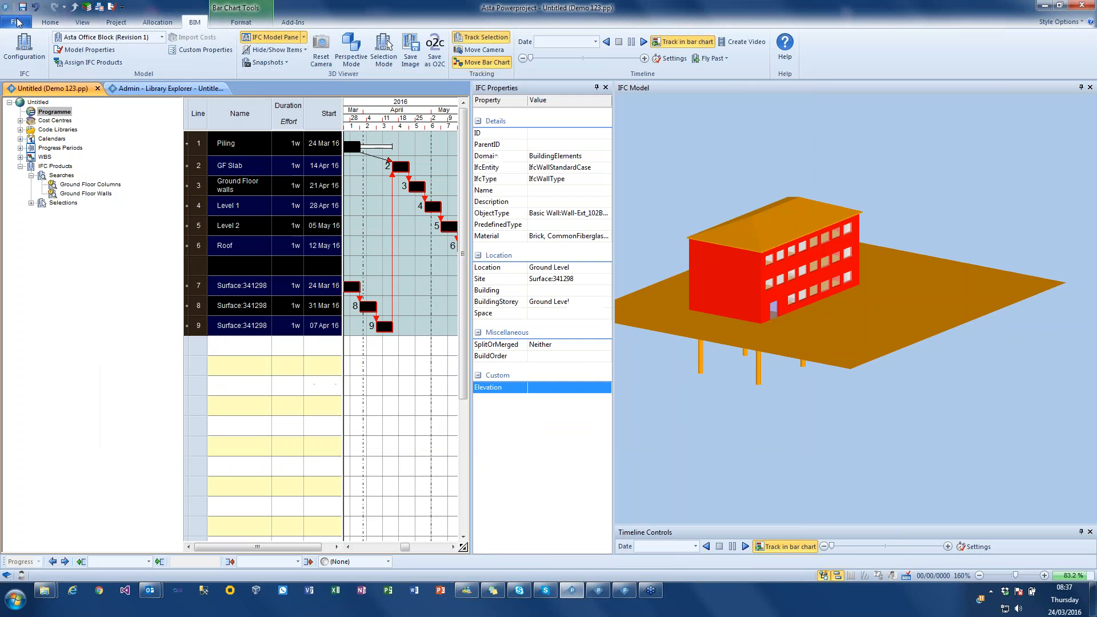
click(17, 22)
click(22, 88)
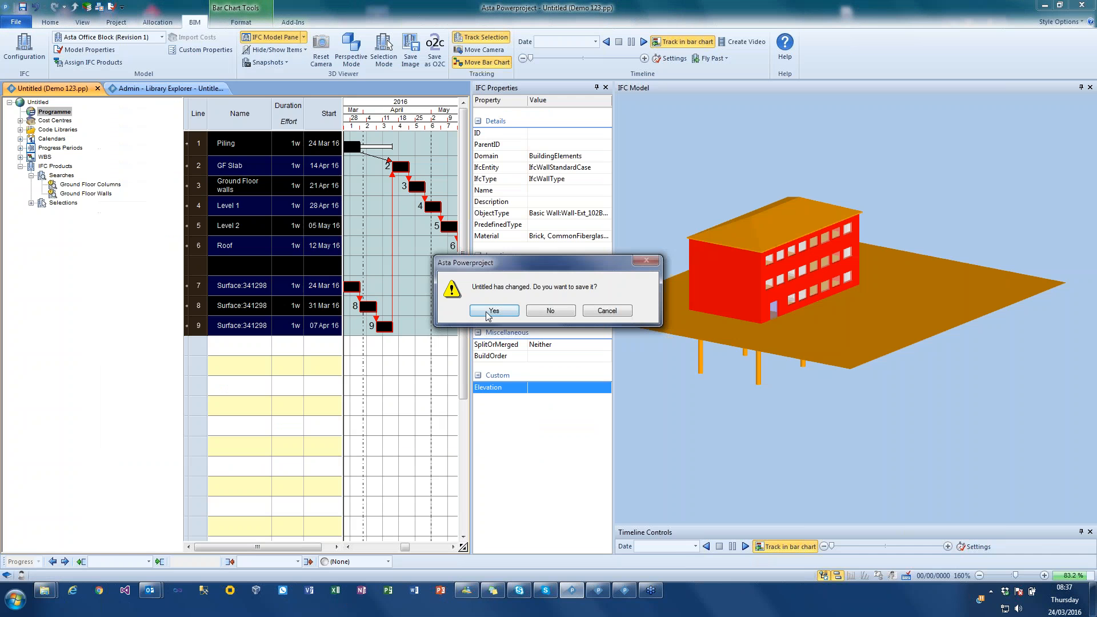
click(490, 314)
click(17, 23)
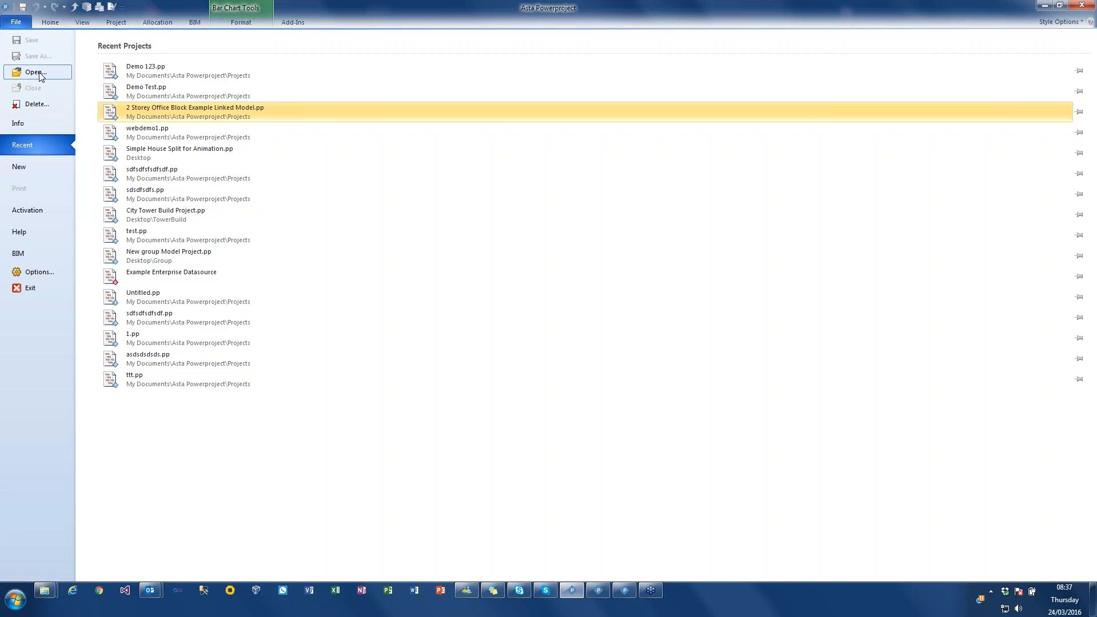
click(166, 91)
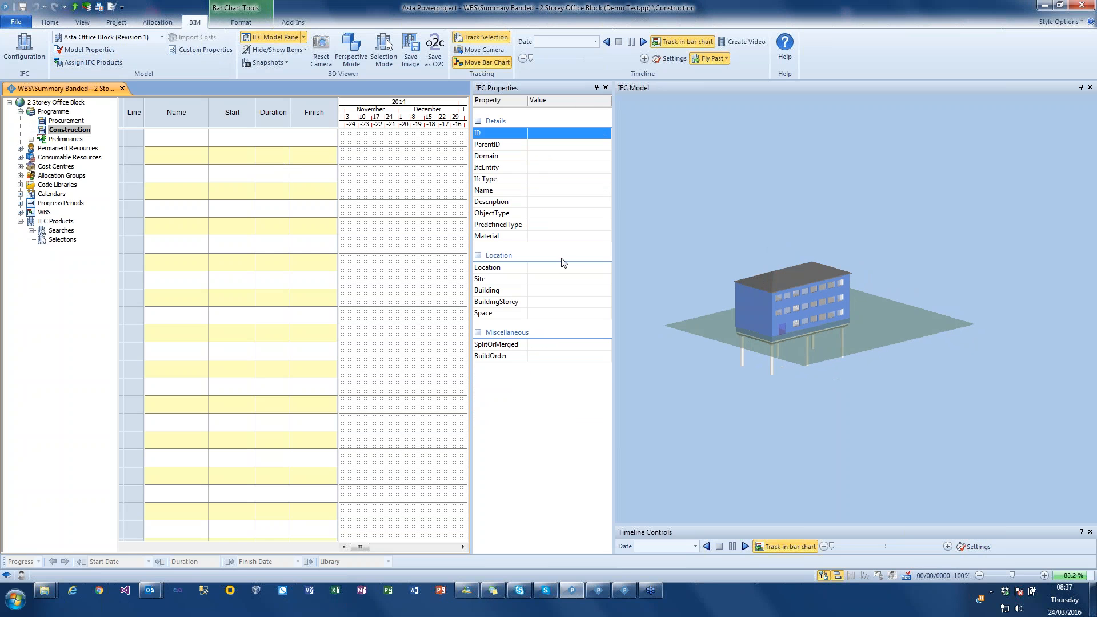
- Expand Searches and its Foundation, G - 1, 1 - 2, 2 - Roof and Roof groups, widening the project tree to show full names
click(30, 230)
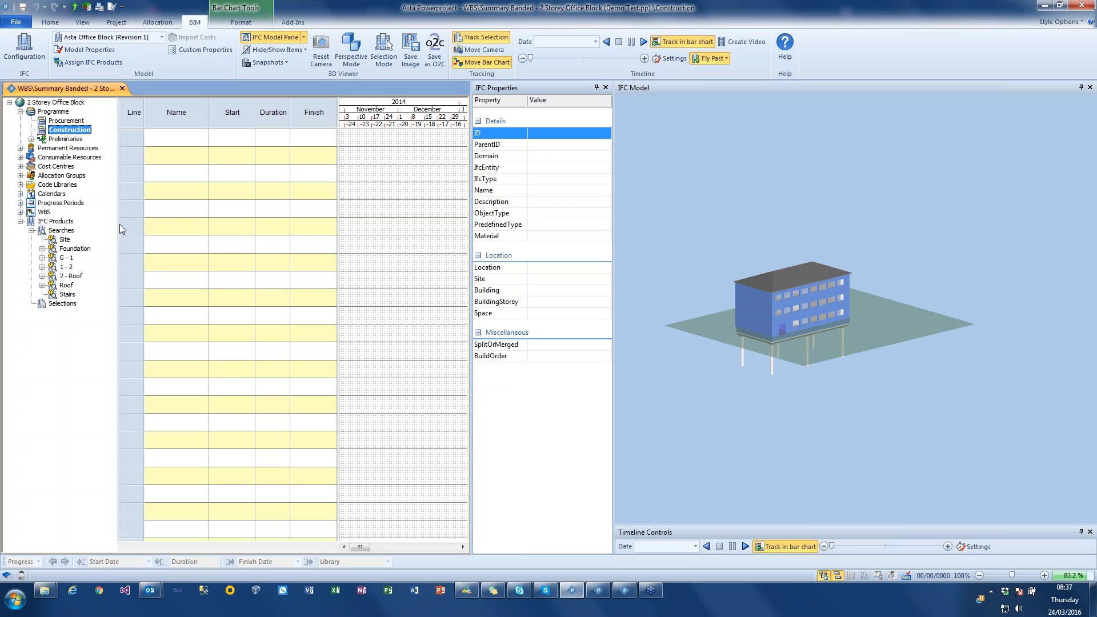
drag(116, 228, 121, 228)
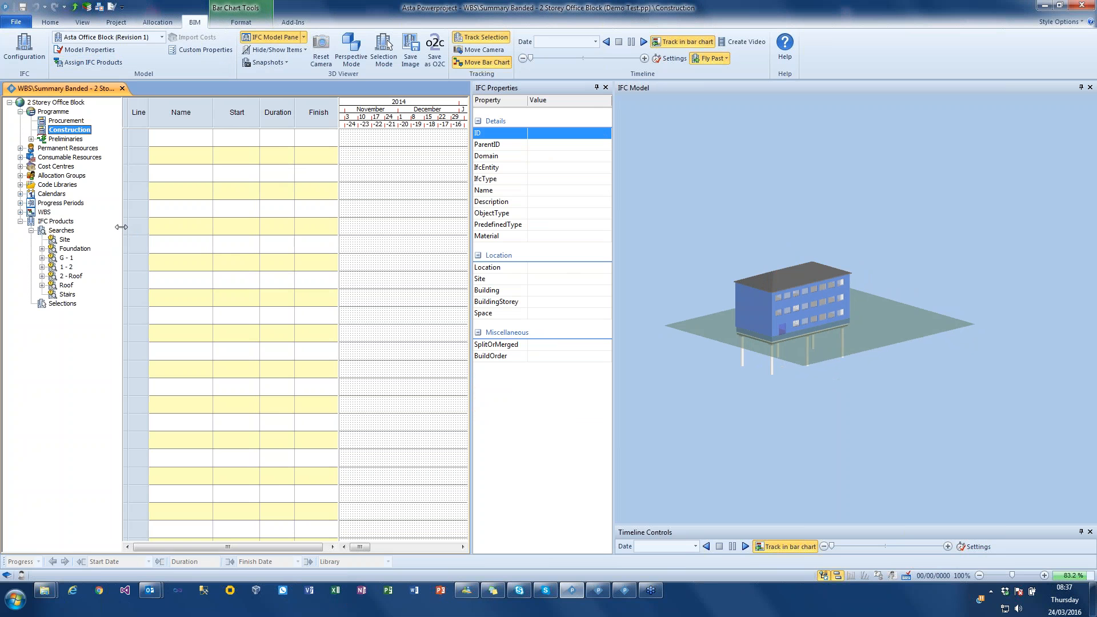
click(42, 285)
click(41, 276)
click(41, 266)
click(41, 258)
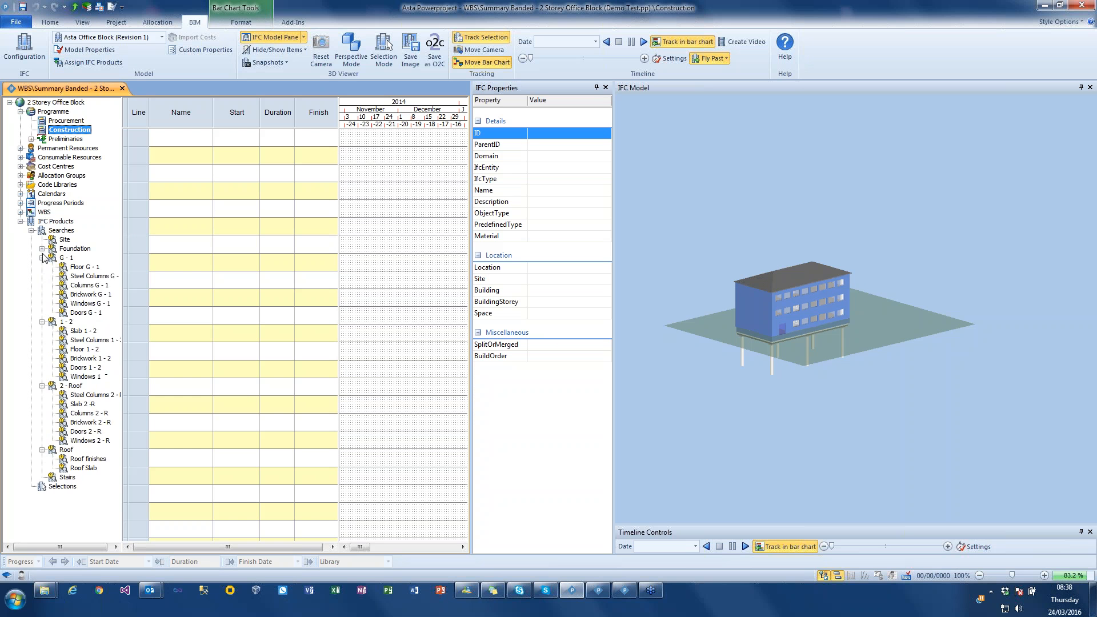
click(41, 249)
drag(124, 248, 159, 246)
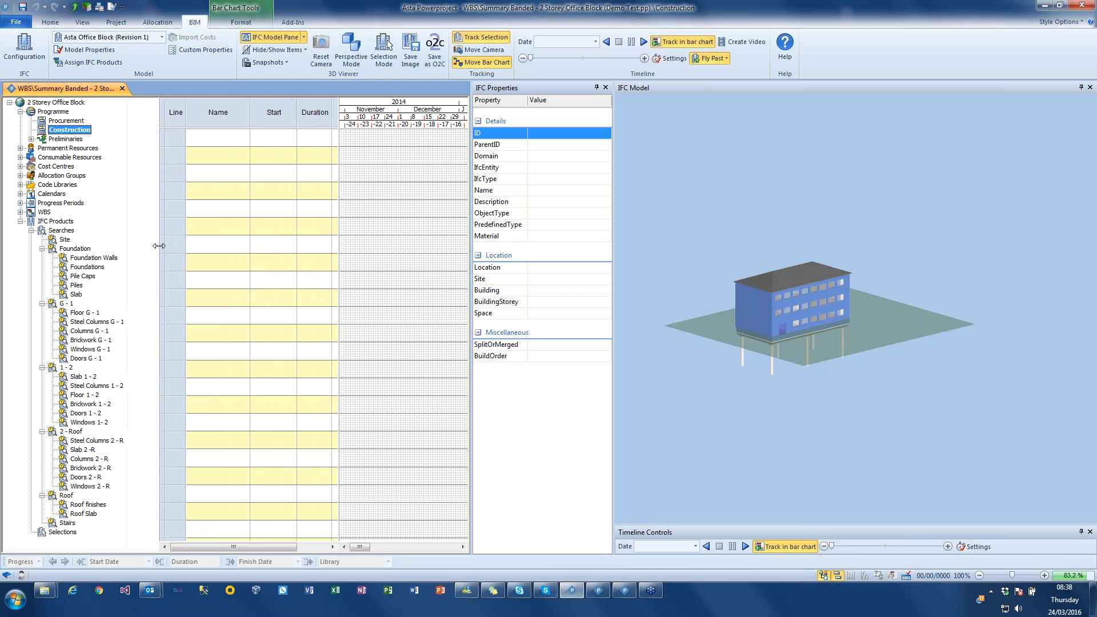
- Review the search criteria of the Columns G - 1 product search and close its properties
right_click(79, 336)
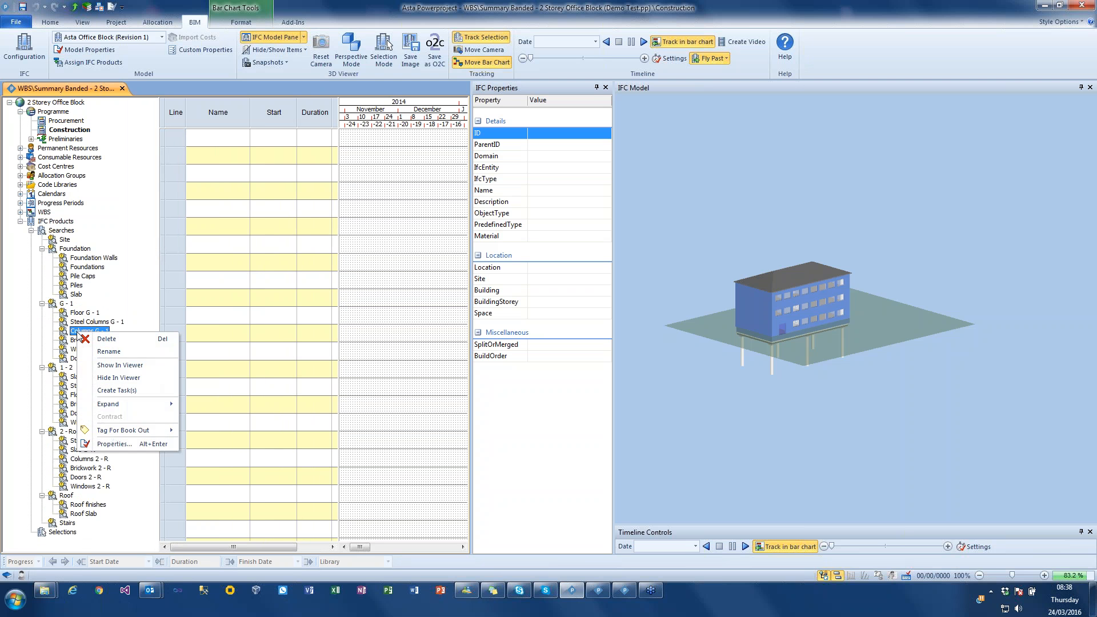
click(142, 446)
click(101, 125)
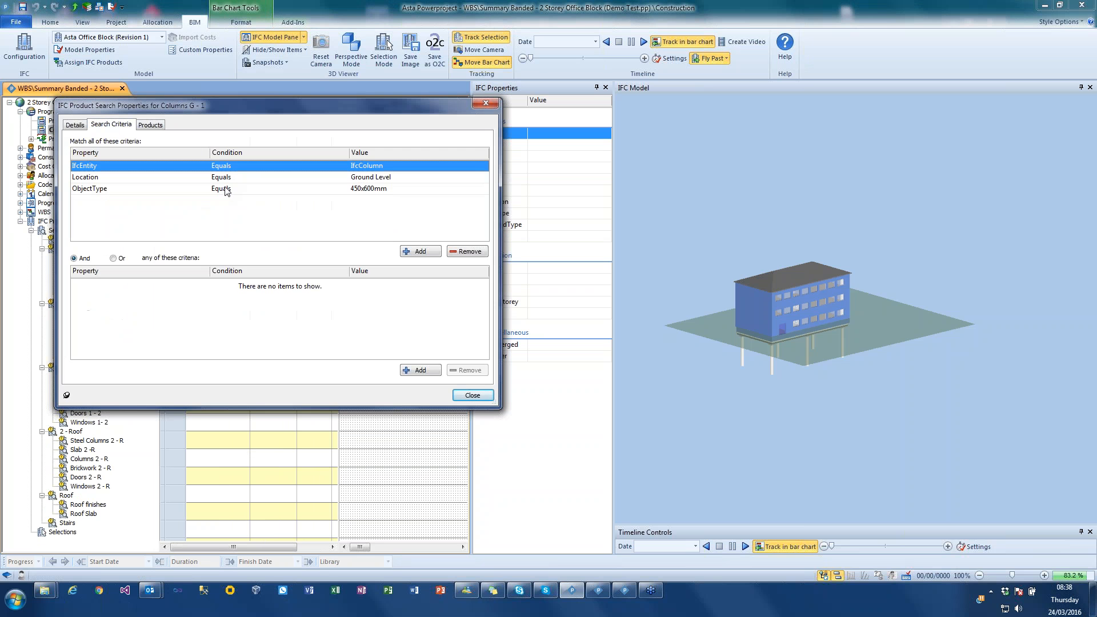
click(472, 395)
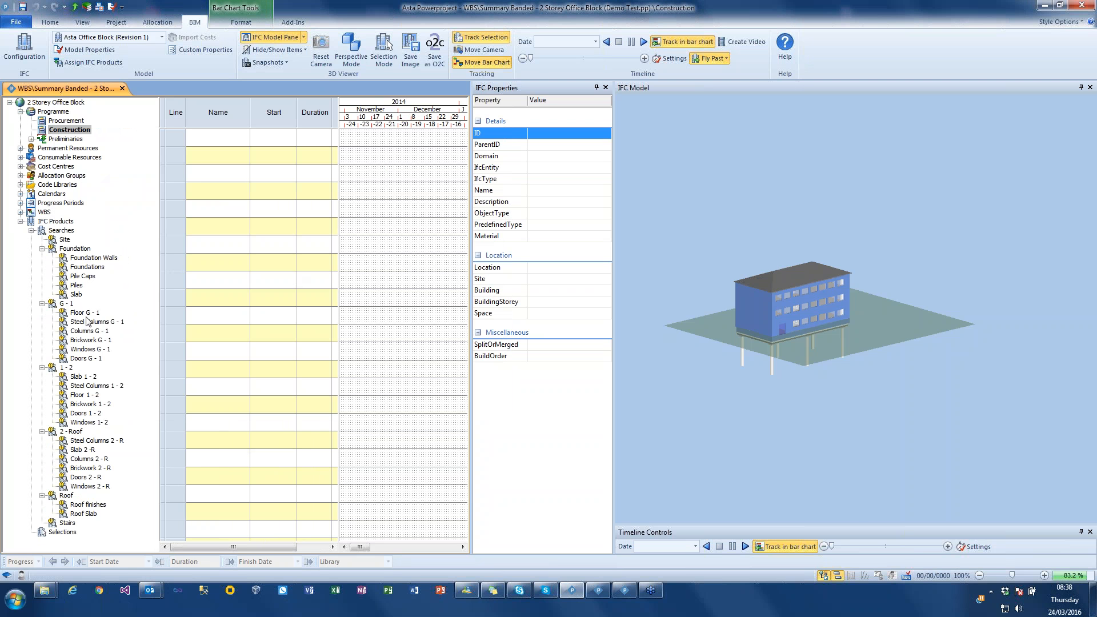
- Hide all items in the 3D model and show only the Steel Columns G - 1, 1 - 2 and 2 - R searches
right_click(701, 192)
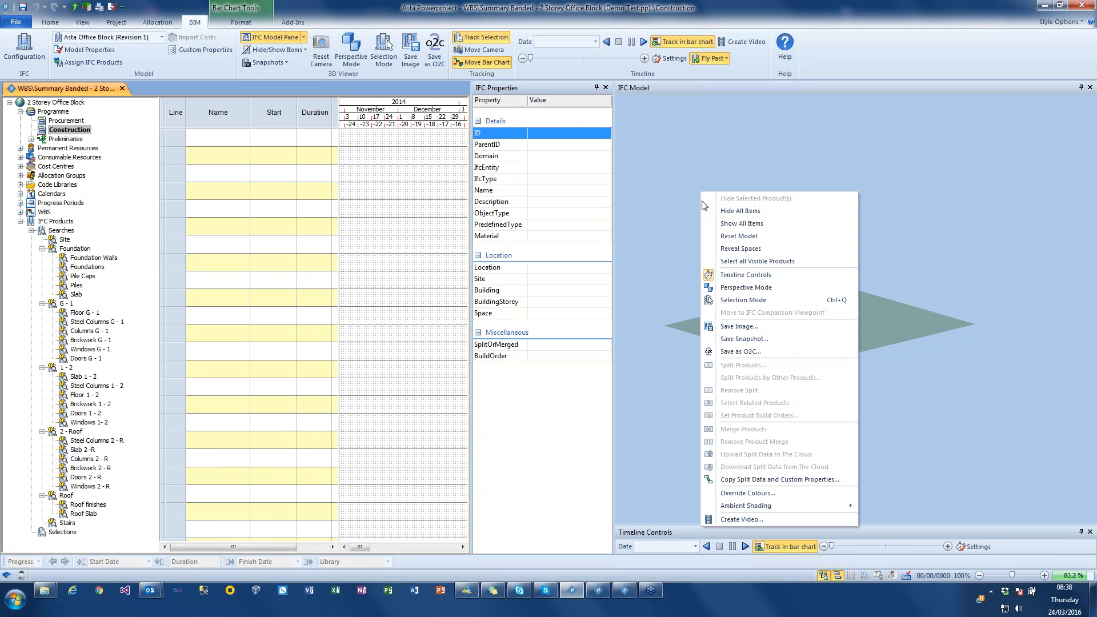
click(739, 212)
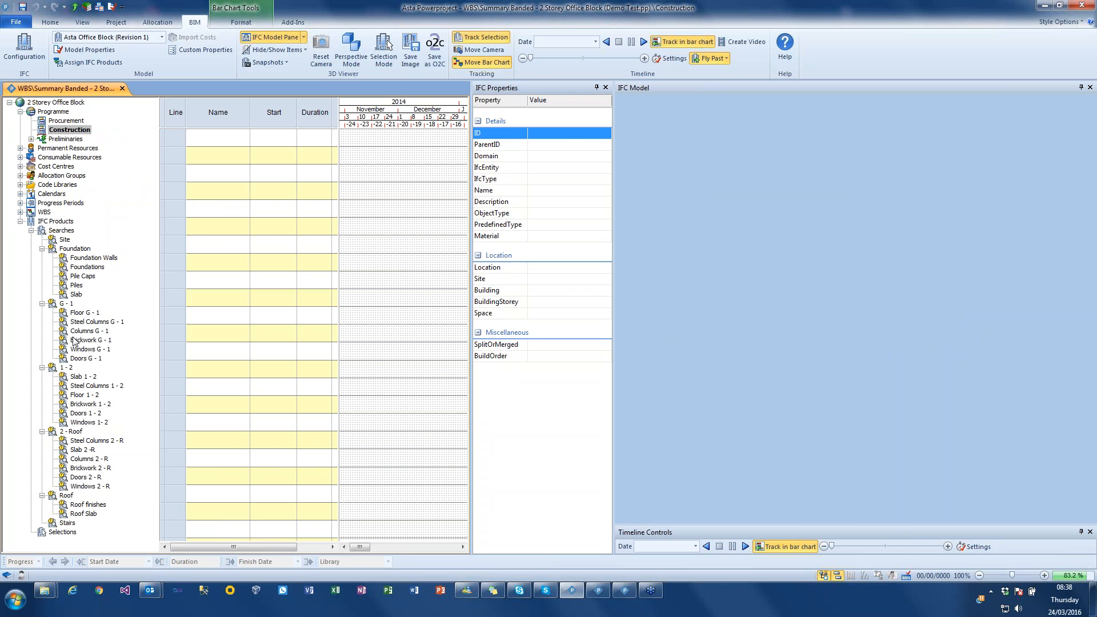
click(81, 323)
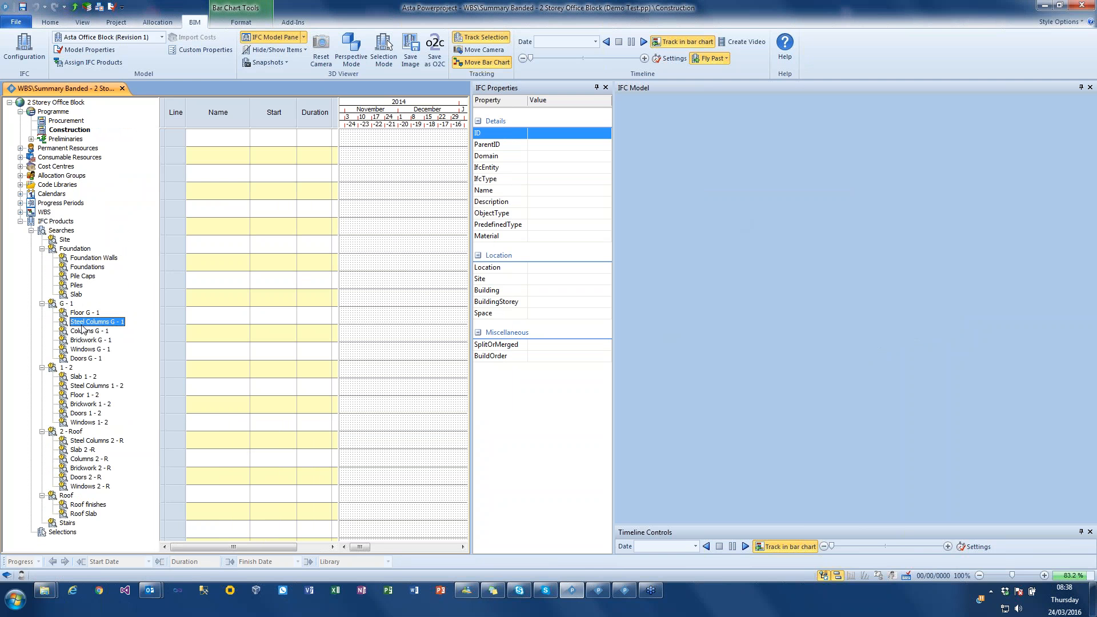
ctrl+click(91, 386)
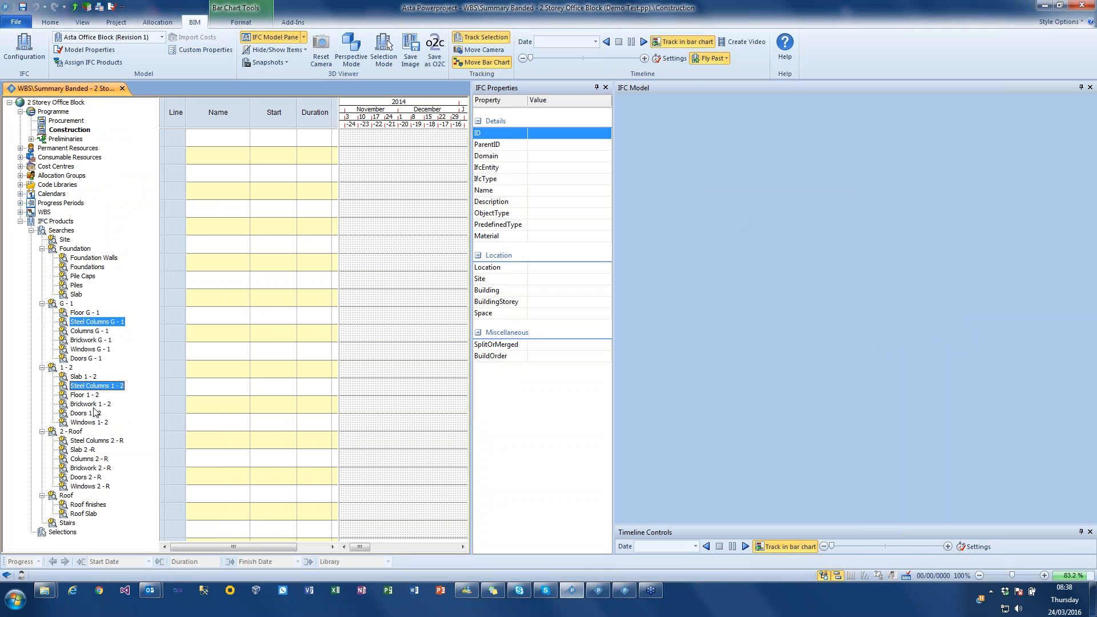
ctrl+click(94, 441)
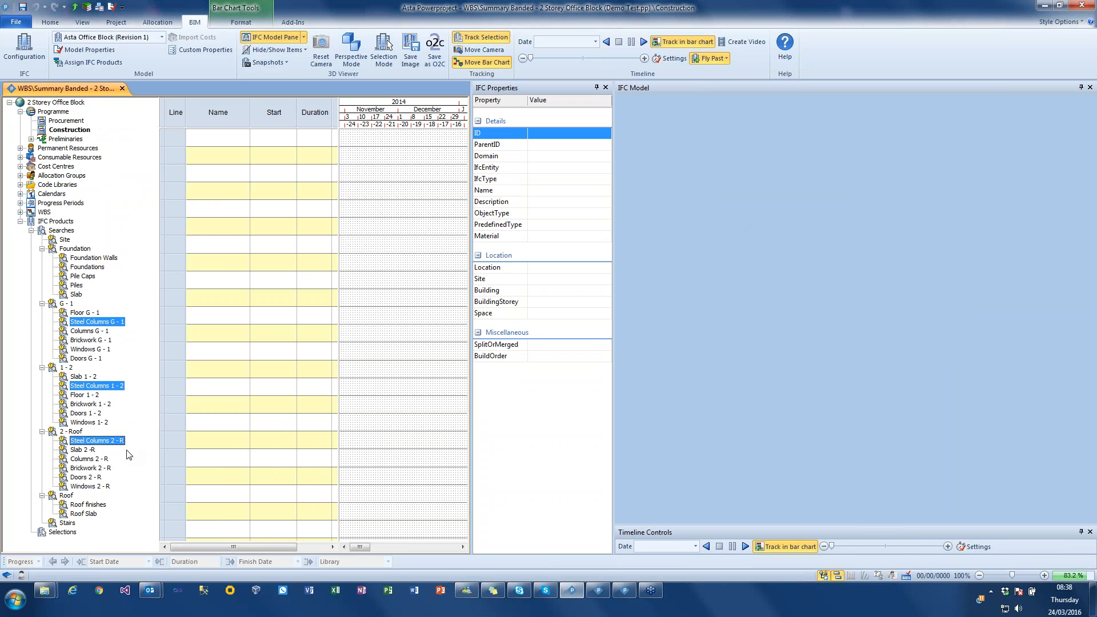
right_click(98, 388)
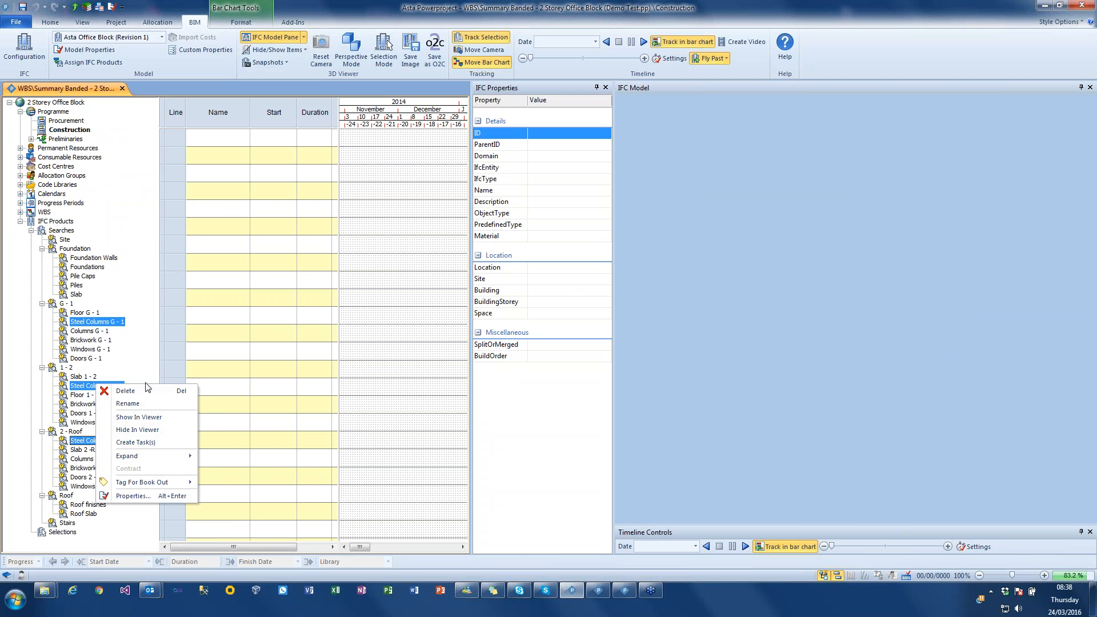
click(145, 418)
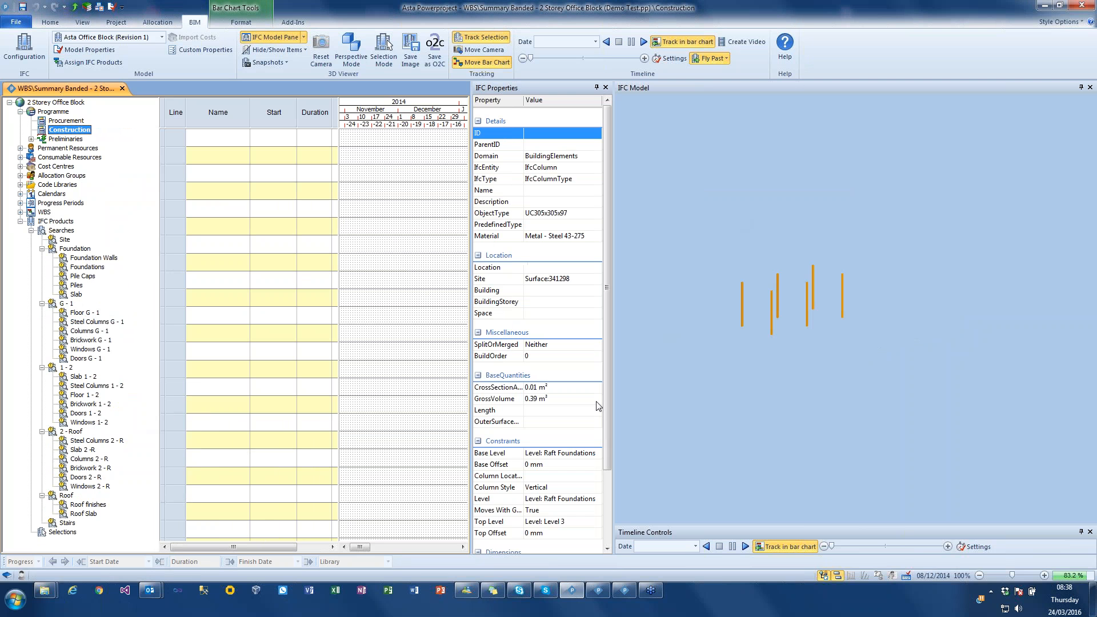
- Clear the selection of steel columns and select only the upper section of one front column in the 3D model
drag(726, 347, 719, 347)
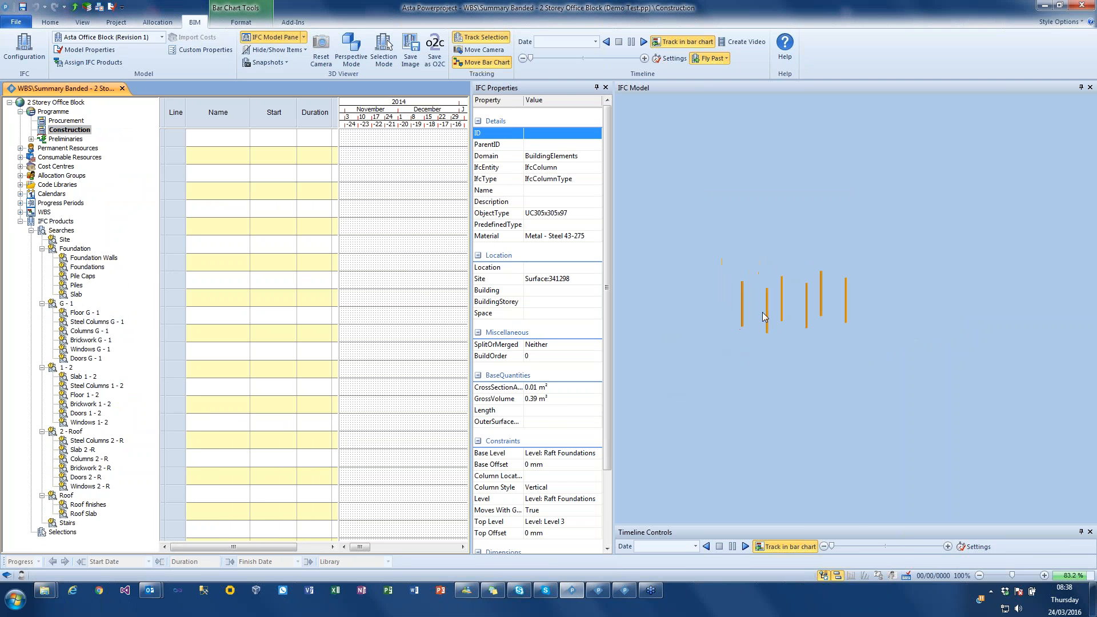
click(766, 304)
click(769, 357)
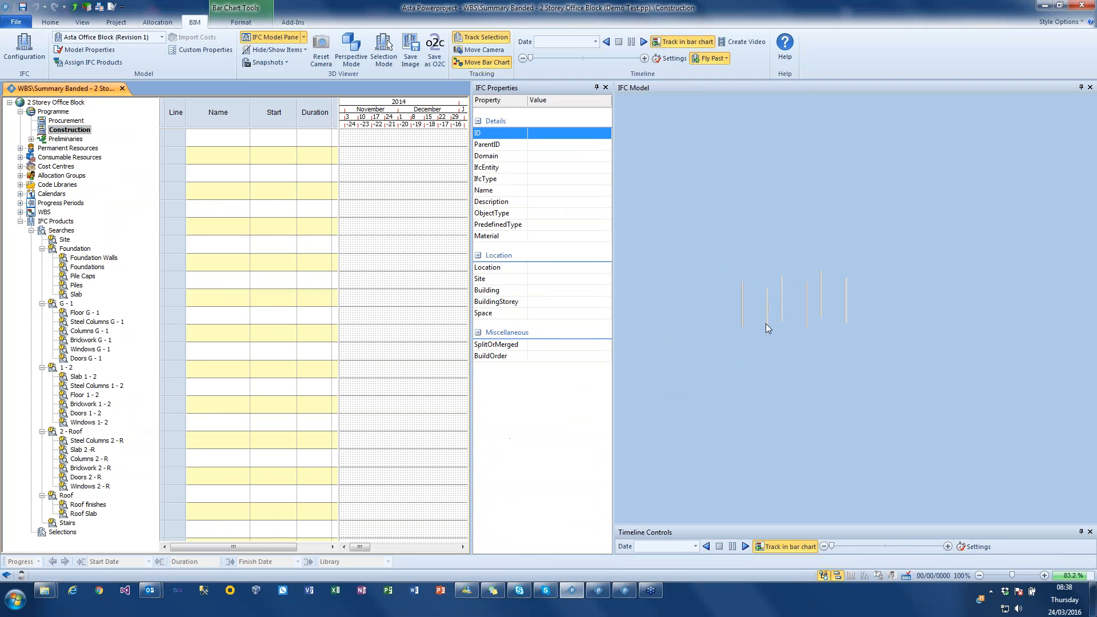
click(767, 318)
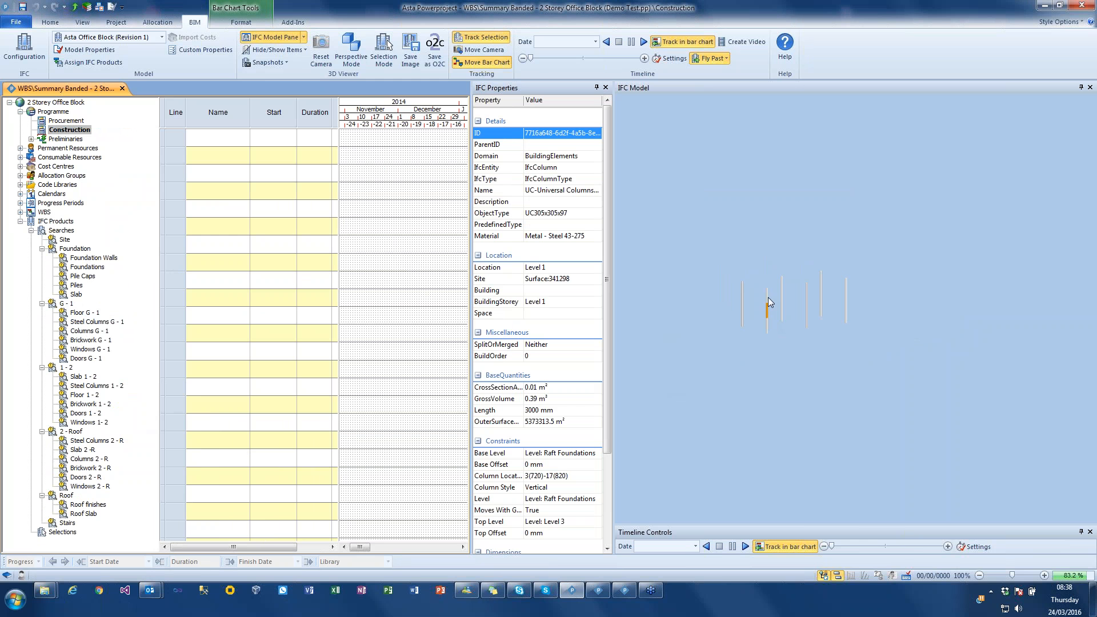
- Show all items in the 3D model again and switch the display to Unassigned Product Mode
click(292, 51)
click(283, 65)
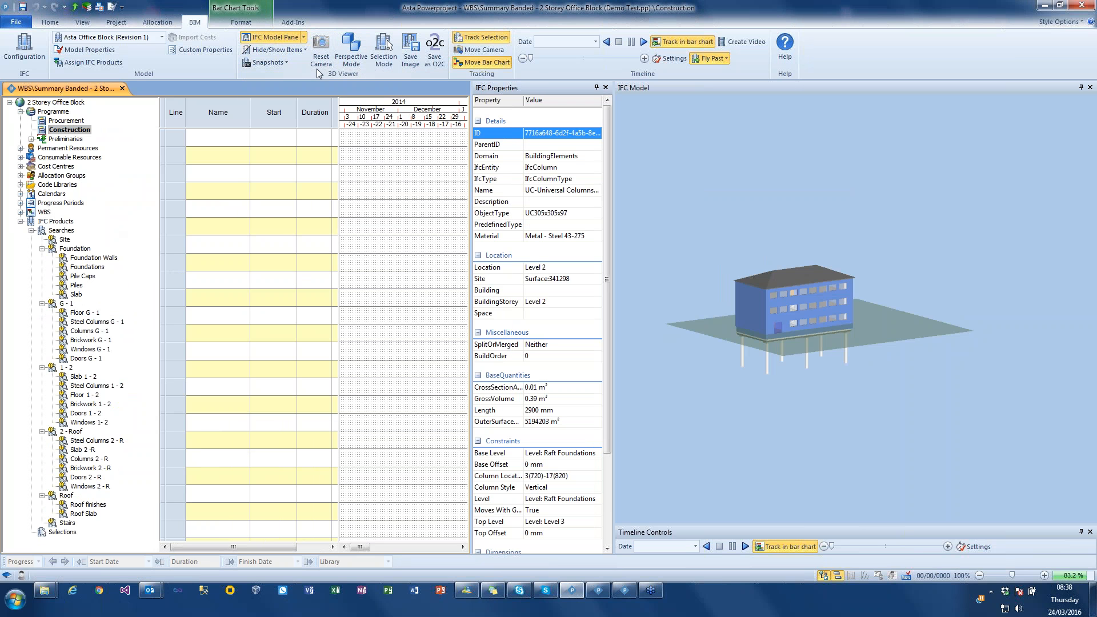
click(282, 54)
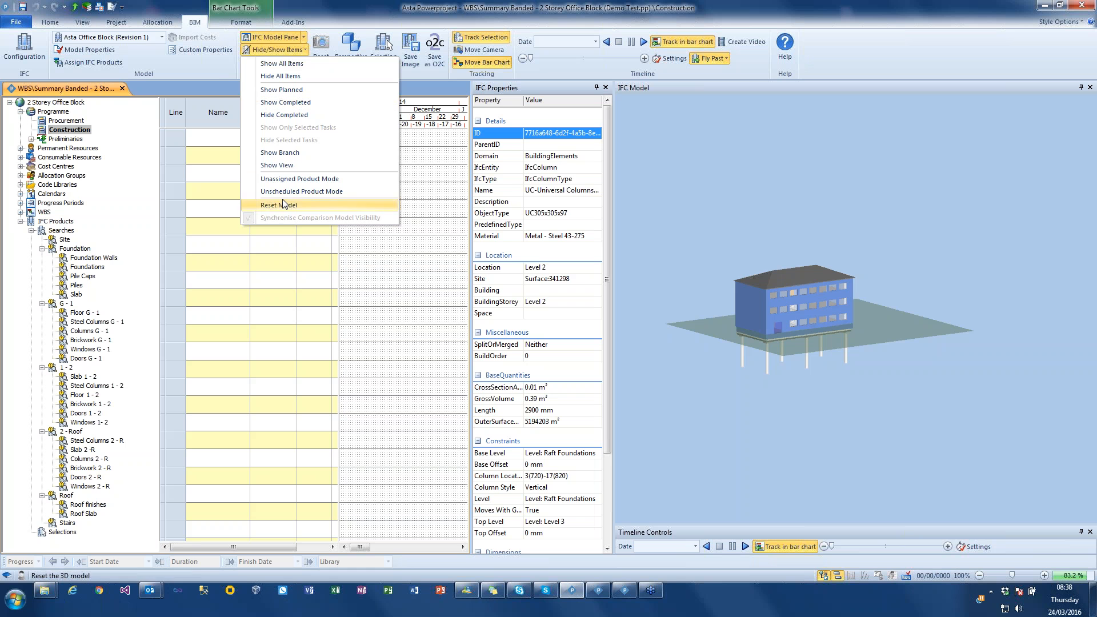
click(307, 180)
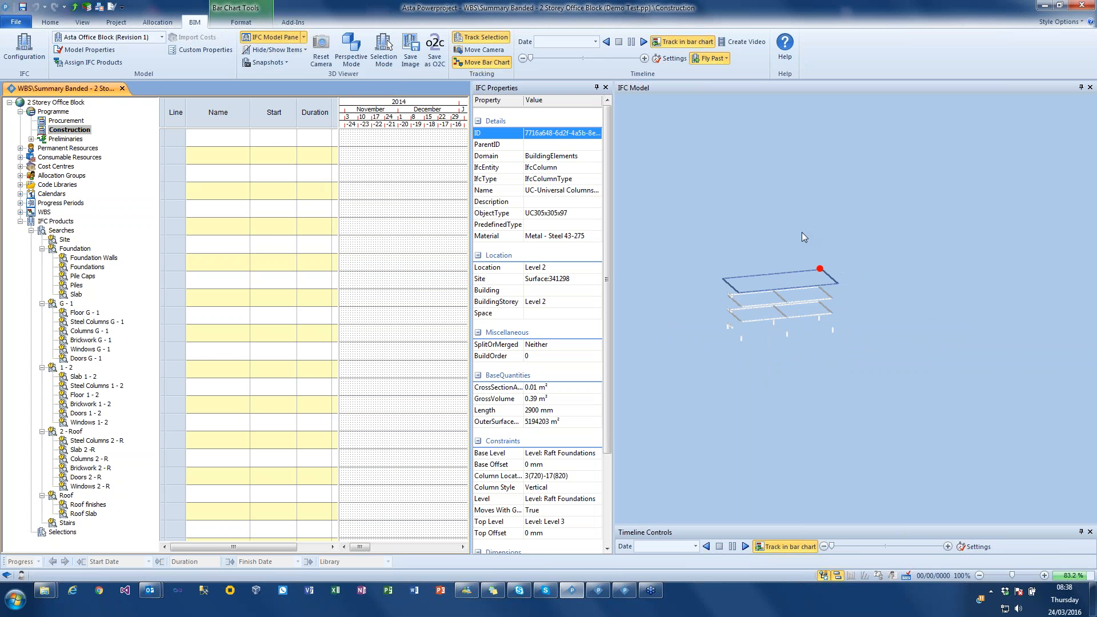
- Examine the unassigned products from the side in the 3D model and show all items again
drag(791, 243, 823, 231)
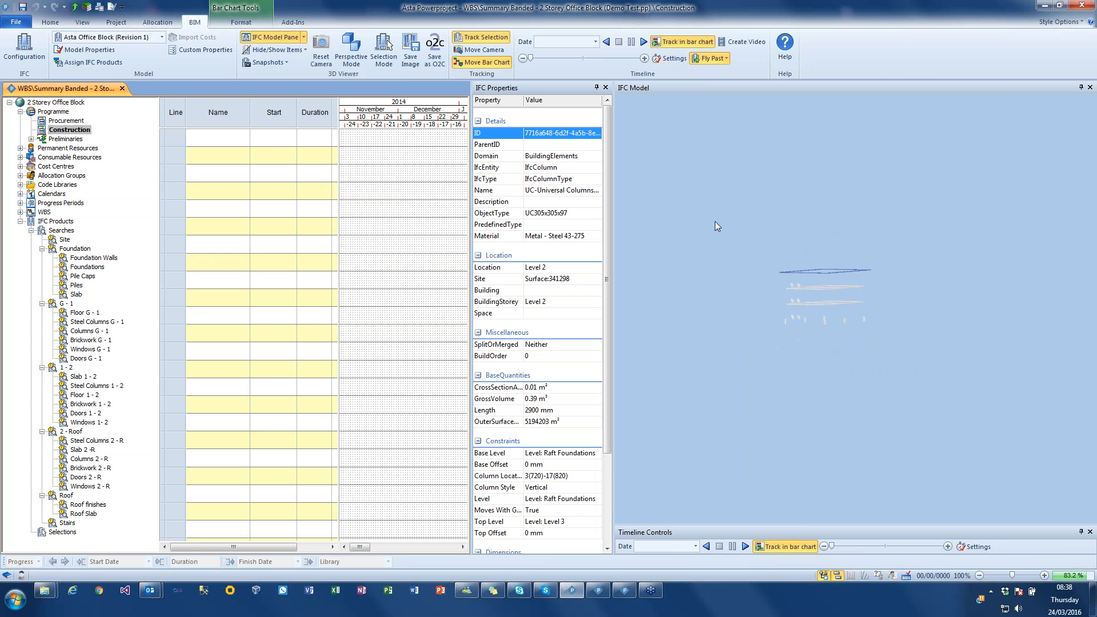
scroll(778, 261, up, 3)
scroll(901, 324, up, 3)
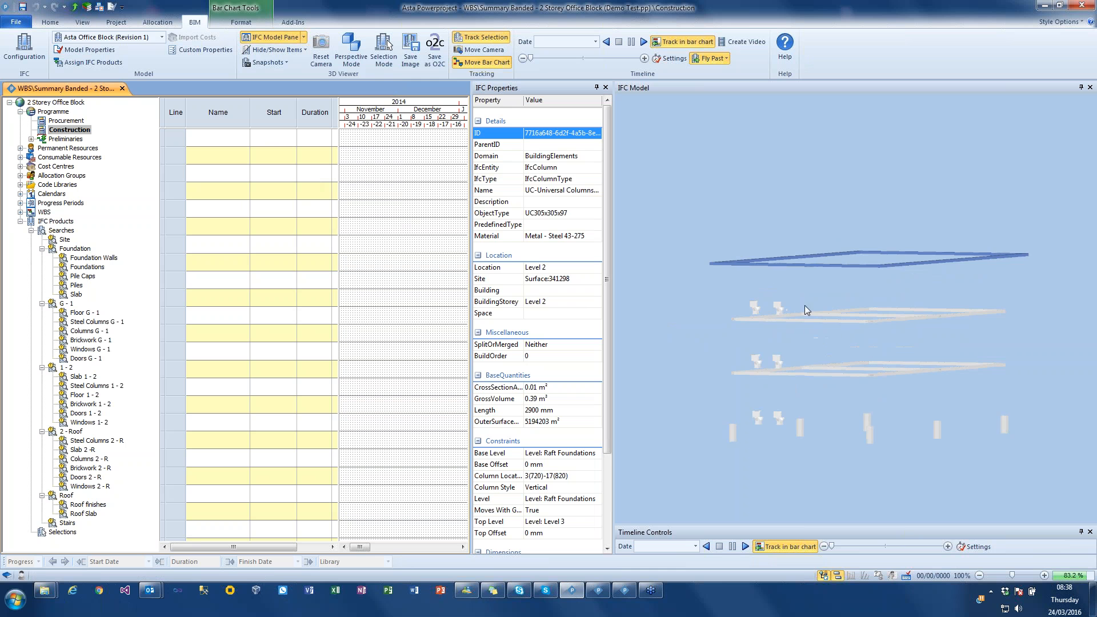
scroll(849, 352, down, 6)
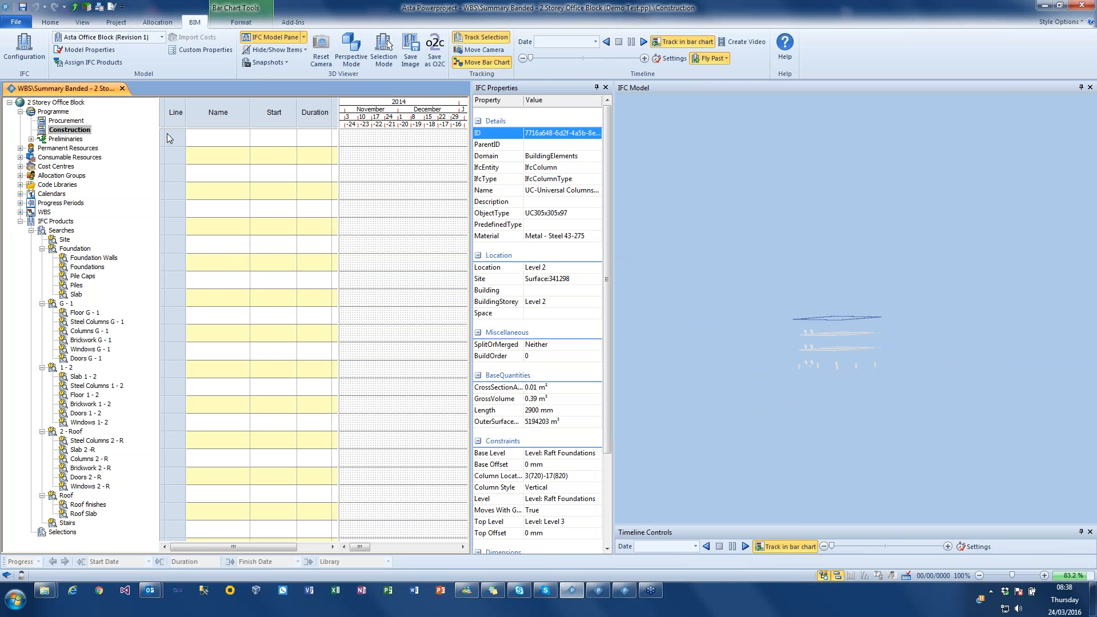
click(296, 49)
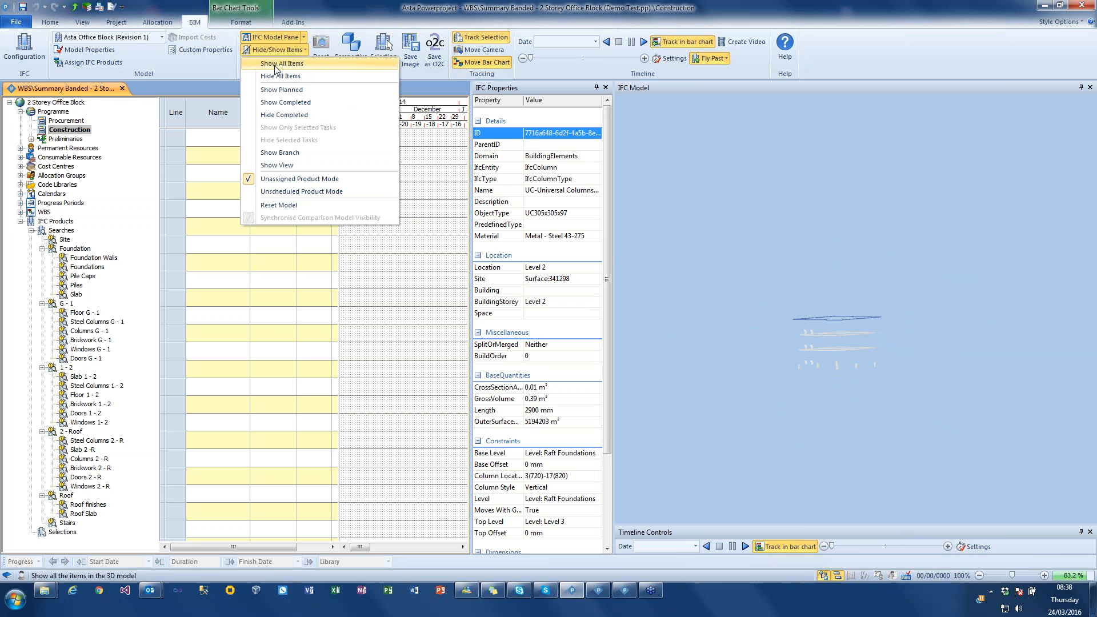
click(279, 62)
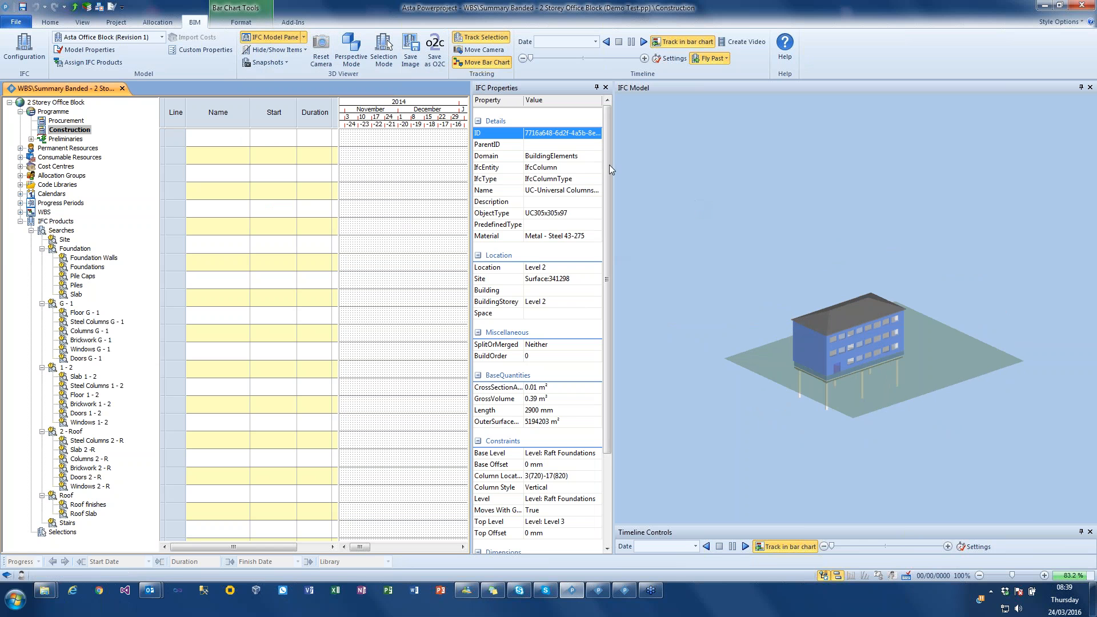
- Open the project library's IFC Product Search folder and sort its contents by sort order
click(88, 9)
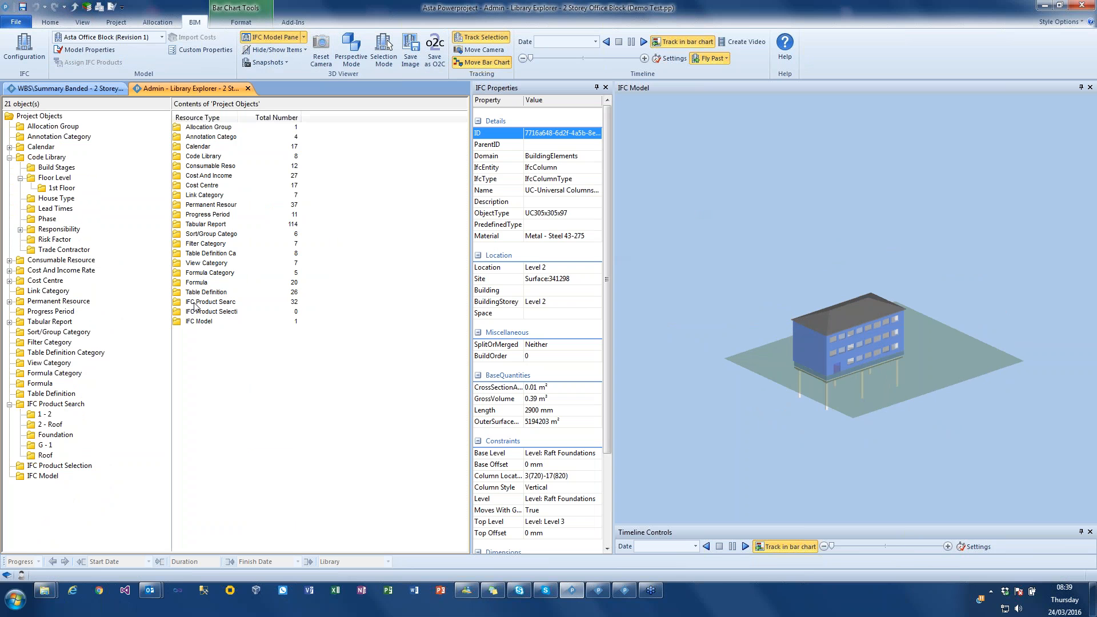
double_click(195, 303)
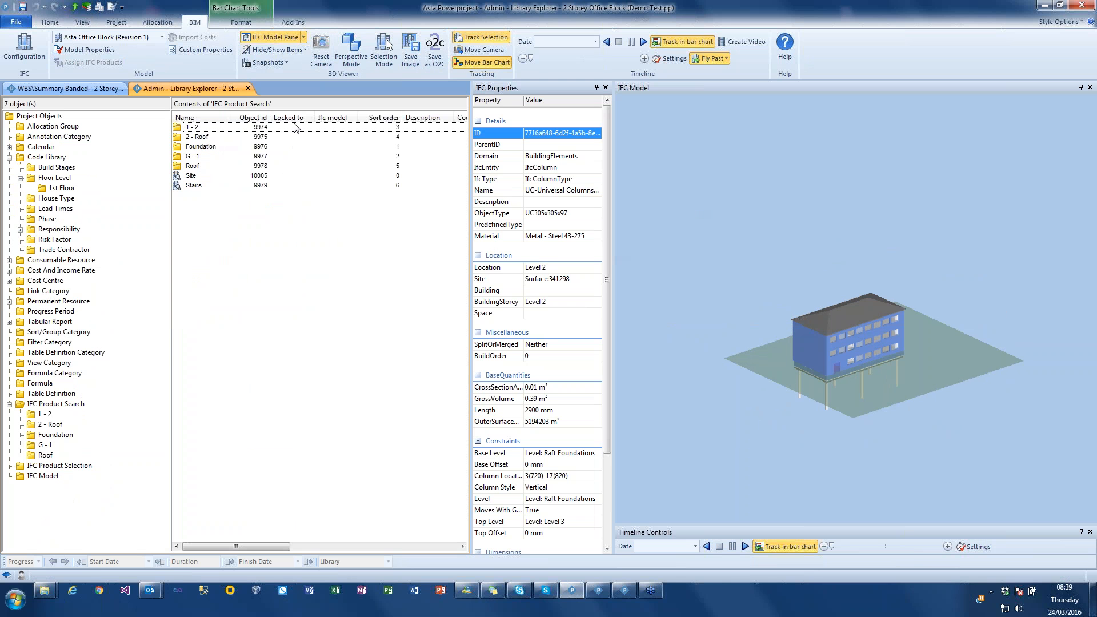
click(381, 117)
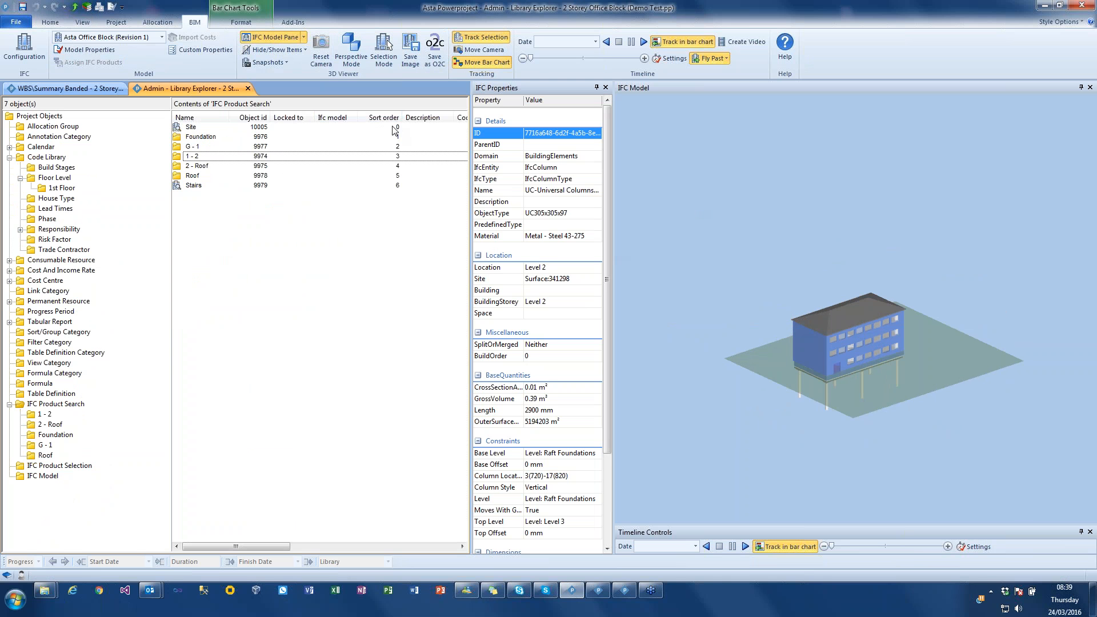
- Open the G - 1 product search folder, close the Doors G - 1 properties and sort the searches by sort order
double_click(195, 146)
click(195, 146)
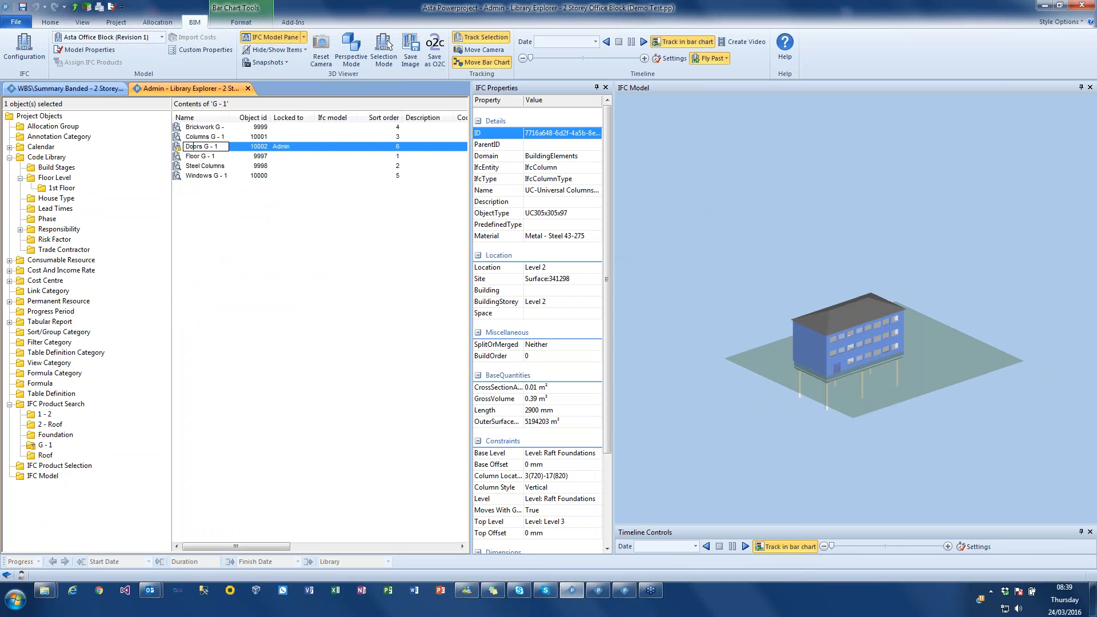
double_click(182, 147)
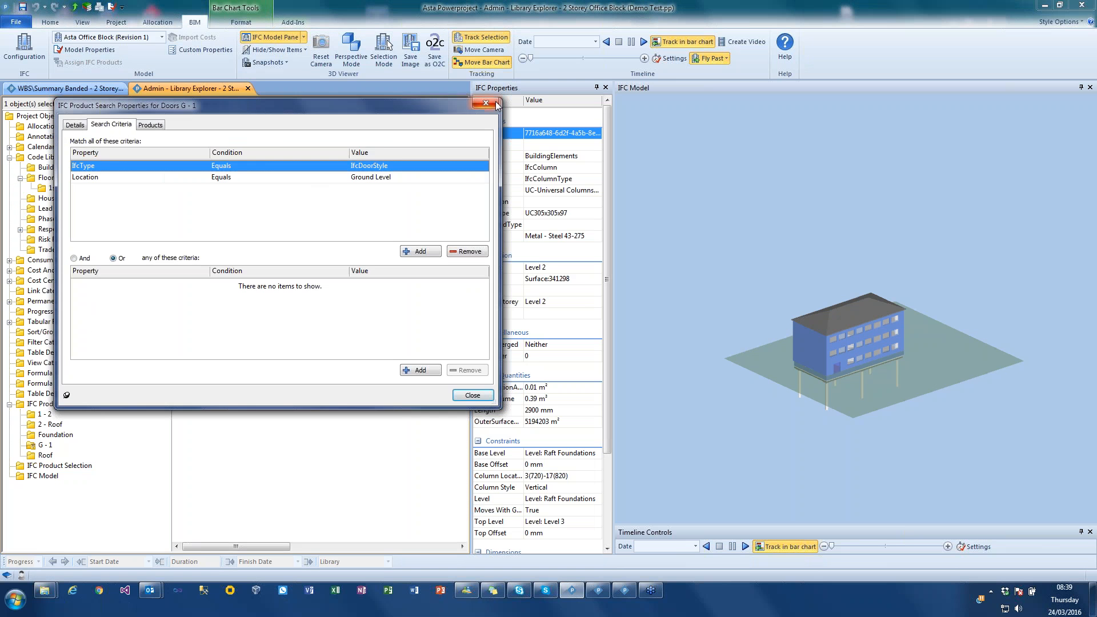
click(494, 104)
click(382, 117)
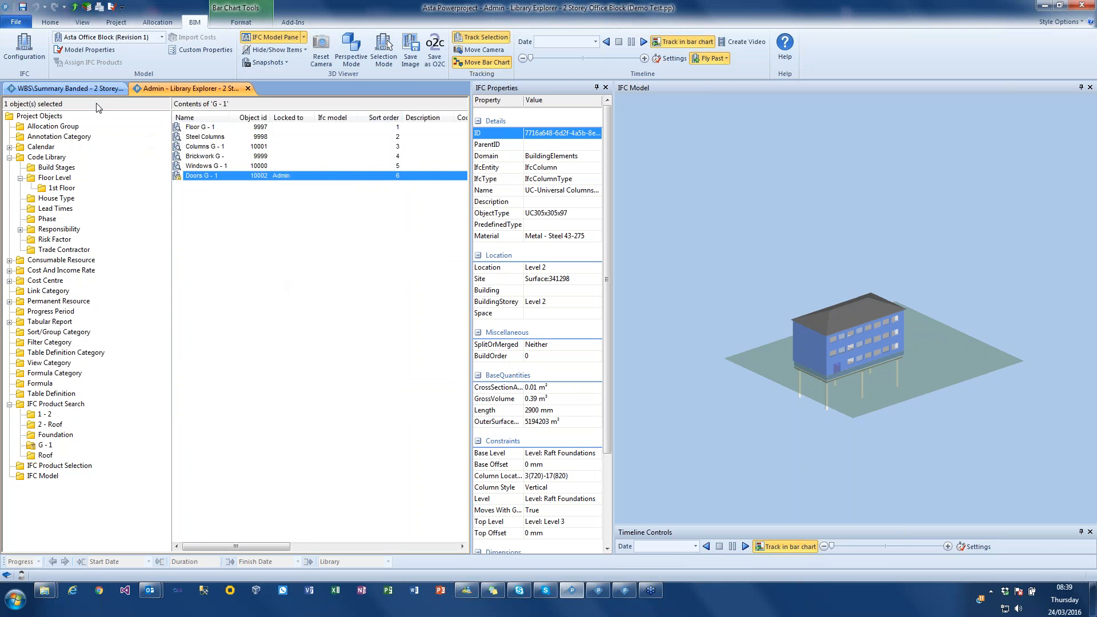
- Return to the Construction bar chart, close the IFC properties and widen the chart area
click(70, 89)
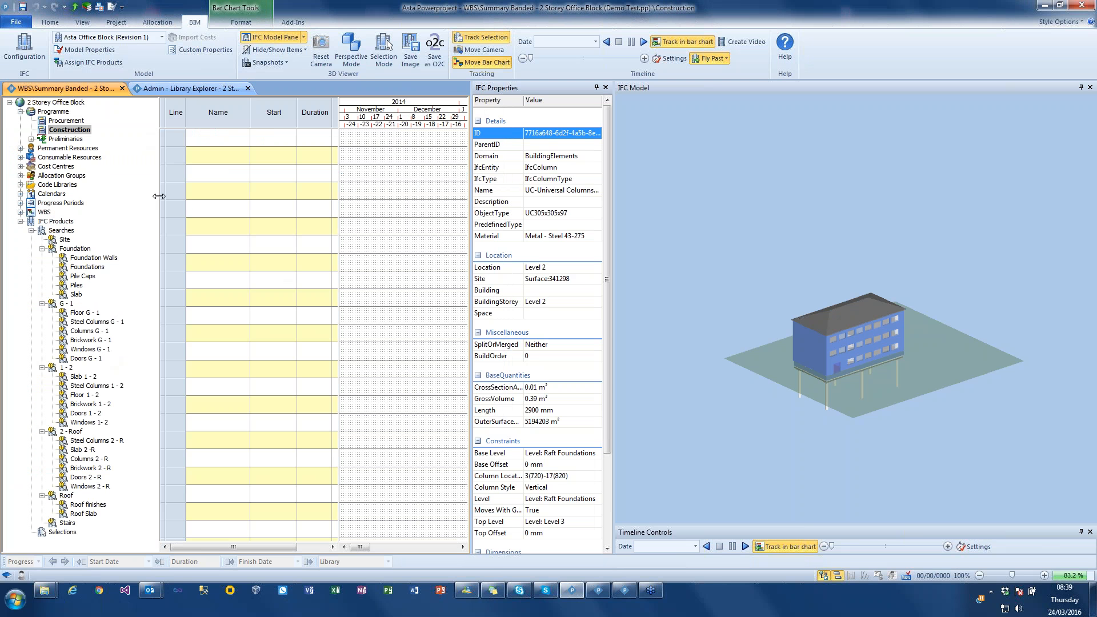
click(605, 87)
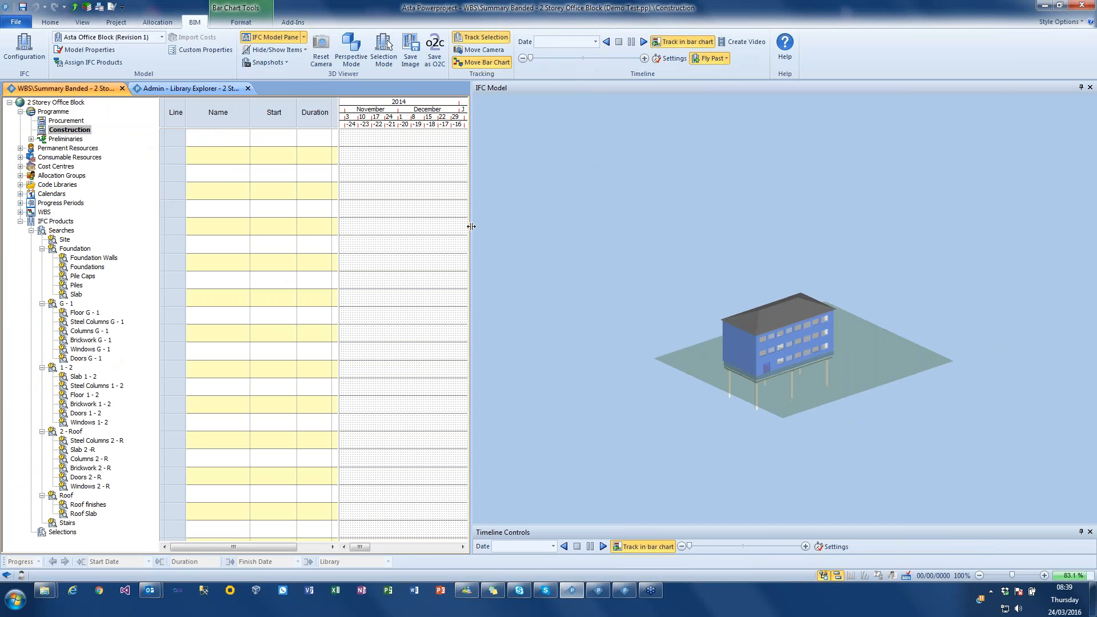
drag(470, 225, 568, 225)
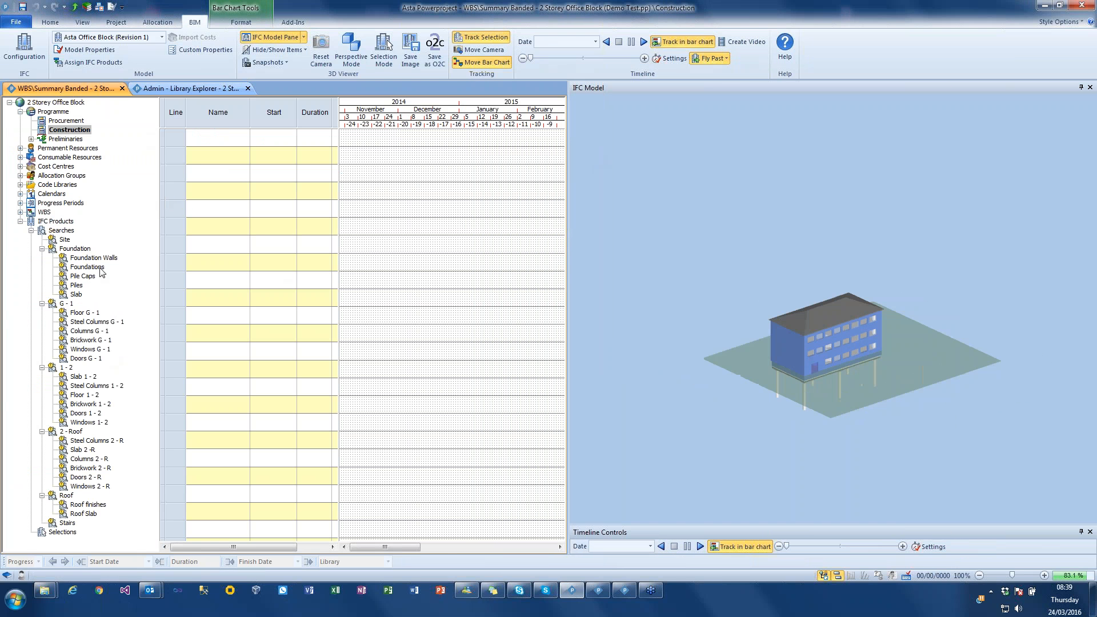
- Create tasks from all product searches from Site to Stairs and clear the selection
click(57, 241)
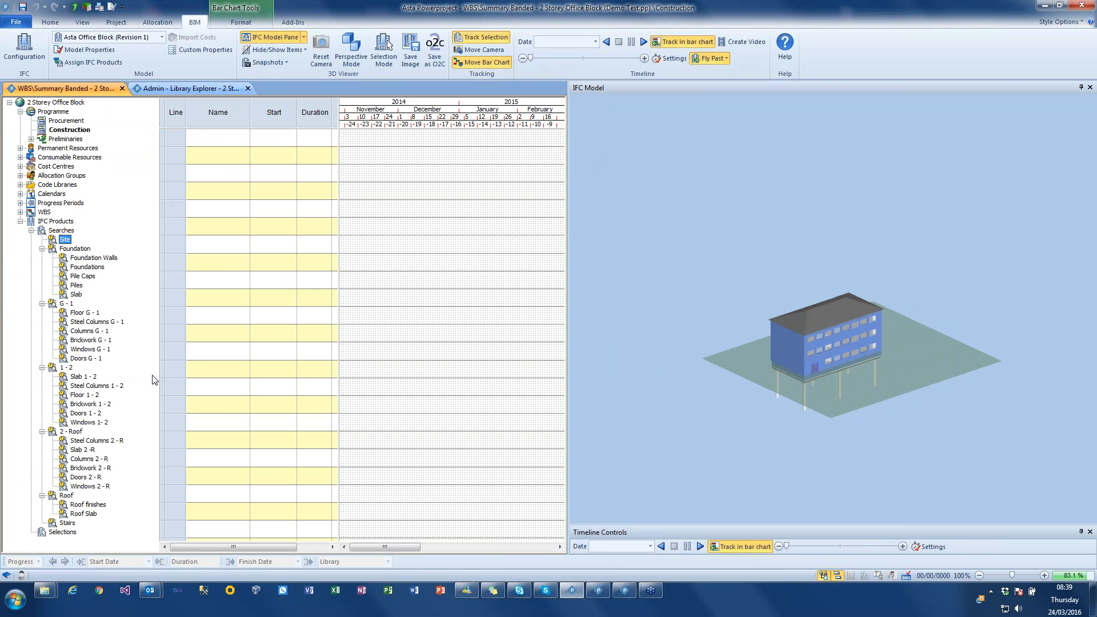
shift+click(67, 523)
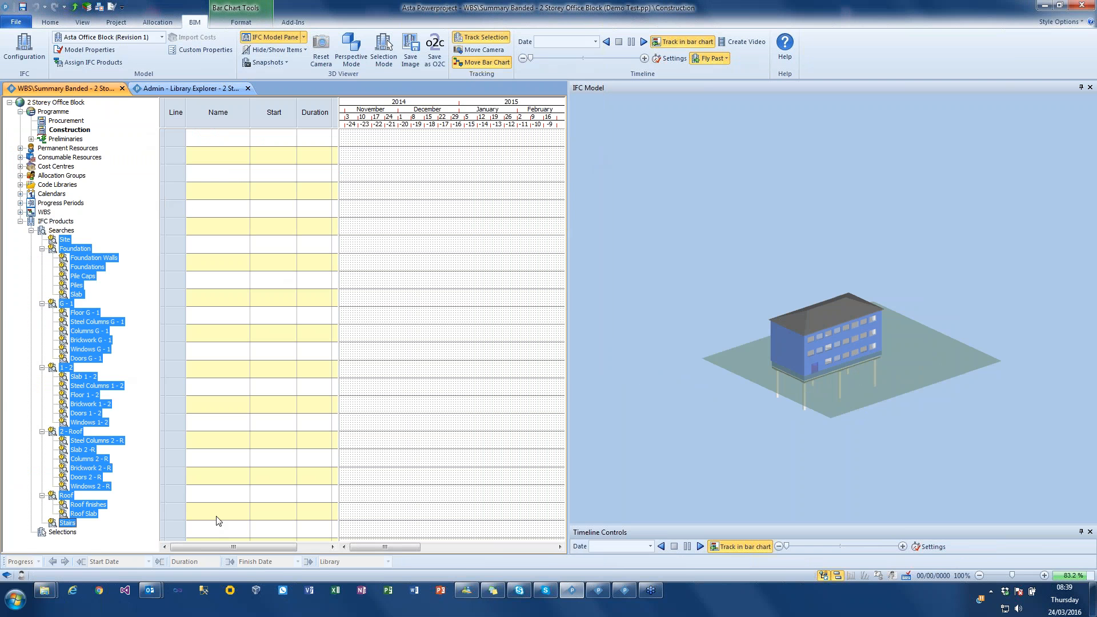
right_click(86, 333)
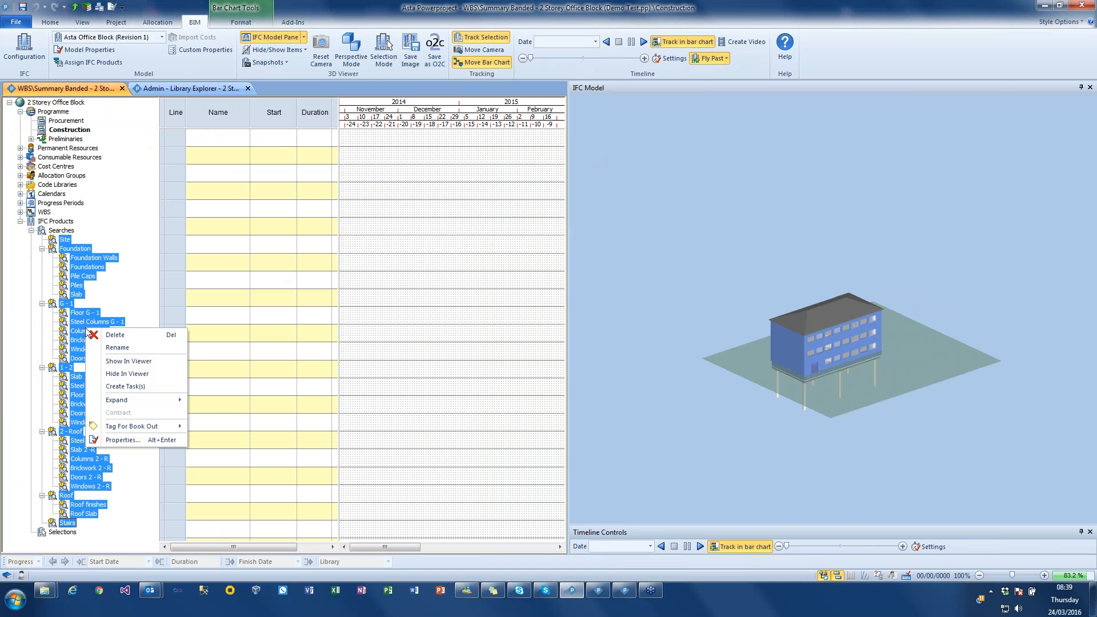
click(141, 387)
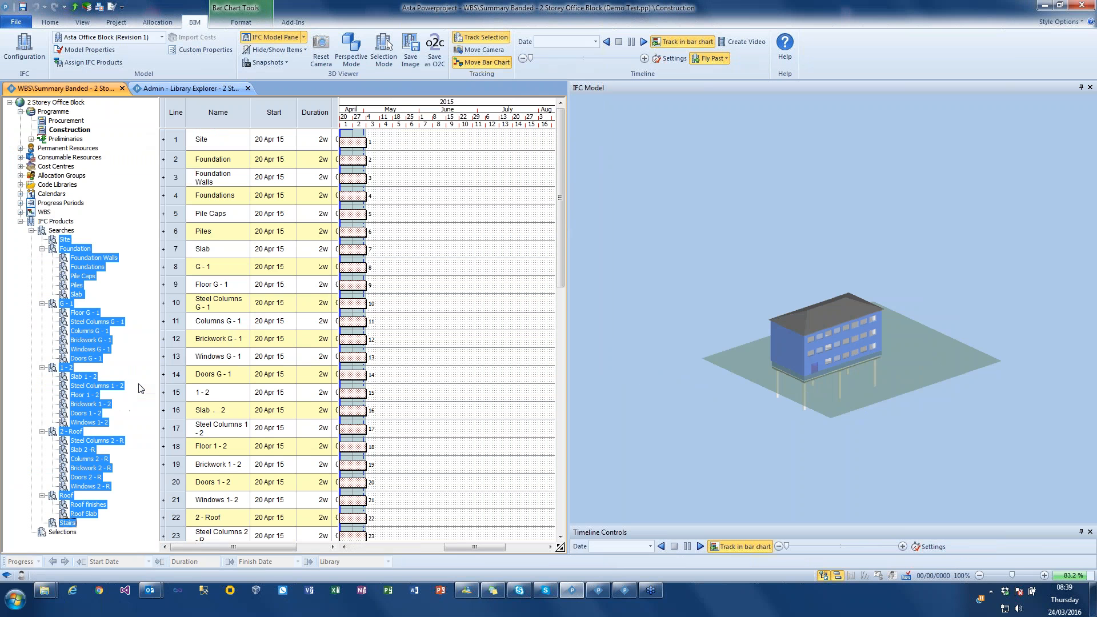
click(453, 227)
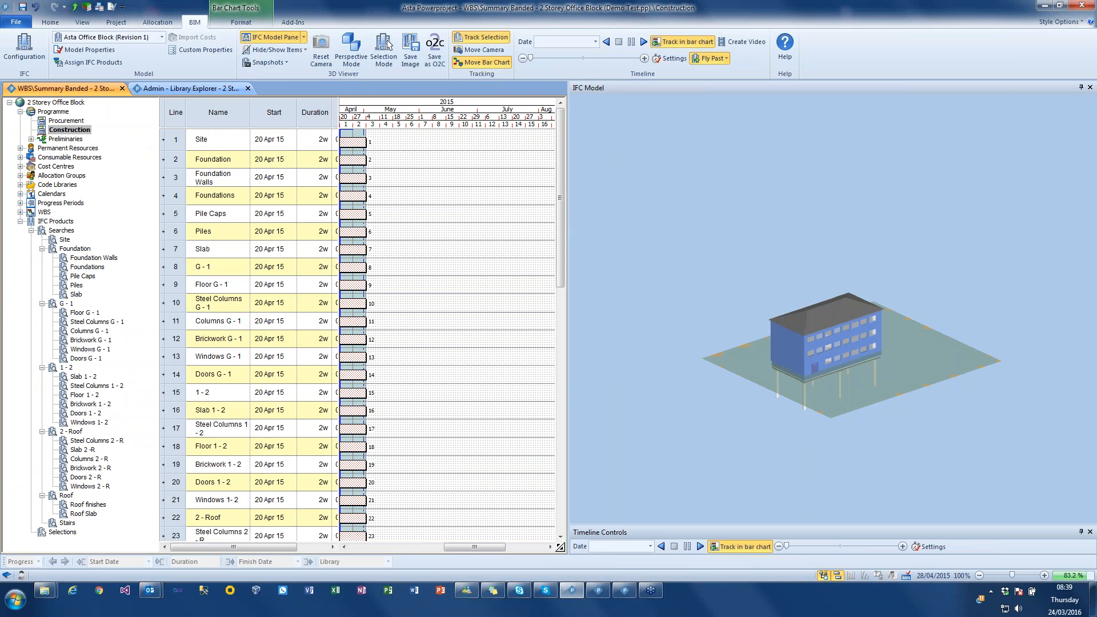
- Convert the Site, Foundation, G - 1, 1 - 2, 2 - Roof and Roof tasks into summary tasks
click(355, 139)
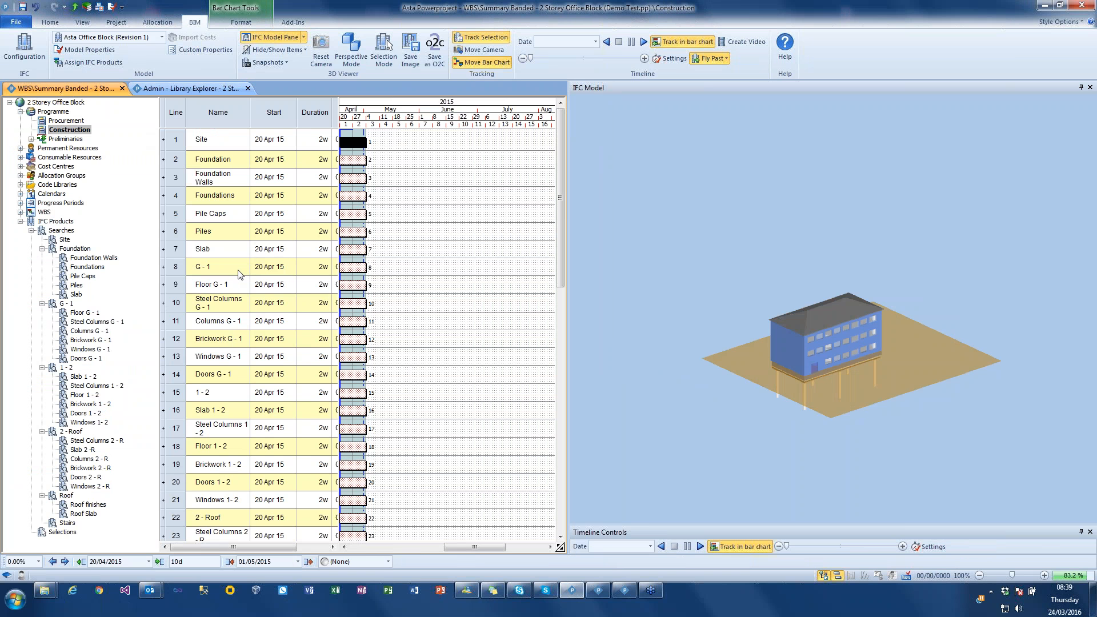
click(349, 266)
click(349, 160)
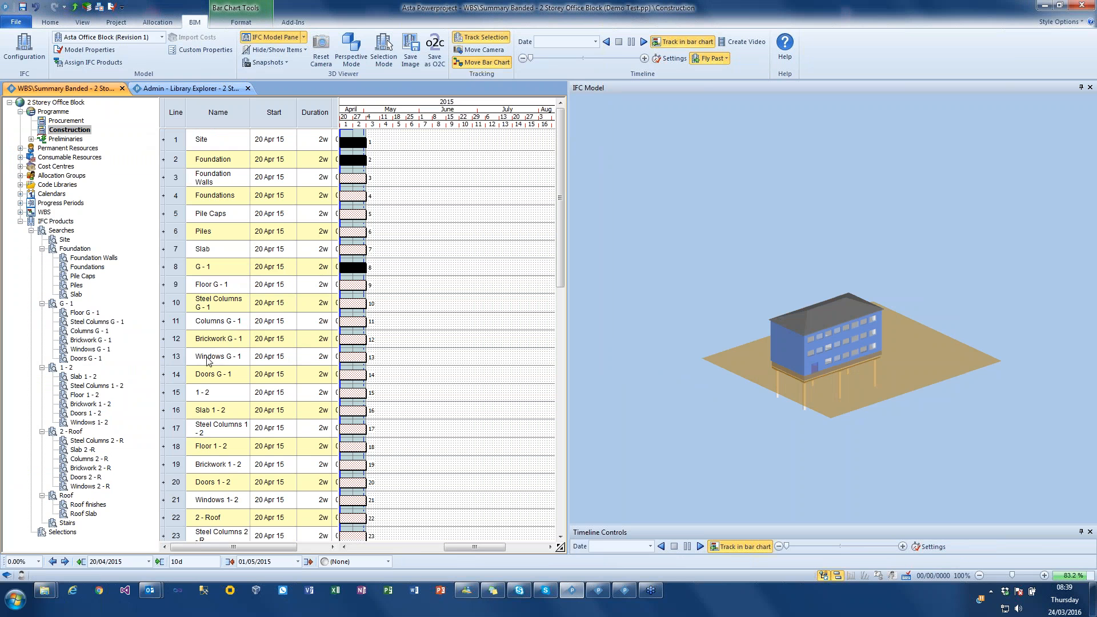
click(345, 392)
click(347, 517)
scroll(422, 440, down, 5)
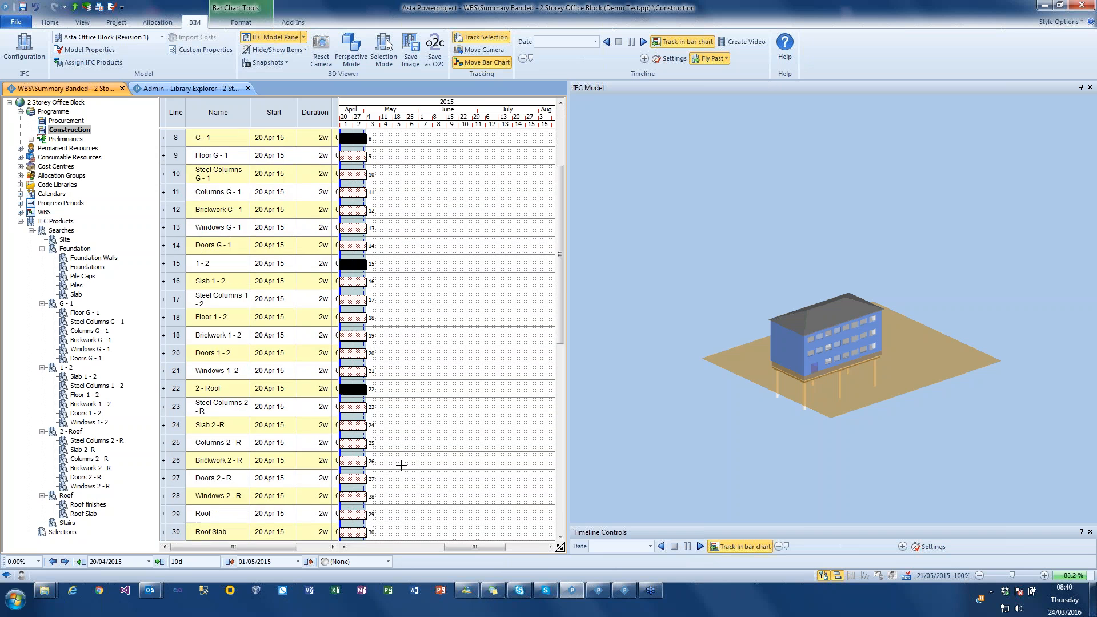
click(361, 497)
scroll(392, 492, down, 5)
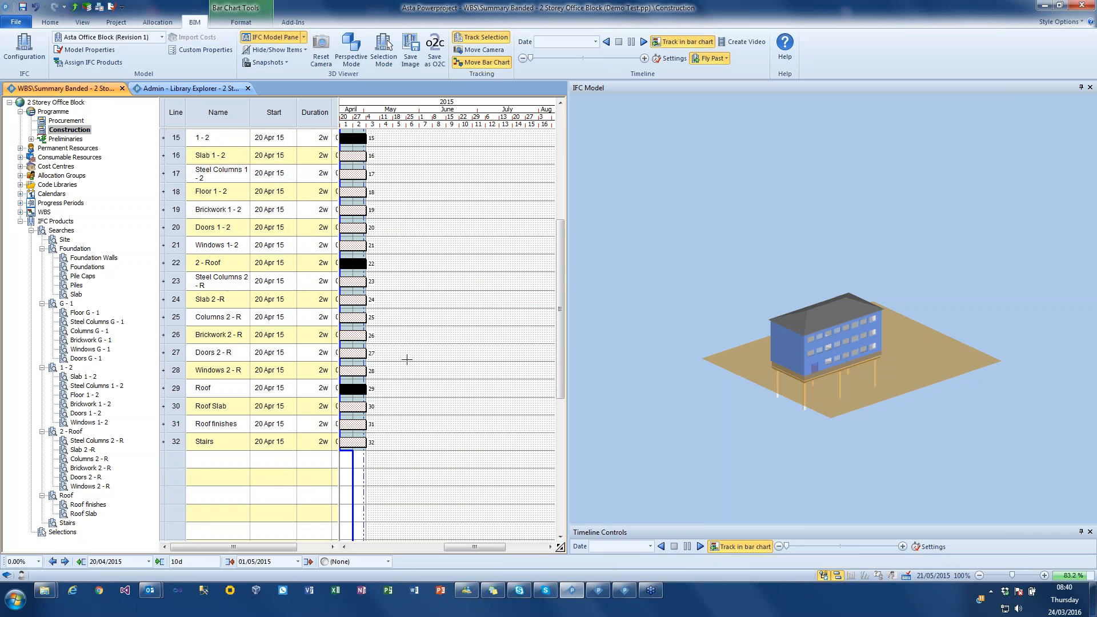
scroll(400, 328, up, 1)
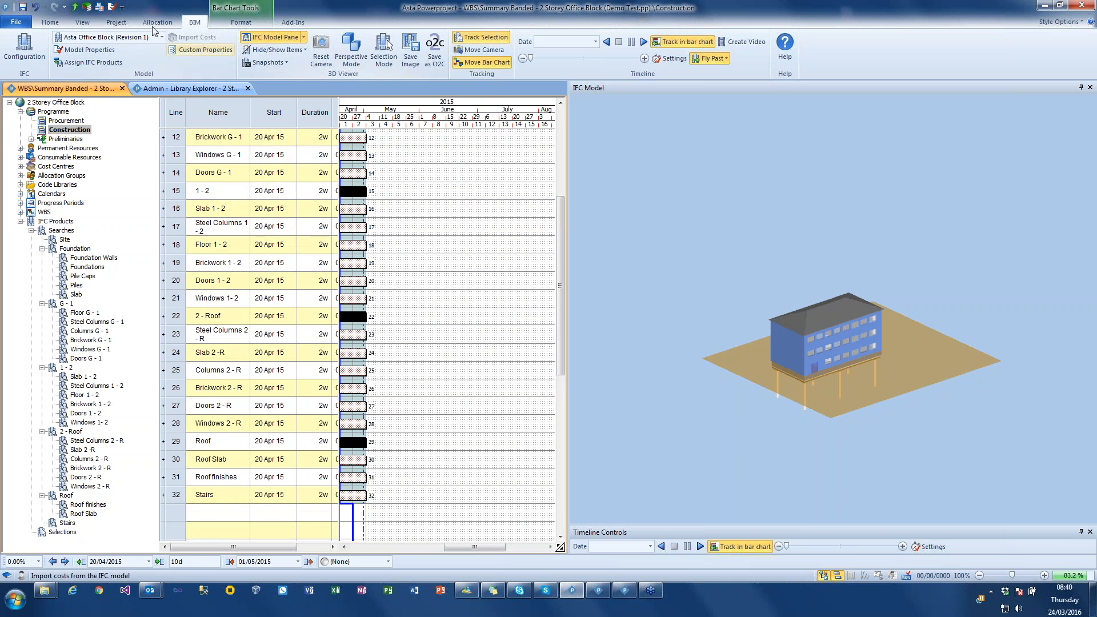
right_click(349, 192)
mouse_move(423, 342)
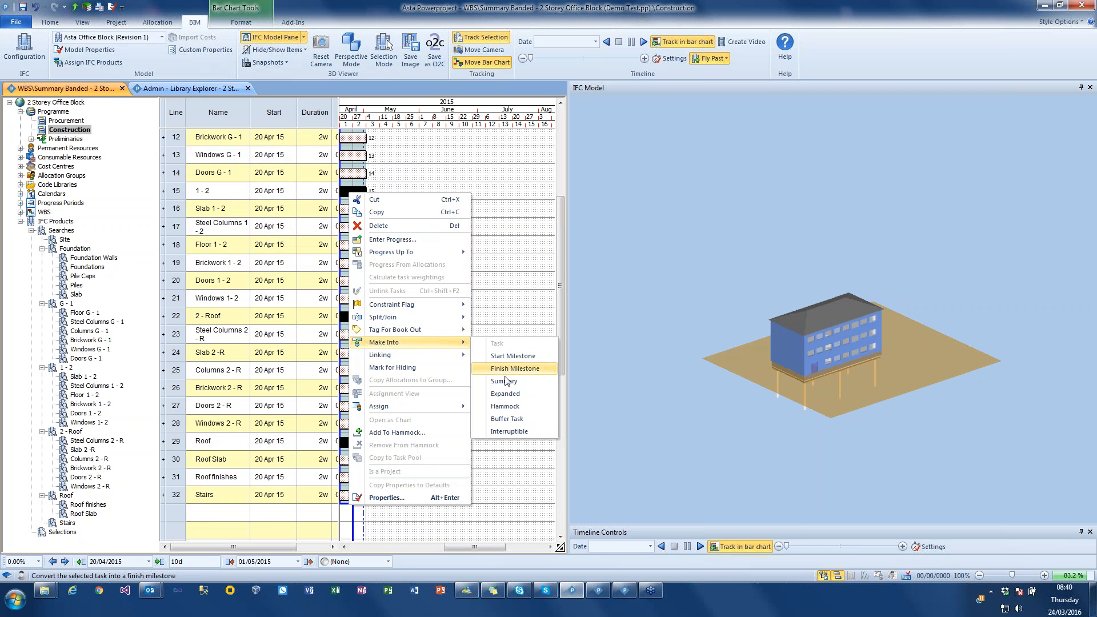
click(509, 386)
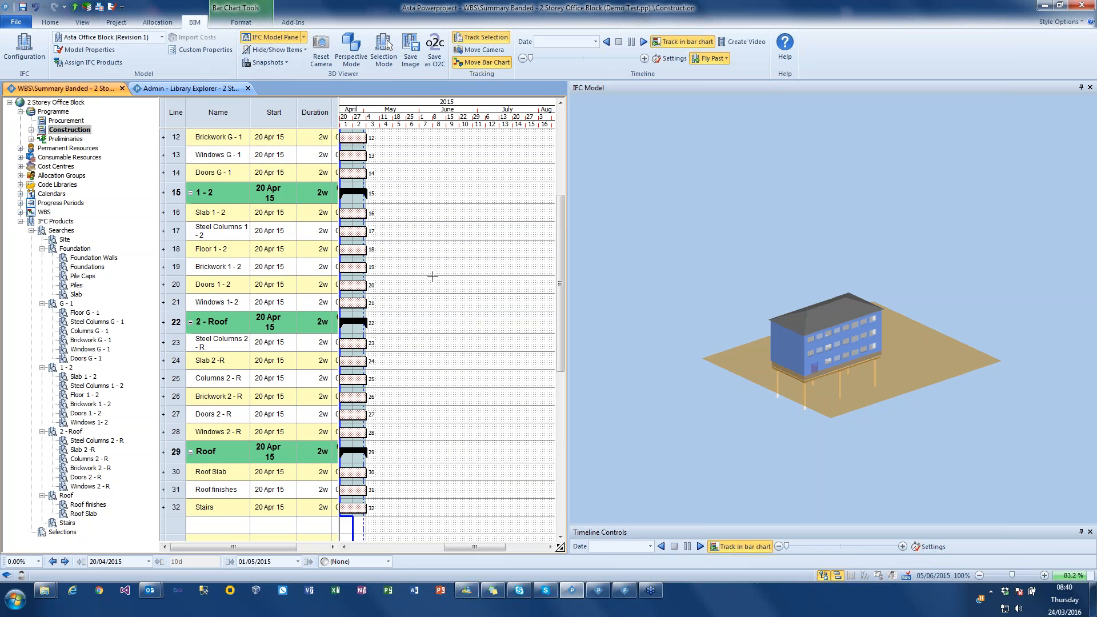
- Convert the Site summary back into a normal task and expand its line, leaving nothing selected
scroll(432, 277, up, 1)
scroll(432, 278, up, 4)
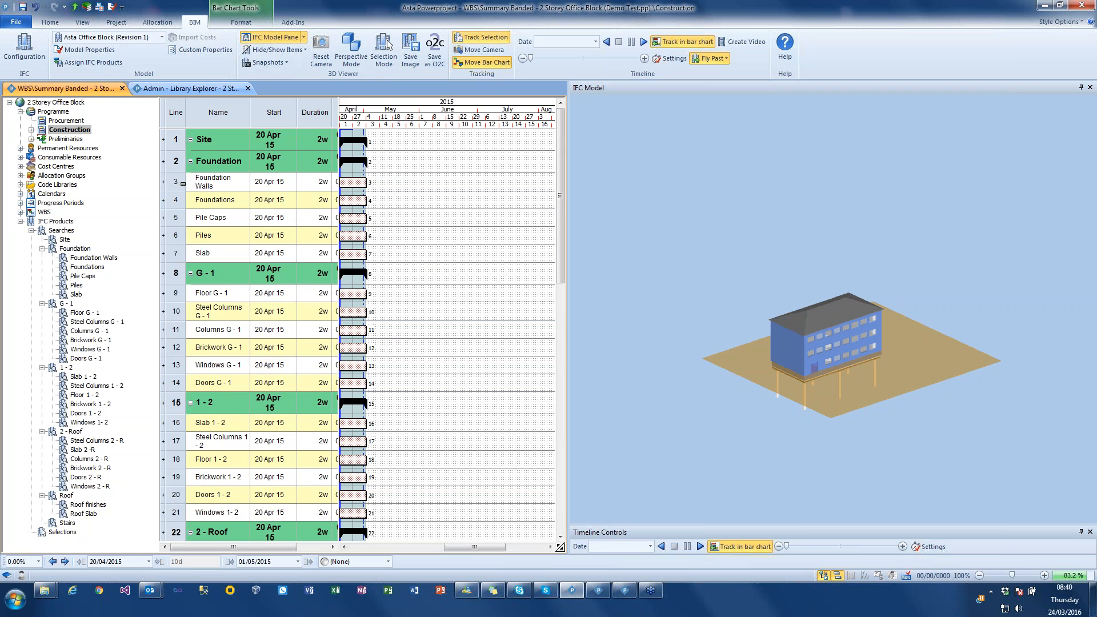
click(410, 203)
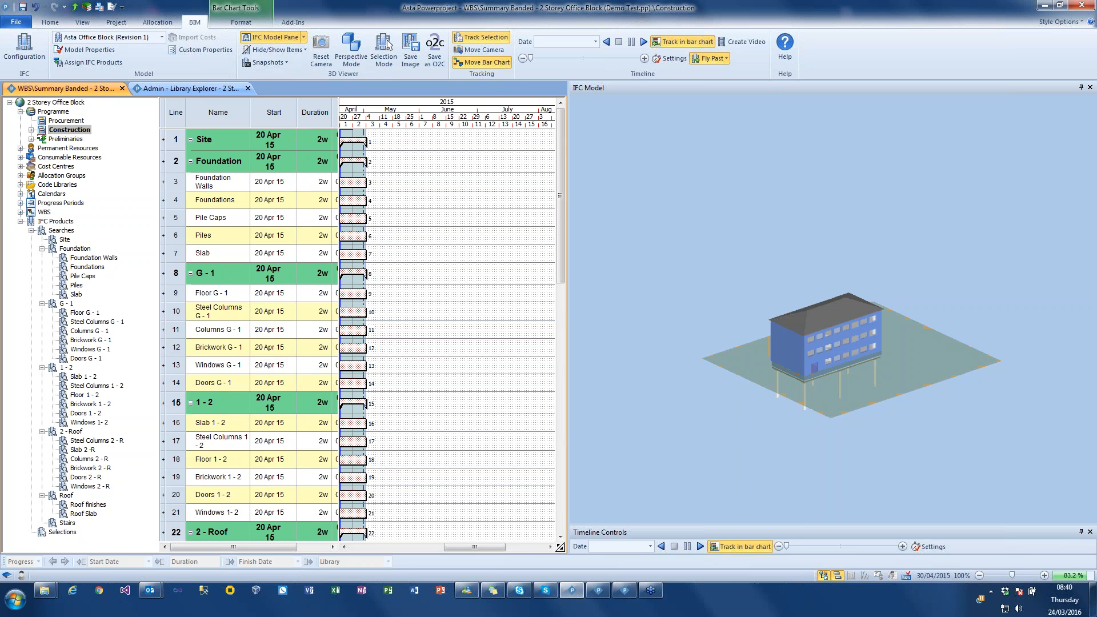
right_click(359, 139)
mouse_move(410, 288)
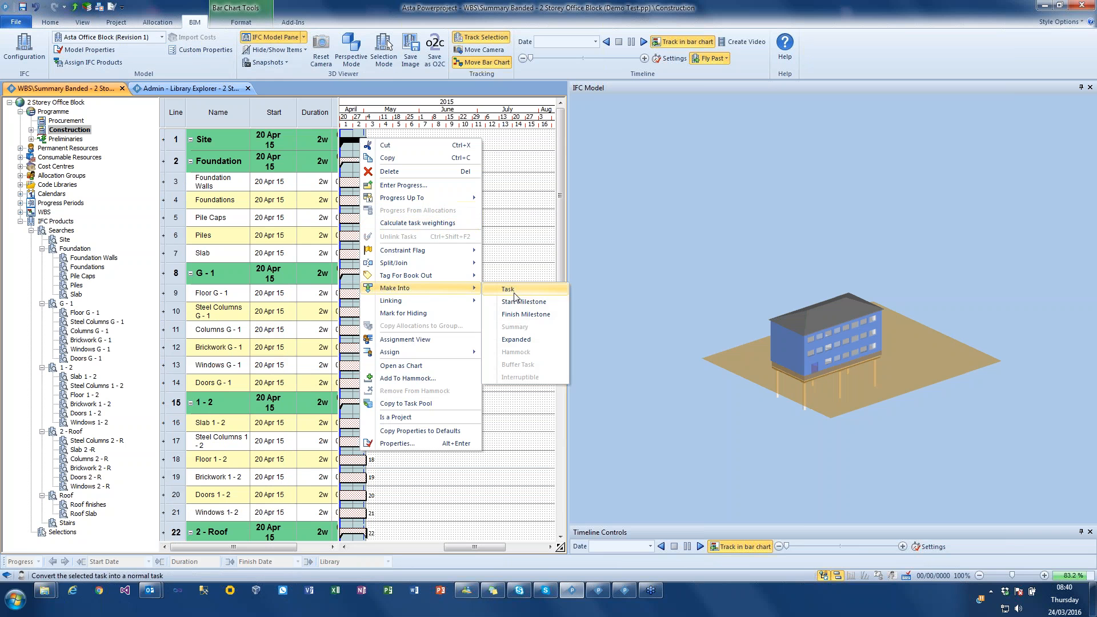
click(513, 291)
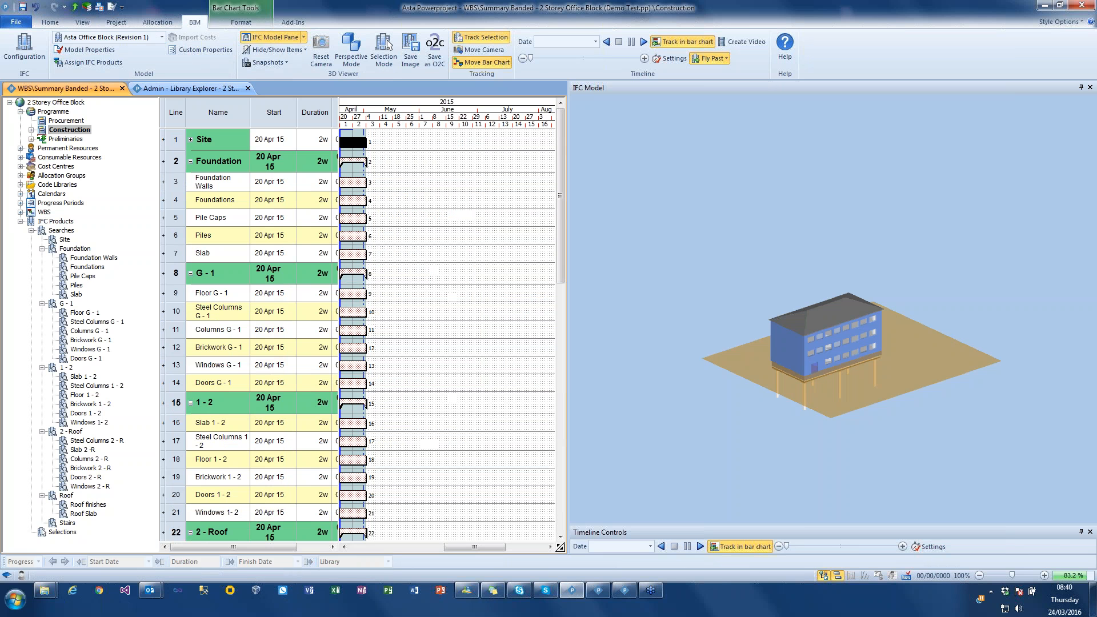
click(193, 140)
click(426, 208)
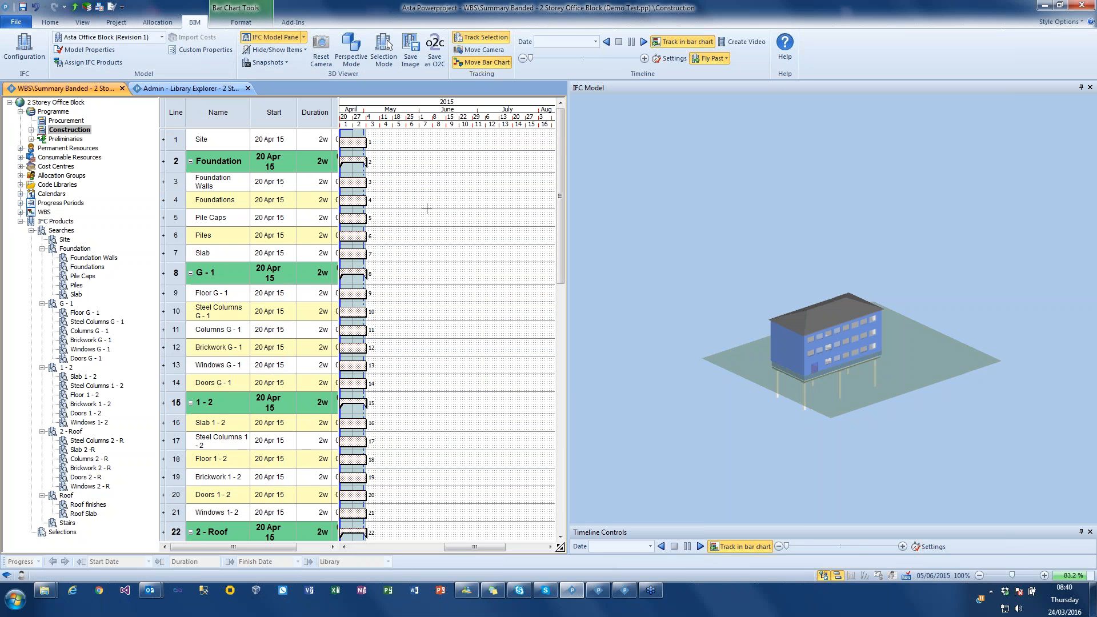
drag(179, 191, 185, 247)
drag(182, 295, 169, 384)
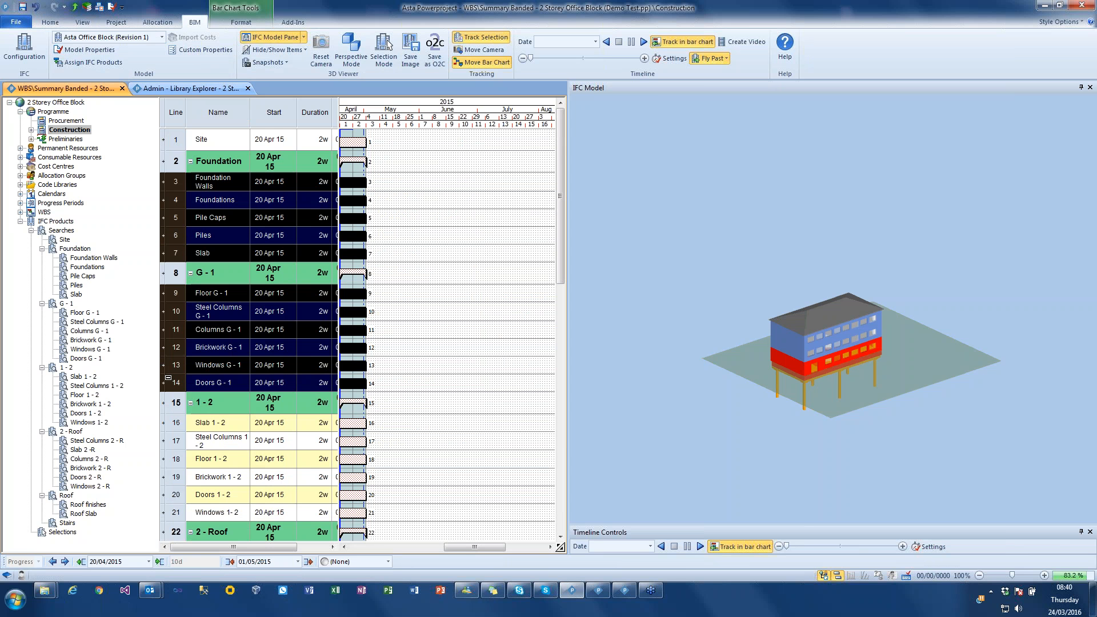
drag(189, 429, 188, 514)
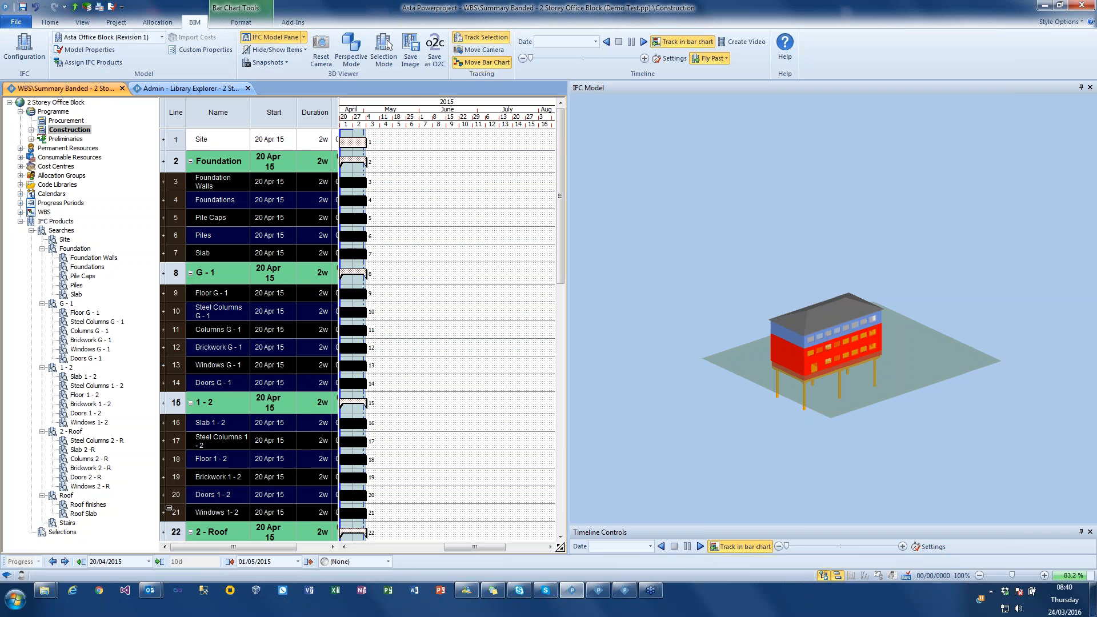
click(506, 425)
- Indent all the child tasks from Foundation Walls to Stairs one level beneath their summary tasks
scroll(447, 429, down, 3)
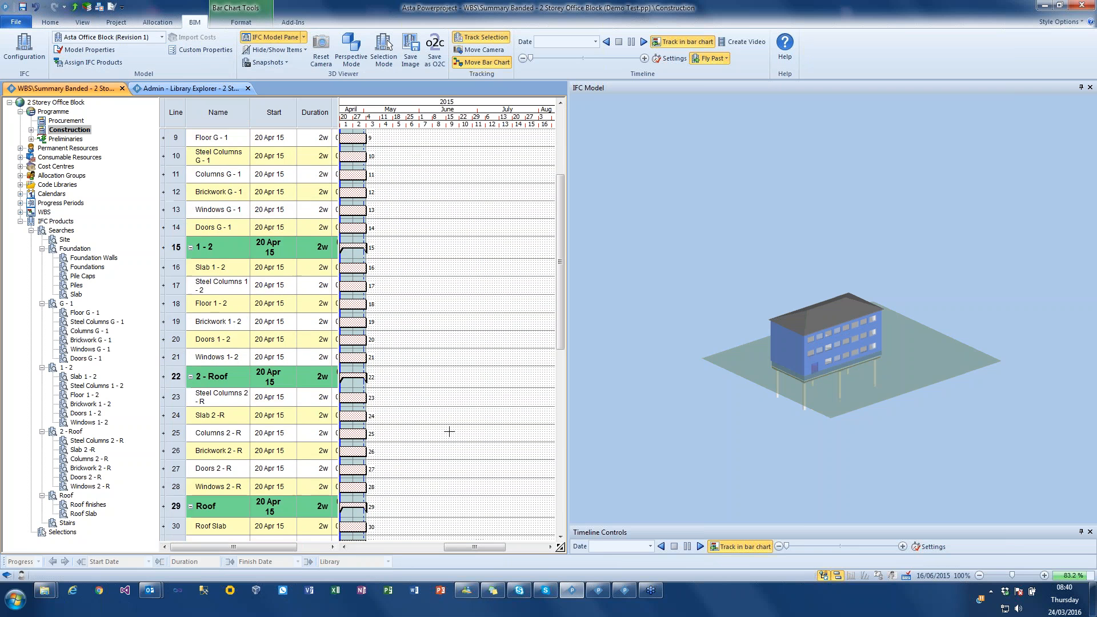
scroll(452, 423, up, 3)
drag(183, 186, 177, 382)
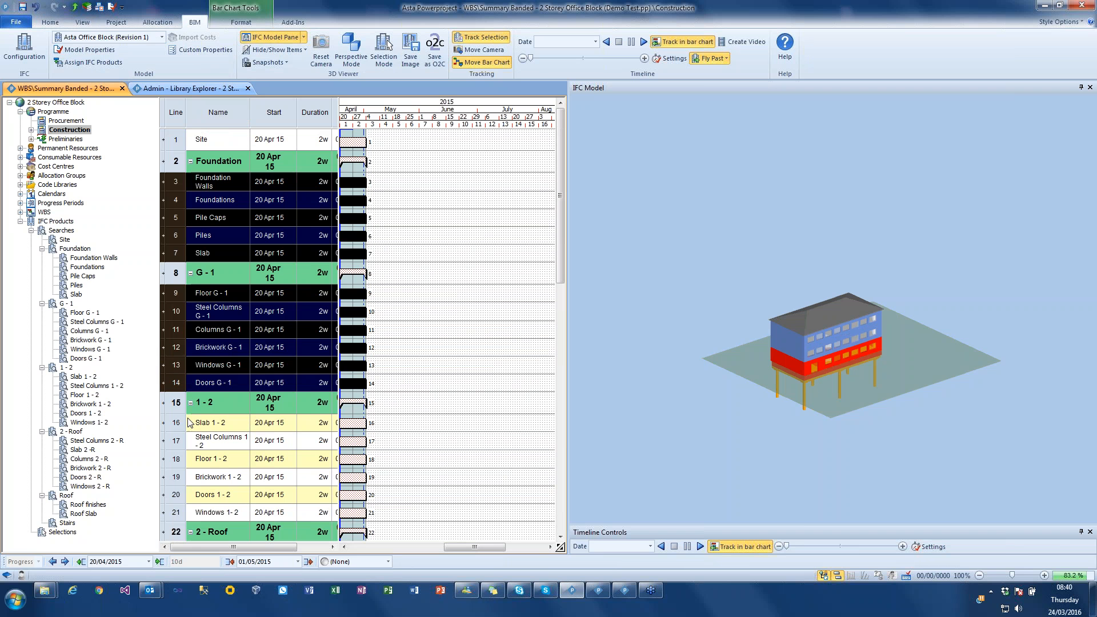
drag(175, 422, 171, 512)
scroll(235, 467, down, 5)
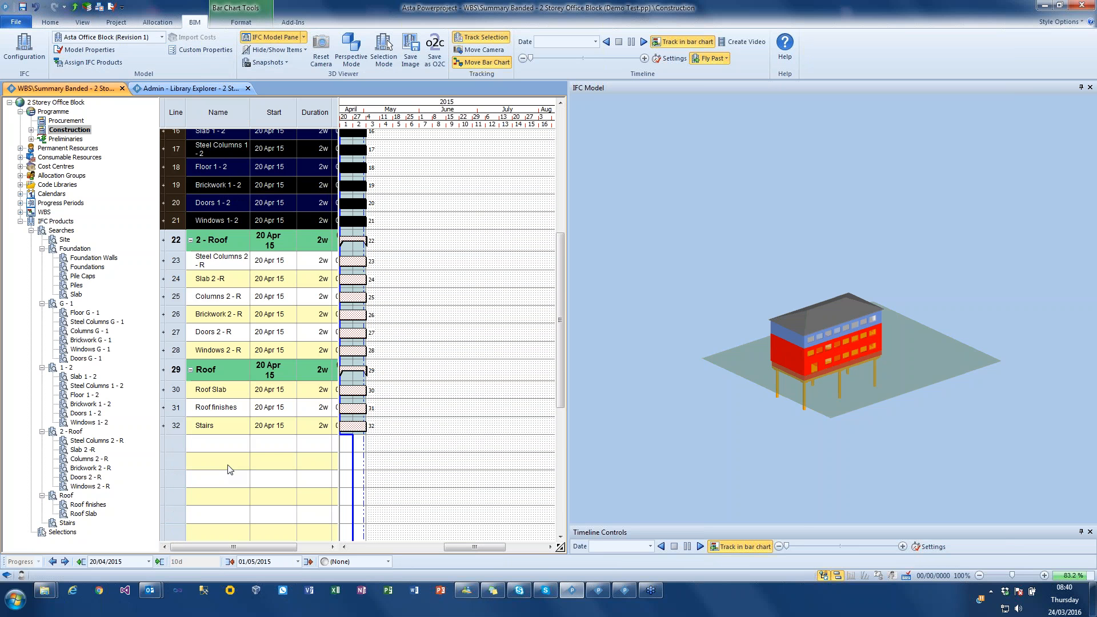
ctrl+drag(178, 258, 178, 347)
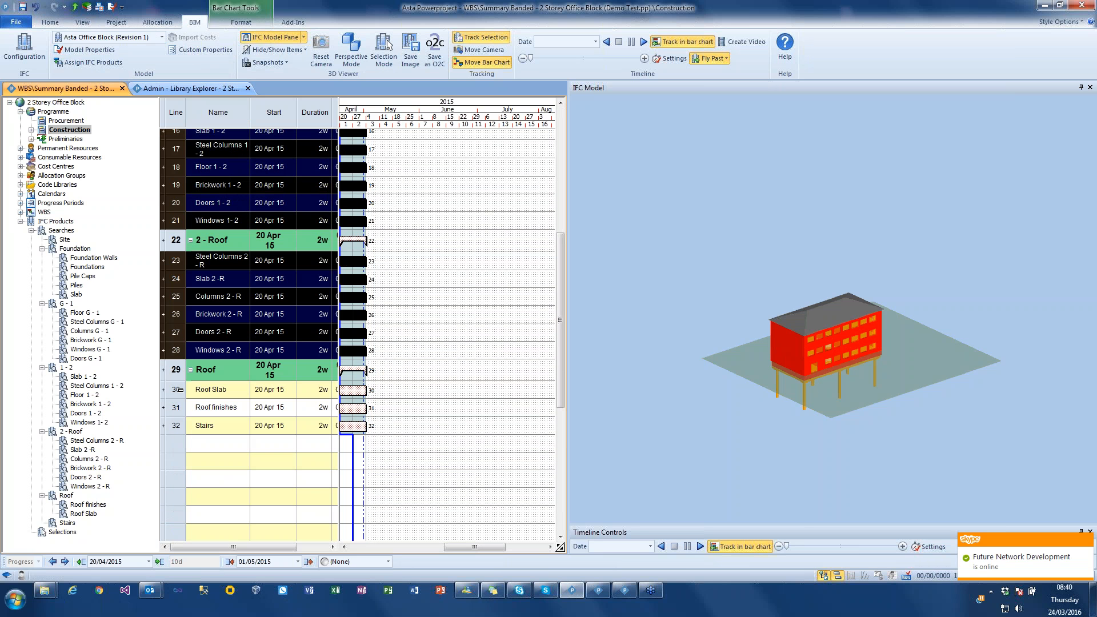
ctrl+drag(179, 389, 179, 431)
scroll(420, 320, up, 5)
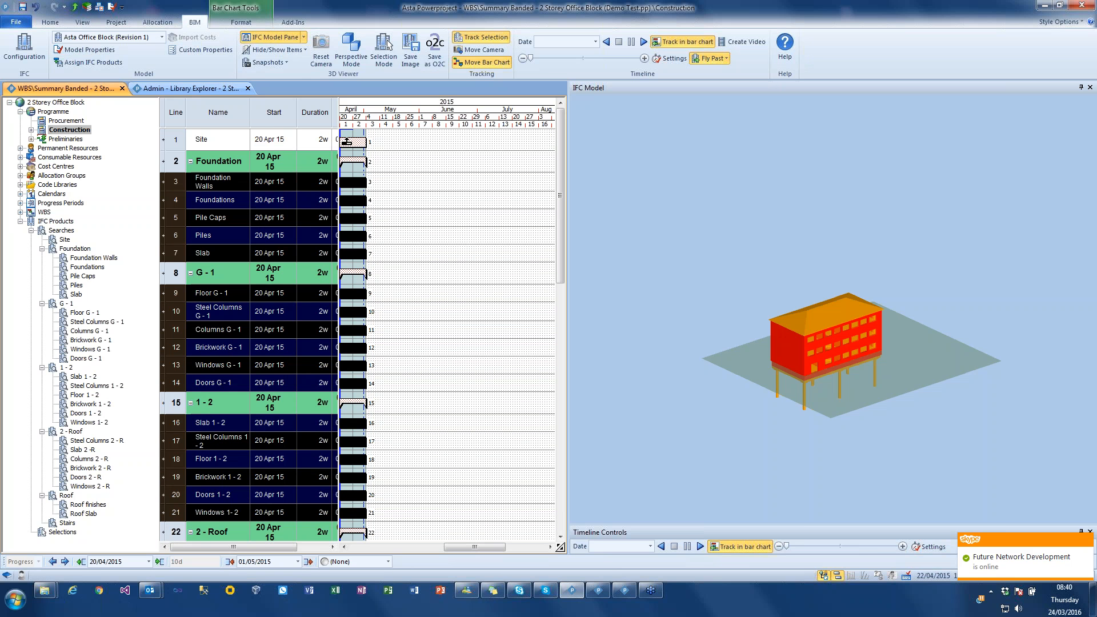
click(50, 21)
click(410, 66)
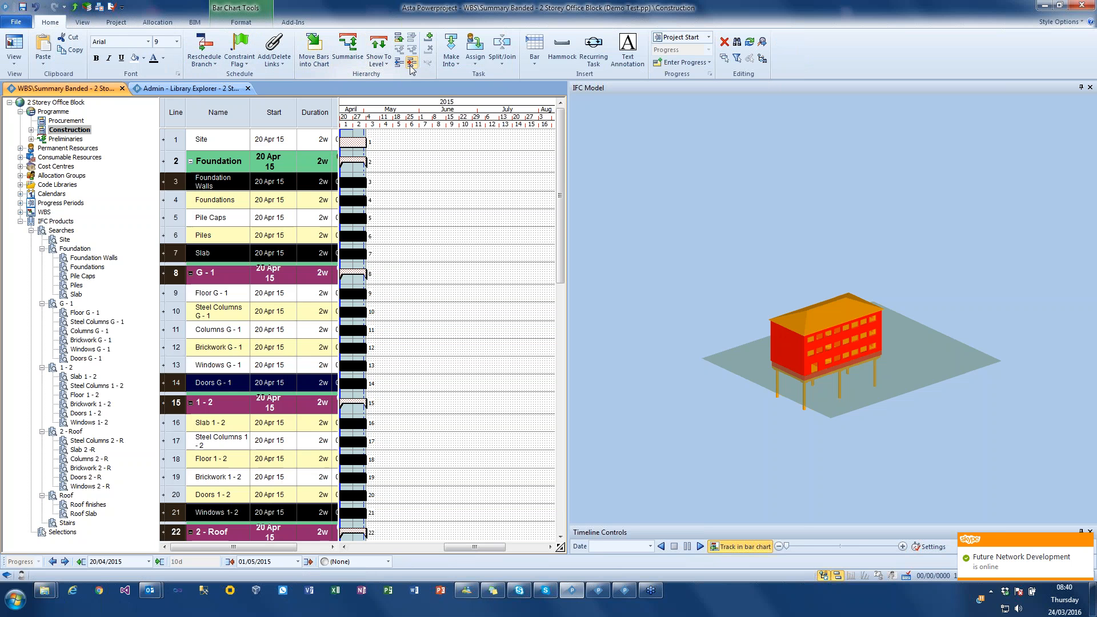
- Link the selected child tasks in sequence and reschedule the programme
click(274, 57)
click(291, 91)
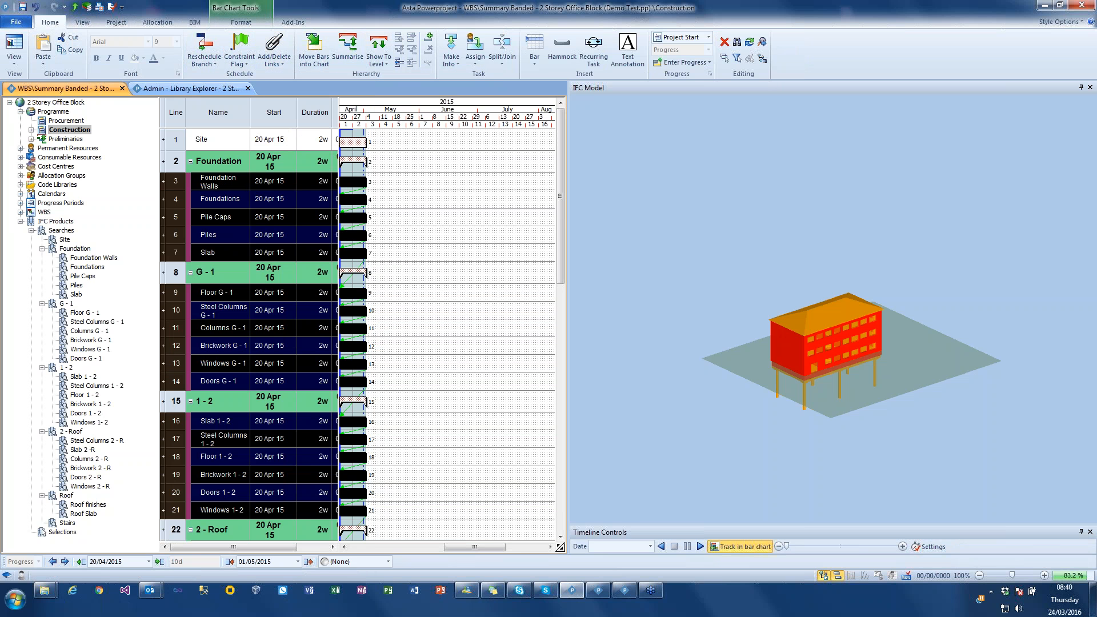
click(203, 49)
key(Return)
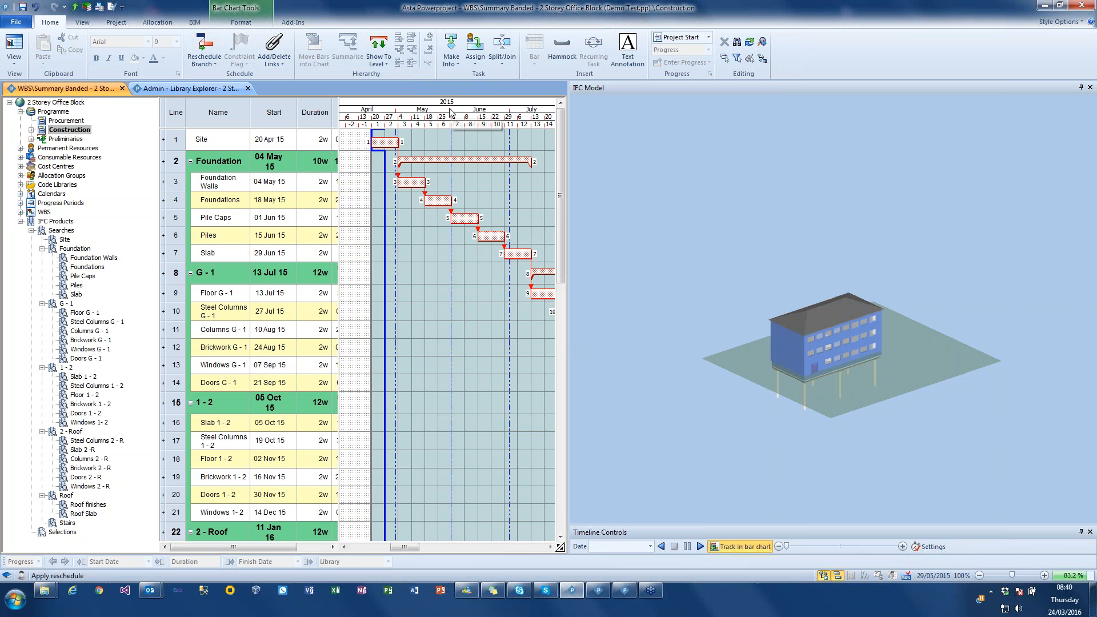
- Compress the bar chart's date scale to fit more months and save the project
drag(447, 110, 392, 110)
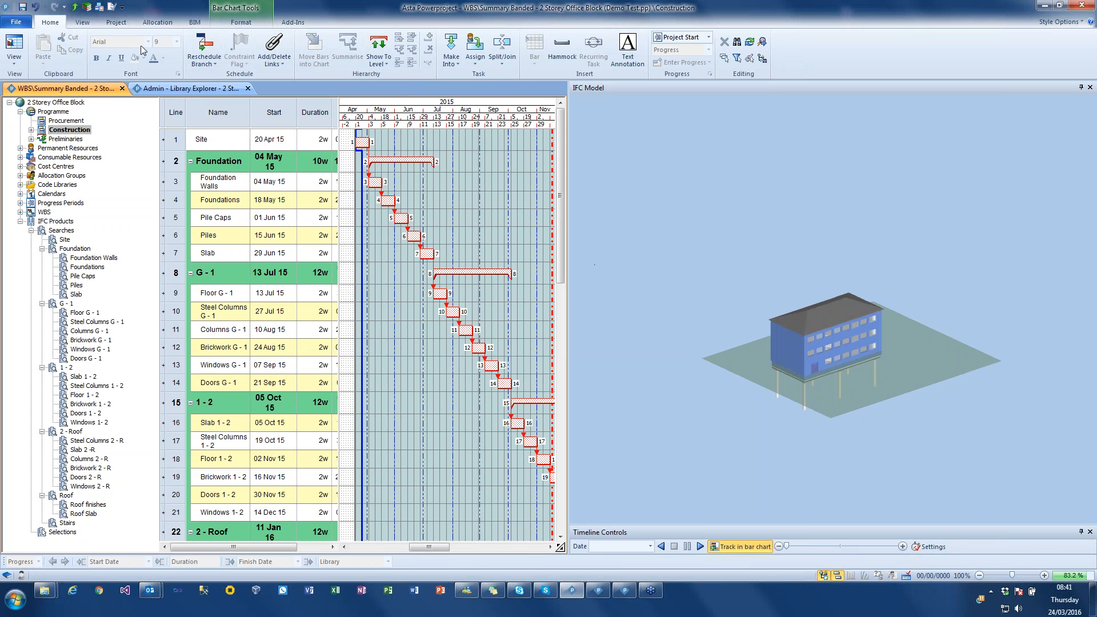
click(22, 8)
click(518, 232)
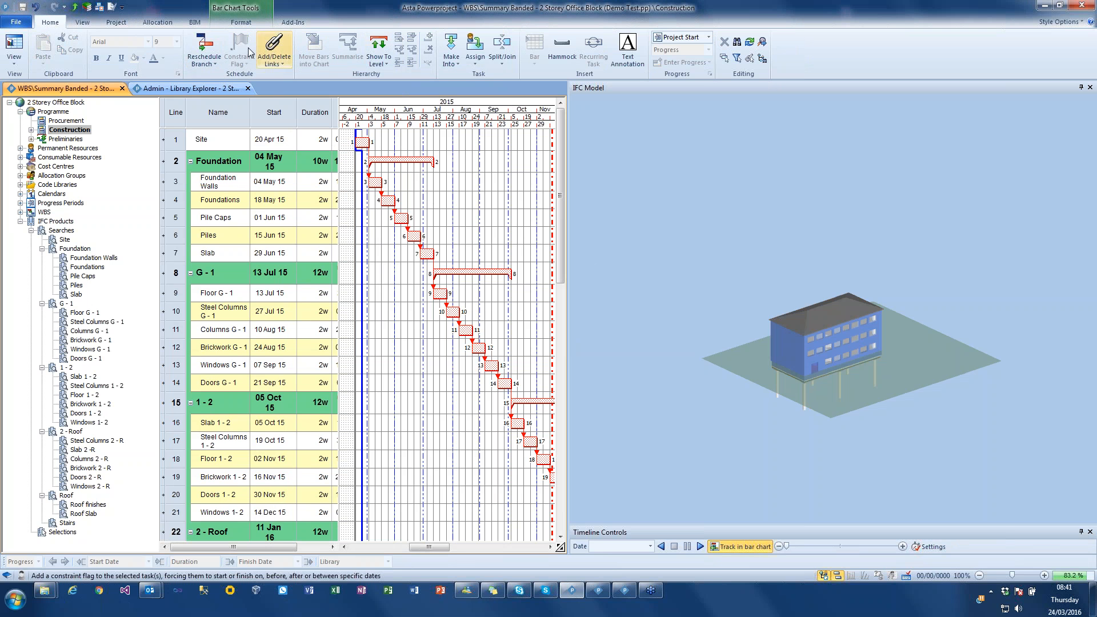
- Set the timeline simulation to complete after 10 seconds, then play it through and stop it
click(195, 22)
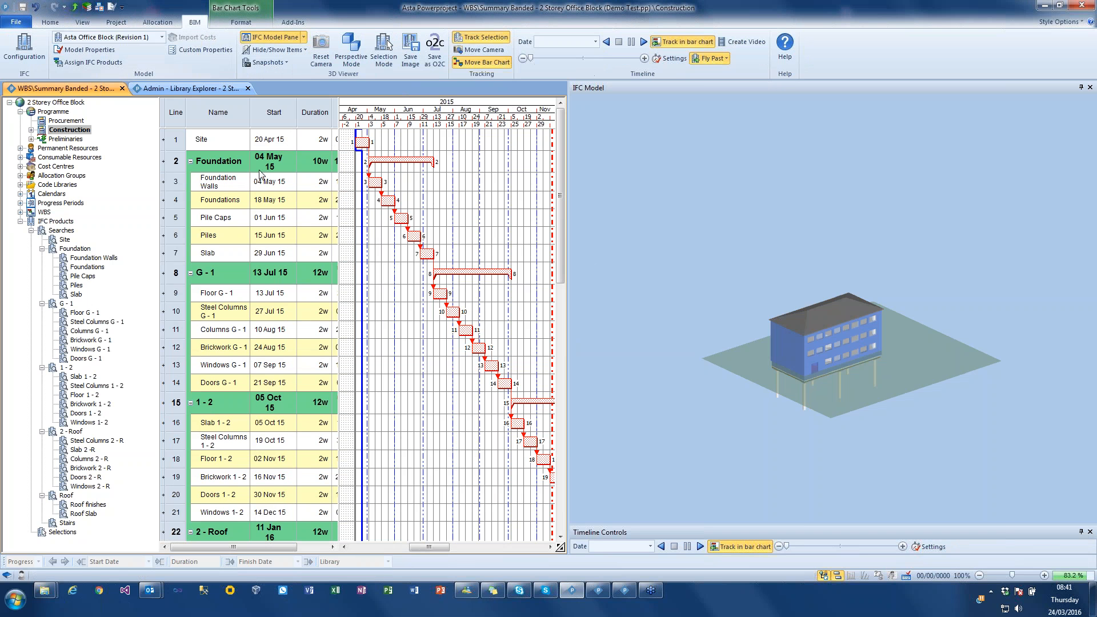
click(676, 59)
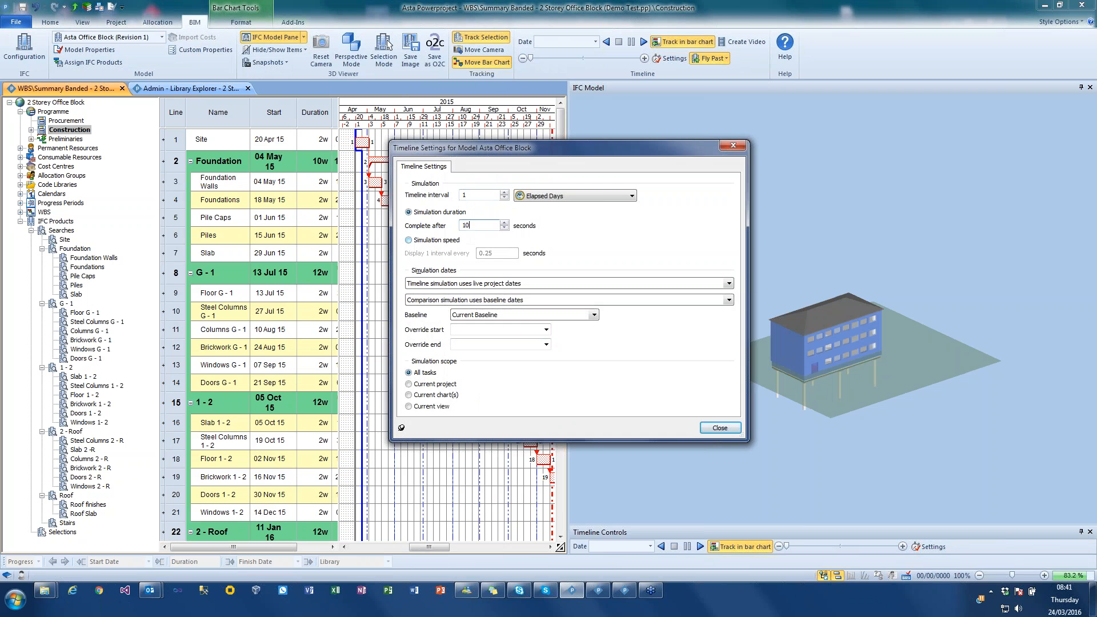
click(733, 145)
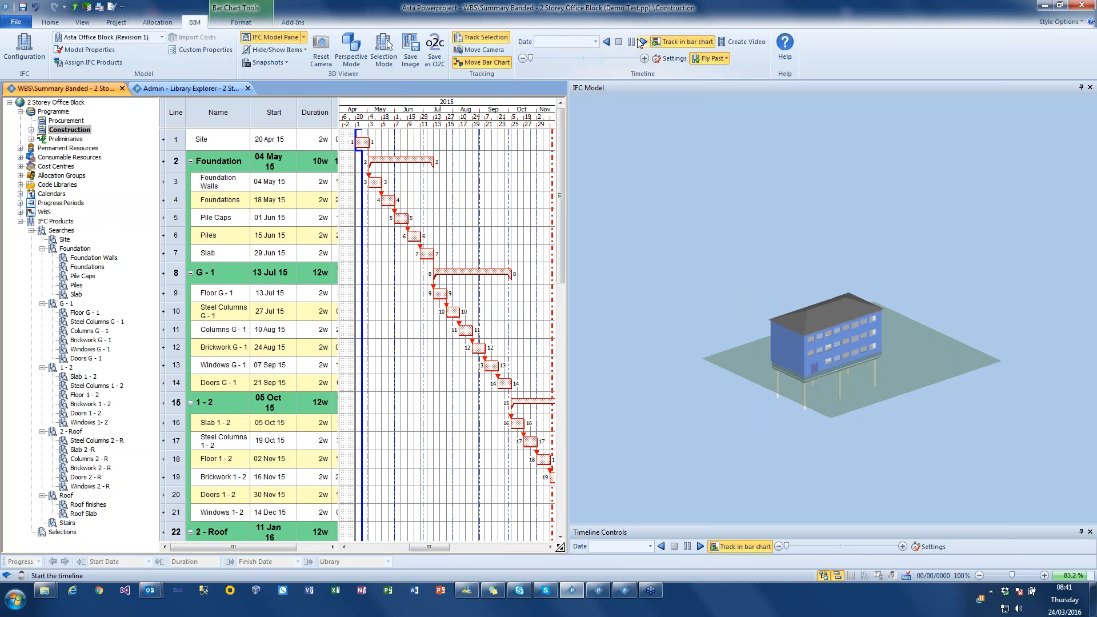
click(644, 42)
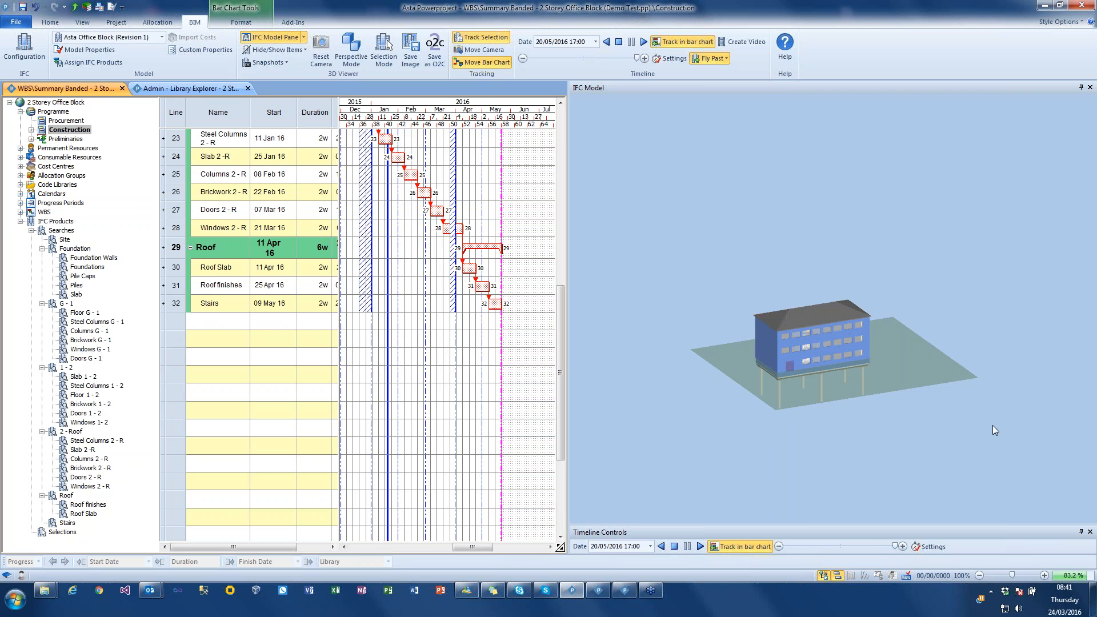
click(618, 42)
- Select all visible products in the model and give them sequential product build orders
right_click(655, 210)
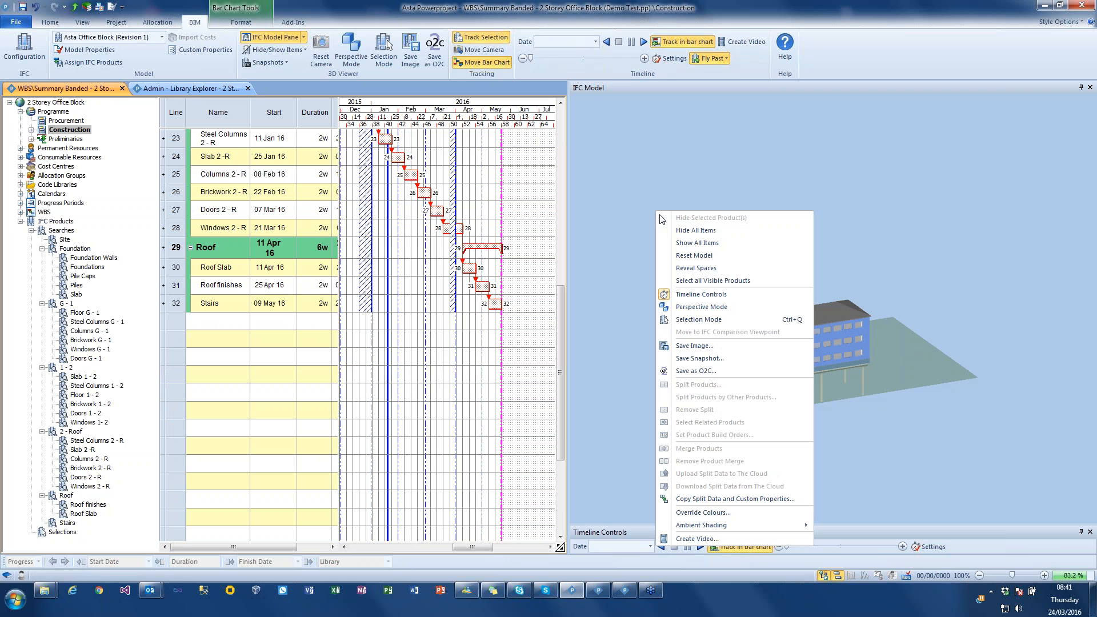
click(706, 284)
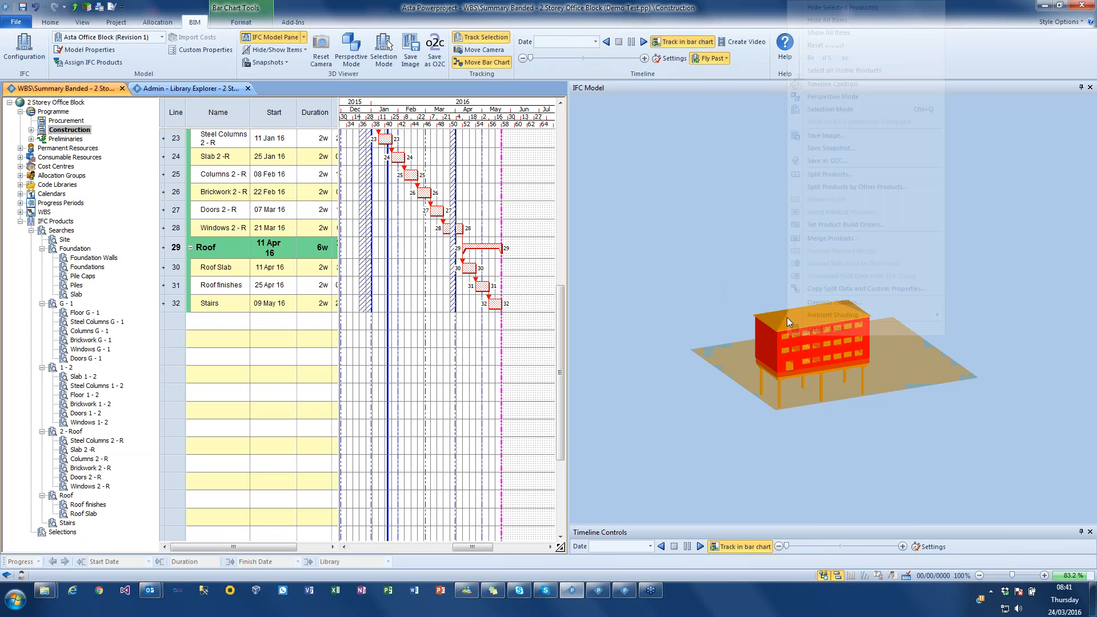
right_click(787, 317)
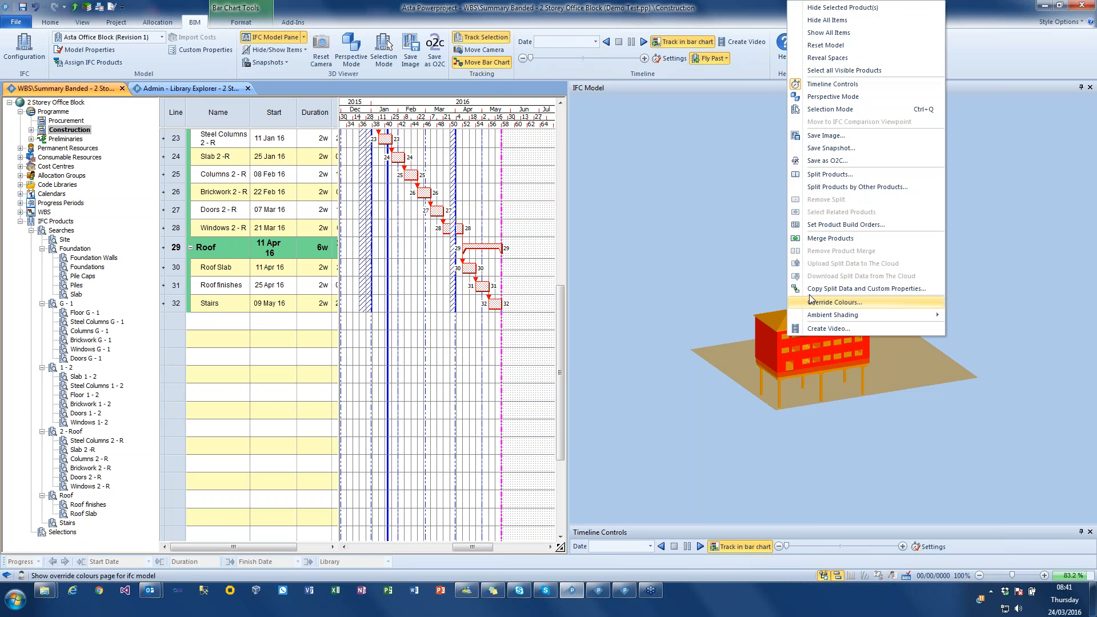
click(823, 225)
drag(512, 299, 415, 302)
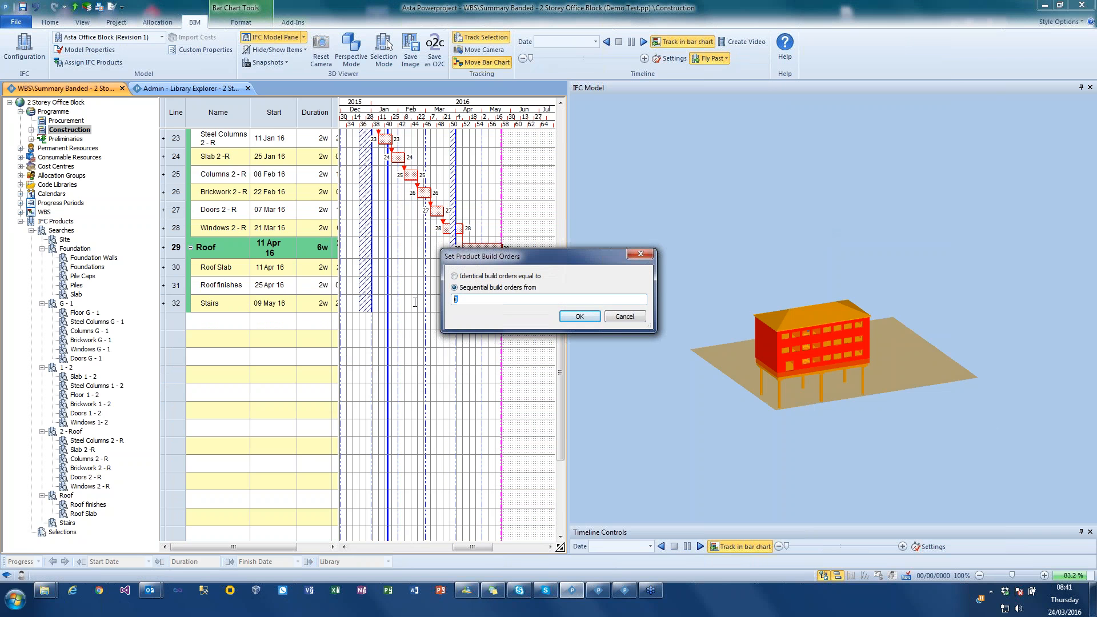
click(578, 317)
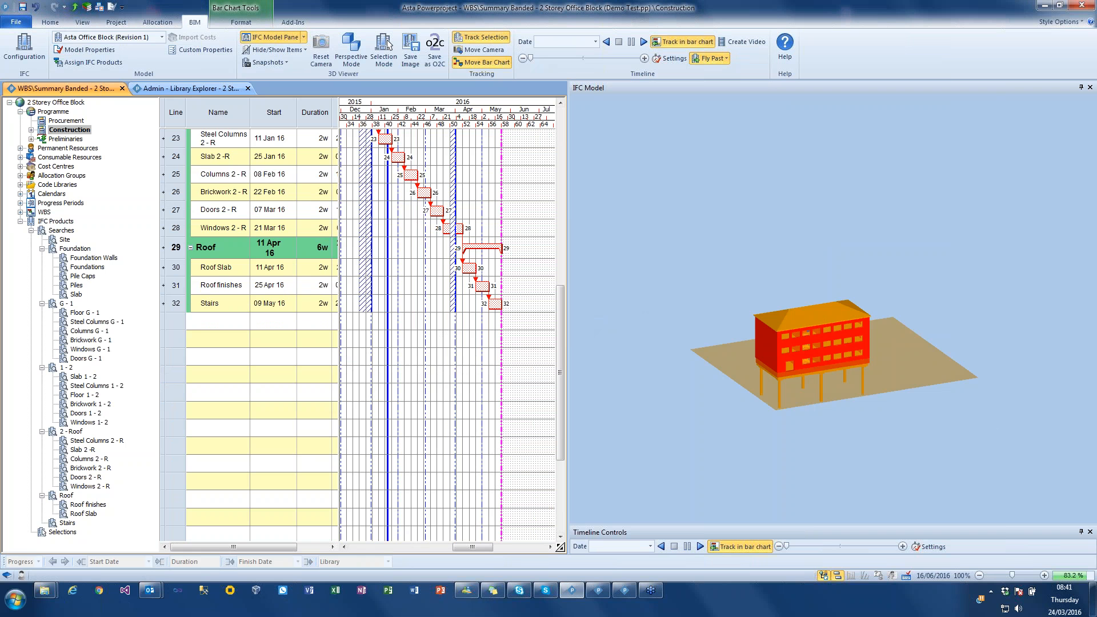
- Check the Windows 2 - R task's products in the model, clear the selection and replay the timeline simulation
click(458, 228)
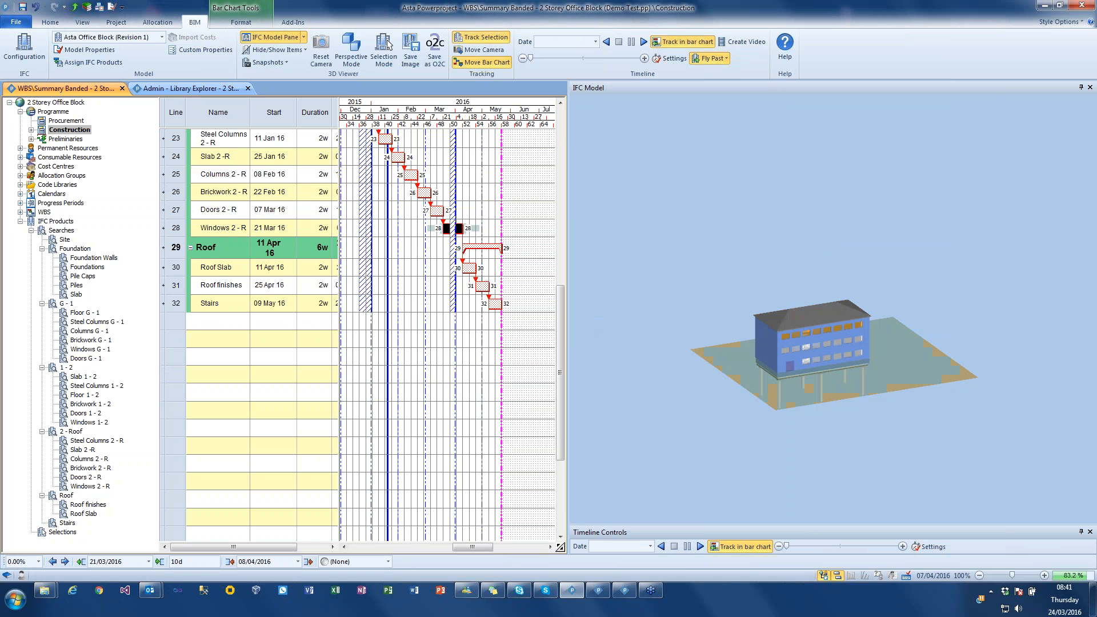
click(652, 218)
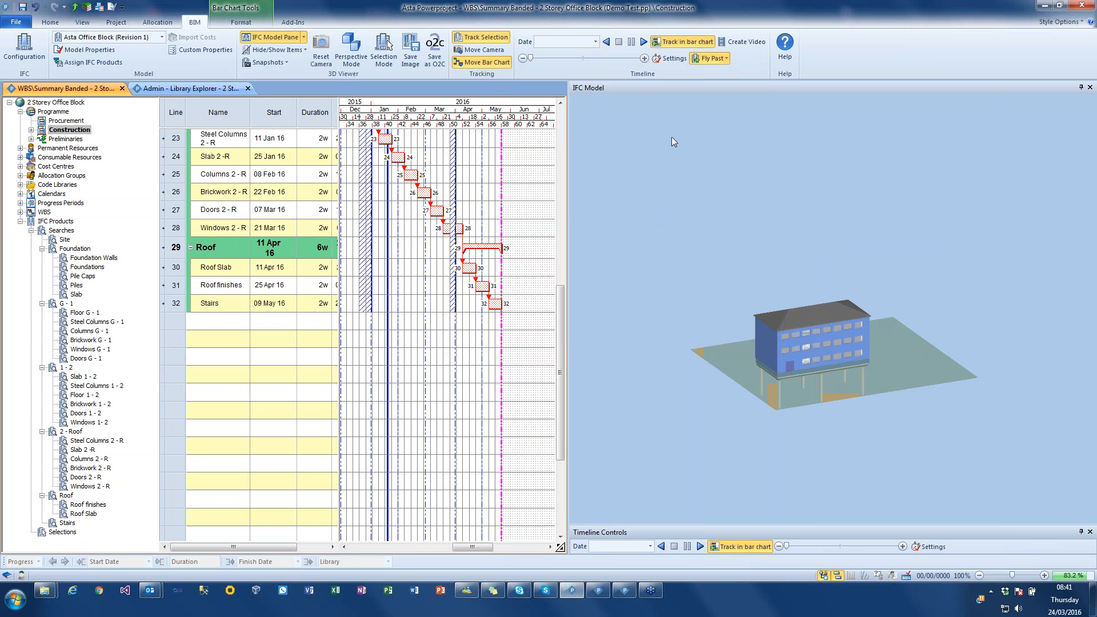
click(642, 42)
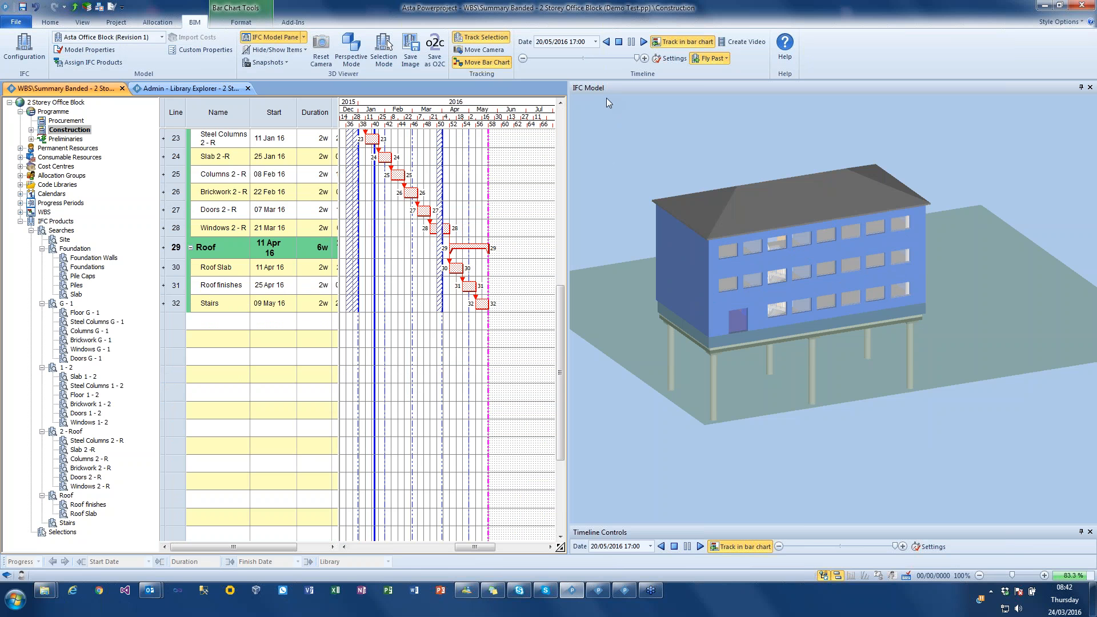
drag(693, 109, 701, 111)
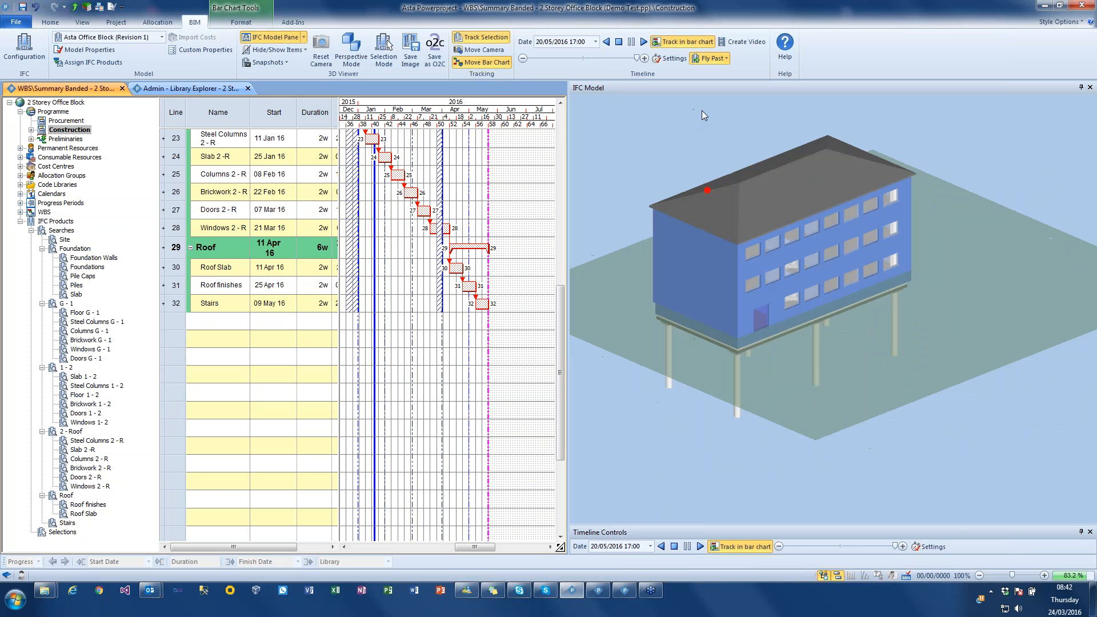
- Set the model background colour to black in the IFC model's colour override properties
click(91, 49)
click(449, 180)
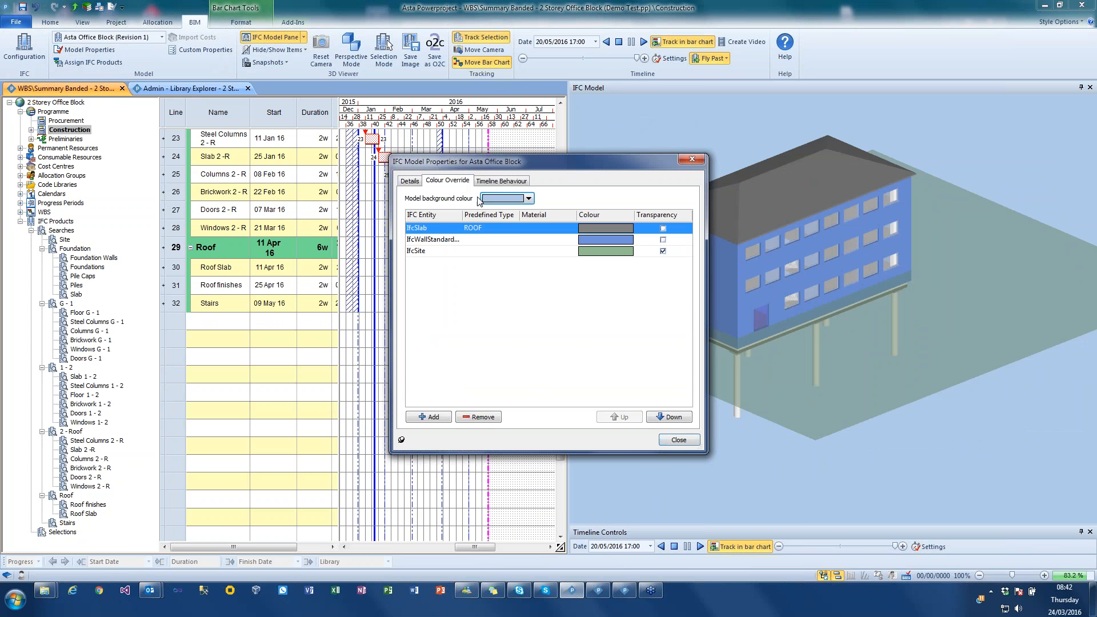
click(512, 199)
click(495, 223)
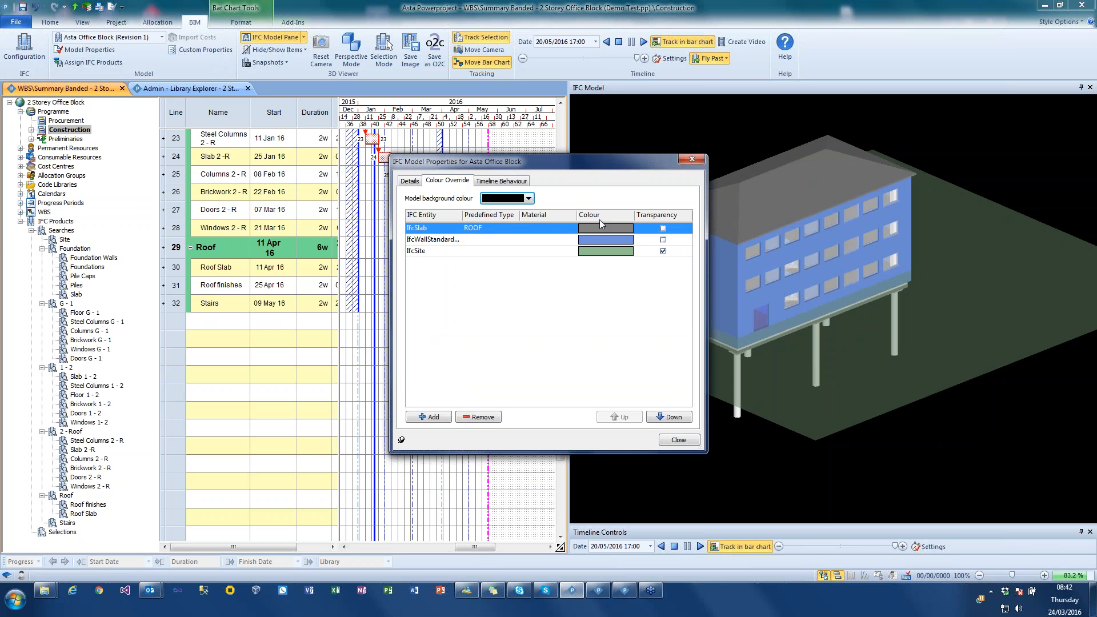
- Override the roof IfcSlab colour with magenta and the IfcWallStandard entity's with green, then close the model properties
click(584, 228)
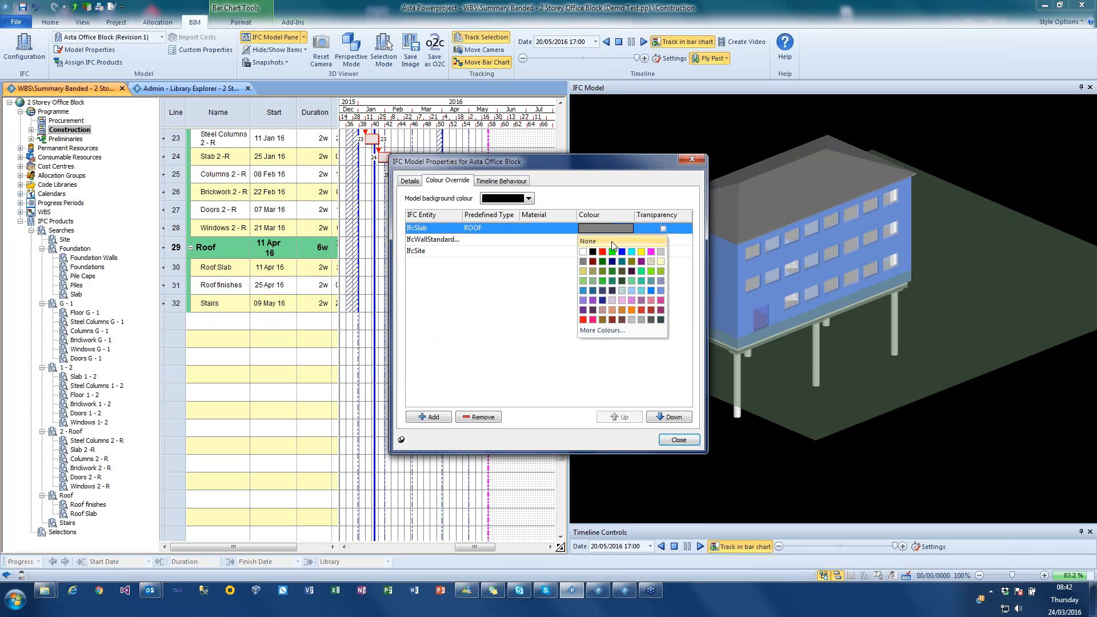
click(651, 252)
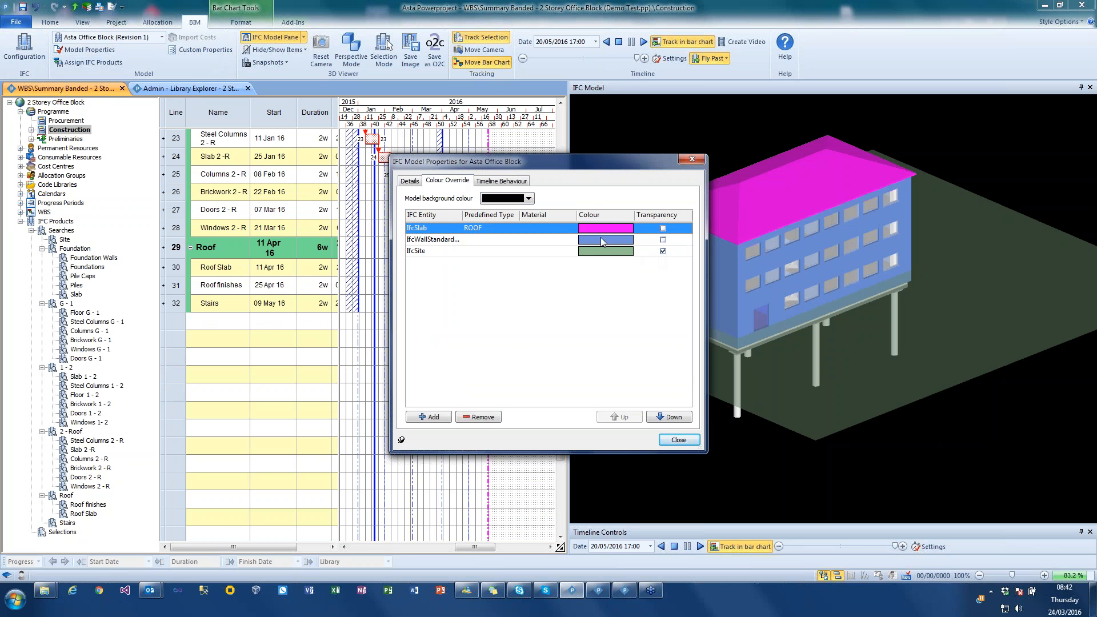
click(627, 240)
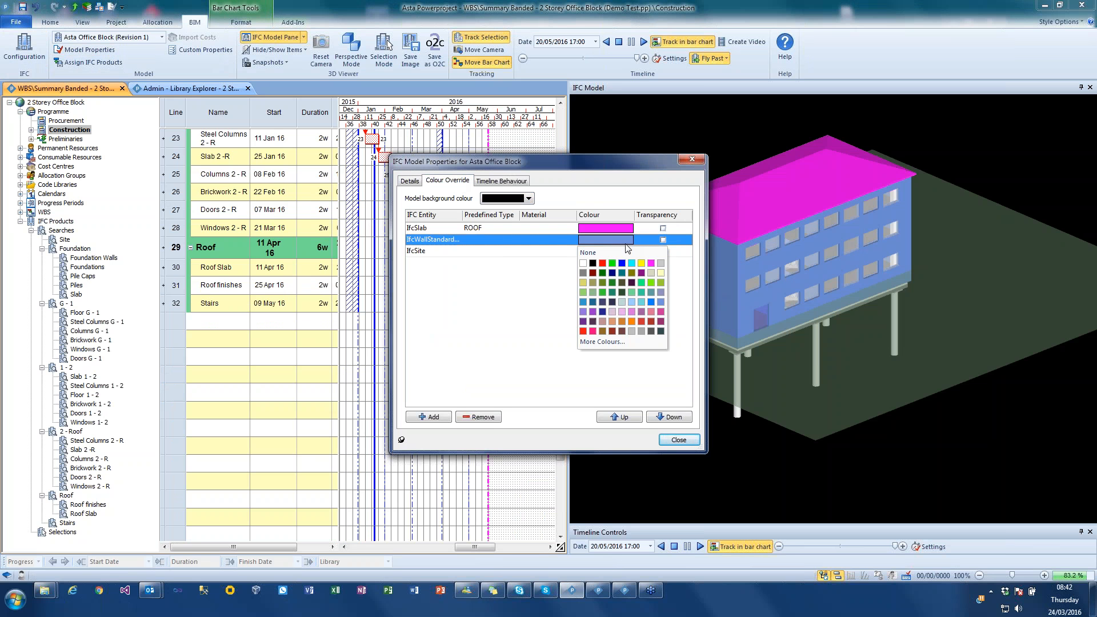
click(612, 263)
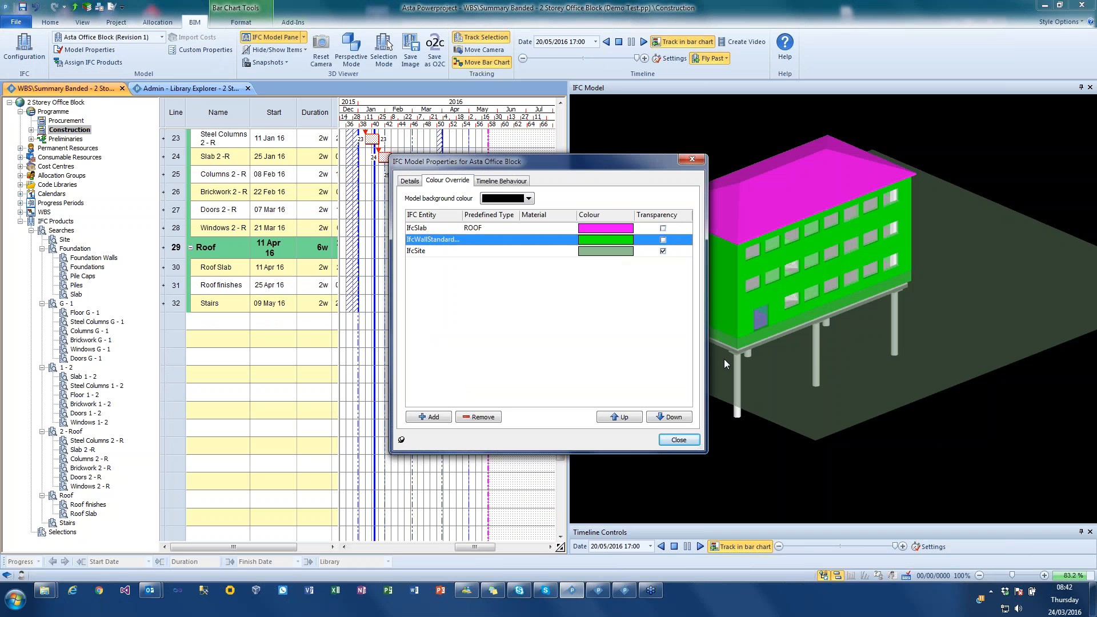
click(679, 438)
drag(839, 431, 917, 423)
right_click(917, 423)
click(876, 440)
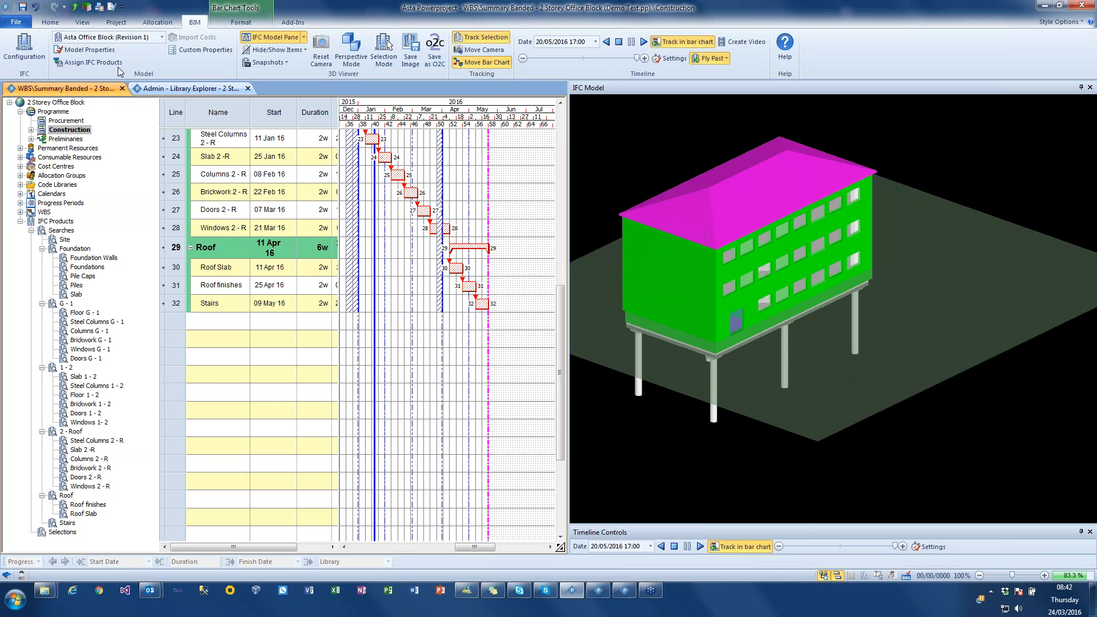
- Turn off transparency for the IfcSite entity in the colour overrides and change its colour to grey
click(86, 50)
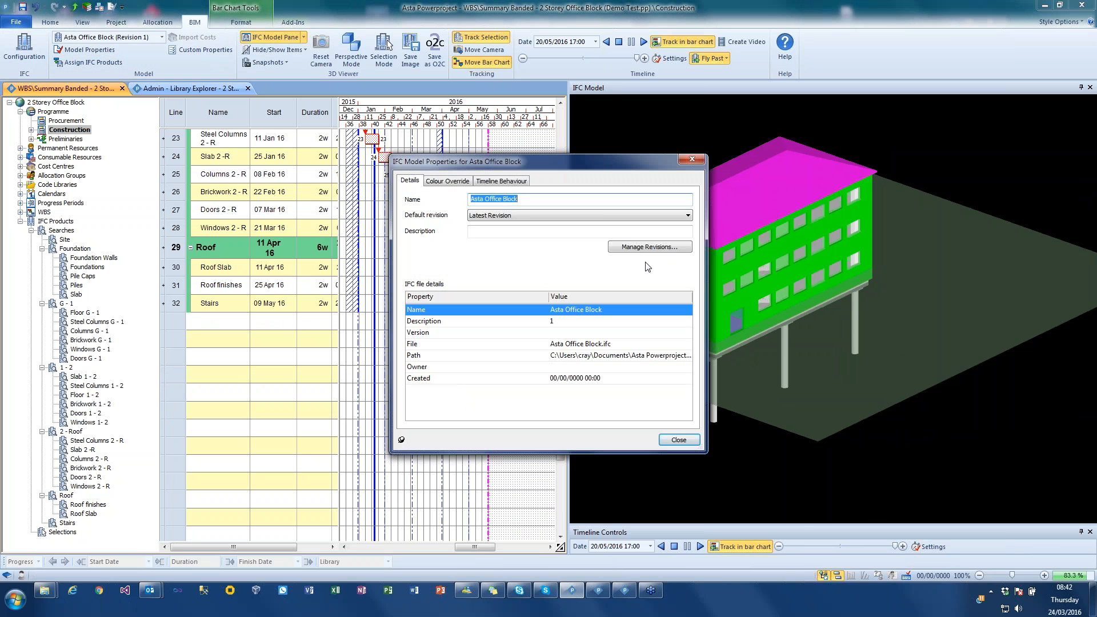
click(445, 181)
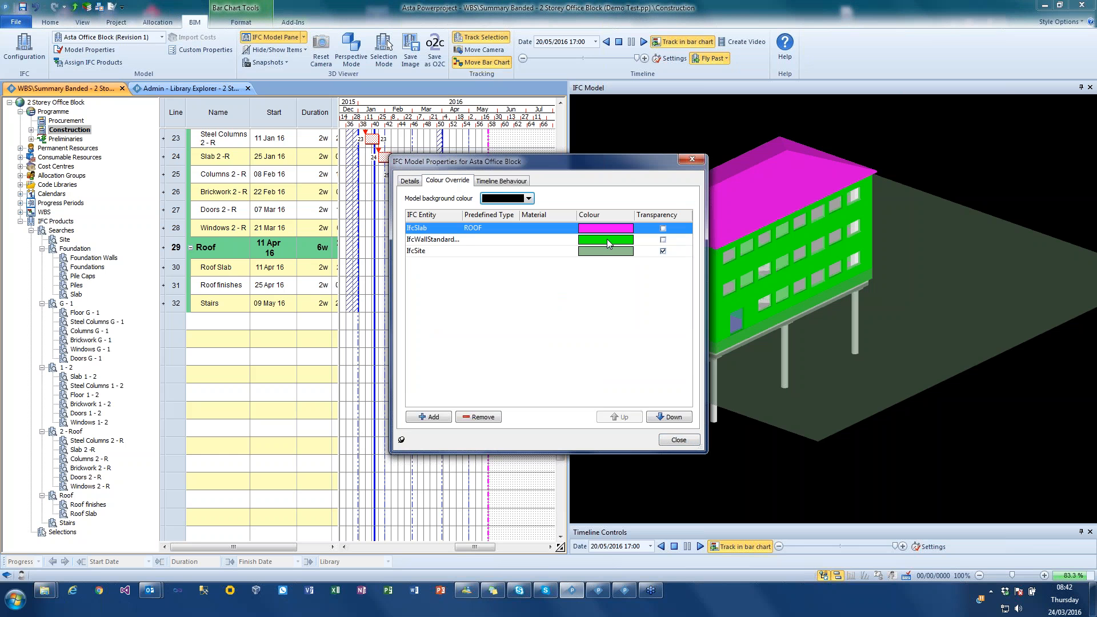
click(662, 251)
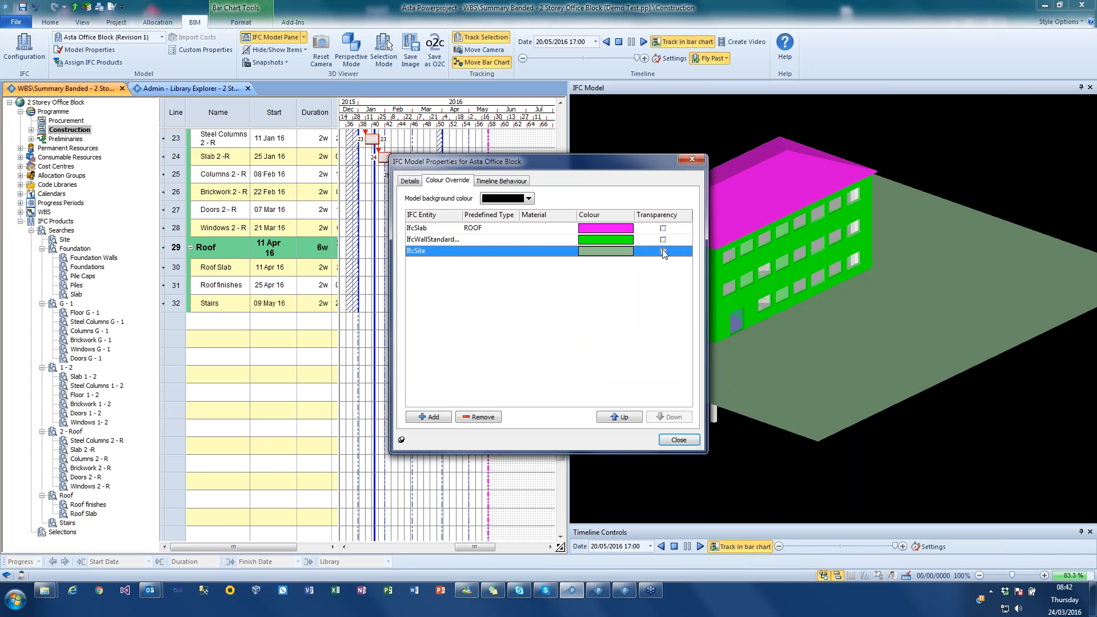
click(628, 252)
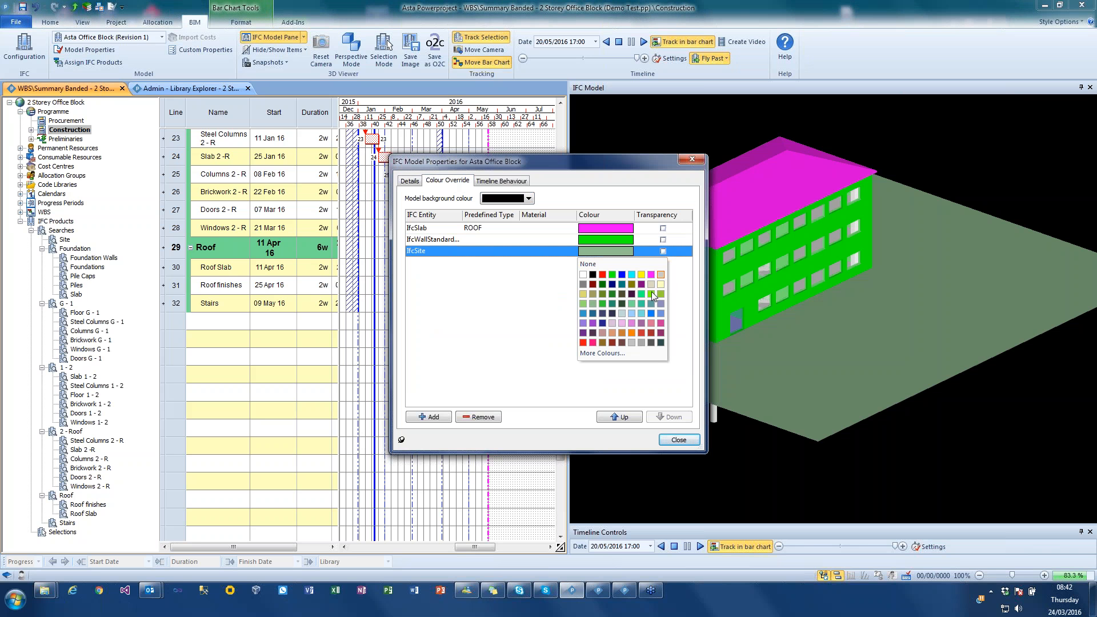
click(641, 343)
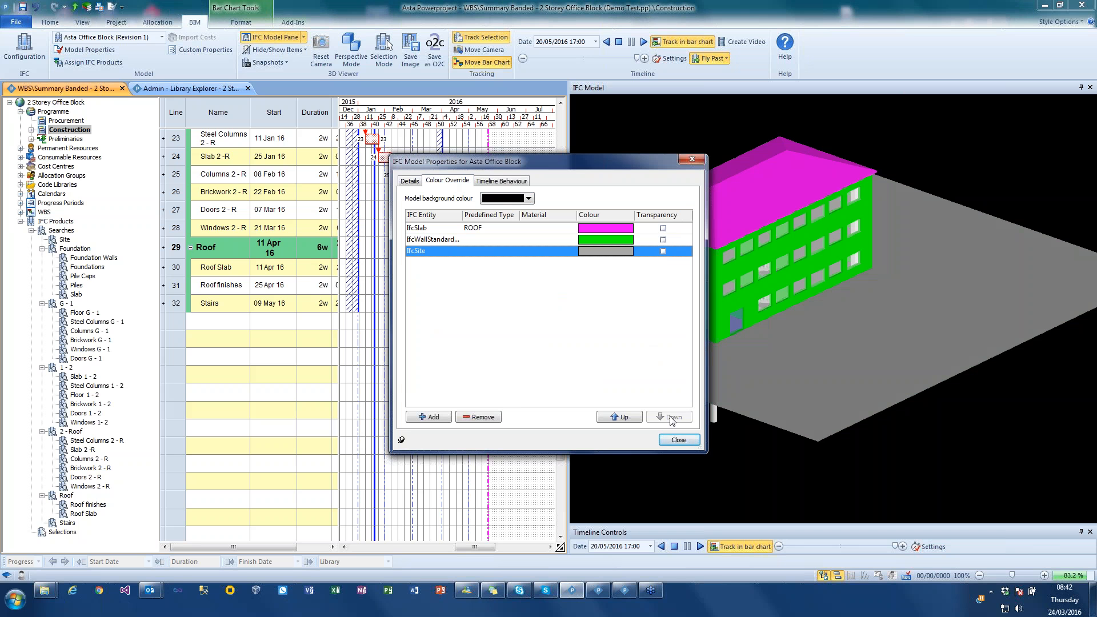
- Close the model properties, restart the timeline simulation to view it in the new colours, and inspect the building from another angle
click(676, 440)
drag(793, 449, 893, 426)
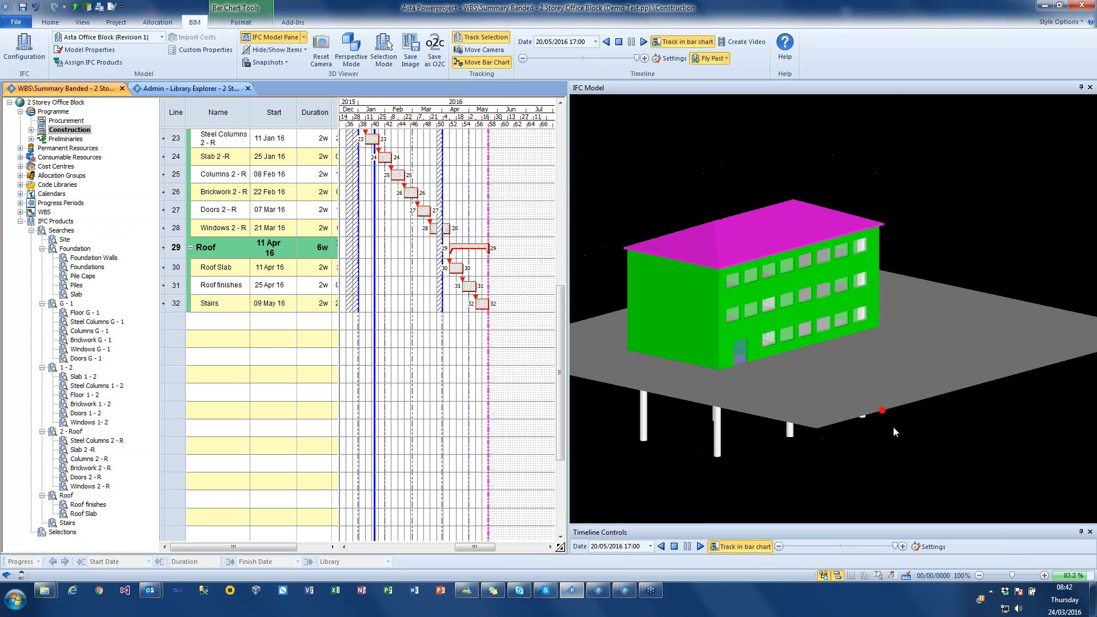
click(619, 43)
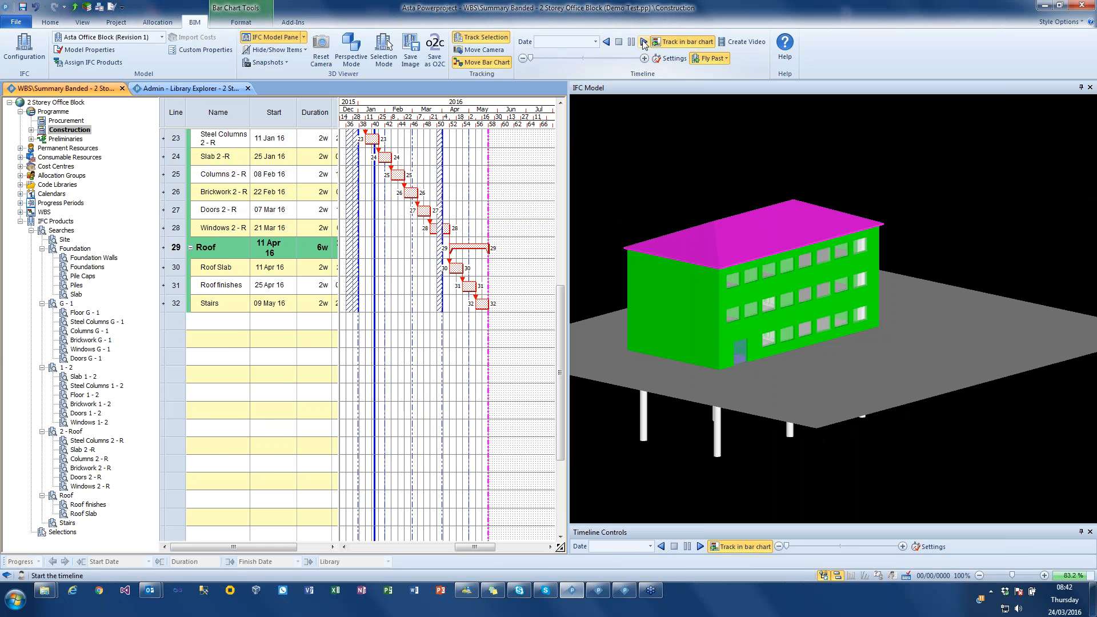
click(643, 42)
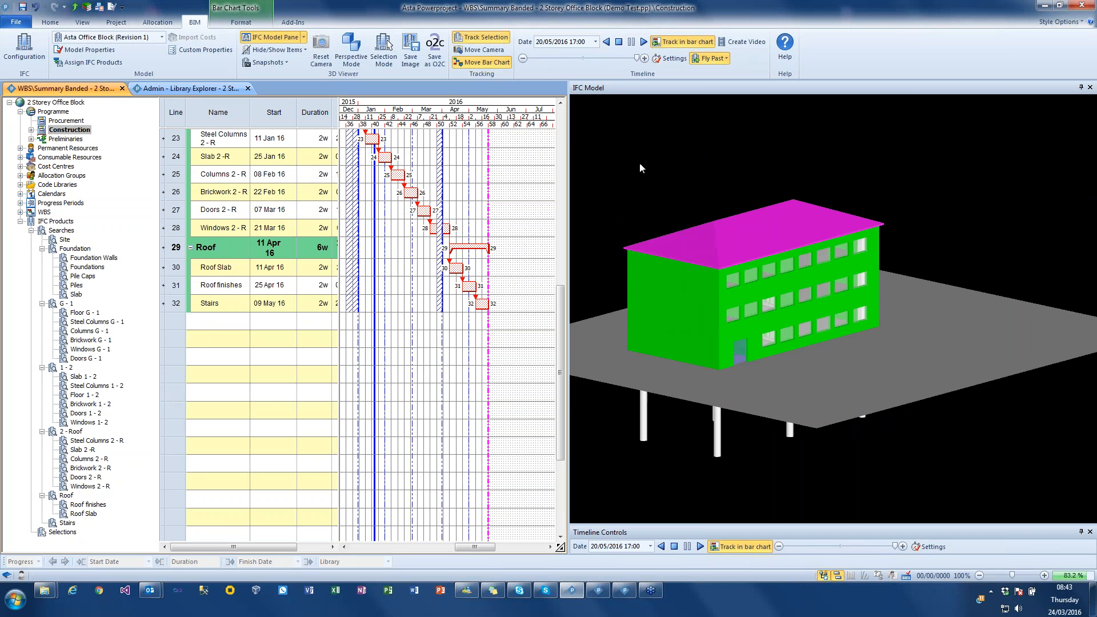
drag(663, 169, 750, 164)
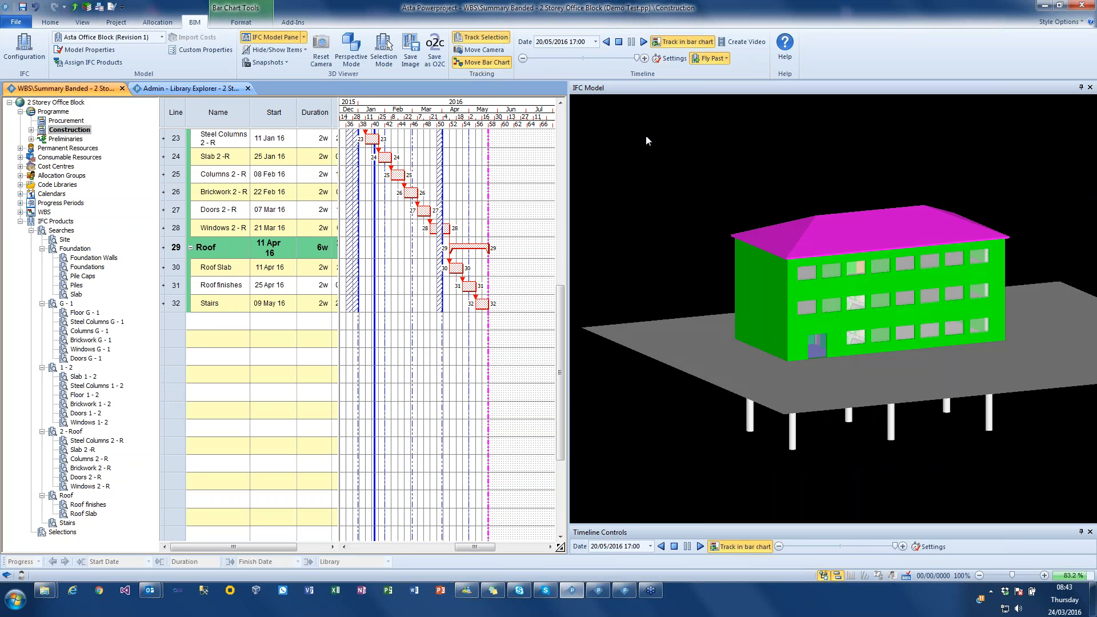
- Create a new project baseline named "planned" and close the baseline manager
click(116, 22)
click(54, 59)
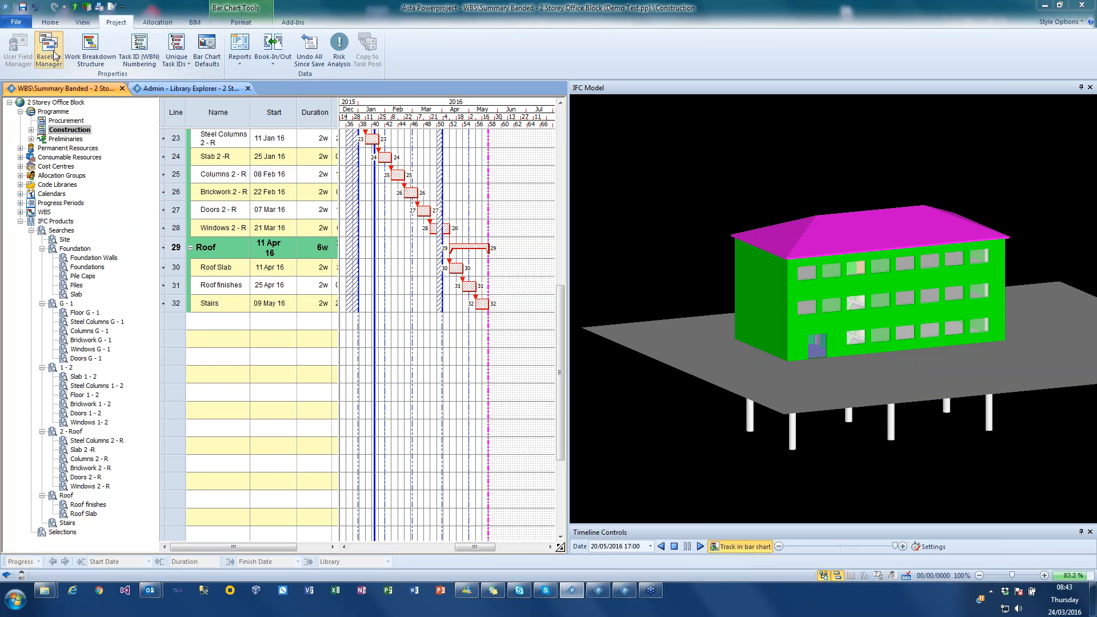
click(863, 228)
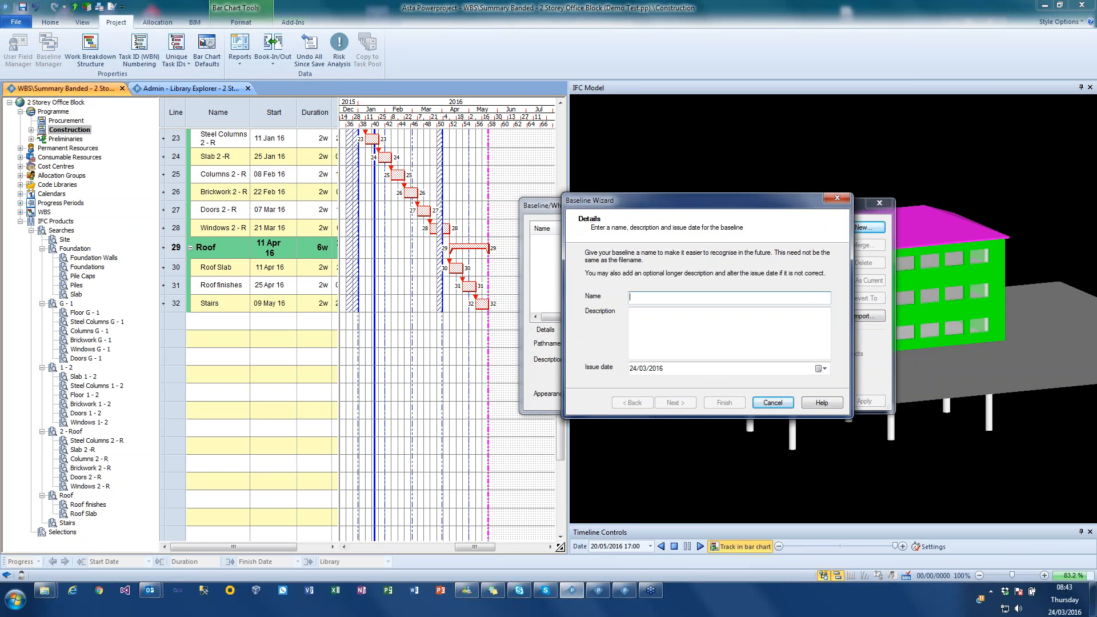
text(planned)
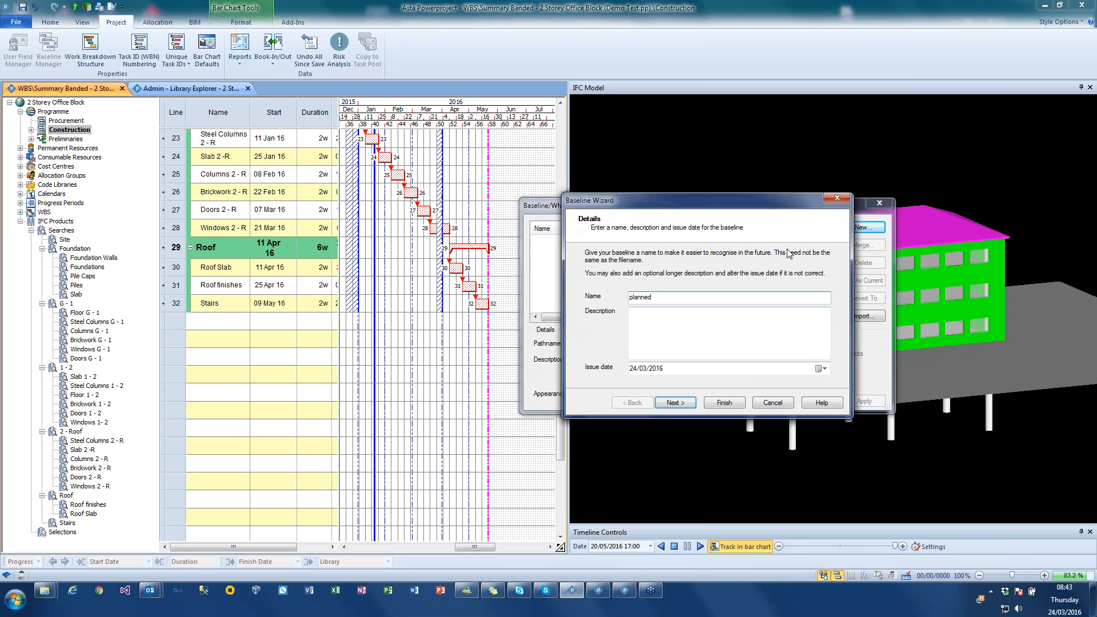
click(721, 403)
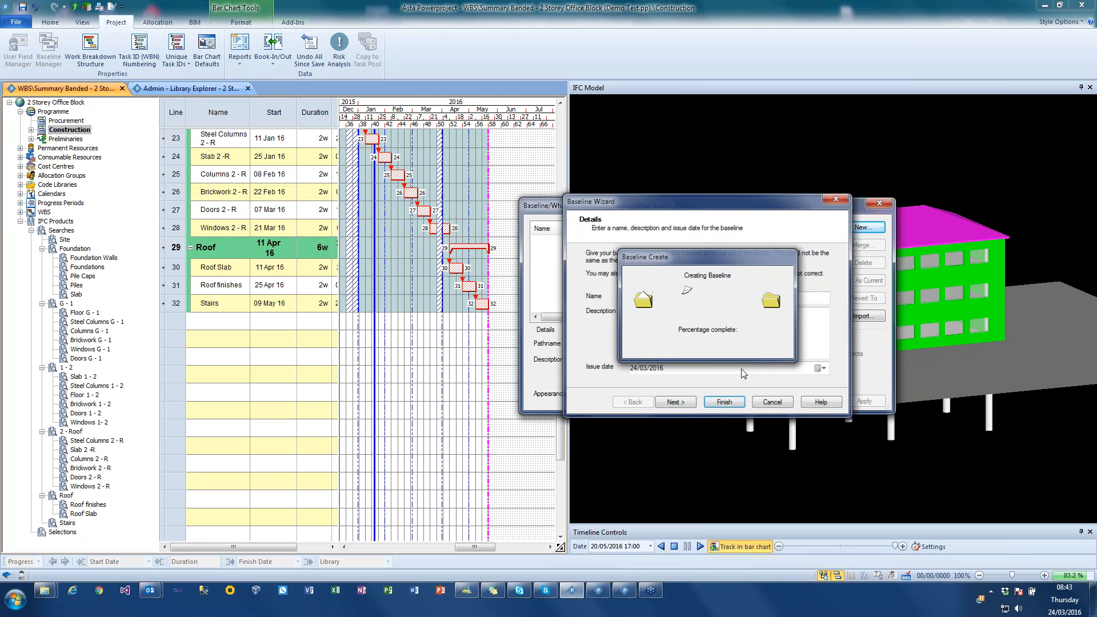
click(768, 401)
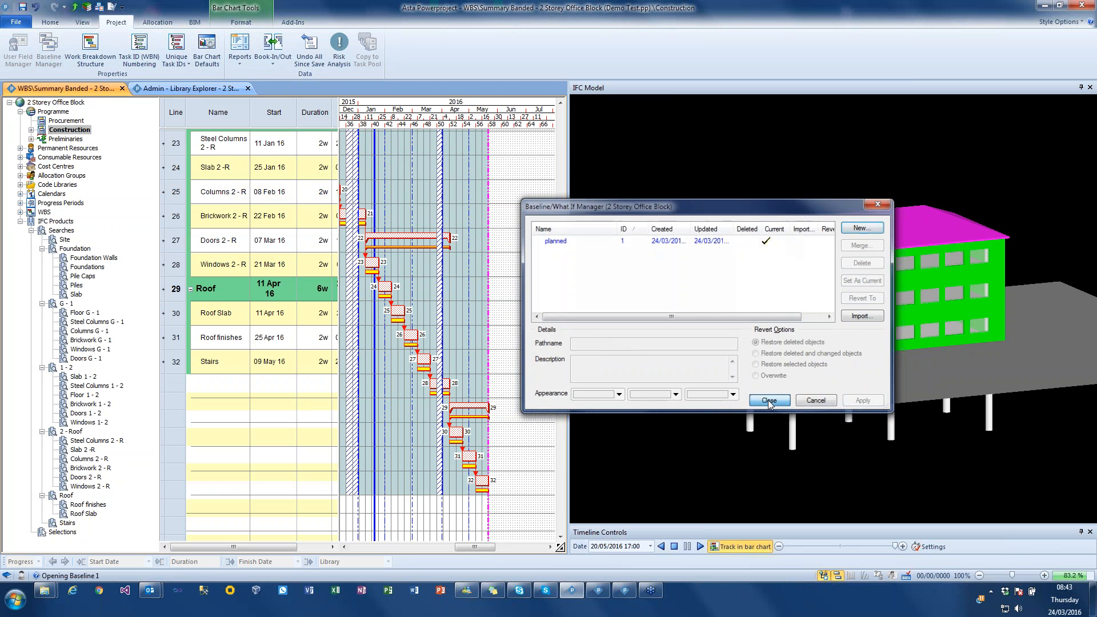
- Hide the critical path and the hatched non-working periods in the bar chart, and widen its date scale
click(240, 22)
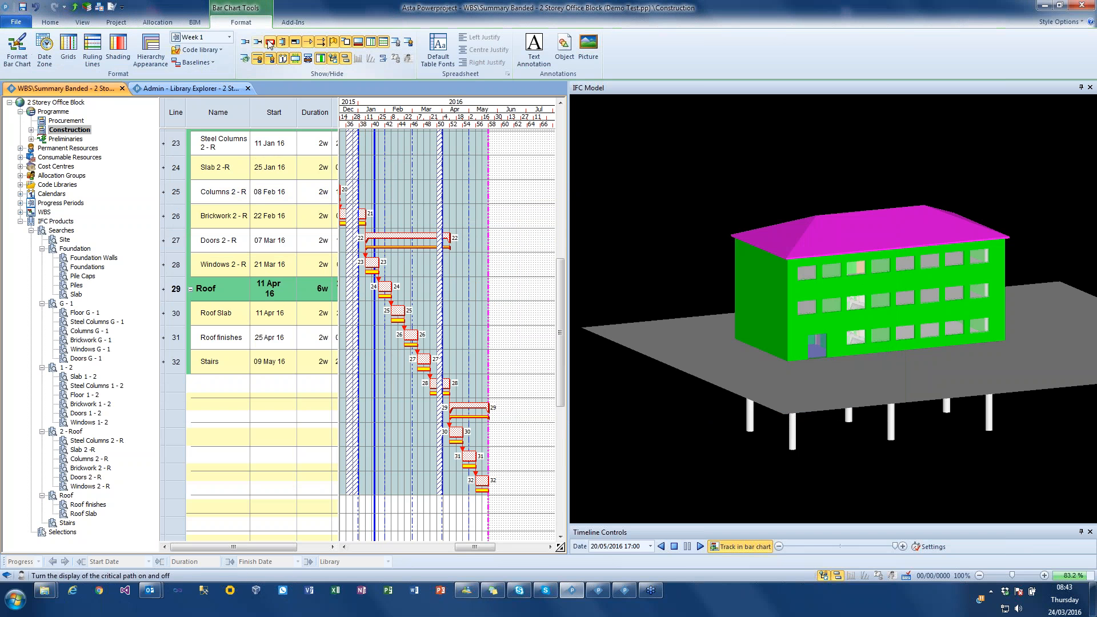
click(269, 43)
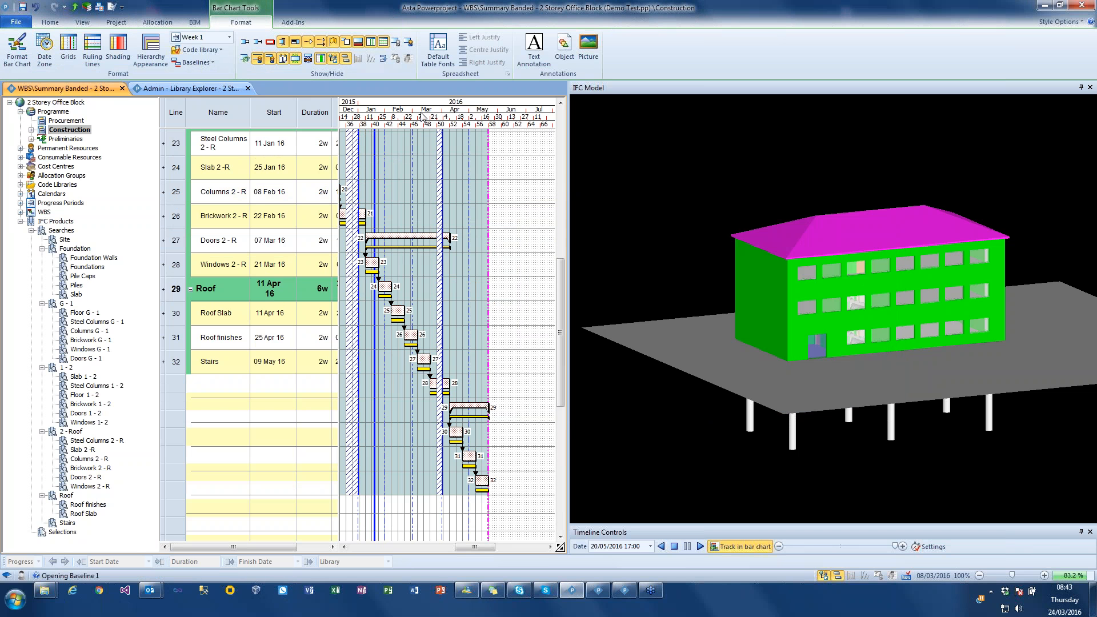
drag(443, 108, 517, 106)
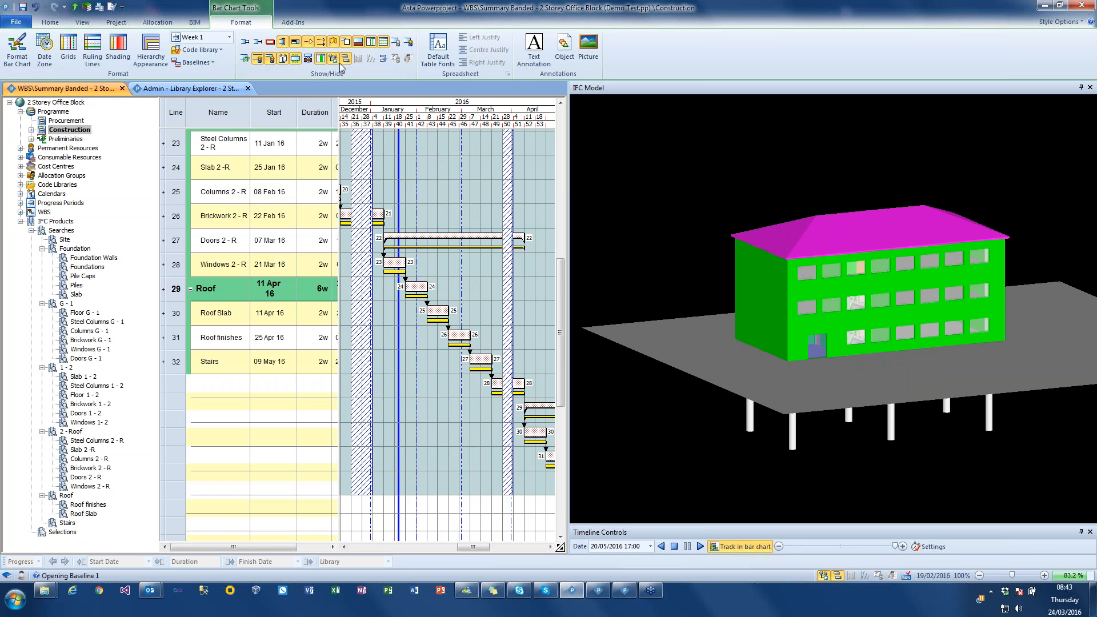
click(296, 59)
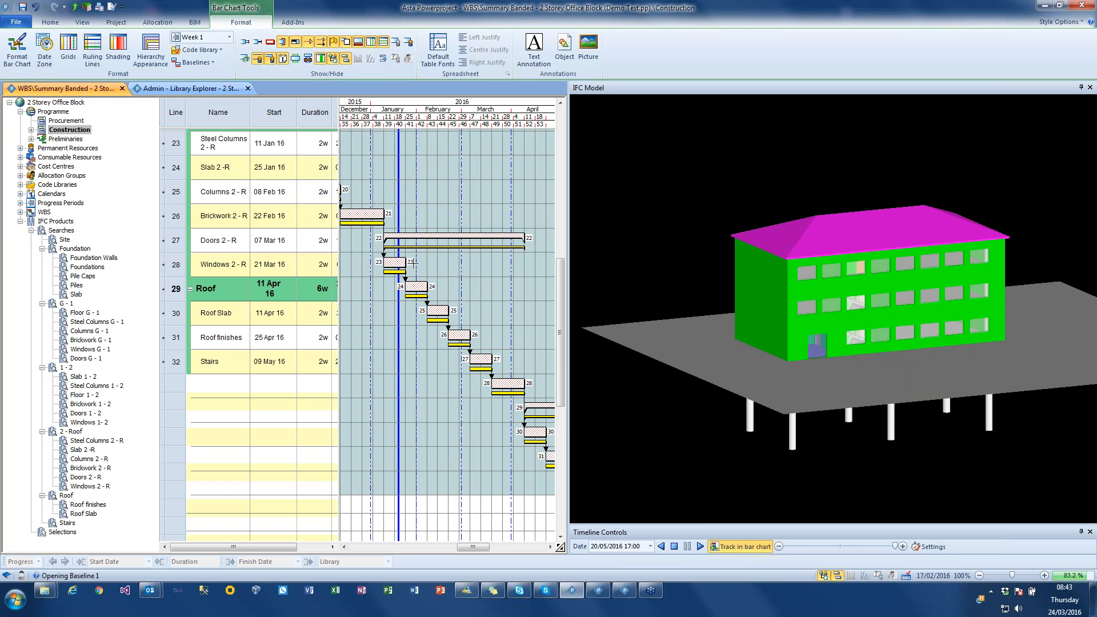
- Extend task bar 14, just before the 1 - 2 group, to about mid-October 2015 and reschedule using the progress entry period
drag(469, 549, 447, 548)
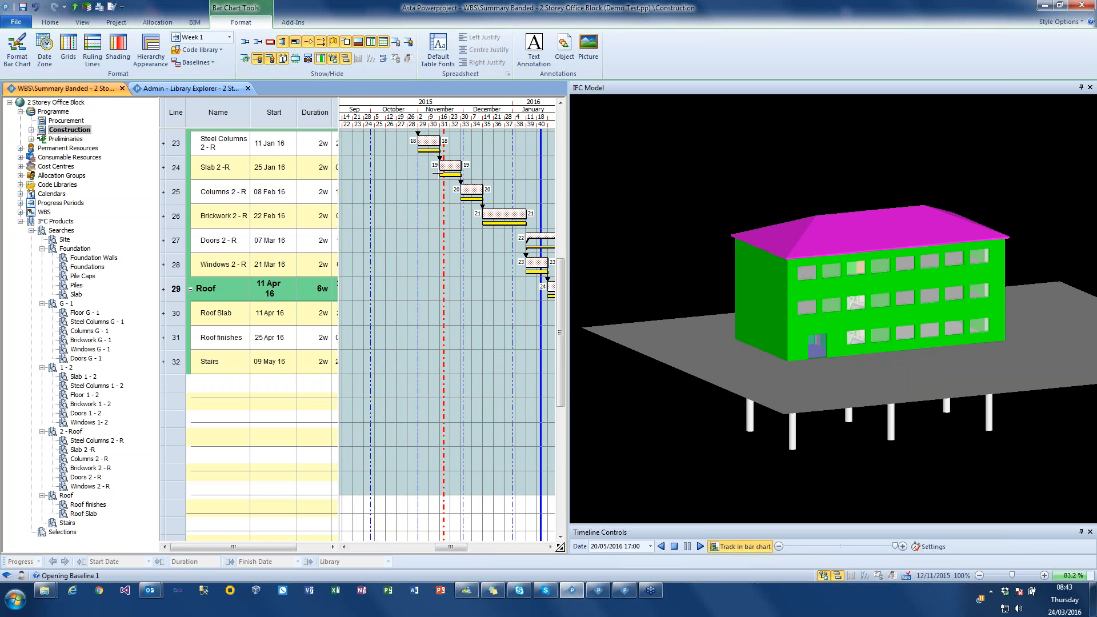
scroll(438, 173, up, 3)
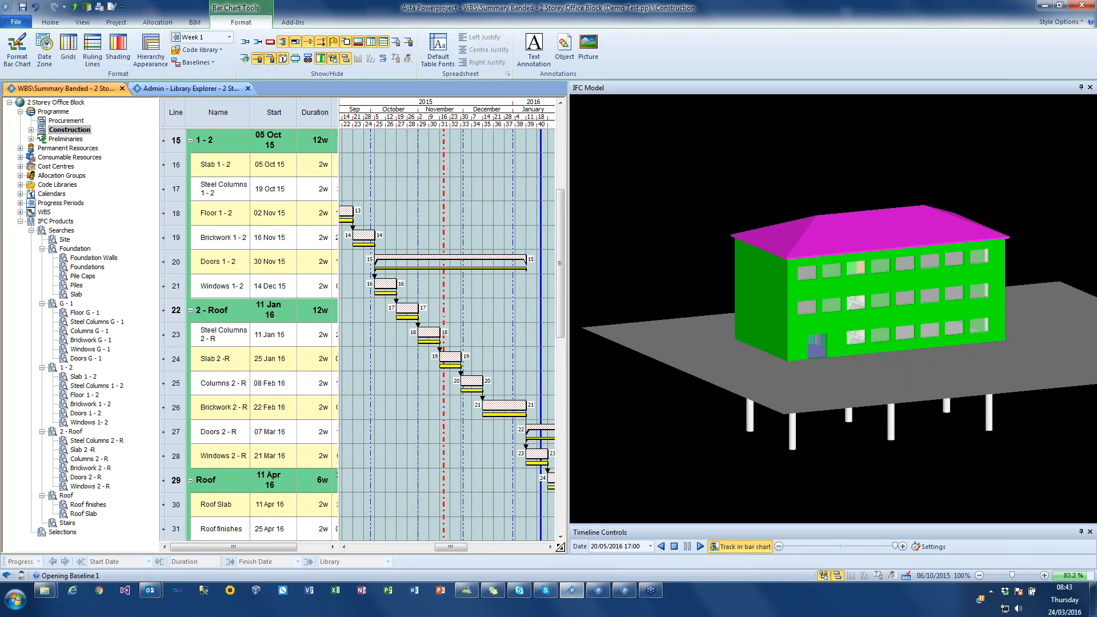
drag(375, 236, 392, 235)
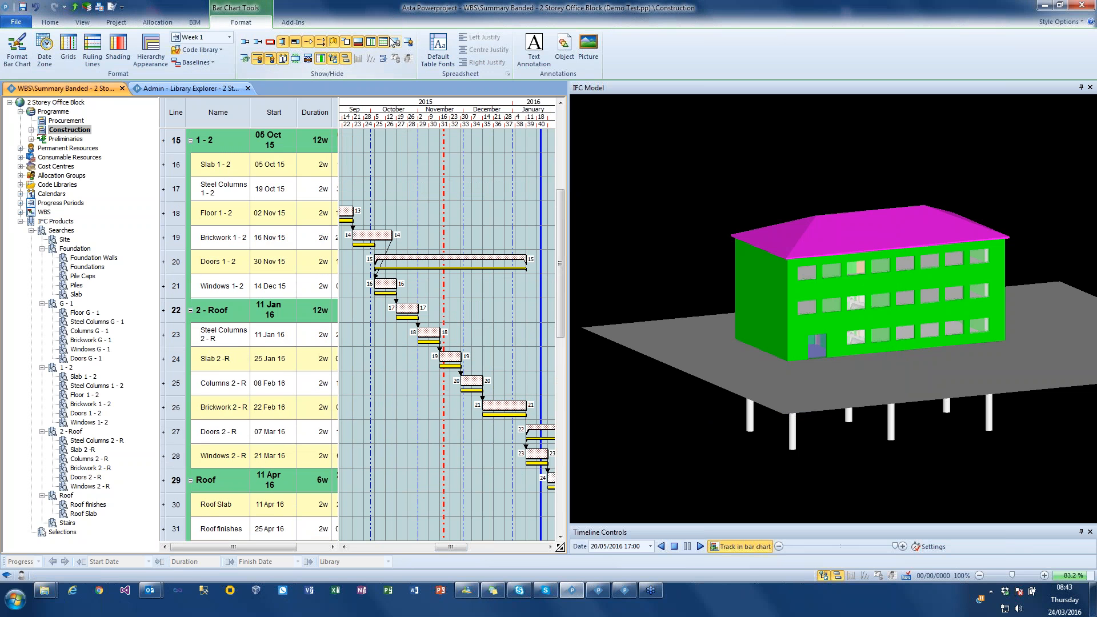
click(51, 22)
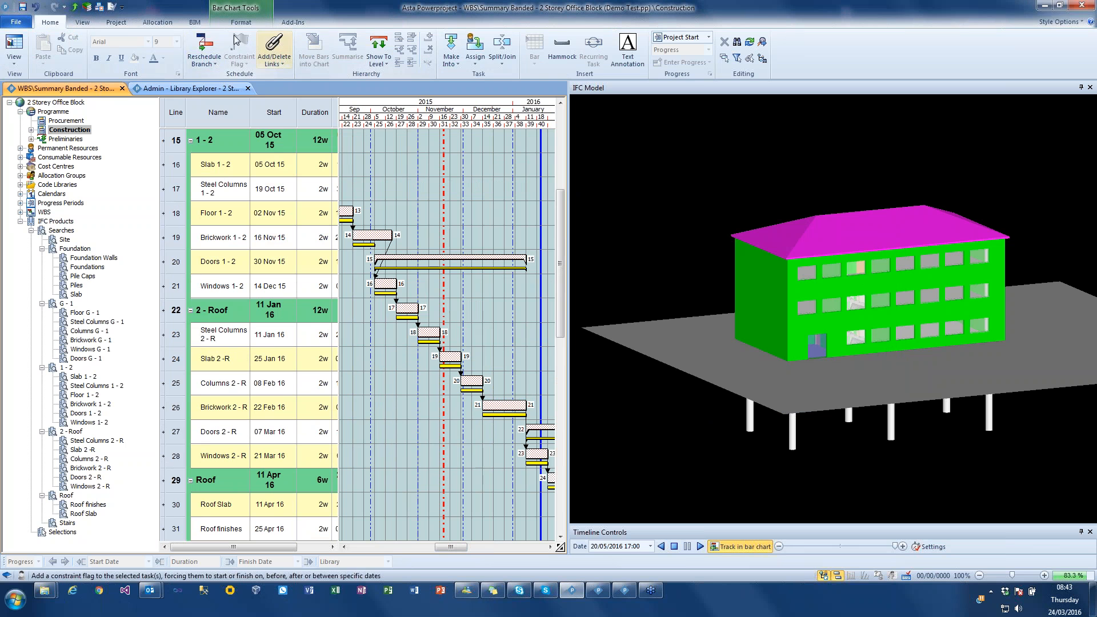
click(204, 46)
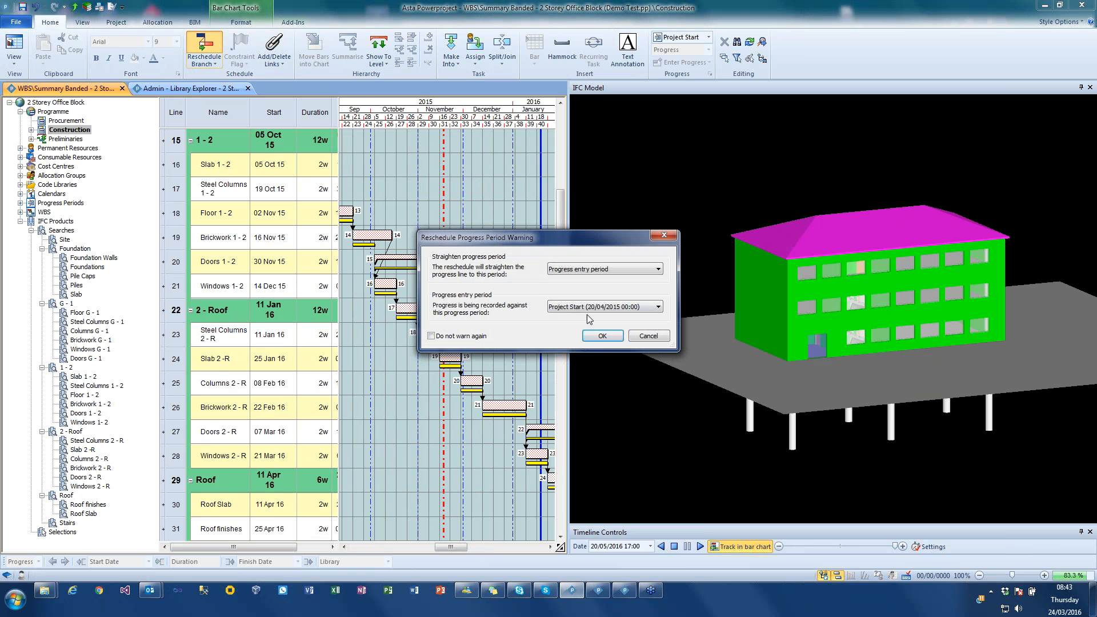
click(601, 336)
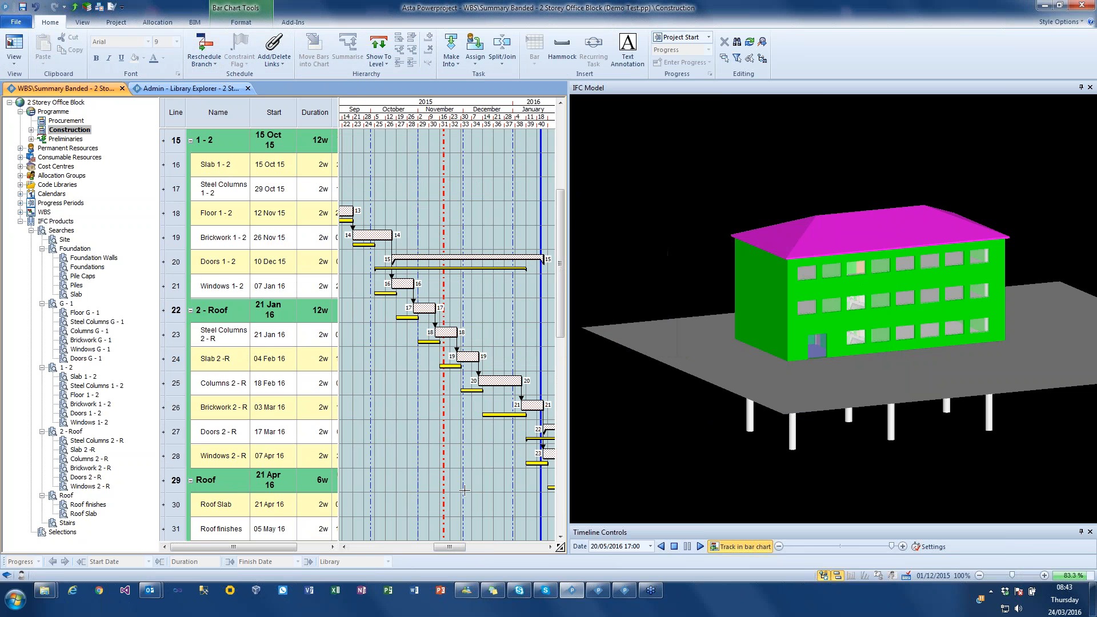
- Lengthen the Columns 2 - R task bar to 3 weeks and reschedule the programme using the progress entry period
drag(460, 547, 469, 547)
scroll(482, 207, down, 1)
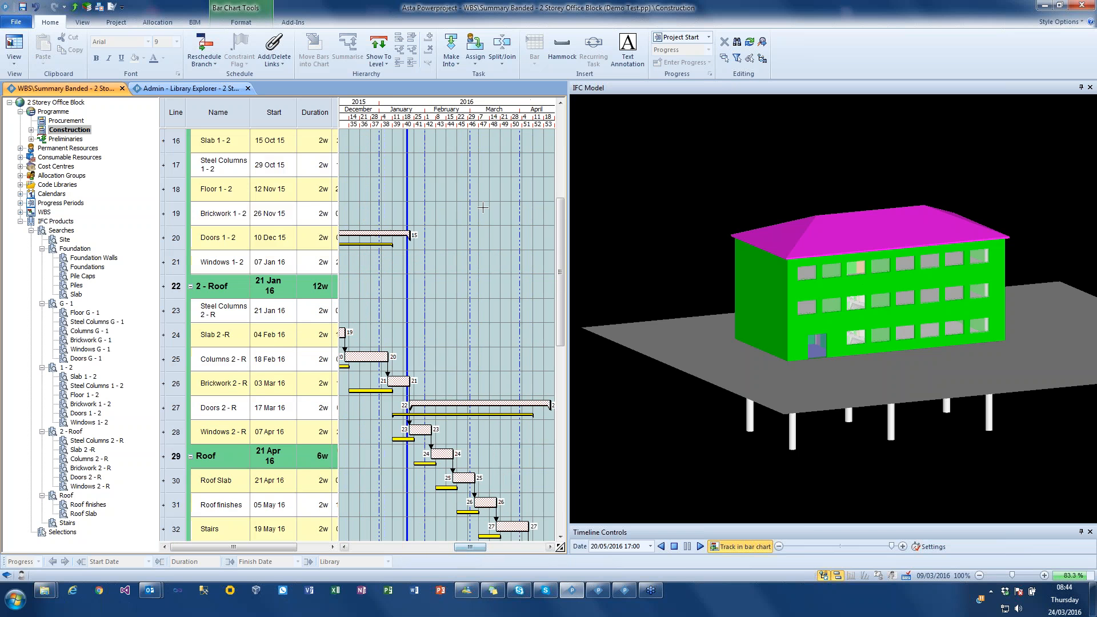
scroll(483, 207, down, 8)
drag(477, 283, 486, 284)
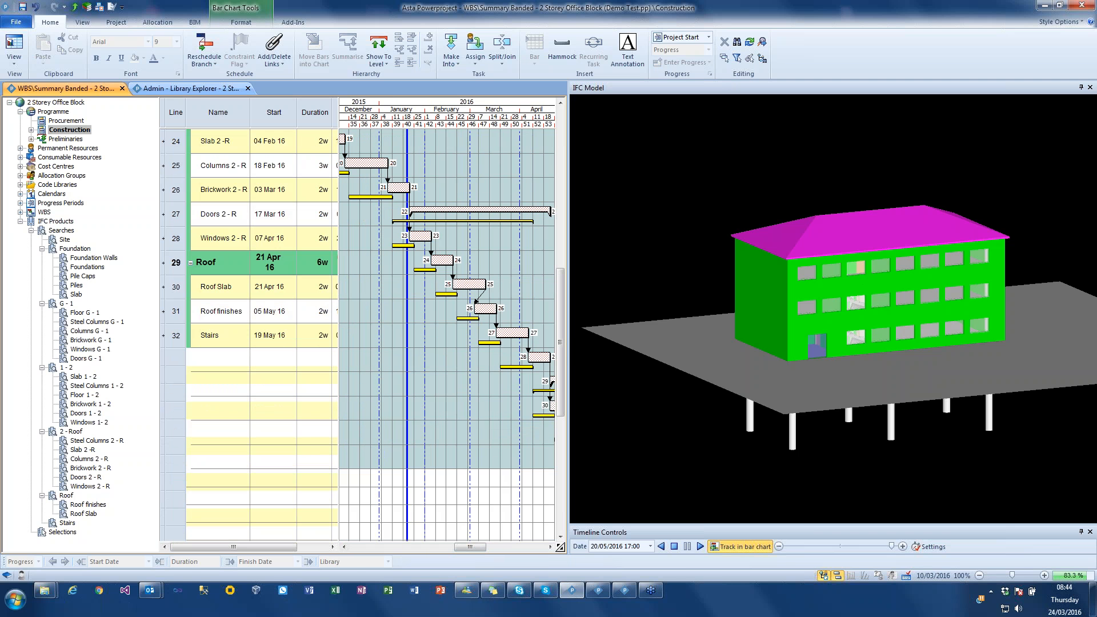
click(204, 45)
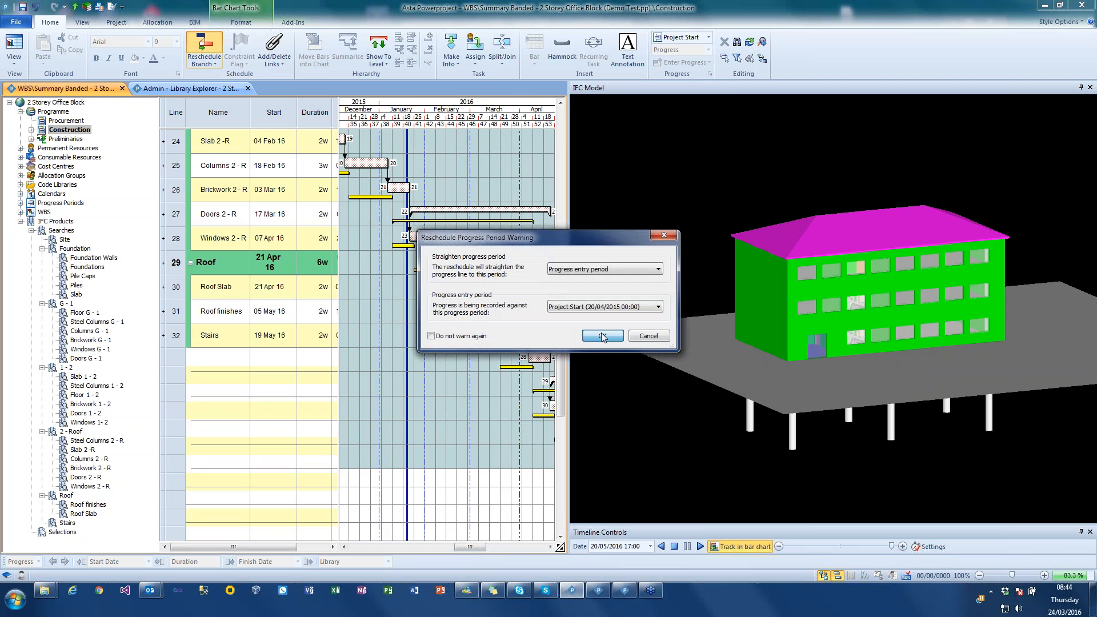
key(Return)
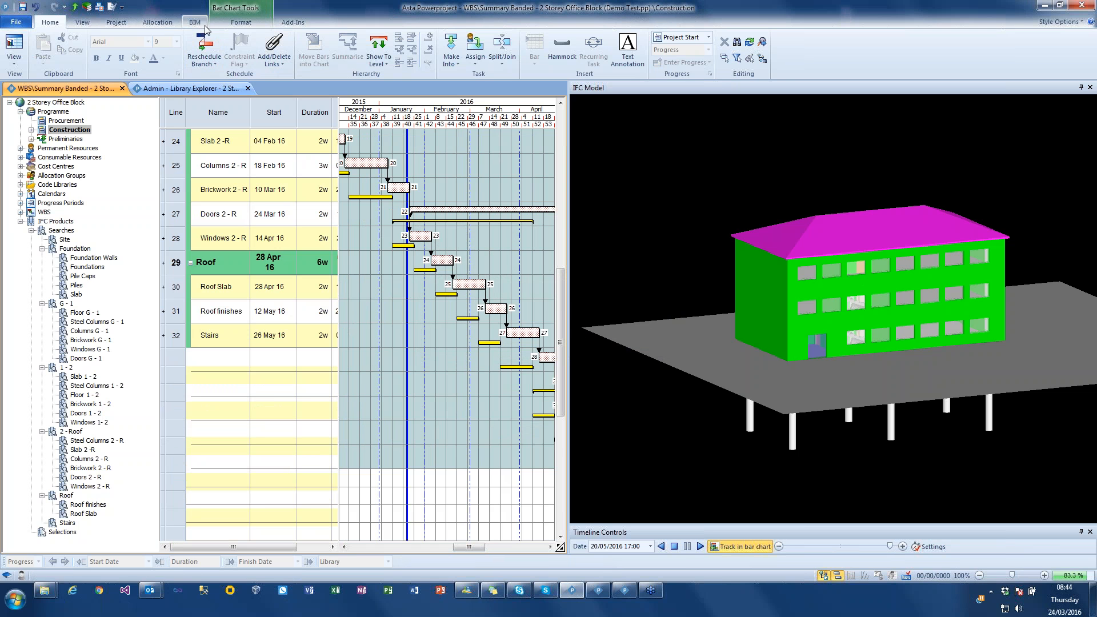
click(39, 10)
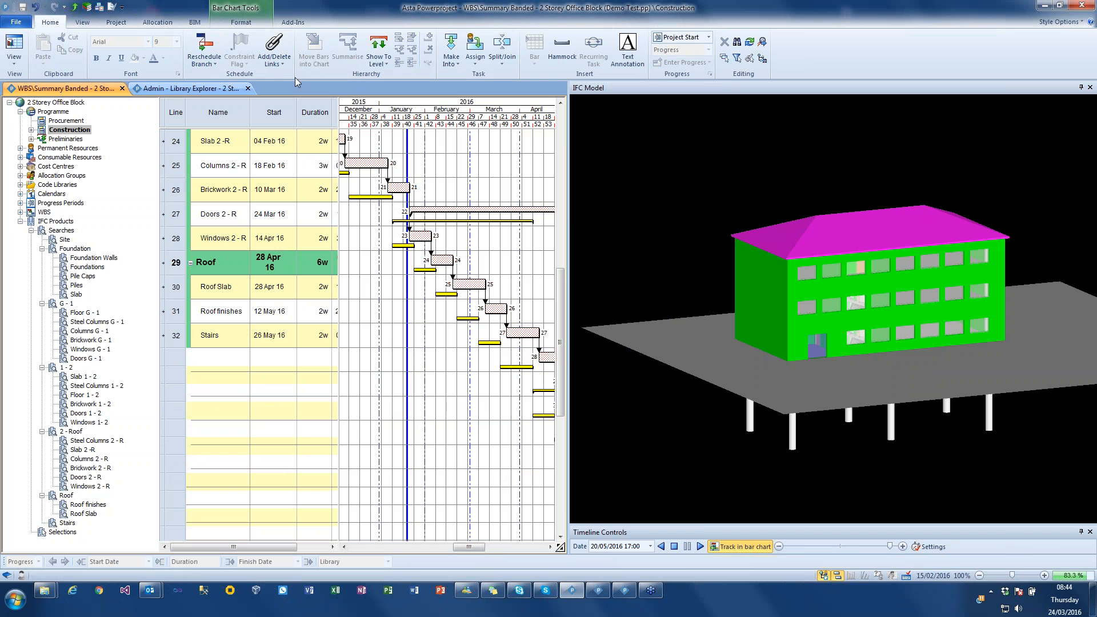
- Turn off timeline tracking in the bar chart and selection tracking for the model
click(194, 21)
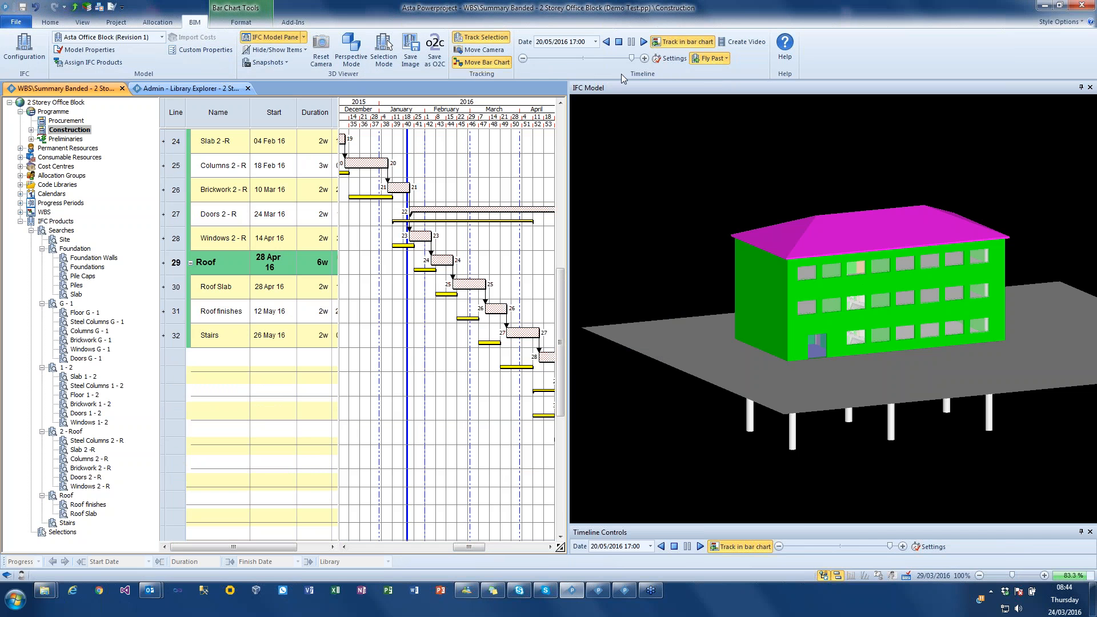
click(682, 42)
click(492, 37)
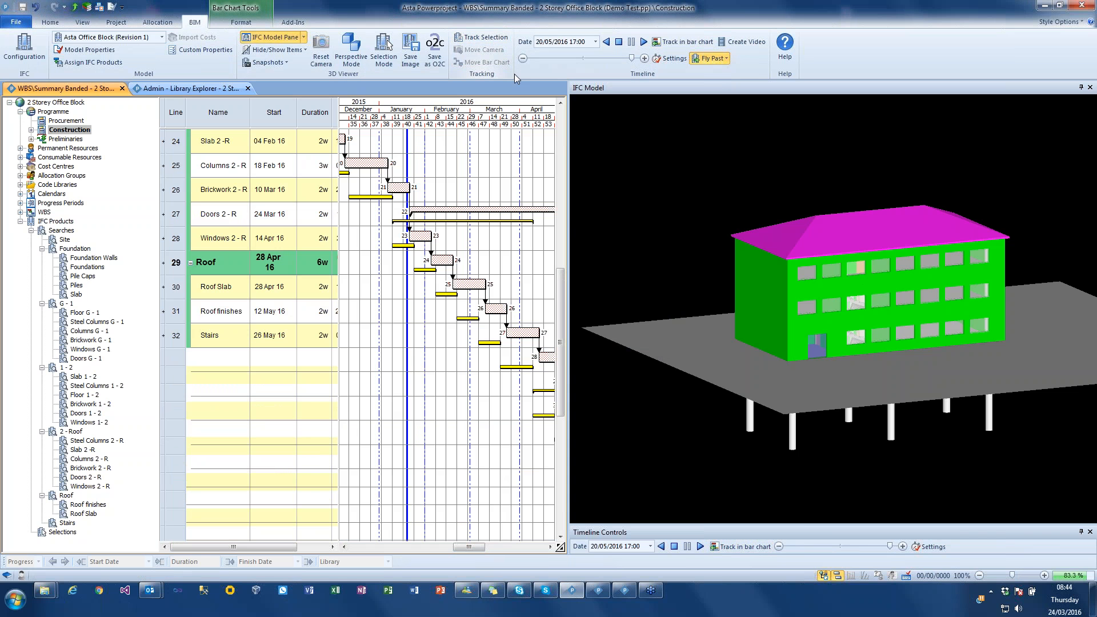
- Set the timeline simulation to use live project dates, highlighting baseline differences, and start the simulation
click(653, 75)
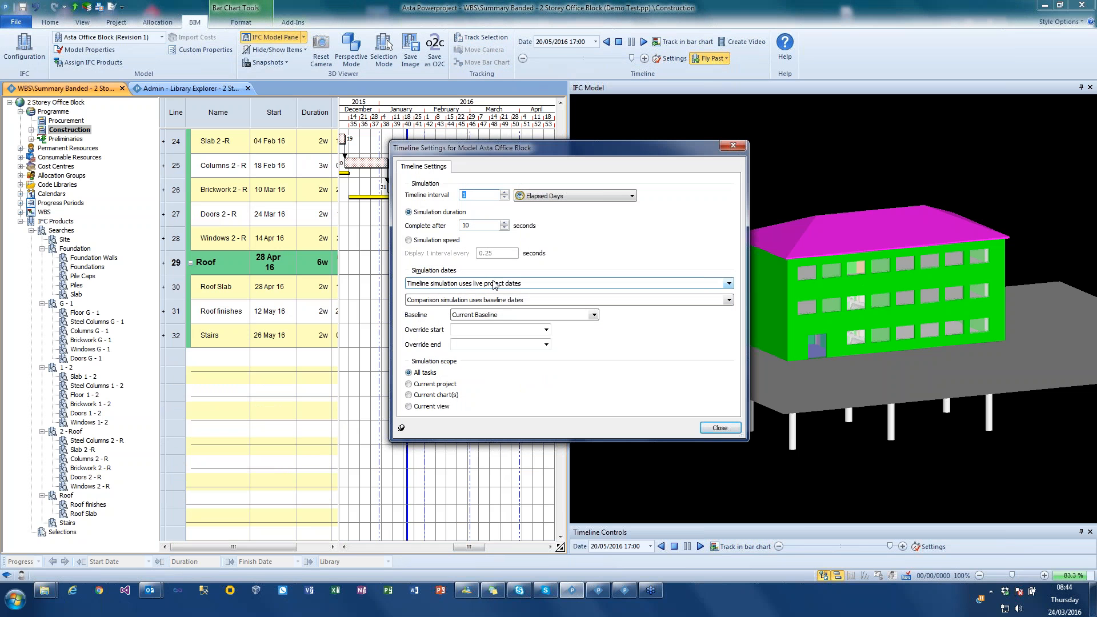
click(495, 284)
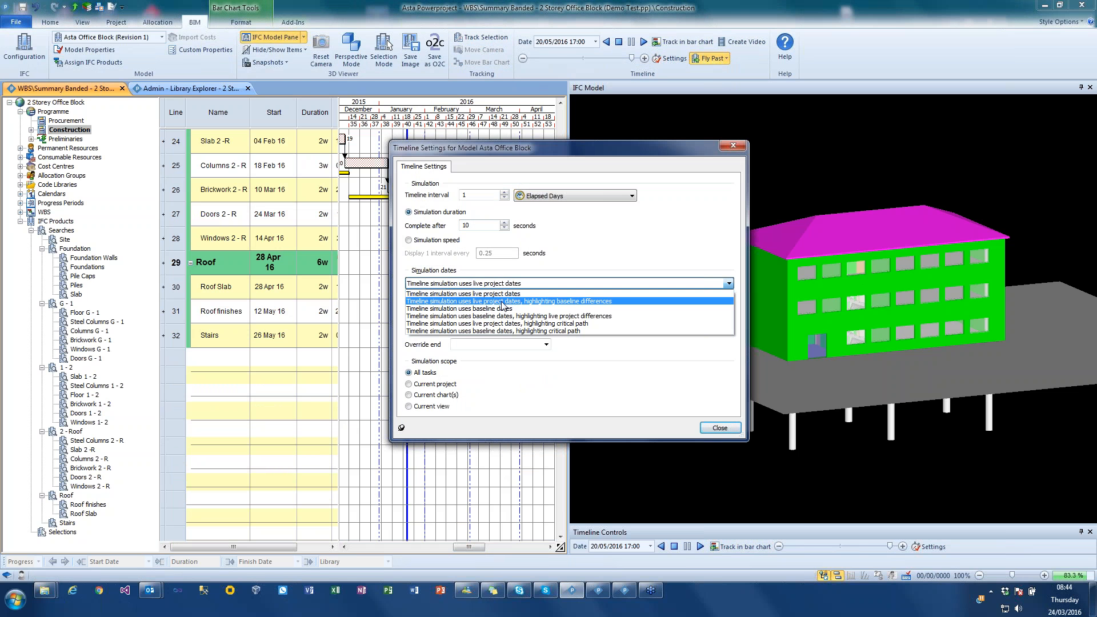
click(507, 302)
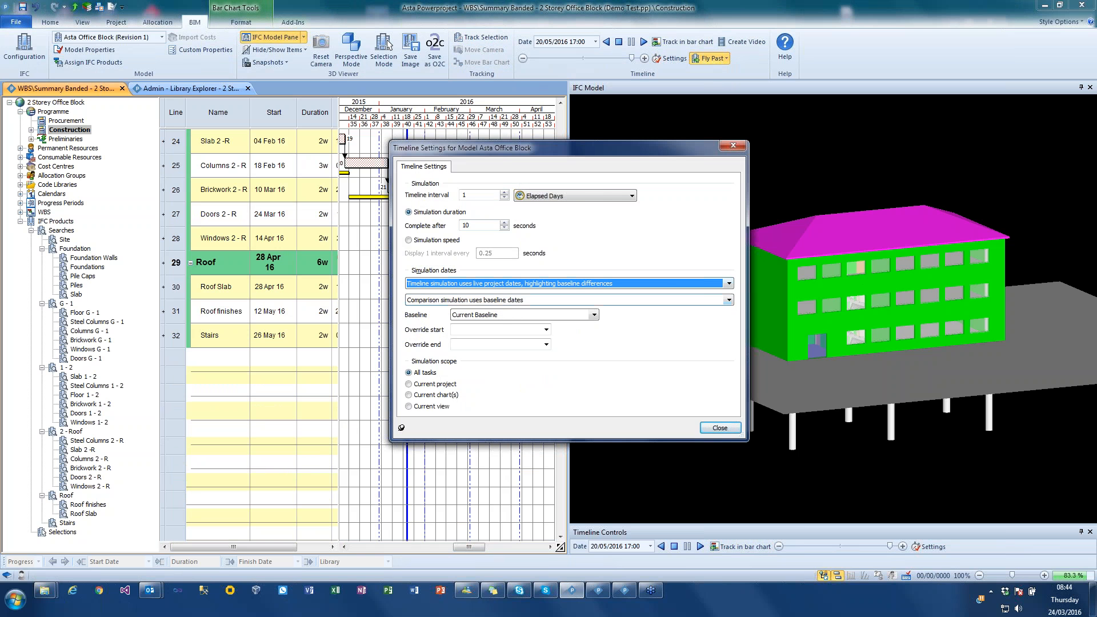
click(718, 427)
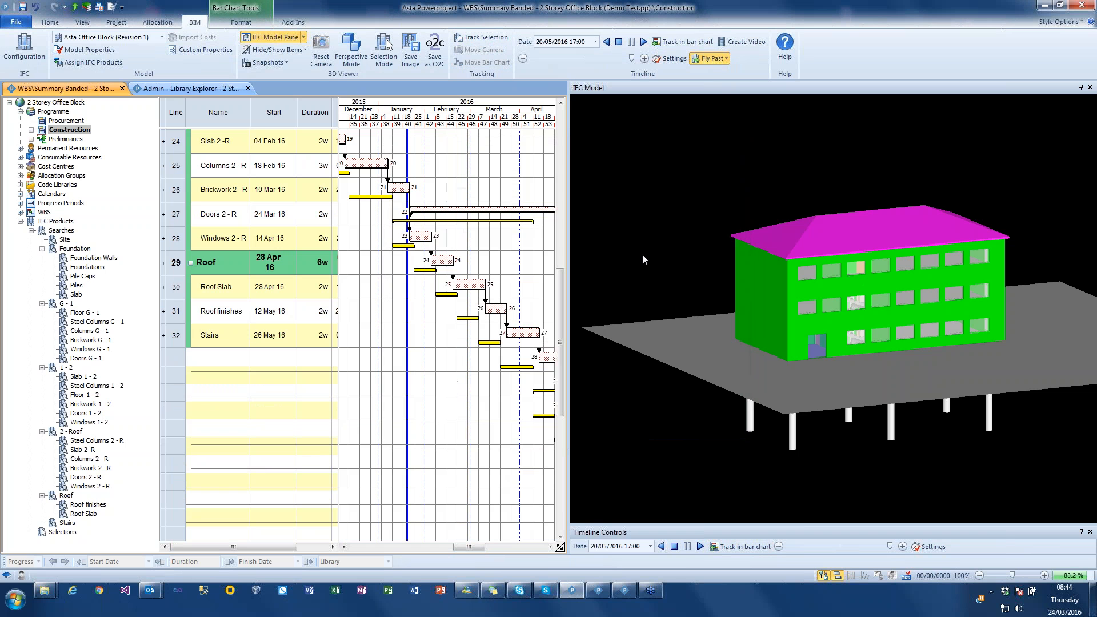
click(643, 43)
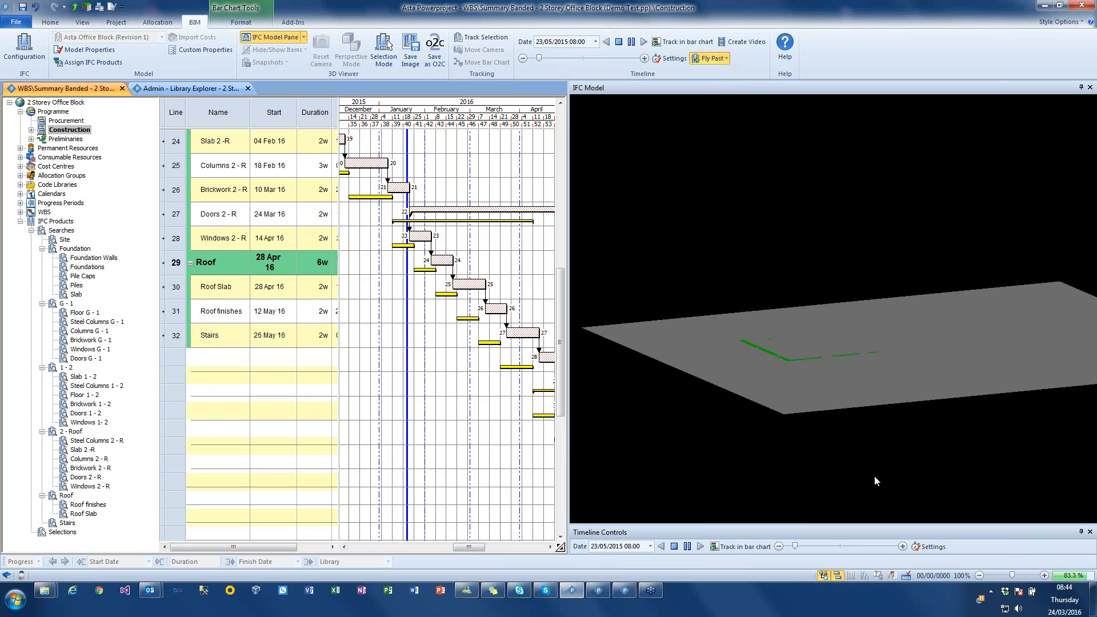
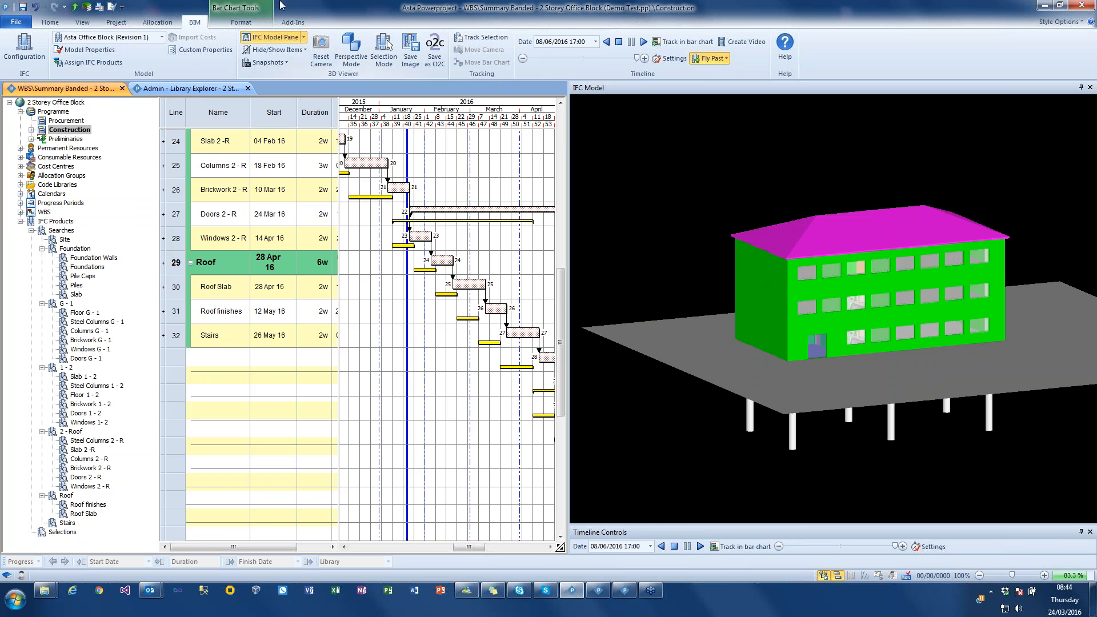
- Move the simulation timeline back to 1 December 2015 to examine the partly built model
drag(637, 59, 590, 74)
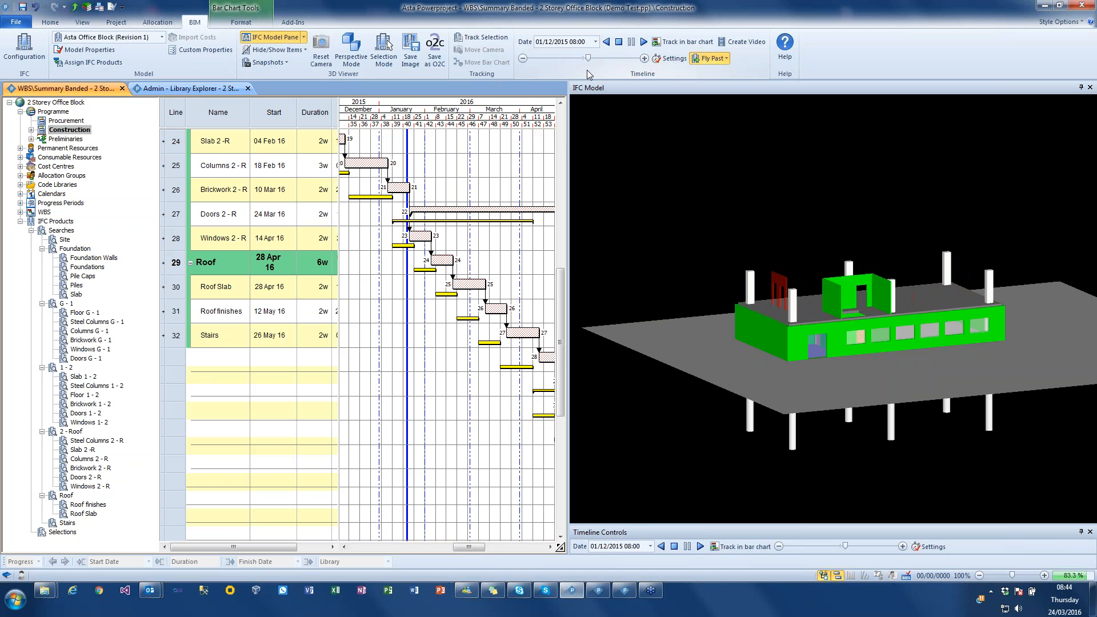
key(ctrl)
key(ctrl)
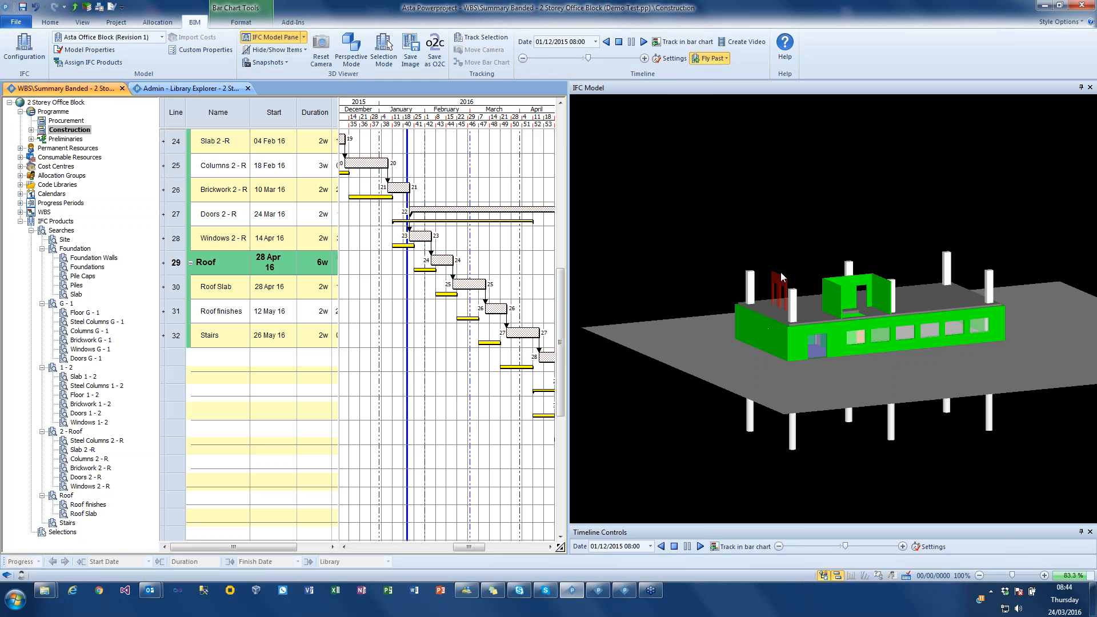
- Turn on selection tracking with bar chart movement and timeline tracking, scrub the timeline to 22 November 2015, and stop it
click(484, 37)
click(486, 62)
drag(584, 60, 590, 60)
click(672, 43)
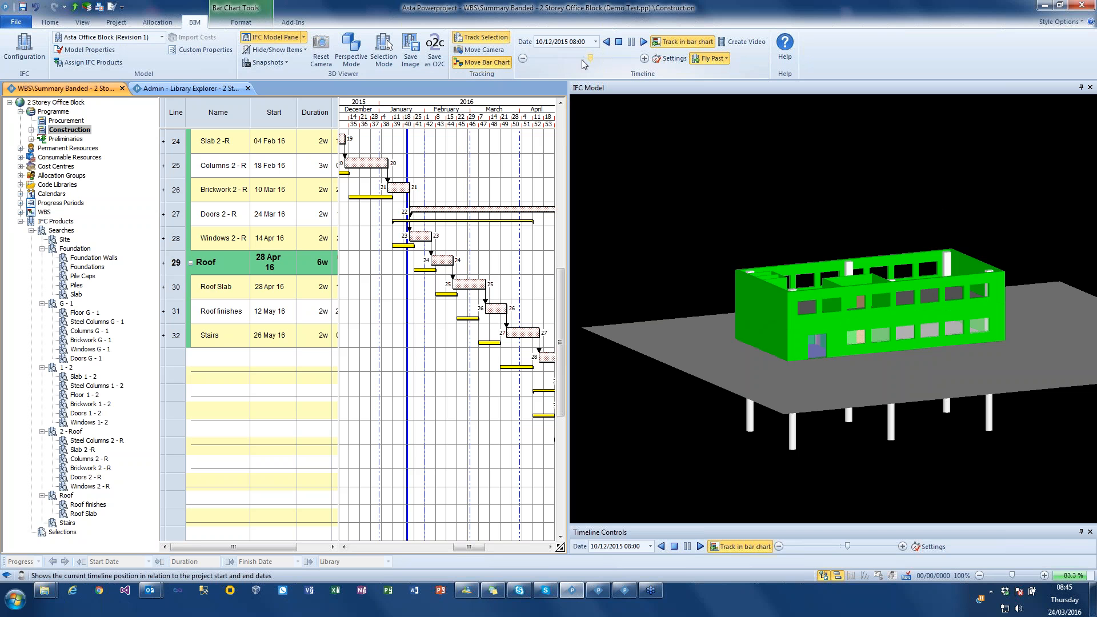
drag(595, 60, 587, 63)
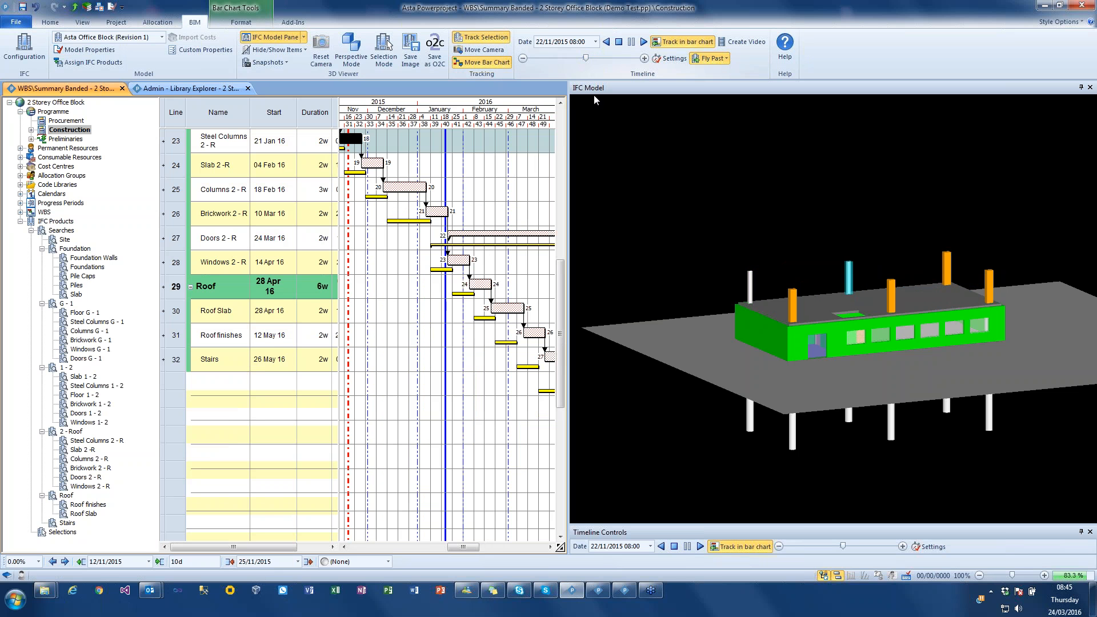
click(618, 42)
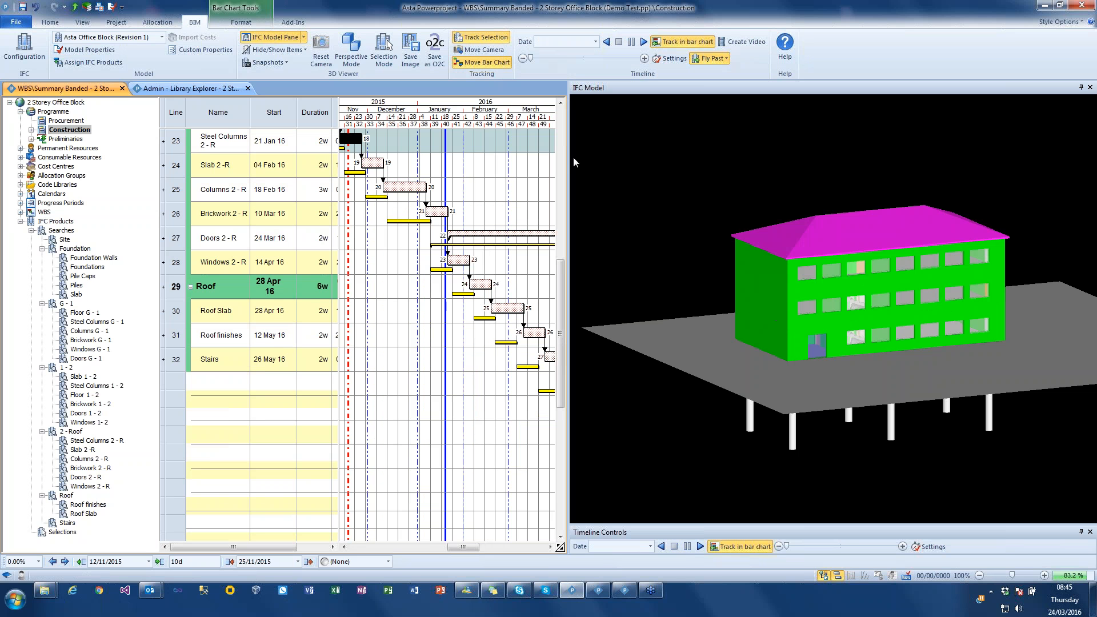
- Show the IFC comparison model beside the IFC model, enlarge its pane, and match it to the IFC model viewpoint
drag(570, 166, 671, 160)
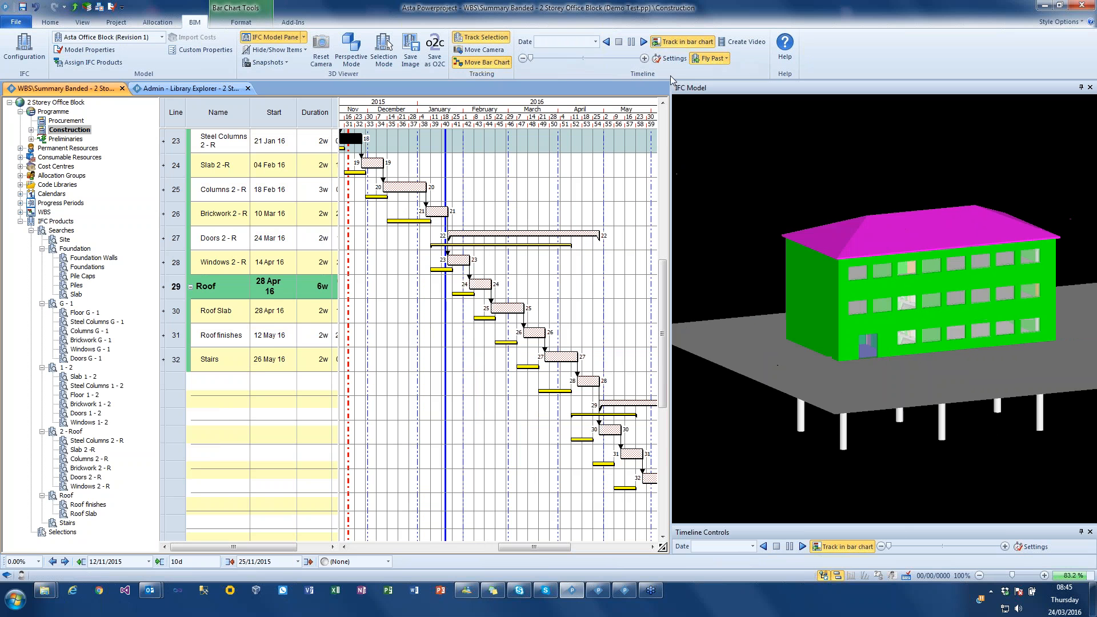
click(304, 37)
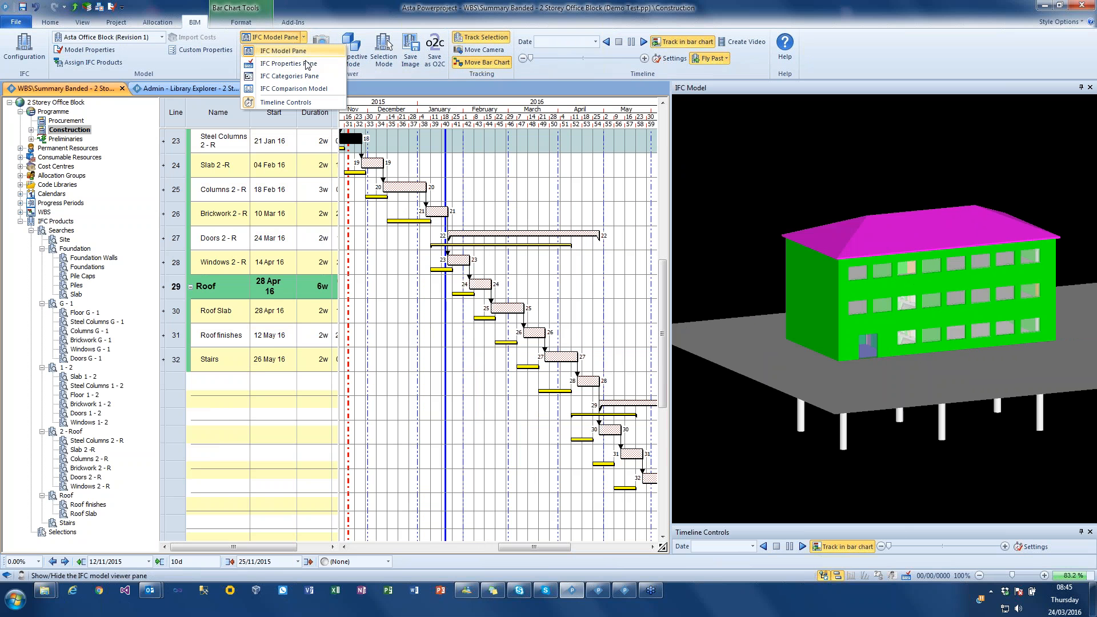
click(297, 87)
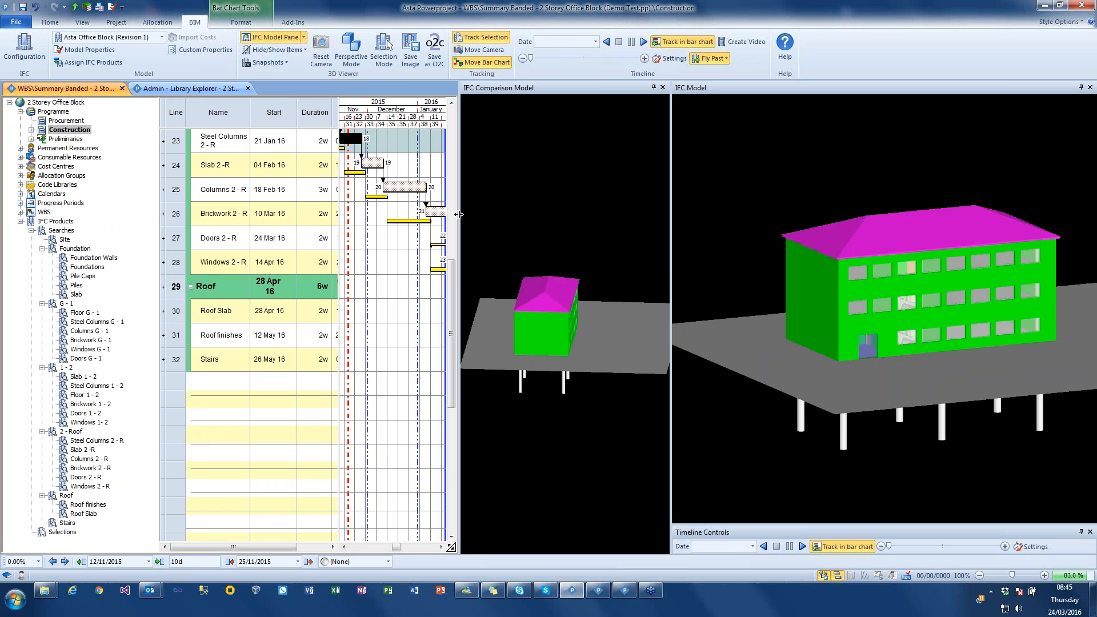
drag(459, 214, 341, 214)
right_click(517, 209)
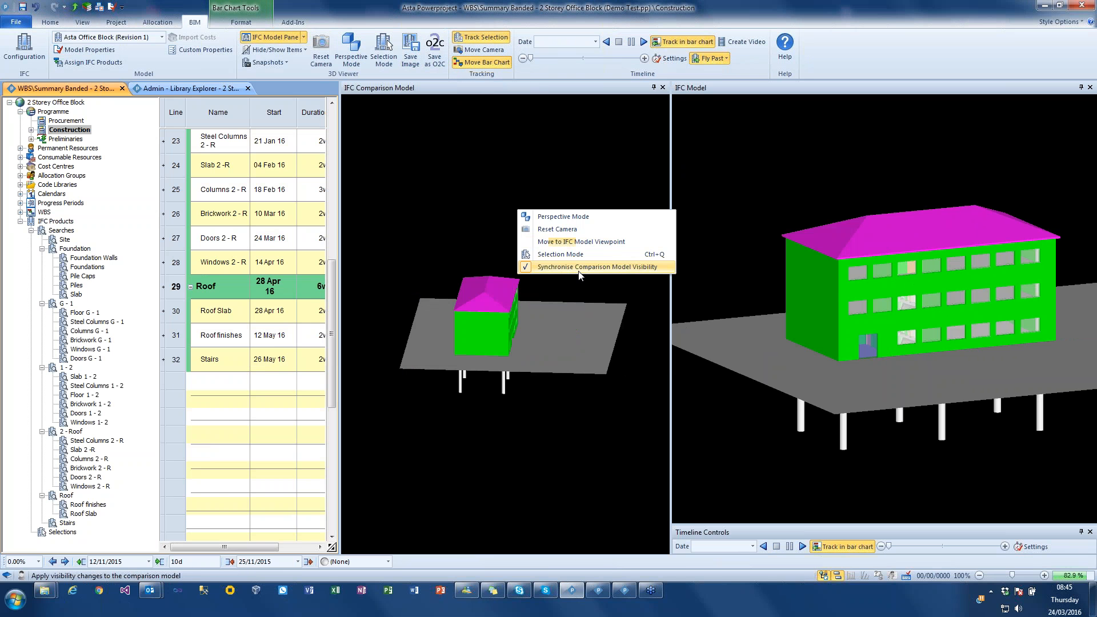
click(605, 245)
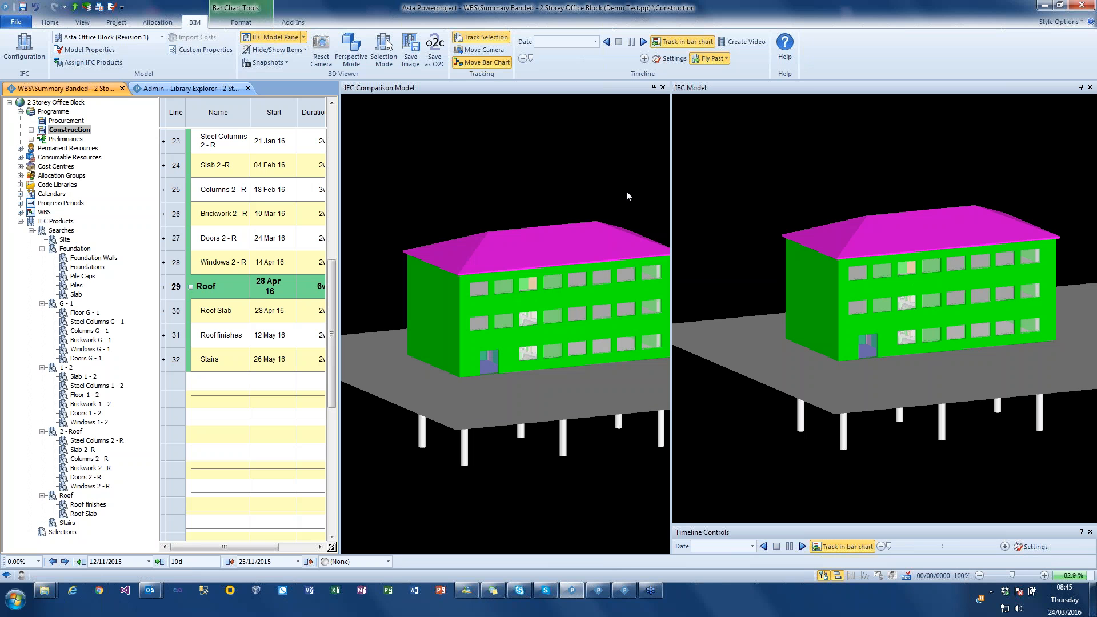
- Set the timeline simulation to live project dates, the comparison simulation to baseline dates, and the simulation duration to 20 seconds
click(668, 58)
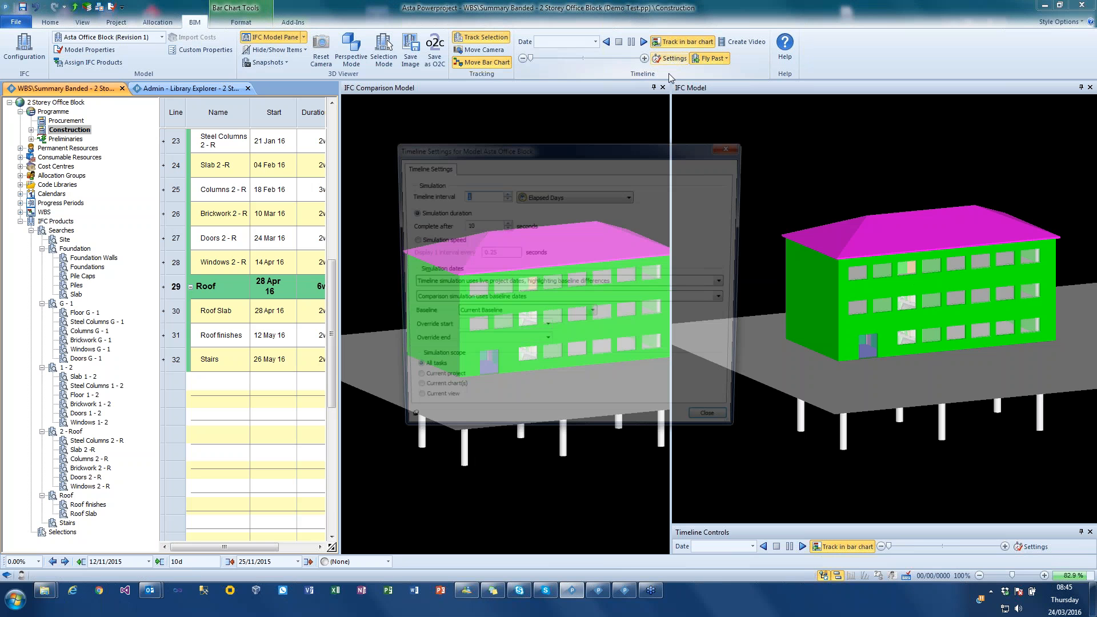
click(537, 284)
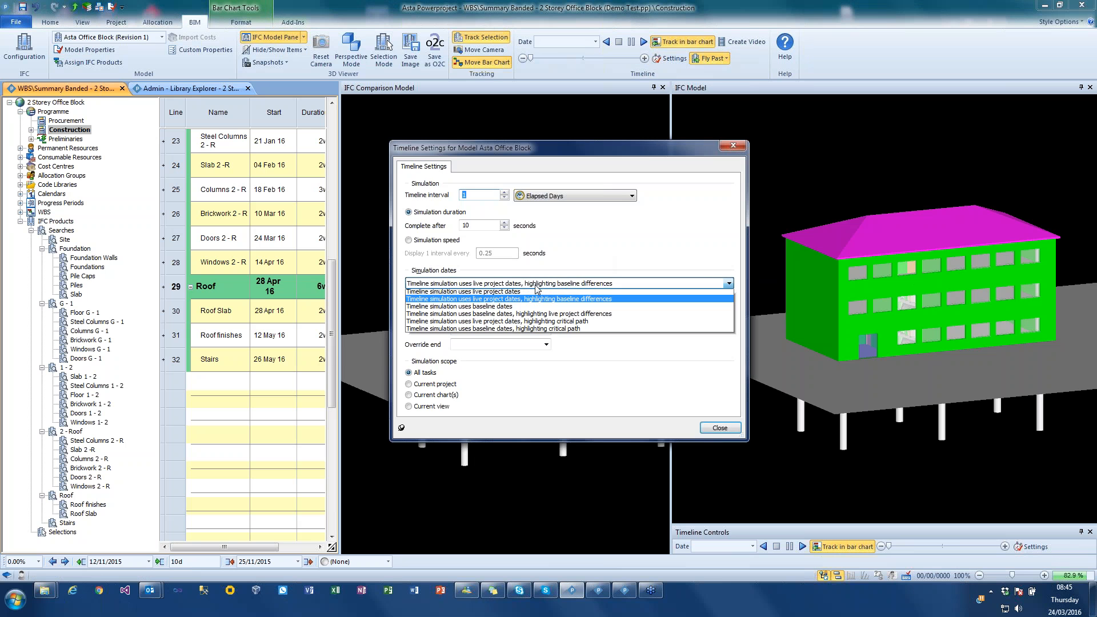
click(507, 294)
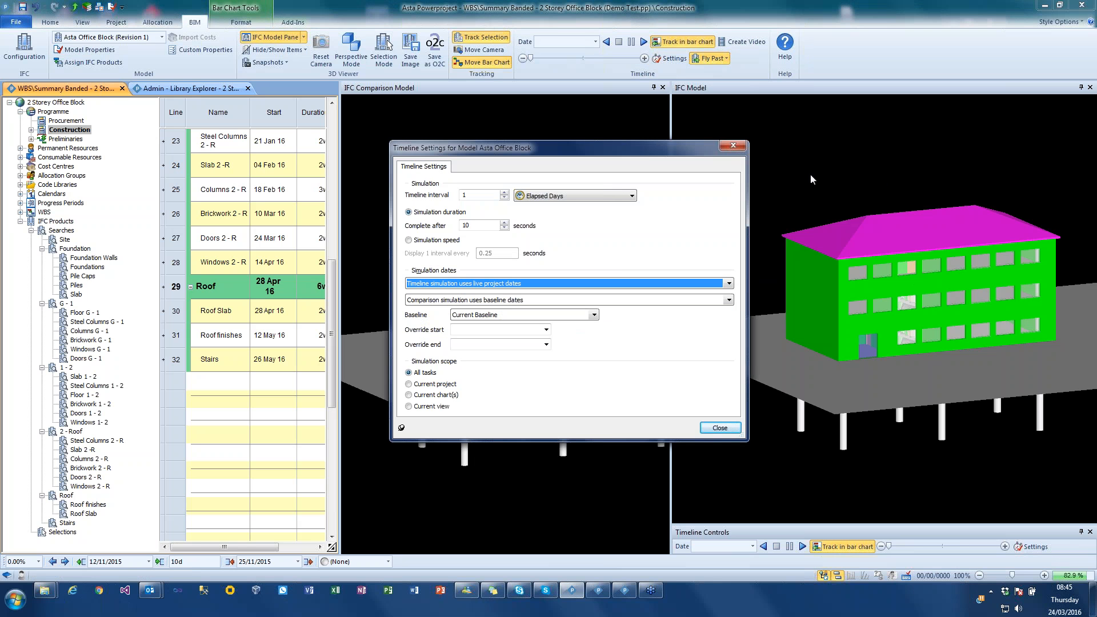
click(504, 301)
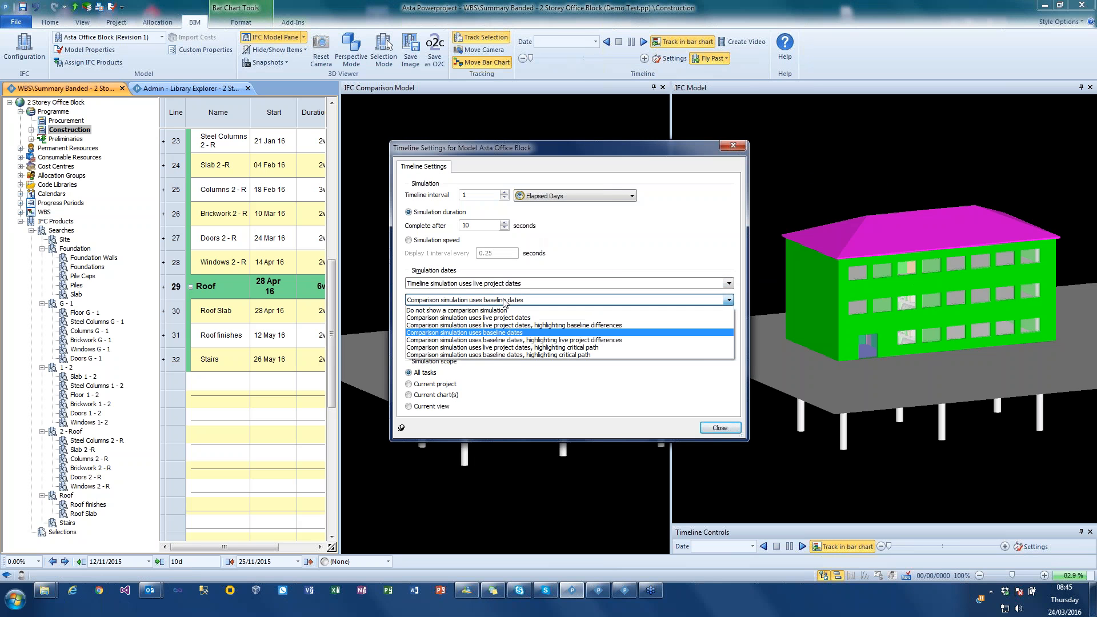
click(506, 333)
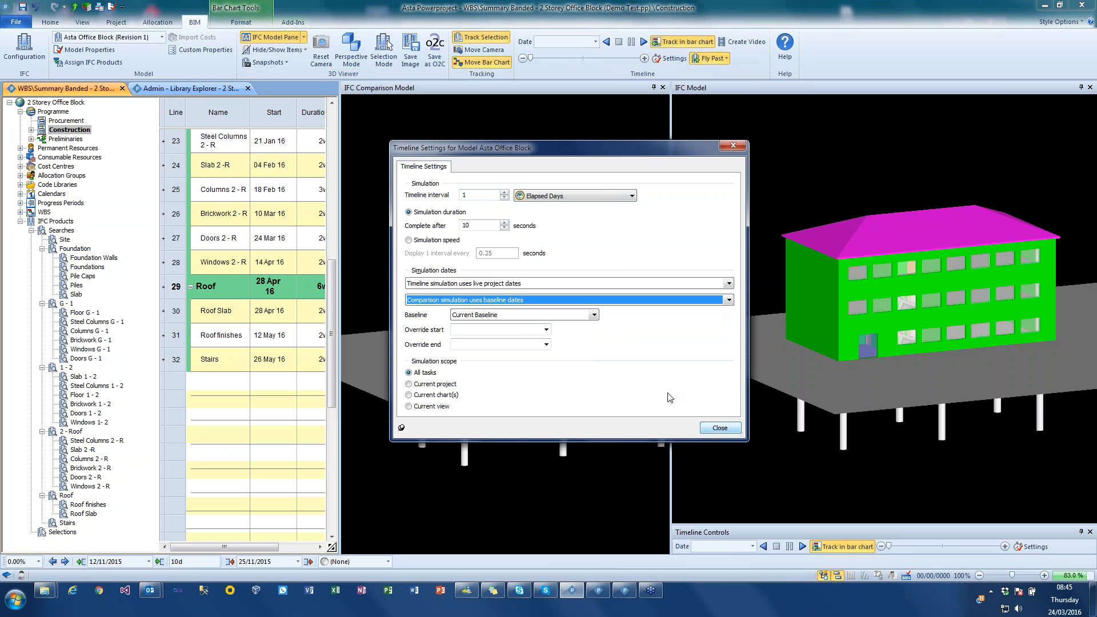
double_click(467, 226)
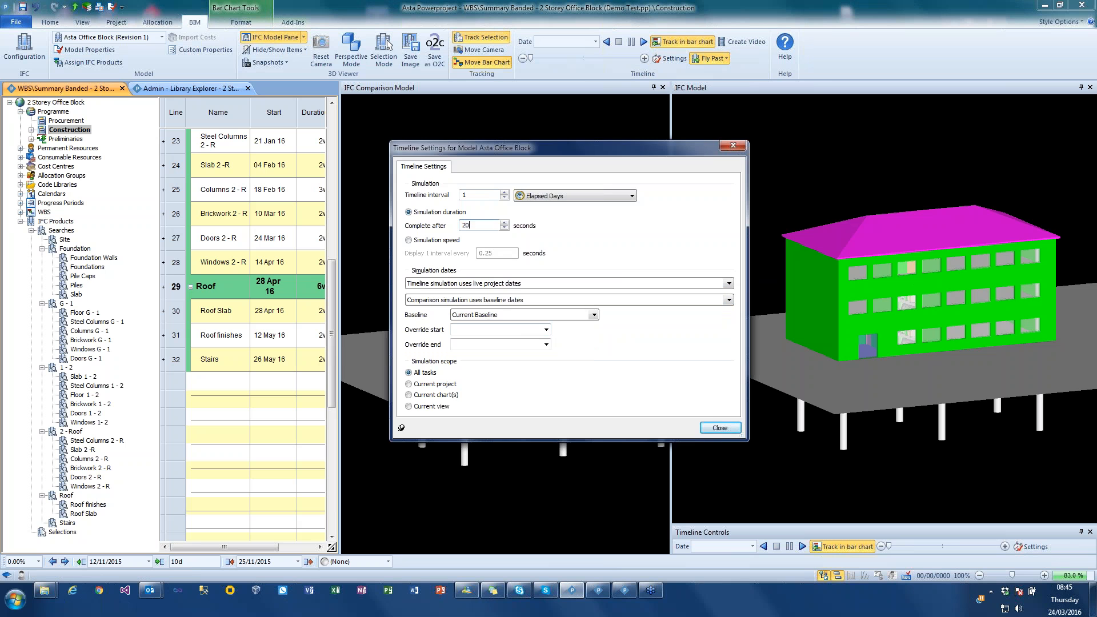
text(20)
key(Return)
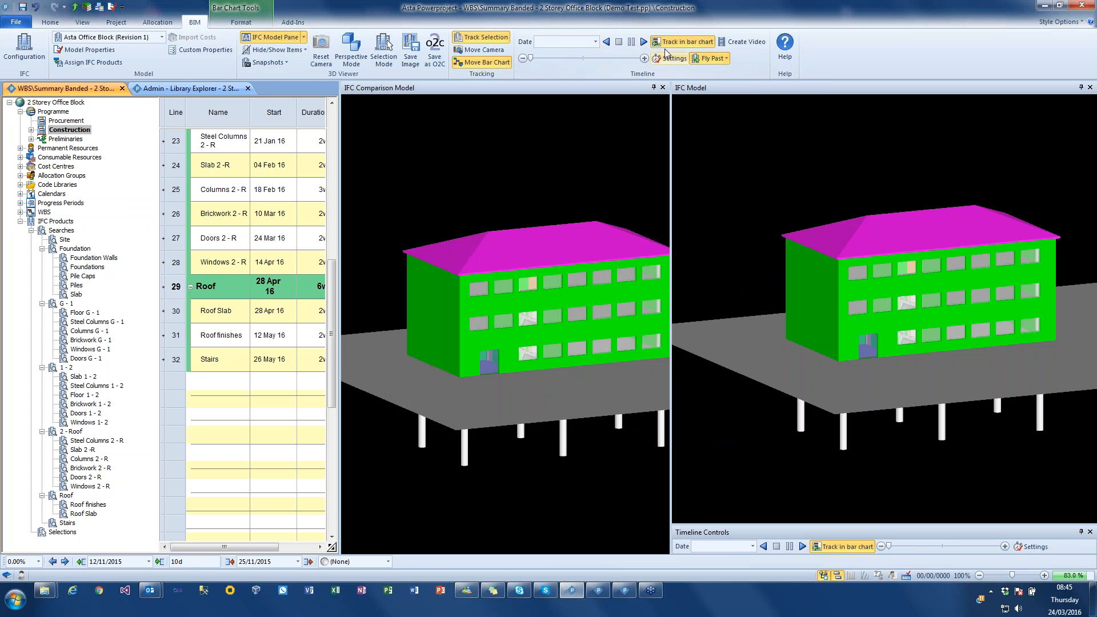
- Turn off timeline tracking in the bar chart, run the comparison simulation, and pause it in early January 2016
click(681, 42)
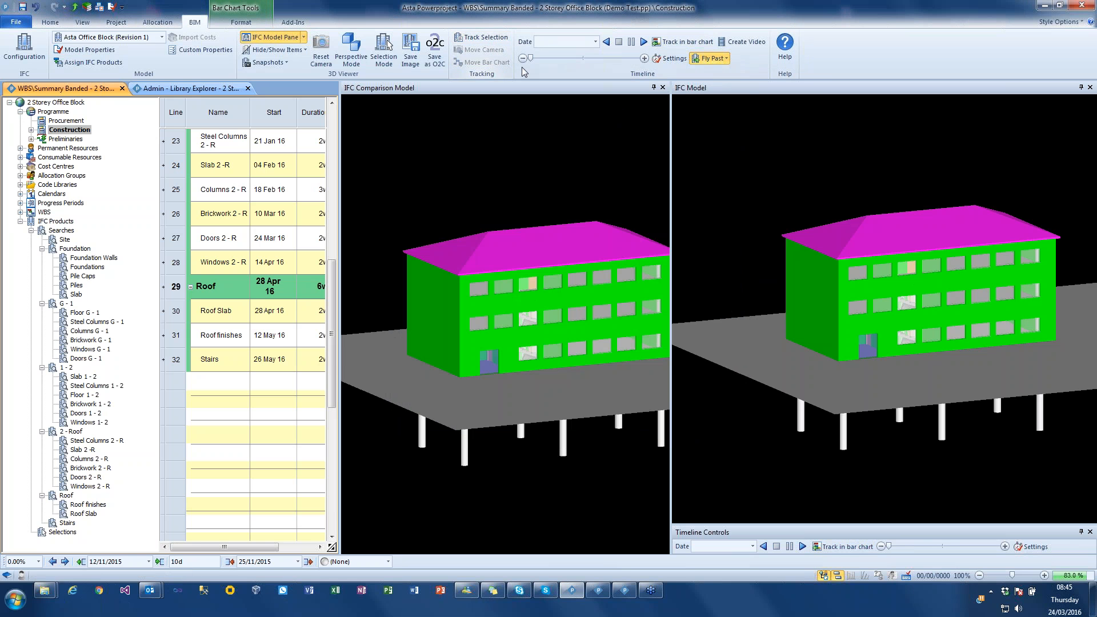
click(643, 42)
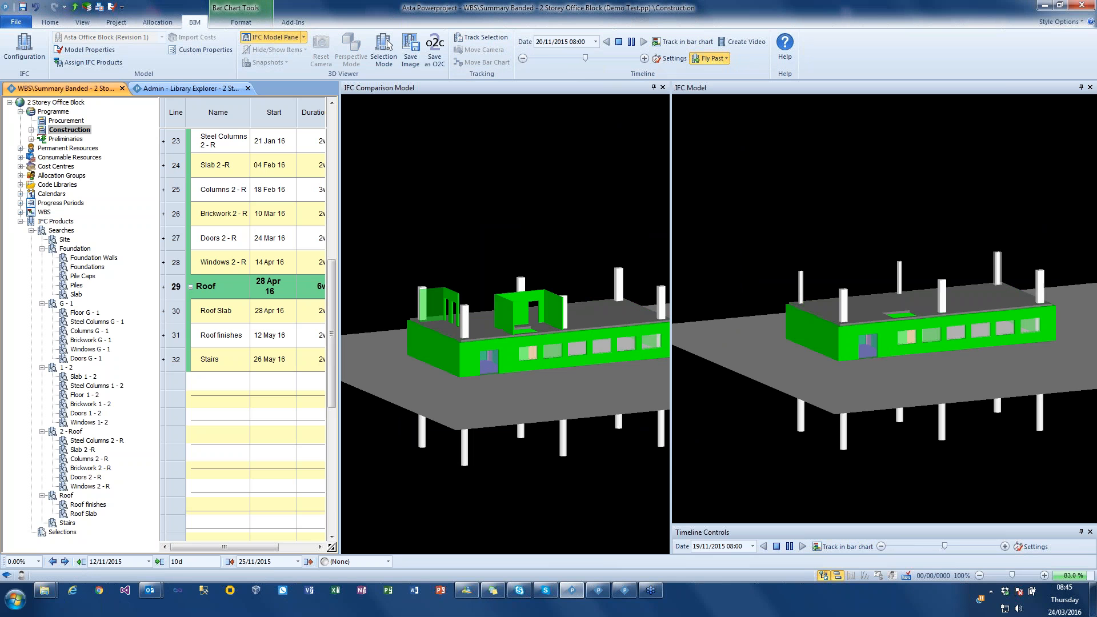
click(630, 44)
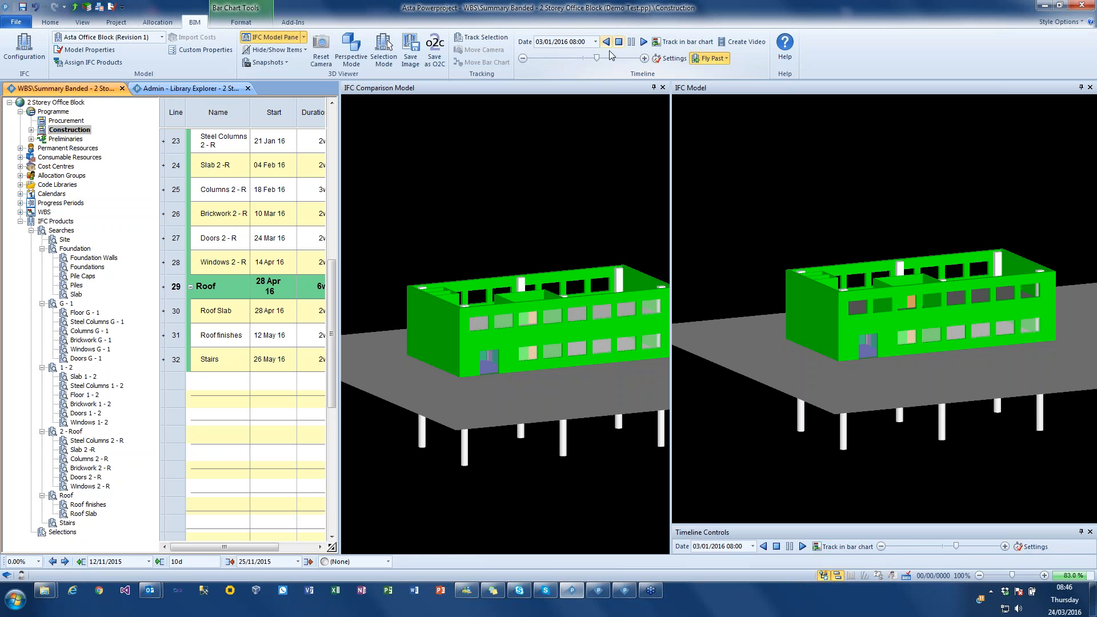
- Rewind the simulation to 27 November 2015, compare the live and baseline models, and stop the timeline
drag(597, 58, 586, 58)
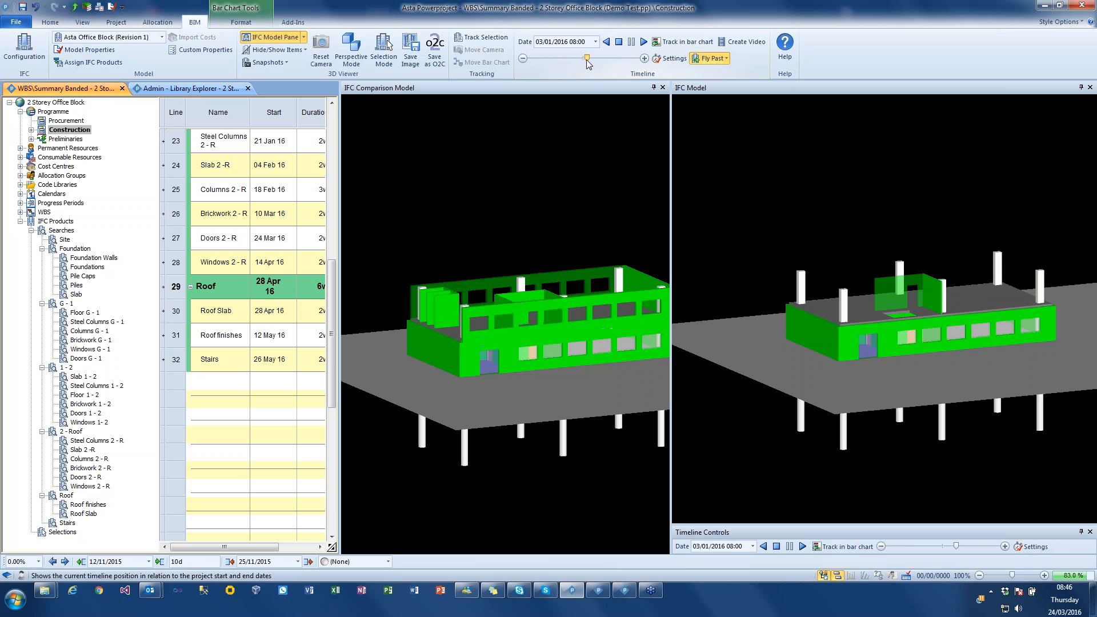
drag(797, 274, 615, 239)
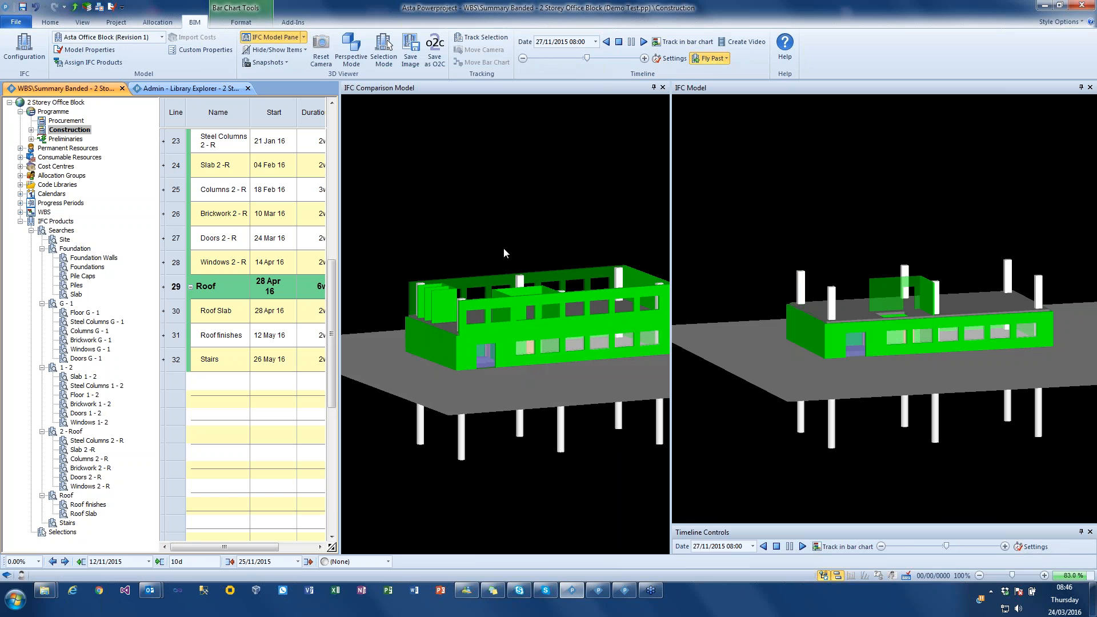
click(618, 42)
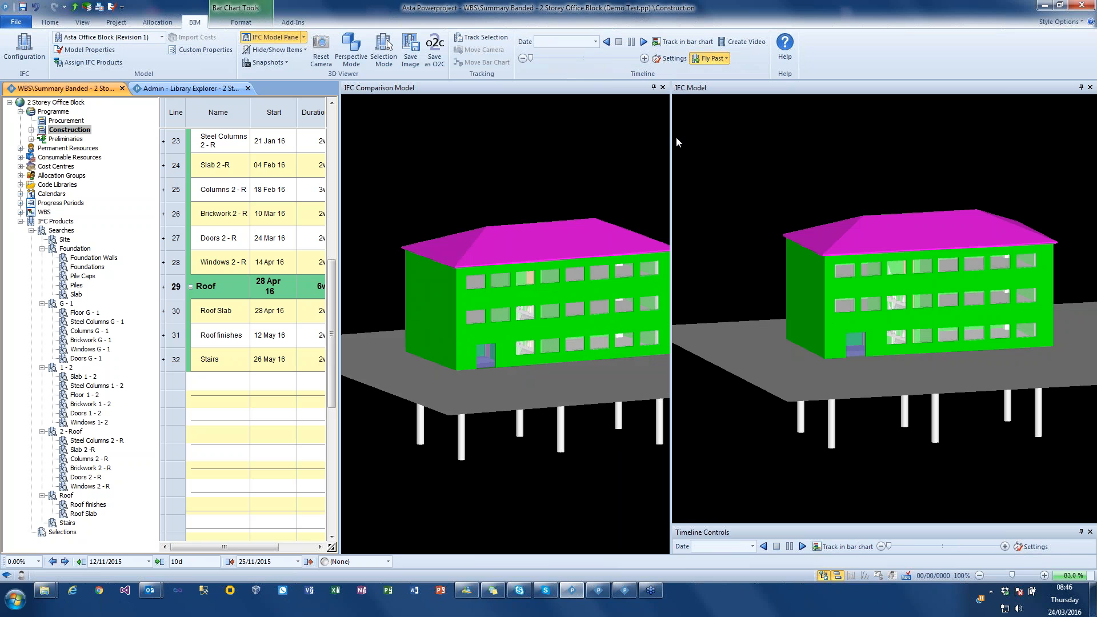
- Close the IFC comparison model pane
click(722, 59)
click(643, 98)
click(663, 88)
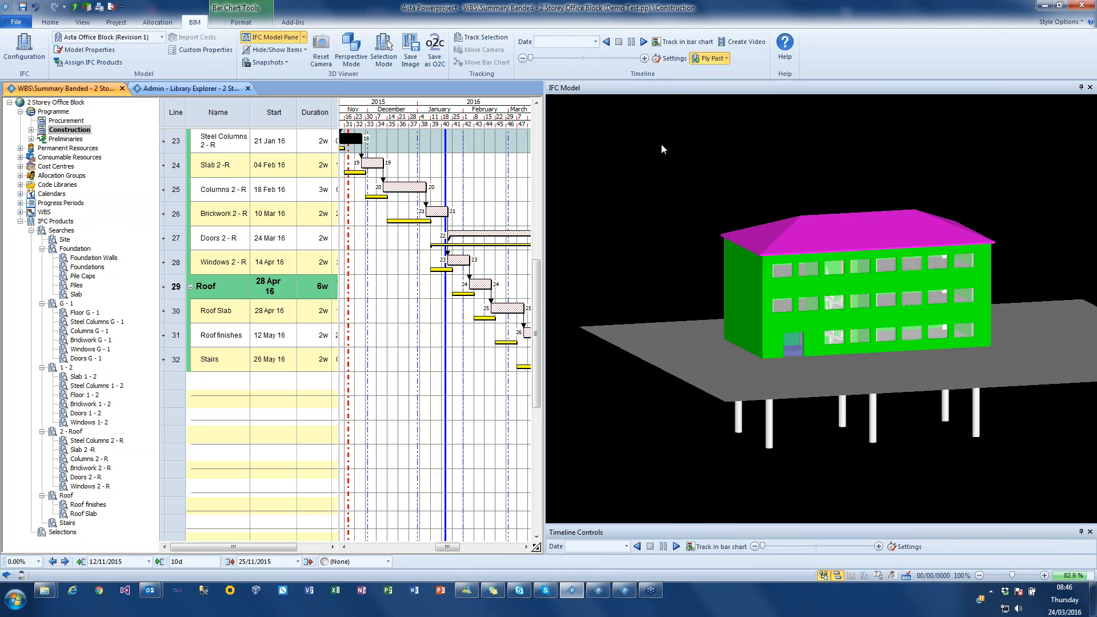
- Rename the Untitled fly past as New Flypast and add a fly past point from a rotated view of the building
click(726, 59)
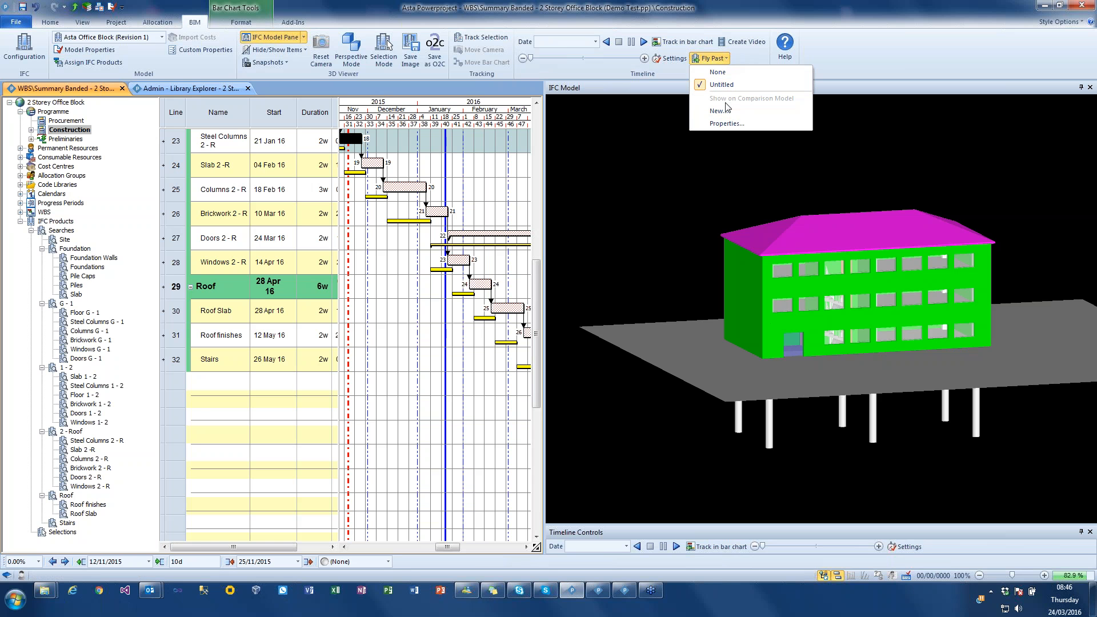
click(727, 123)
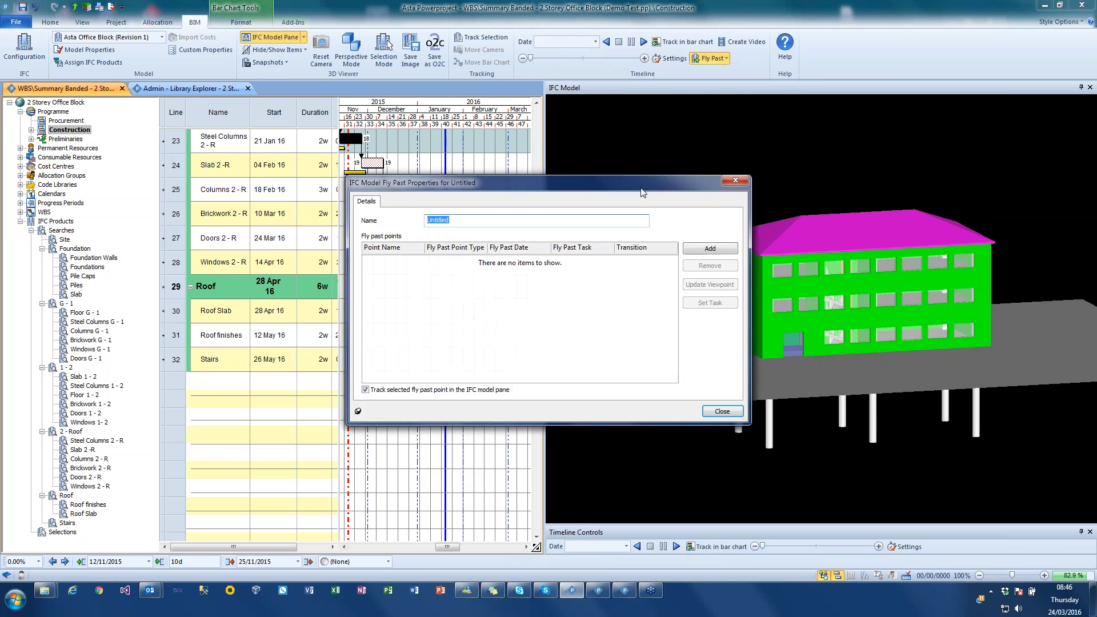
drag(645, 189, 437, 295)
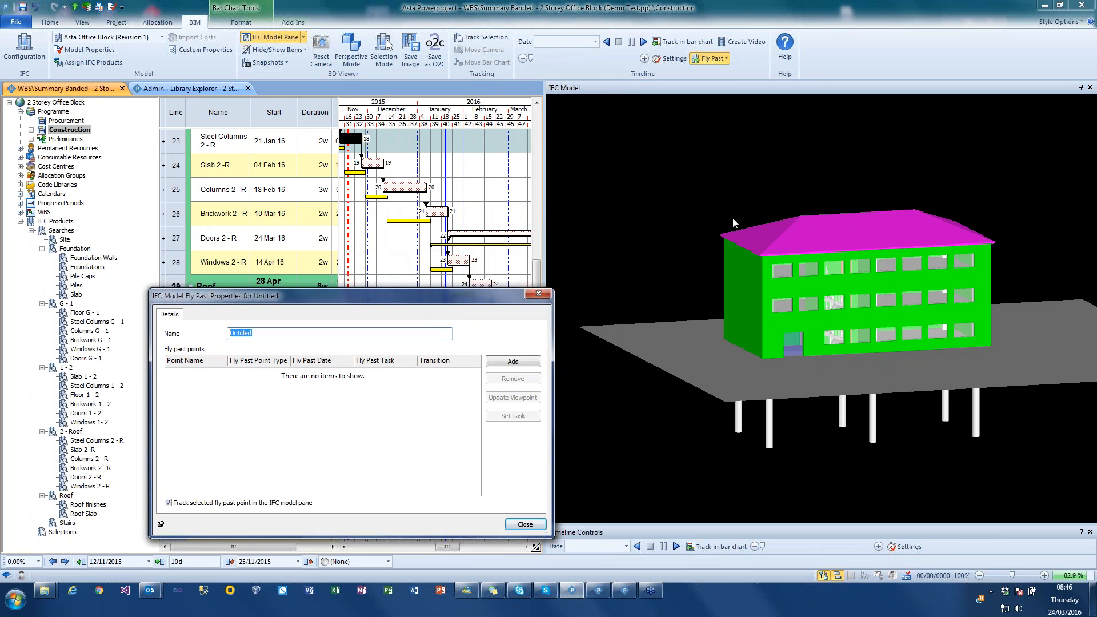
drag(732, 216, 693, 230)
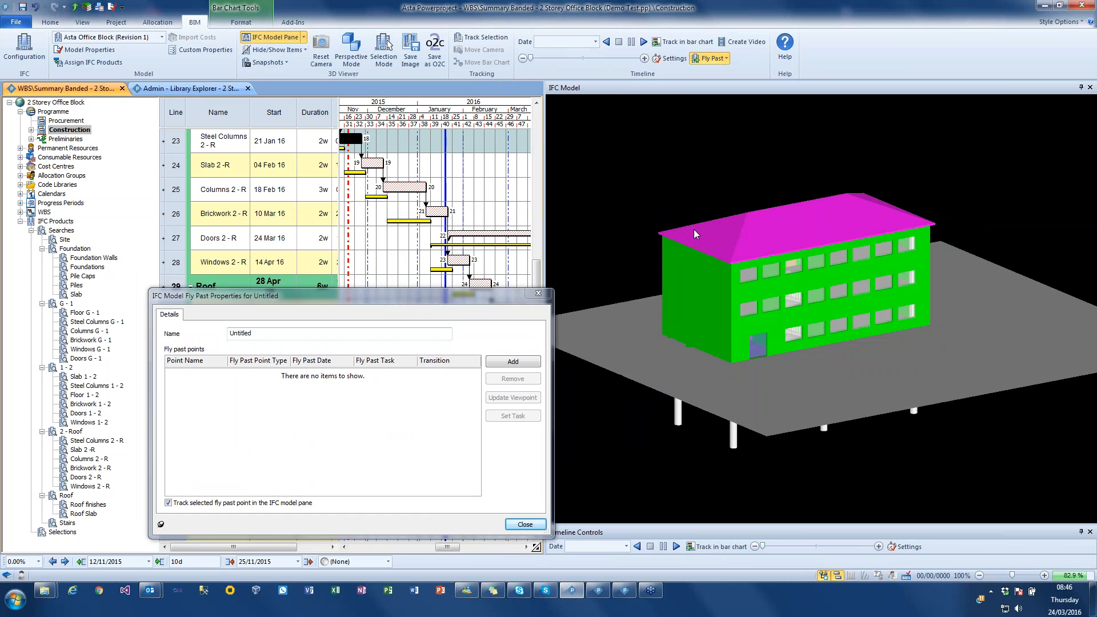
drag(373, 298, 346, 192)
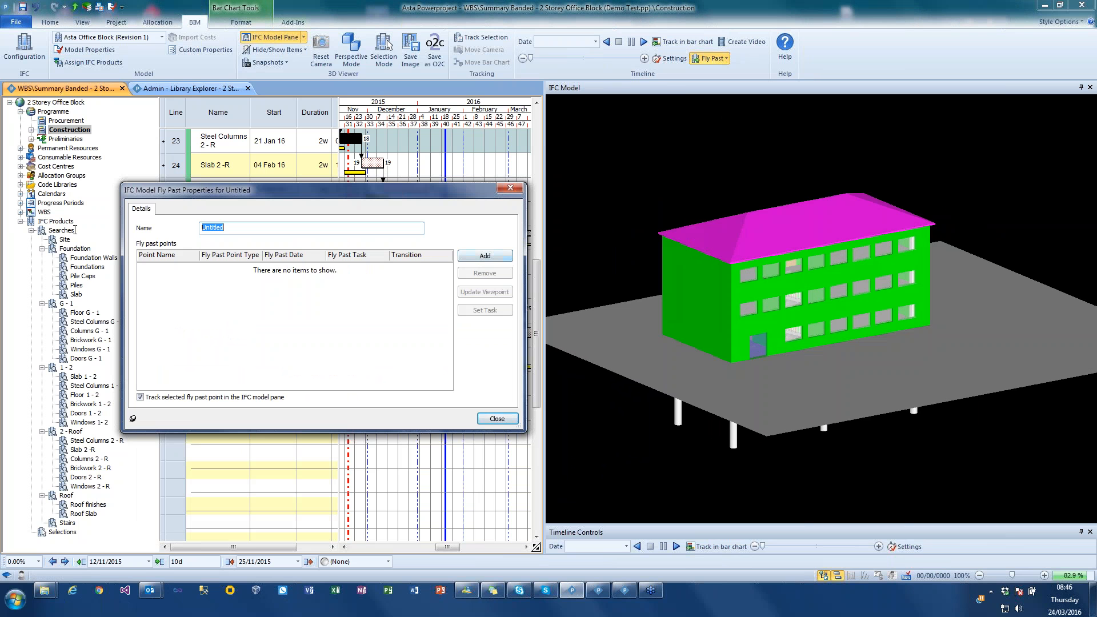
text(New Flypast)
click(484, 256)
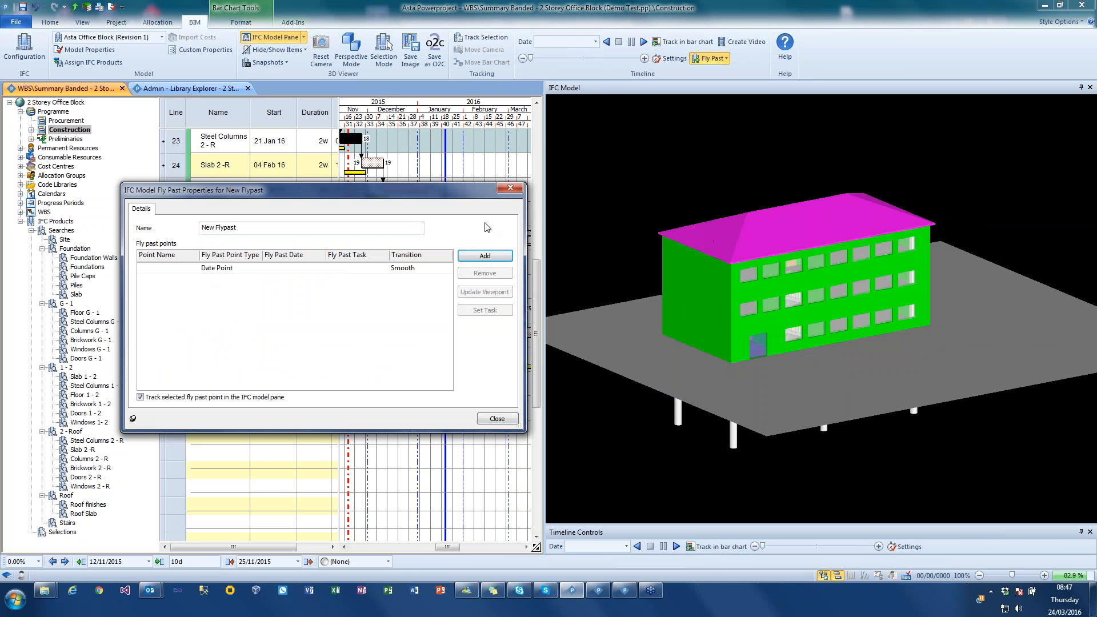
- Set the first fly past point's type to Task Start and link it to the Site task
drag(536, 273, 537, 121)
drag(448, 547, 400, 549)
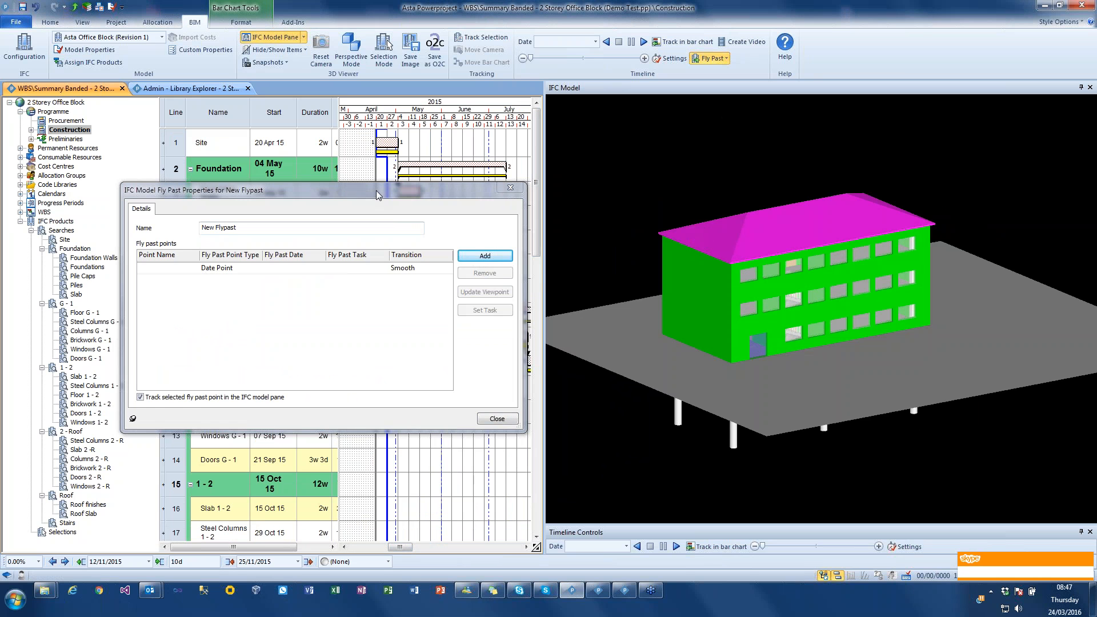
drag(376, 194, 364, 263)
click(216, 338)
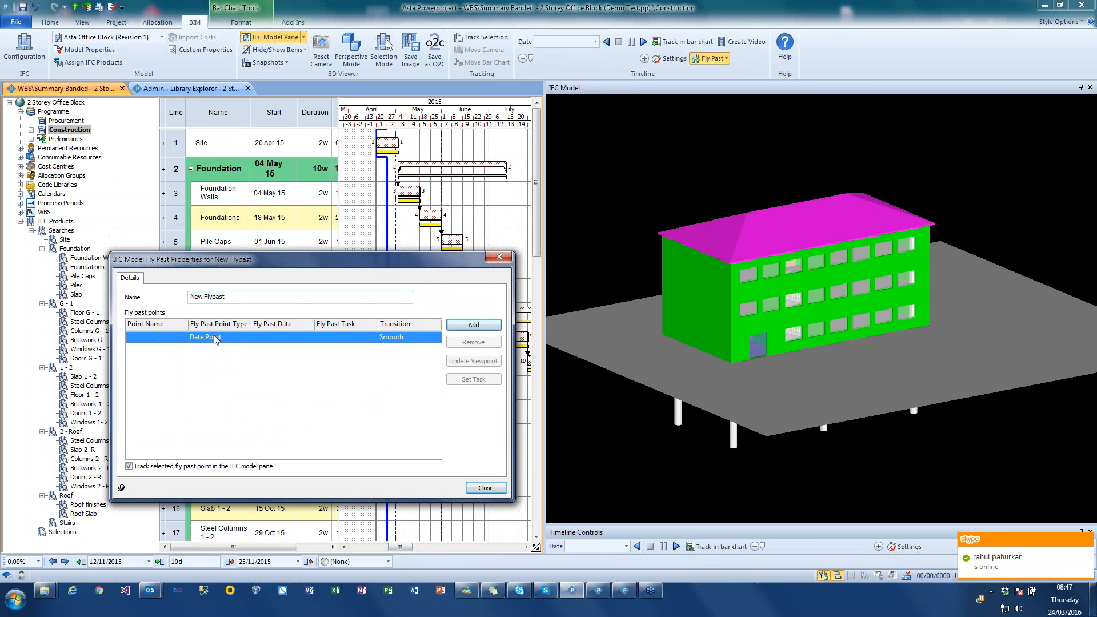
click(215, 338)
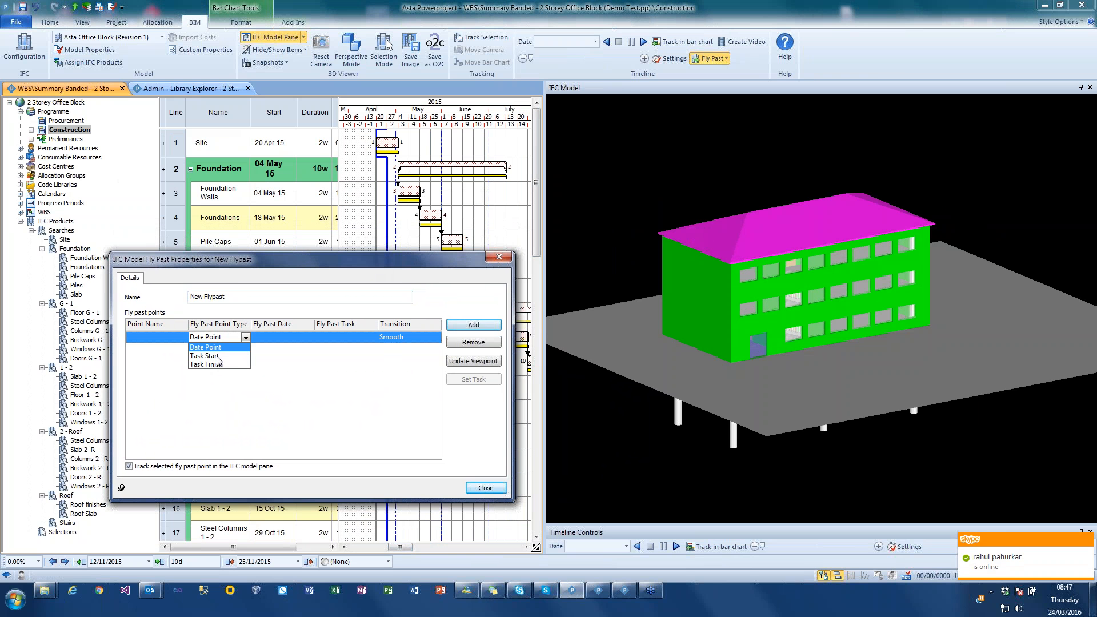
click(217, 356)
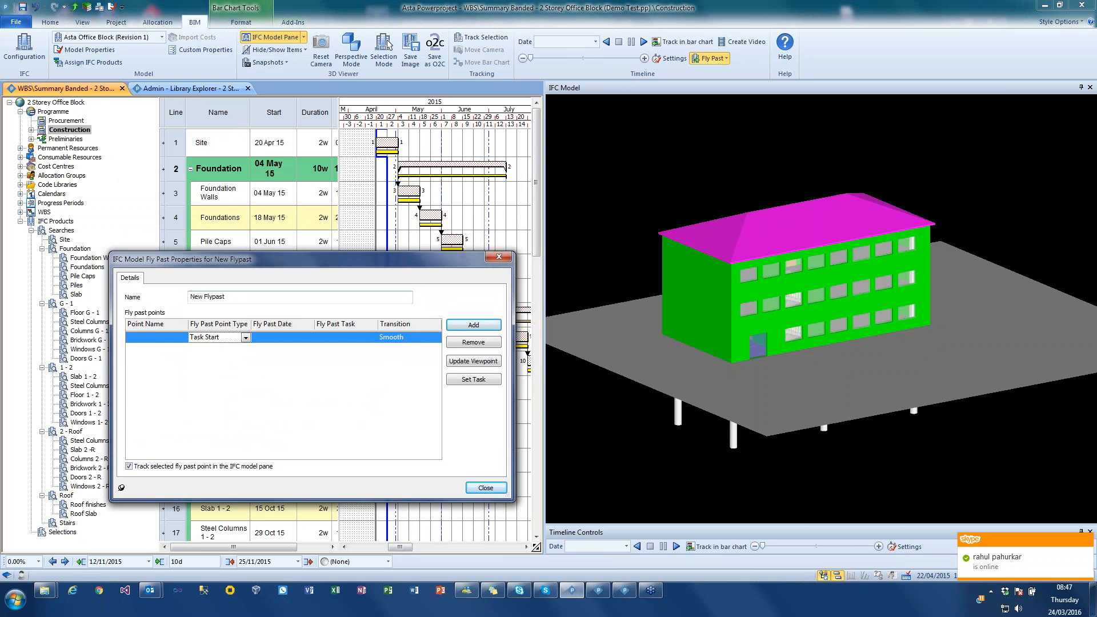
click(384, 142)
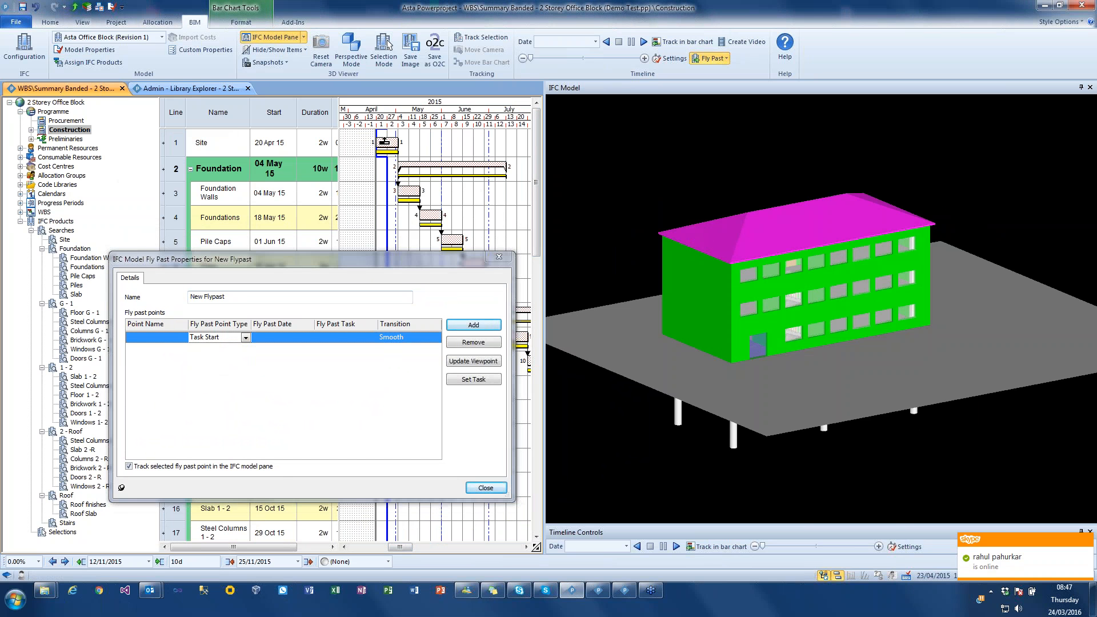
click(480, 380)
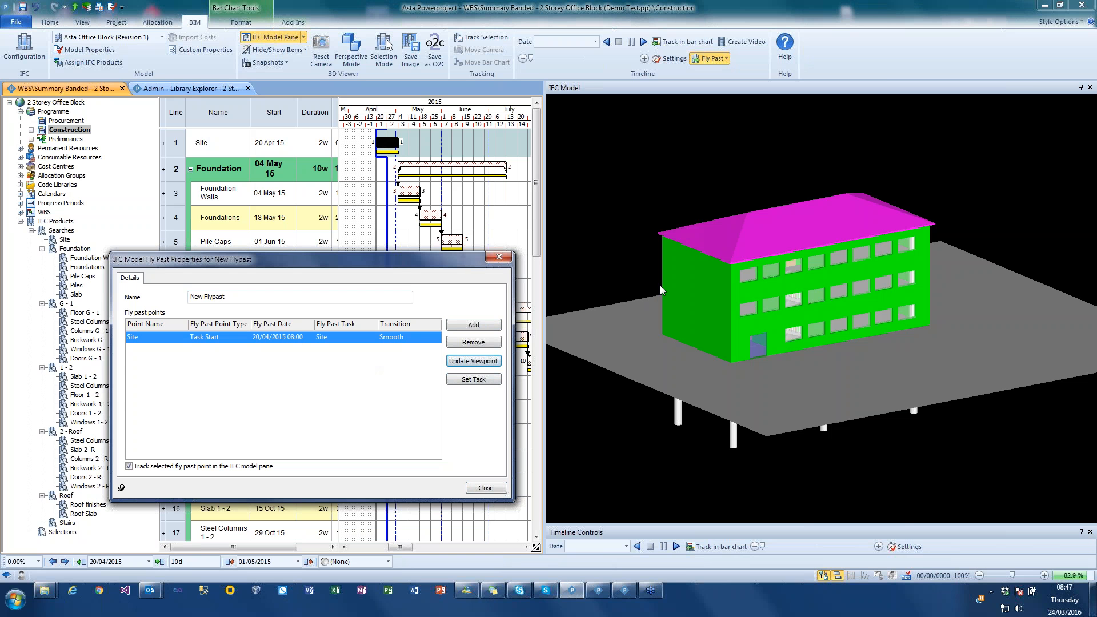
- Add a second fly past point showing the underside of the building, with type Task Start, linked to the Piles task
click(893, 338)
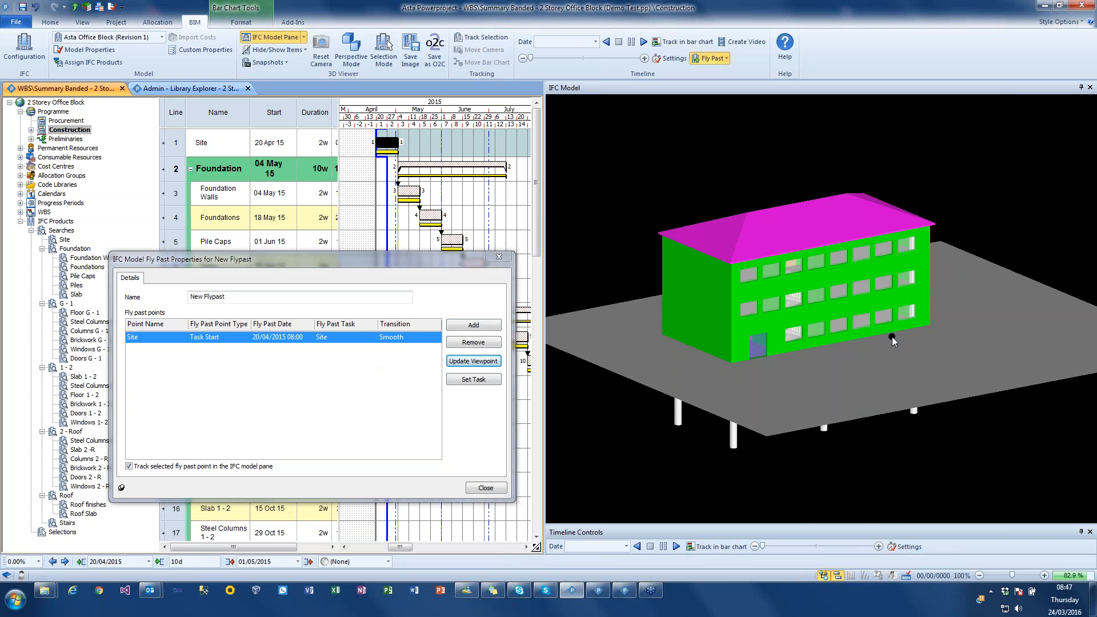
drag(892, 337, 863, 327)
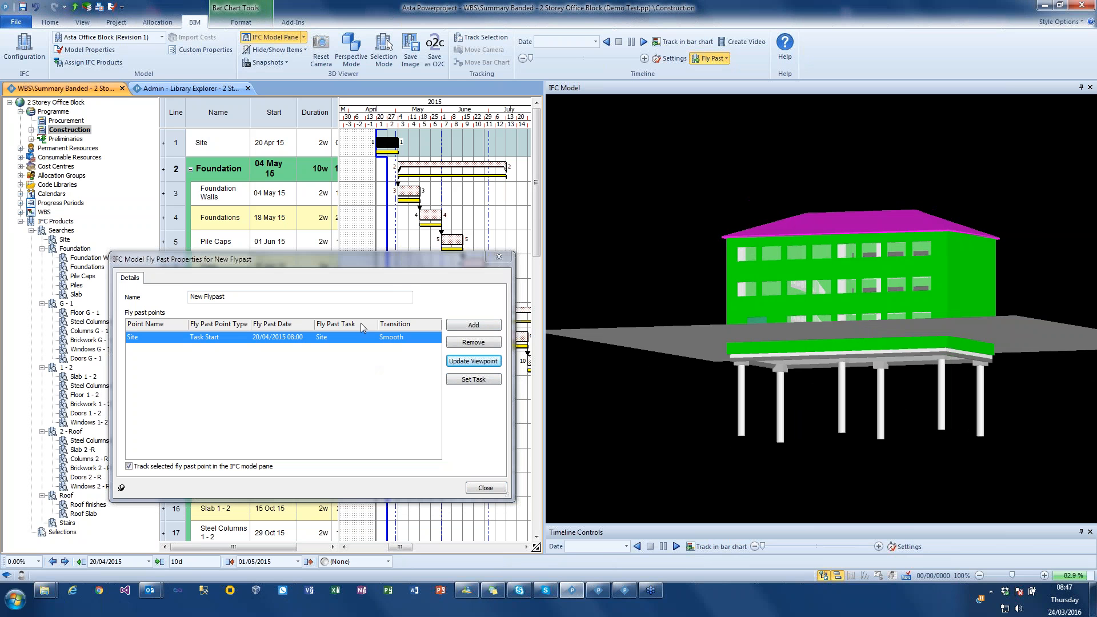
click(477, 326)
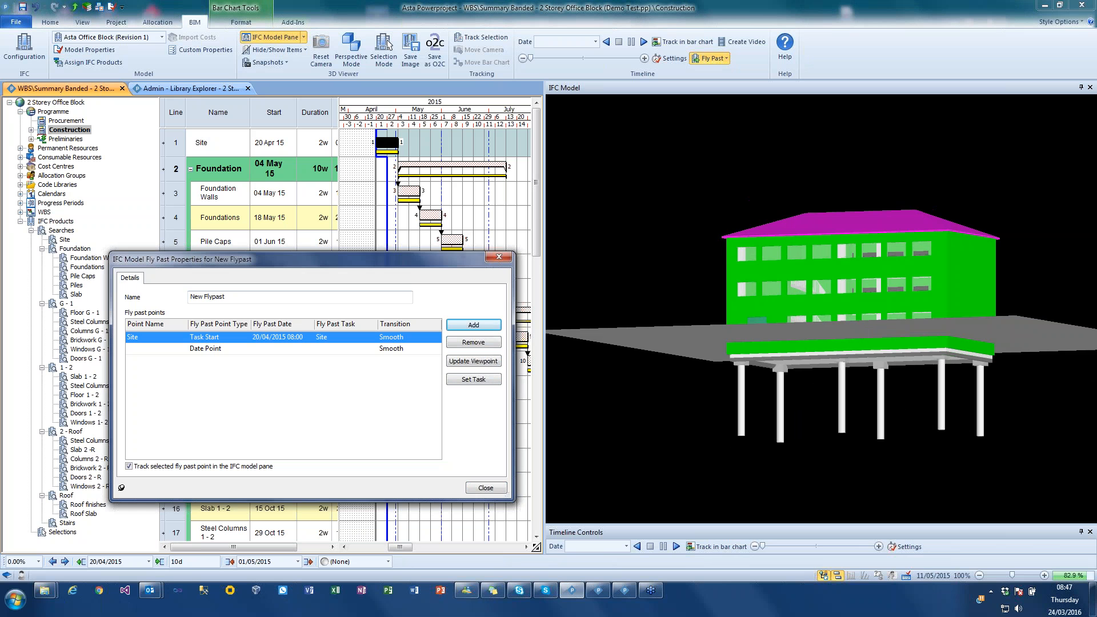
click(451, 237)
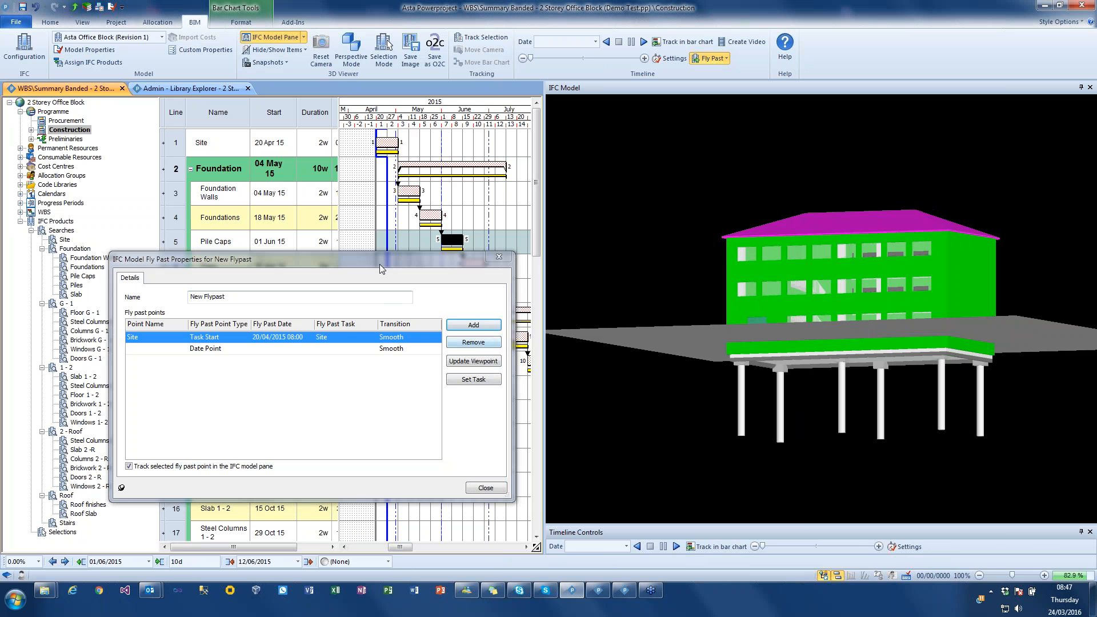
drag(396, 259, 421, 265)
click(468, 263)
click(194, 355)
click(197, 354)
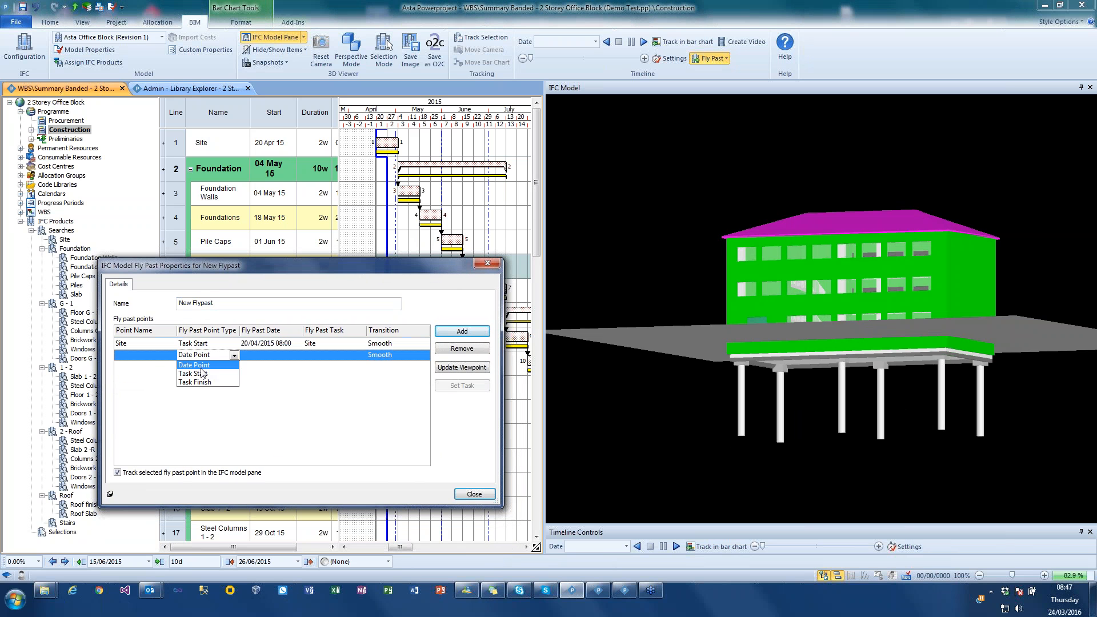
click(194, 374)
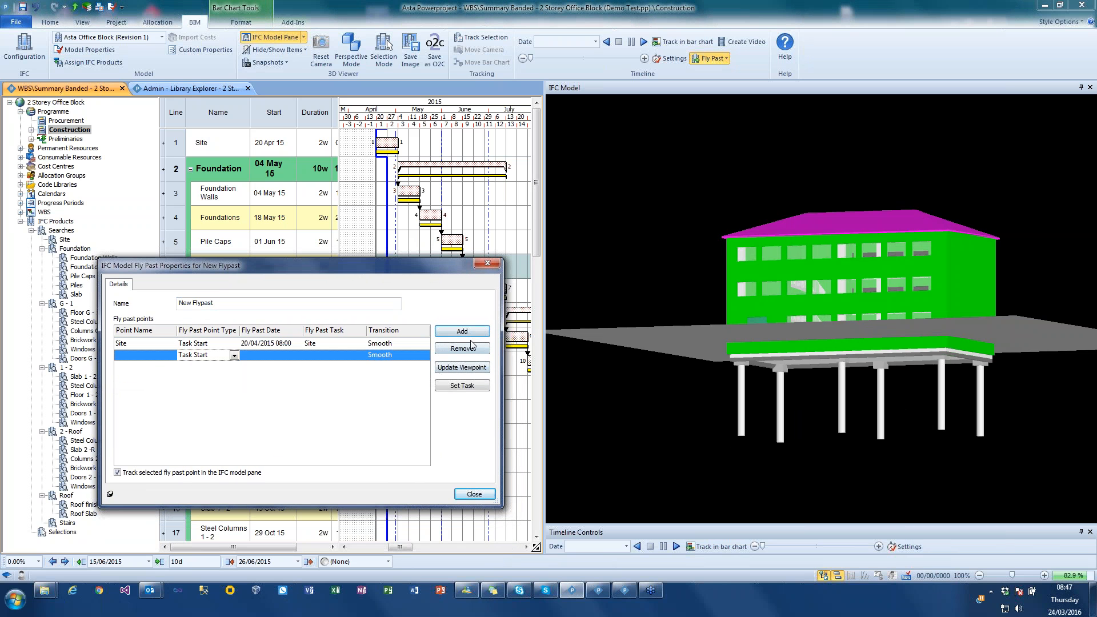
click(463, 386)
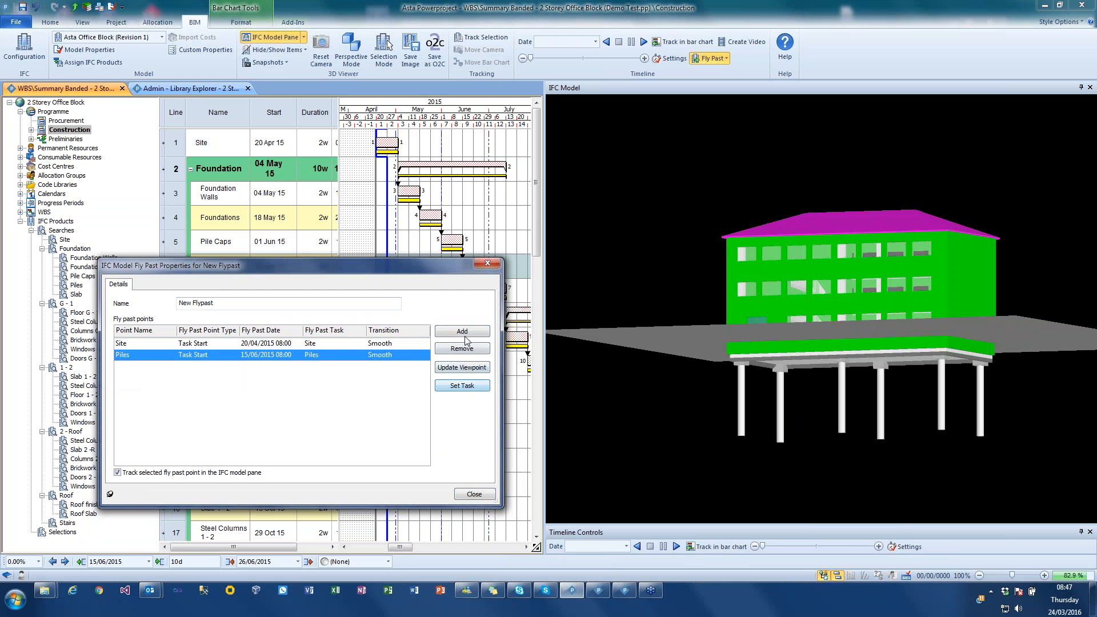
click(466, 366)
- Add a third fly past point from an elevated end view, with type Task Start linked to Windows G - 1, and close the fly past properties
drag(850, 289, 805, 301)
drag(363, 267, 358, 280)
click(460, 345)
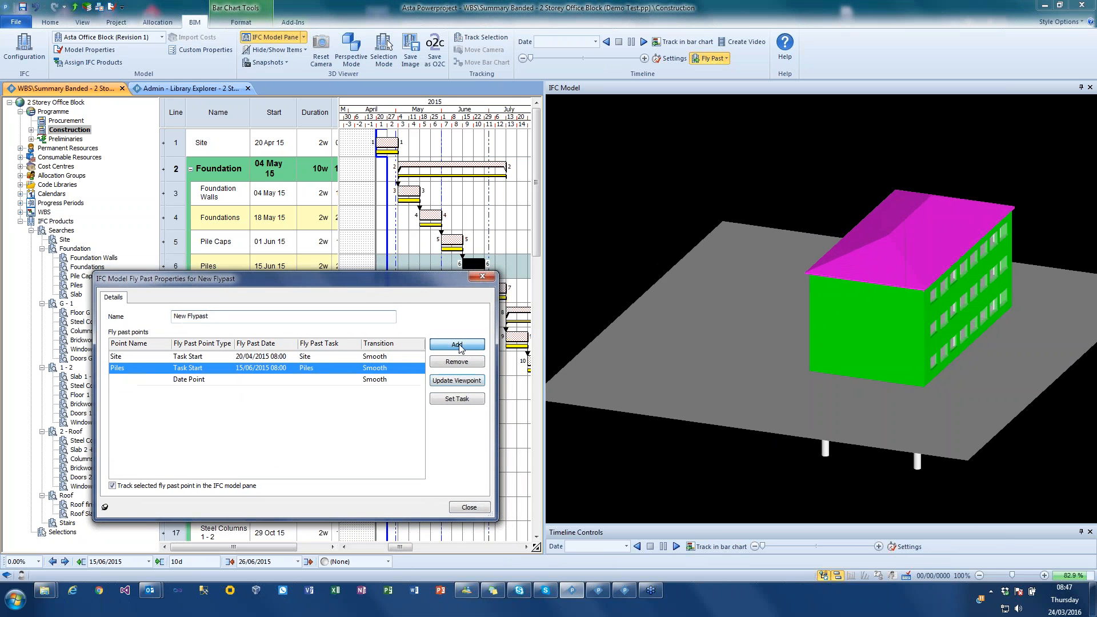
click(188, 380)
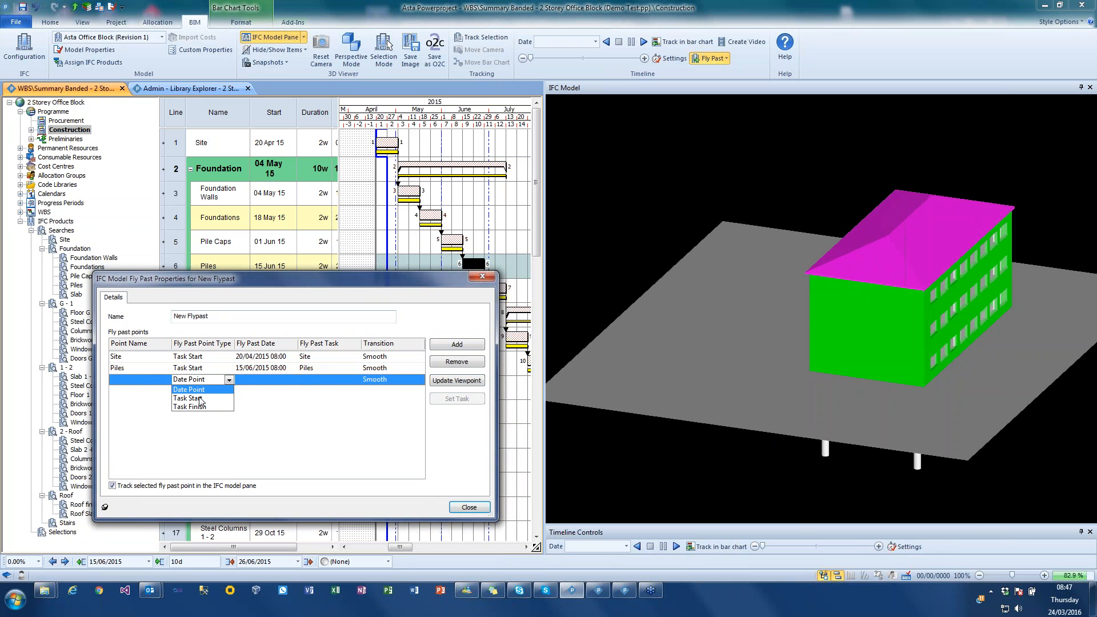
click(202, 401)
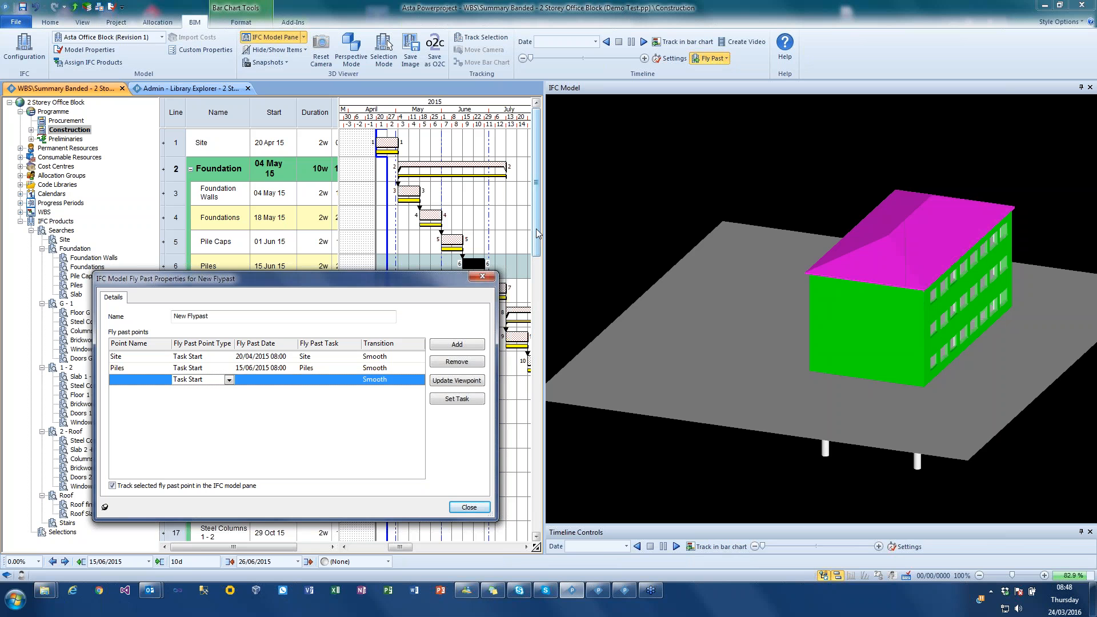
drag(535, 235, 536, 307)
drag(401, 547, 421, 547)
click(456, 236)
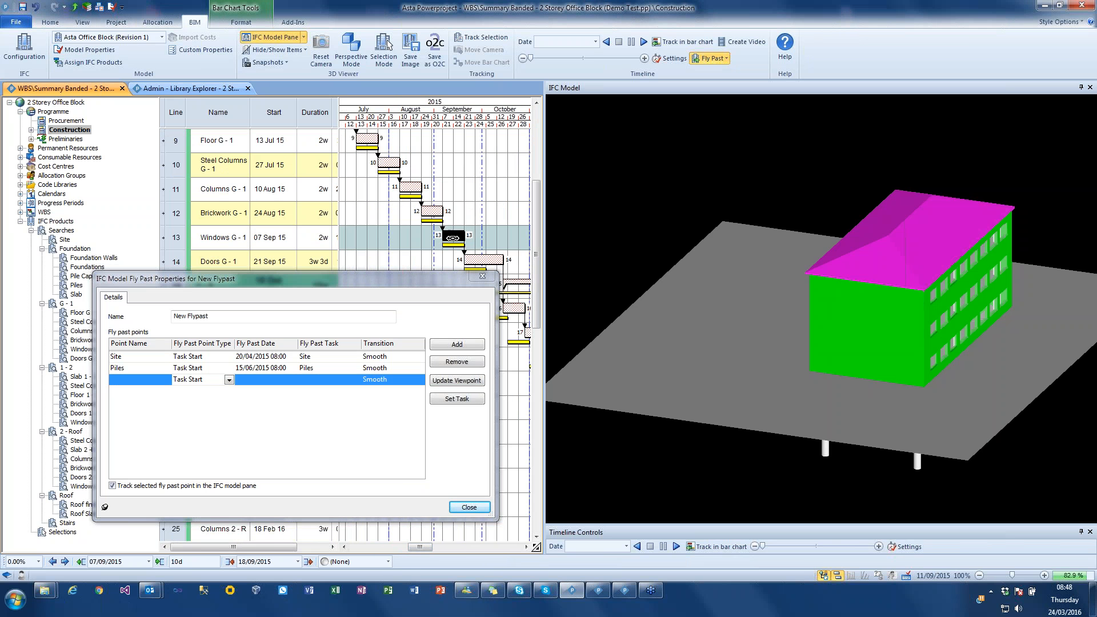
click(450, 399)
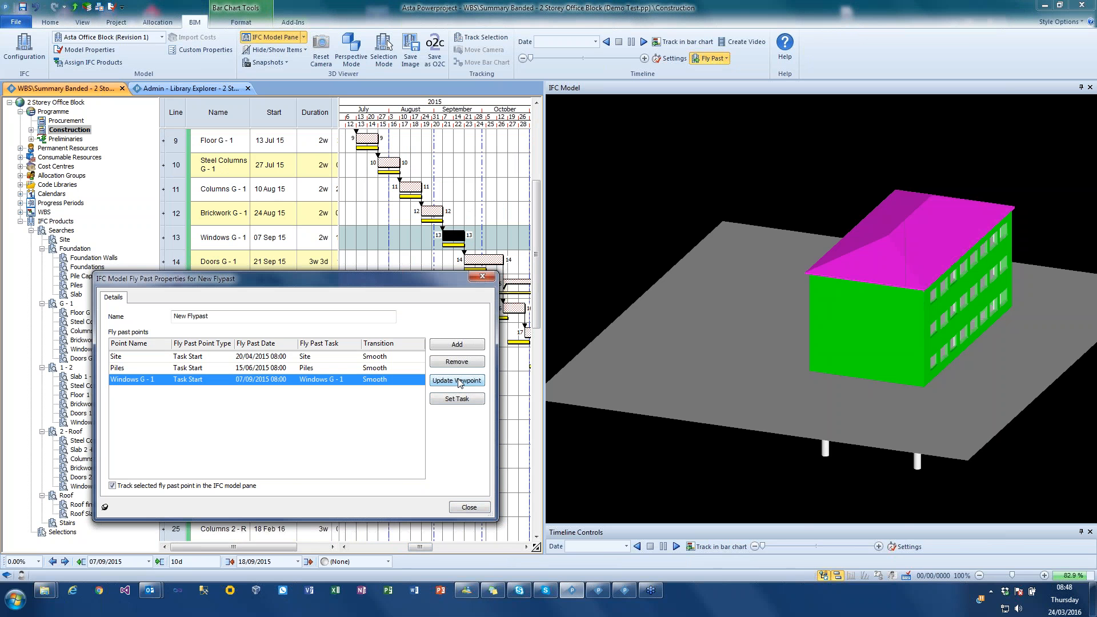
click(459, 381)
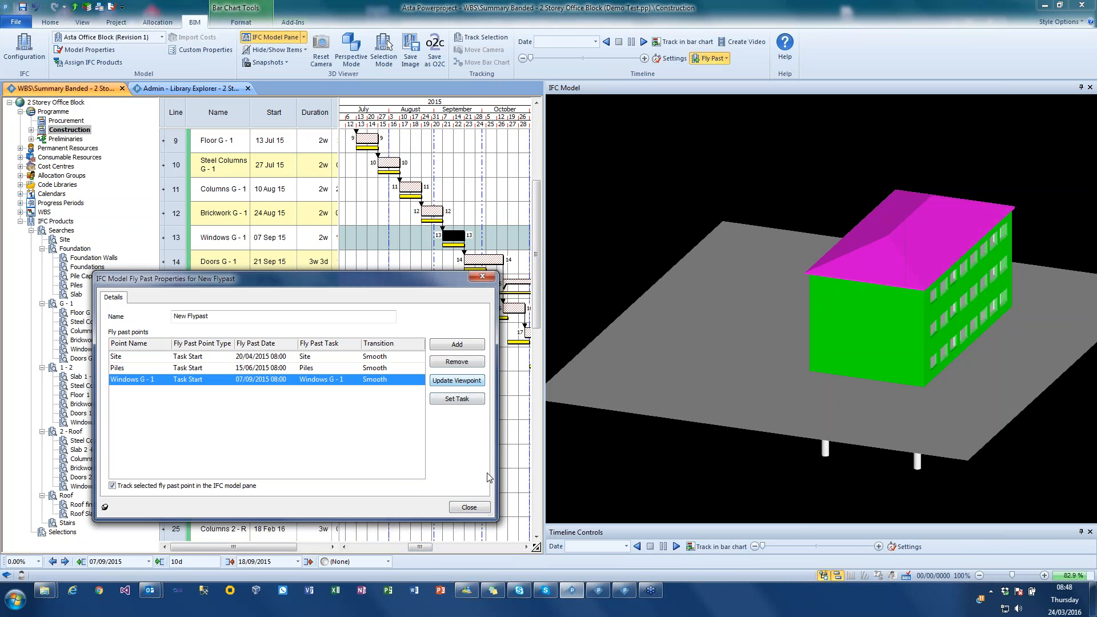
click(479, 507)
- Make New Flypast the active fly past, play the timeline with it until about October 2015, and stop the simulation
click(712, 58)
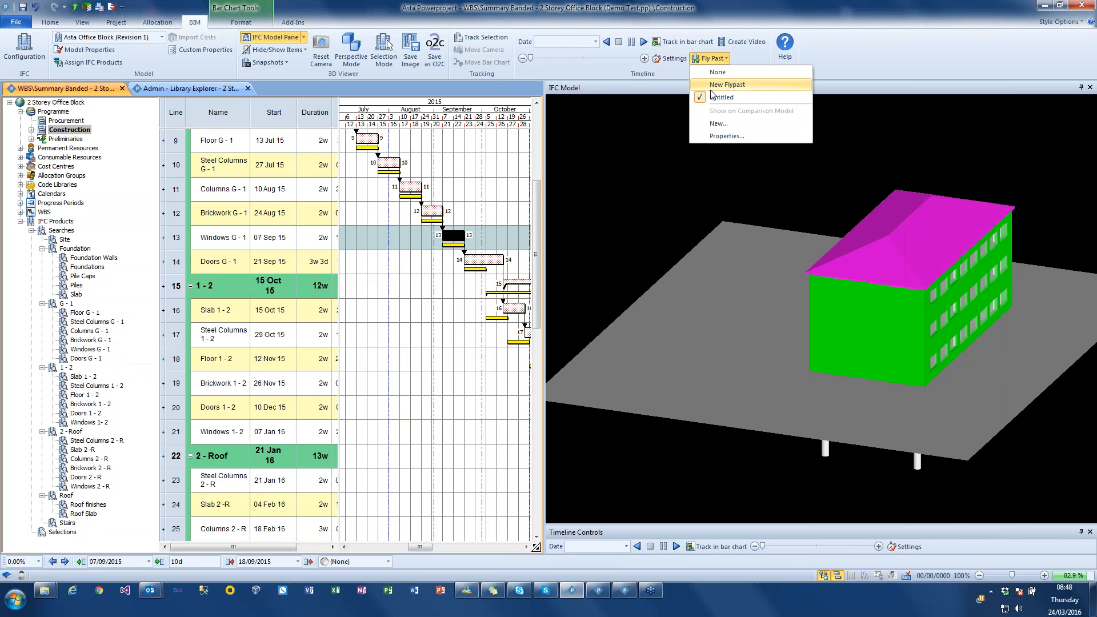
click(711, 87)
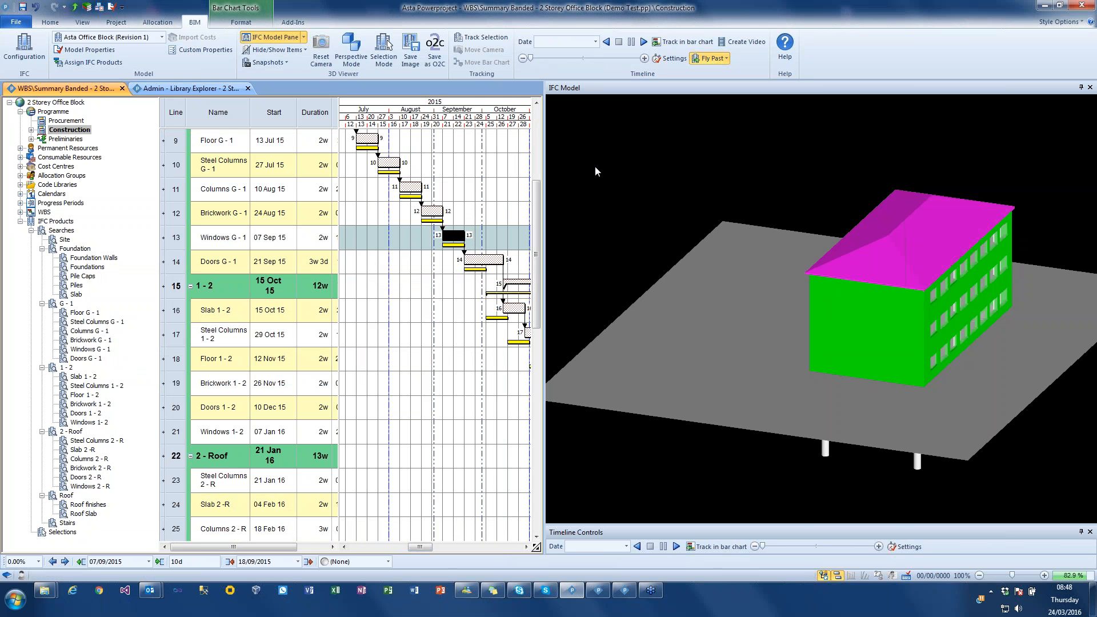
click(644, 42)
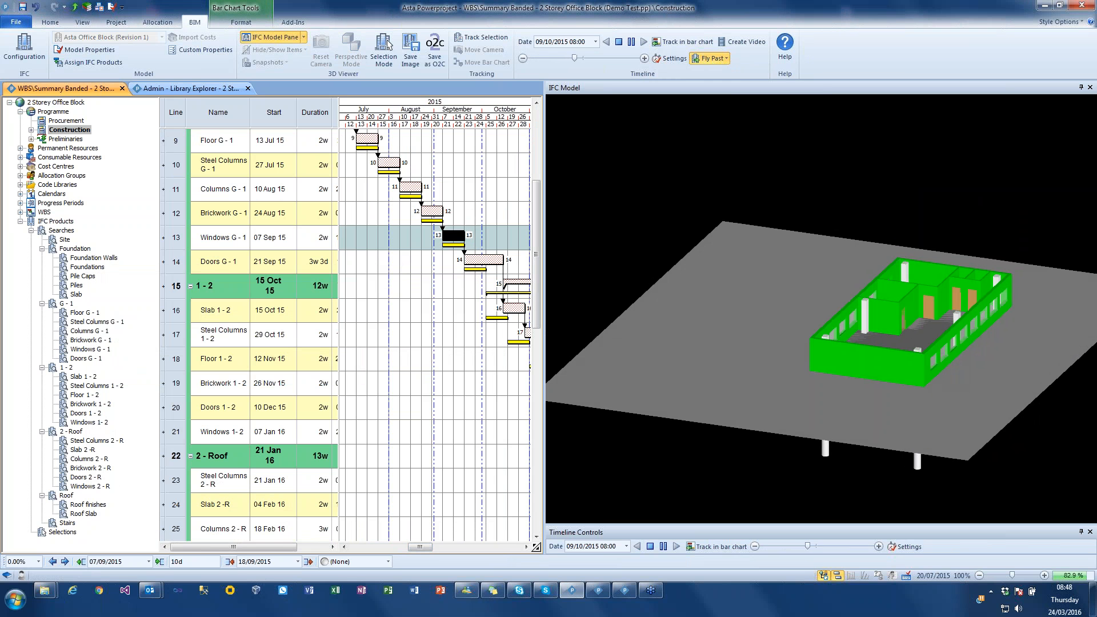
click(618, 44)
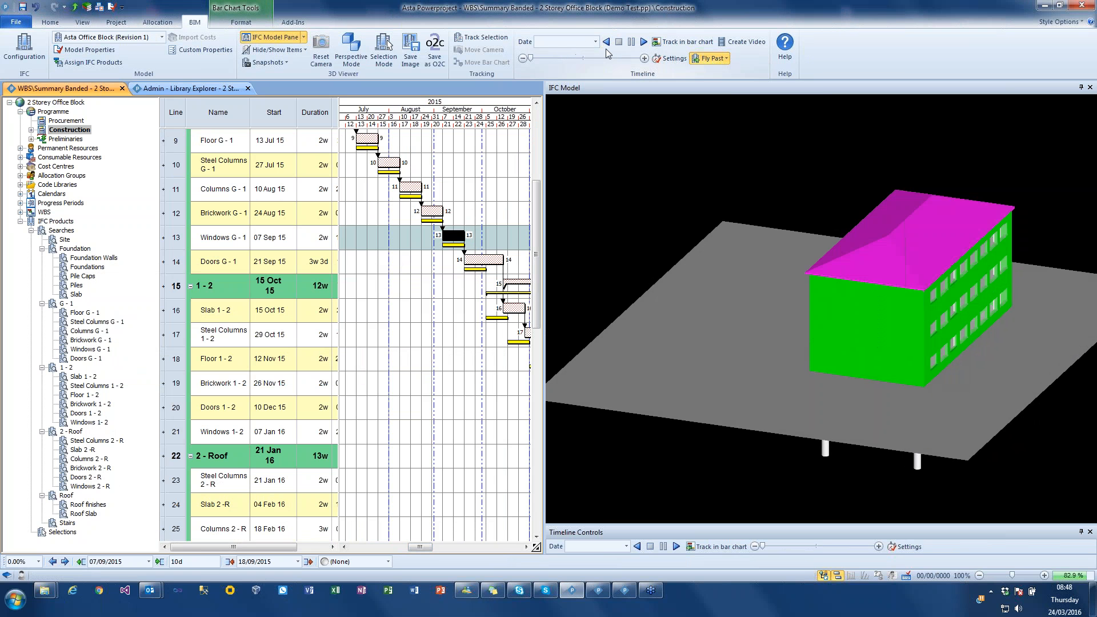
- Review the timeline video's file, size, codec and annotation settings, and close them without creating a video
click(746, 41)
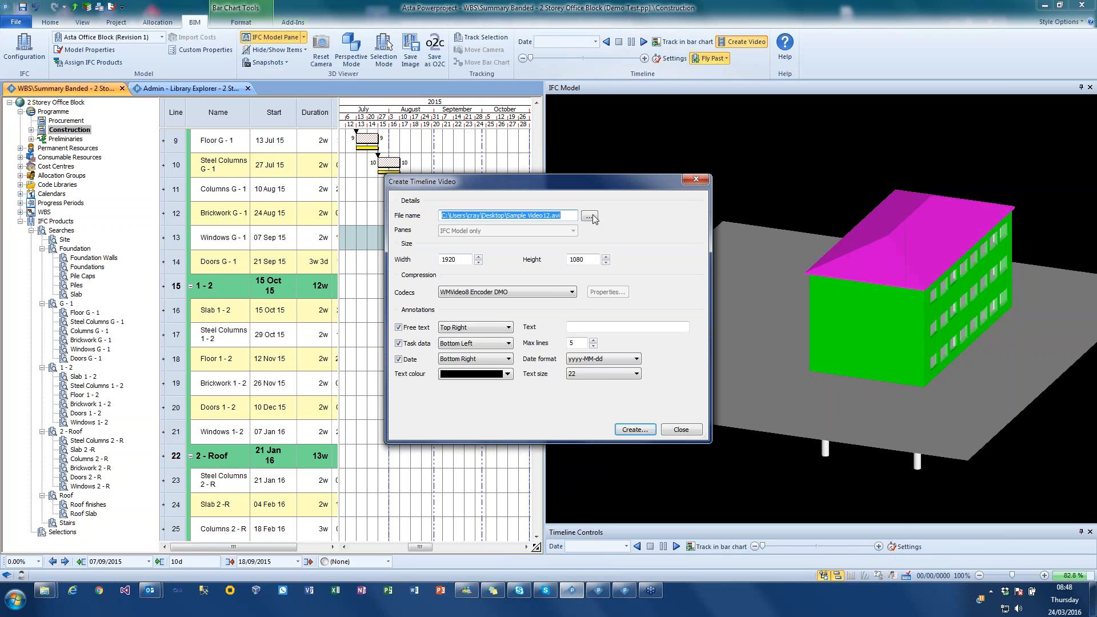
click(558, 293)
click(558, 293)
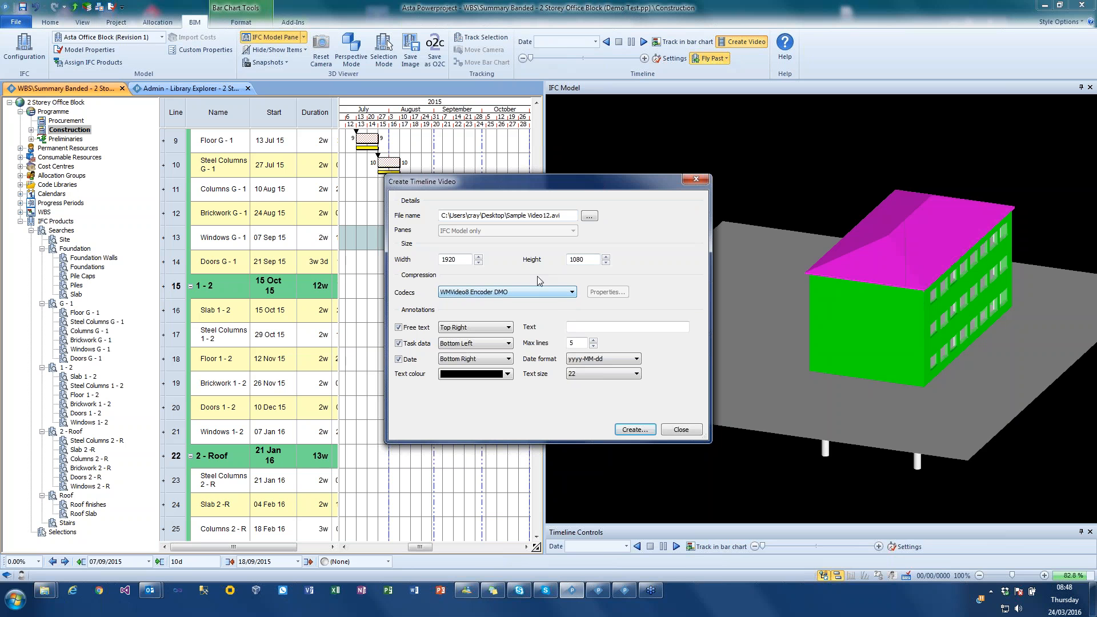
click(568, 328)
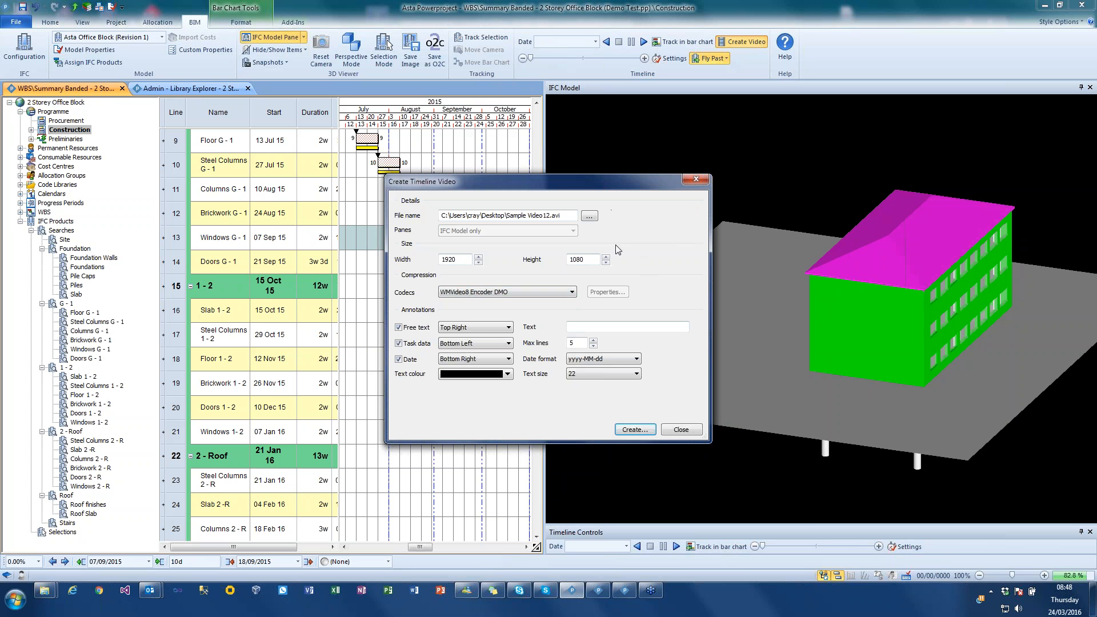
click(688, 431)
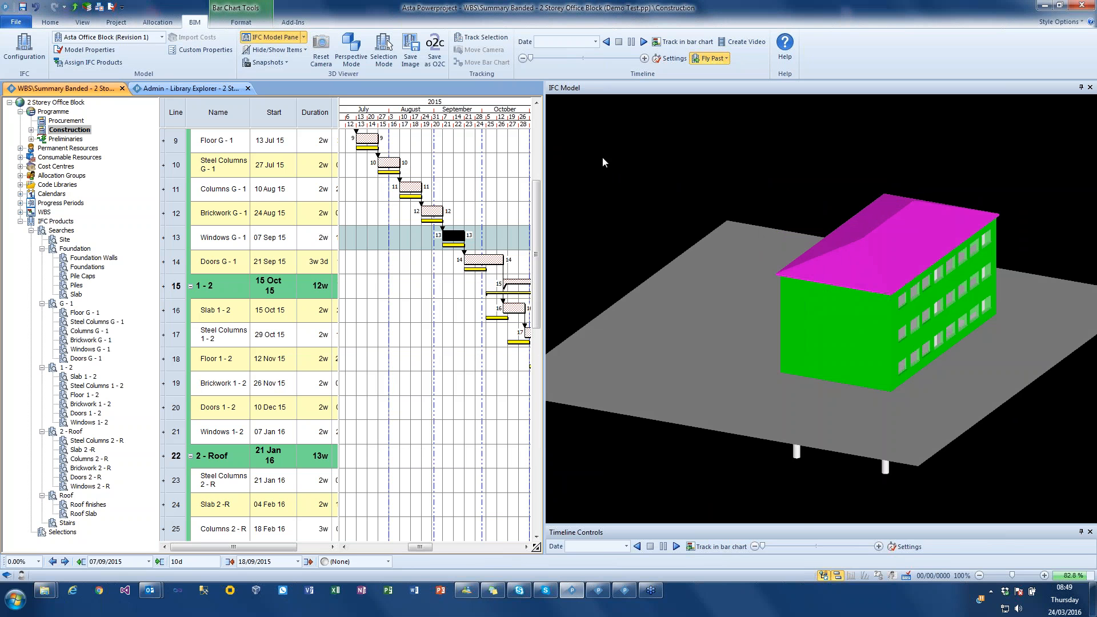
- Close the Demo Test project and answer the closing prompt
click(18, 23)
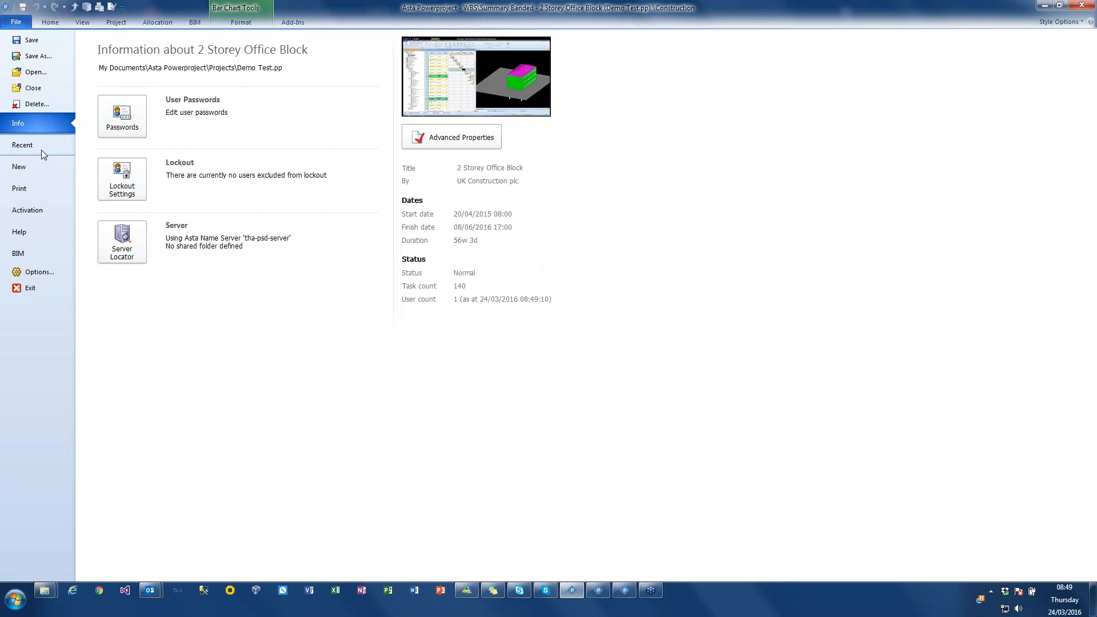
click(35, 90)
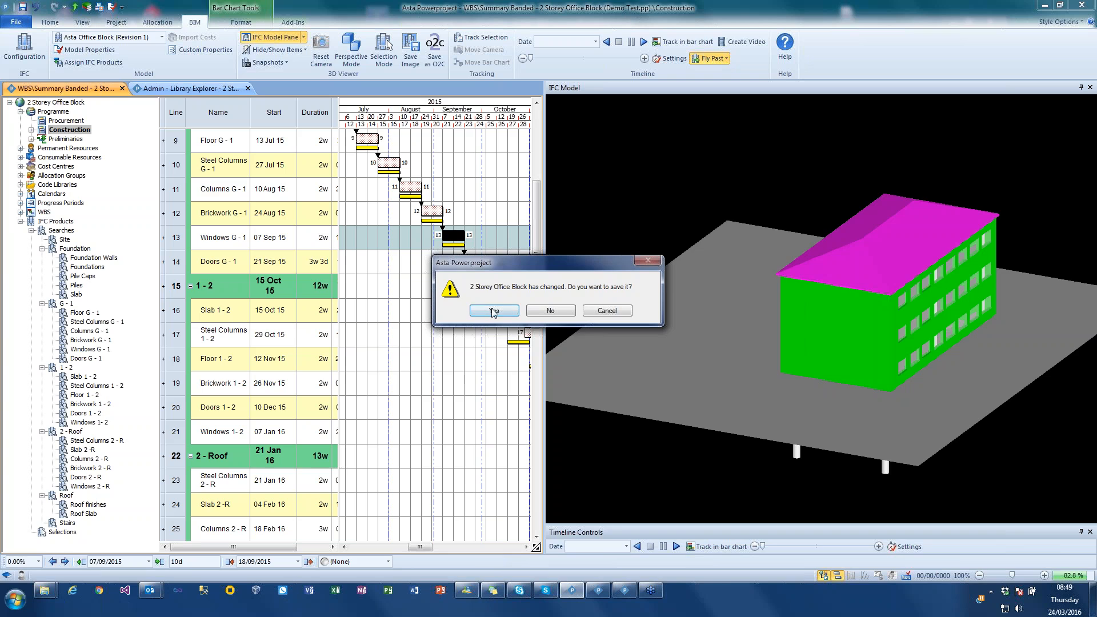
click(487, 309)
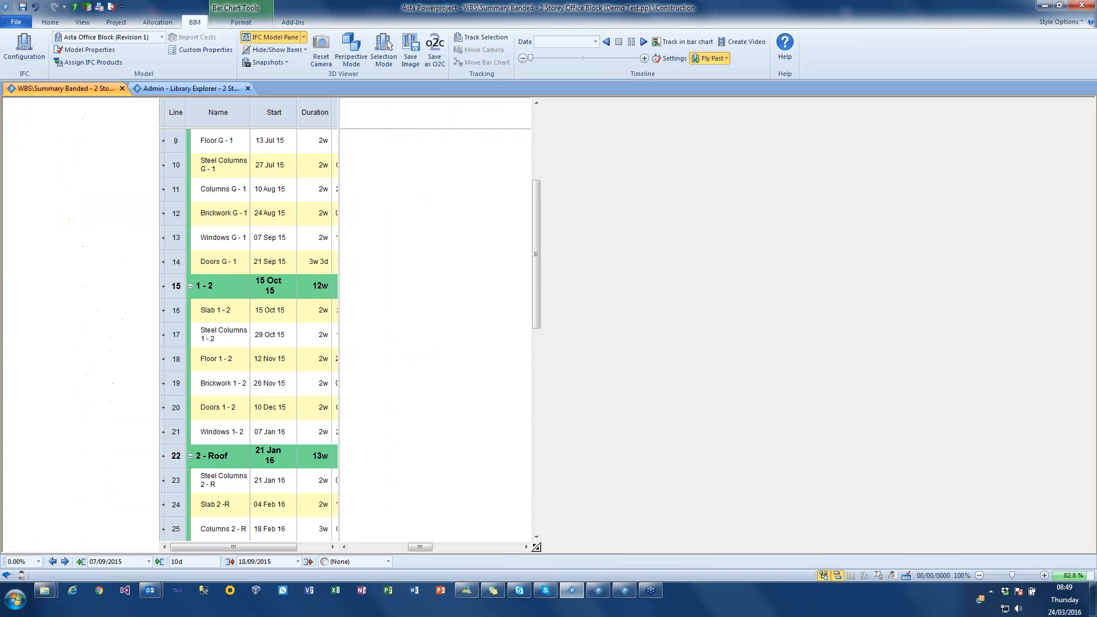
- Create a new project from the Blank template with the file name group 11
click(27, 23)
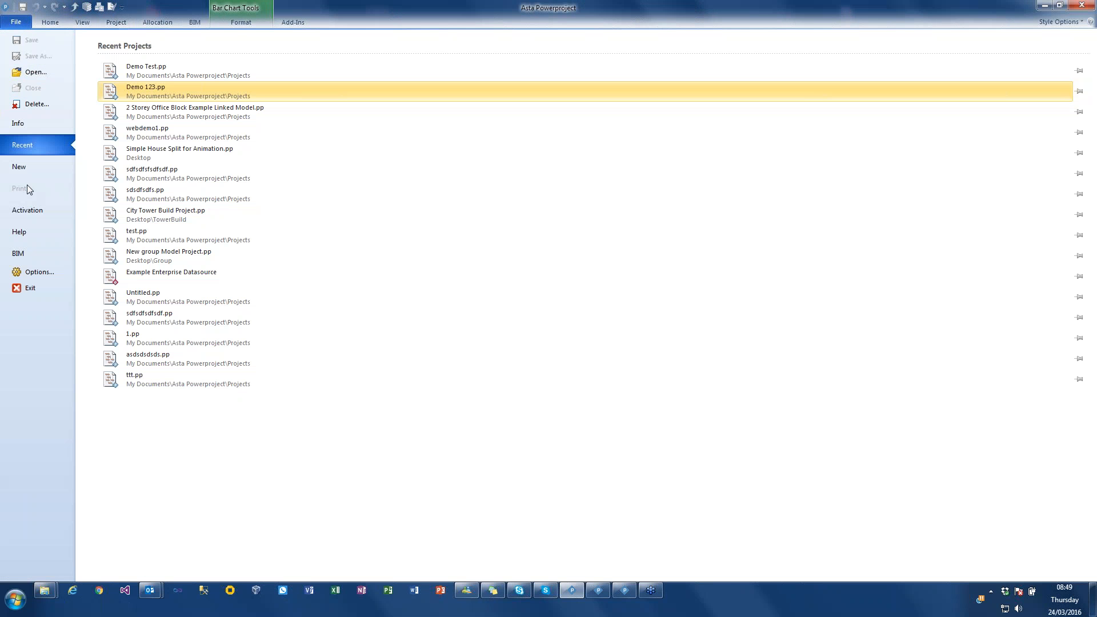
click(46, 169)
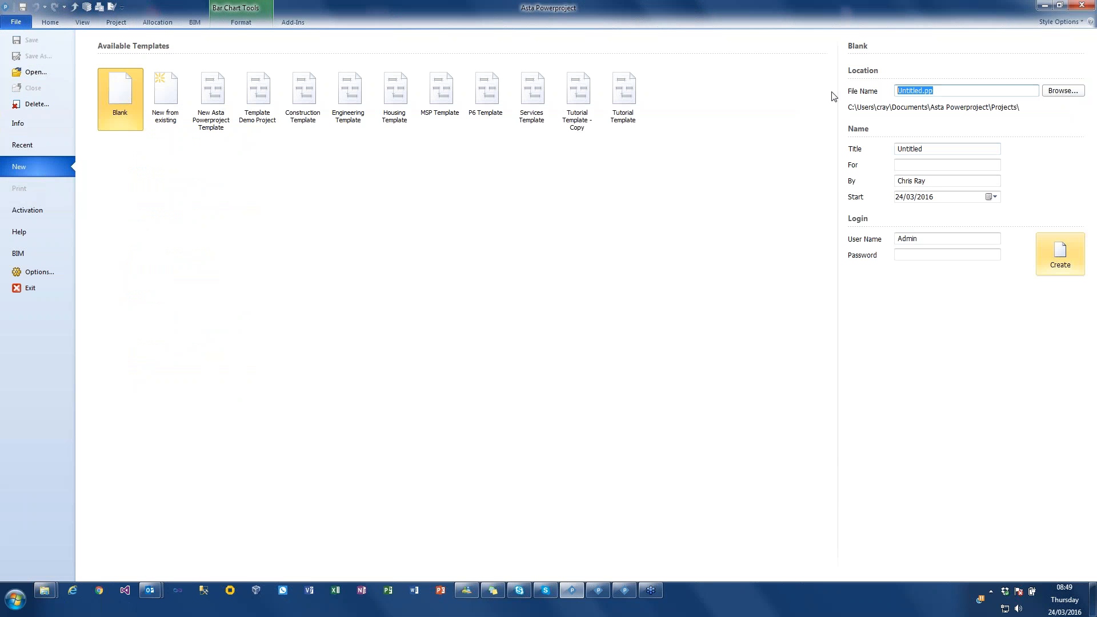
text(group 11)
key(Return)
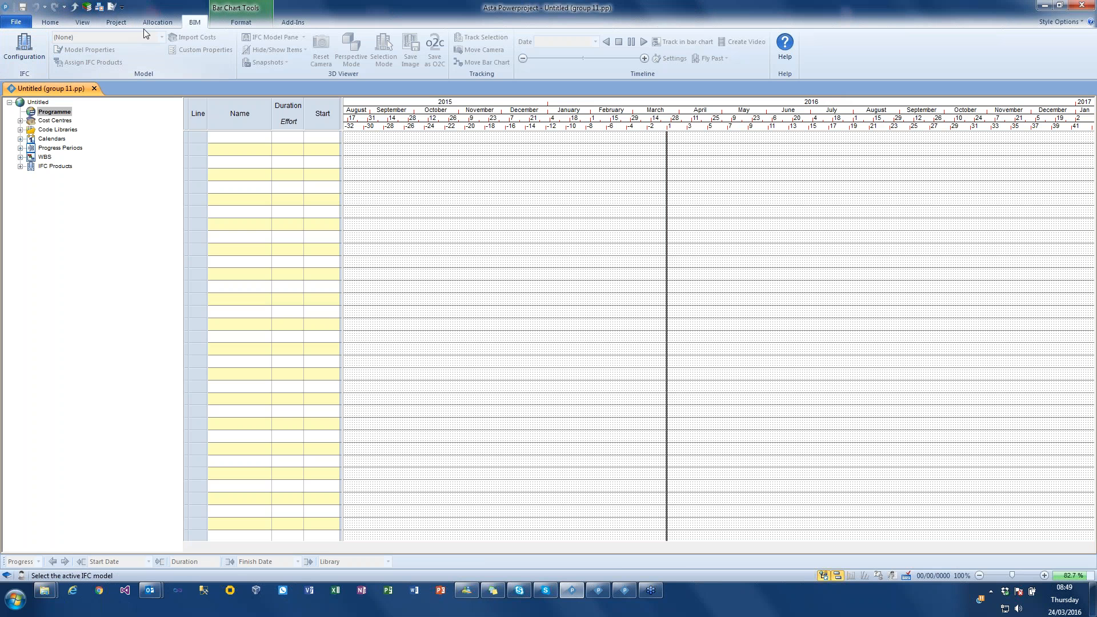
- Add the local IFC model Office Block - ARCH from the Simple Group Models folder to the project's model configuration
click(40, 54)
click(133, 109)
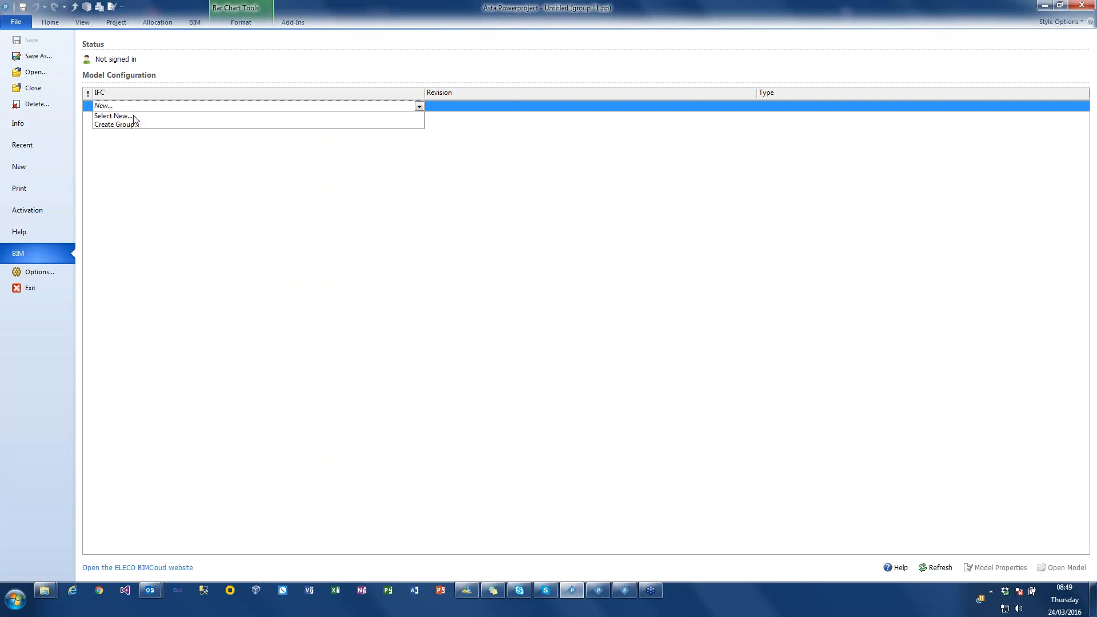
click(133, 116)
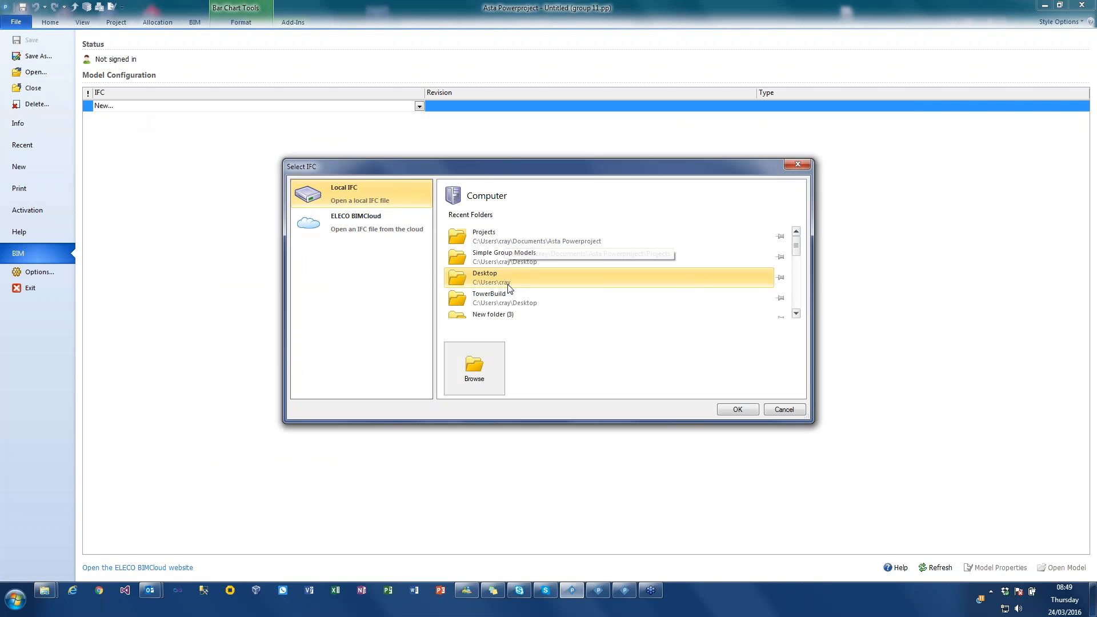
click(515, 262)
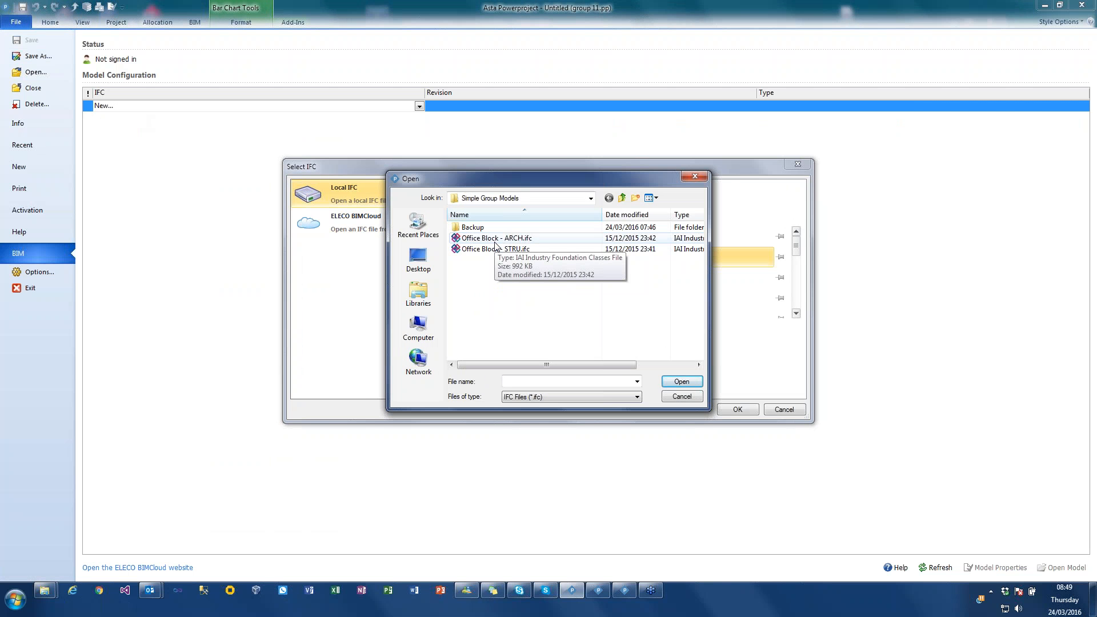
double_click(494, 239)
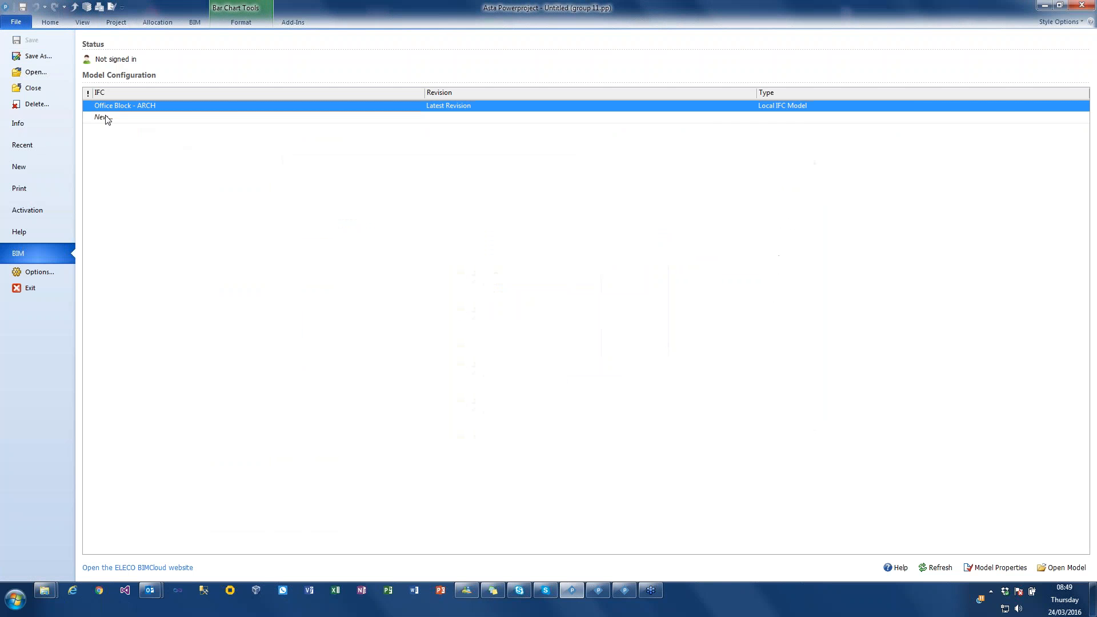
- Add the local IFC model Office Block - STRU from the Simple Group Models folder to the model configuration
click(107, 119)
click(117, 126)
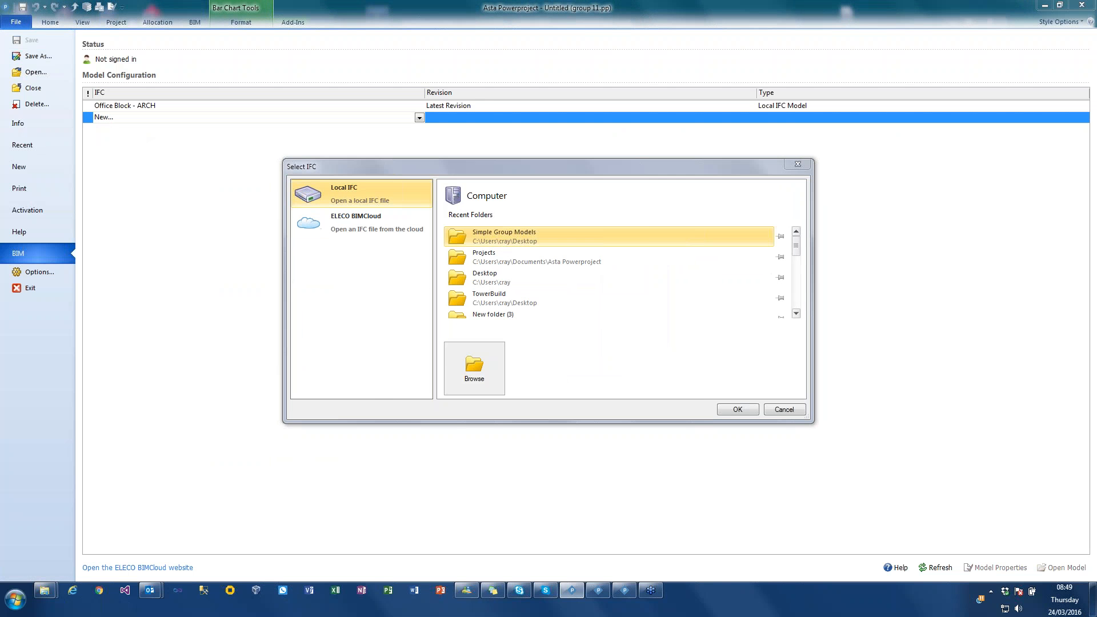
click(503, 235)
click(492, 249)
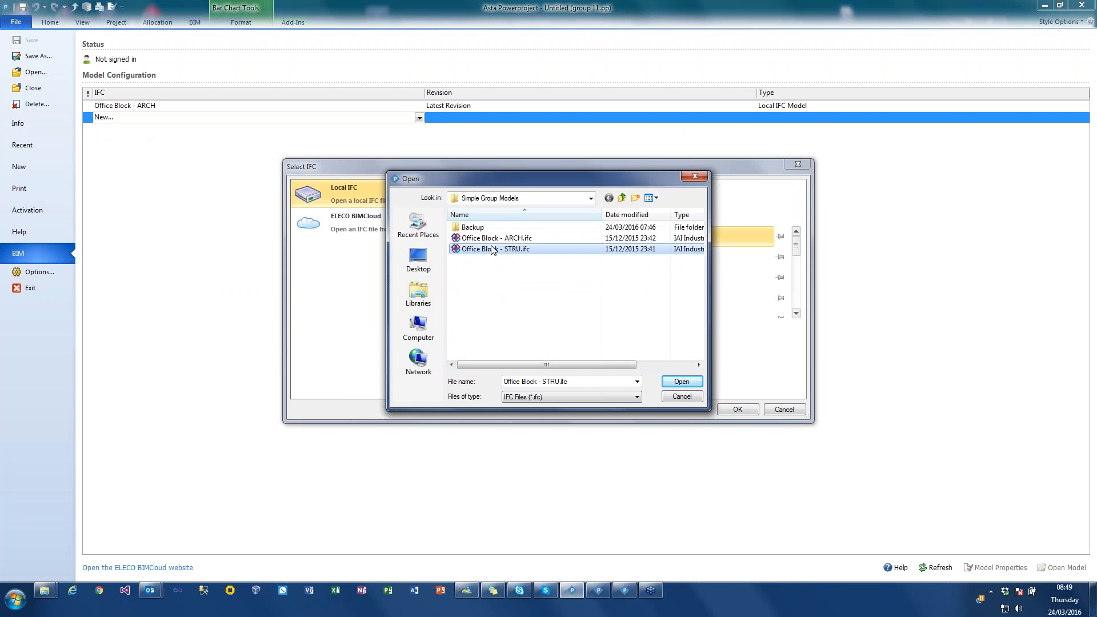
double_click(492, 250)
- Create a new IFC group model in the model configuration and name it Group
click(104, 129)
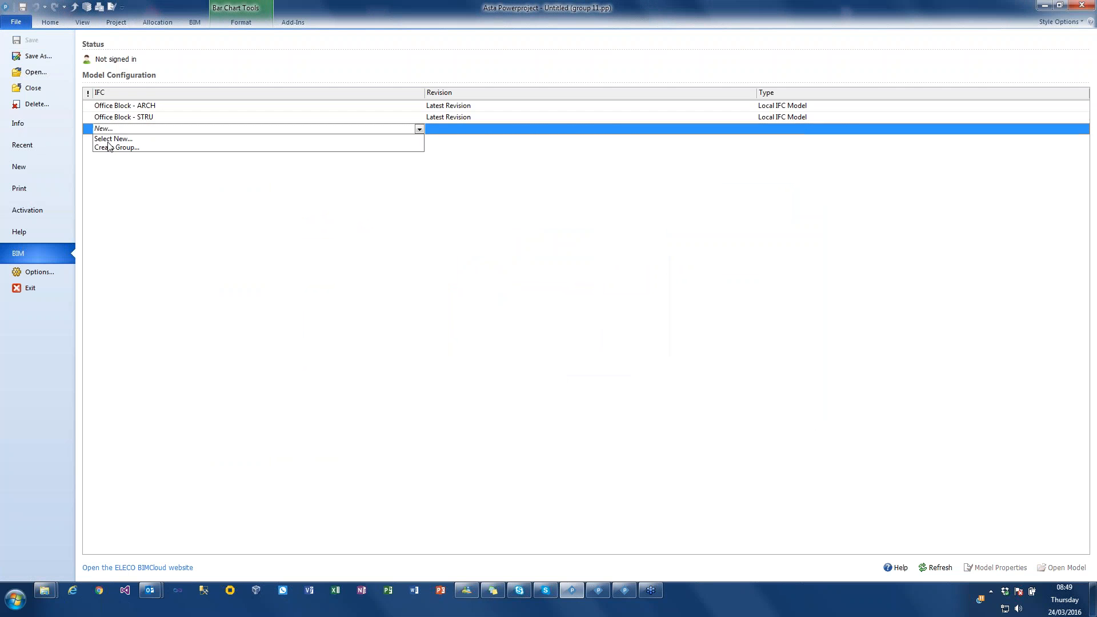
click(109, 148)
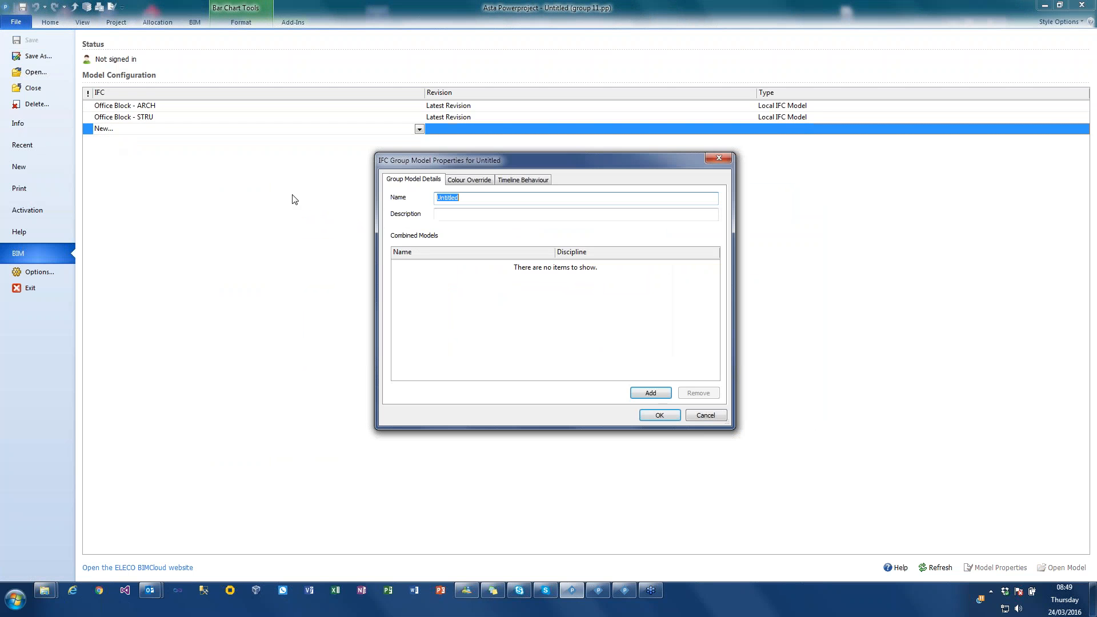
text(Grou)
key(BackSpace)
key(BackSpace)
key(BackSpace)
text(roup)
- Add Office Block - ARCH and Office Block - STRU to the group, accepting the copy of timeline and colour override settings and the colour override merge
click(650, 393)
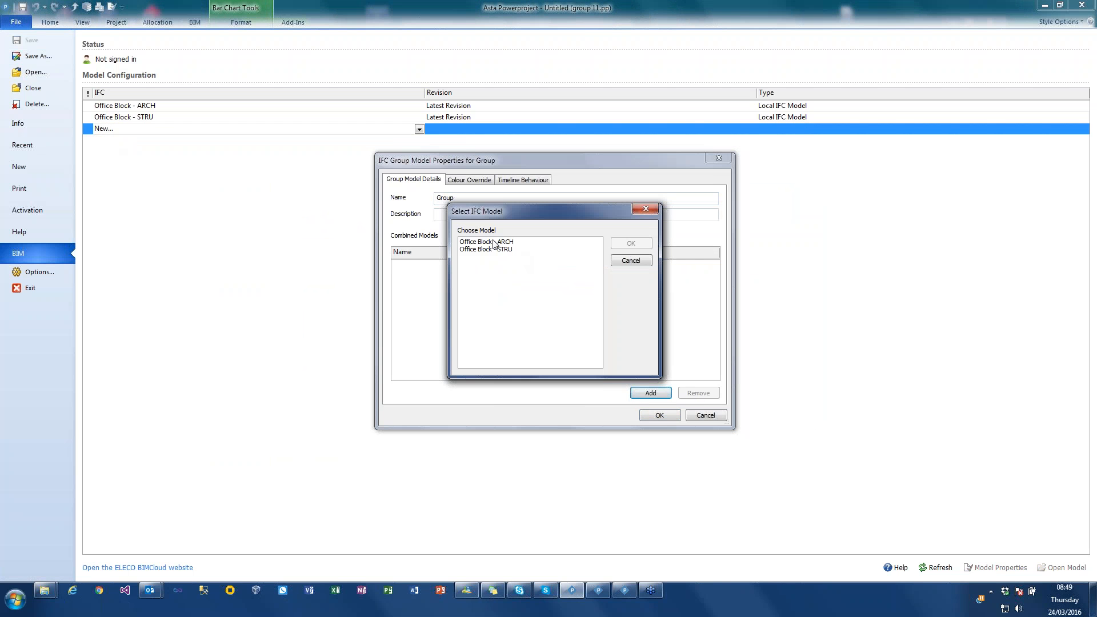
click(630, 243)
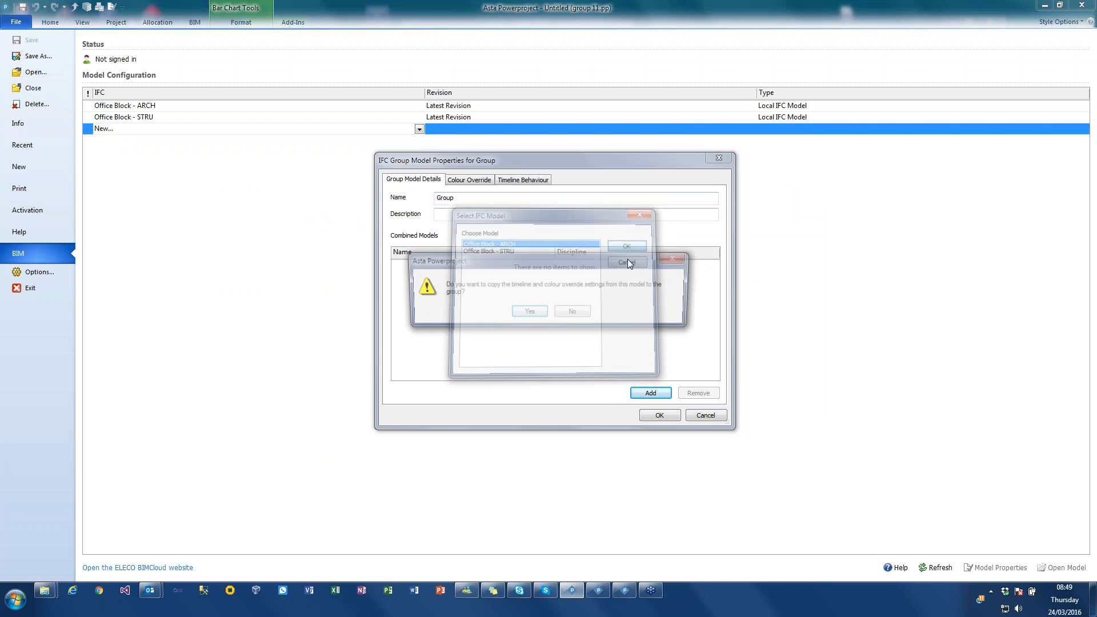
click(528, 312)
click(651, 393)
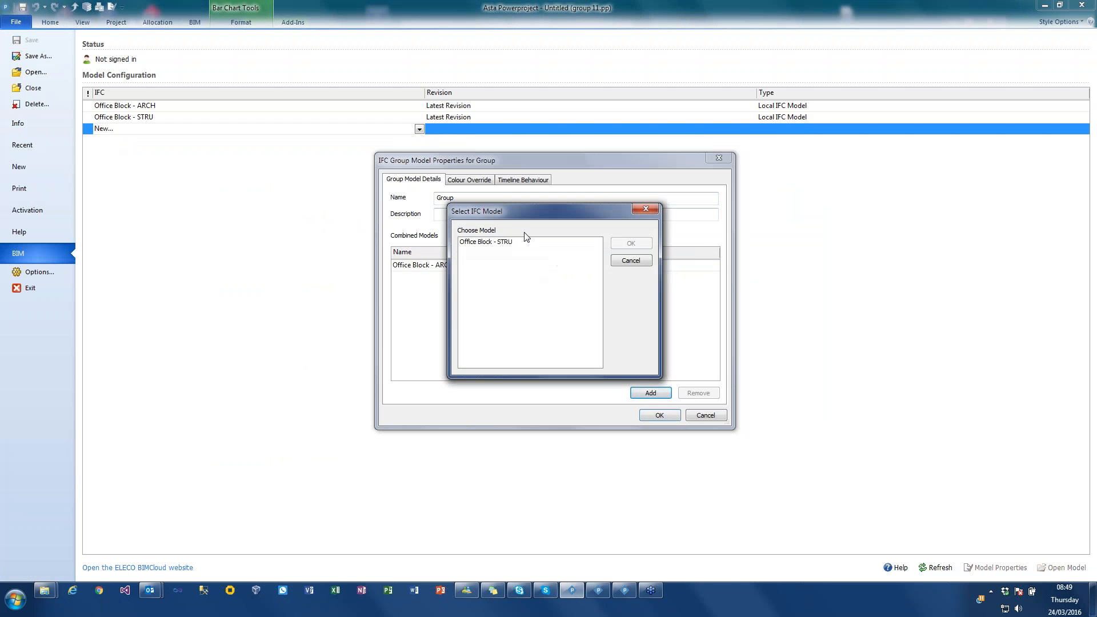
click(503, 242)
click(631, 242)
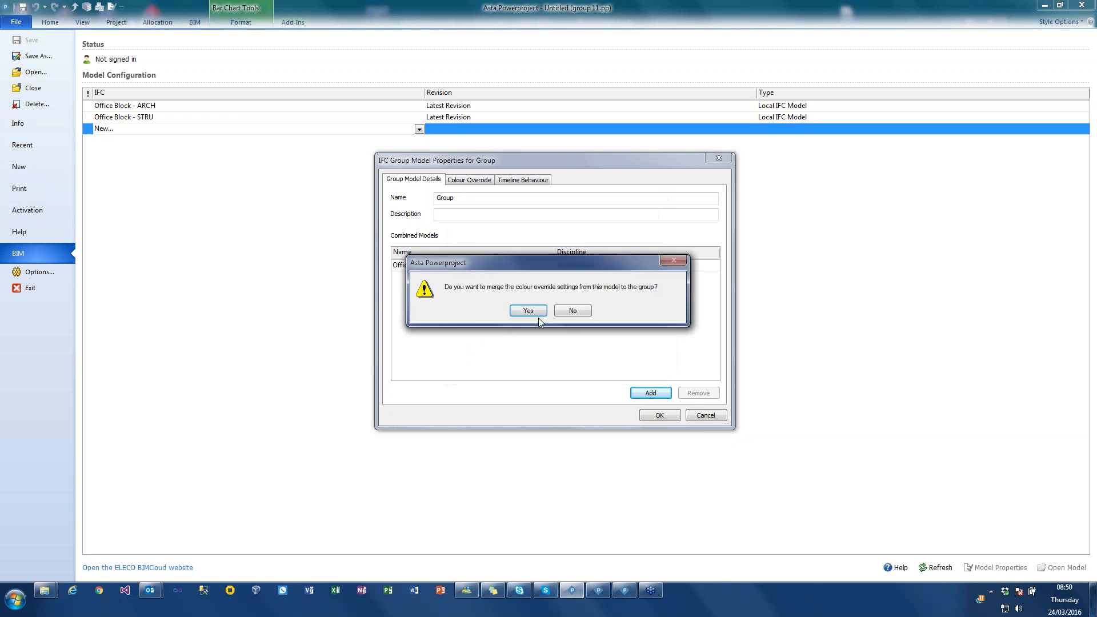
click(528, 312)
- Set the discipline of Office Block - ARCH to Architecture and Office Block - STRU to Structural, and confirm the group model
click(583, 265)
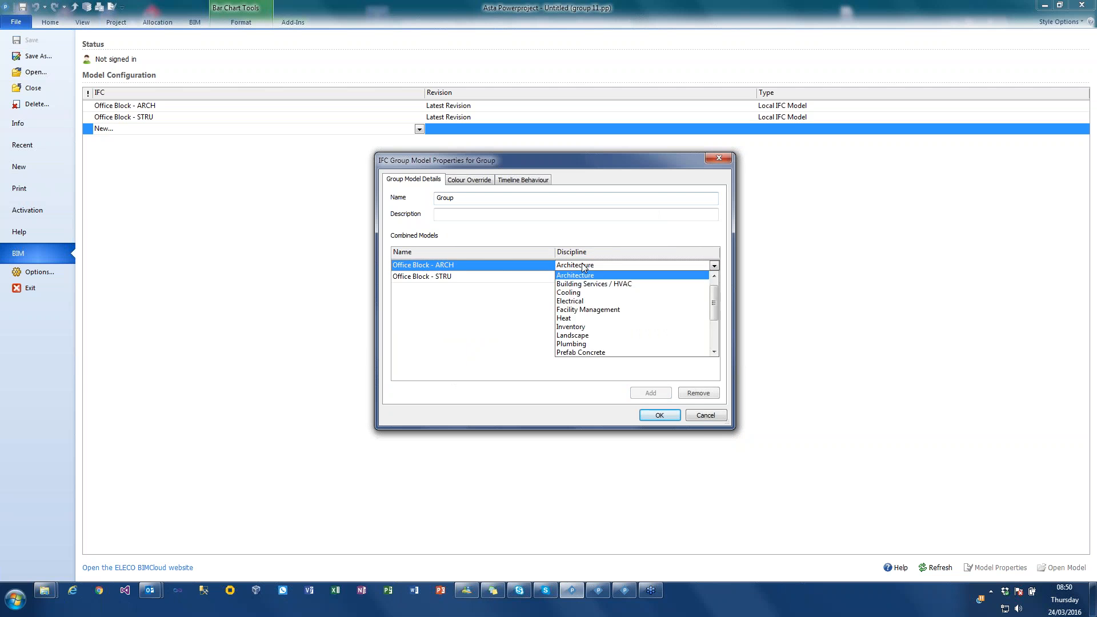
click(574, 274)
click(571, 277)
scroll(588, 349, down, 3)
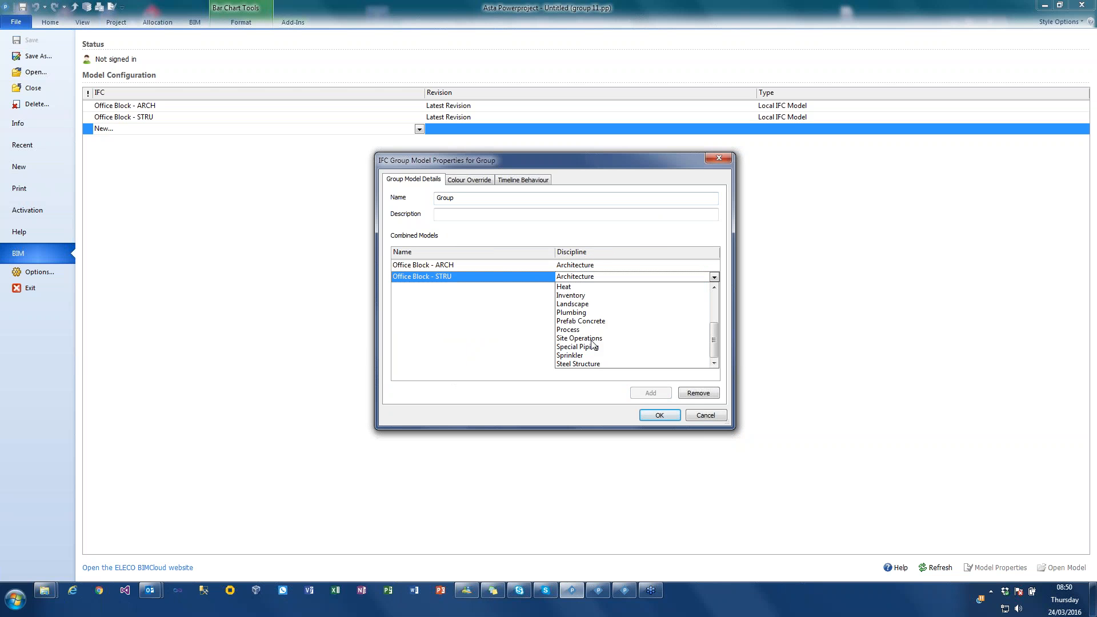
click(589, 355)
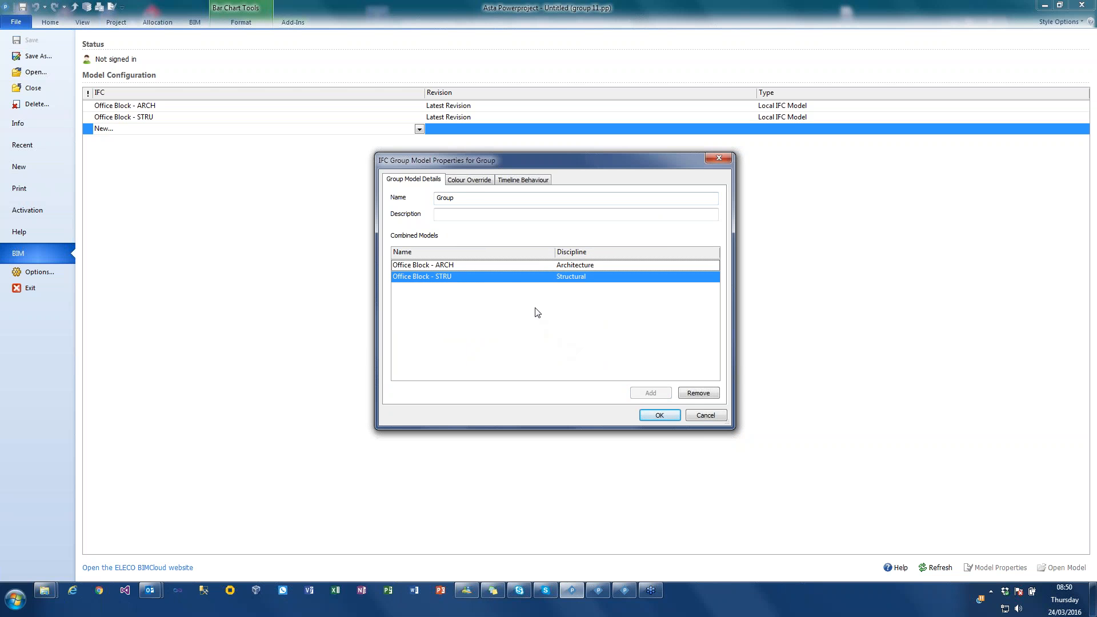
click(657, 416)
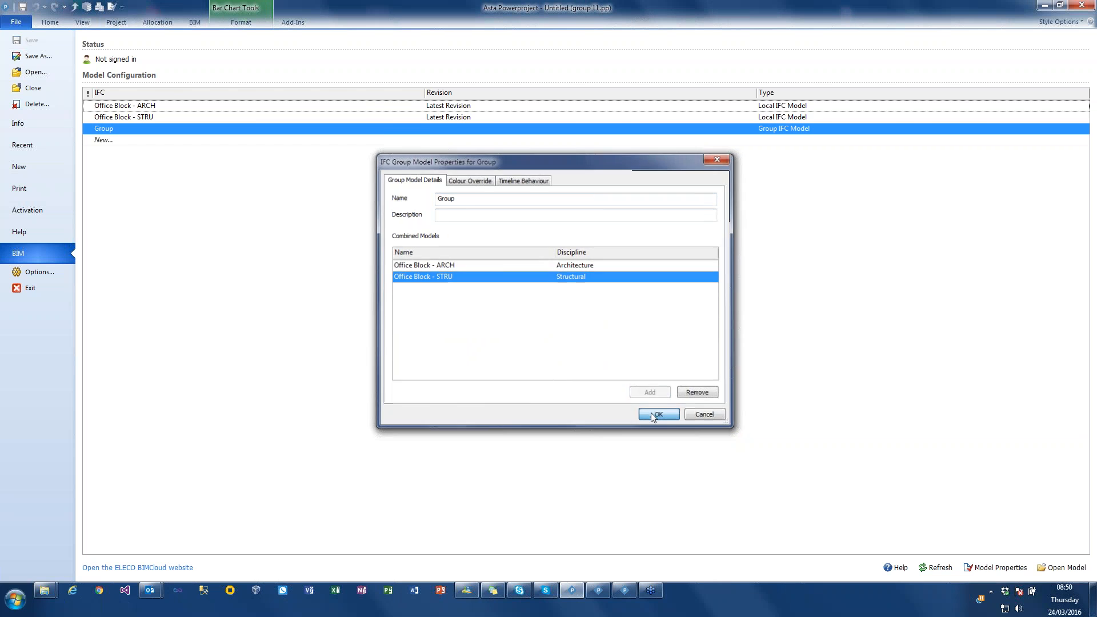
- Display the Office Block - STRU model and the Office Block - ARCH model in turn in the 3D viewer
click(196, 24)
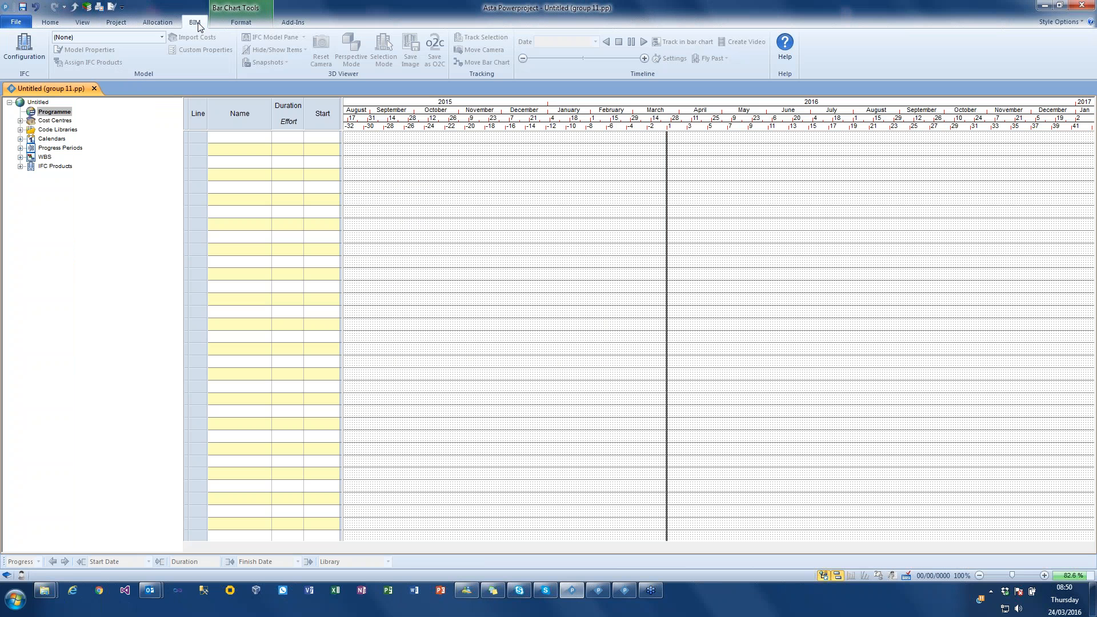
click(162, 37)
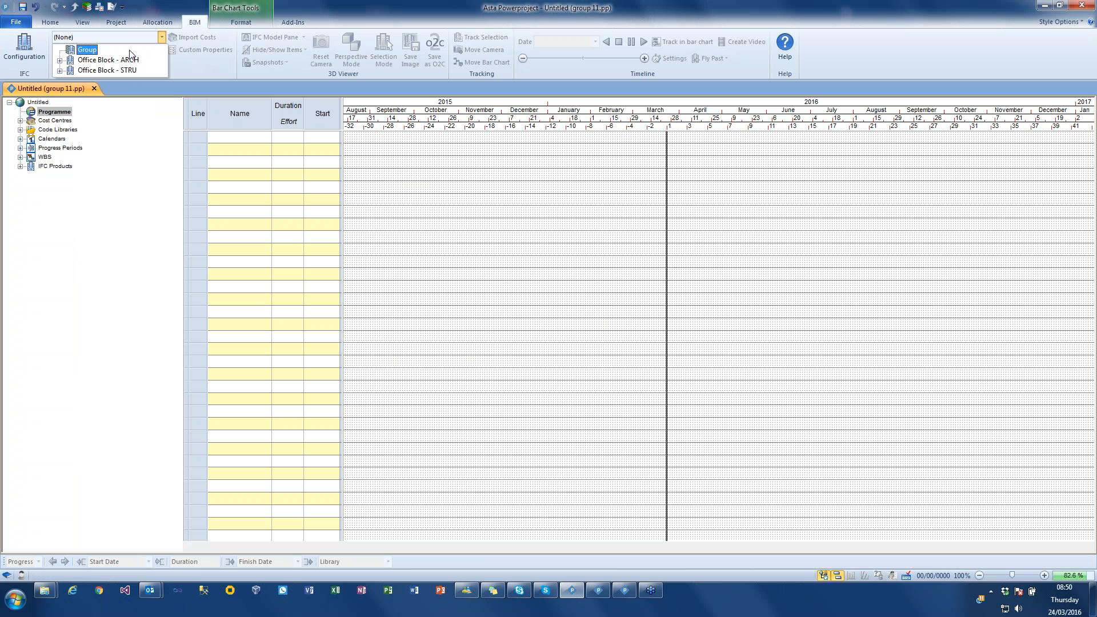
click(94, 70)
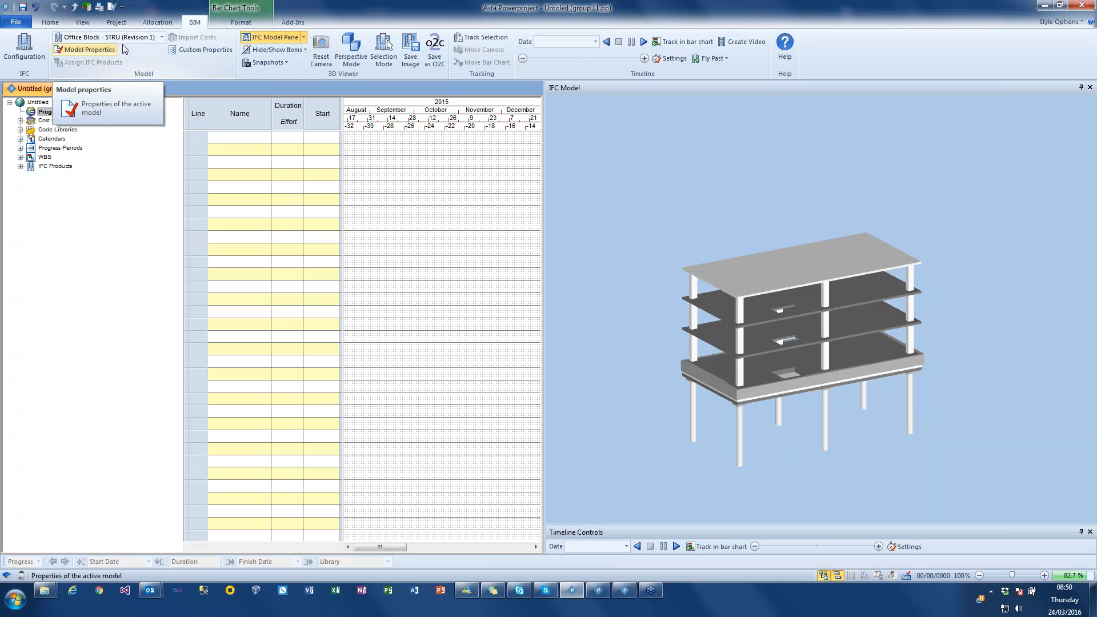
click(161, 37)
click(108, 60)
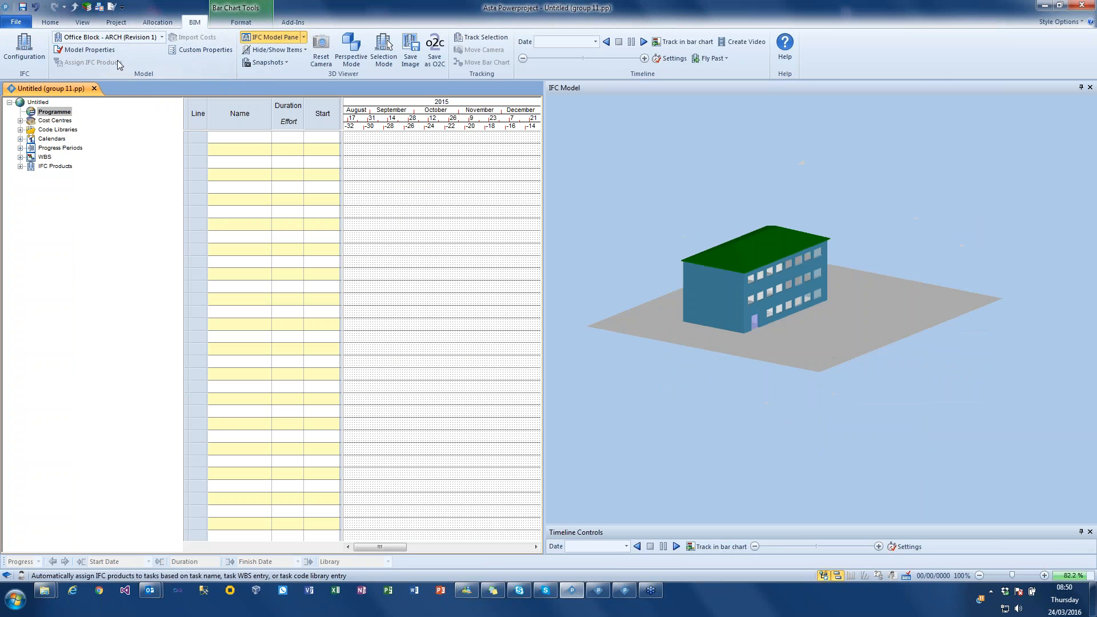
- Make Group the active IFC model and show the IFC categories with the Models branch expanded
click(114, 37)
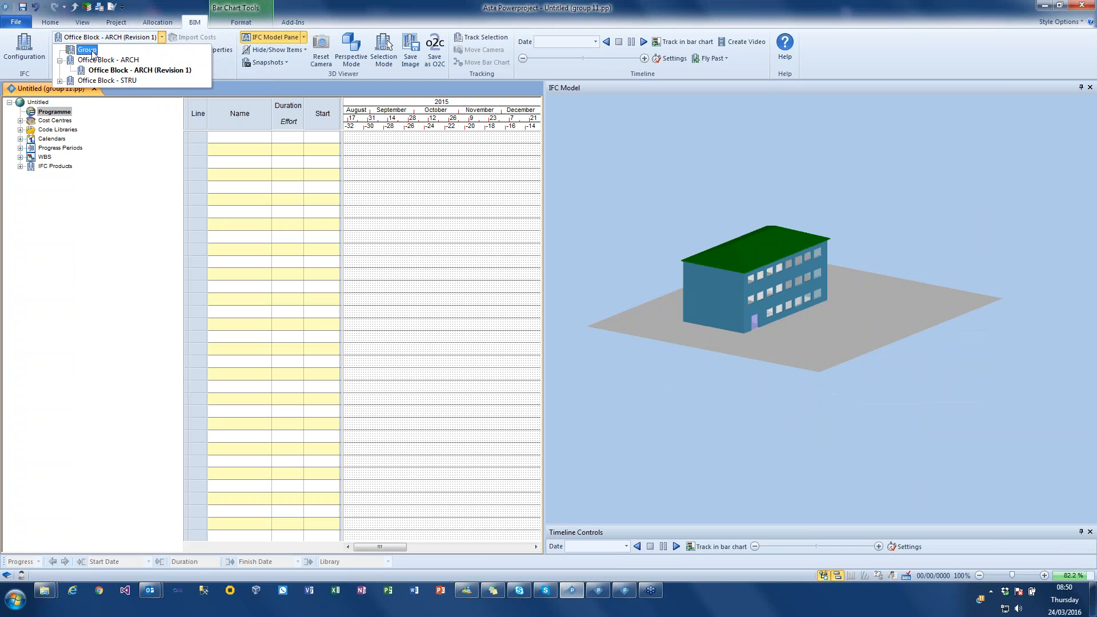
click(89, 50)
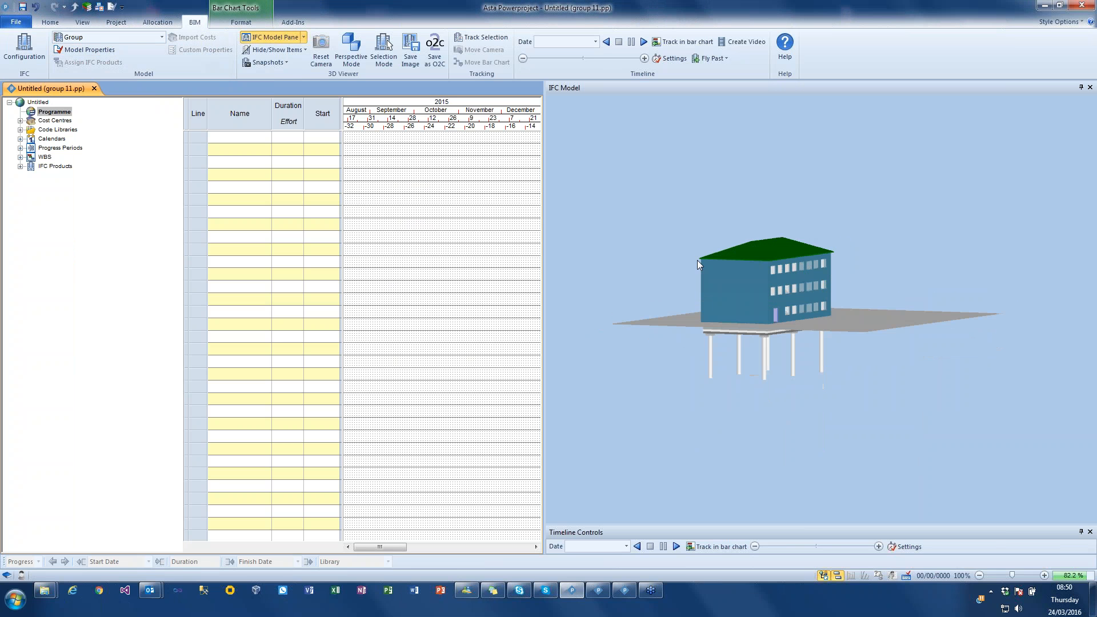
click(303, 38)
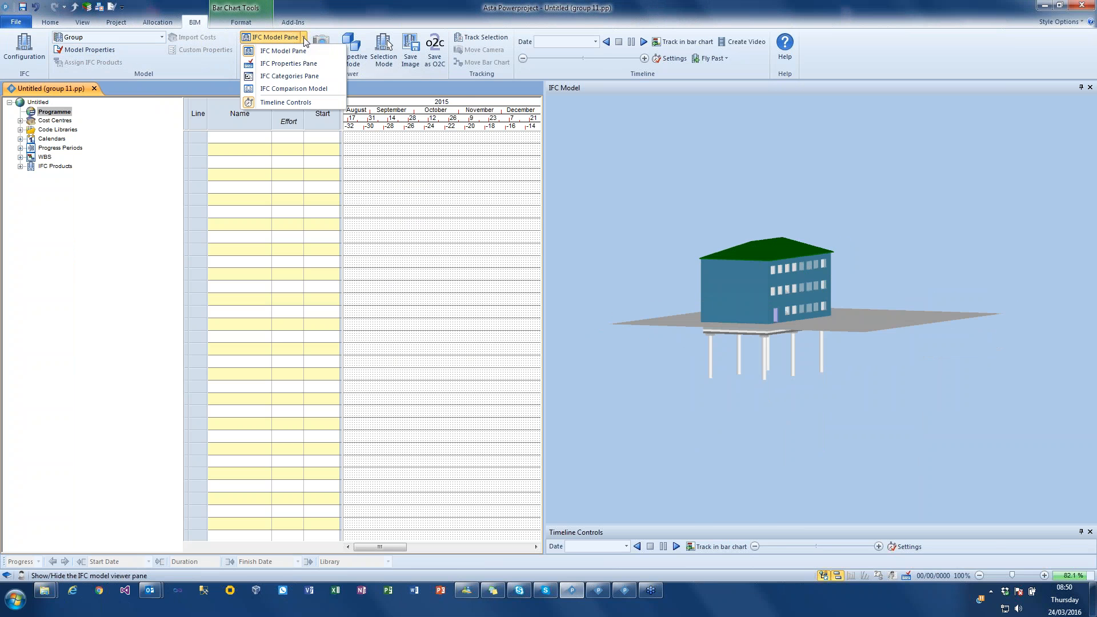
click(285, 76)
click(552, 121)
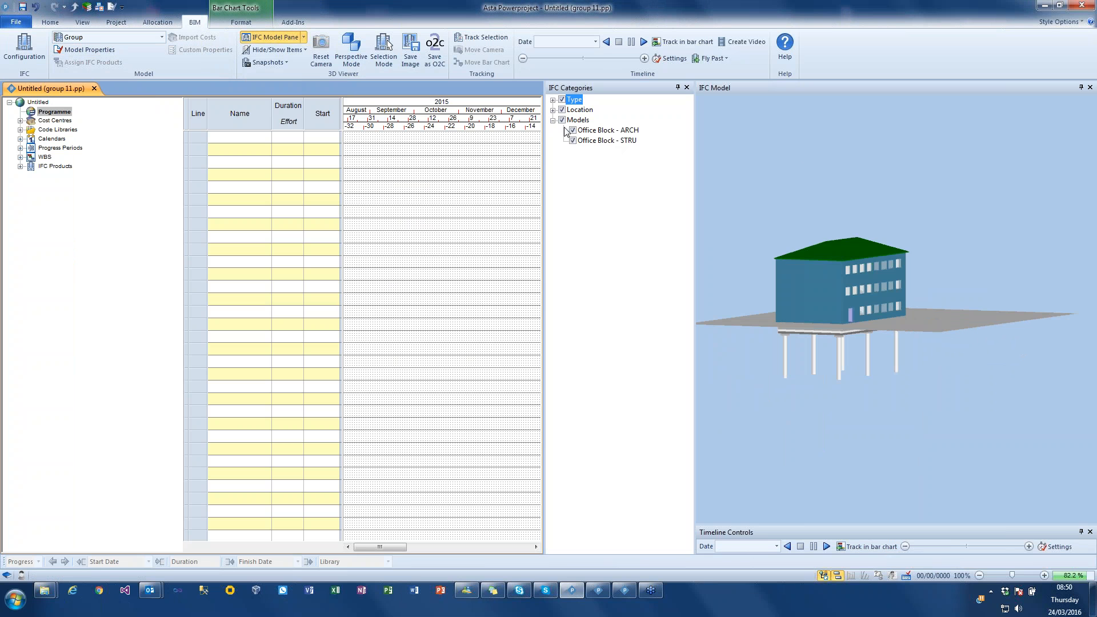
- Toggle the visibility of Office Block - ARCH and Office Block - STRU to view each part of the group separately
click(572, 130)
click(572, 130)
click(573, 140)
click(573, 140)
- Switch to the open New group Model Project window, maximise it and enlarge its IFC model view
mouse_move(629, 595)
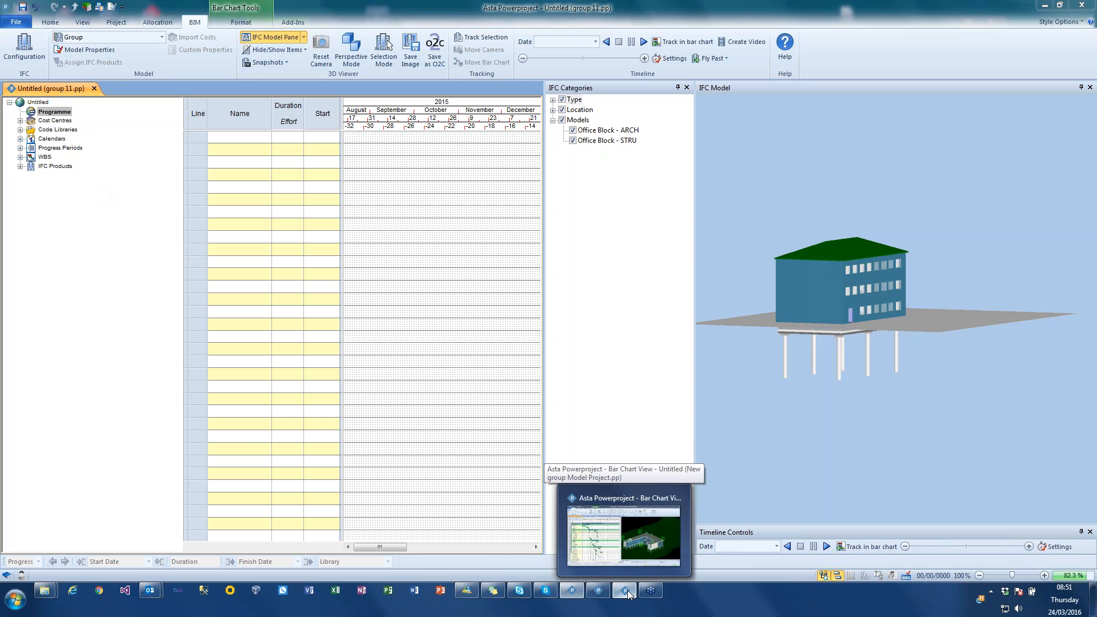
click(628, 594)
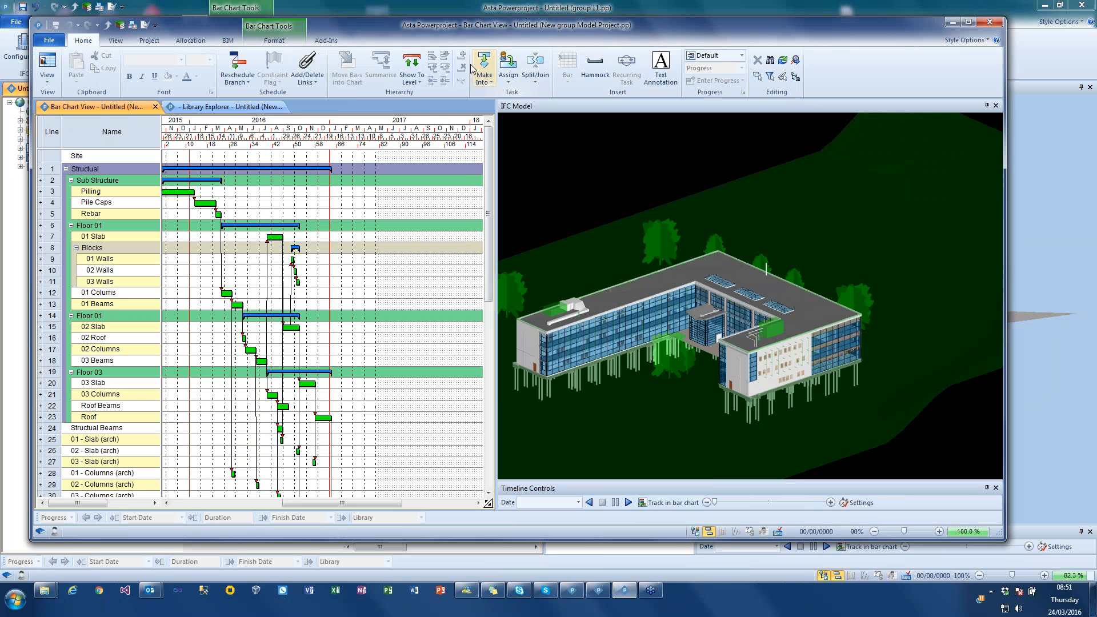
double_click(475, 29)
drag(404, 207, 405, 207)
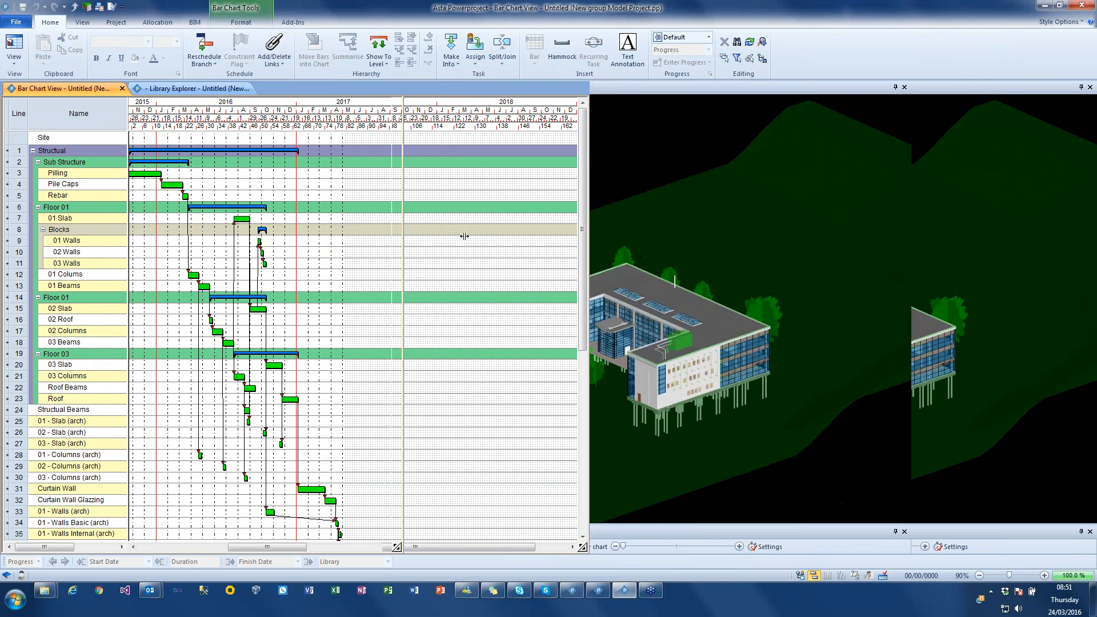
drag(598, 235, 603, 238)
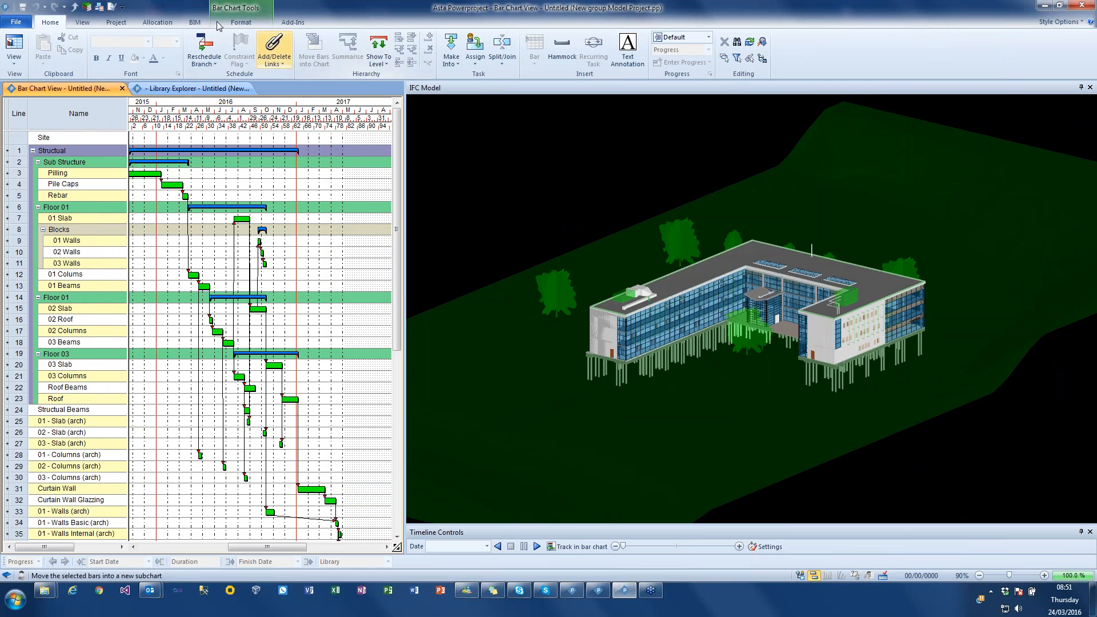
- Show the IFC categories for the Combined Model with its Models branch expanded, and adjust the pane's width
click(195, 23)
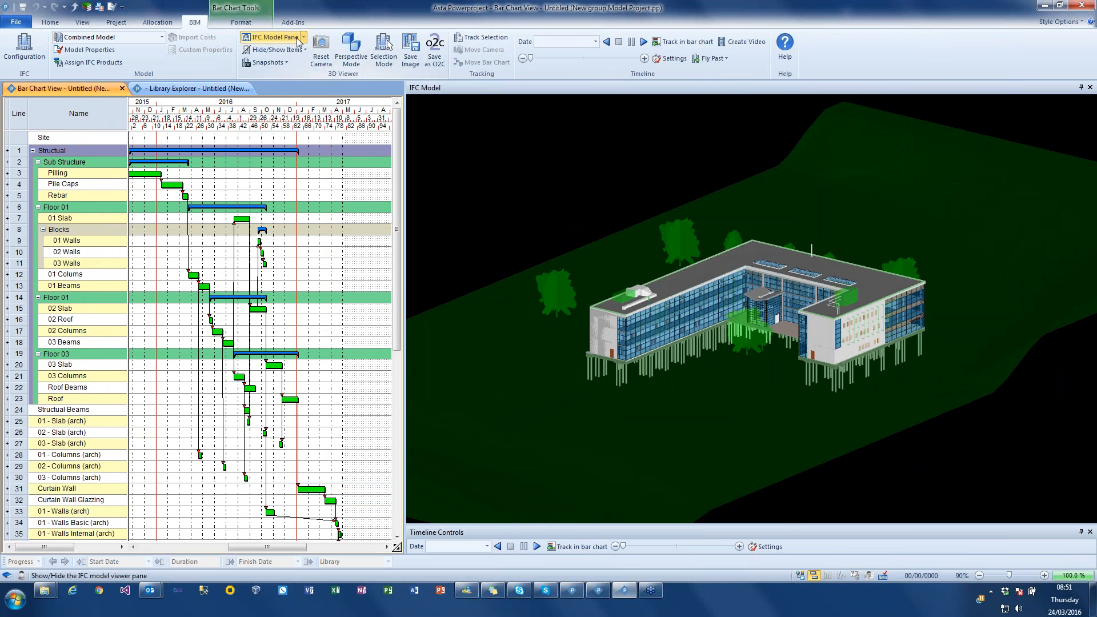
click(303, 37)
click(298, 76)
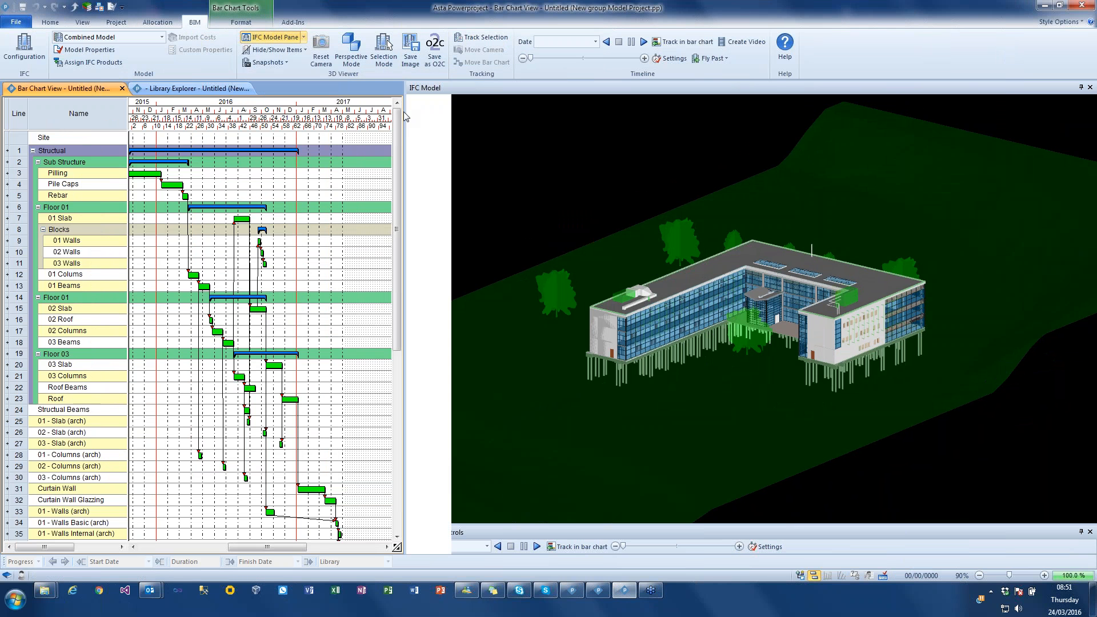
mouse_move(410, 134)
mouse_down()
mouse_move(301, 133)
mouse_move(391, 143)
mouse_up()
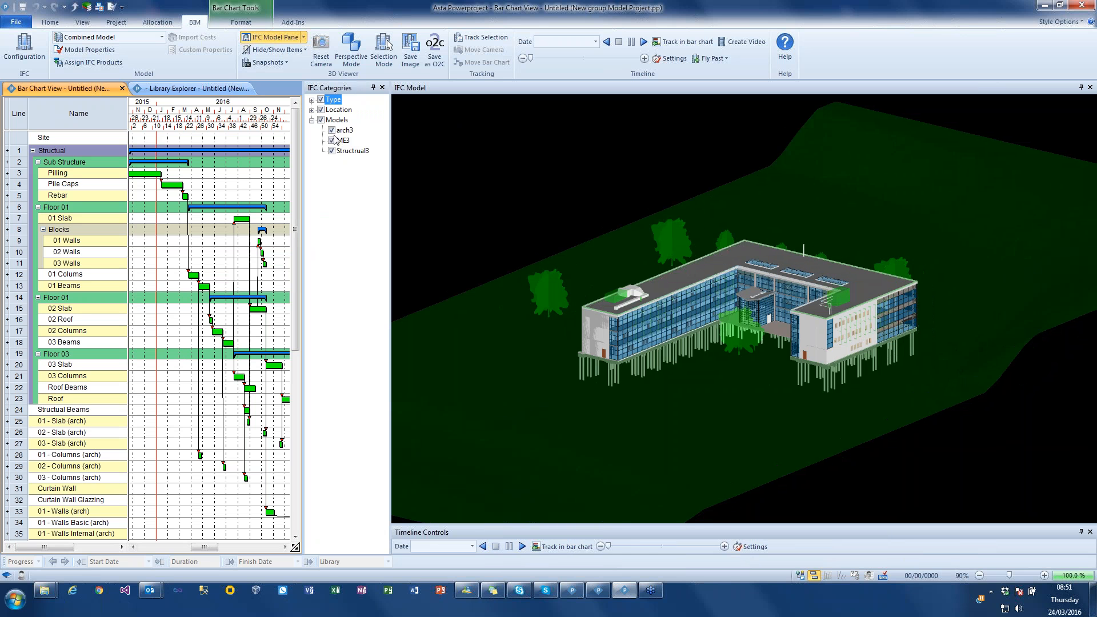
- Hide the arch3 and Structrual3 models and examine the ME3 services model on its own in 3D
click(331, 131)
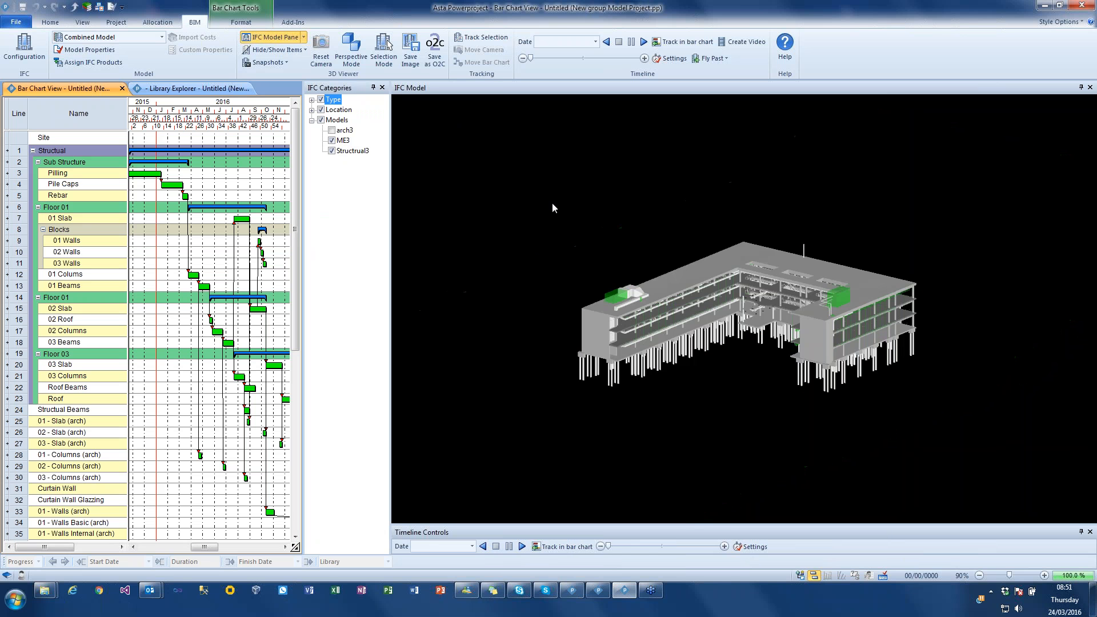
drag(556, 196, 619, 196)
click(332, 151)
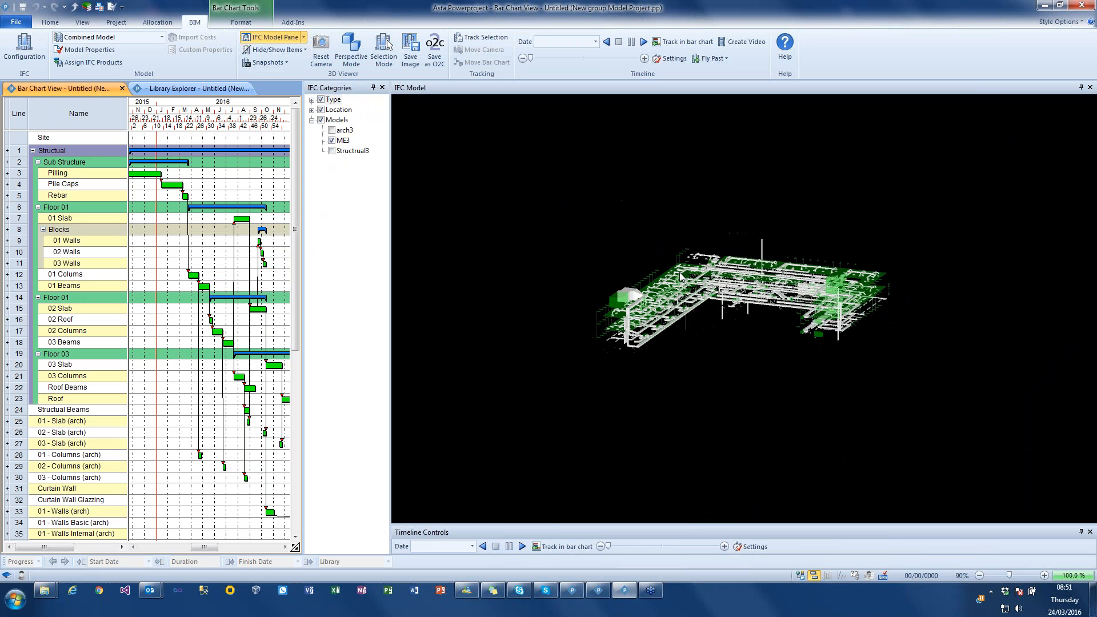
scroll(690, 281, up, 5)
scroll(691, 285, up, 10)
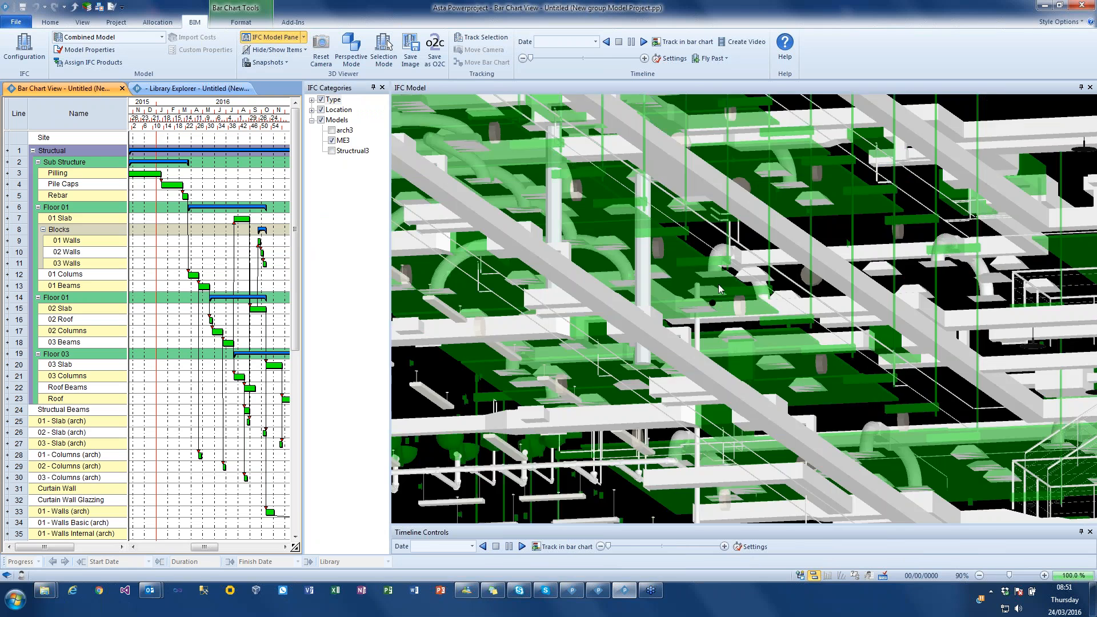
drag(718, 284, 871, 311)
scroll(855, 307, down, 10)
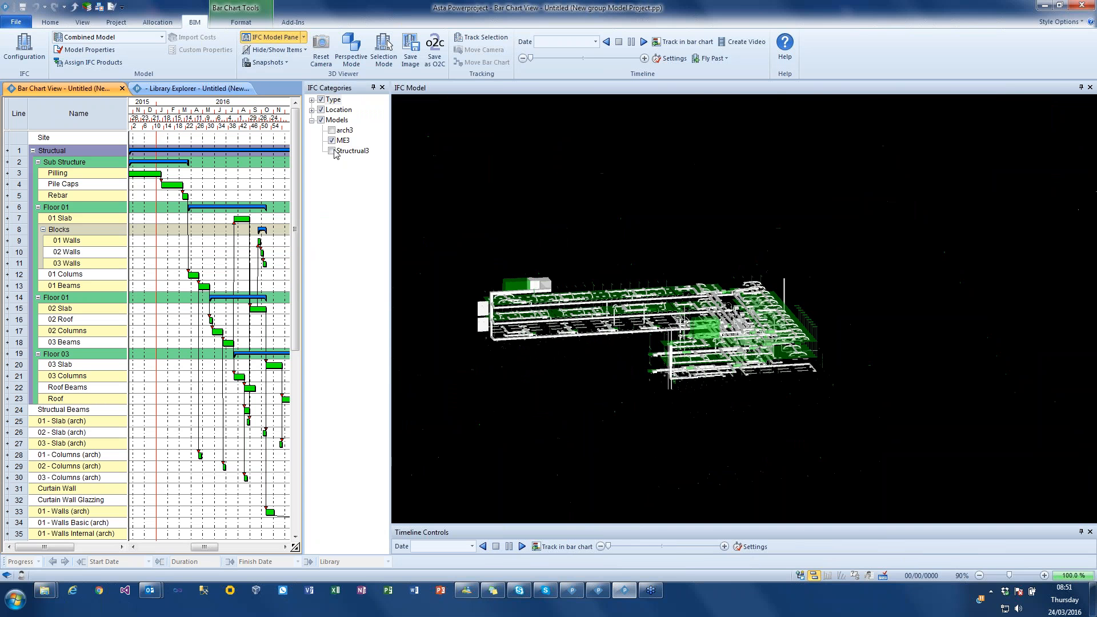
- Show Structrual3 and hide ME3 to view the structural model alone
click(331, 151)
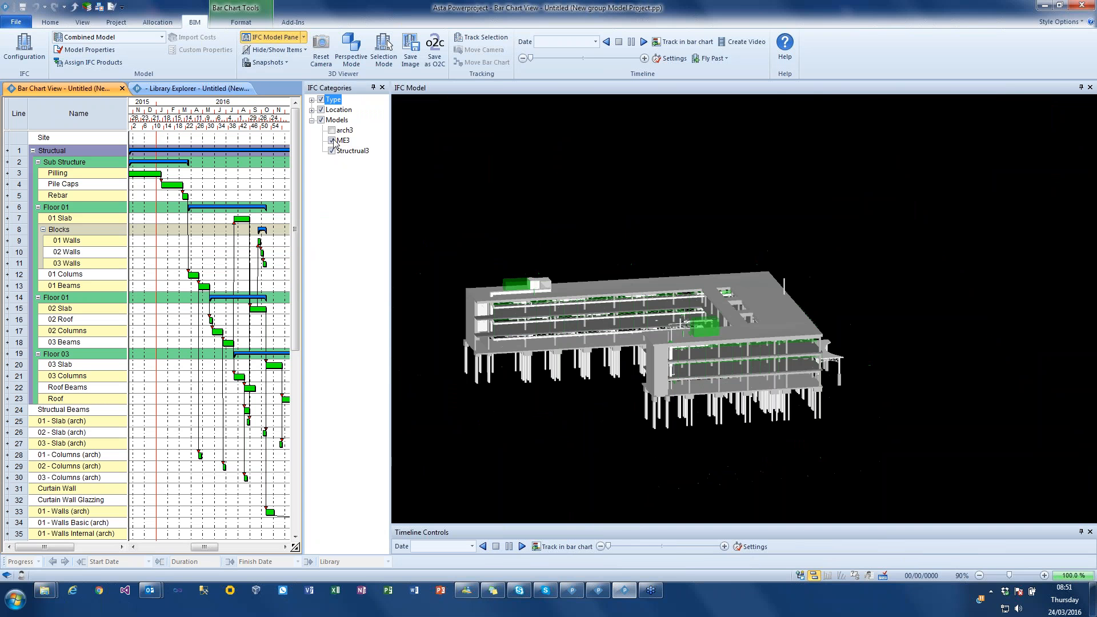
click(331, 140)
drag(537, 284, 550, 184)
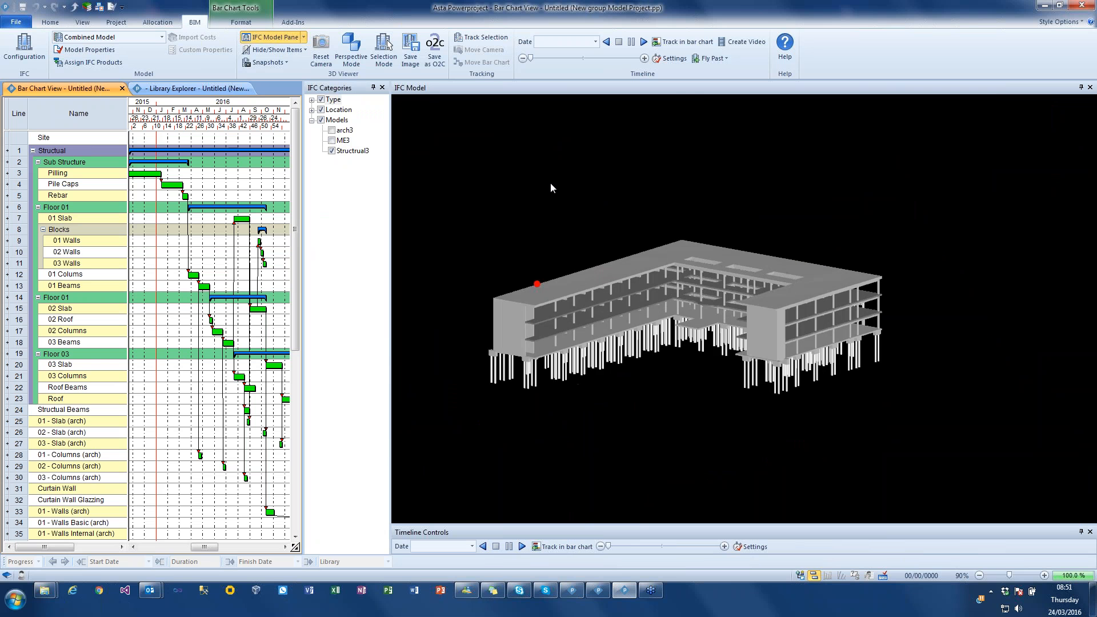
- Restore the visibility of the arch3 and ME3 models and view the complete combined building
click(331, 132)
click(331, 141)
mouse_move(606, 217)
mouse_down()
mouse_move(612, 205)
mouse_move(606, 215)
mouse_up()
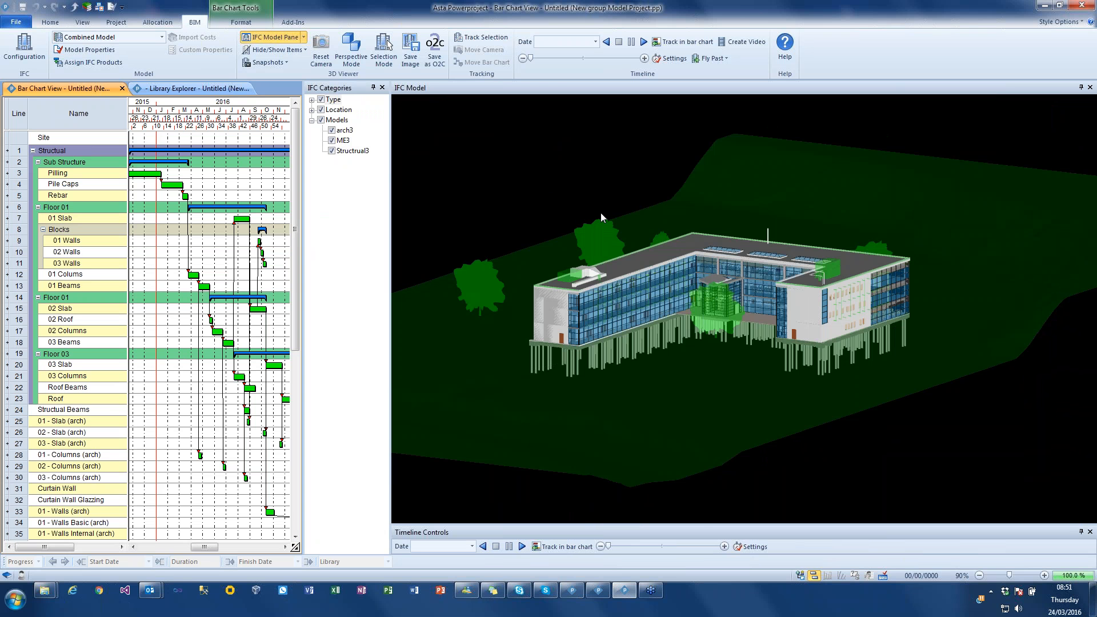
drag(738, 238, 740, 254)
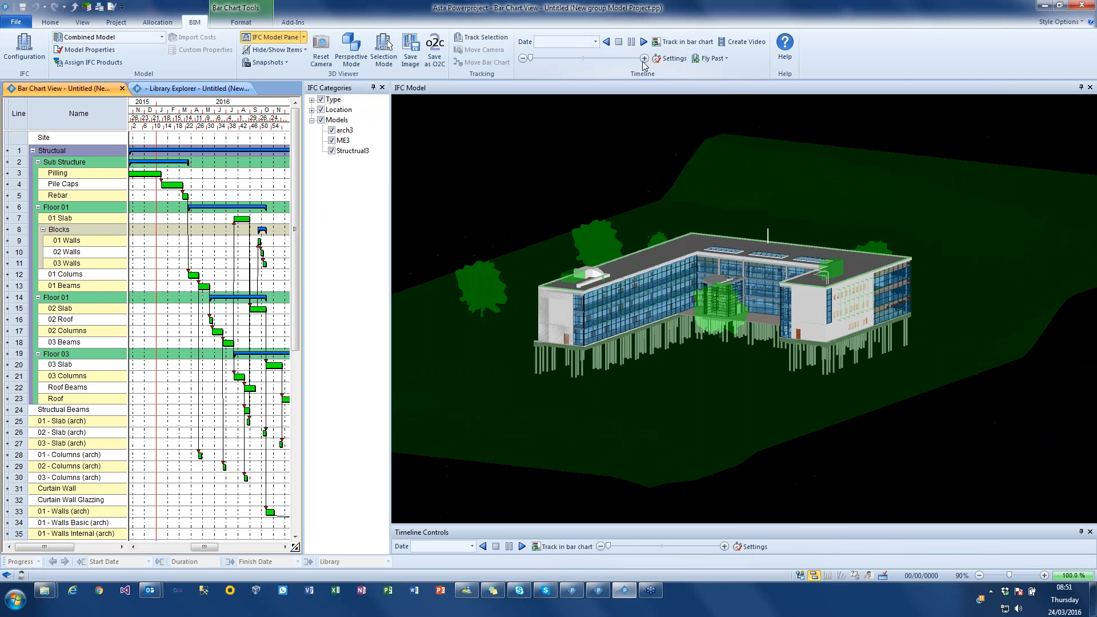
- Play the combined model's construction timeline in the 3D view and stop the simulation partway through
click(711, 58)
click(635, 142)
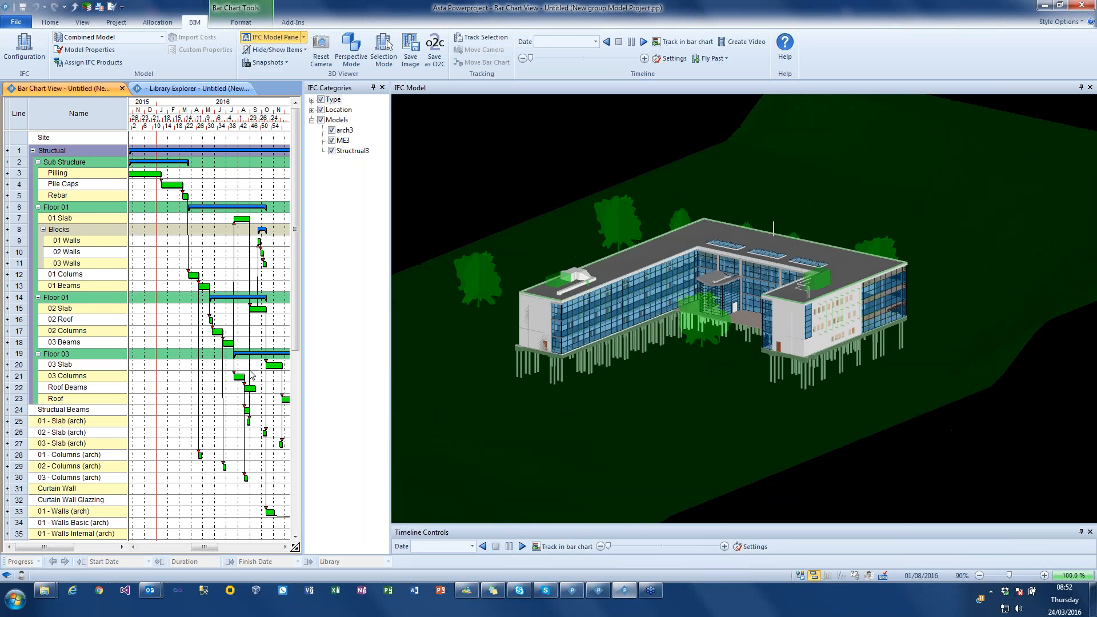
click(644, 42)
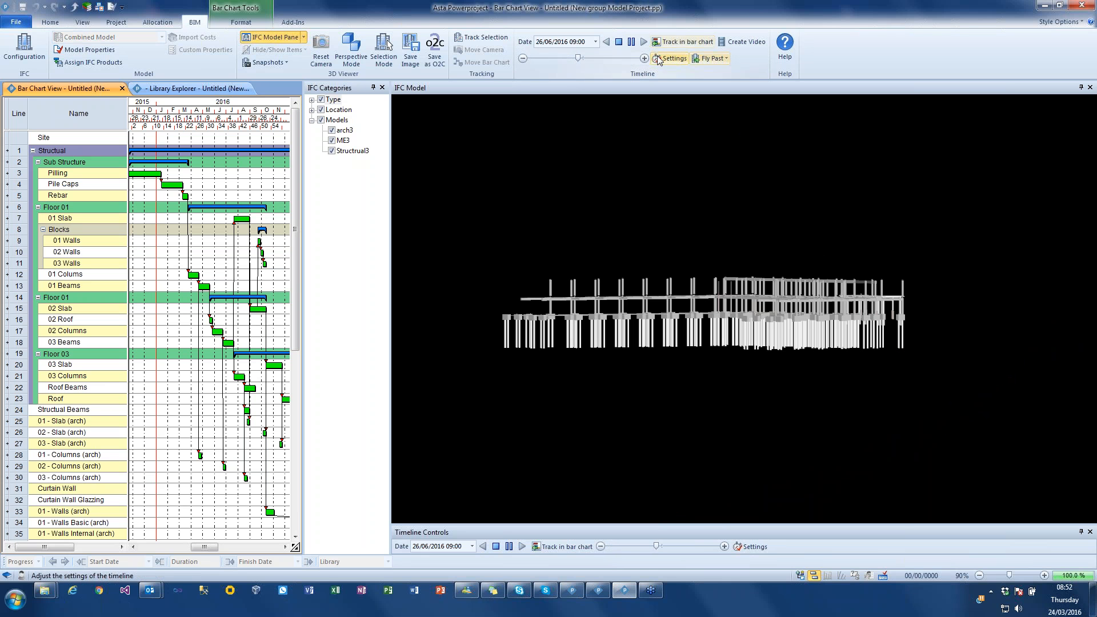
click(619, 43)
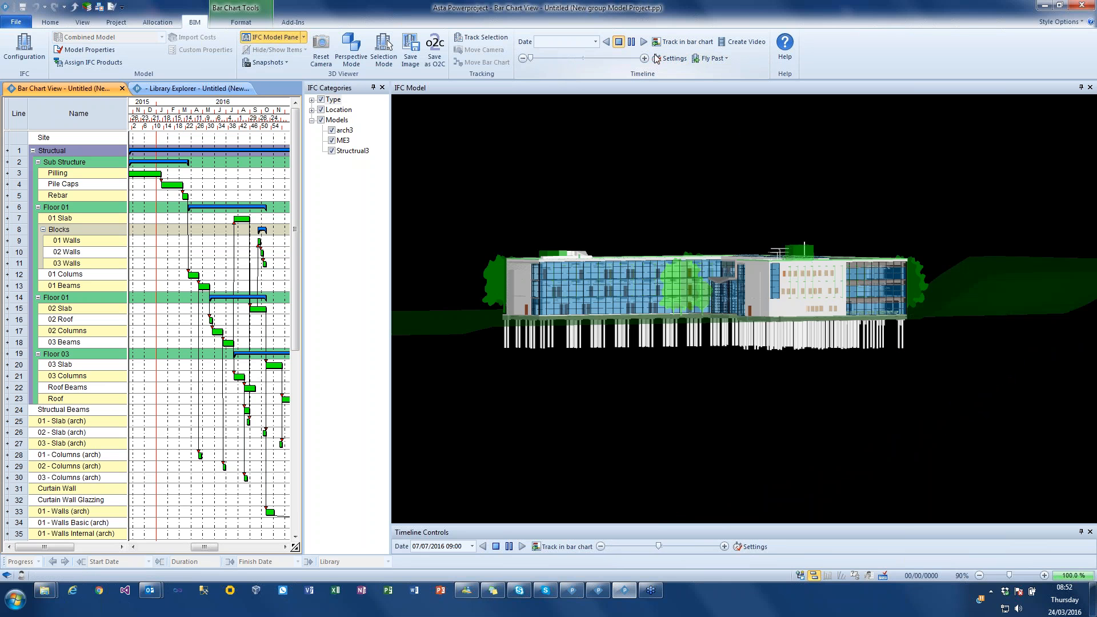
- Enable a Fly Past for the timeline and set the simulation duration to complete after 25 seconds
click(712, 59)
click(721, 84)
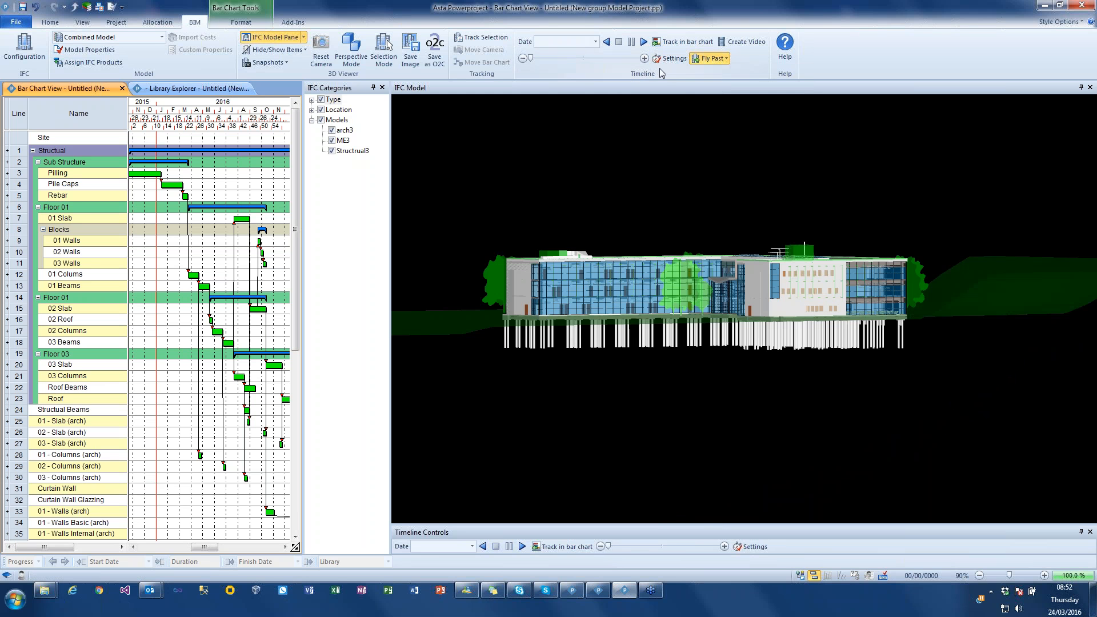
click(669, 58)
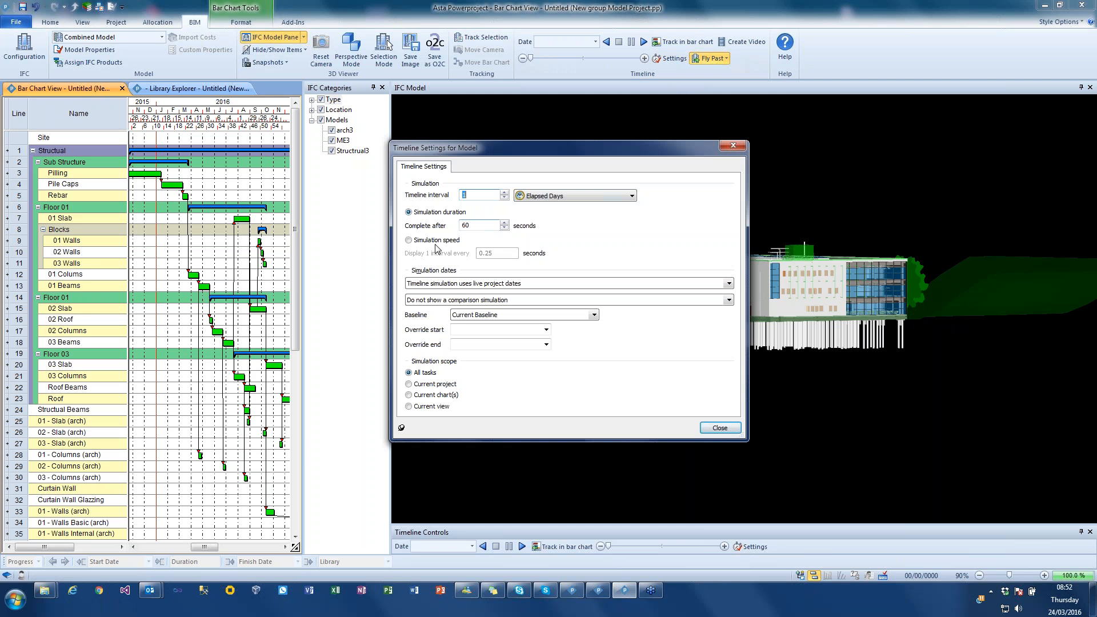
drag(473, 226, 455, 232)
text(25)
click(718, 428)
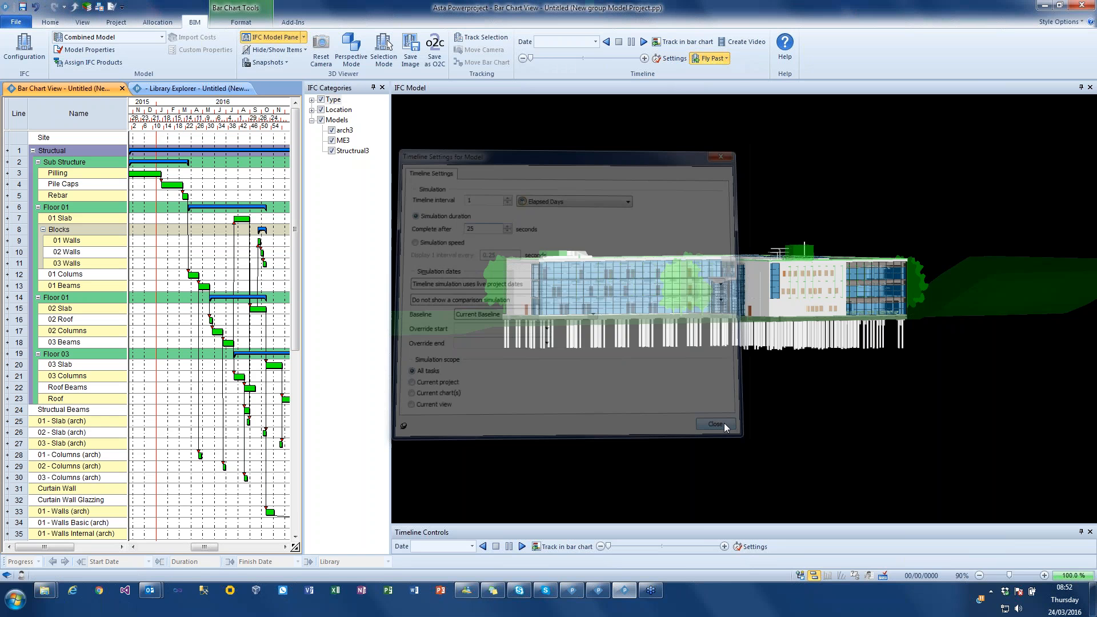
- Run the timeline simulation with the Fly Past, stop it, and move the timeline position to 10/12/2016
drag(693, 296, 692, 298)
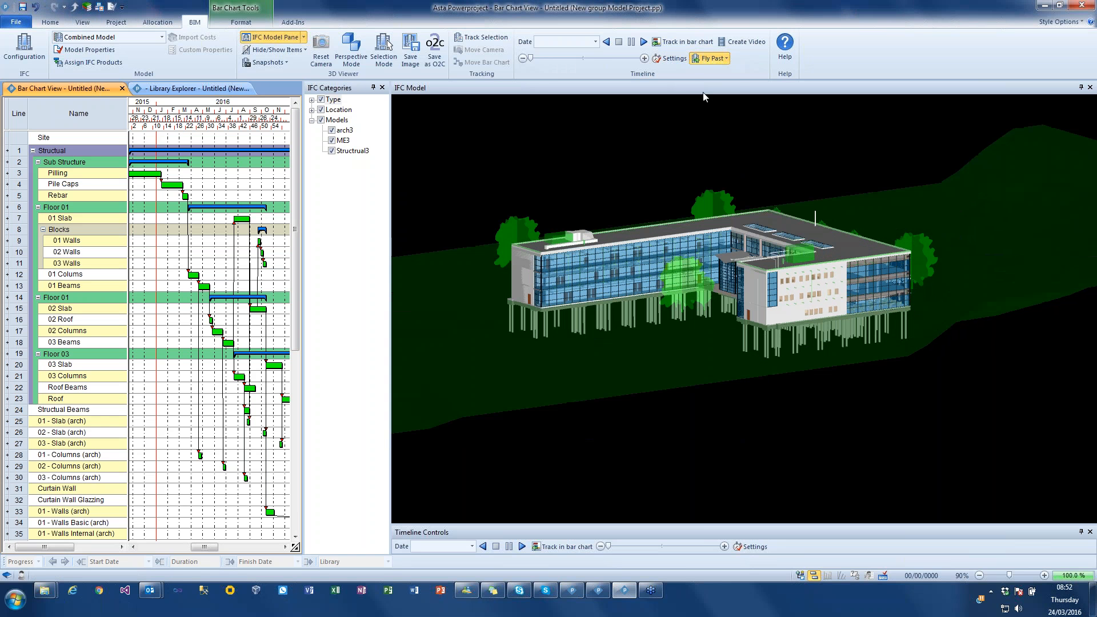
click(644, 42)
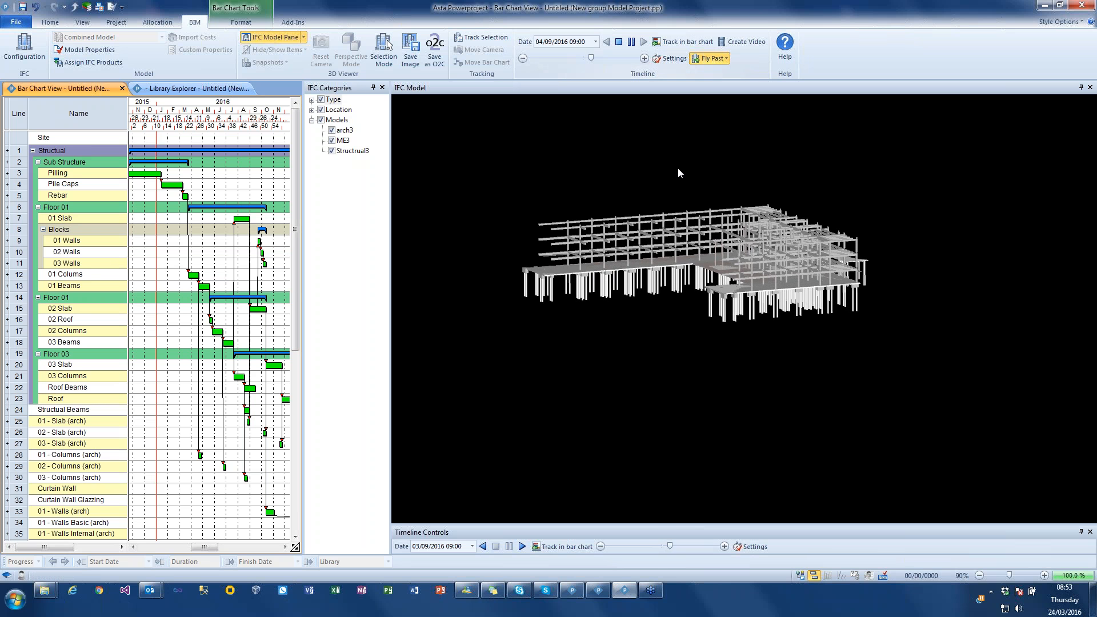
click(625, 44)
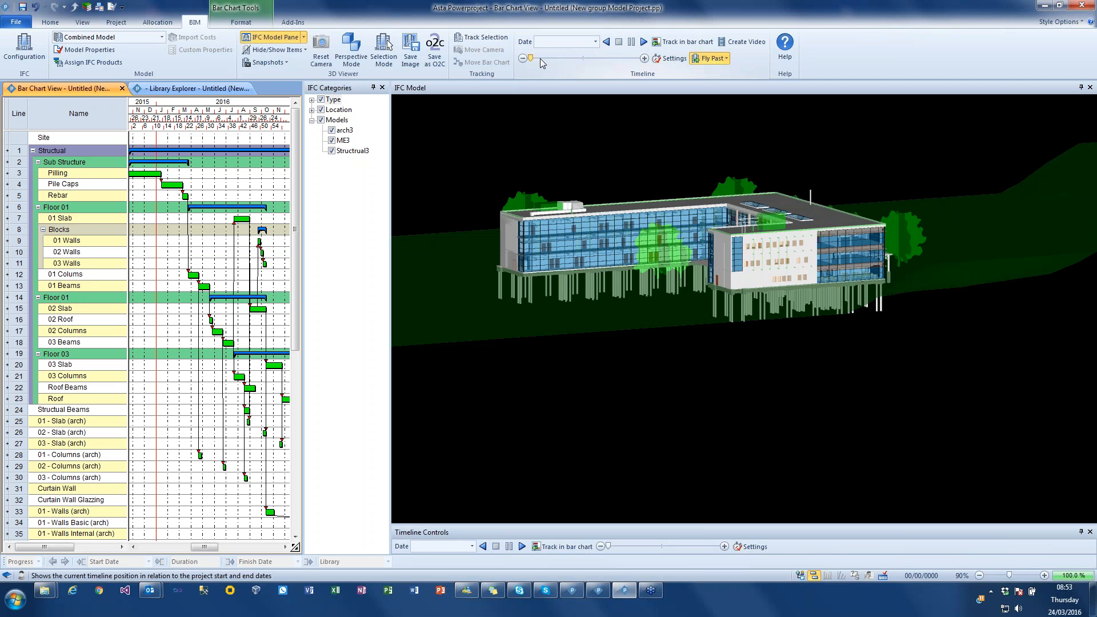
click(602, 58)
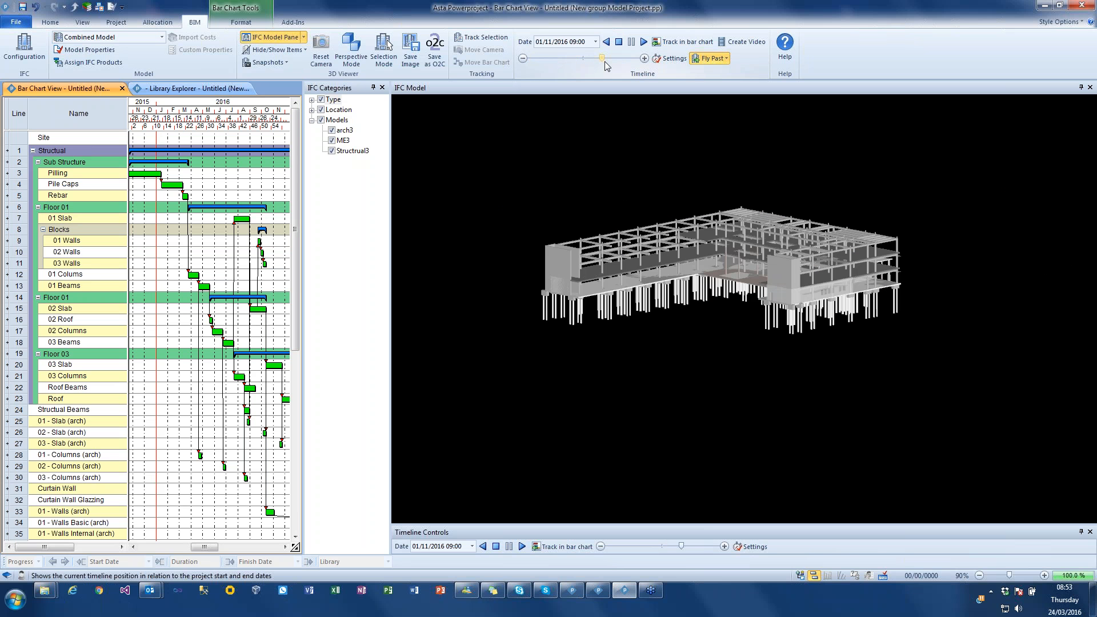
drag(604, 59, 610, 58)
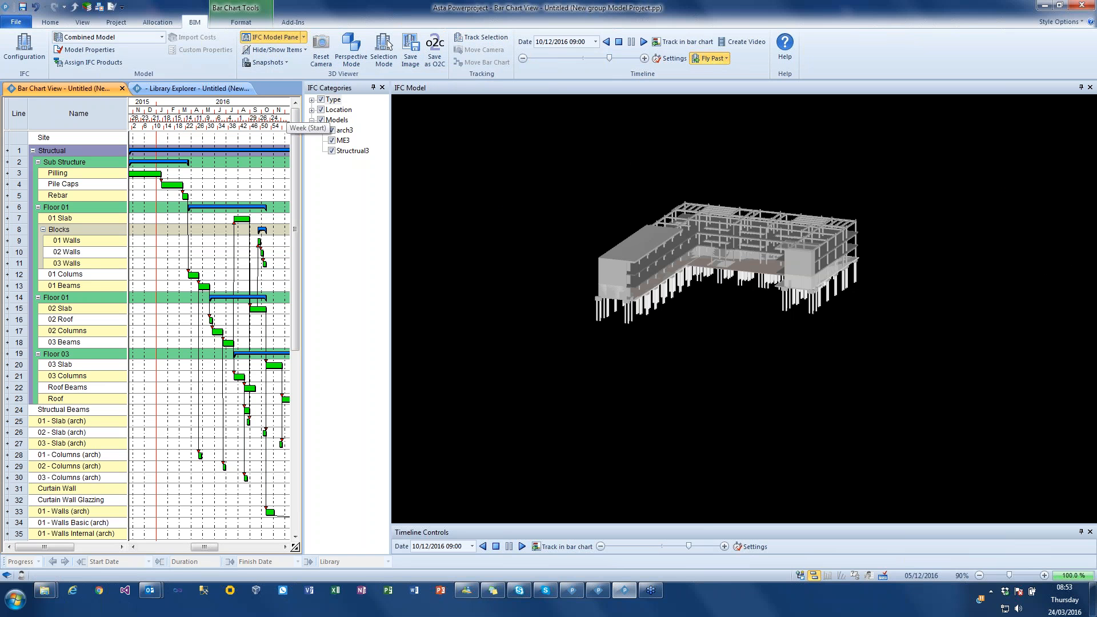
- Open the ELECO BIMCloud website from the BIM model configuration and sign in with the Google account
click(25, 49)
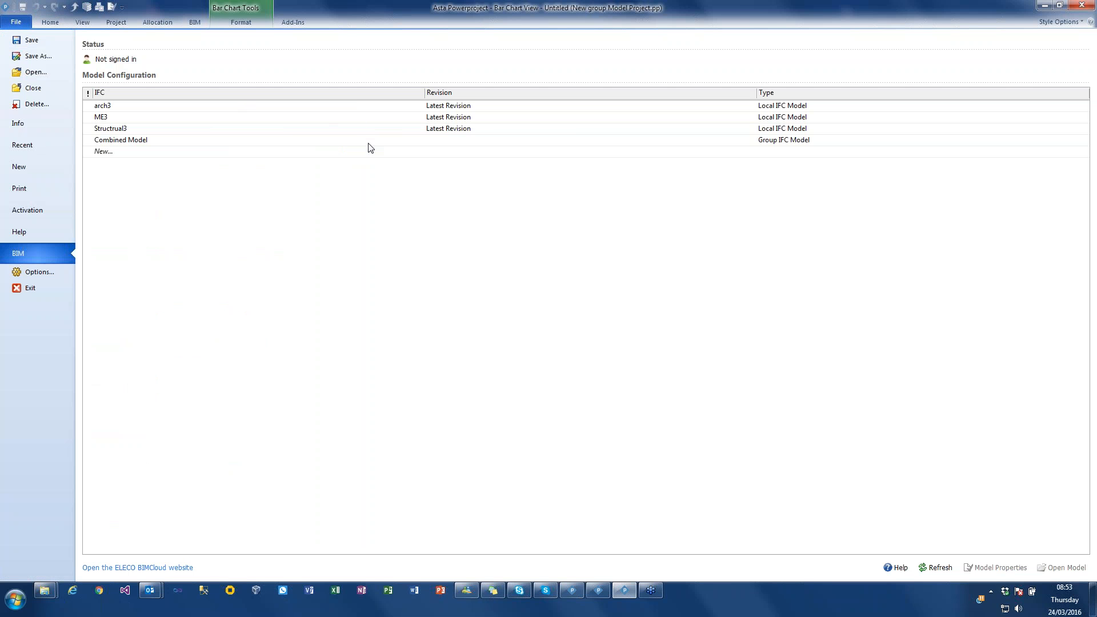
click(116, 567)
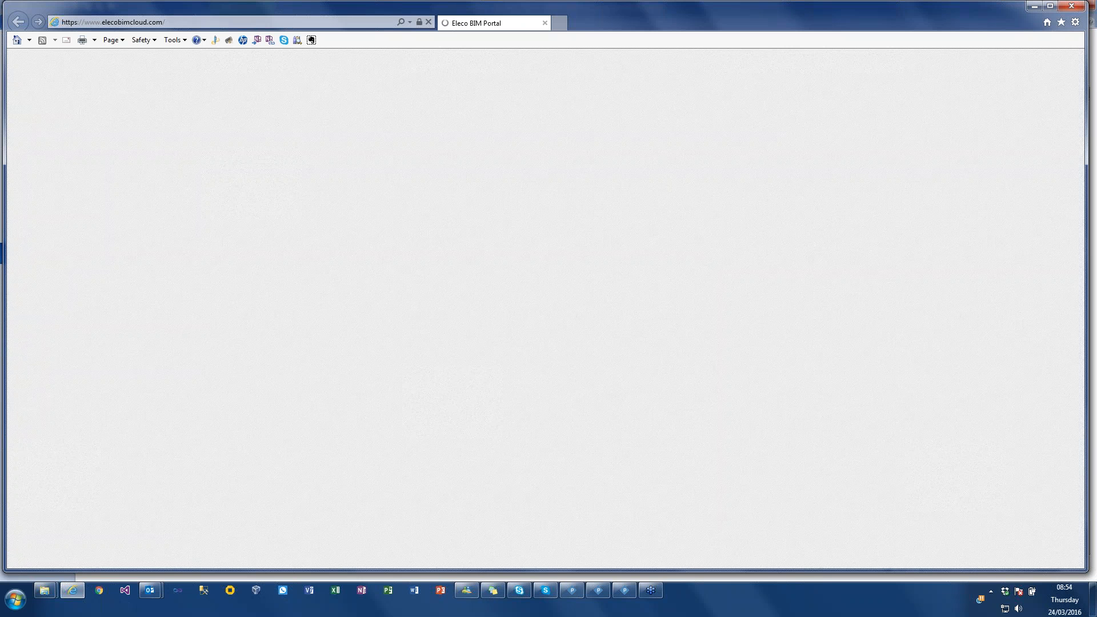
click(981, 127)
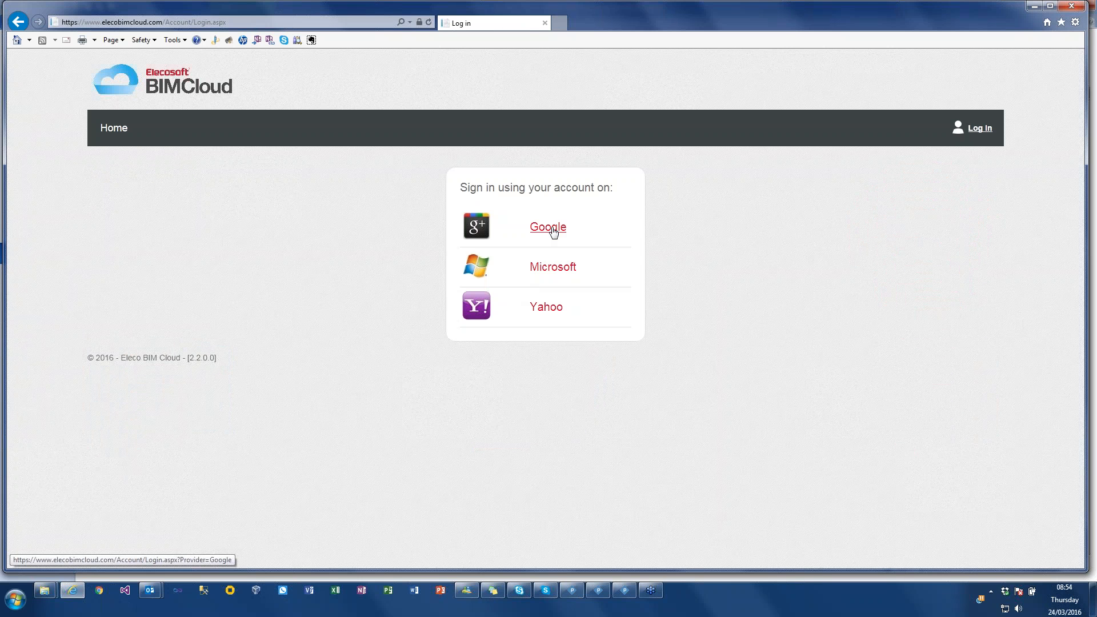
click(551, 228)
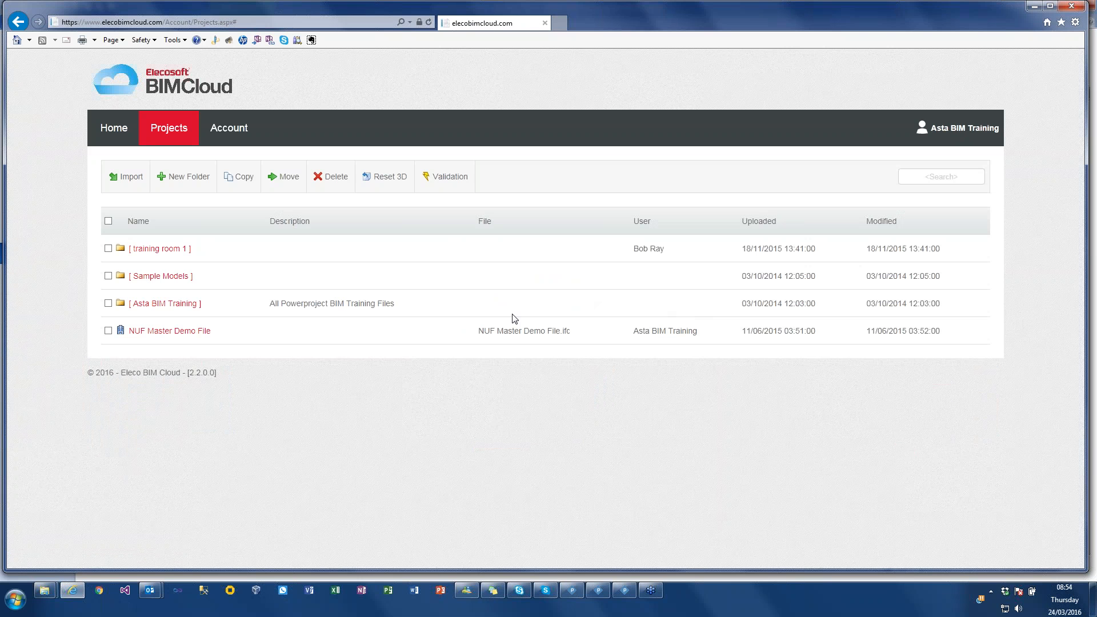
- Open the simple house.ifc project in the Sample Models folder and expand its objects by Type
click(164, 277)
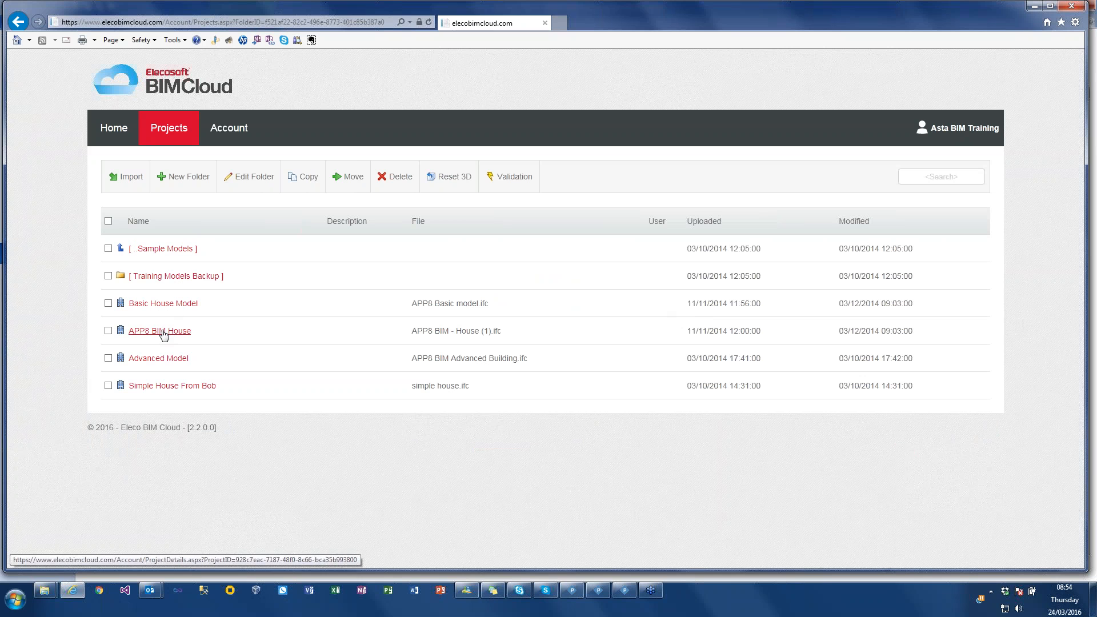
click(143, 385)
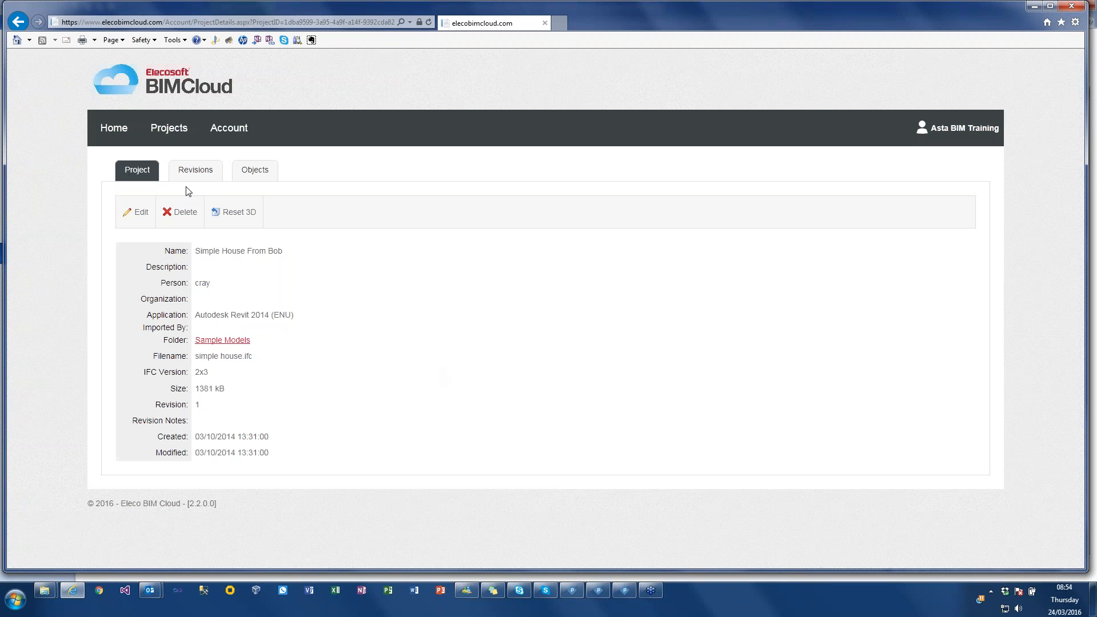
click(268, 171)
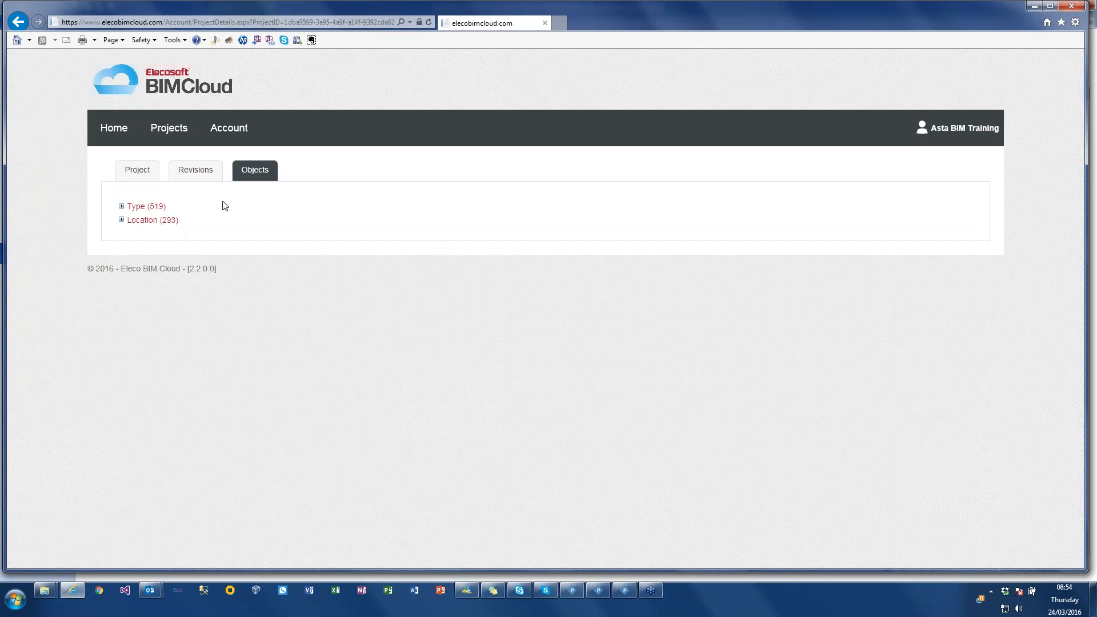
click(121, 206)
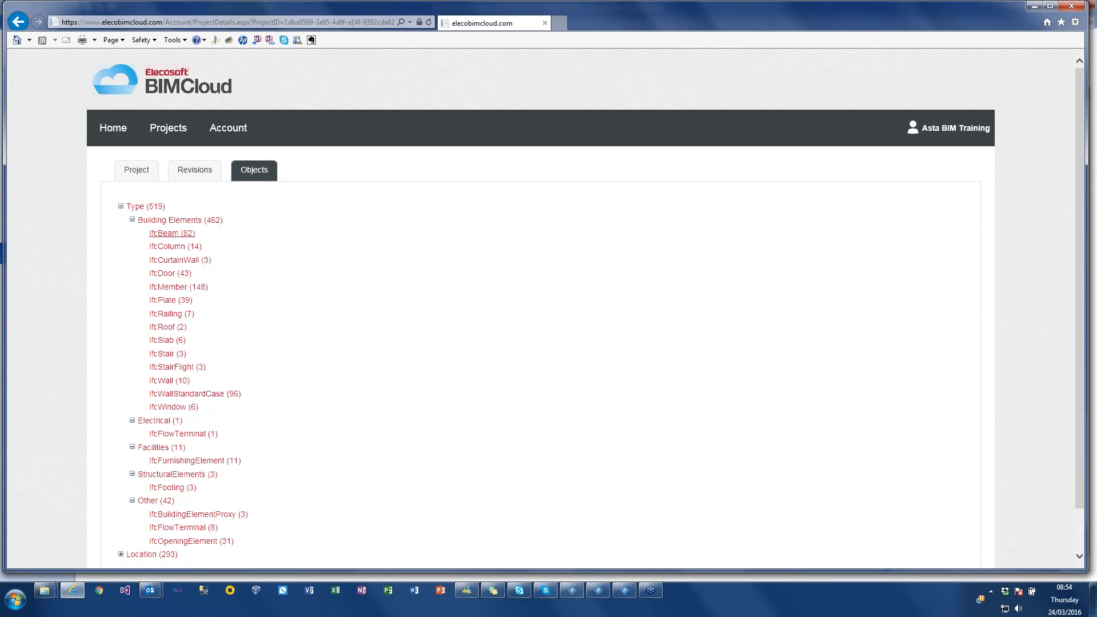
- View the simple house project's Revisions page and dismiss the Skype notification
click(195, 171)
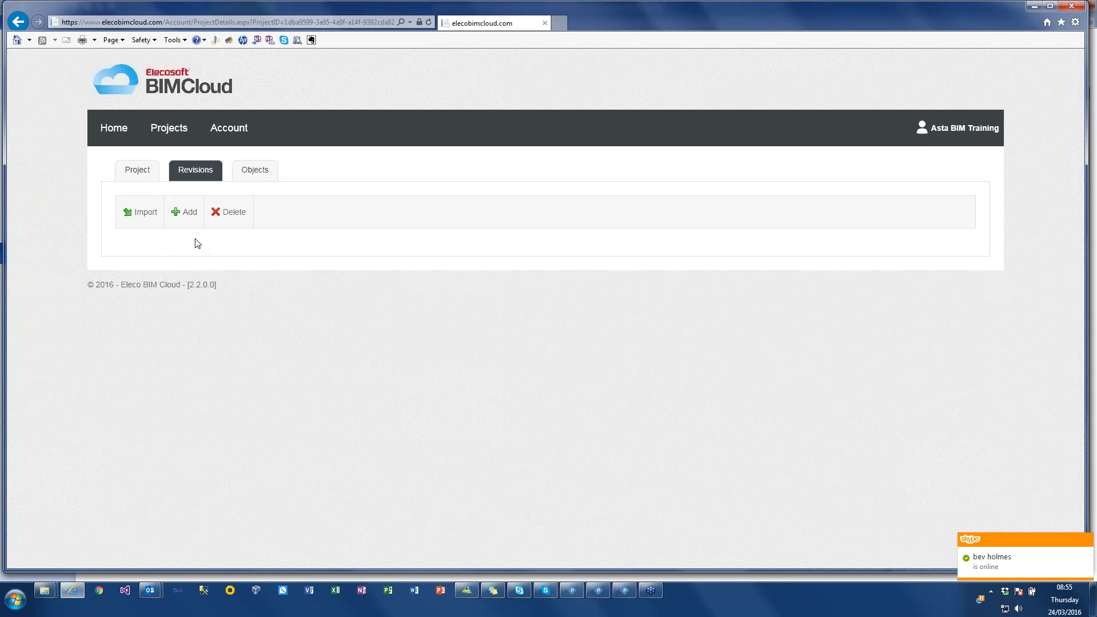
click(1090, 547)
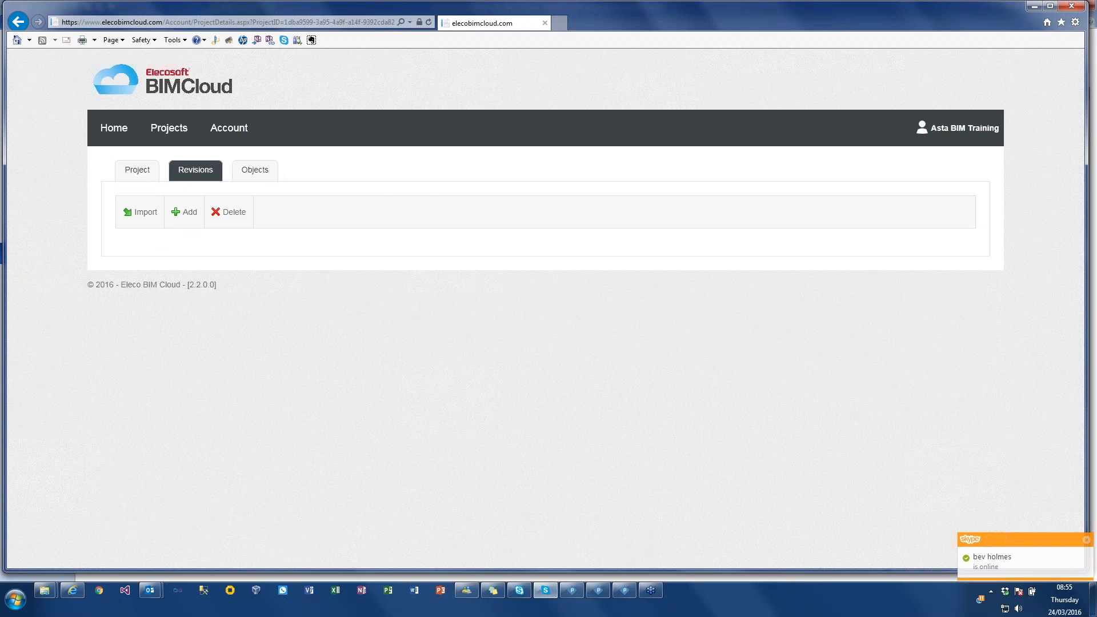
click(362, 26)
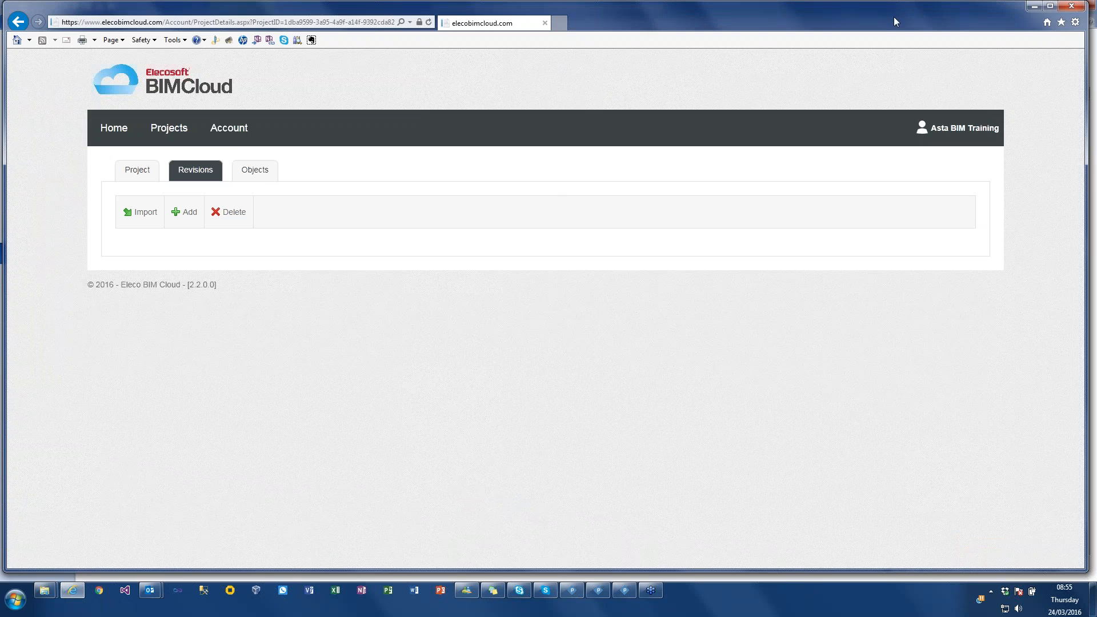
- Minimize the browser, return to the bar chart in Asta Powerproject, and widen the bar chart pane to about the middle of 2019
click(1034, 6)
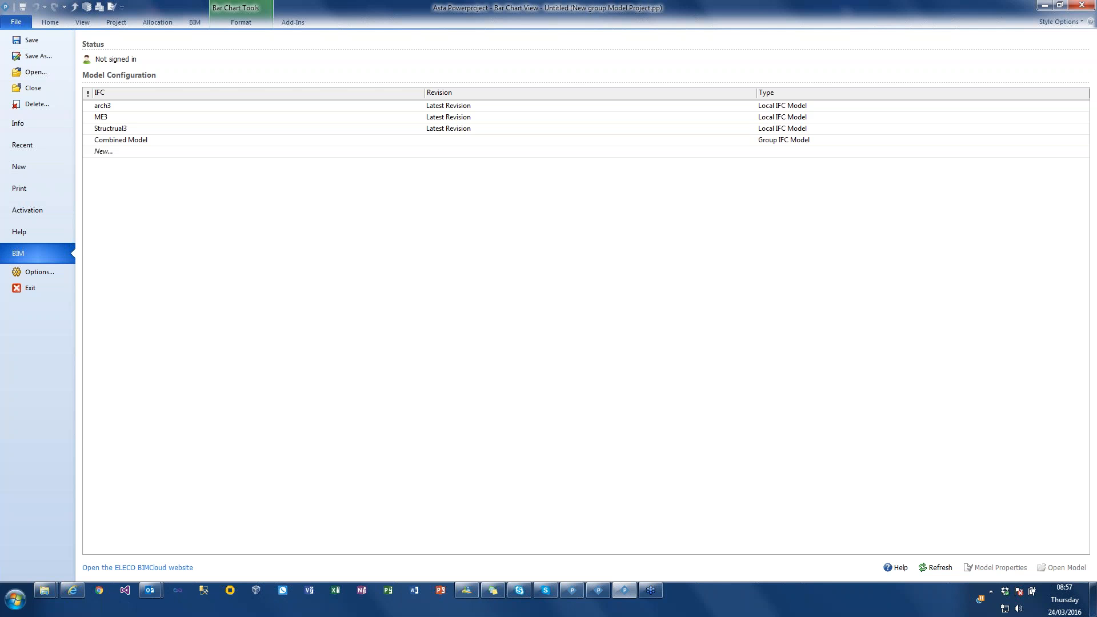
click(38, 21)
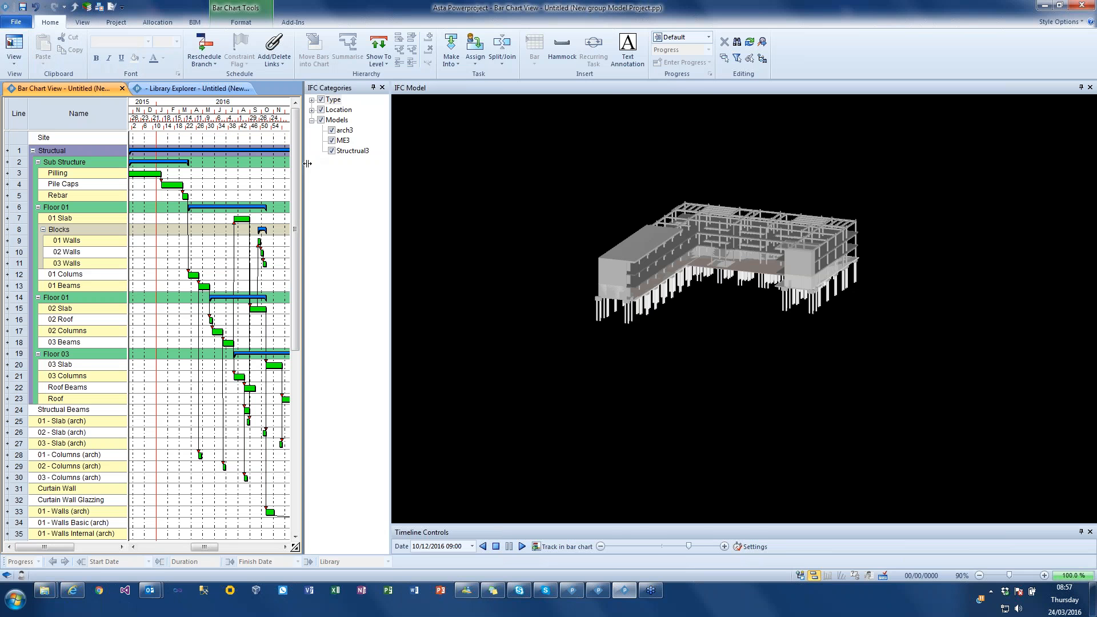
drag(307, 163, 651, 149)
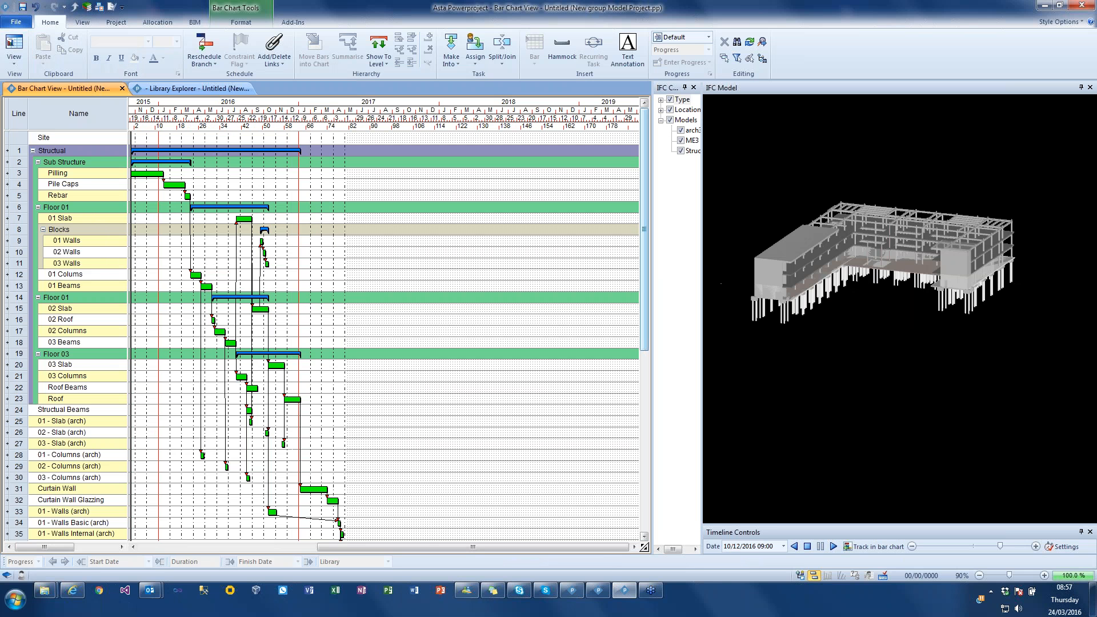